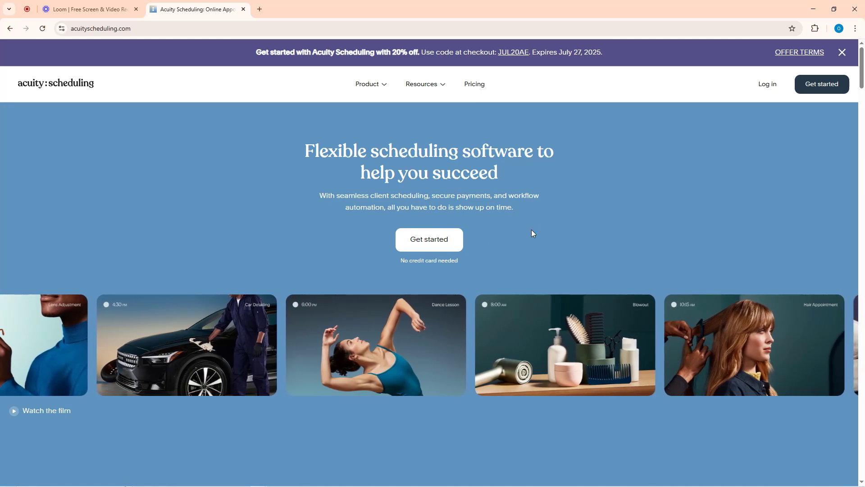
Close the discount promo banner and start the free trial sign-up with Get started
{"action": "scroll", "coordinate": [531, 228], "scroll_direction": "down", "scroll_amount": 1}
{"action": "scroll", "coordinate": [532, 232], "scroll_direction": "down", "scroll_amount": 10}
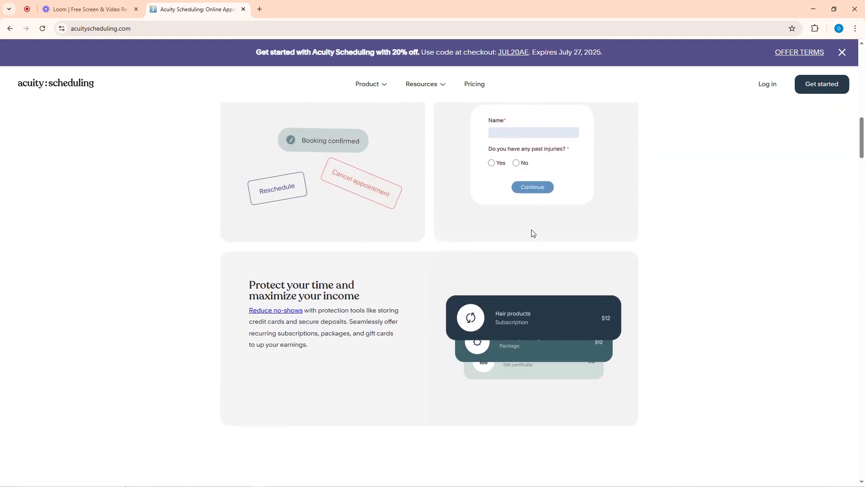
{"action": "scroll", "coordinate": [533, 233], "scroll_direction": "up", "scroll_amount": 5}
{"action": "scroll", "coordinate": [533, 233], "scroll_direction": "up", "scroll_amount": 5}
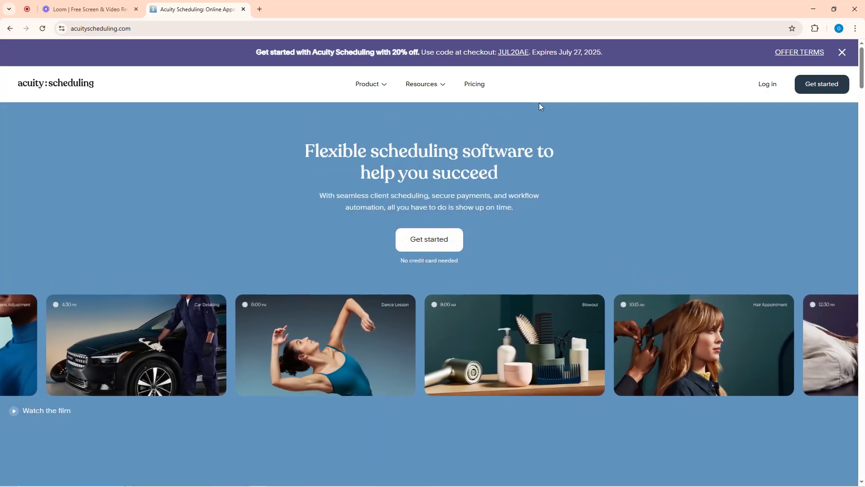
{"action": "left_click", "coordinate": [843, 52]}
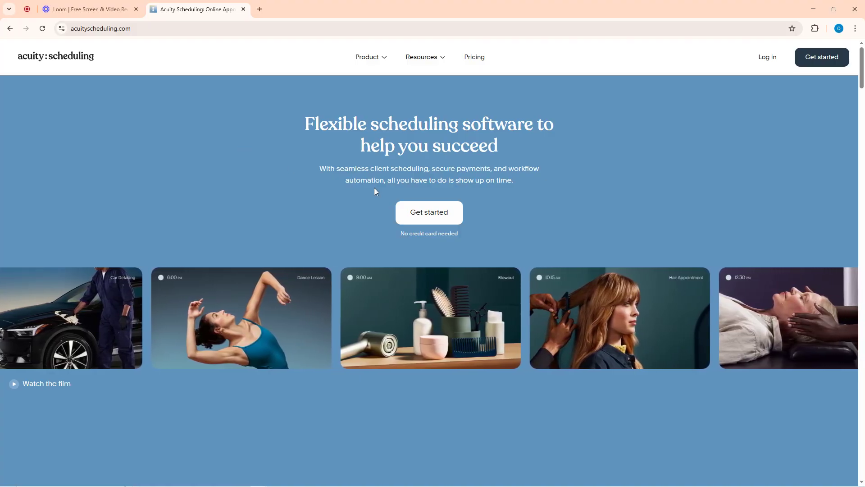
{"action": "left_click", "coordinate": [427, 219]}
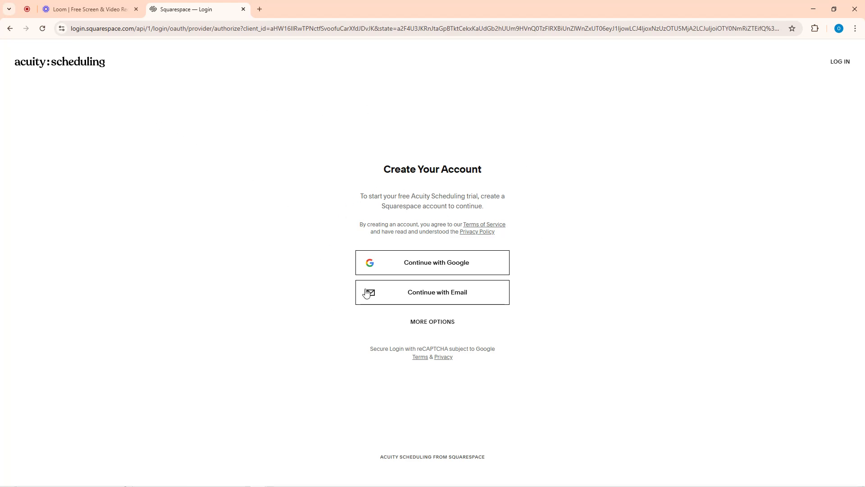
Sign up through Google, choose the account and allow Squarespace access to its details
{"action": "left_click", "coordinate": [437, 268]}
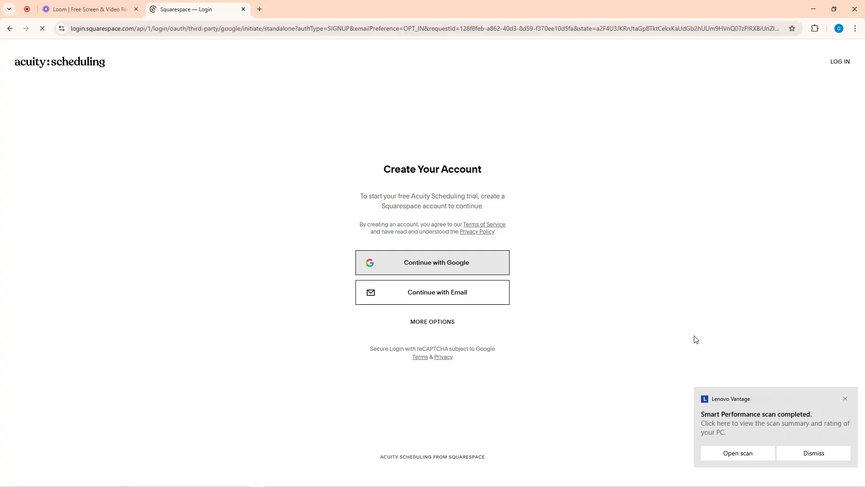
{"action": "left_click", "coordinate": [846, 399]}
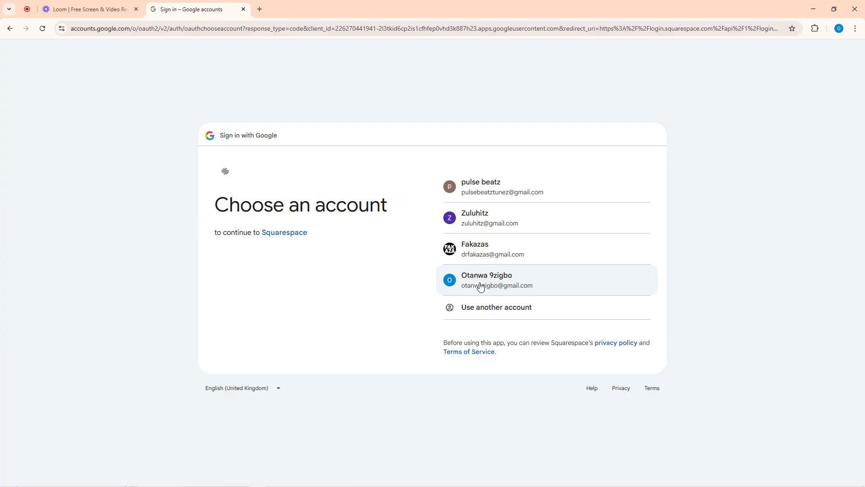
{"action": "left_click", "coordinate": [483, 279]}
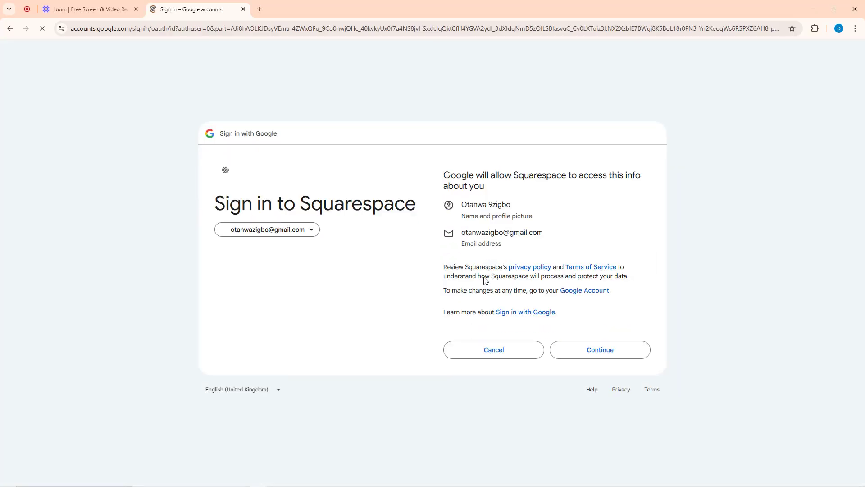
{"action": "left_click", "coordinate": [602, 352]}
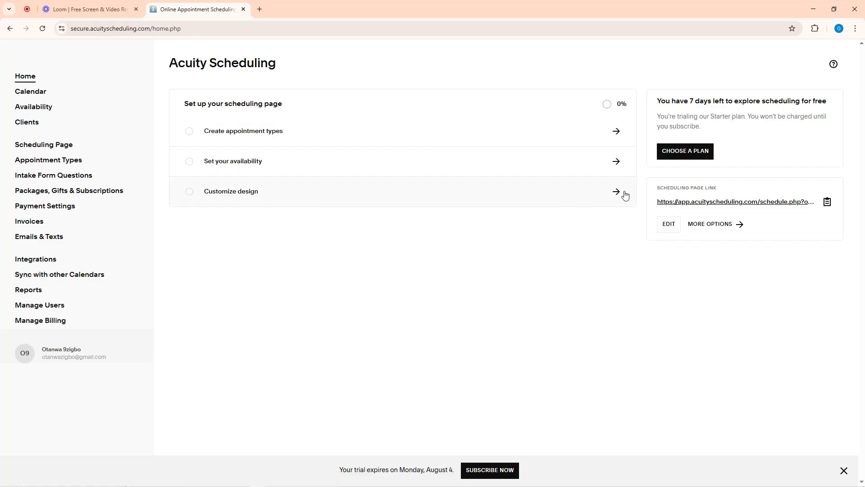
{"action": "left_click", "coordinate": [30, 92]}
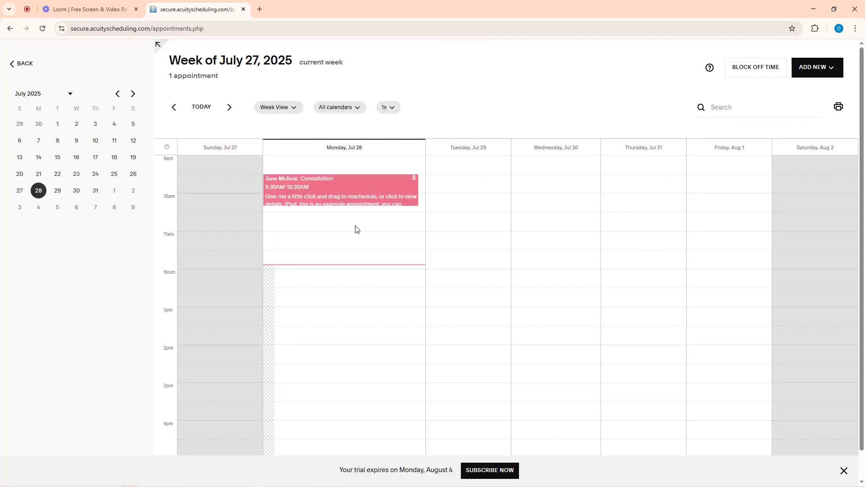
{"action": "scroll", "coordinate": [354, 229], "scroll_direction": "down", "scroll_amount": 1}
{"action": "scroll", "coordinate": [344, 249], "scroll_direction": "up", "scroll_amount": 1}
{"action": "left_click", "coordinate": [11, 63]}
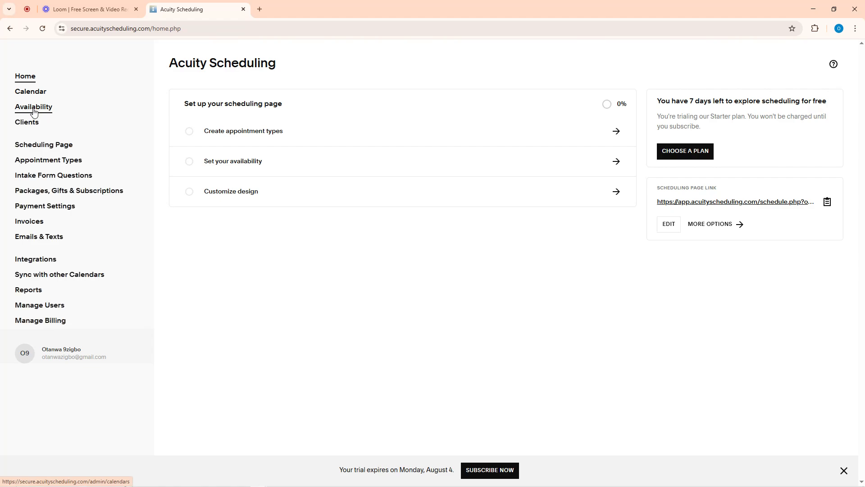
{"action": "left_click", "coordinate": [34, 111]}
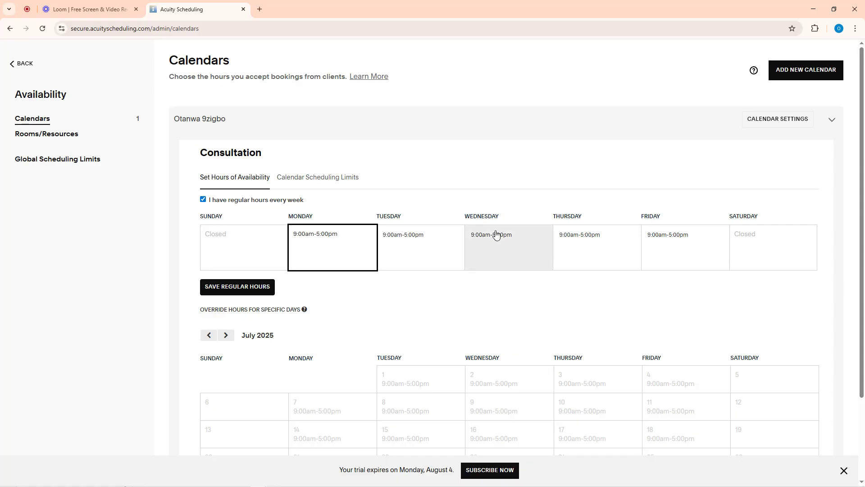
{"action": "scroll", "coordinate": [496, 253], "scroll_direction": "down", "scroll_amount": 3}
{"action": "scroll", "coordinate": [423, 359], "scroll_direction": "up", "scroll_amount": 3}
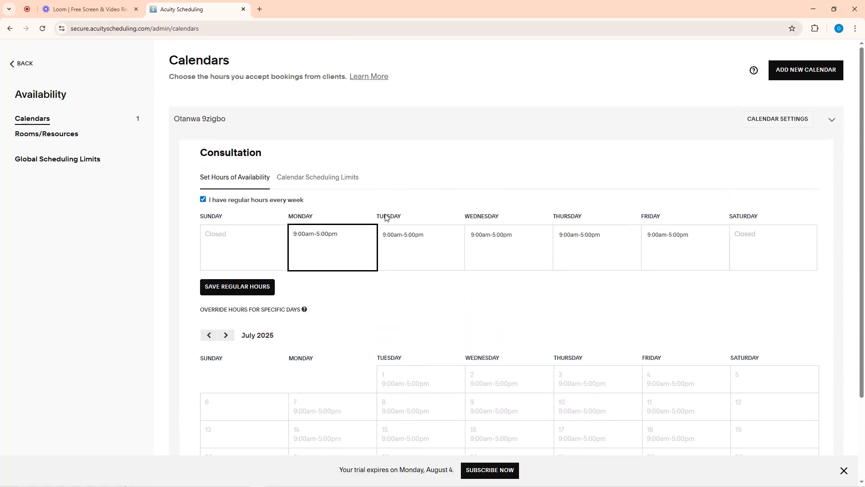
{"action": "left_click", "coordinate": [46, 162]}
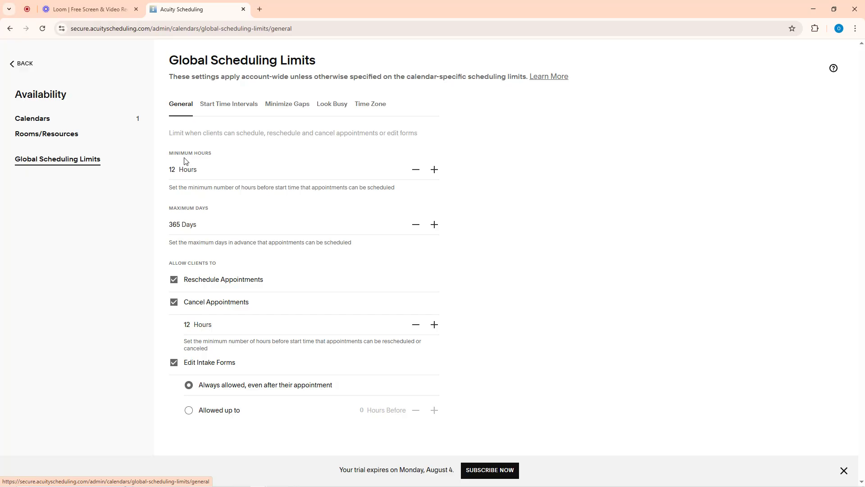
{"action": "left_click", "coordinate": [228, 107]}
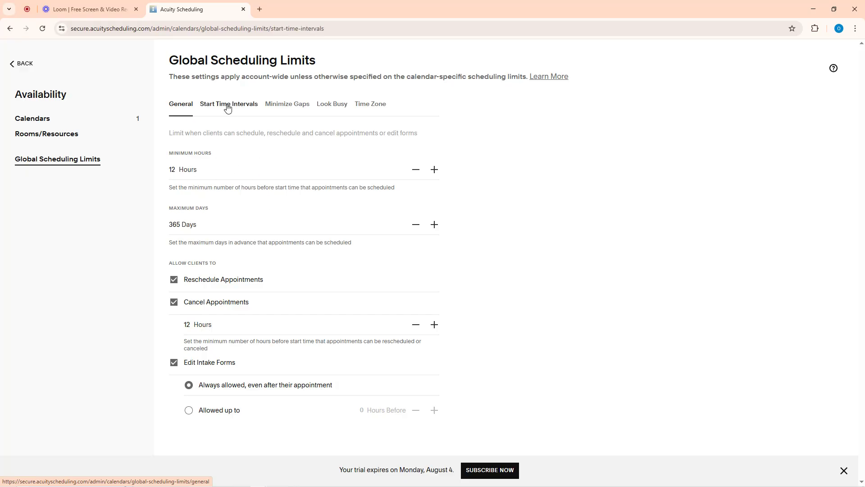
{"action": "left_click", "coordinate": [290, 107]}
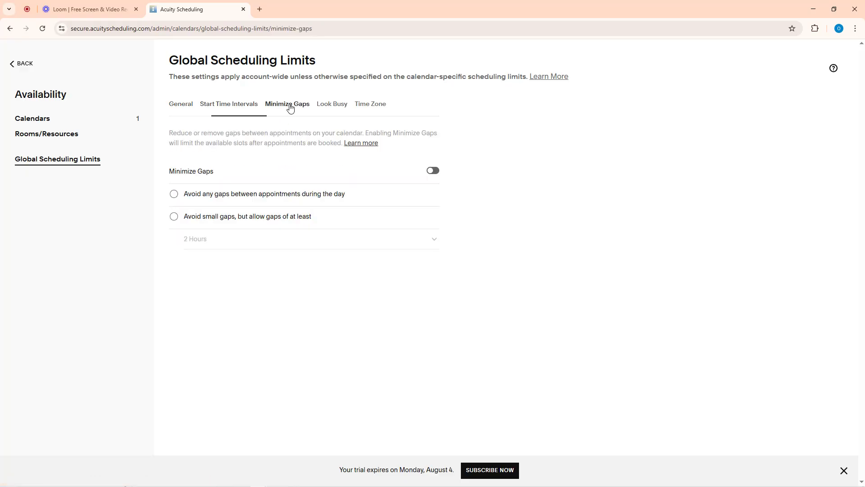
{"action": "left_click", "coordinate": [336, 107]}
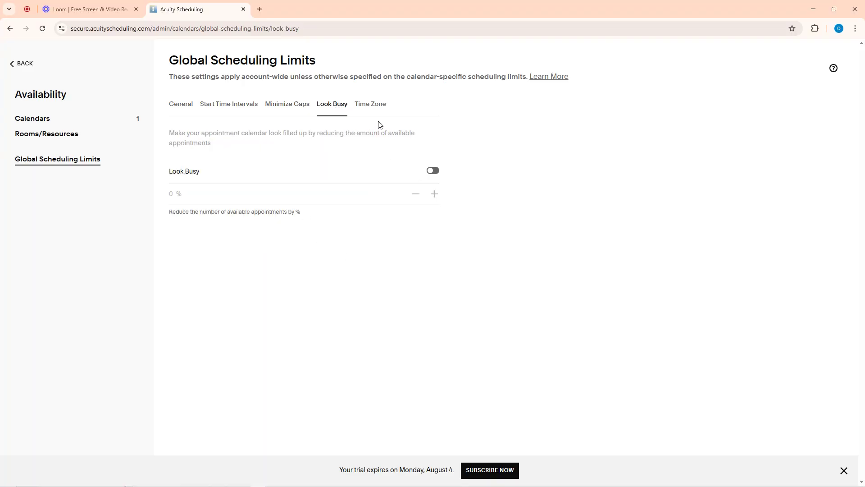
{"action": "left_click", "coordinate": [367, 105]}
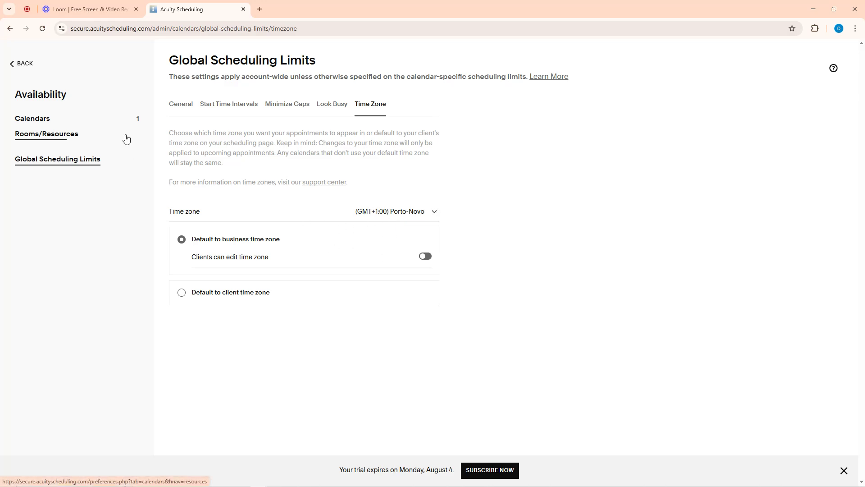
{"action": "left_click", "coordinate": [19, 64]}
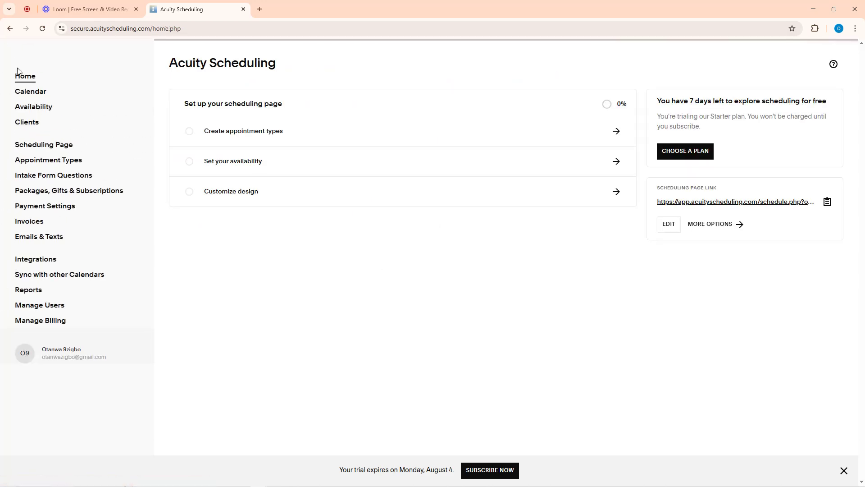
{"action": "left_click", "coordinate": [27, 122]}
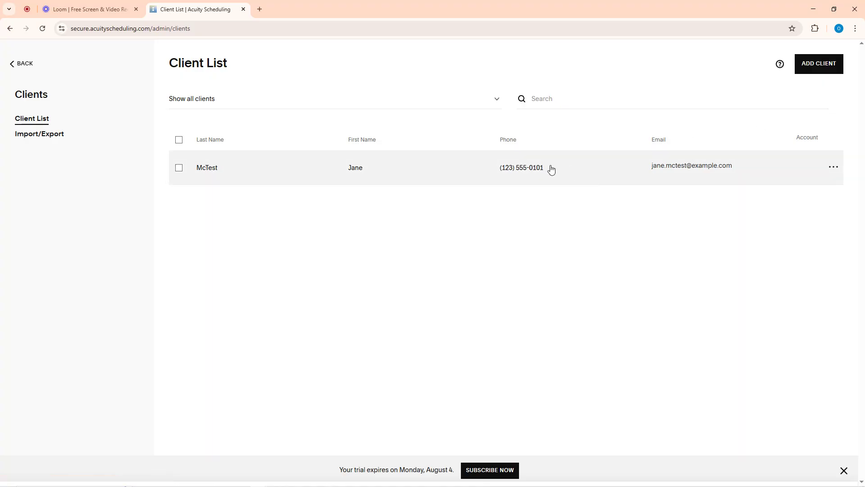
{"action": "left_click", "coordinate": [19, 64]}
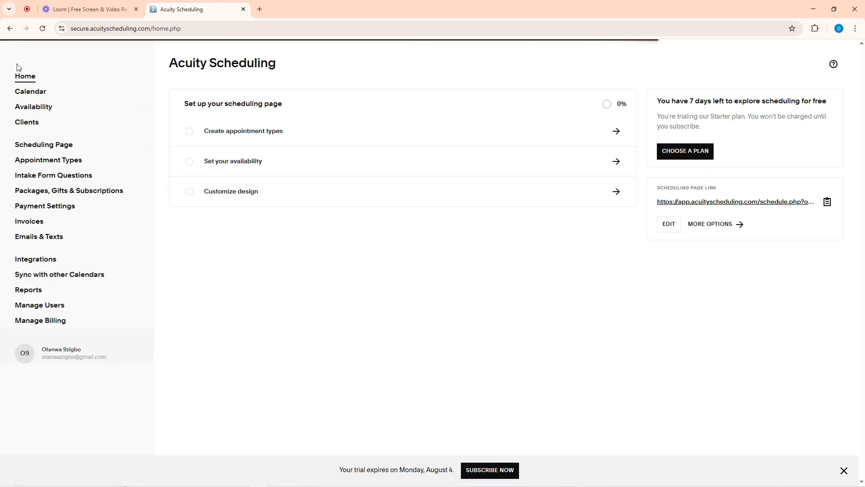
Open the scheduling page's Link settings in a new tab and copy the general booking link
{"action": "left_click", "coordinate": [42, 149]}
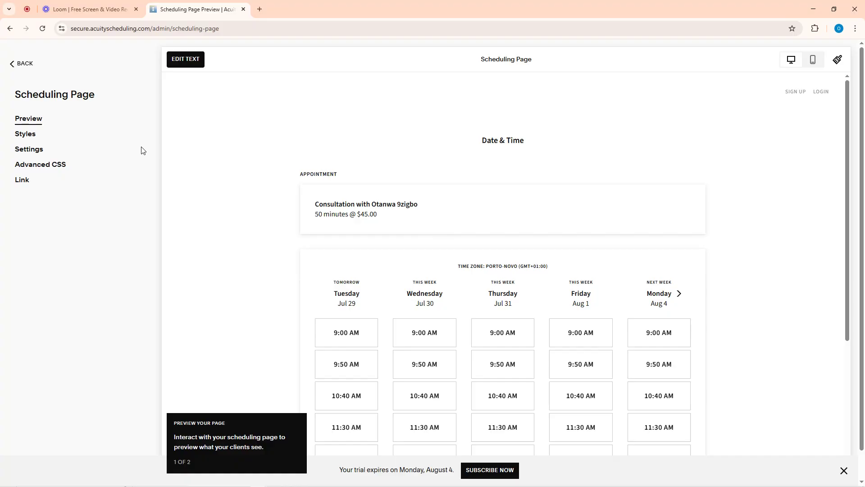
{"action": "right_click", "coordinate": [23, 184]}
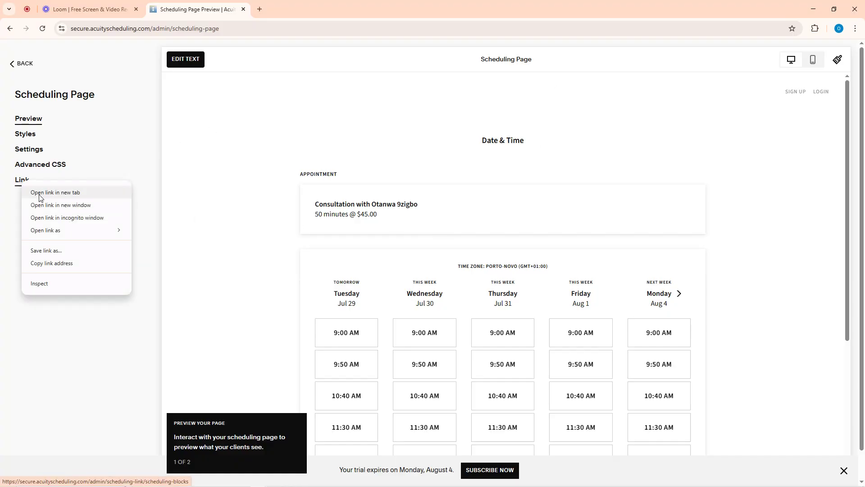
{"action": "left_click", "coordinate": [2, 236]}
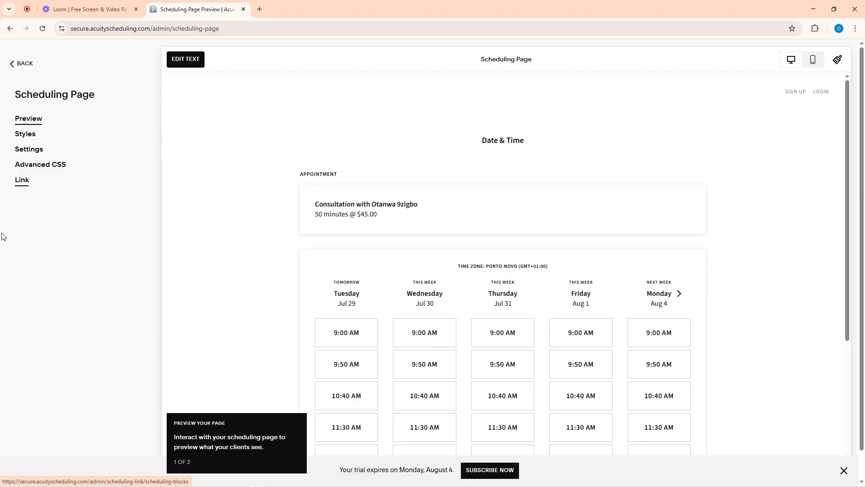
{"action": "right_click", "coordinate": [23, 185]}
{"action": "left_click", "coordinate": [69, 200]}
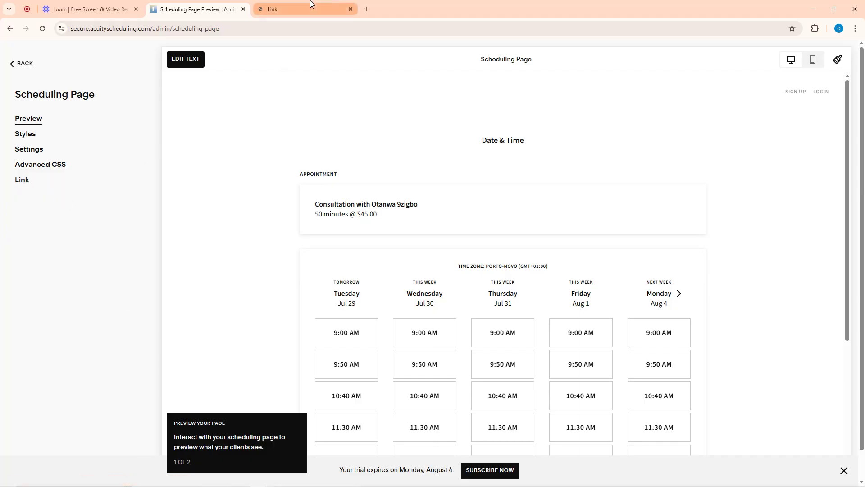
{"action": "left_click", "coordinate": [308, 8]}
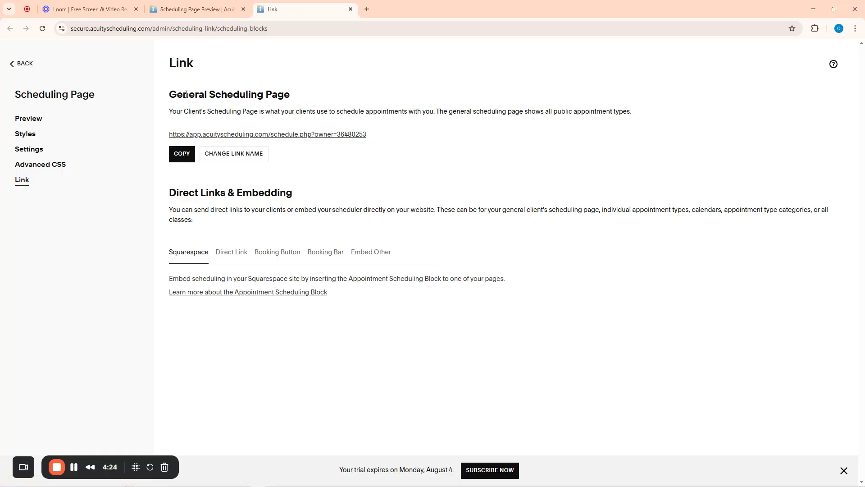
{"action": "left_click", "coordinate": [181, 154]}
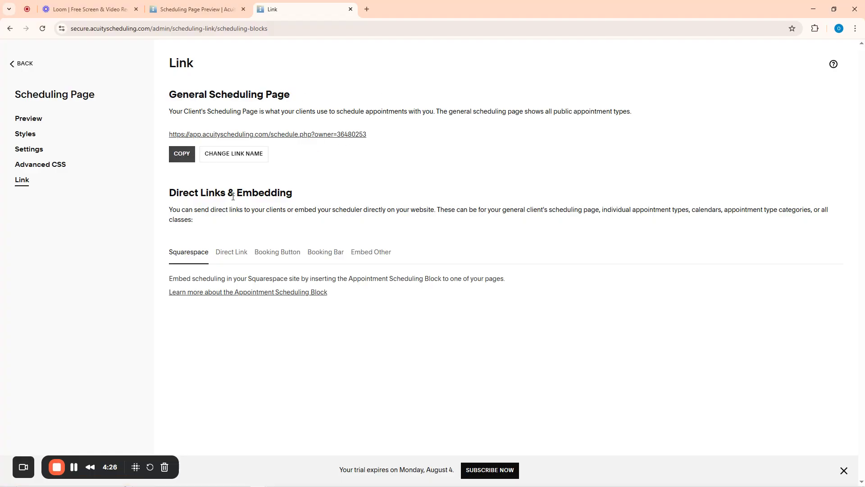
Load the copied link in a private window to check the public booking page, then minimize it
{"action": "key", "text": "ctrl+shift+n"}
{"action": "key", "text": "ctrl+v"}
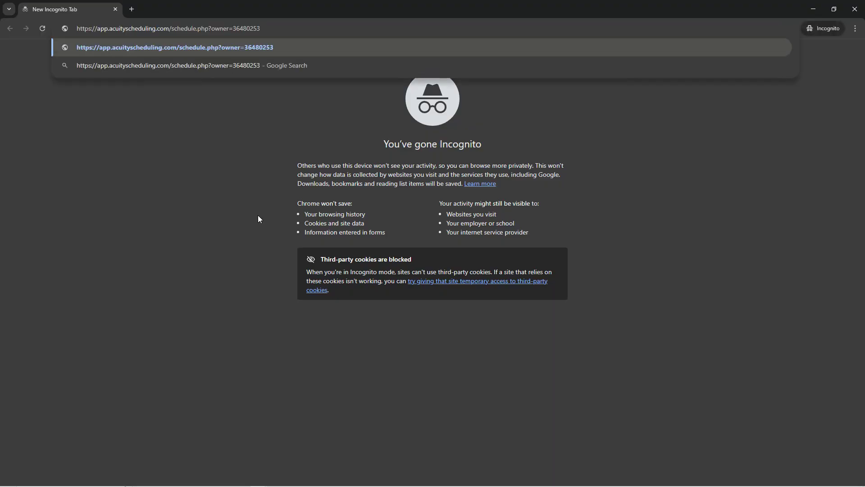
{"action": "key", "text": "Return"}
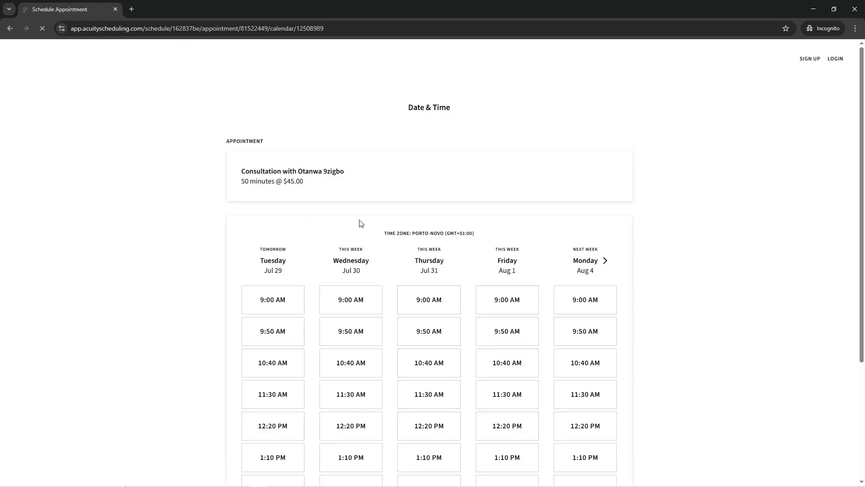
{"action": "scroll", "coordinate": [451, 221], "scroll_direction": "down", "scroll_amount": 4}
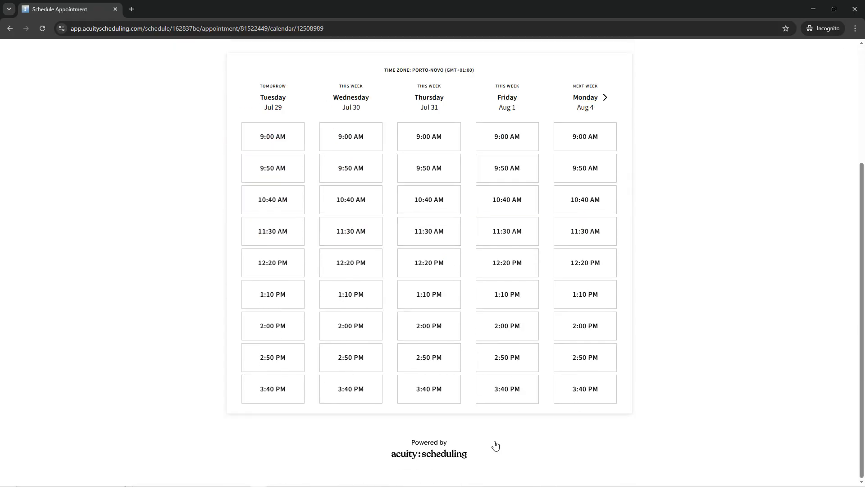
{"action": "scroll", "coordinate": [478, 310], "scroll_direction": "up", "scroll_amount": 4}
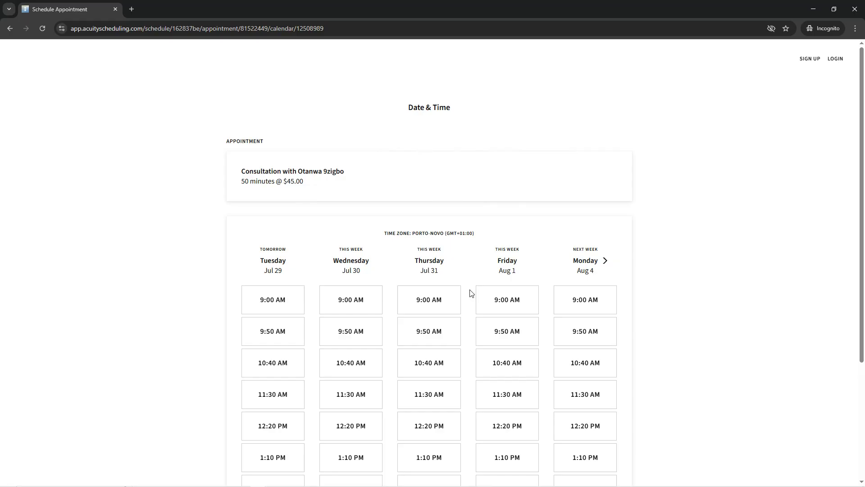
{"action": "left_click", "coordinate": [811, 6]}
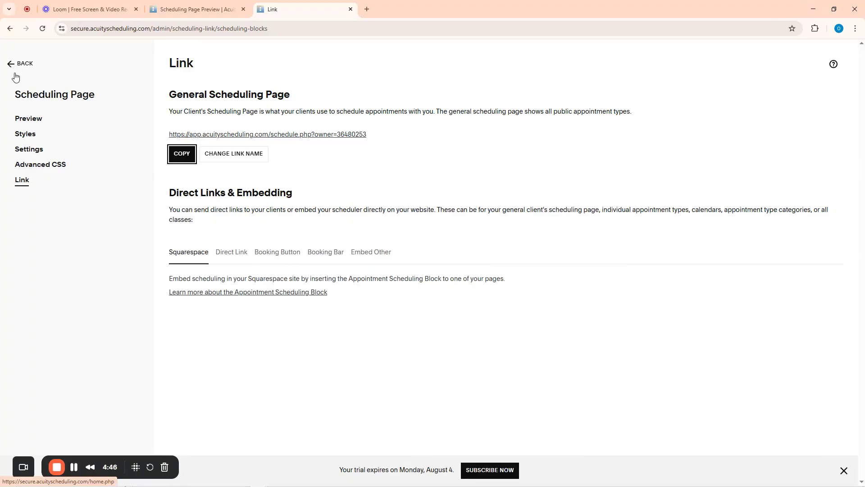
Select the Monthly template in Scheduling Page Settings, then leave and discard the unsaved change
{"action": "left_click", "coordinate": [25, 151]}
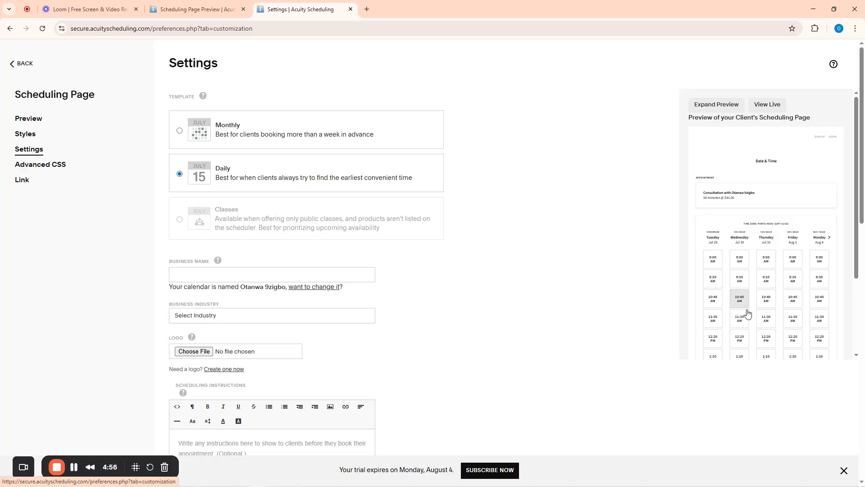
{"action": "left_click", "coordinate": [179, 131]}
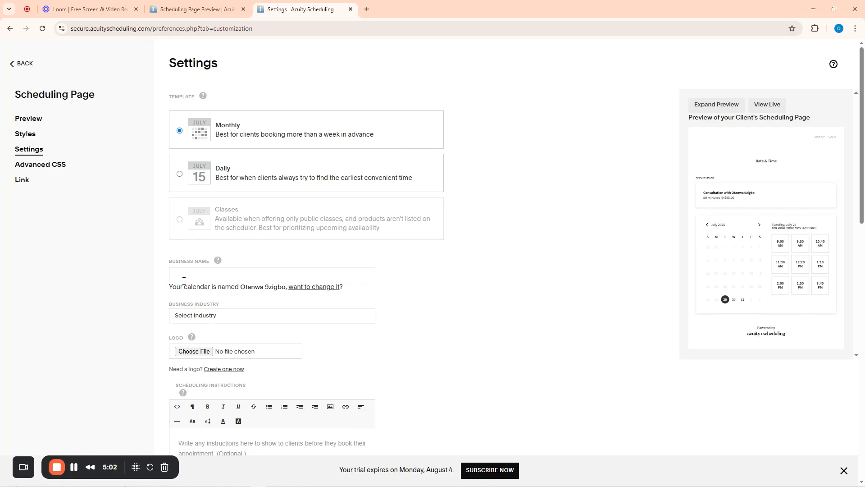
{"action": "scroll", "coordinate": [331, 304], "scroll_direction": "down", "scroll_amount": 5}
{"action": "scroll", "coordinate": [274, 243], "scroll_direction": "up", "scroll_amount": 5}
{"action": "scroll", "coordinate": [225, 288], "scroll_direction": "down", "scroll_amount": 2}
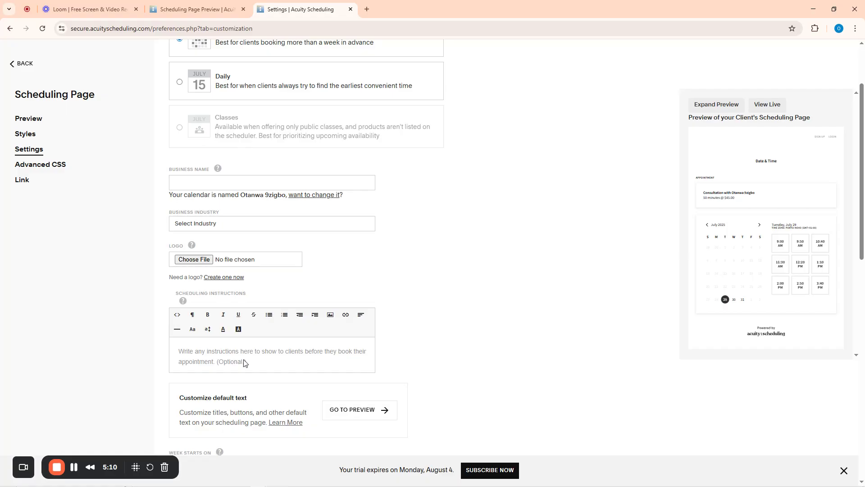
{"action": "scroll", "coordinate": [242, 361], "scroll_direction": "down", "scroll_amount": 12}
{"action": "scroll", "coordinate": [137, 162], "scroll_direction": "up", "scroll_amount": 14}
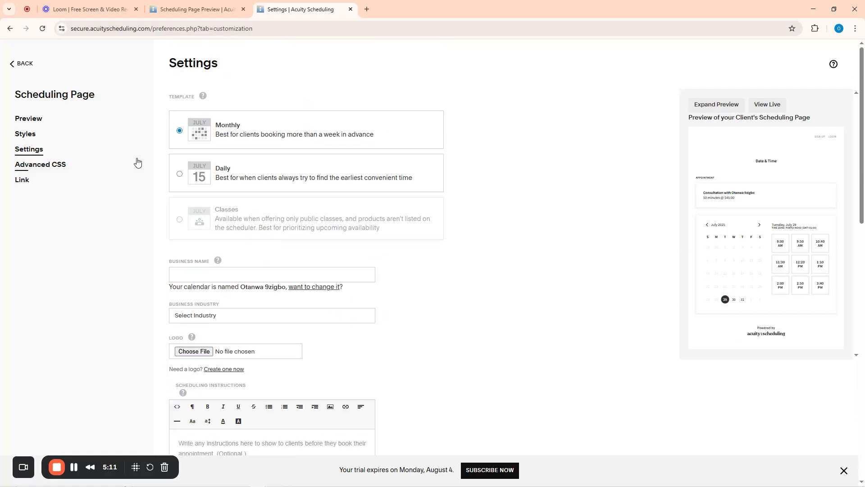
{"action": "left_click", "coordinate": [20, 64]}
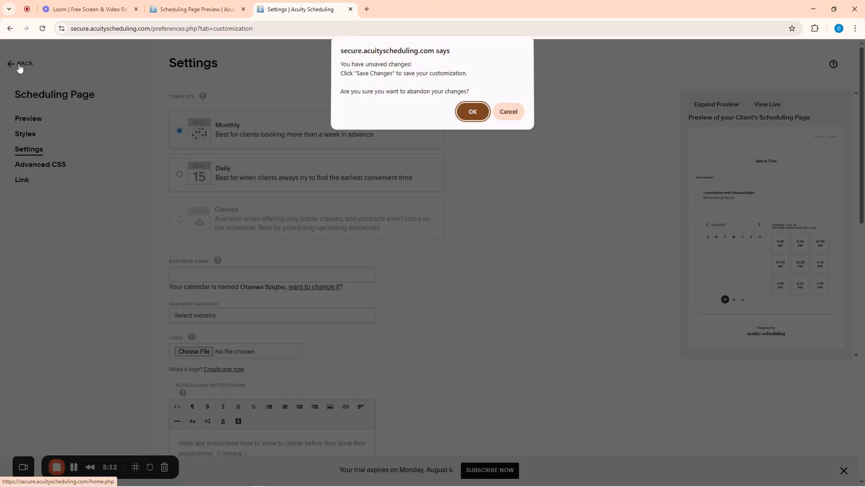
{"action": "left_click", "coordinate": [474, 114]}
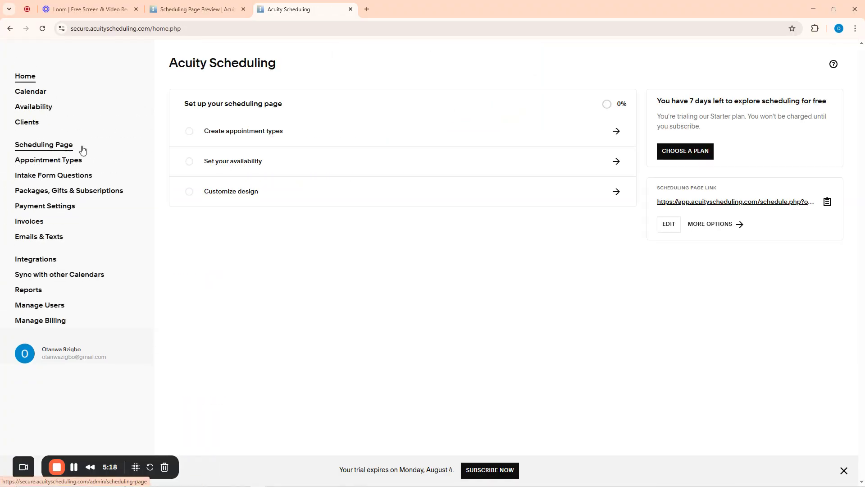
{"action": "left_click", "coordinate": [68, 162]}
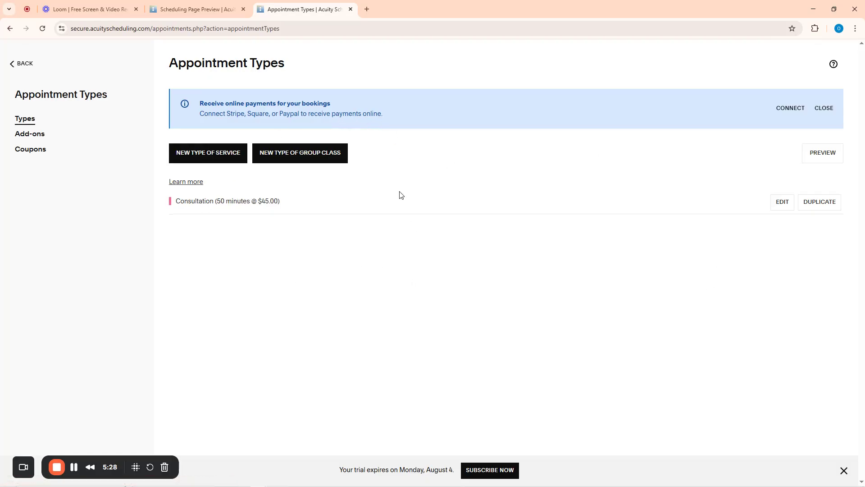
{"action": "left_click", "coordinate": [11, 65]}
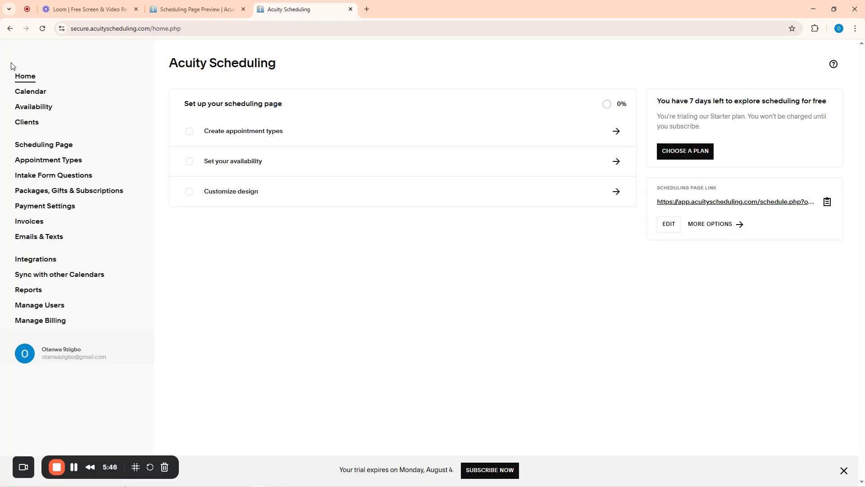
{"action": "left_click", "coordinate": [47, 177]}
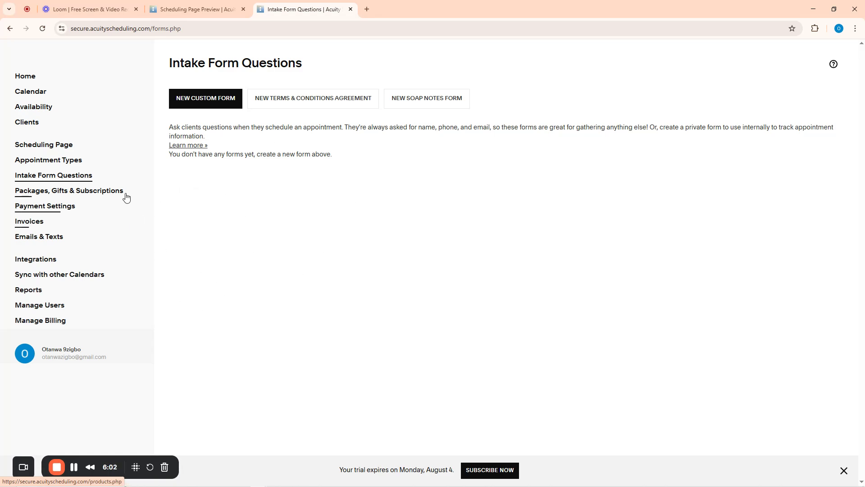
{"action": "left_click", "coordinate": [52, 192]}
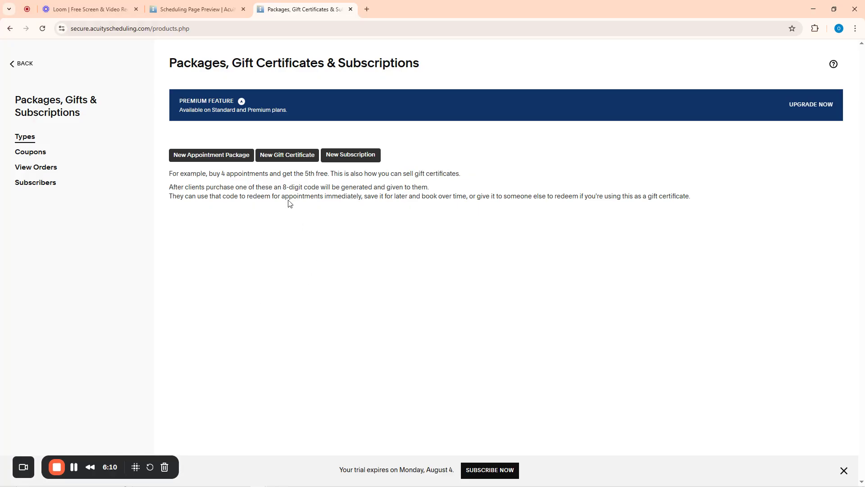
{"action": "left_click", "coordinate": [208, 161]}
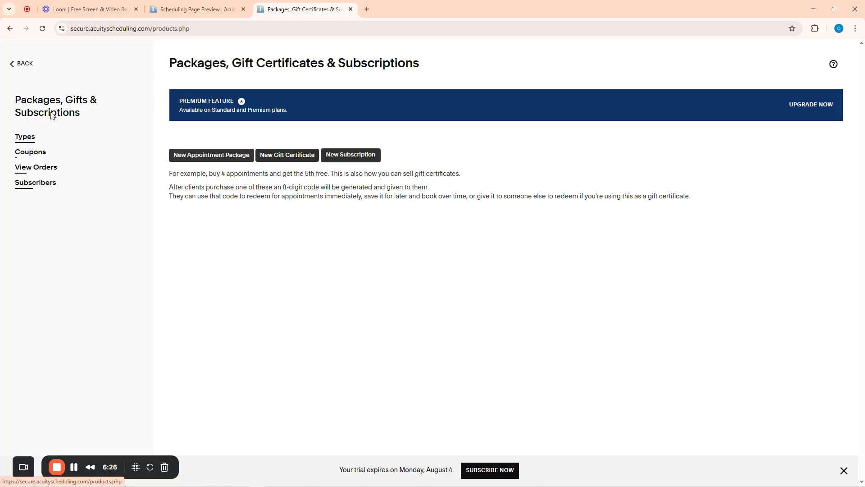
{"action": "left_click", "coordinate": [11, 63]}
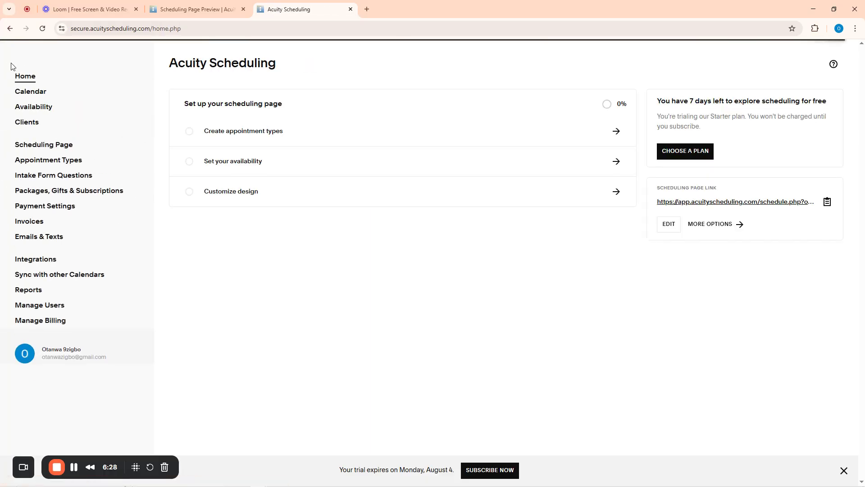
Look through Payment Settings, then go to the Invoices page, which shows no invoices
{"action": "left_click", "coordinate": [49, 206]}
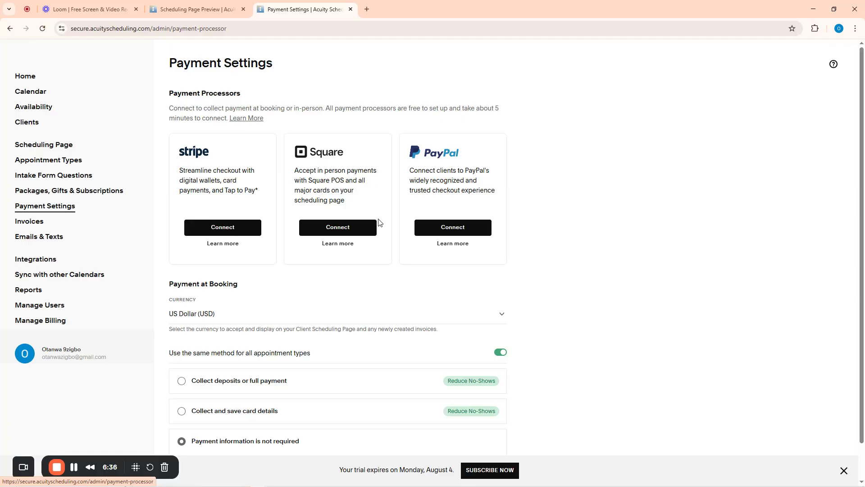
{"action": "scroll", "coordinate": [462, 243], "scroll_direction": "down", "scroll_amount": 1}
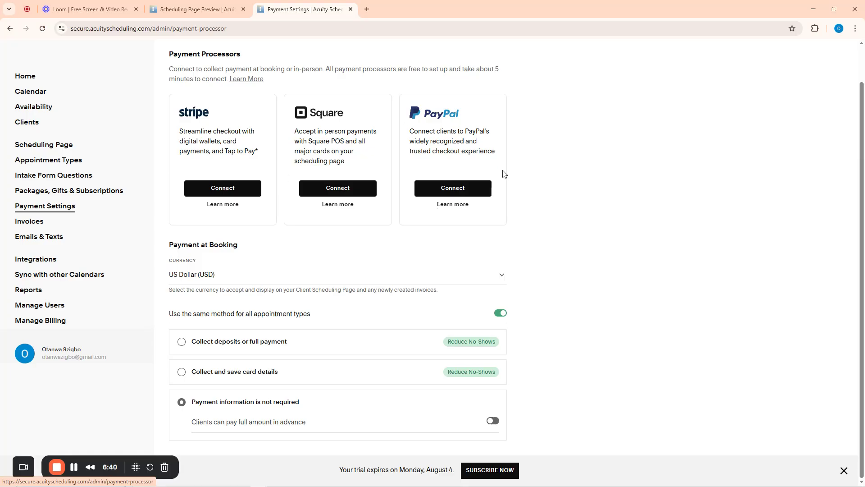
{"action": "scroll", "coordinate": [504, 174], "scroll_direction": "up", "scroll_amount": 1}
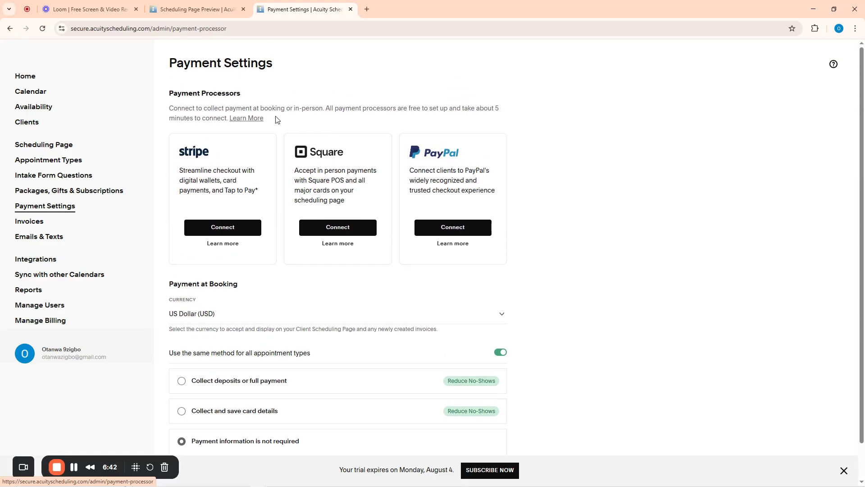
{"action": "left_click", "coordinate": [32, 225]}
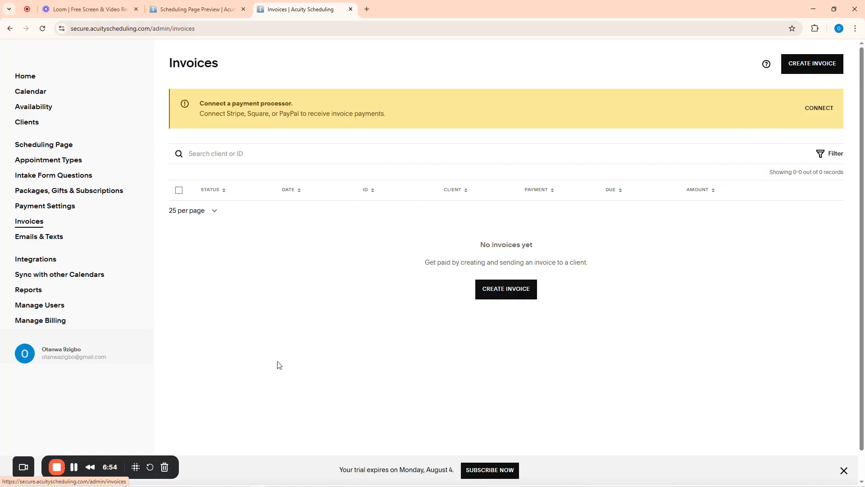
Check the Emails & Texts alerts and Client Text Messages reminders, then go to Integrations
{"action": "left_click", "coordinate": [43, 238]}
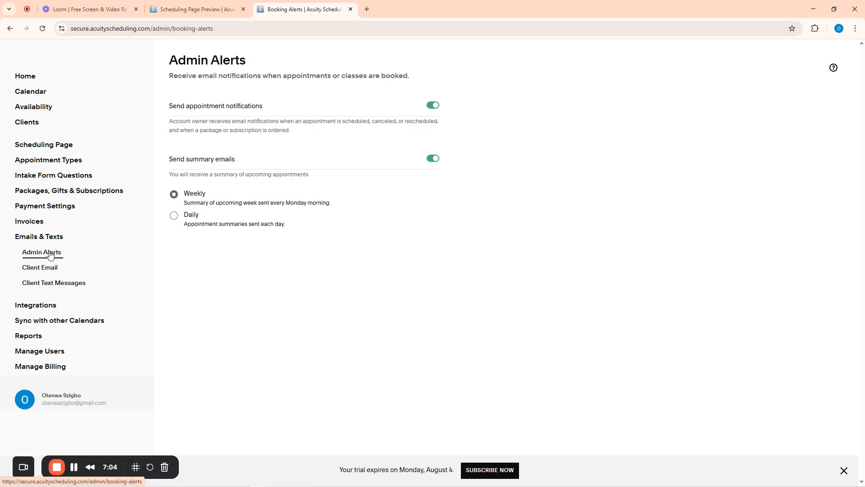
{"action": "left_click", "coordinate": [54, 284]}
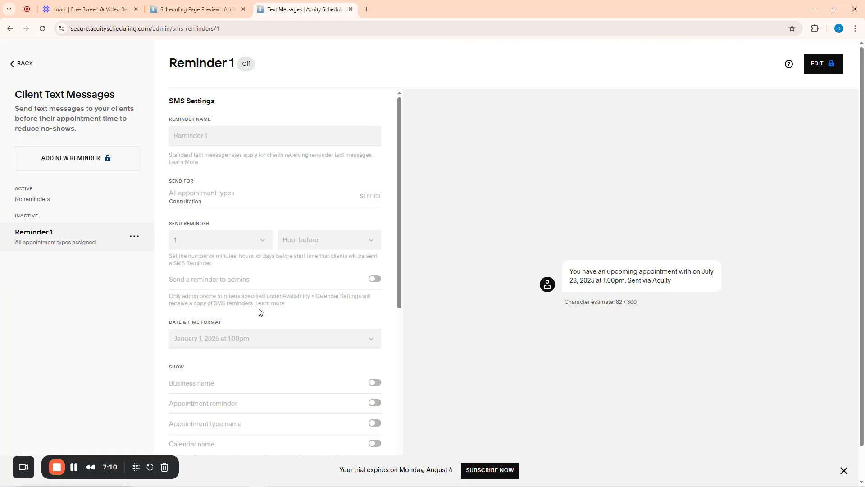
{"action": "left_click", "coordinate": [9, 64]}
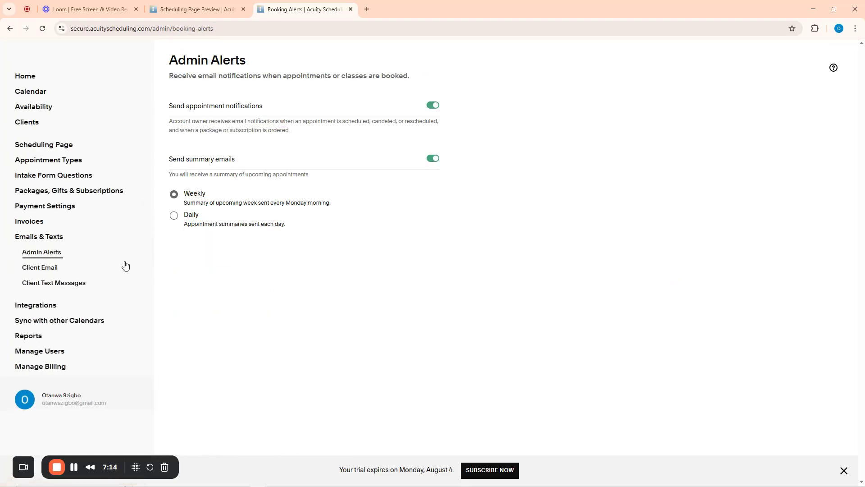
{"action": "left_click", "coordinate": [45, 311]}
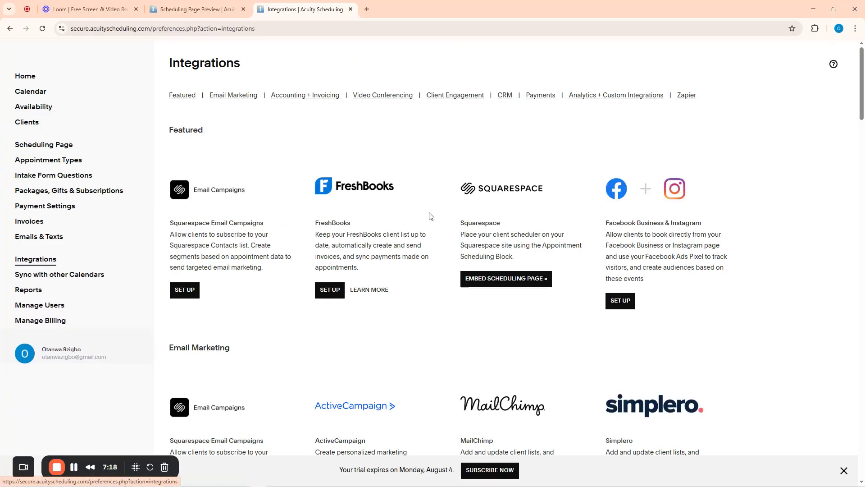
{"action": "scroll", "coordinate": [430, 216], "scroll_direction": "down", "scroll_amount": 12}
{"action": "scroll", "coordinate": [430, 214], "scroll_direction": "up", "scroll_amount": 8}
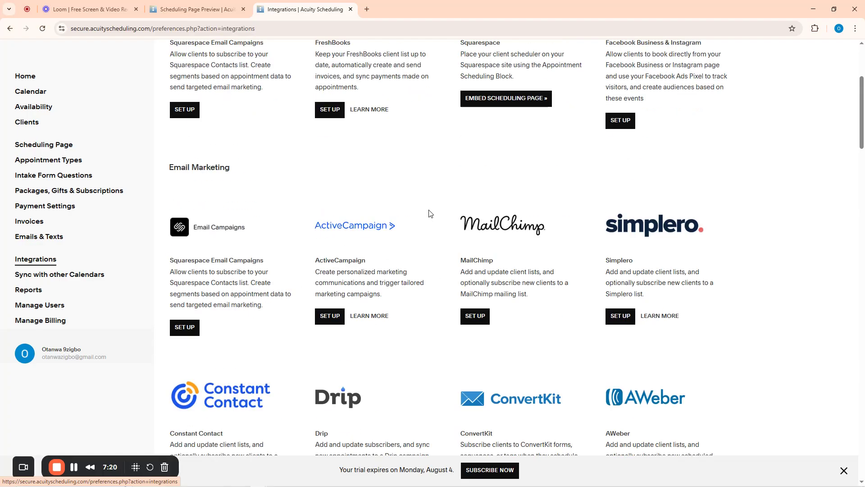
{"action": "scroll", "coordinate": [431, 214], "scroll_direction": "up", "scroll_amount": 4}
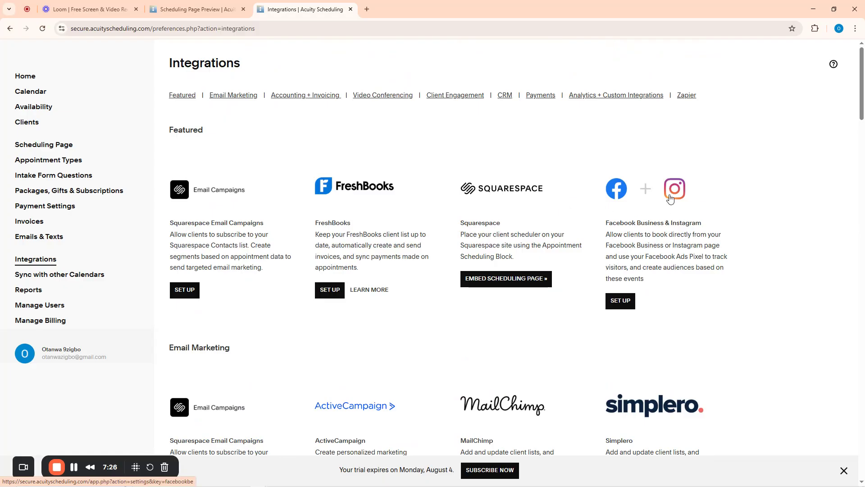
{"action": "scroll", "coordinate": [661, 176], "scroll_direction": "down", "scroll_amount": 3}
{"action": "scroll", "coordinate": [645, 164], "scroll_direction": "up", "scroll_amount": 3}
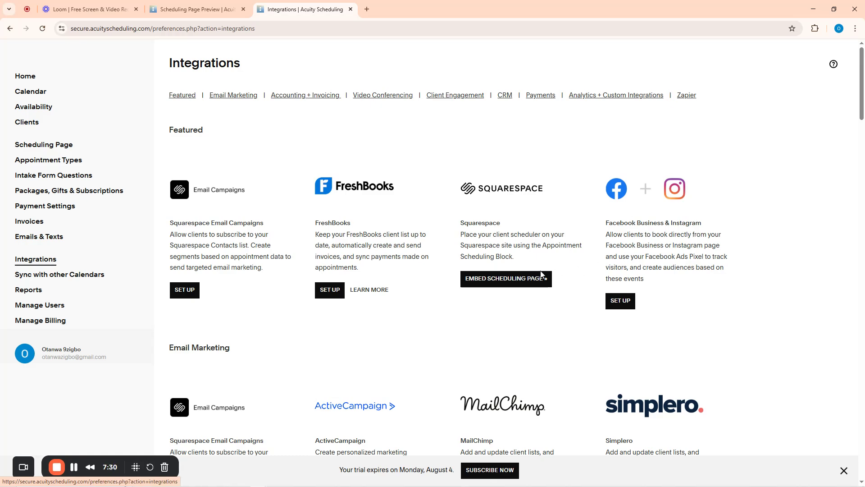
{"action": "scroll", "coordinate": [542, 276], "scroll_direction": "down", "scroll_amount": 5}
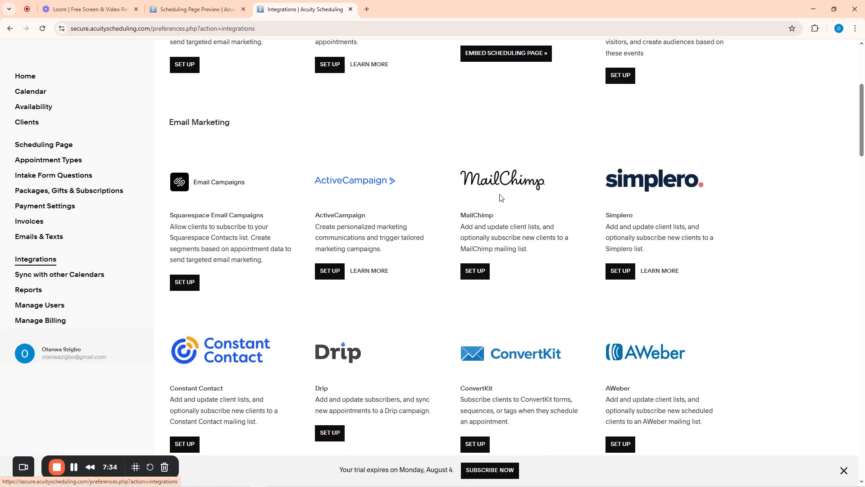
{"action": "scroll", "coordinate": [493, 303], "scroll_direction": "down", "scroll_amount": 6}
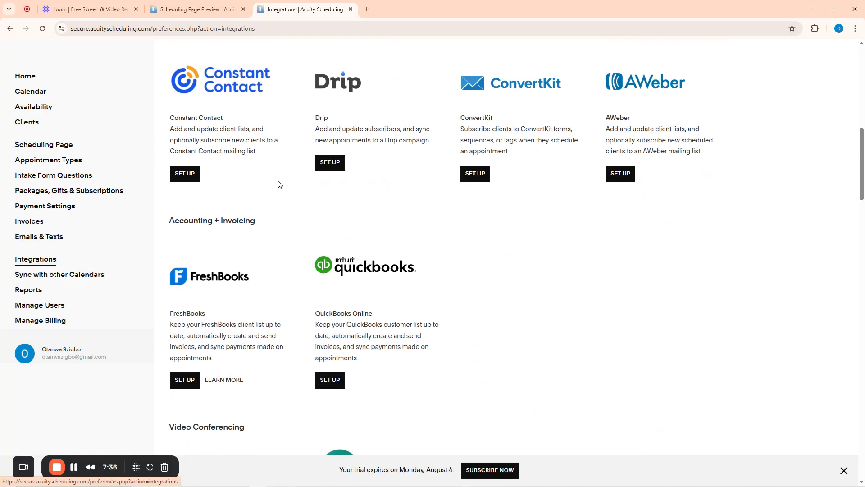
{"action": "scroll", "coordinate": [333, 228], "scroll_direction": "up", "scroll_amount": 11}
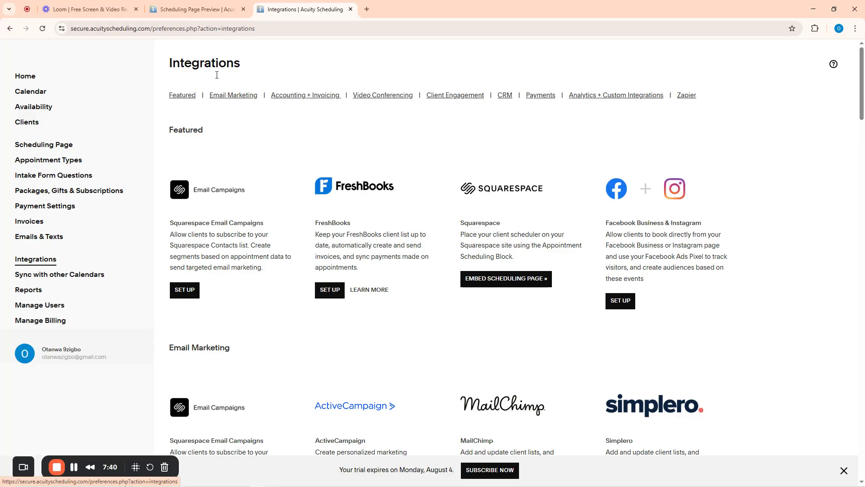
{"action": "scroll", "coordinate": [245, 177], "scroll_direction": "down", "scroll_amount": 4}
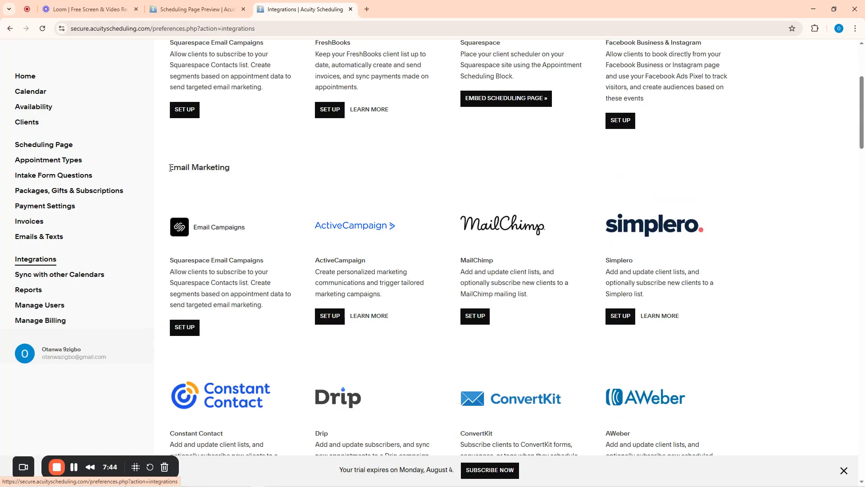
{"action": "left_click_drag", "start_coordinate": [171, 167], "coordinate": [259, 170]}
{"action": "left_click", "coordinate": [227, 184]}
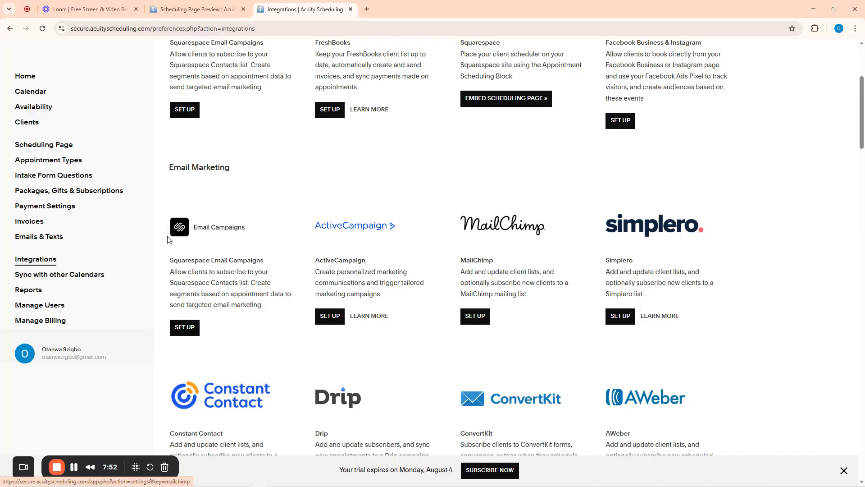
{"action": "scroll", "coordinate": [283, 244], "scroll_direction": "down", "scroll_amount": 6}
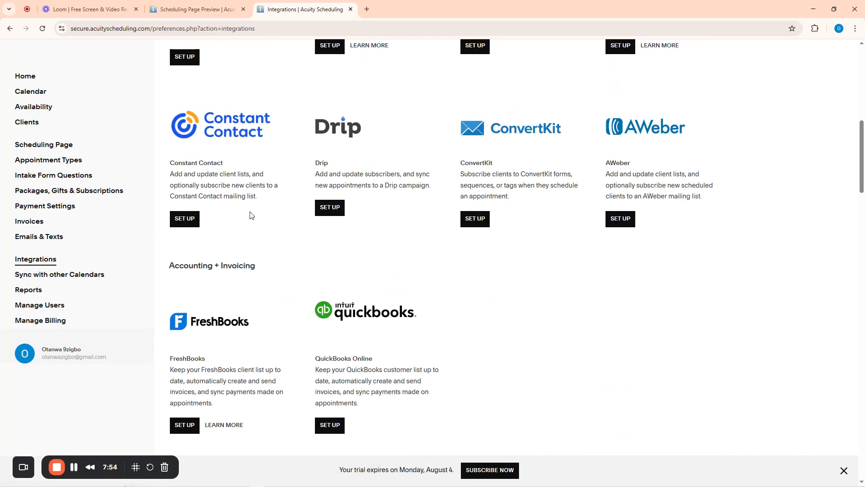
{"action": "scroll", "coordinate": [250, 214], "scroll_direction": "up", "scroll_amount": 2}
{"action": "scroll", "coordinate": [241, 217], "scroll_direction": "down", "scroll_amount": 3}
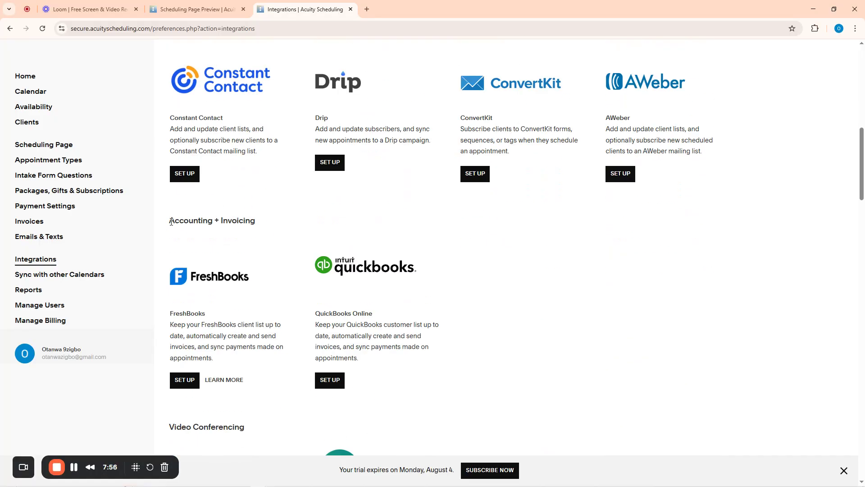
{"action": "left_click_drag", "start_coordinate": [172, 222], "coordinate": [270, 224]}
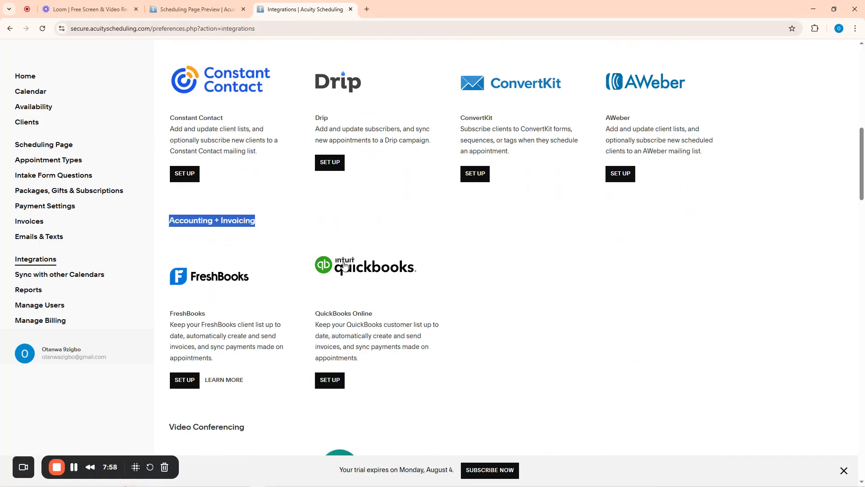
{"action": "scroll", "coordinate": [246, 293], "scroll_direction": "down", "scroll_amount": 6}
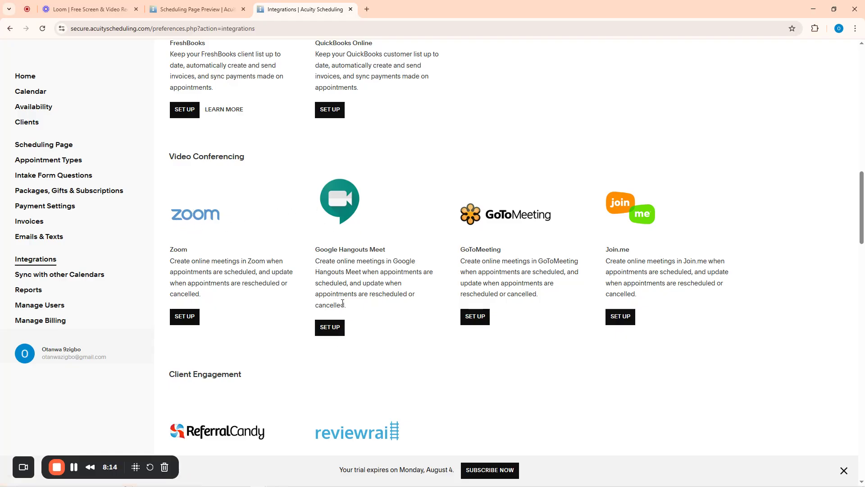
{"action": "scroll", "coordinate": [343, 303], "scroll_direction": "down", "scroll_amount": 9}
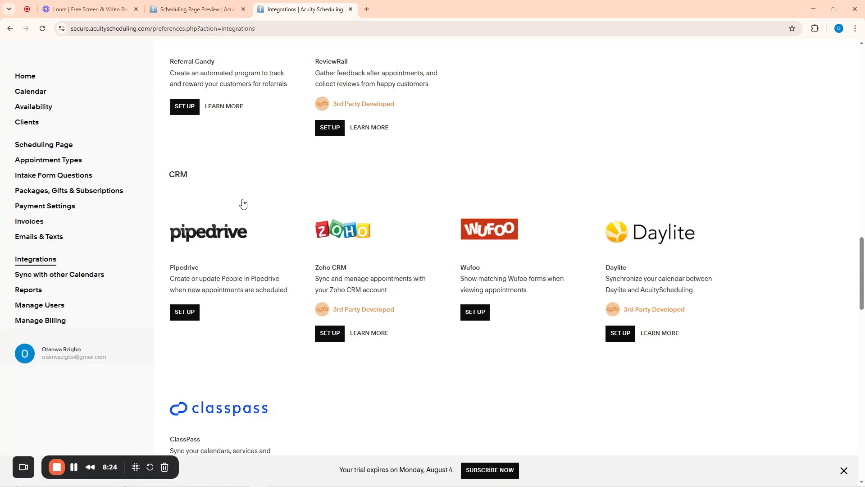
{"action": "scroll", "coordinate": [353, 275], "scroll_direction": "down", "scroll_amount": 10}
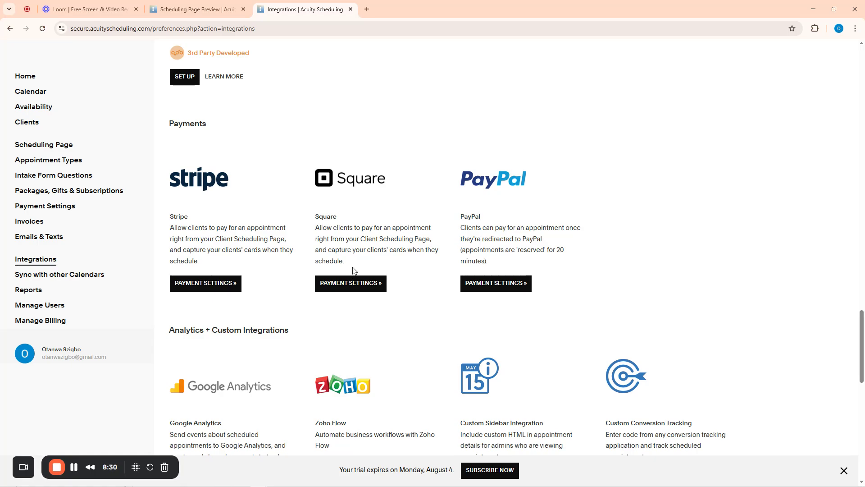
{"action": "scroll", "coordinate": [353, 272], "scroll_direction": "down", "scroll_amount": 13}
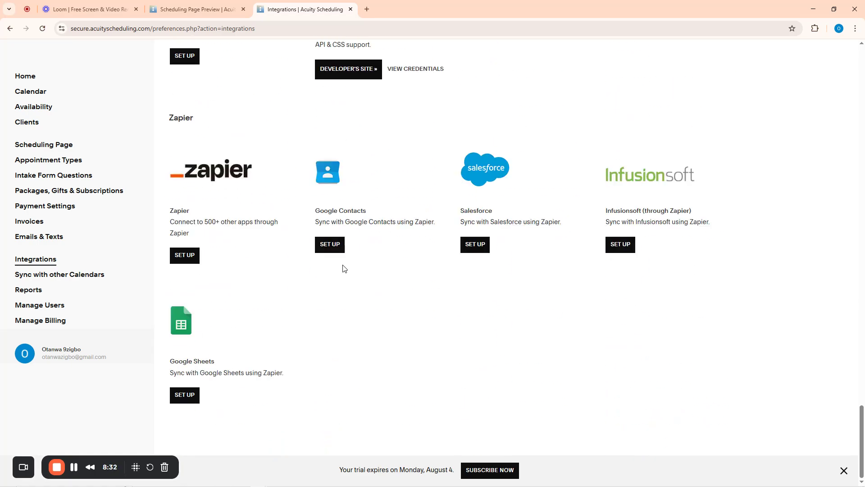
{"action": "scroll", "coordinate": [426, 235], "scroll_direction": "up", "scroll_amount": 20}
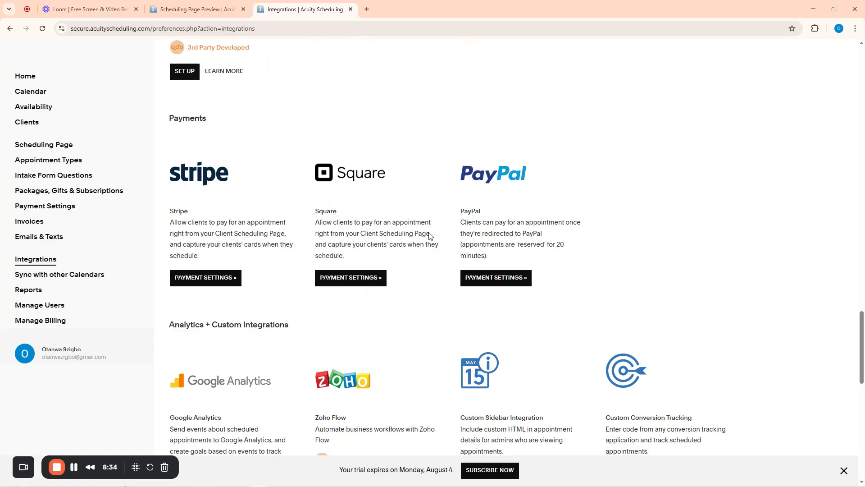
{"action": "scroll", "coordinate": [426, 235], "scroll_direction": "up", "scroll_amount": 15}
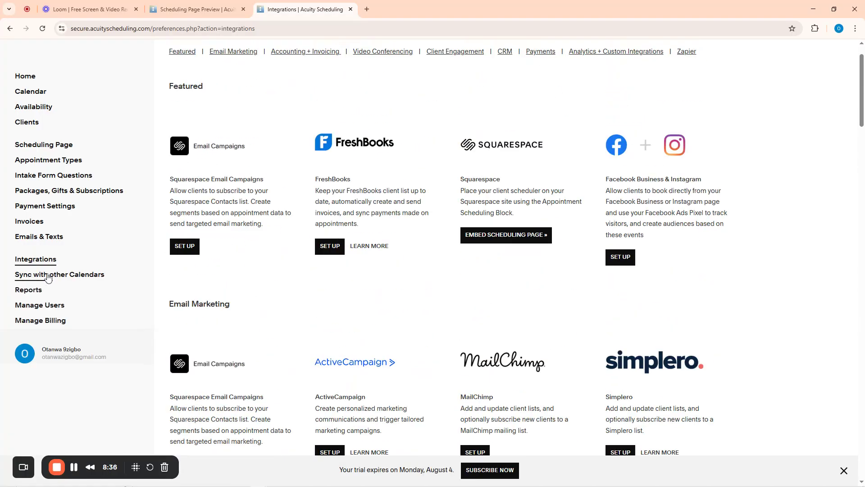
View the Sync with other Calendars page for Google Calendar, then go back home
{"action": "left_click", "coordinate": [63, 276]}
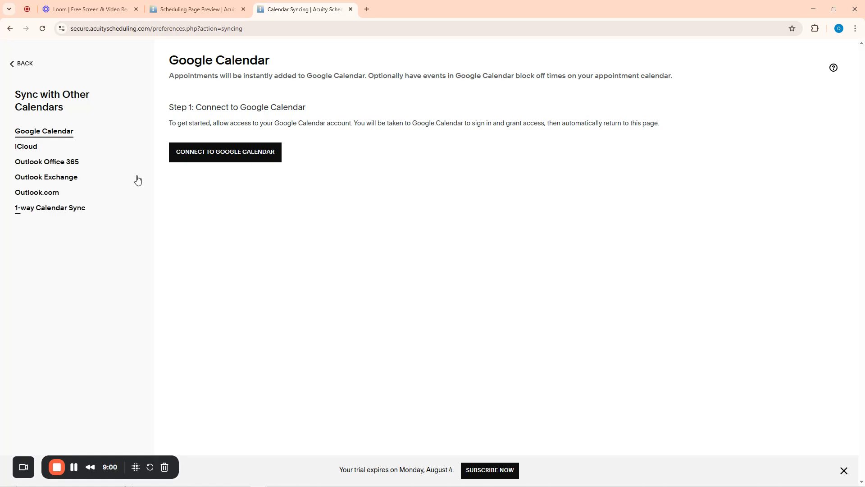
{"action": "left_click", "coordinate": [14, 64]}
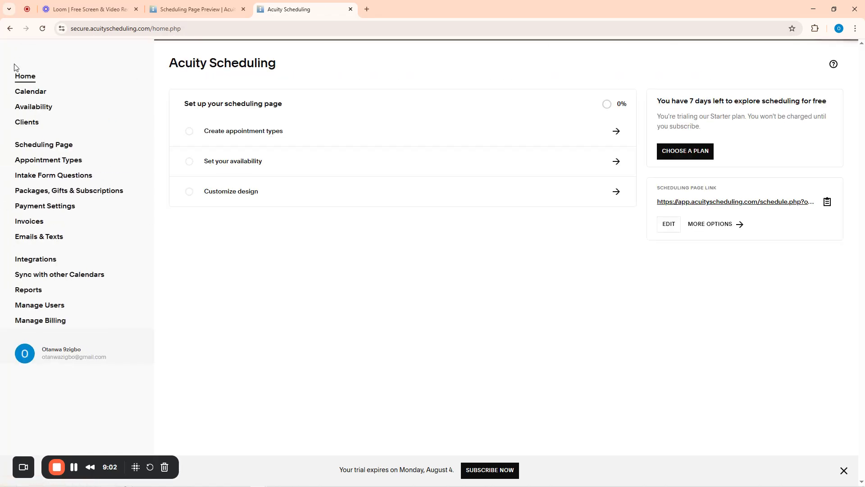
{"action": "left_click", "coordinate": [28, 291]}
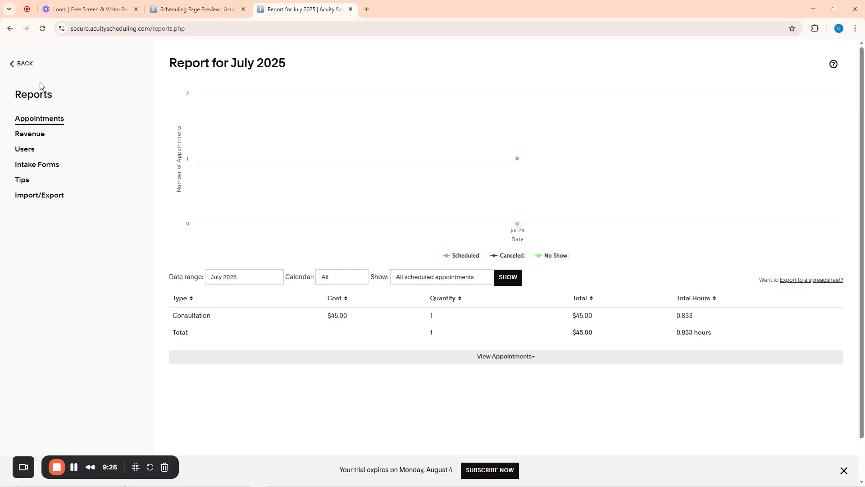
{"action": "left_click", "coordinate": [25, 64]}
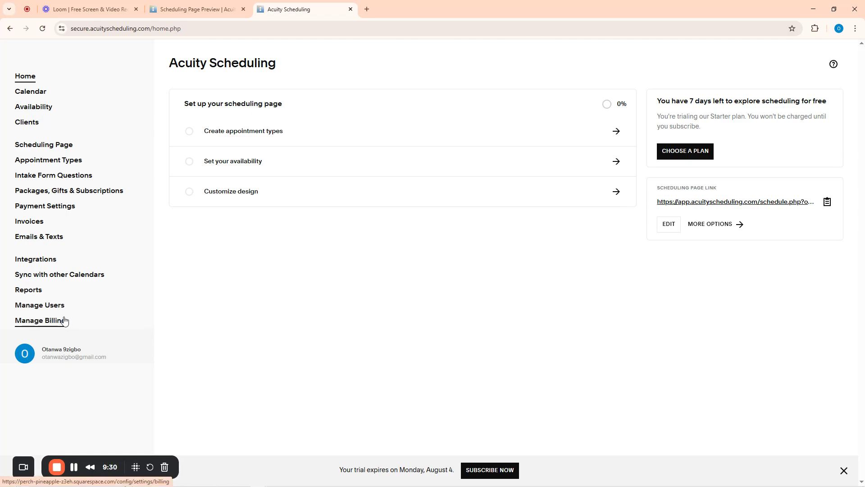
Open Manage Users and Manage Billing in new tabs, closing the duplicate Squarespace tab
{"action": "left_click", "coordinate": [49, 309]}
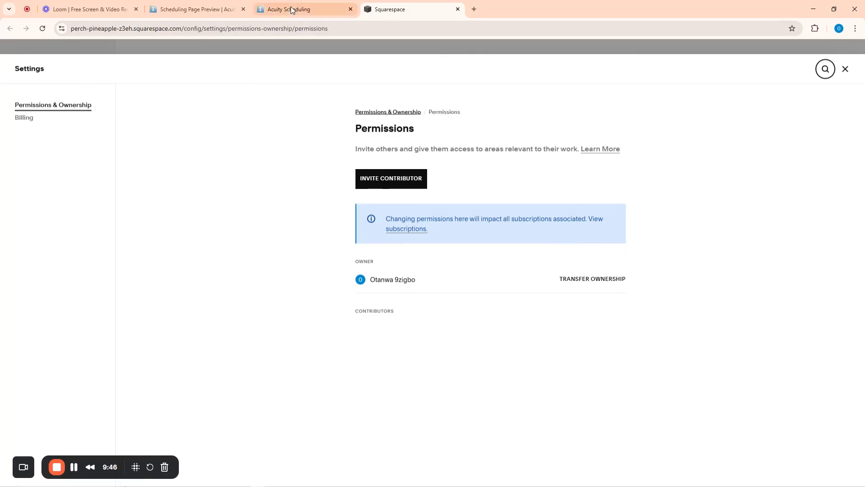
{"action": "left_click", "coordinate": [318, 6]}
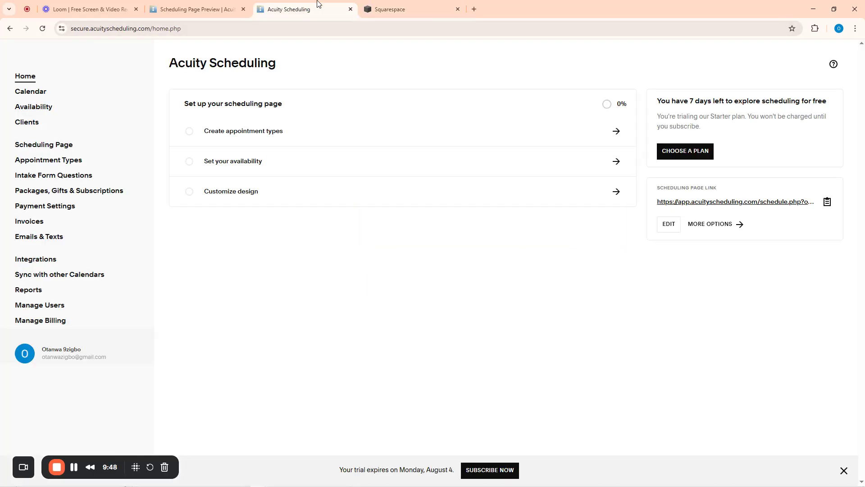
{"action": "left_click", "coordinate": [38, 321]}
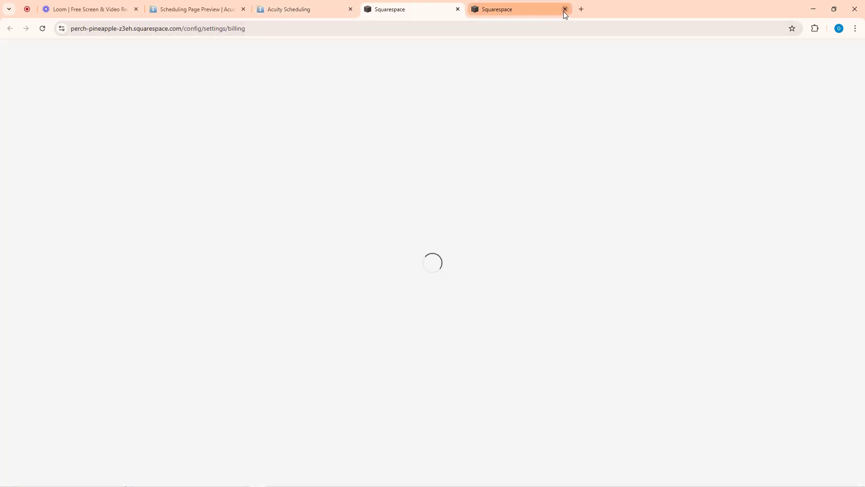
{"action": "left_click", "coordinate": [564, 9]}
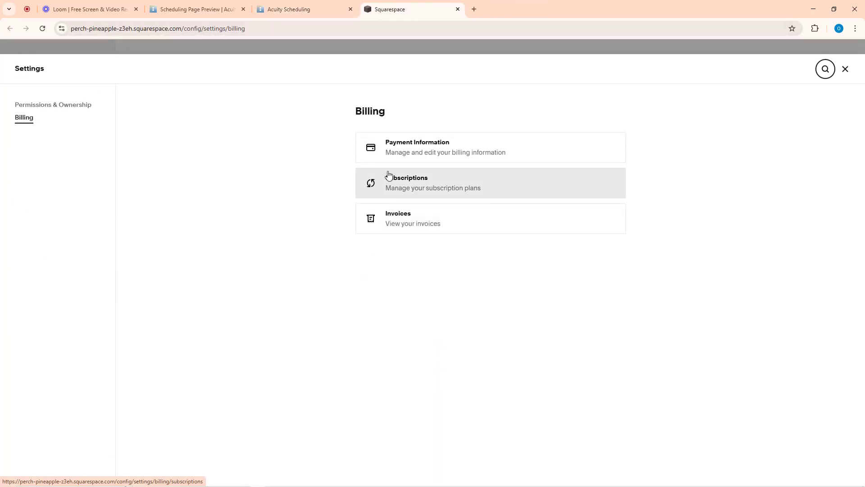
Review Payment Information, Subscriptions and the empty Invoices list in Squarespace Billing
{"action": "left_click", "coordinate": [424, 153]}
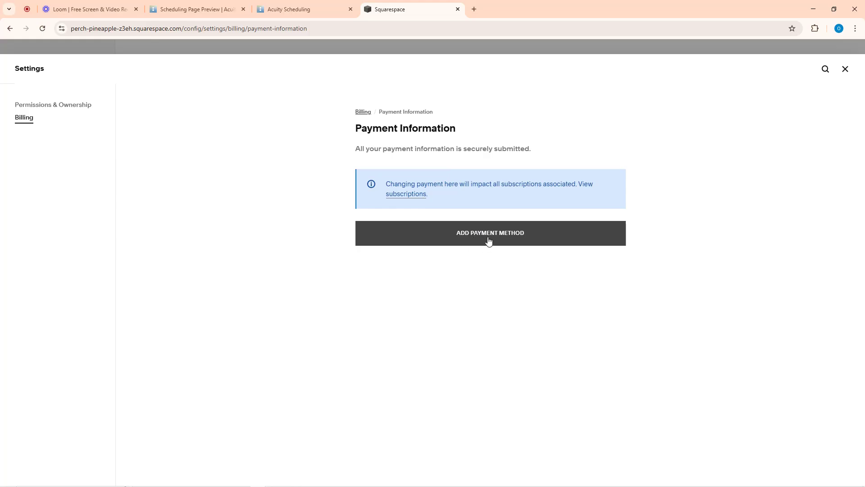
{"action": "left_click", "coordinate": [10, 28]}
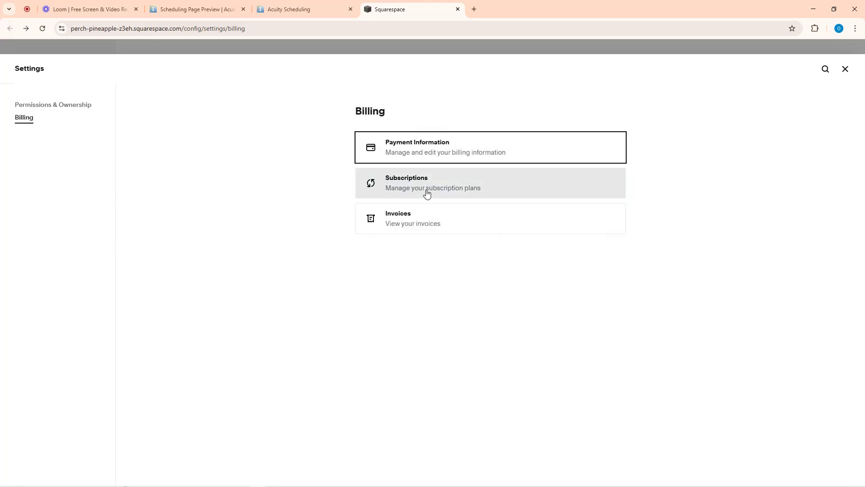
{"action": "left_click", "coordinate": [465, 192]}
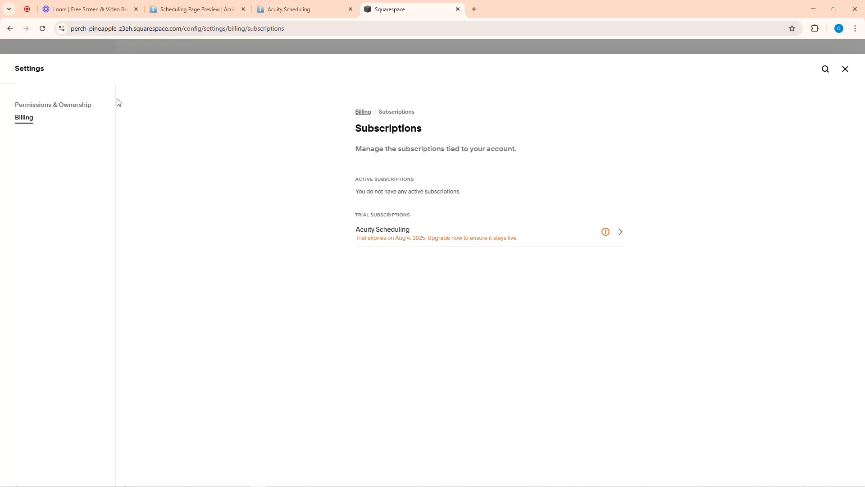
{"action": "left_click", "coordinate": [9, 29]}
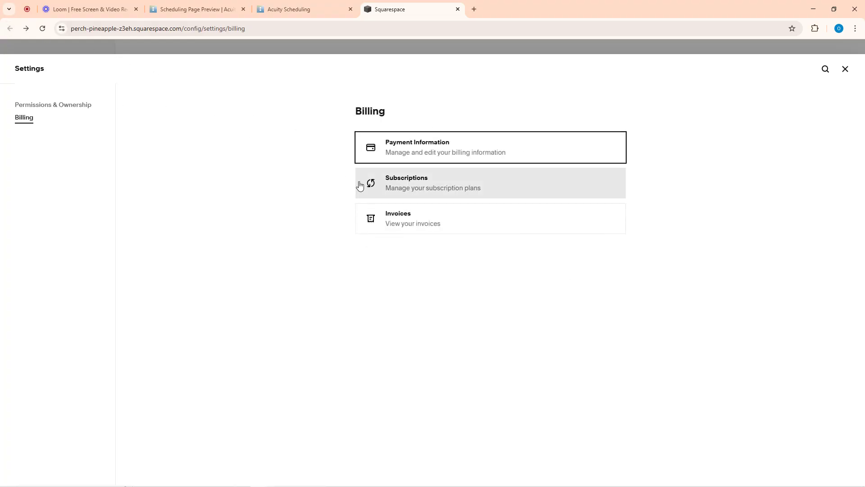
{"action": "left_click", "coordinate": [406, 222]}
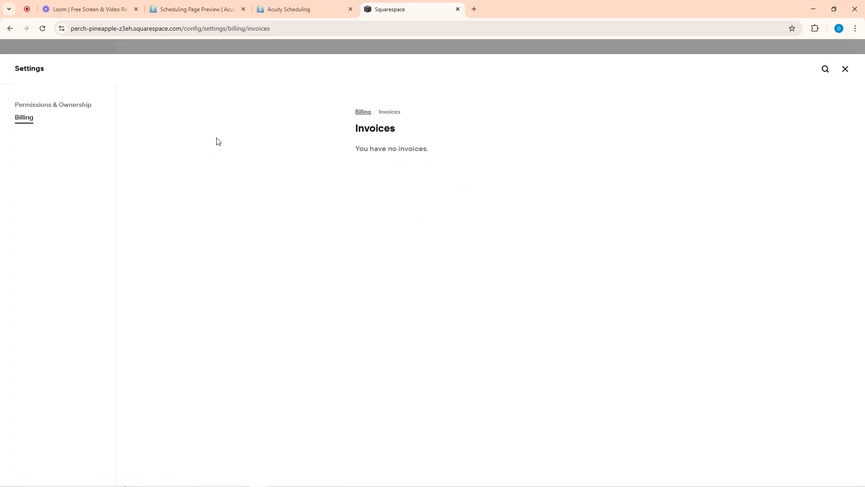
{"action": "left_click", "coordinate": [9, 28]}
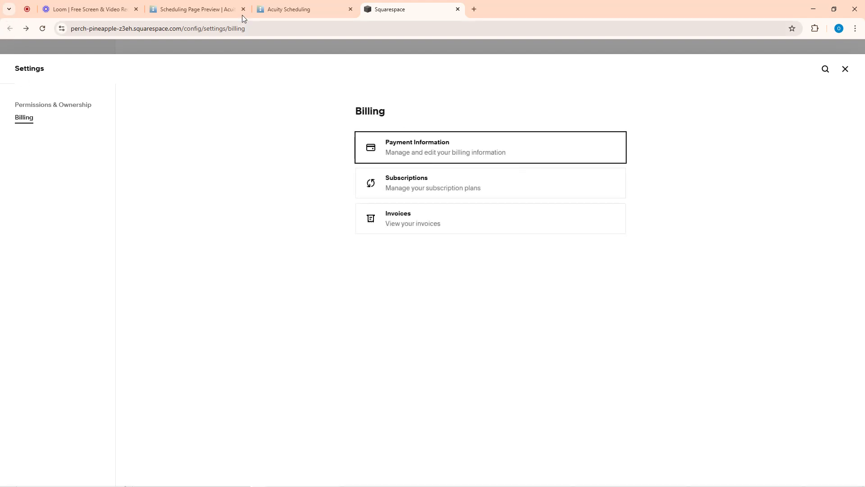
{"action": "left_click", "coordinate": [295, 9]}
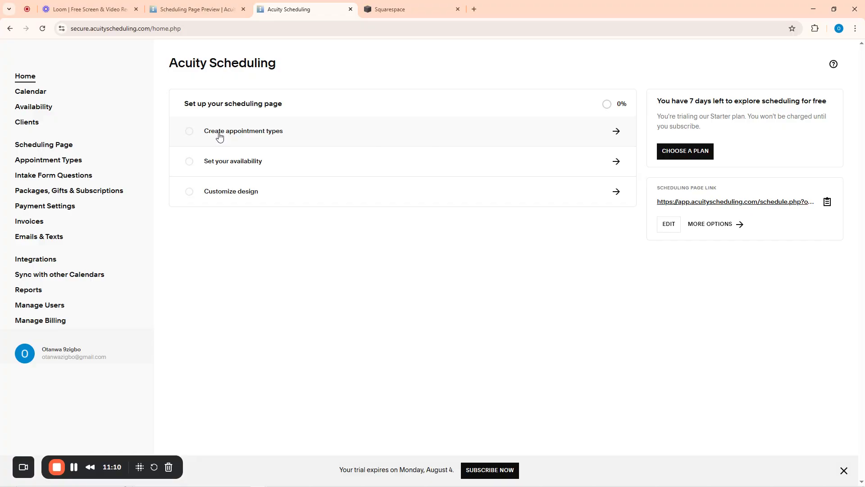
Go to Appointment Types, listing only Consultation (50 minutes @ $45.00), and close the Squarespace tab
{"action": "left_click", "coordinate": [238, 133]}
{"action": "left_click", "coordinate": [456, 9]}
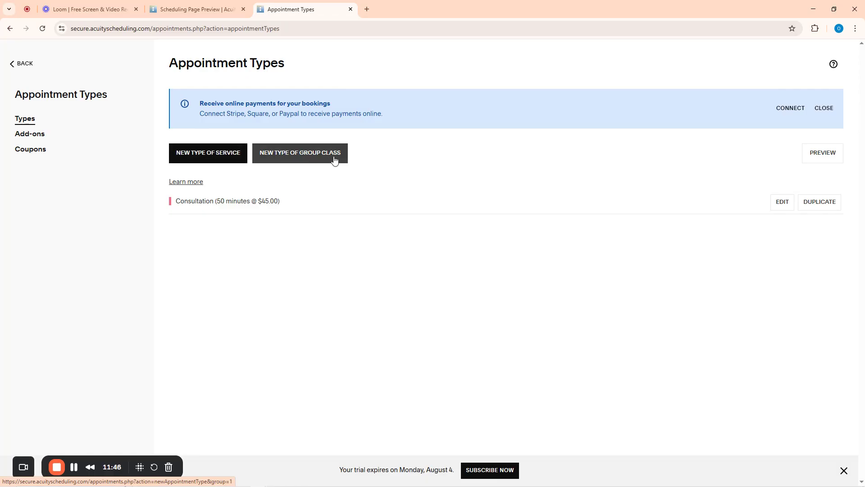
Create a new individual service appointment type named 'Crotchet Braids and Maintenance'
{"action": "left_click", "coordinate": [210, 155]}
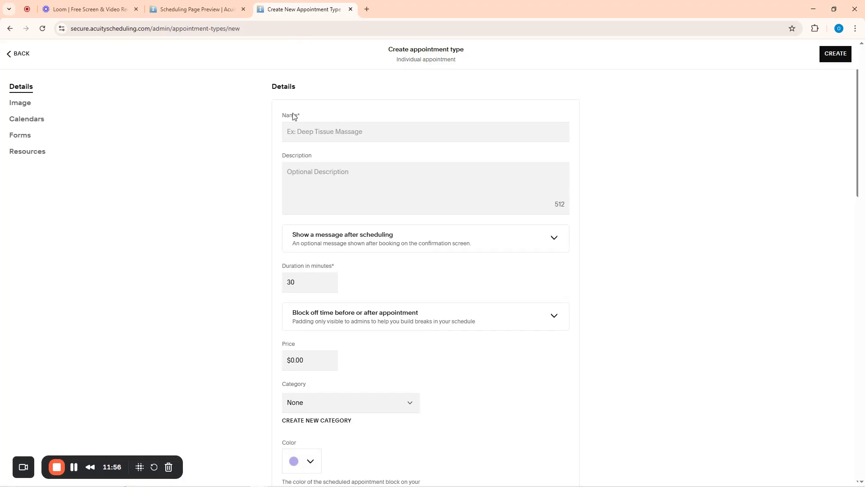
{"action": "left_click", "coordinate": [316, 132]}
{"action": "type", "text": "Hair"}
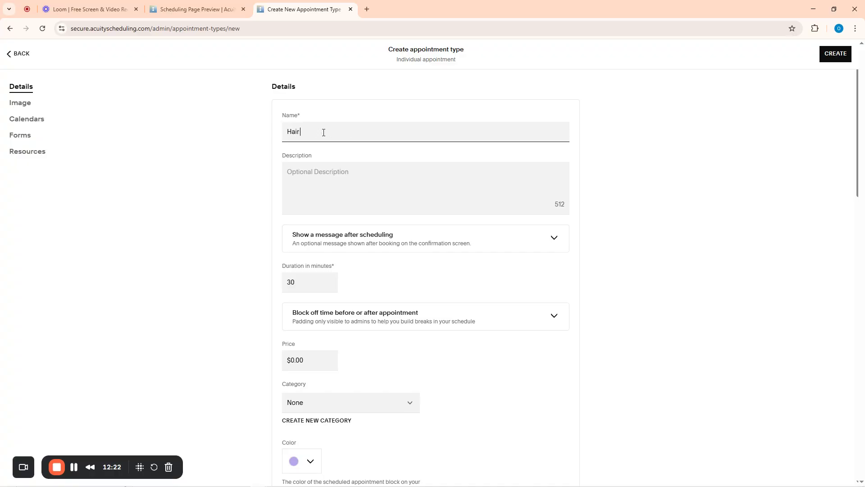
{"action": "key", "text": "BackSpace"}
{"action": "key", "text": "BackSpace"}
{"action": "key", "text": "BackSpace"}
{"action": "key", "text": "BackSpace"}
{"action": "type", "text": "Crotchet"}
{"action": "type", "text": "Braids and Maintenance"}
Write a two-line description about getting crotchet braids done and using the service for maintenance
{"action": "left_click", "coordinate": [324, 183]}
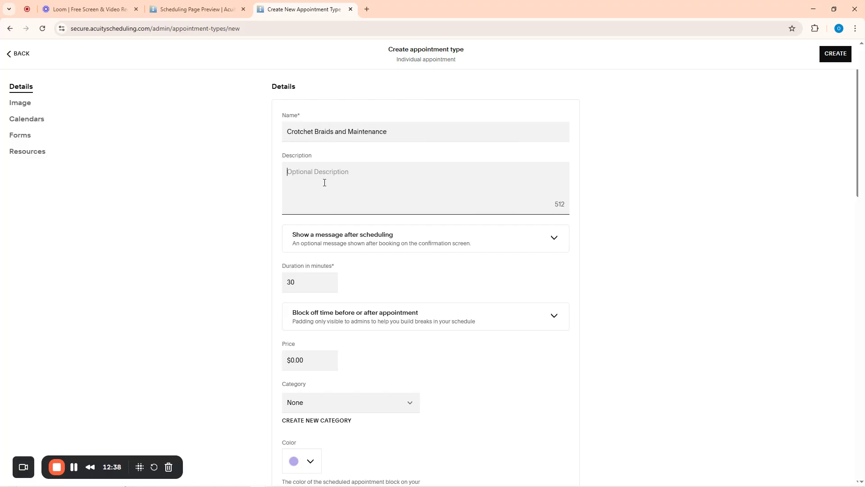
{"action": "type", "text": "In this service, you can come in to get yo"}
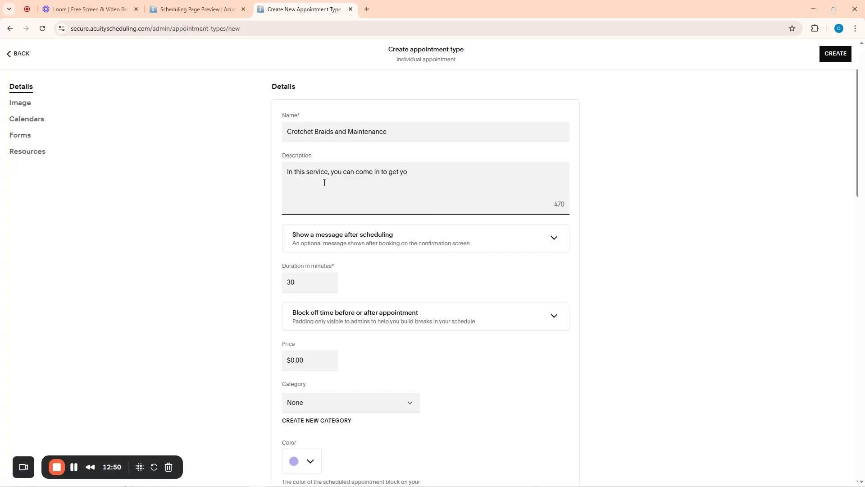
{"action": "type", "text": "ur crotchet brainds done."}
{"action": "key", "text": "Return"}
{"action": "type", "text": "Those looking for maintenanc"}
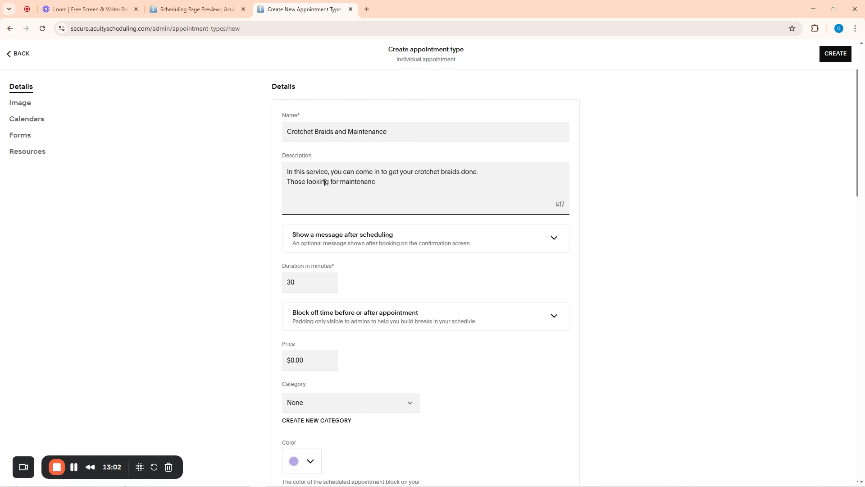
{"action": "type", "text": "e of their crotchet can still us"}
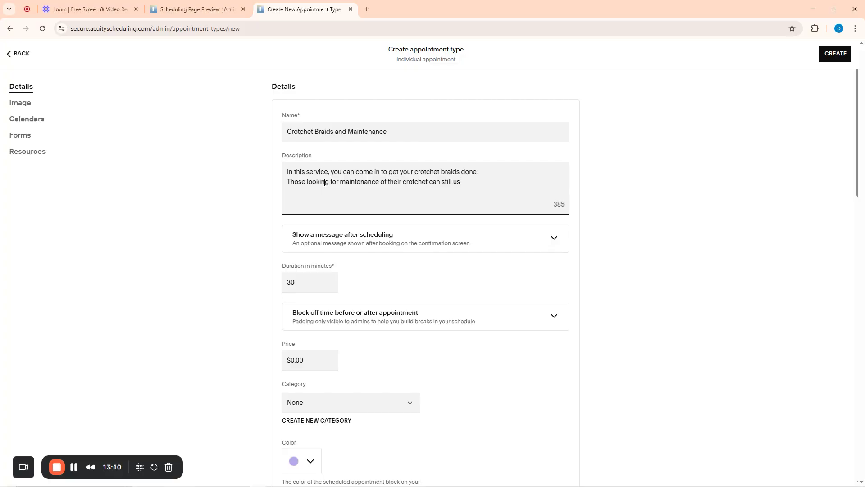
{"action": "type", "text": "e this service"}
Start the after-booking message with a greeting that thanks clients for booking
{"action": "left_click", "coordinate": [554, 242]}
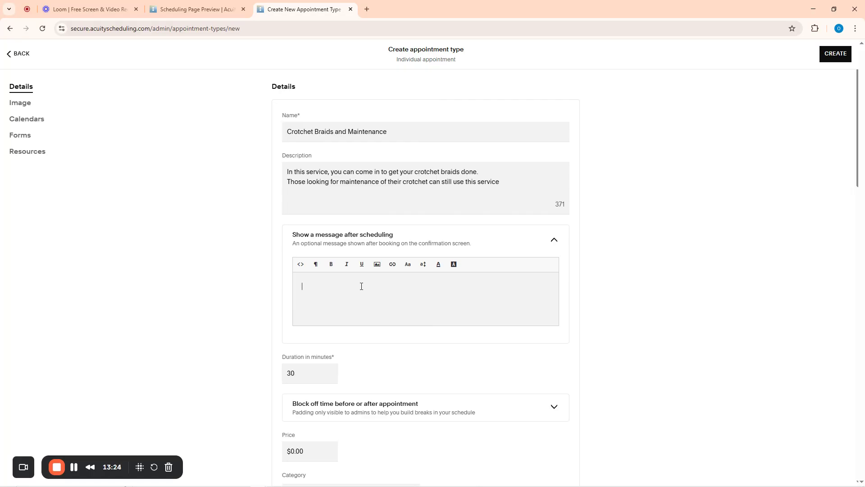
{"action": "type", "text": "Hi "}
{"action": "type", "text": "thanks for"}
{"action": "key", "text": "ctrl+BackSpace"}
{"action": "key", "text": "ctrl+BackSpace"}
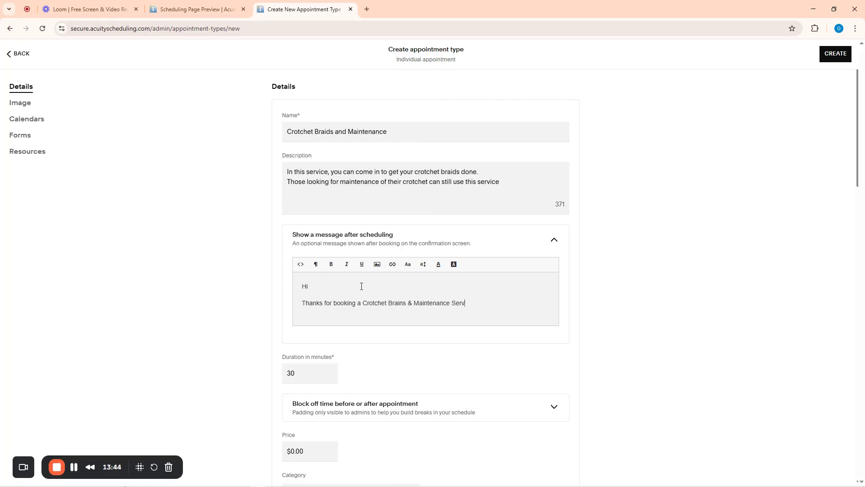
{"action": "type", "text": "!"}
{"action": "key", "text": "Return"}
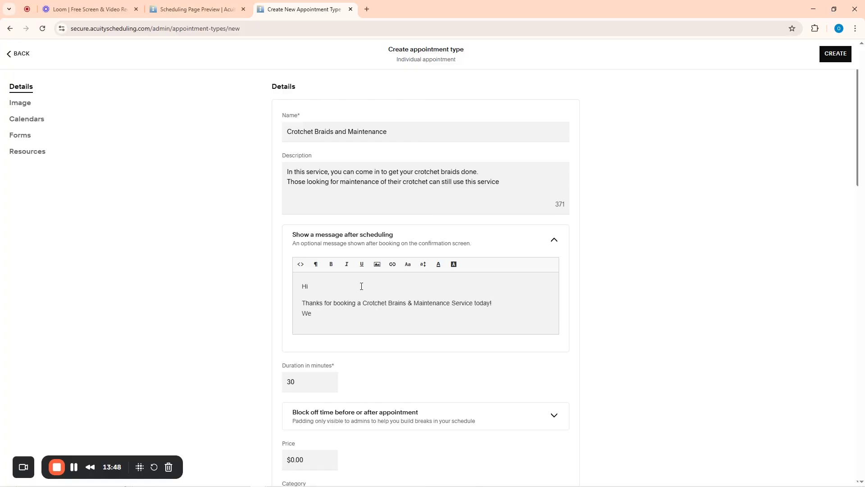
Add the line 'We are happy and look forward to having you soon' to the message
{"action": "type", "text": "We are happy and look forward to having you"}
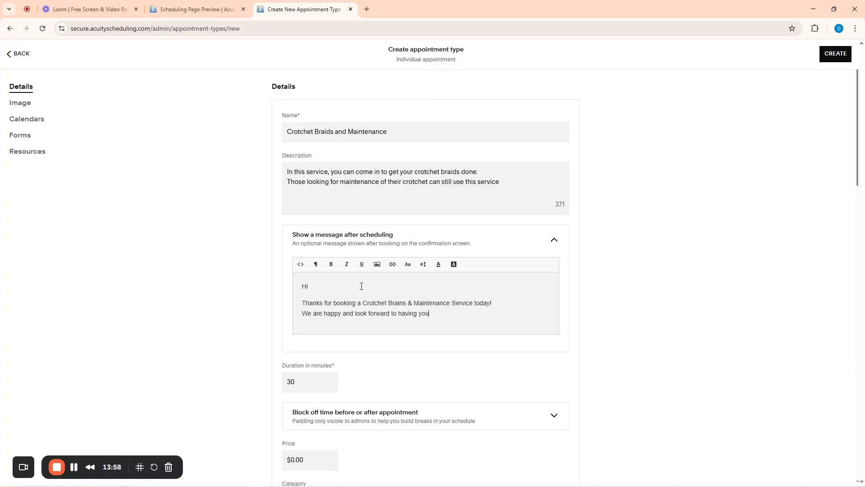
{"action": "type", "text": " soob!"}
{"action": "scroll", "coordinate": [362, 291], "scroll_direction": "down", "scroll_amount": 3}
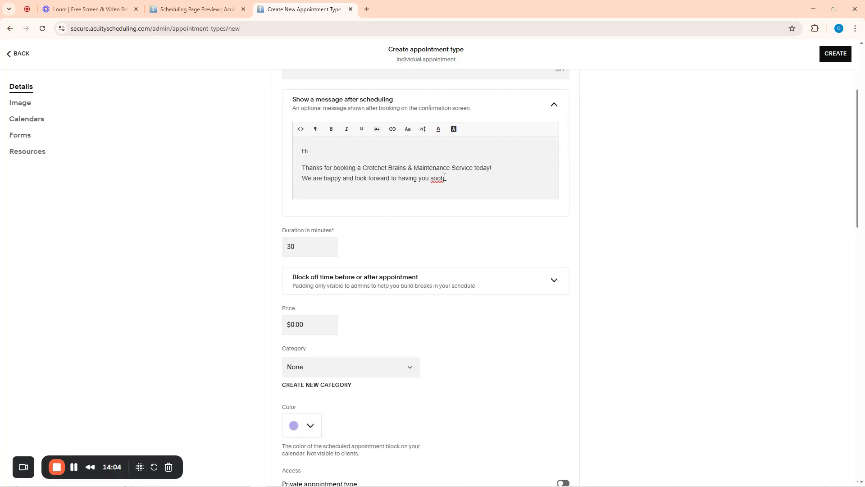
{"action": "key", "text": "BackSpace"}
{"action": "type", "text": "n!"}
{"action": "scroll", "coordinate": [446, 189], "scroll_direction": "up", "scroll_amount": 3}
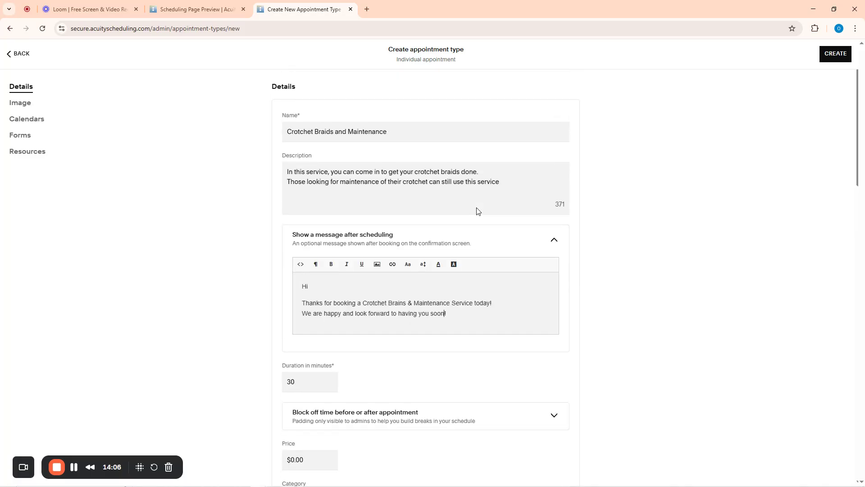
{"action": "scroll", "coordinate": [450, 349], "scroll_direction": "down", "scroll_amount": 4}
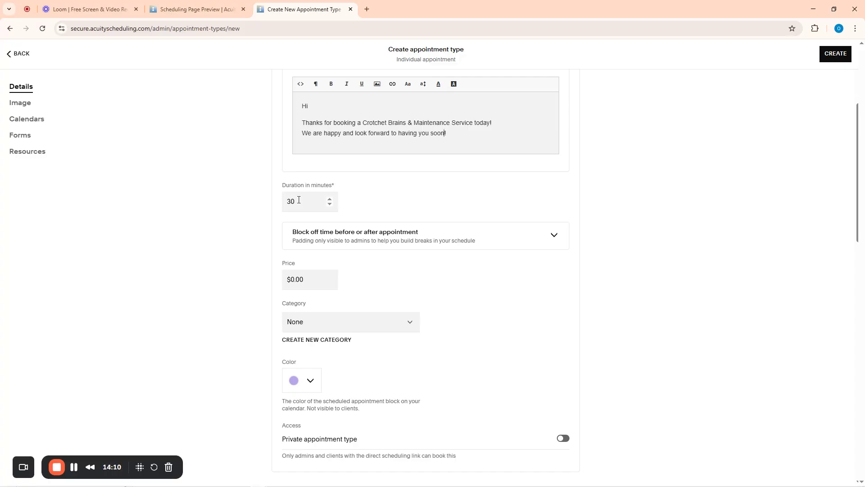
{"action": "scroll", "coordinate": [288, 192], "scroll_direction": "up", "scroll_amount": 4}
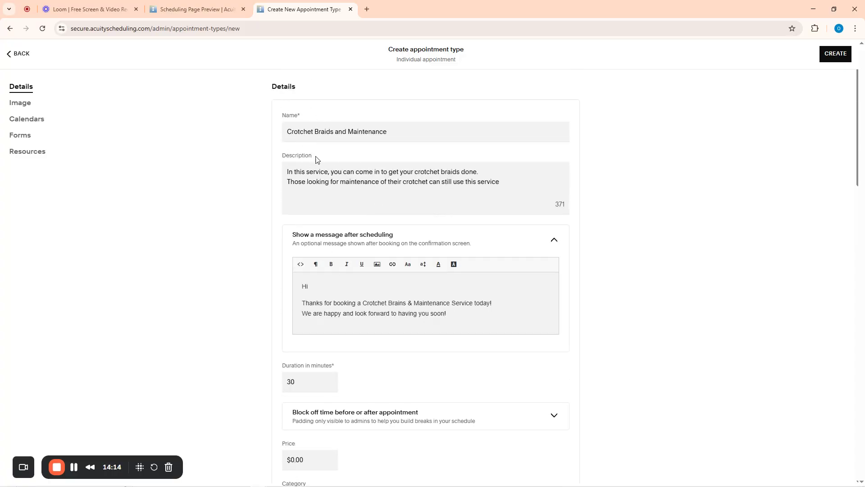
{"action": "scroll", "coordinate": [315, 161], "scroll_direction": "down", "scroll_amount": 4}
Set the appointment duration to 120 minutes and the price to $500.00
{"action": "left_click", "coordinate": [297, 201]}
{"action": "left_click_drag", "start_coordinate": [297, 201], "coordinate": [283, 201]}
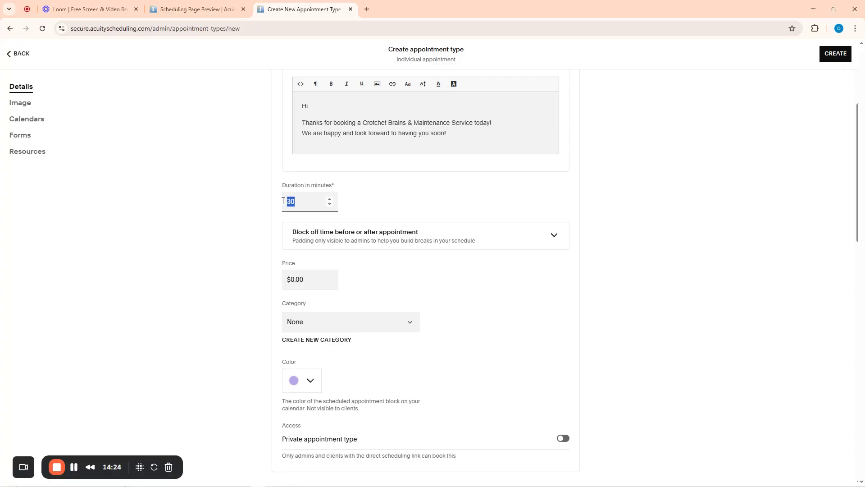
{"action": "type", "text": "2"}
{"action": "left_click", "coordinate": [258, 261]}
{"action": "left_click", "coordinate": [300, 280]}
{"action": "type", "text": "500"}
{"action": "left_click", "coordinate": [288, 281]}
{"action": "type", "text": "$"}
{"action": "left_click", "coordinate": [248, 310]}
{"action": "left_click", "coordinate": [308, 279]}
{"action": "left_click", "coordinate": [340, 280]}
File the service under a new Braids category and give it a red calendar colour
{"action": "left_click", "coordinate": [311, 325]}
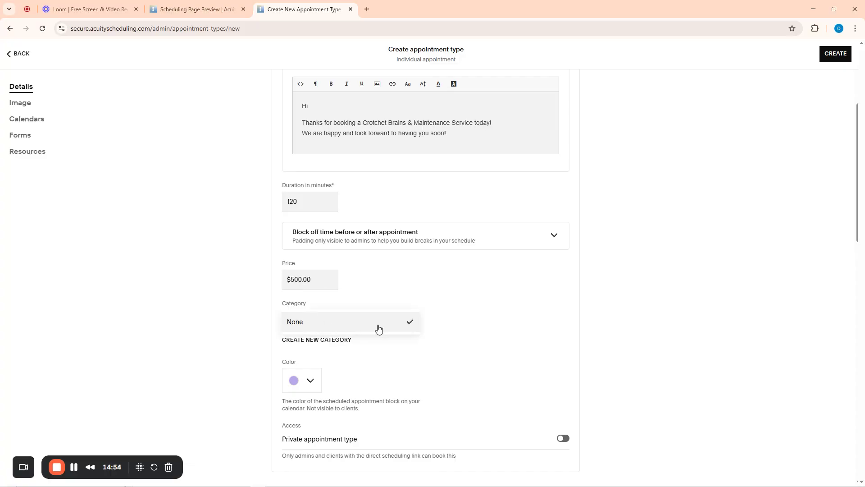
{"action": "left_click", "coordinate": [409, 324]}
{"action": "left_click", "coordinate": [369, 326]}
{"action": "left_click", "coordinate": [301, 340]}
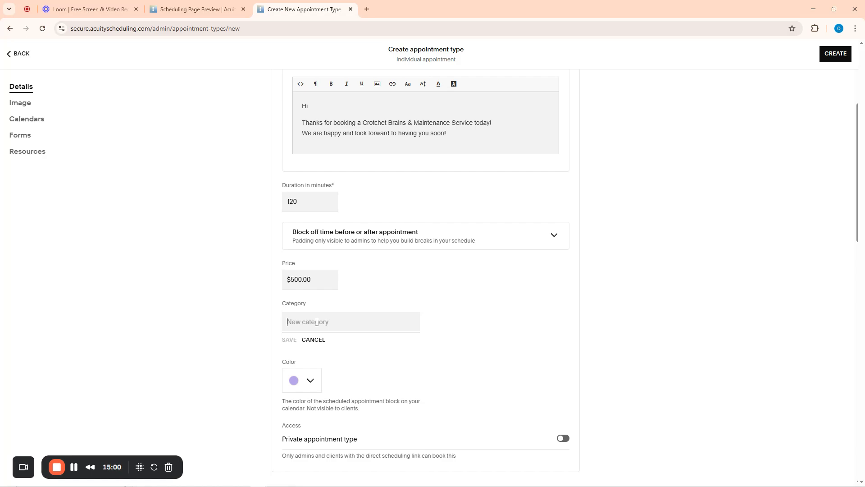
{"action": "type", "text": "Braids"}
{"action": "left_click", "coordinate": [288, 340]}
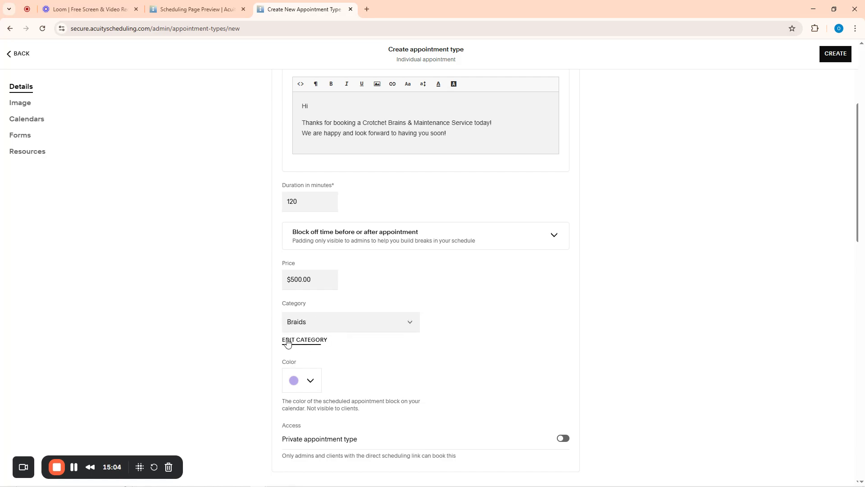
{"action": "scroll", "coordinate": [411, 324], "scroll_direction": "down", "scroll_amount": 4}
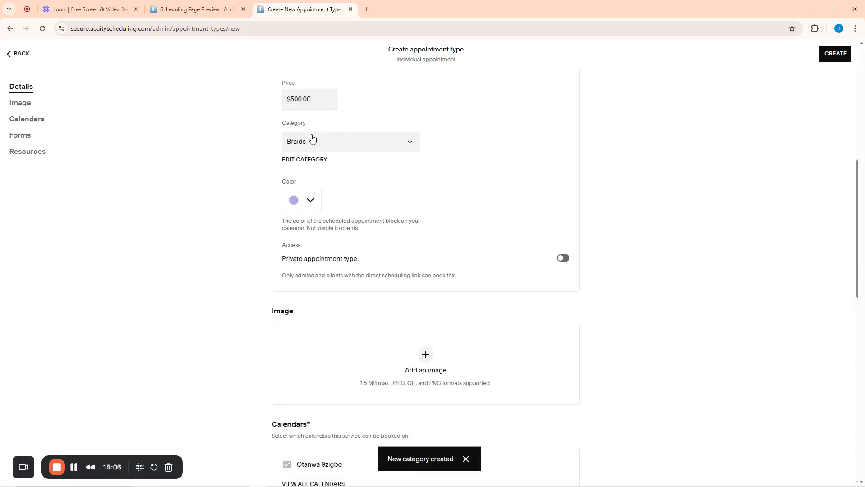
{"action": "left_click", "coordinate": [309, 201]}
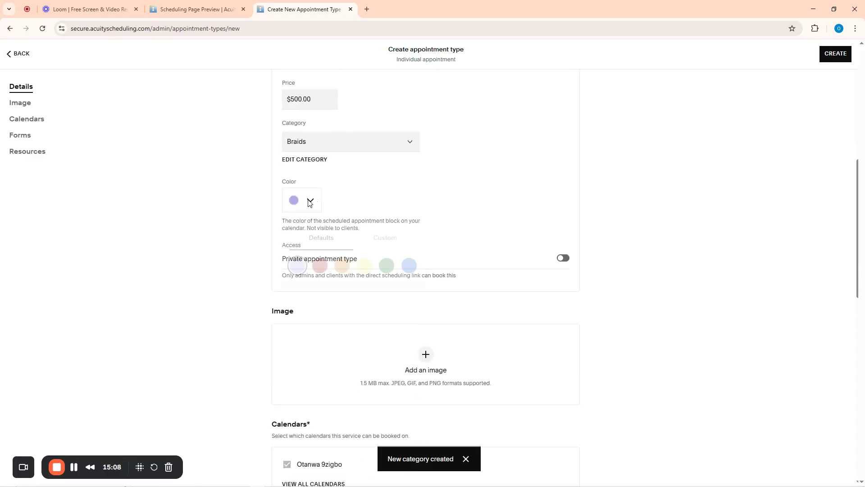
{"action": "left_click", "coordinate": [321, 269]}
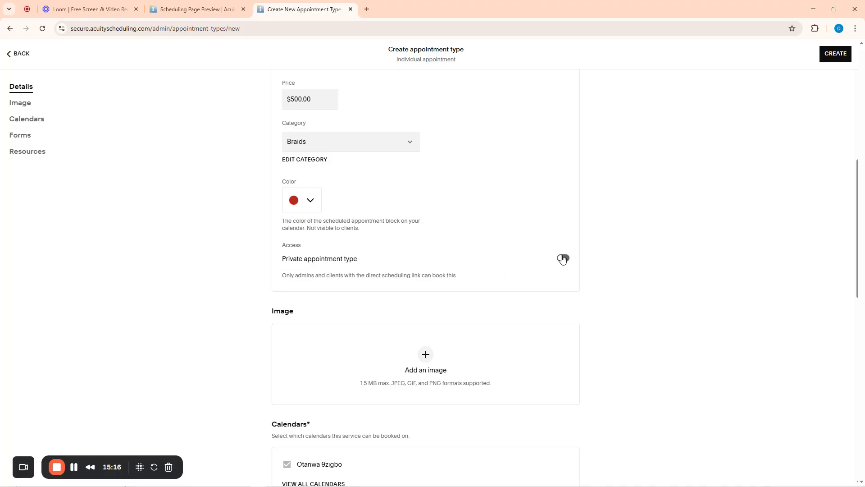
Scroll the appointment form down and back up to review its settings
{"action": "scroll", "coordinate": [529, 334], "scroll_direction": "down", "scroll_amount": 5}
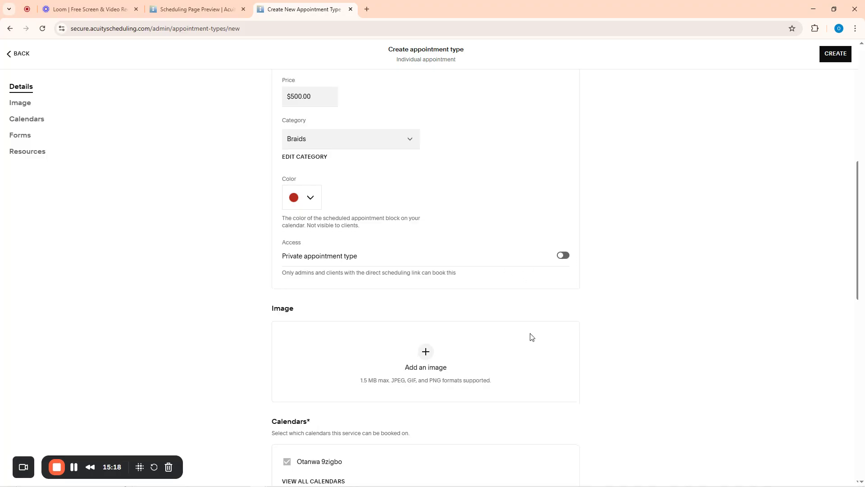
{"action": "scroll", "coordinate": [475, 319], "scroll_direction": "up", "scroll_amount": 4}
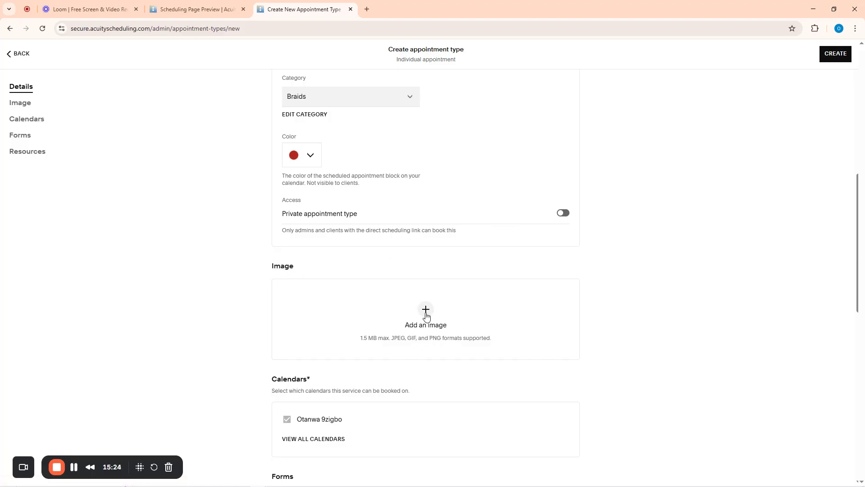
Search Google Images for 'crotchet braids' in a new tab
{"action": "left_click", "coordinate": [367, 10]}
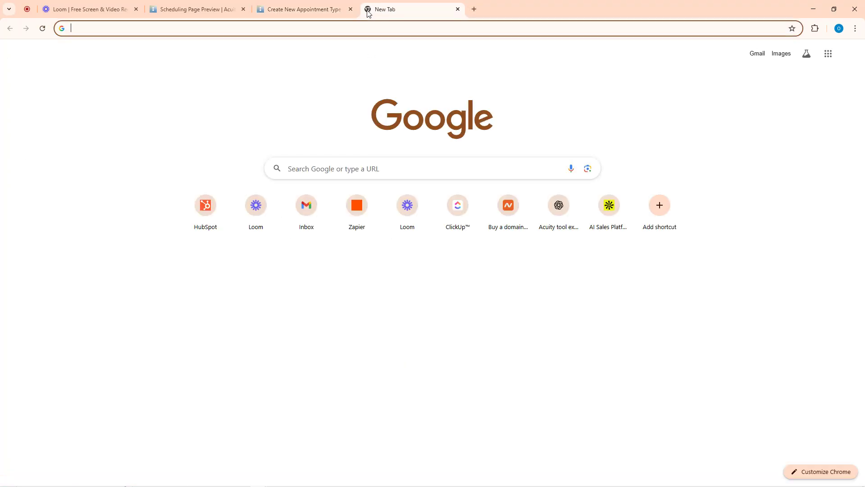
{"action": "type", "text": "crotc"}
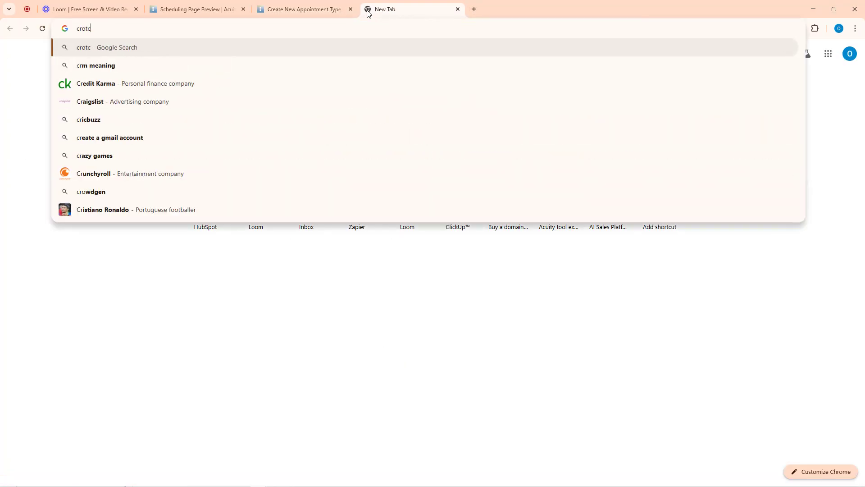
{"action": "type", "text": "het"}
{"action": "key", "text": "Return"}
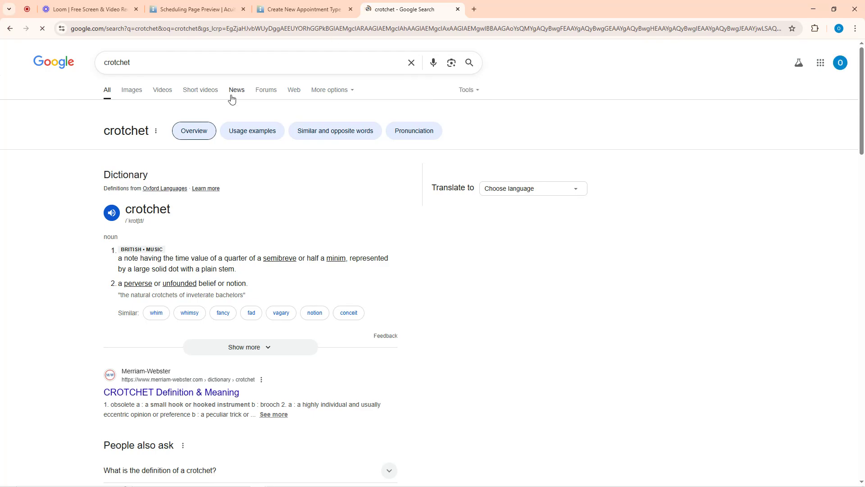
{"action": "left_click", "coordinate": [133, 92]}
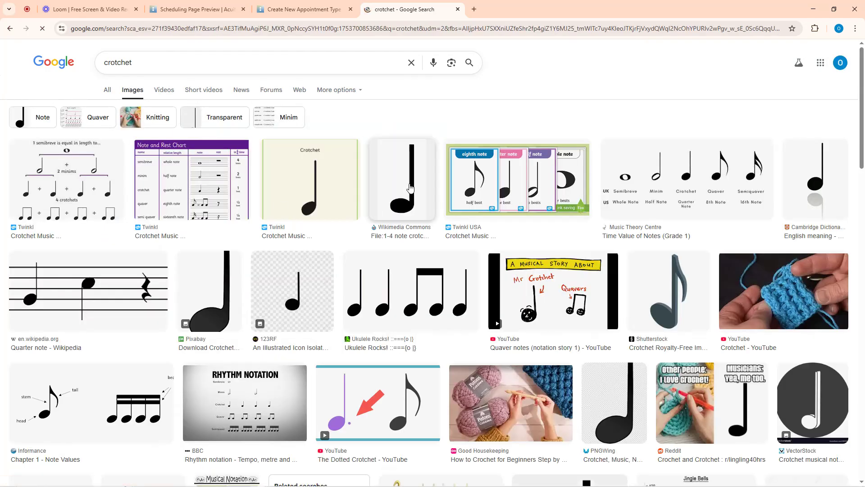
{"action": "scroll", "coordinate": [456, 196], "scroll_direction": "down", "scroll_amount": 4}
{"action": "scroll", "coordinate": [456, 195], "scroll_direction": "down", "scroll_amount": 10}
{"action": "scroll", "coordinate": [178, 69], "scroll_direction": "up", "scroll_amount": 13}
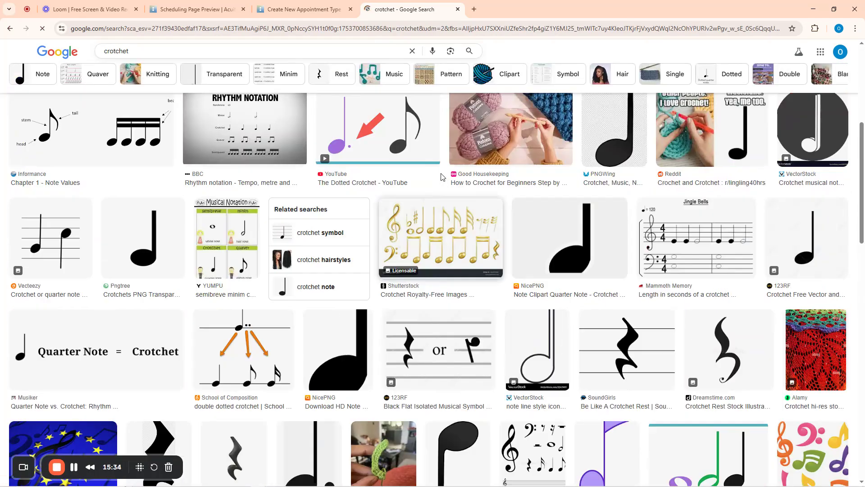
{"action": "left_click", "coordinate": [165, 66]}
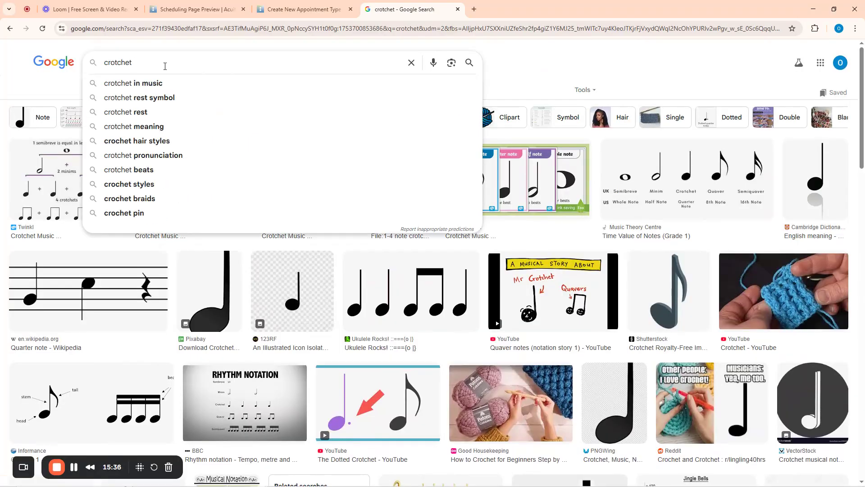
{"action": "type", "text": "braids"}
{"action": "key", "text": "Return"}
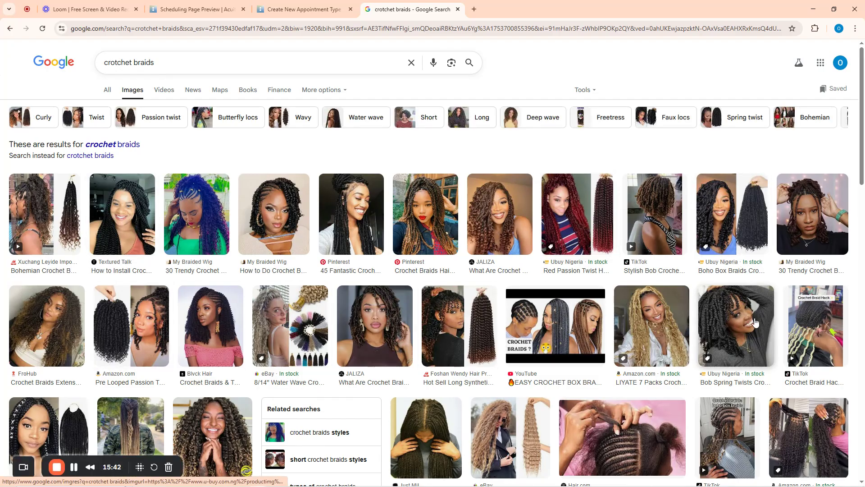
{"action": "scroll", "coordinate": [797, 205], "scroll_direction": "down", "scroll_amount": 4}
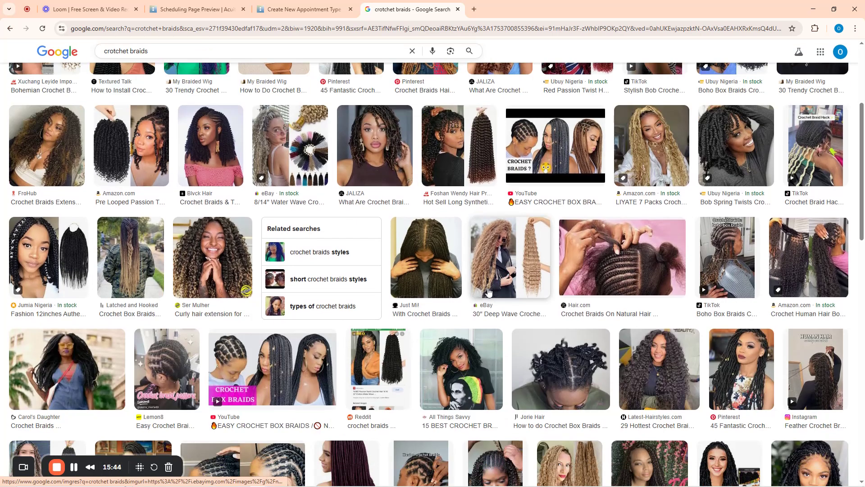
Save the JALIZA crochet braids image to the Desktop as crotchet.jpg
{"action": "left_click", "coordinate": [221, 290]}
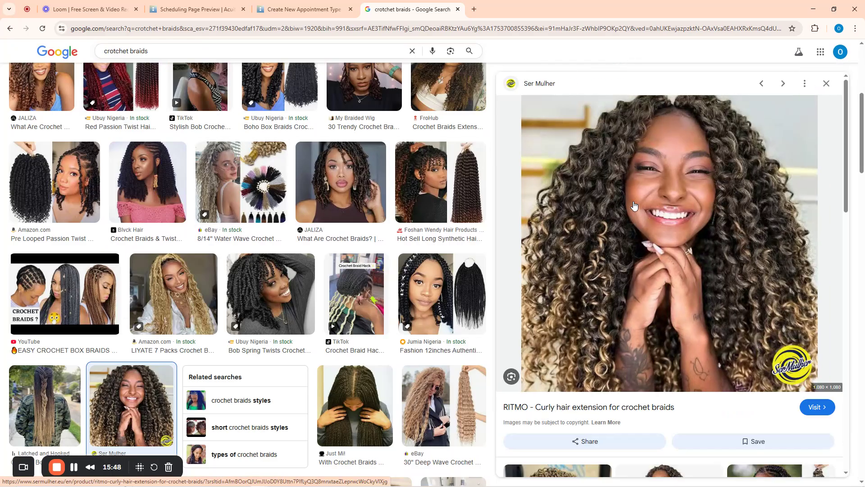
{"action": "left_click", "coordinate": [357, 196]}
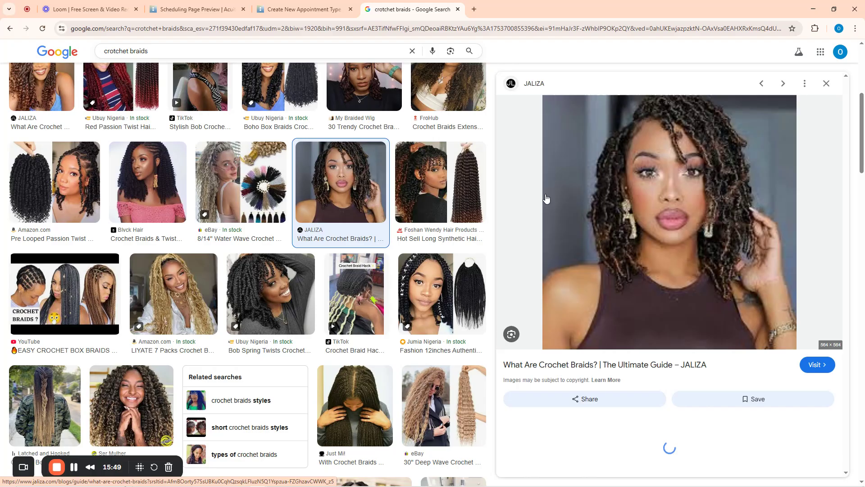
{"action": "right_click", "coordinate": [684, 198]}
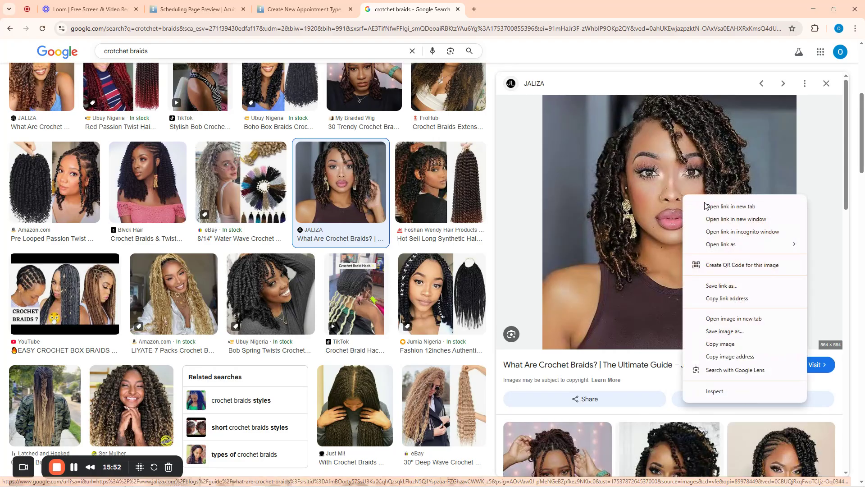
{"action": "left_click", "coordinate": [714, 332]}
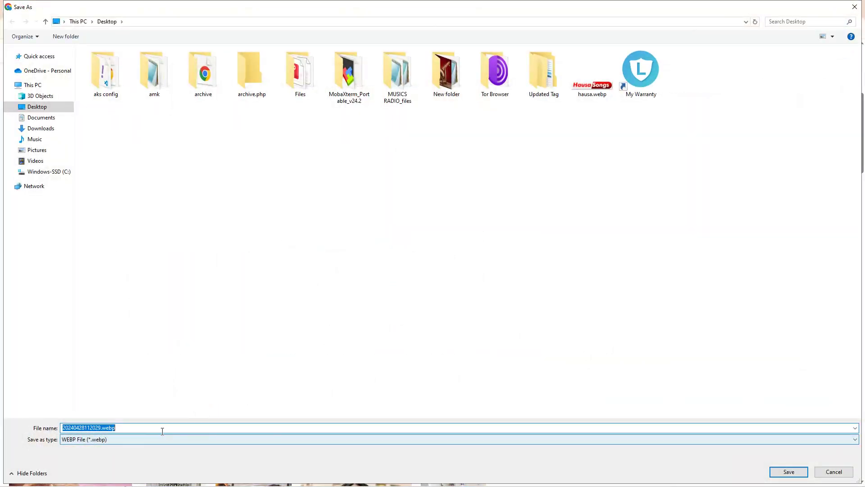
{"action": "left_click", "coordinate": [126, 431]}
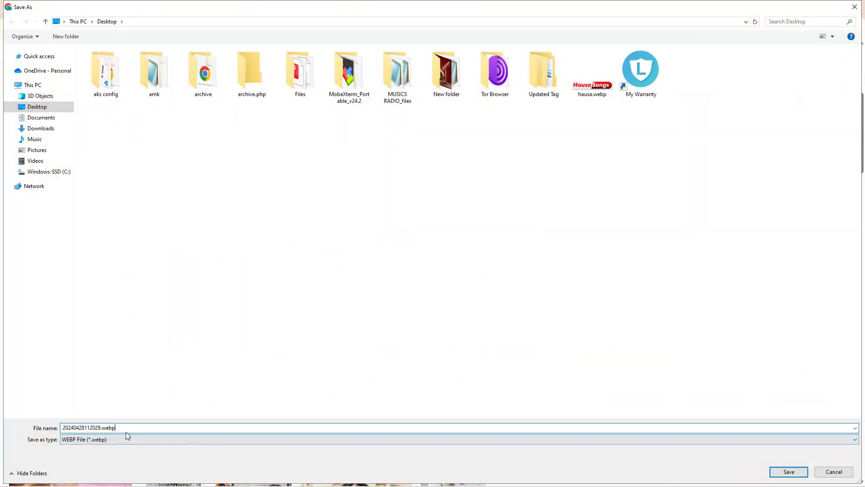
{"action": "left_click_drag", "start_coordinate": [125, 432], "coordinate": [42, 431]}
{"action": "type", "text": "crotchet.jpg"}
{"action": "key", "text": "Return"}
Attach crotchet.jpg from the Desktop as the appointment type's image
{"action": "left_click", "coordinate": [306, 9]}
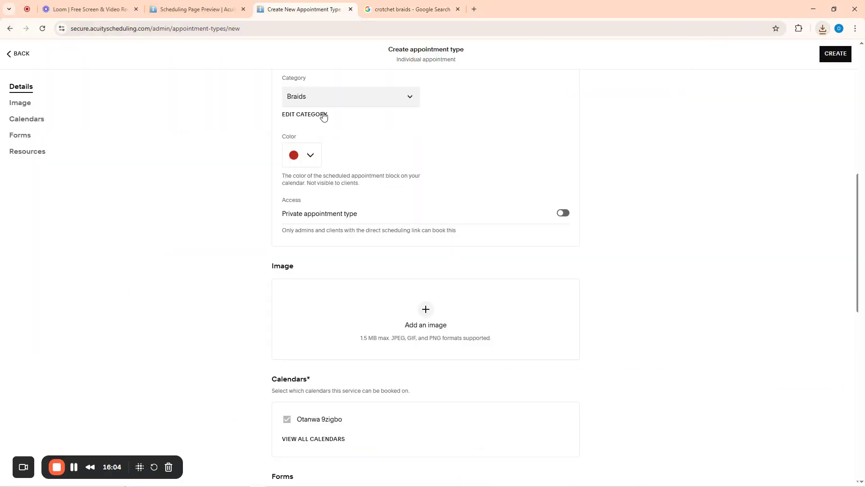
{"action": "left_click", "coordinate": [423, 314]}
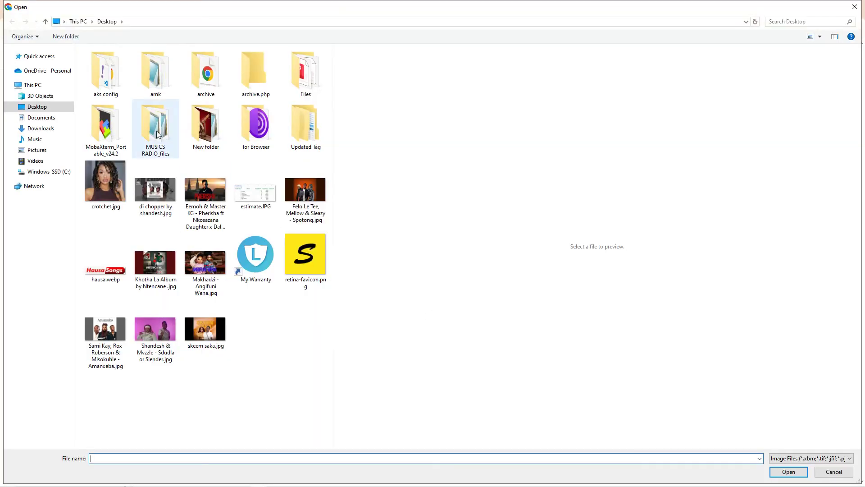
{"action": "left_click", "coordinate": [105, 185]}
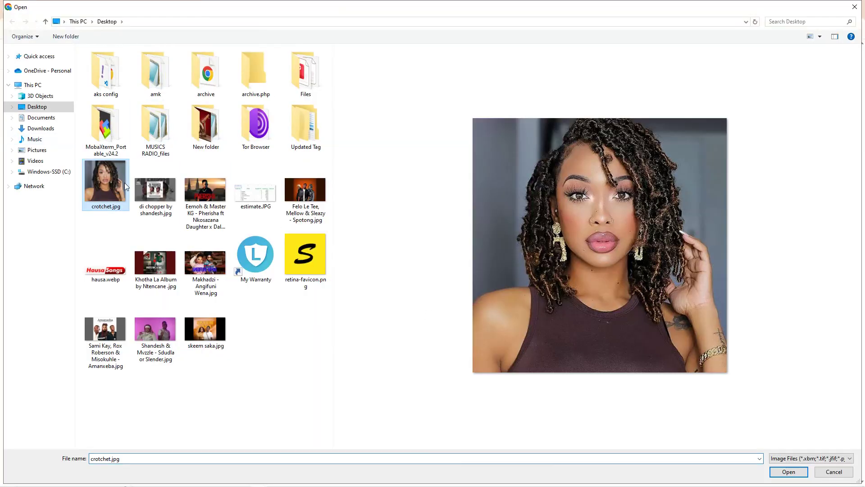
{"action": "left_click", "coordinate": [789, 471]}
Open the intake Forms page in a new browser tab
{"action": "scroll", "coordinate": [552, 277], "scroll_direction": "down", "scroll_amount": 5}
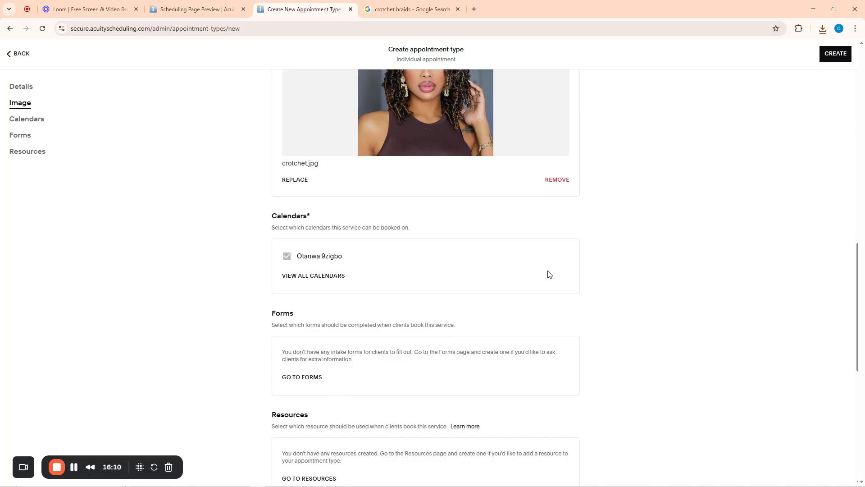
{"action": "scroll", "coordinate": [624, 228], "scroll_direction": "down", "scroll_amount": 1}
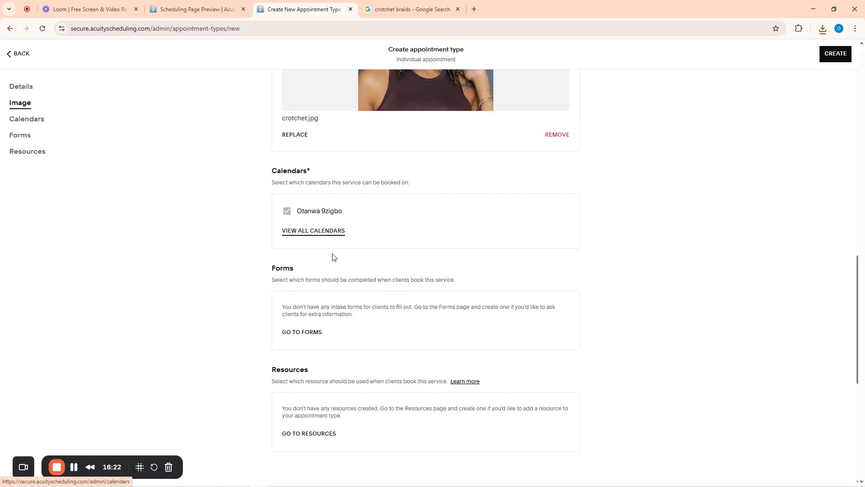
{"action": "scroll", "coordinate": [333, 258], "scroll_direction": "down", "scroll_amount": 3}
{"action": "scroll", "coordinate": [332, 257], "scroll_direction": "up", "scroll_amount": 2}
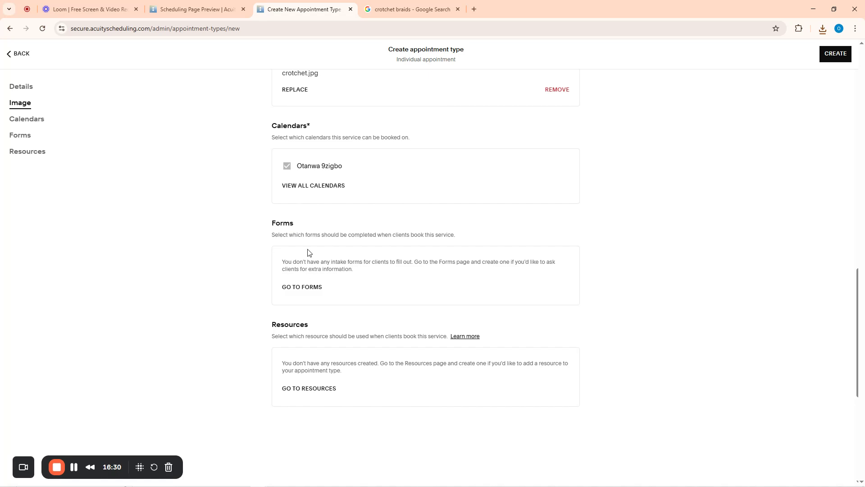
{"action": "right_click", "coordinate": [297, 292]}
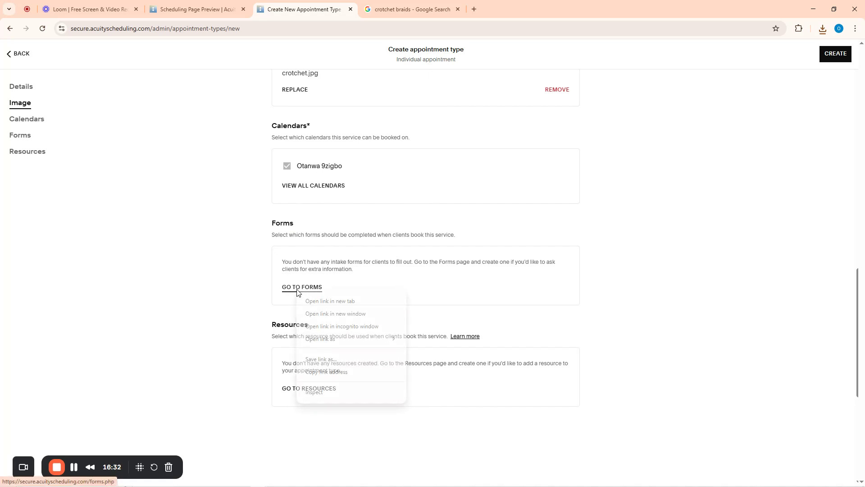
{"action": "left_click", "coordinate": [336, 301]}
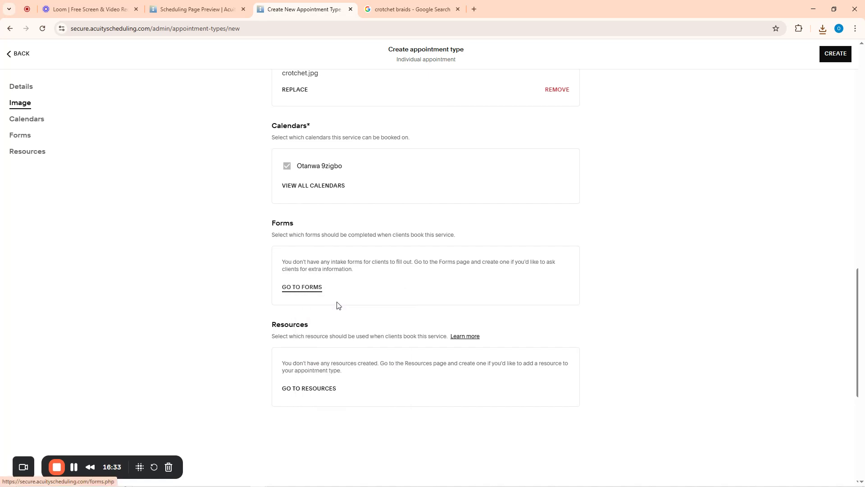
Start a new custom intake form with a required 'What is your Name' text question
{"action": "left_click", "coordinate": [401, 4]}
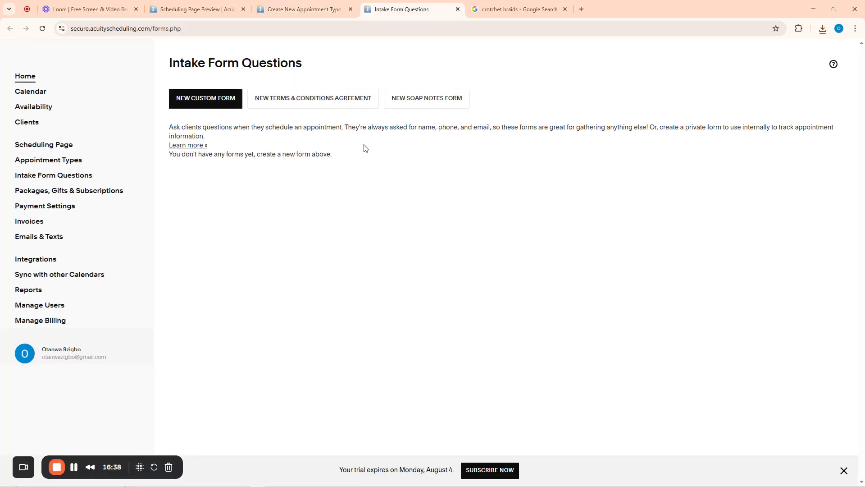
{"action": "left_click", "coordinate": [205, 103]}
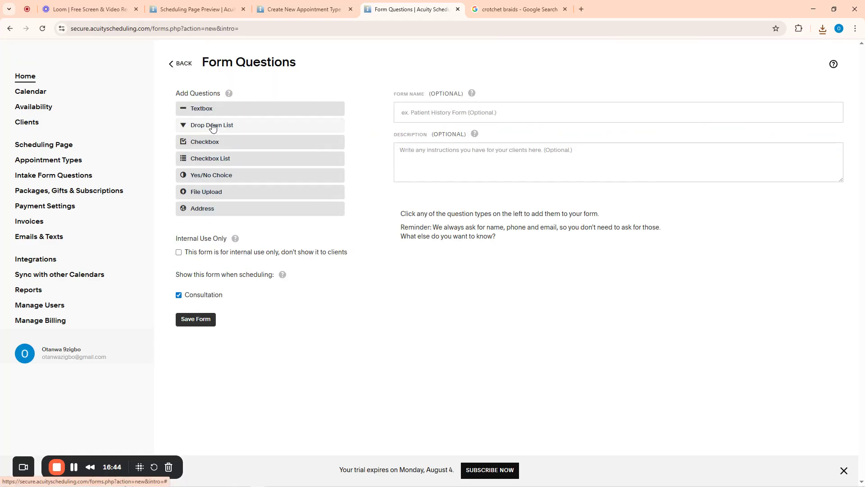
{"action": "left_click", "coordinate": [434, 113]}
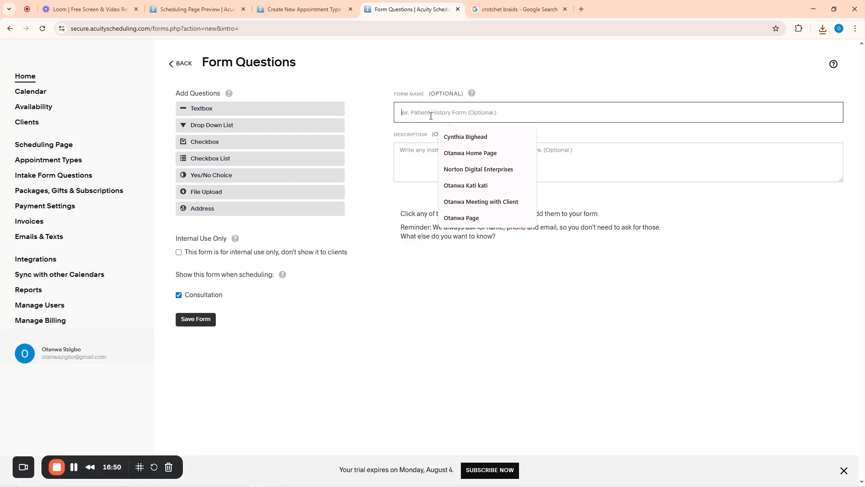
{"action": "left_click", "coordinate": [210, 112]}
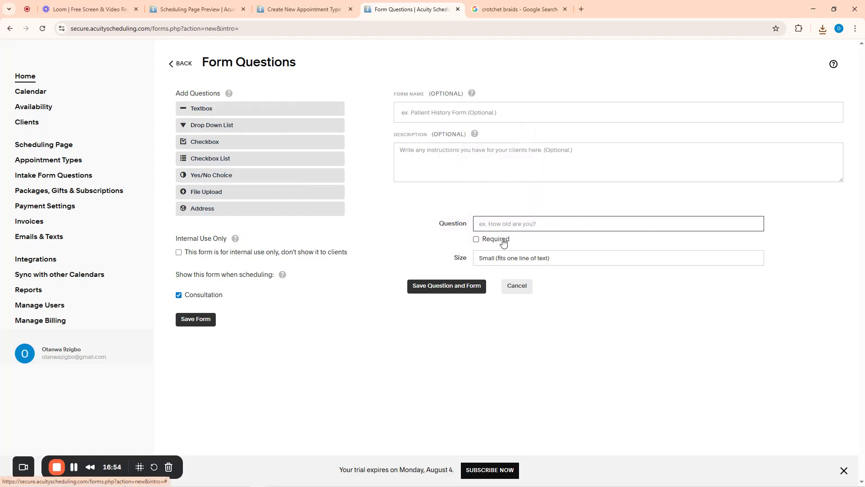
{"action": "left_click", "coordinate": [449, 114]}
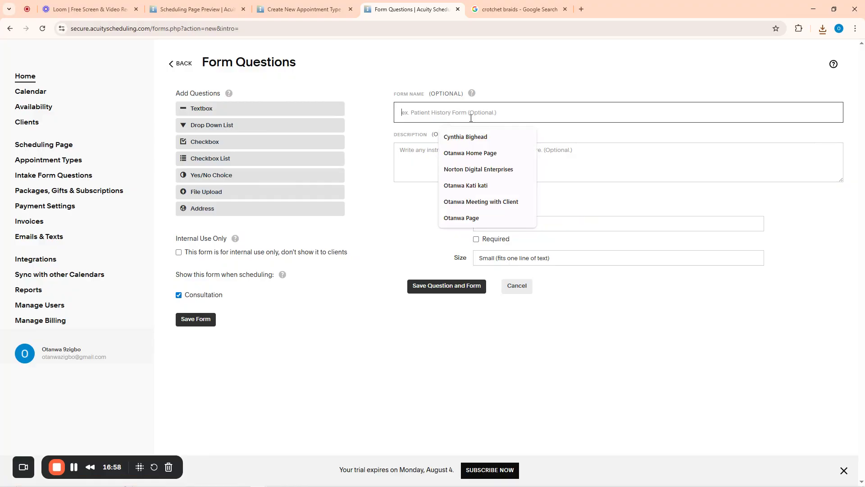
{"action": "left_click", "coordinate": [558, 223]}
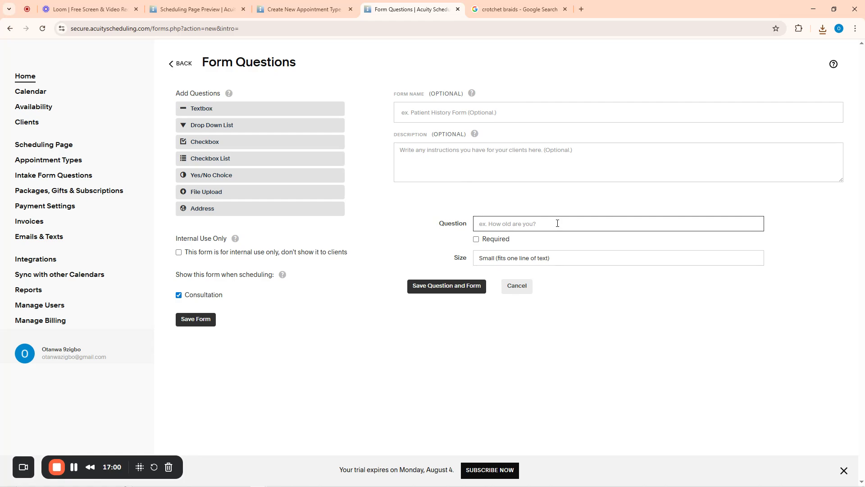
{"action": "type", "text": "What is your Name?"}
{"action": "left_click", "coordinate": [476, 239]}
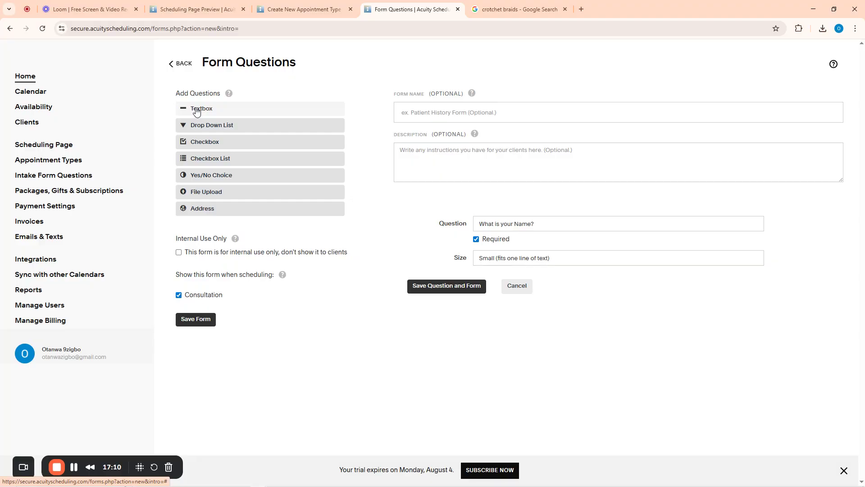
Add required text questions for age and 'How long is your braid?'
{"action": "left_click_drag", "start_coordinate": [196, 111], "coordinate": [539, 266]}
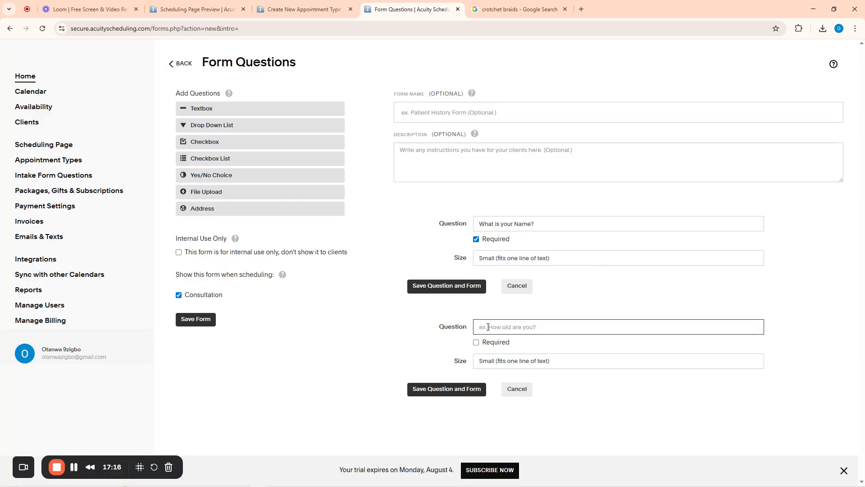
{"action": "type", "text": "Ho"}
{"action": "left_click", "coordinate": [475, 342]}
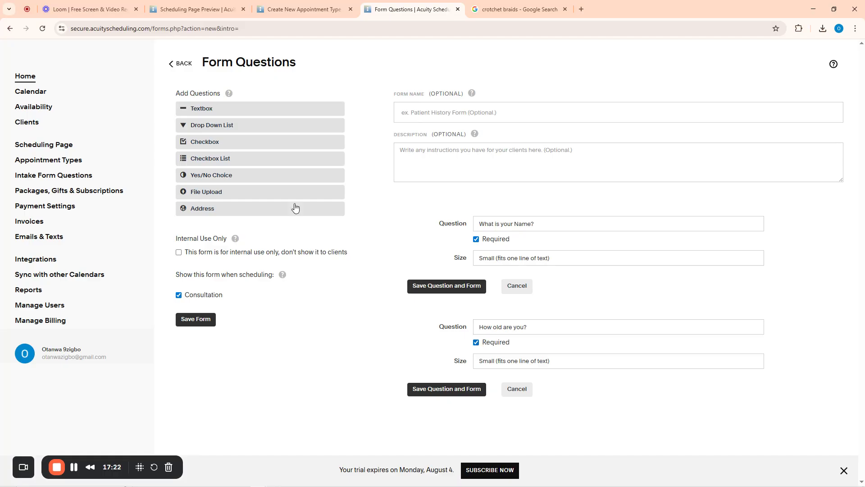
{"action": "left_click", "coordinate": [241, 109]}
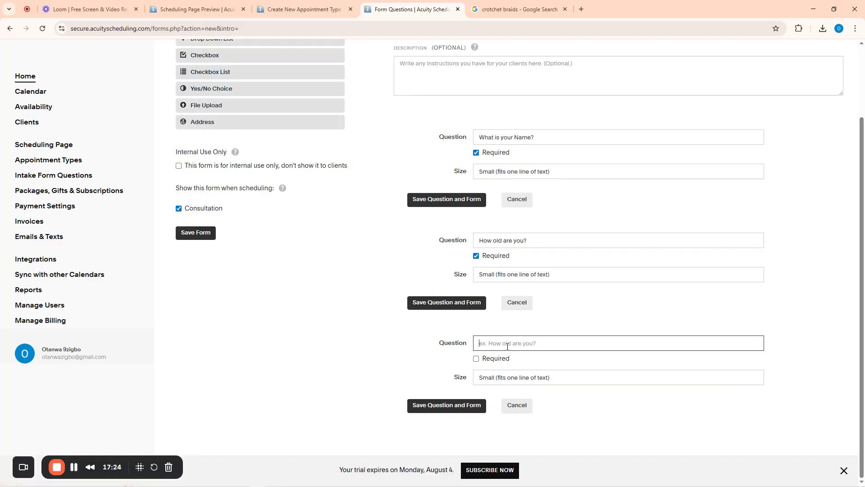
{"action": "type", "text": "How long is your braid?"}
{"action": "left_click", "coordinate": [476, 359]}
Add required text questions for the WhatsApp number and Hair Color
{"action": "scroll", "coordinate": [441, 350], "scroll_direction": "up", "scroll_amount": 2}
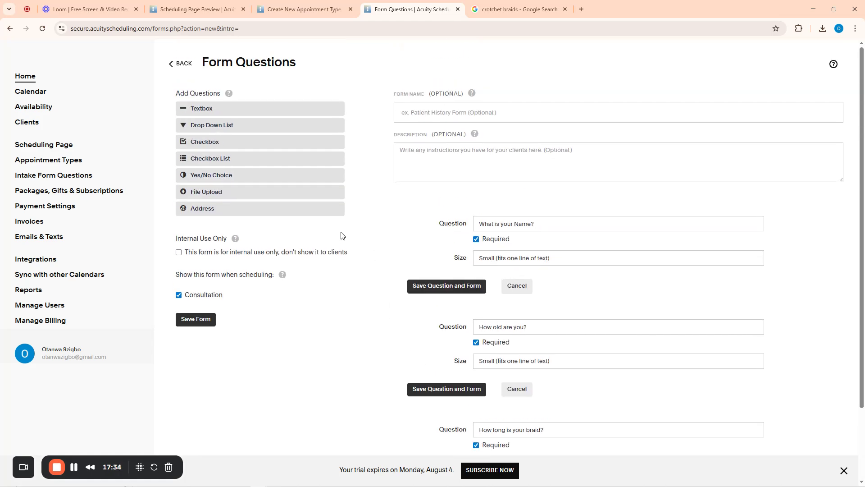
{"action": "left_click", "coordinate": [195, 110]}
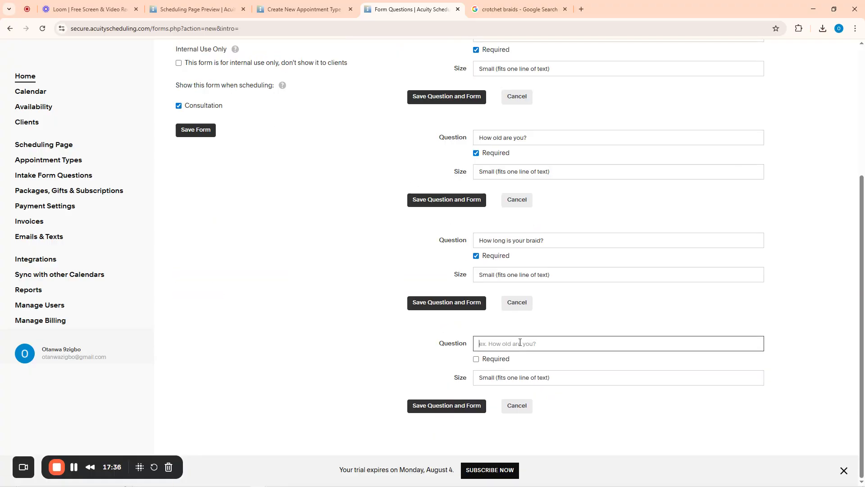
{"action": "type", "text": "Your add"}
{"action": "type", "text": " Whatsap"}
{"action": "type", "text": "p Number"}
{"action": "left_click", "coordinate": [476, 359]}
{"action": "scroll", "coordinate": [305, 160], "scroll_direction": "up", "scroll_amount": 5}
{"action": "left_click", "coordinate": [209, 108]}
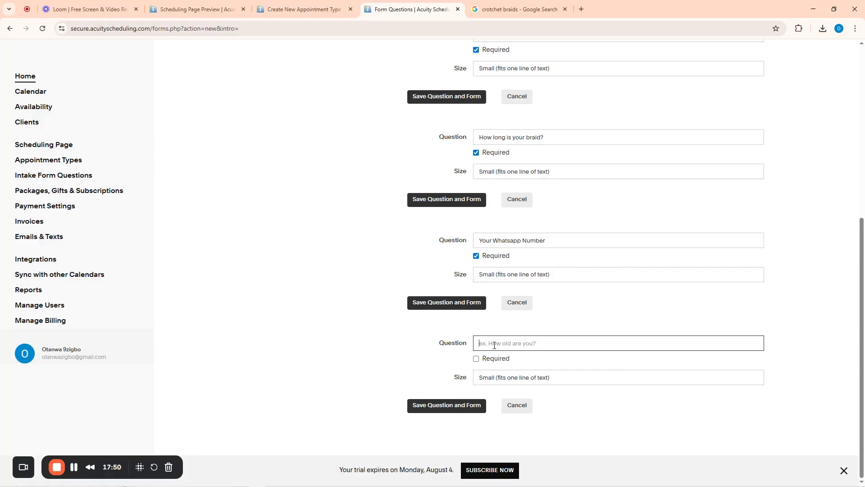
{"action": "type", "text": "Hair Color"}
{"action": "left_click", "coordinate": [476, 359]}
{"action": "scroll", "coordinate": [568, 294], "scroll_direction": "up", "scroll_amount": 7}
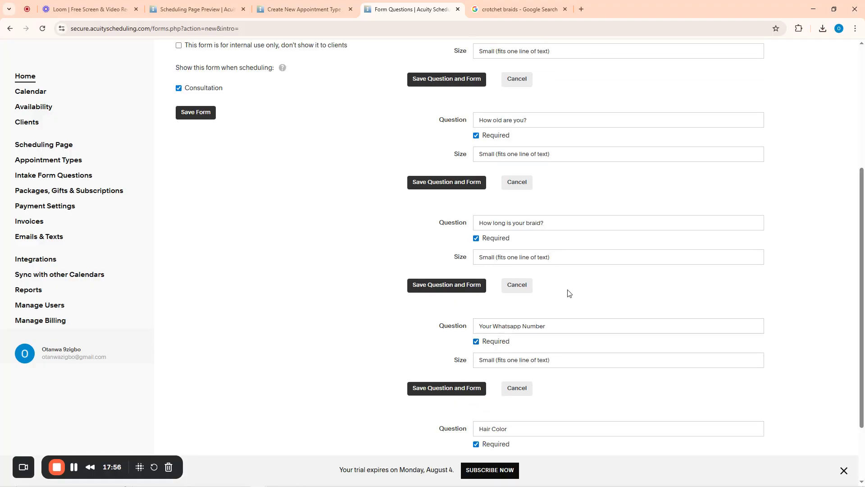
{"action": "scroll", "coordinate": [733, 196], "scroll_direction": "down", "scroll_amount": 6}
{"action": "scroll", "coordinate": [715, 218], "scroll_direction": "up", "scroll_amount": 6}
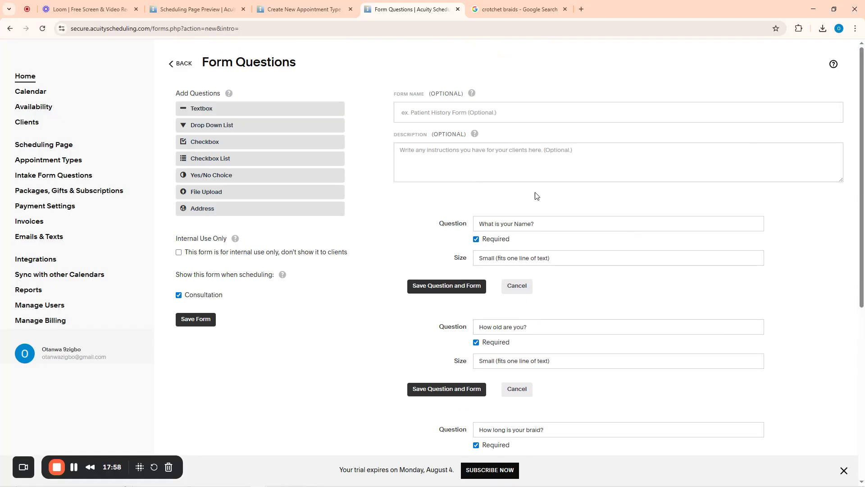
Name the intake form 'Otanwa Hair Place LTD' and save it
{"action": "left_click", "coordinate": [426, 112]}
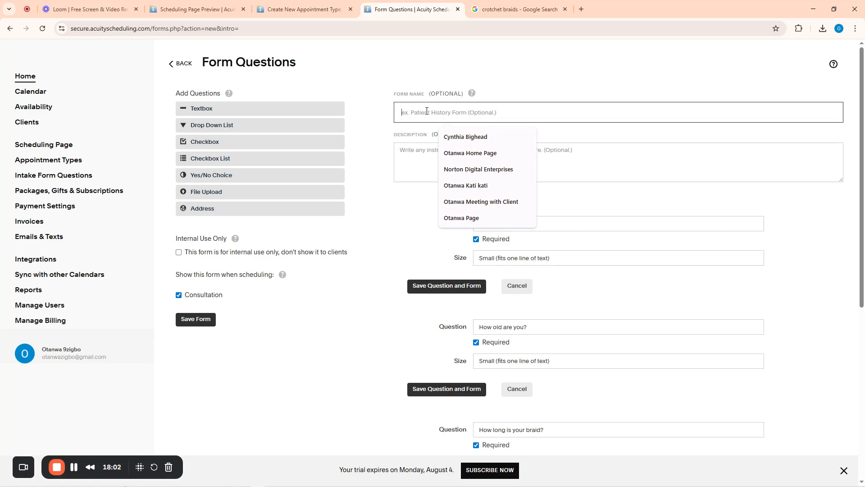
{"action": "type", "text": "Otanwa Tiger"}
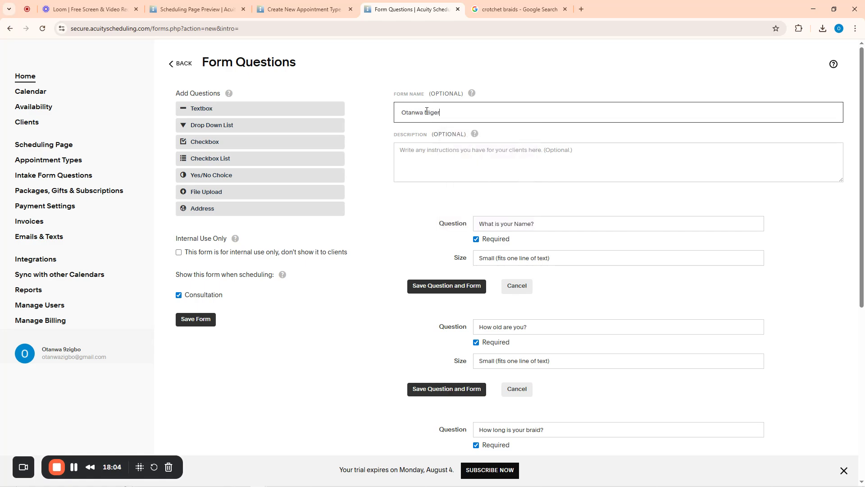
{"action": "key", "text": "BackSpace"}
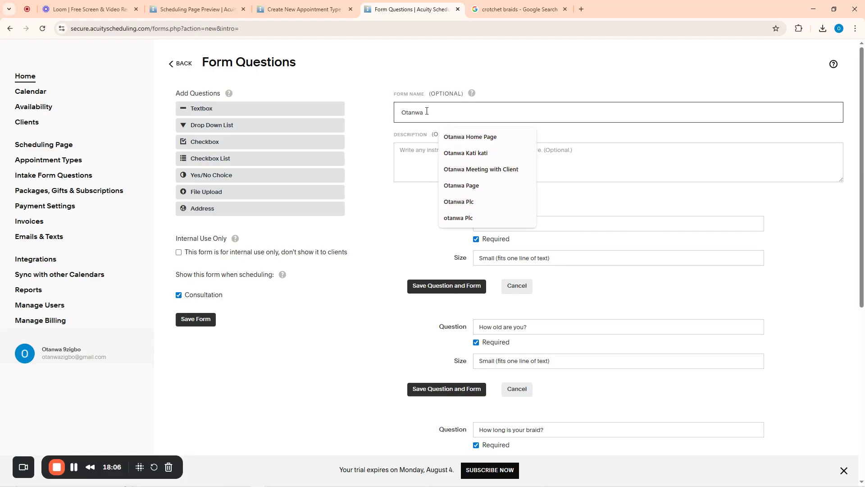
{"action": "type", "text": "Hair"}
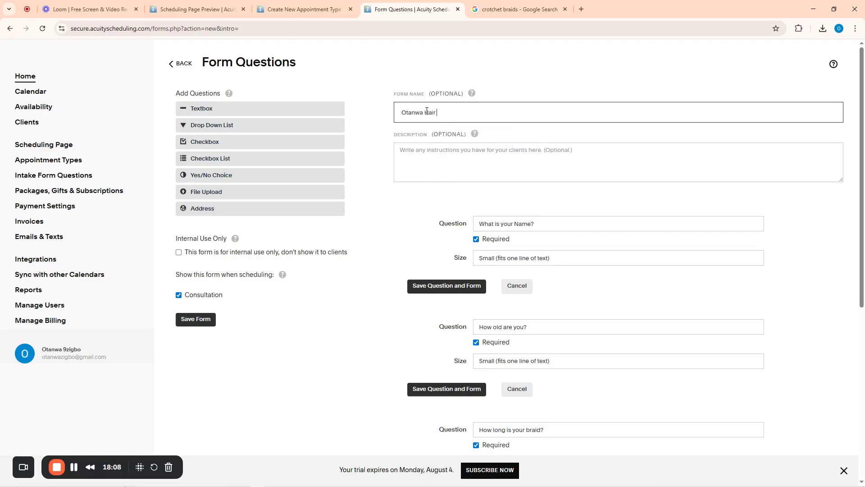
{"action": "type", "text": " Place LTD"}
{"action": "scroll", "coordinate": [554, 183], "scroll_direction": "down", "scroll_amount": 6}
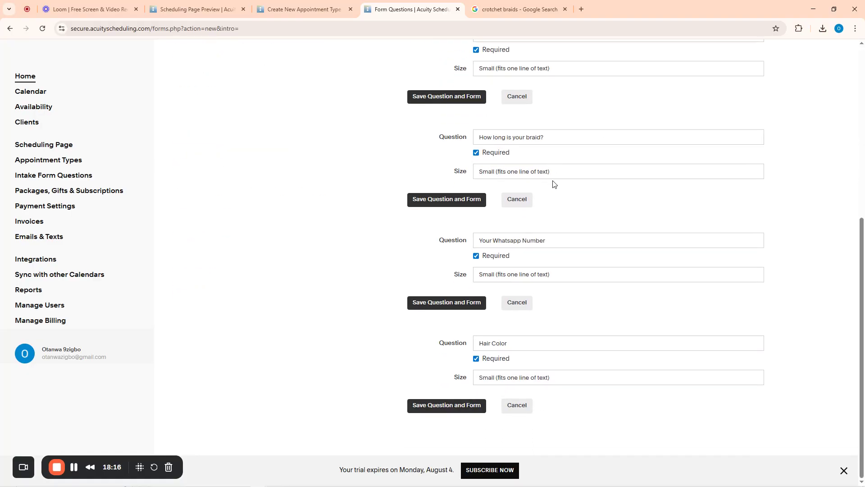
{"action": "scroll", "coordinate": [555, 183], "scroll_direction": "up", "scroll_amount": 6}
{"action": "left_click", "coordinate": [186, 320]}
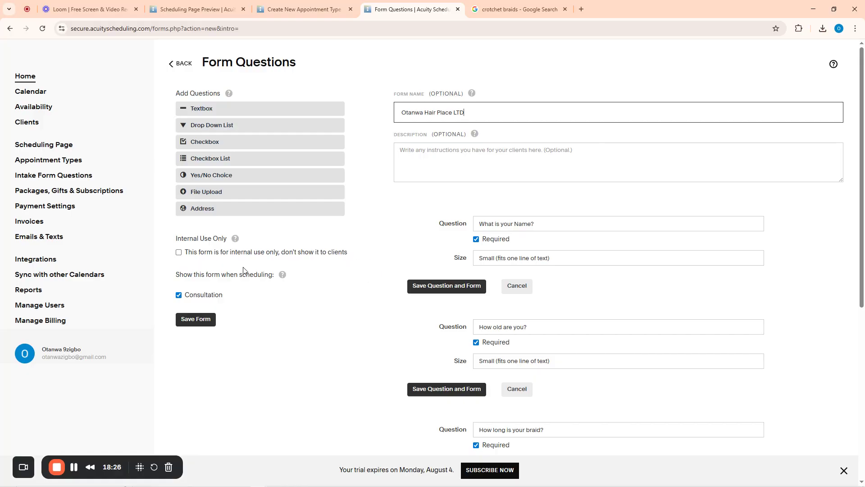
Mark the form as for internal use only
{"action": "left_click", "coordinate": [179, 253]}
{"action": "scroll", "coordinate": [591, 323], "scroll_direction": "down", "scroll_amount": 5}
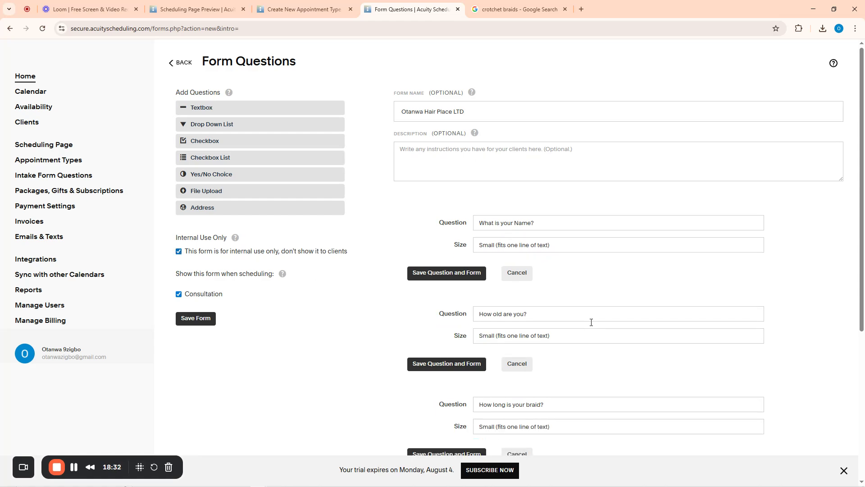
{"action": "scroll", "coordinate": [353, 249], "scroll_direction": "up", "scroll_amount": 5}
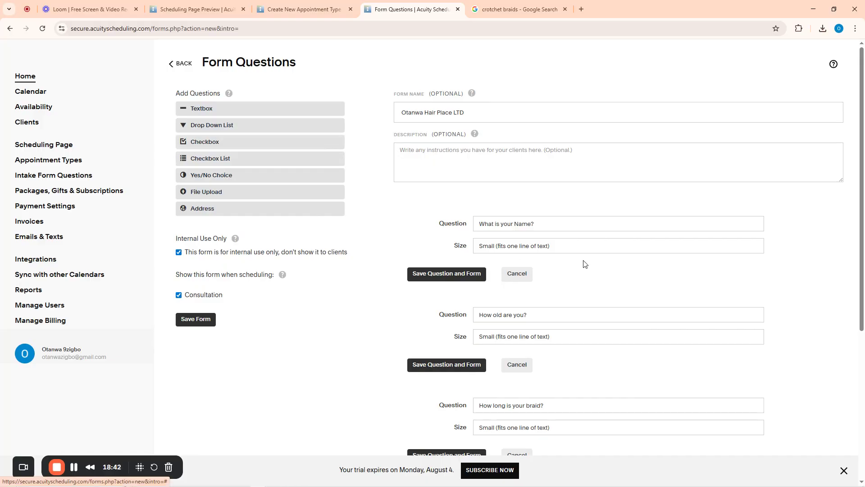
{"action": "scroll", "coordinate": [585, 263], "scroll_direction": "down", "scroll_amount": 5}
{"action": "scroll", "coordinate": [585, 263], "scroll_direction": "up", "scroll_amount": 5}
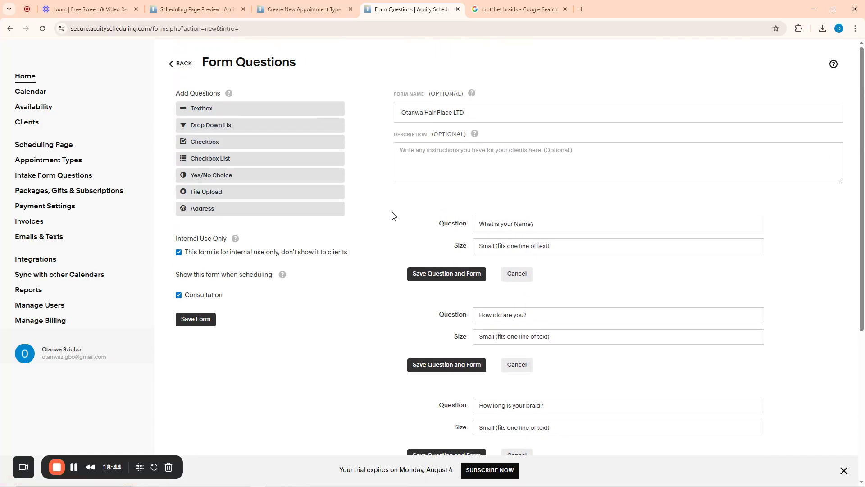
Add a checkbox question 'What service are you booking today?' and save the form
{"action": "left_click", "coordinate": [197, 144]}
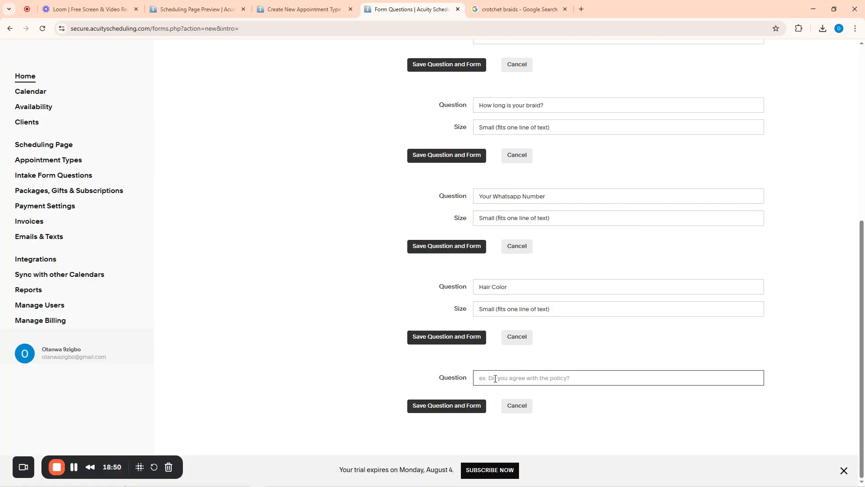
{"action": "type", "text": "What service are you booking today?"}
{"action": "key", "text": "Return"}
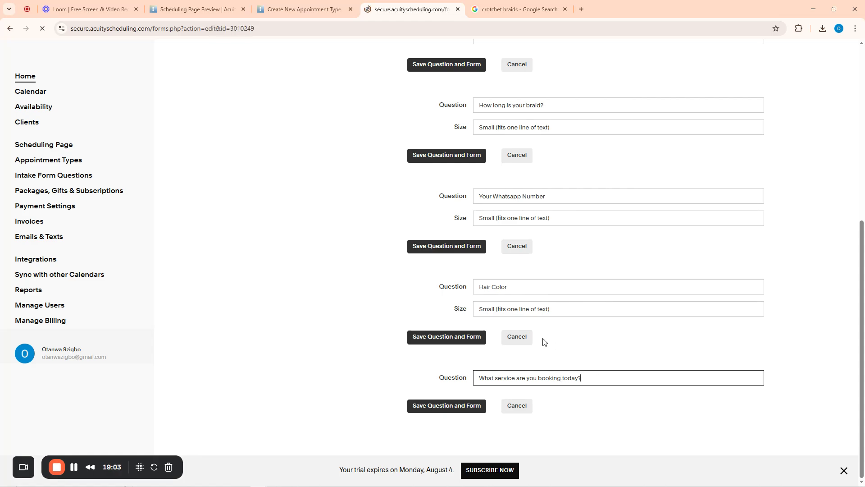
{"action": "scroll", "coordinate": [532, 370], "scroll_direction": "down", "scroll_amount": 1}
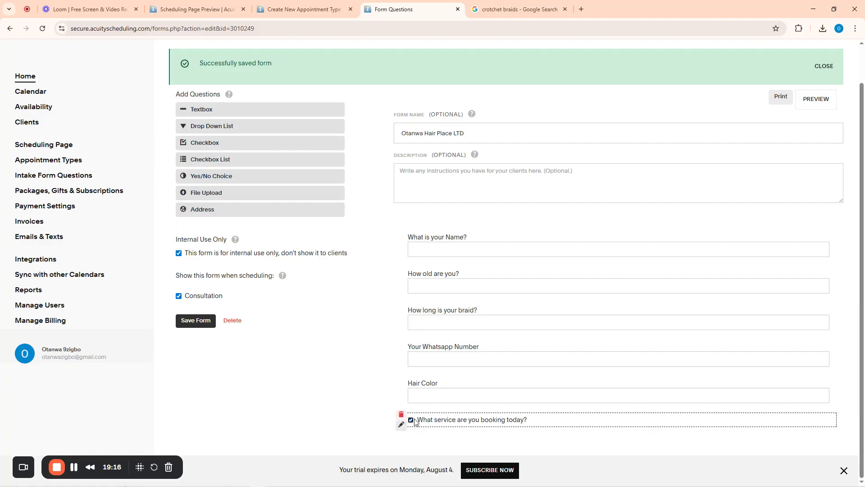
Open the delete prompt for that question twice and cancel, keeping it
{"action": "left_click", "coordinate": [403, 417]}
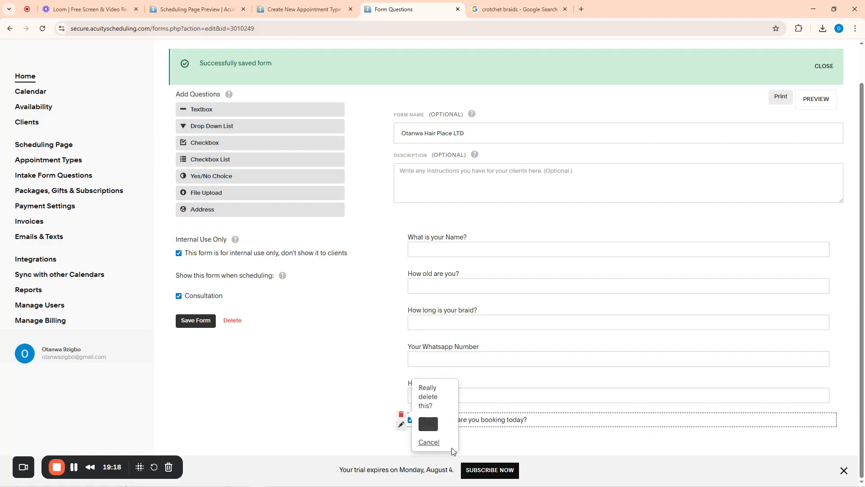
{"action": "left_click", "coordinate": [429, 444]}
{"action": "left_click", "coordinate": [402, 417]}
{"action": "left_click", "coordinate": [403, 421]}
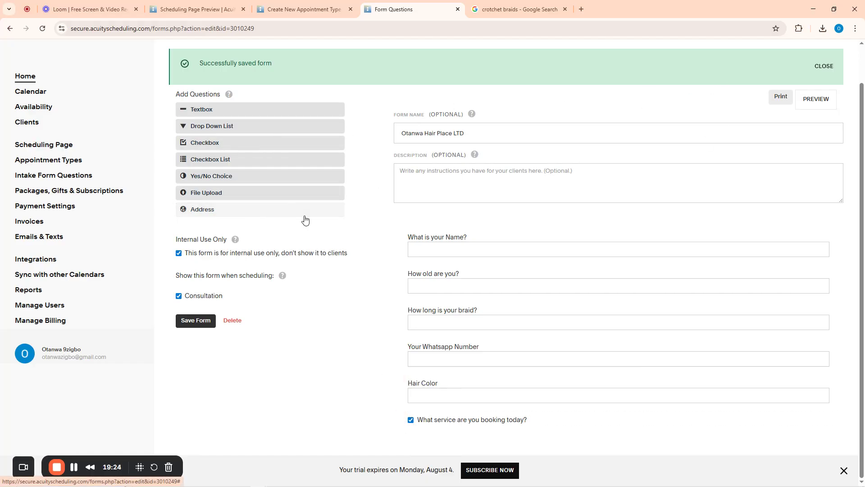
Add a checkbox-list question 'What service are you ordering today?' with the single choice Braids
{"action": "left_click", "coordinate": [194, 144]}
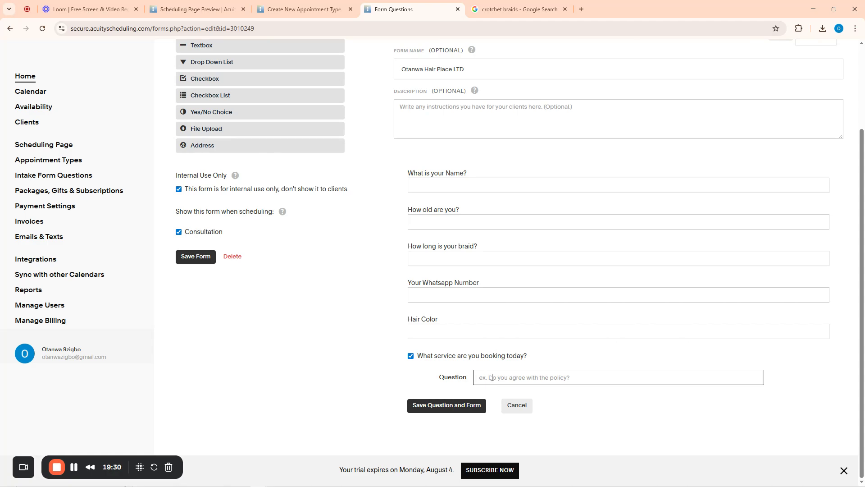
{"action": "left_click", "coordinate": [517, 406]}
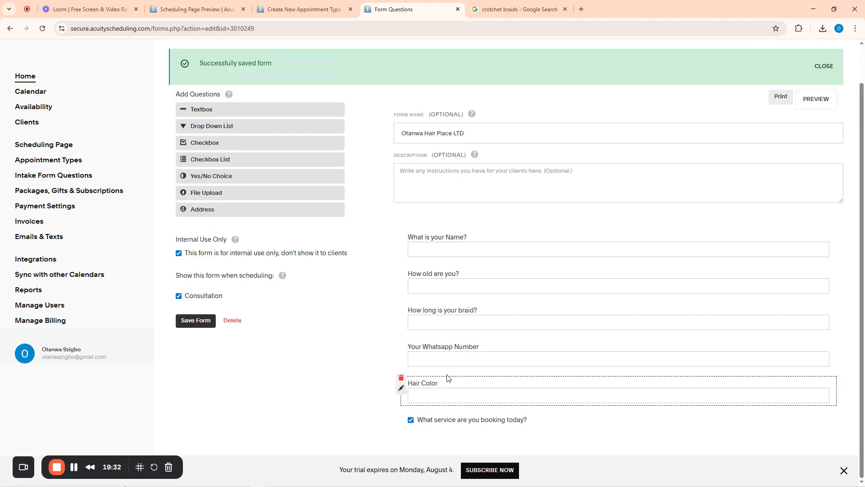
{"action": "left_click", "coordinate": [201, 160]}
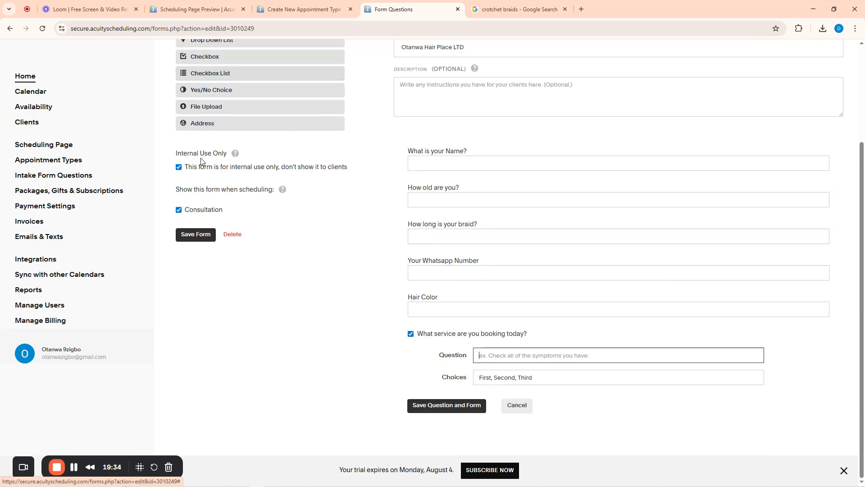
{"action": "left_click", "coordinate": [487, 354]}
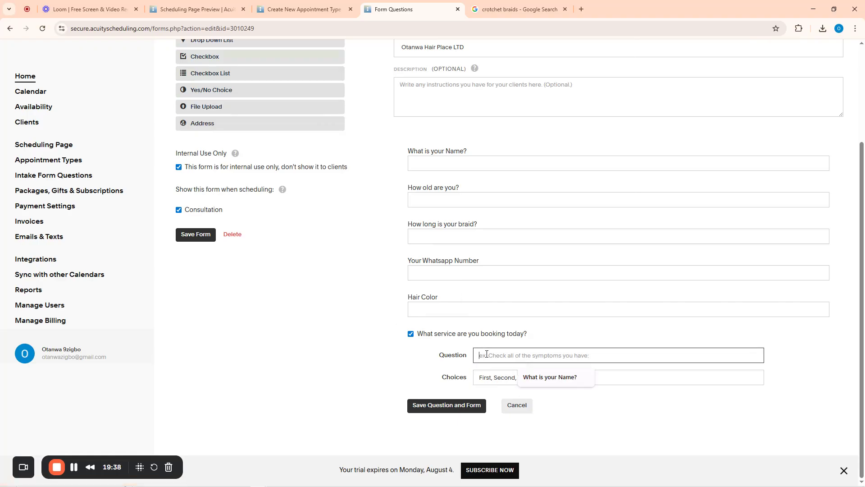
{"action": "type", "text": "What serv"}
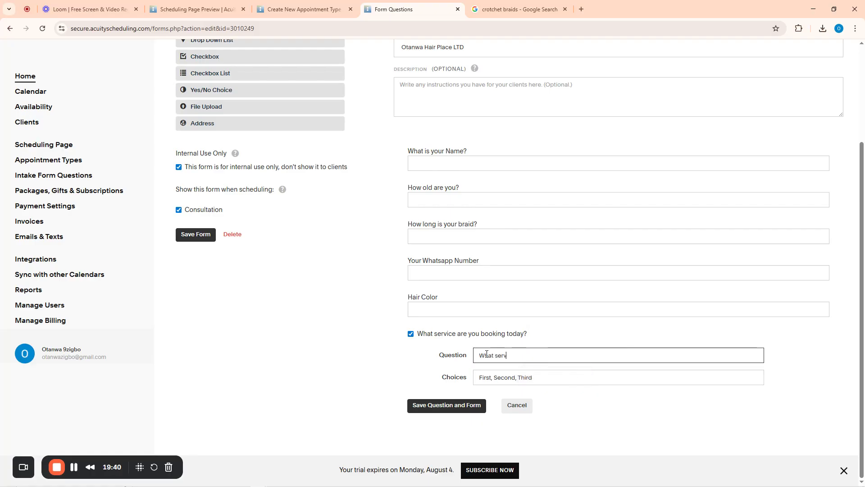
{"action": "type", "text": "ice are you ordering today?"}
{"action": "left_click", "coordinate": [493, 378]}
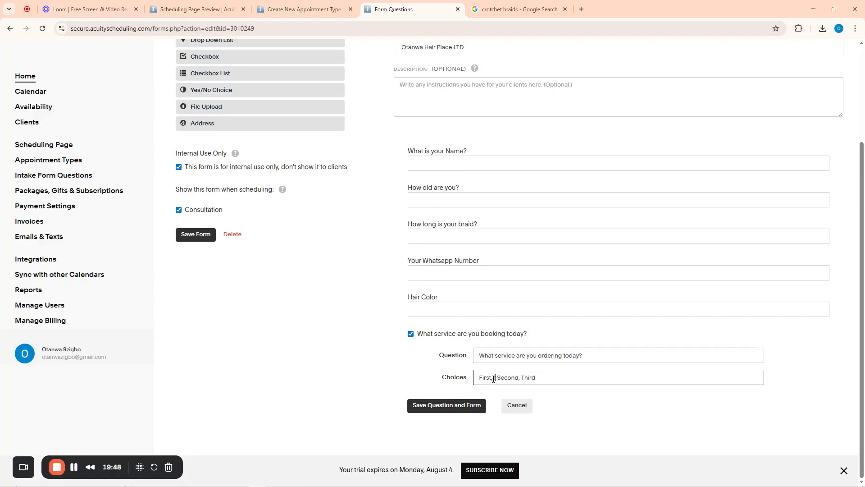
{"action": "key", "text": "ctrl+a"}
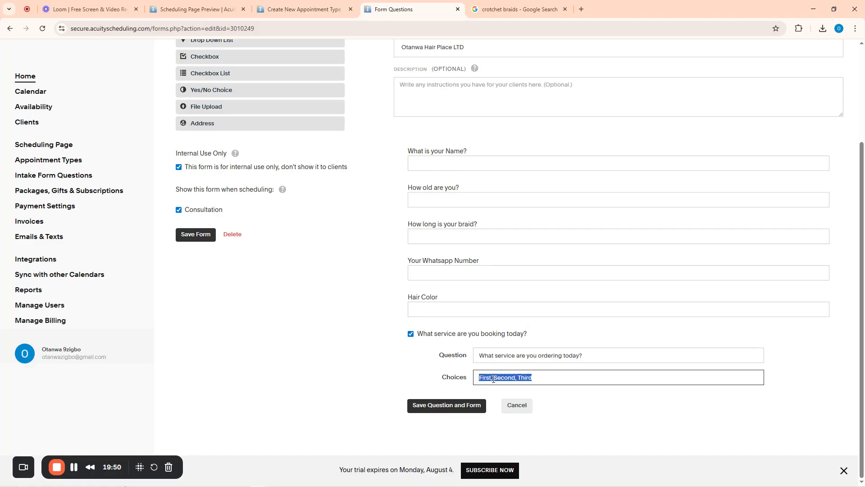
{"action": "key", "text": "BackSpace"}
{"action": "type", "text": "Brad"}
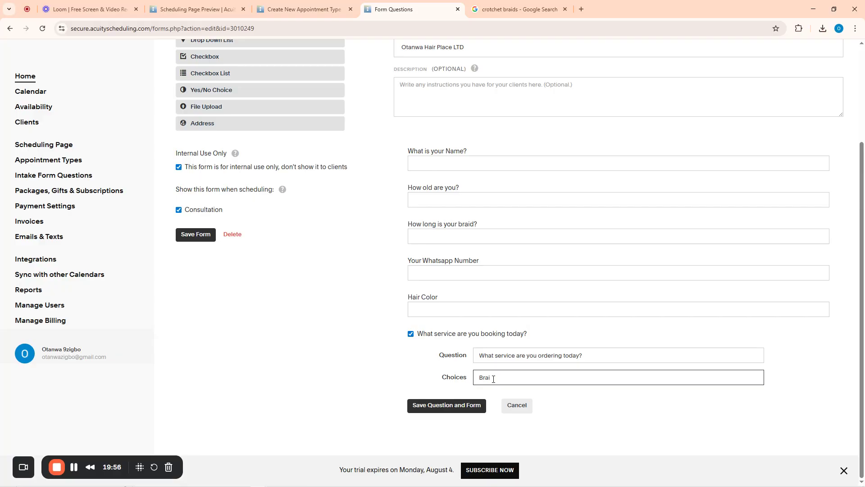
{"action": "key", "text": "Return"}
Discard the extra empty checkbox questions and close the leftover question editor
{"action": "scroll", "coordinate": [502, 347], "scroll_direction": "down", "scroll_amount": 2}
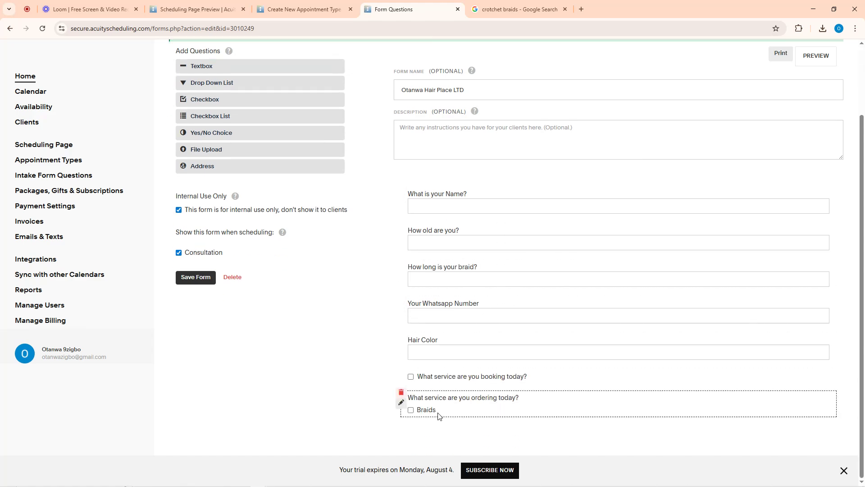
{"action": "left_click", "coordinate": [401, 402]}
{"action": "scroll", "coordinate": [500, 408], "scroll_direction": "down", "scroll_amount": 1}
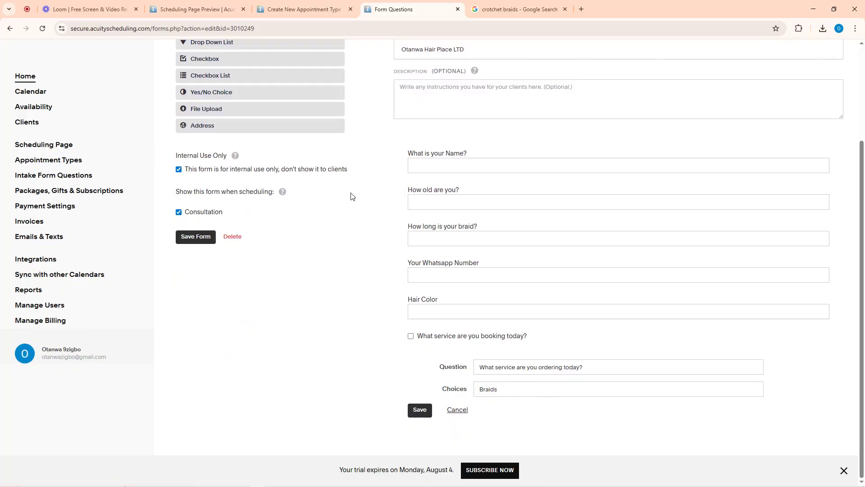
{"action": "scroll", "coordinate": [276, 187], "scroll_direction": "up", "scroll_amount": 3}
{"action": "left_click_drag", "start_coordinate": [199, 199], "coordinate": [217, 200]}
{"action": "left_click", "coordinate": [217, 199]}
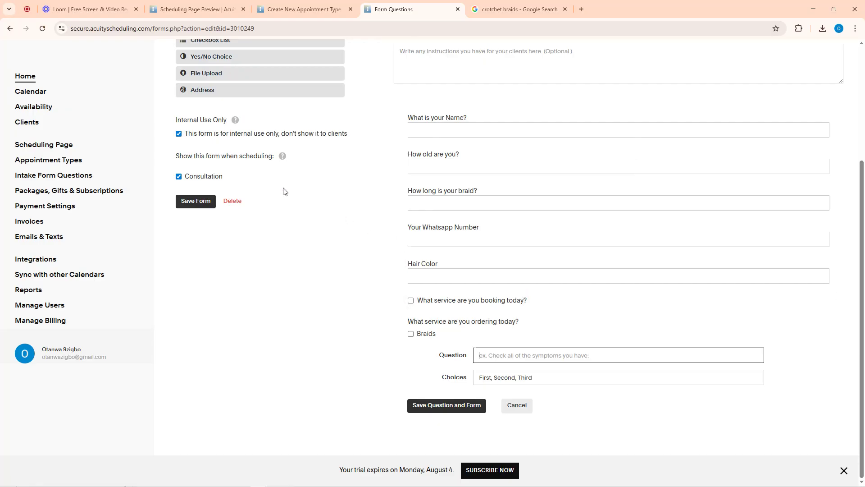
{"action": "scroll", "coordinate": [282, 189], "scroll_direction": "up", "scroll_amount": 2}
{"action": "left_click_drag", "start_coordinate": [195, 117], "coordinate": [548, 447]}
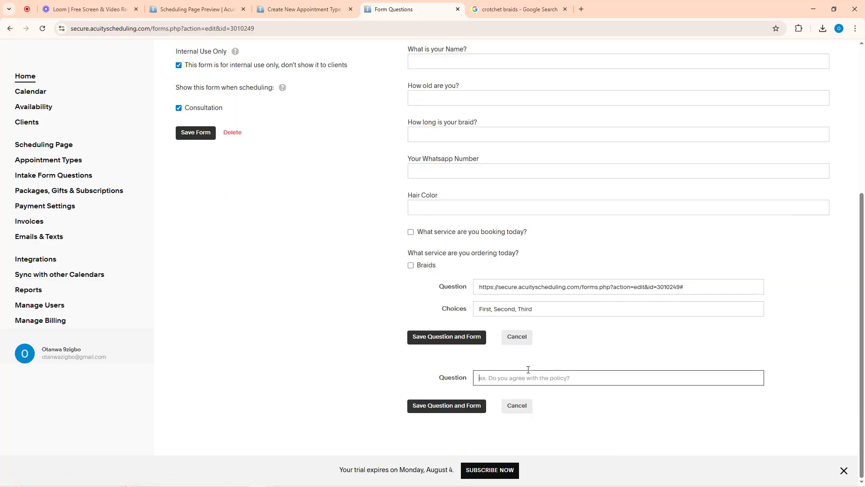
{"action": "left_click", "coordinate": [518, 406]}
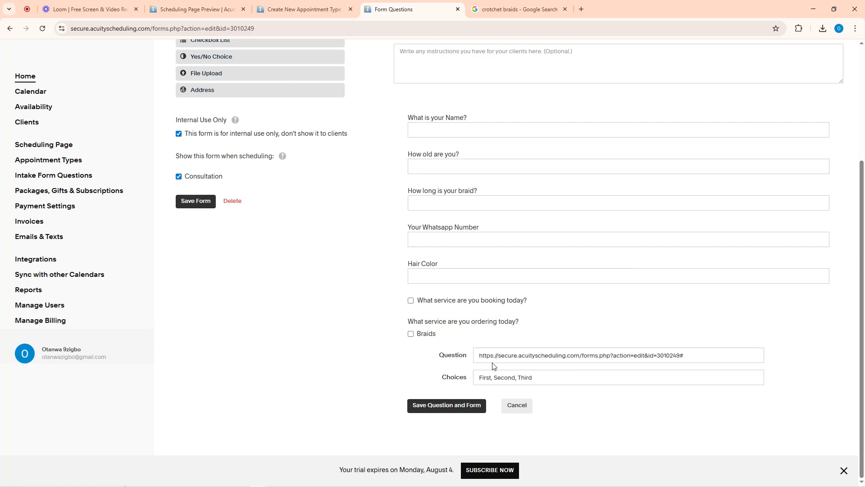
{"action": "key", "text": "Return"}
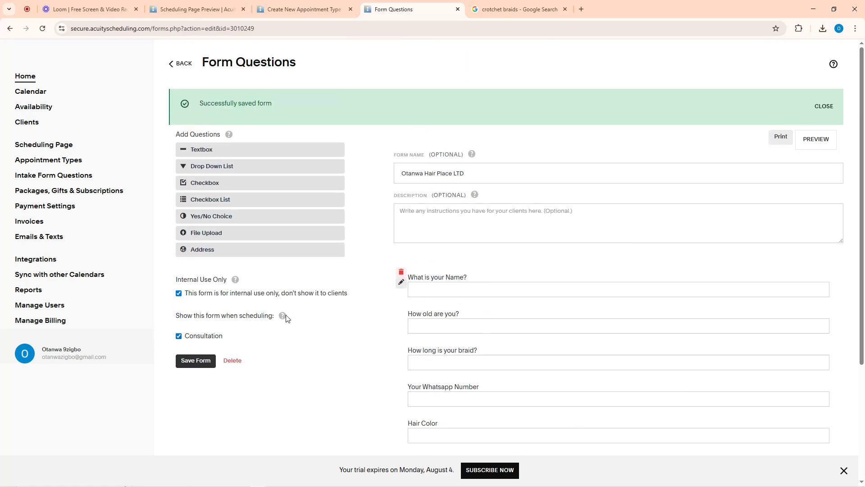
Resave the intake form, then create the 2-hour, $500.00 Braids appointment type
{"action": "left_click", "coordinate": [196, 361]}
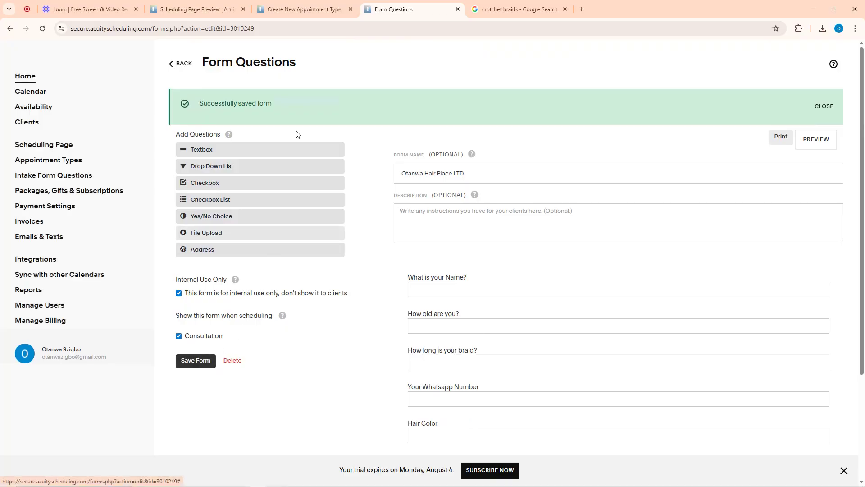
{"action": "left_click", "coordinate": [315, 6]}
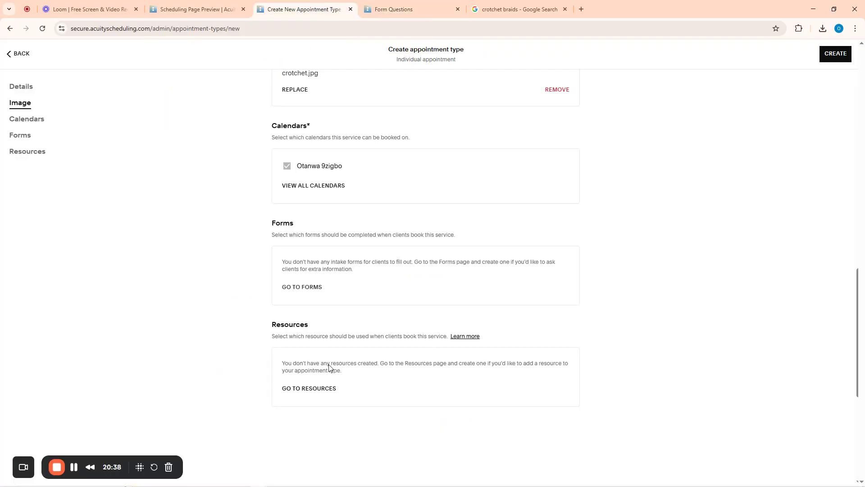
{"action": "left_click", "coordinate": [299, 289]}
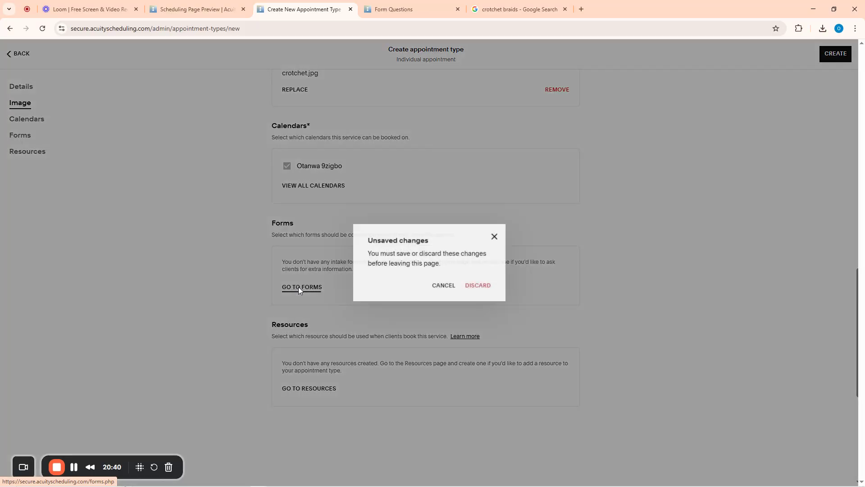
{"action": "left_click", "coordinate": [494, 237]}
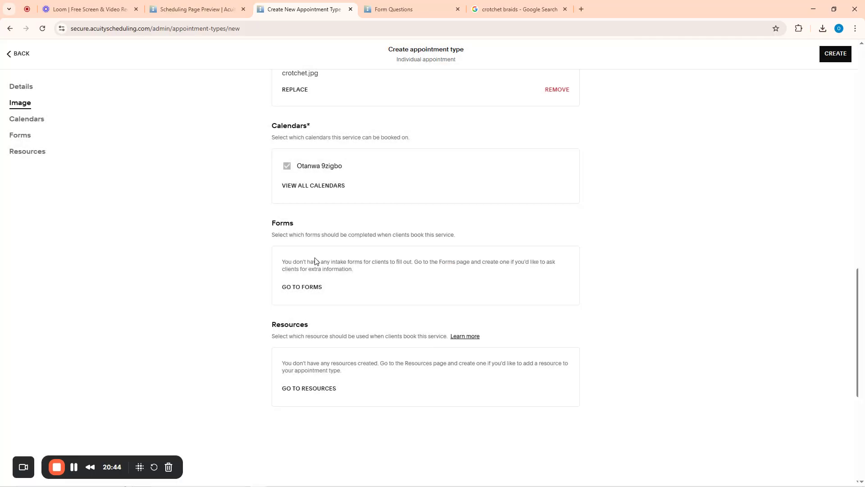
{"action": "scroll", "coordinate": [732, 172], "scroll_direction": "up", "scroll_amount": 8}
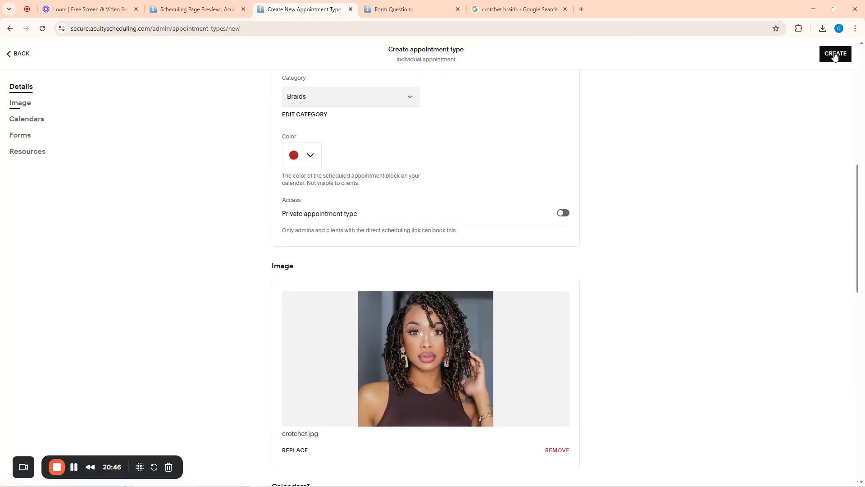
{"action": "left_click", "coordinate": [835, 54]}
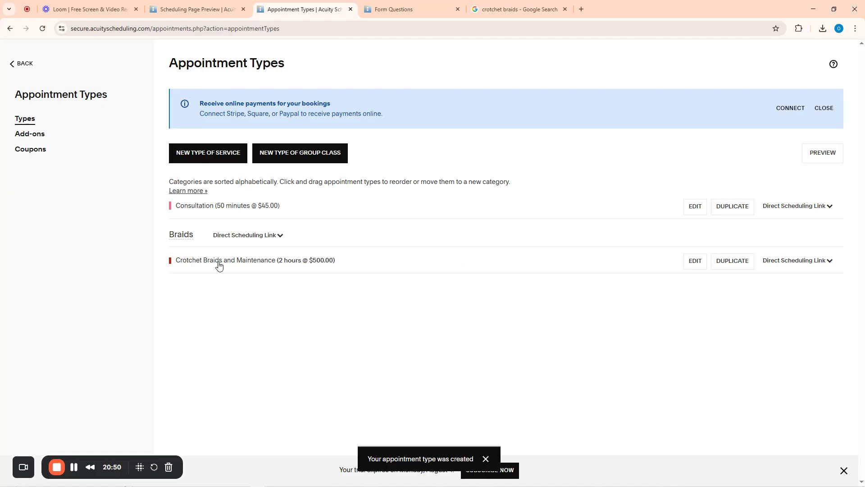
Review the Otanwa Hair Place LTD intake form's edit page, then return to the forms list
{"action": "left_click", "coordinate": [219, 263]}
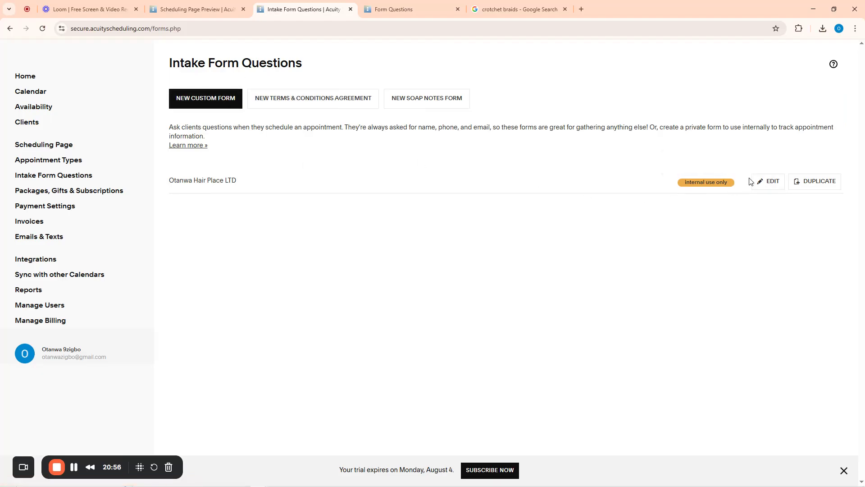
{"action": "left_click", "coordinate": [769, 181]}
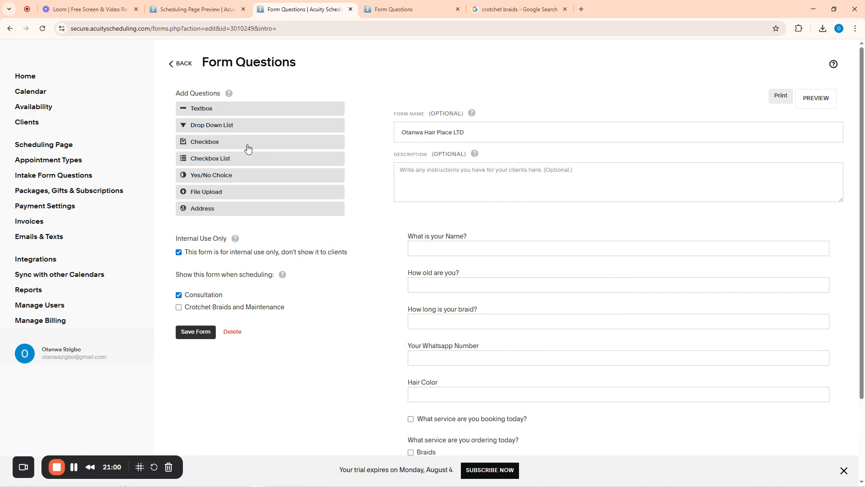
{"action": "left_click", "coordinate": [174, 64]}
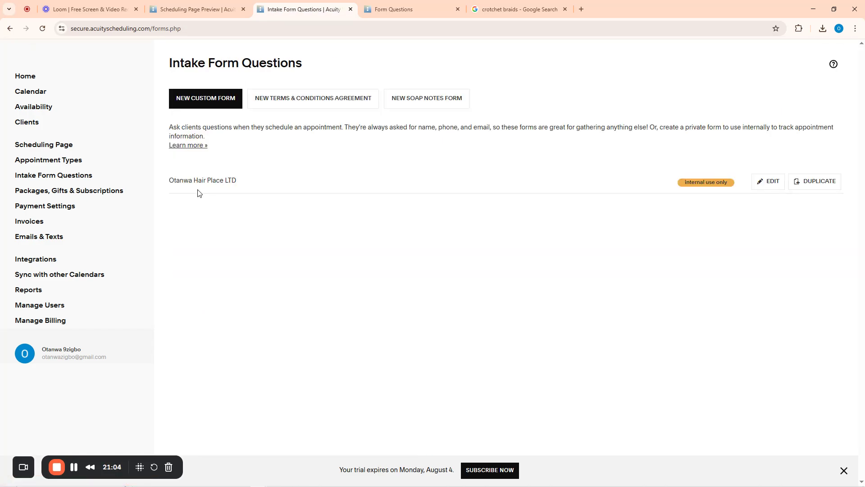
Show the scheduling page preview listing Crotchet Braids and Maintenance under Braids
{"action": "left_click", "coordinate": [231, 3]}
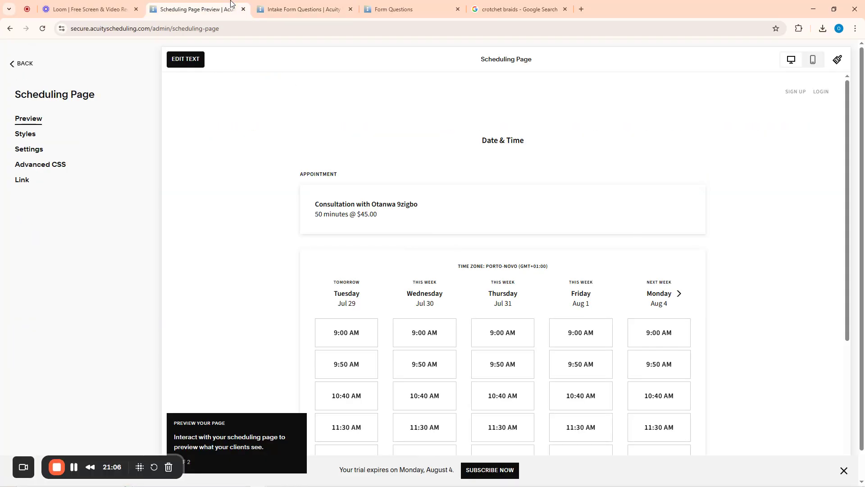
{"action": "left_click", "coordinate": [311, 8]}
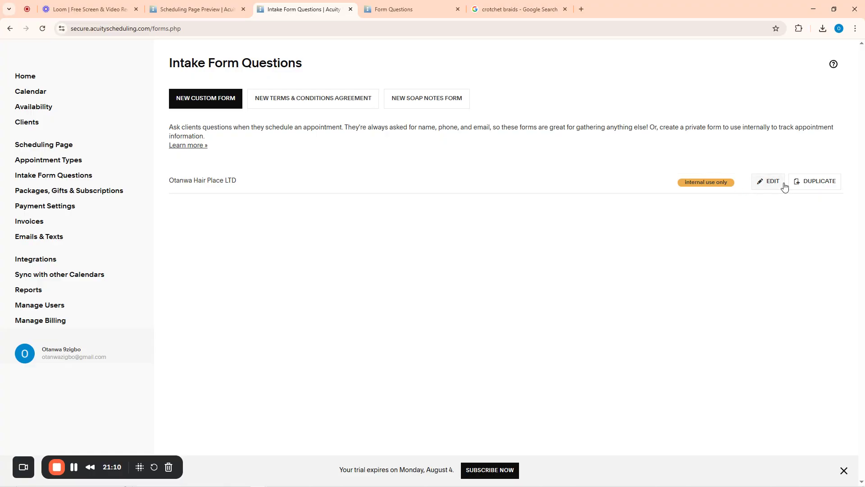
{"action": "left_click", "coordinate": [367, 6]}
{"action": "left_click", "coordinate": [326, 7]}
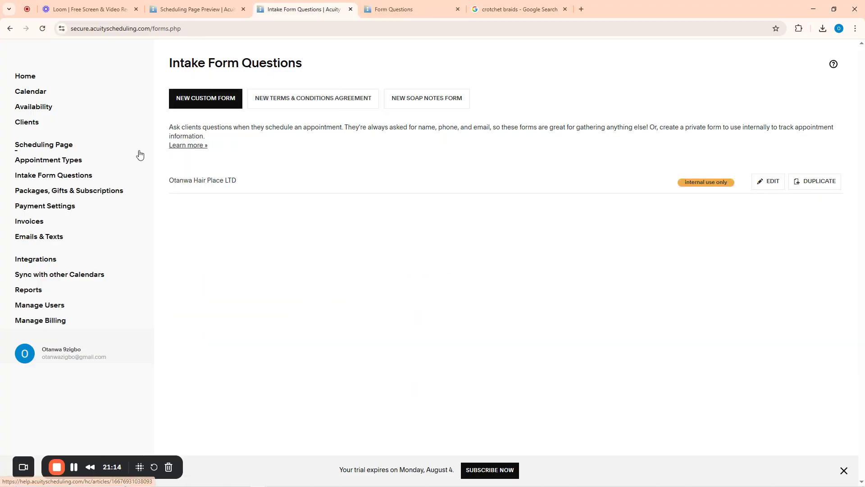
{"action": "left_click", "coordinate": [57, 149]}
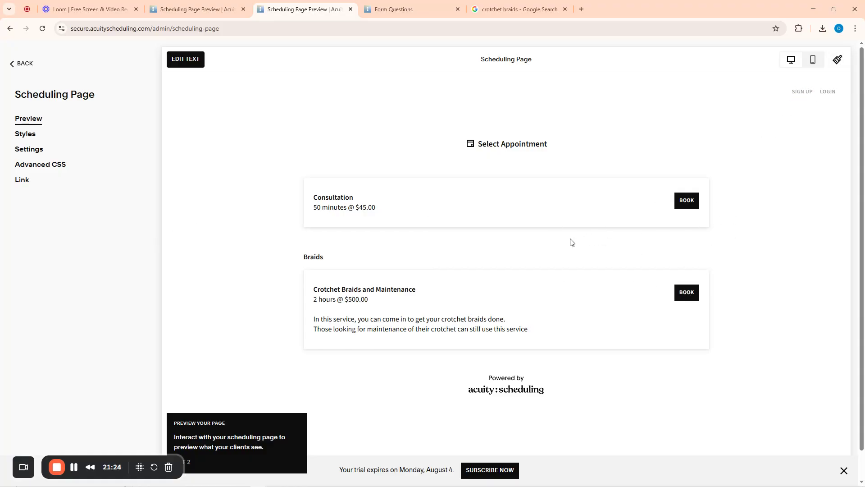
Open Crotchet Braids and Maintenance's edit page from Appointment Types and inspect its Forms section
{"action": "scroll", "coordinate": [569, 241], "scroll_direction": "down", "scroll_amount": 1}
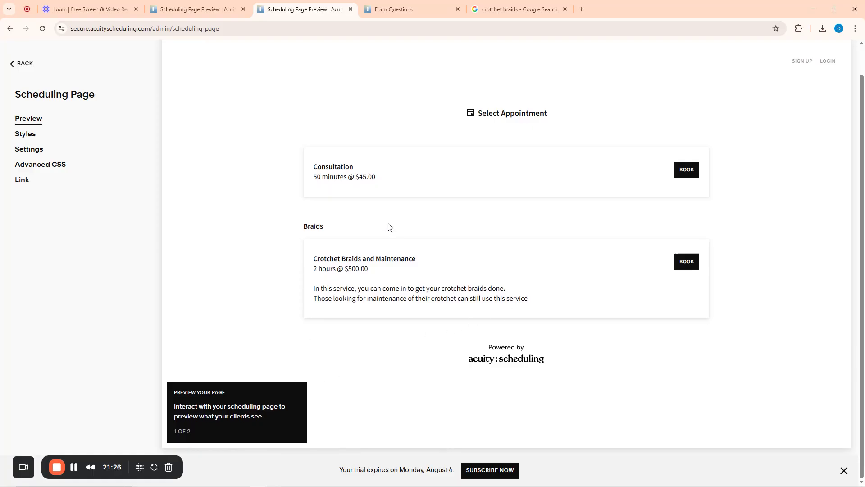
{"action": "left_click", "coordinate": [9, 64]}
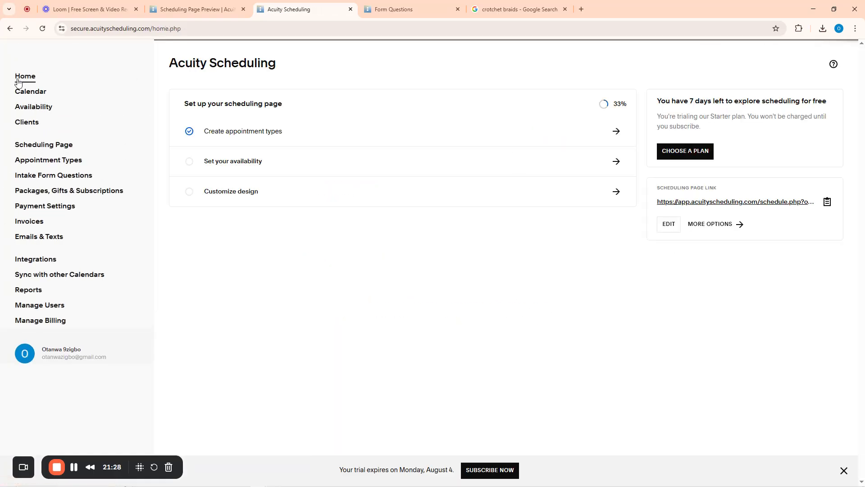
{"action": "left_click", "coordinate": [49, 165]}
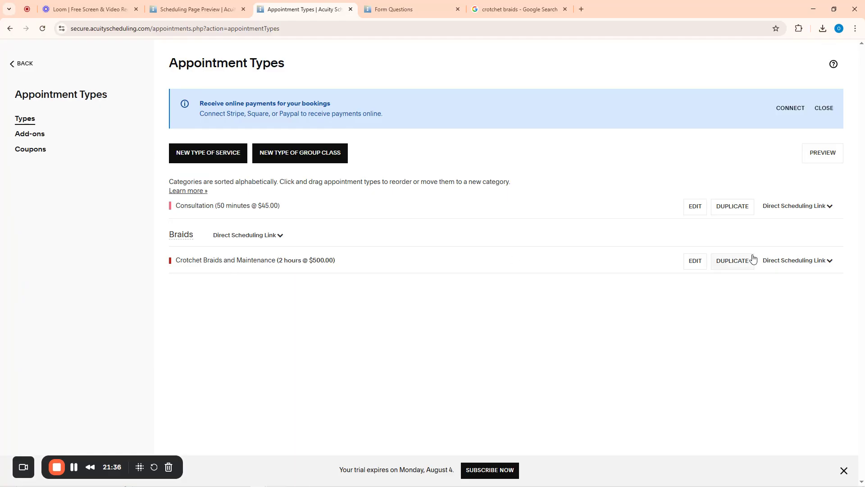
{"action": "left_click", "coordinate": [696, 265]}
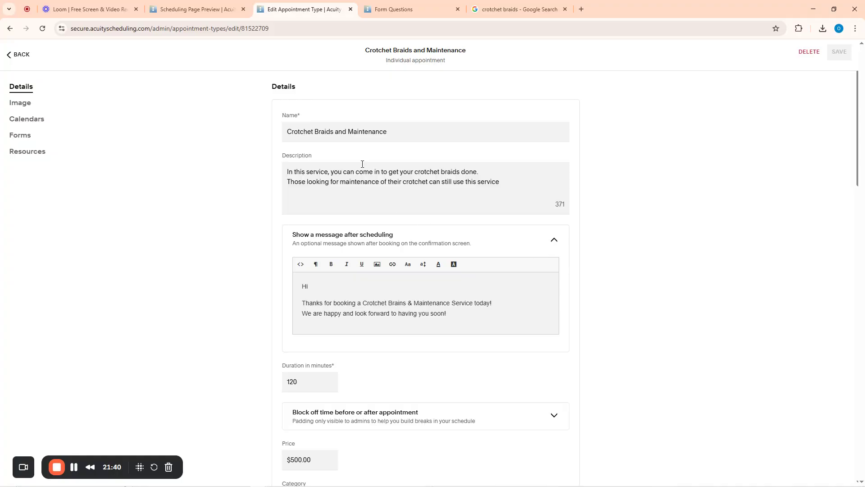
{"action": "scroll", "coordinate": [413, 141], "scroll_direction": "down", "scroll_amount": 18}
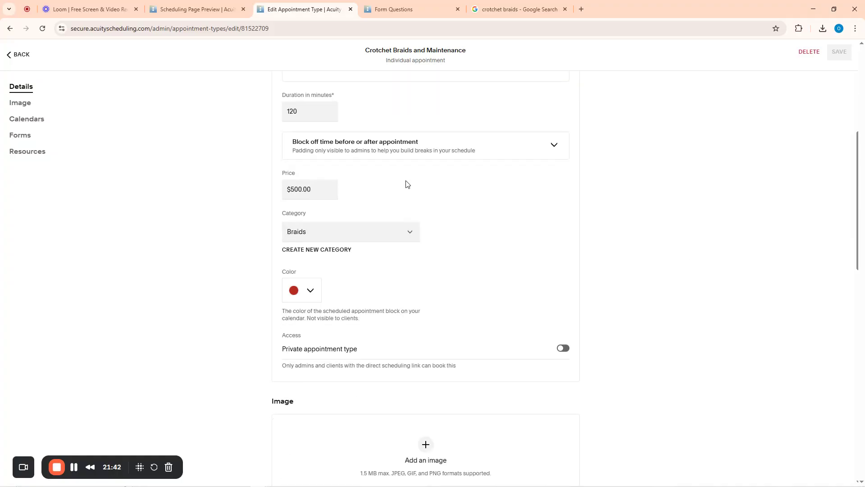
{"action": "scroll", "coordinate": [397, 203], "scroll_direction": "up", "scroll_amount": 6}
{"action": "scroll", "coordinate": [373, 186], "scroll_direction": "up", "scroll_amount": 12}
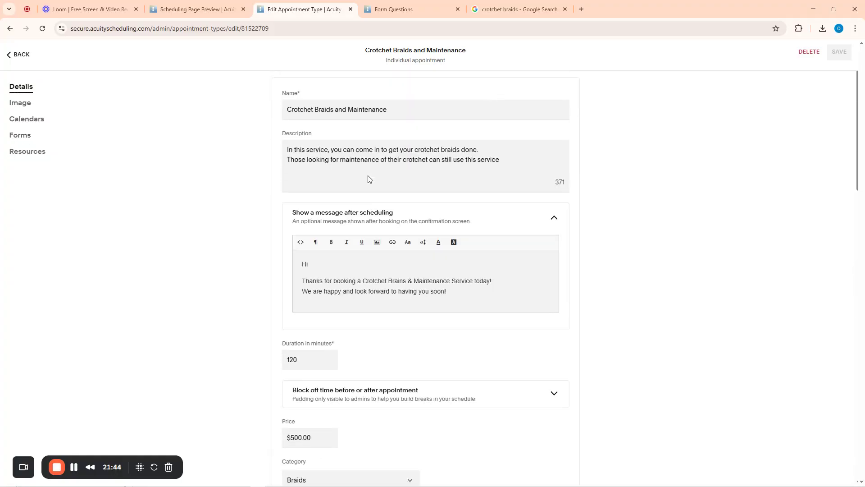
{"action": "scroll", "coordinate": [396, 216], "scroll_direction": "down", "scroll_amount": 4}
{"action": "scroll", "coordinate": [406, 242], "scroll_direction": "down", "scroll_amount": 10}
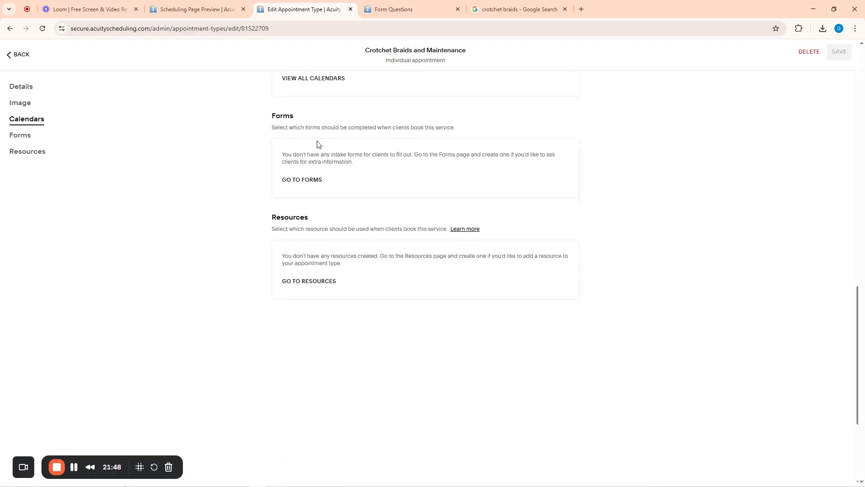
Show the Otanwa Hair Place LTD form for Crotchet Braids and Maintenance bookings and save it
{"action": "left_click", "coordinate": [313, 181]}
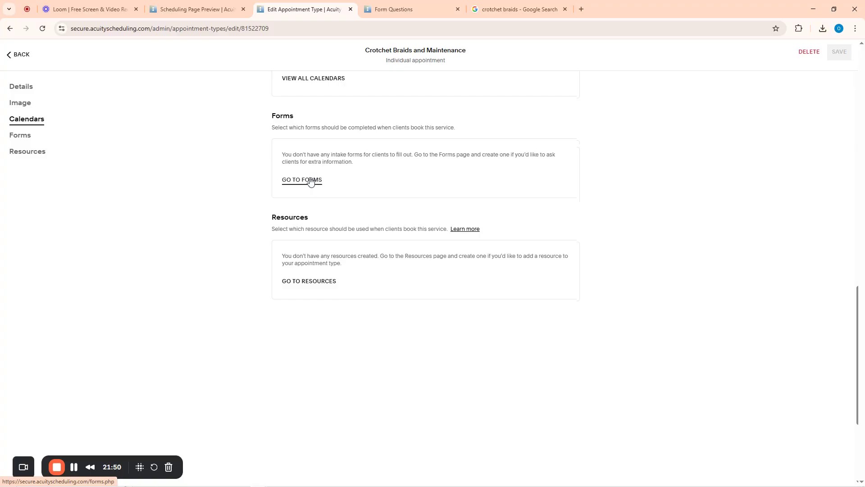
{"action": "mouse_move", "coordinate": [694, 182]}
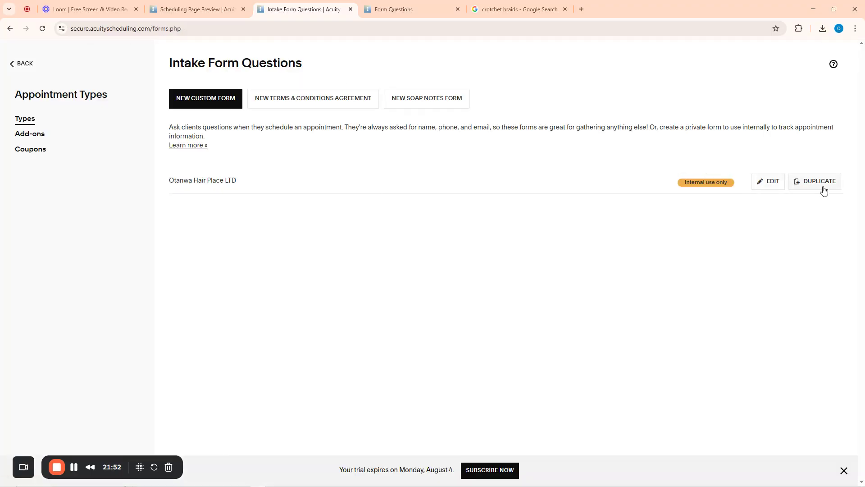
{"action": "left_click", "coordinate": [197, 179]}
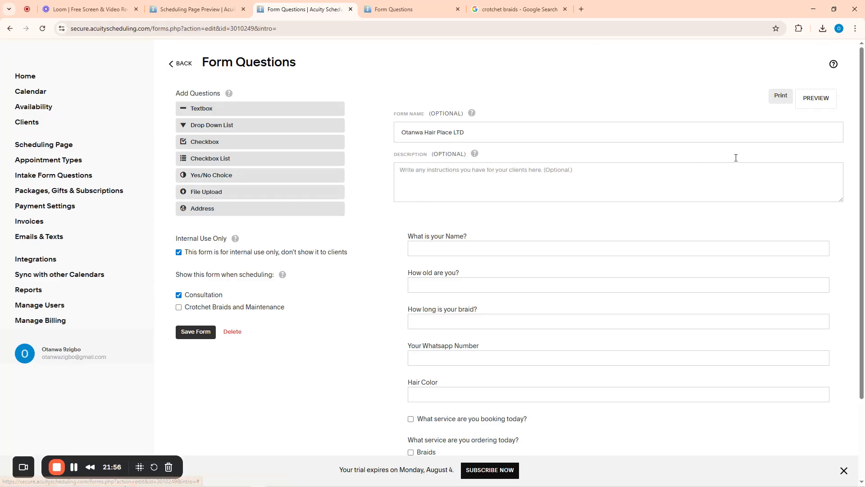
{"action": "scroll", "coordinate": [376, 317], "scroll_direction": "down", "scroll_amount": 3}
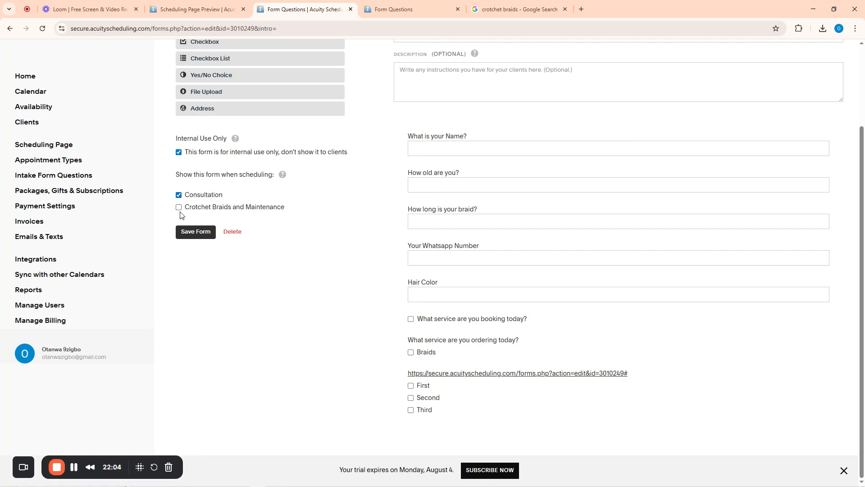
{"action": "left_click", "coordinate": [200, 235]}
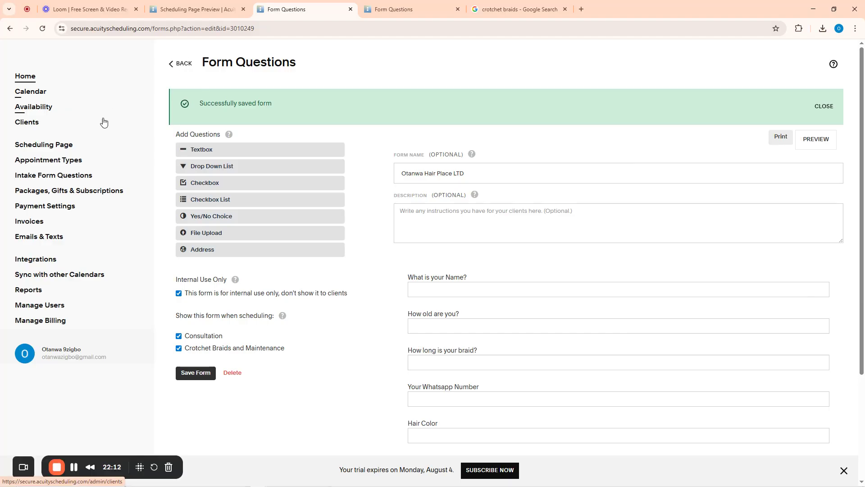
{"action": "left_click", "coordinate": [38, 160]}
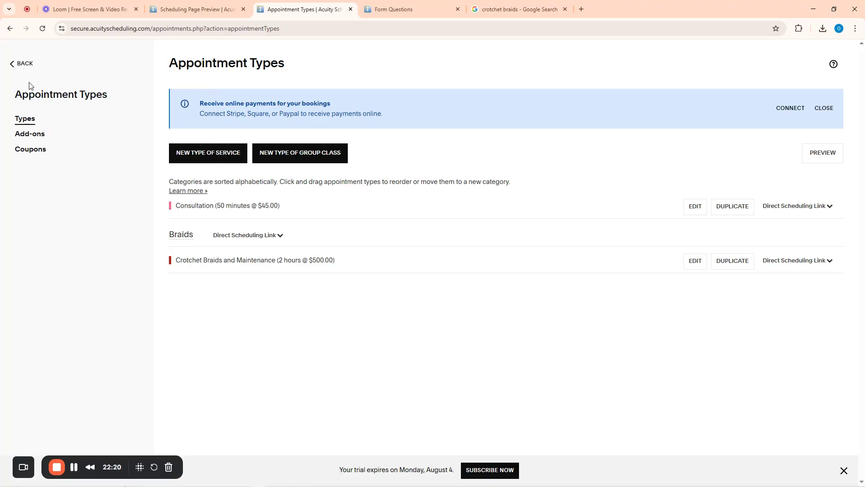
Open the public General Scheduling Page in a separate tab from the Scheduling Page link
{"action": "left_click", "coordinate": [10, 68]}
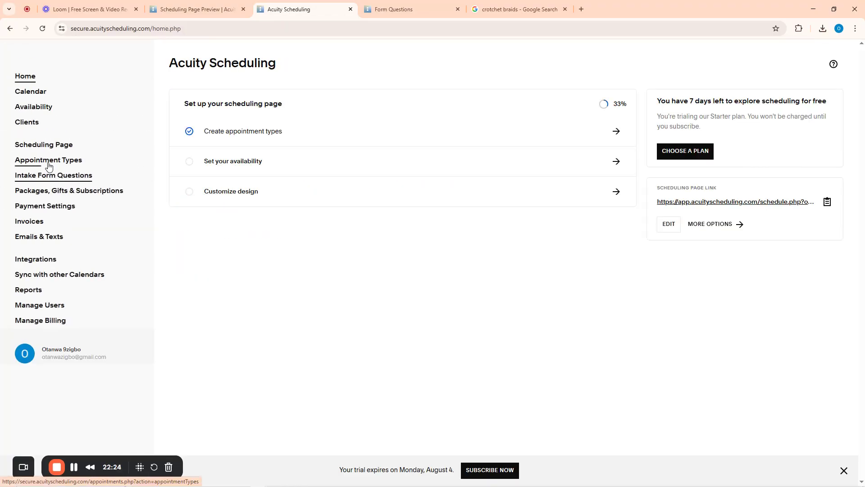
{"action": "left_click", "coordinate": [46, 149]}
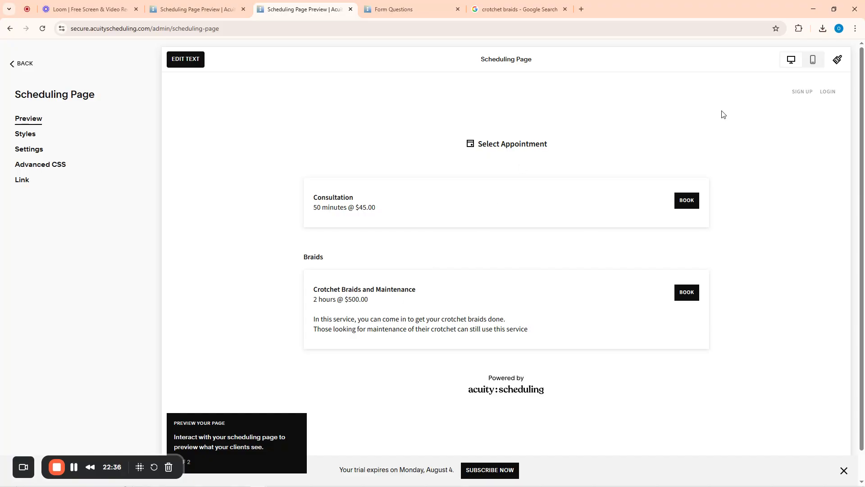
{"action": "right_click", "coordinate": [22, 184]}
{"action": "left_click", "coordinate": [62, 194]}
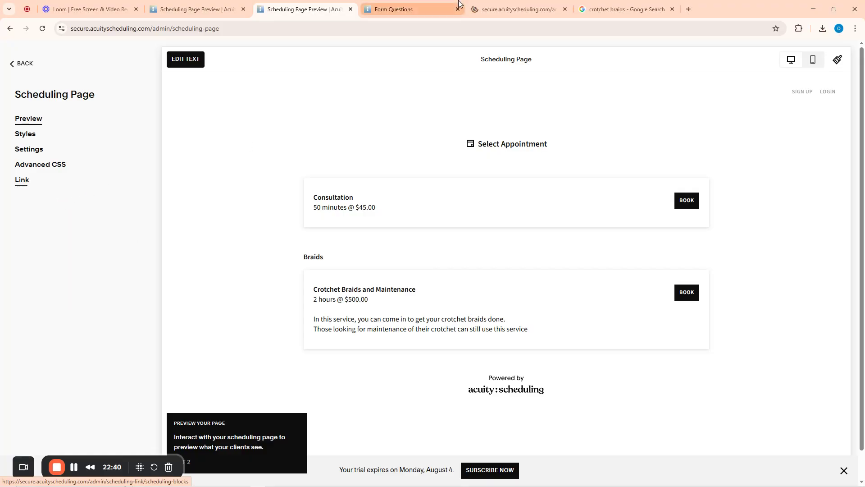
{"action": "left_click", "coordinate": [533, 4]}
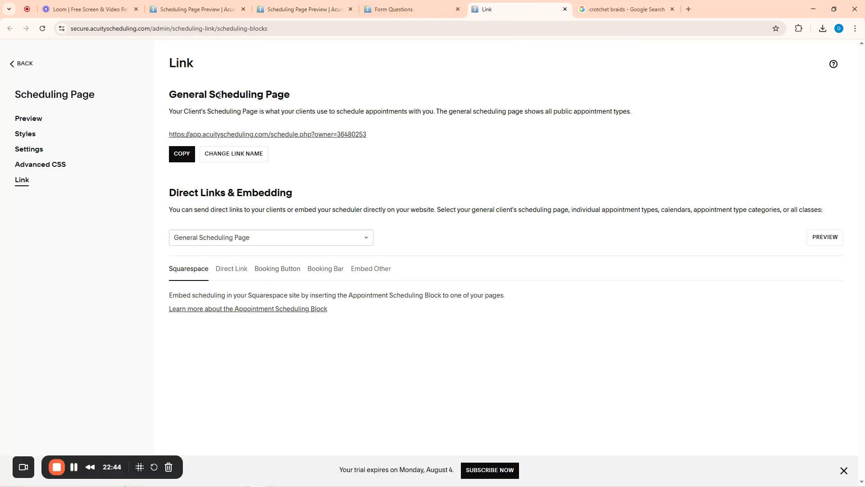
{"action": "left_click", "coordinate": [302, 136]}
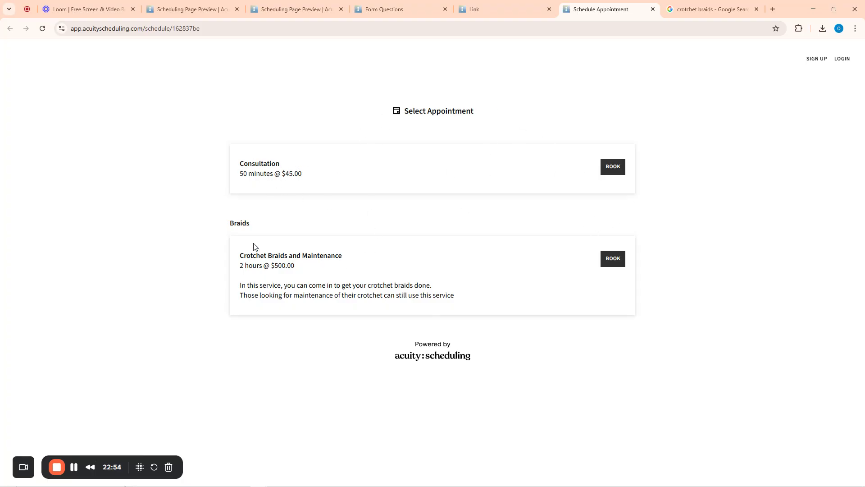
Pick Crotchet Braids and Maintenance at Thursday, July 31, 9:00 AM and continue
{"action": "left_click", "coordinate": [611, 261]}
{"action": "scroll", "coordinate": [613, 263], "scroll_direction": "down", "scroll_amount": 5}
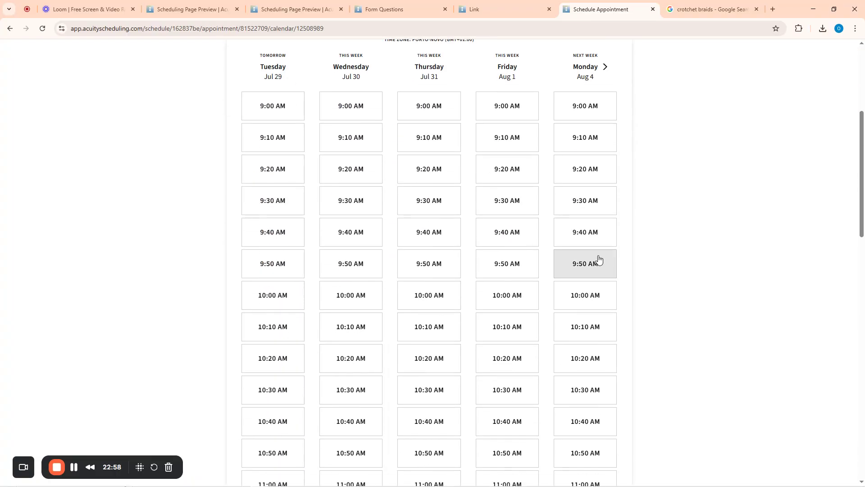
{"action": "scroll", "coordinate": [599, 261], "scroll_direction": "up", "scroll_amount": 5}
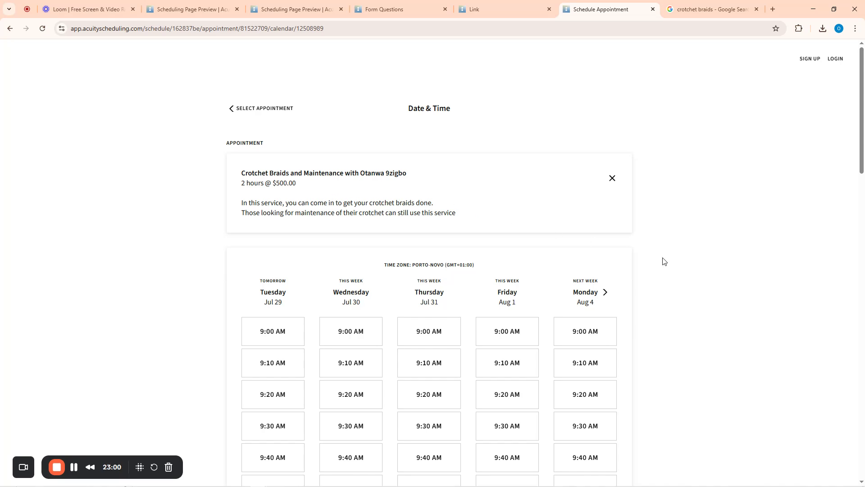
{"action": "scroll", "coordinate": [662, 259], "scroll_direction": "down", "scroll_amount": 4}
{"action": "scroll", "coordinate": [433, 201], "scroll_direction": "up", "scroll_amount": 3}
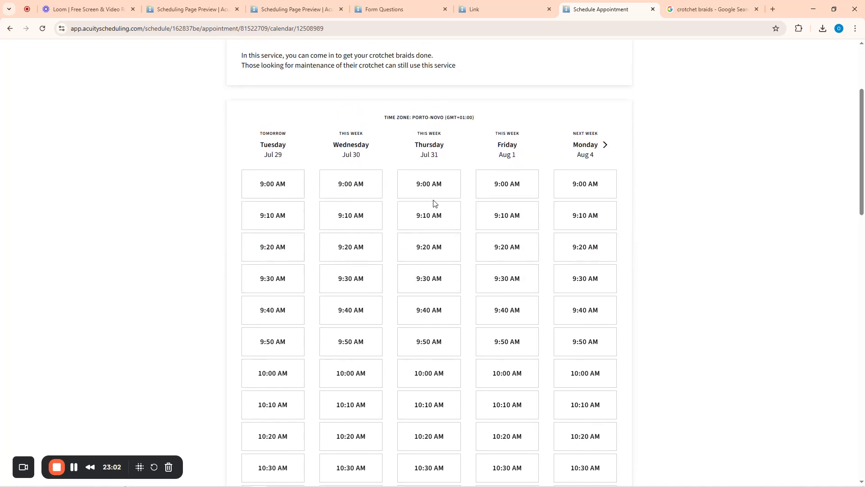
{"action": "scroll", "coordinate": [686, 253], "scroll_direction": "down", "scroll_amount": 3}
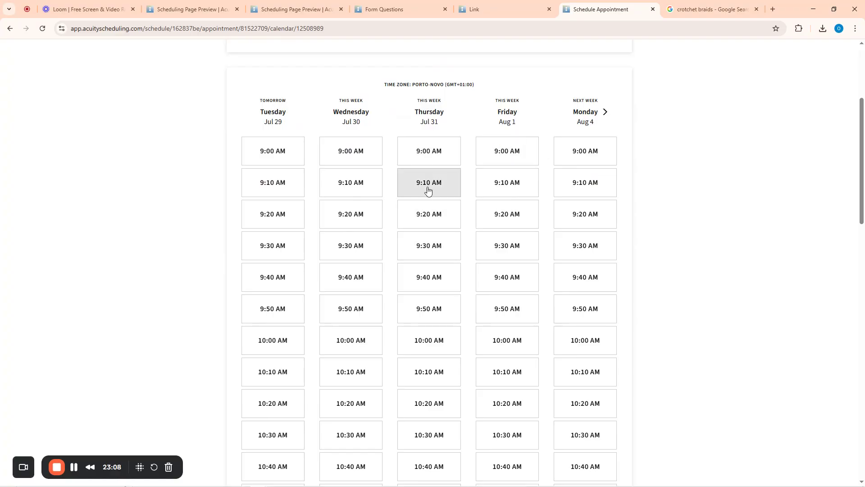
{"action": "left_click", "coordinate": [430, 155]}
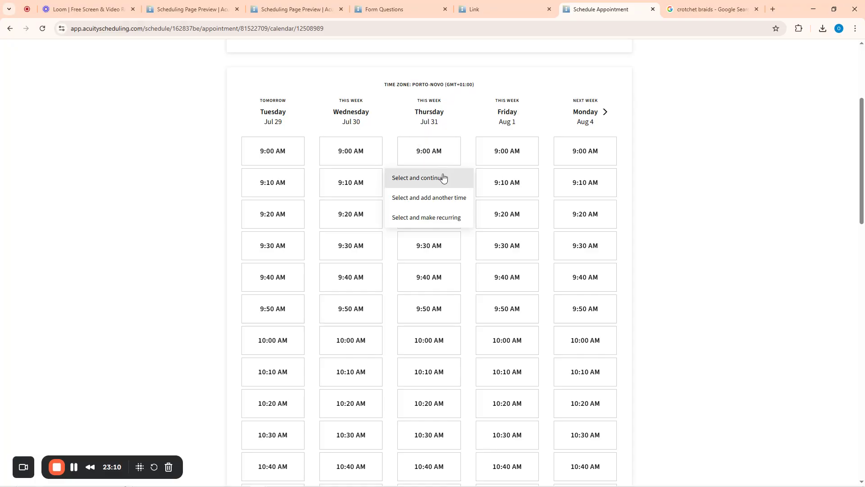
{"action": "left_click", "coordinate": [427, 181]}
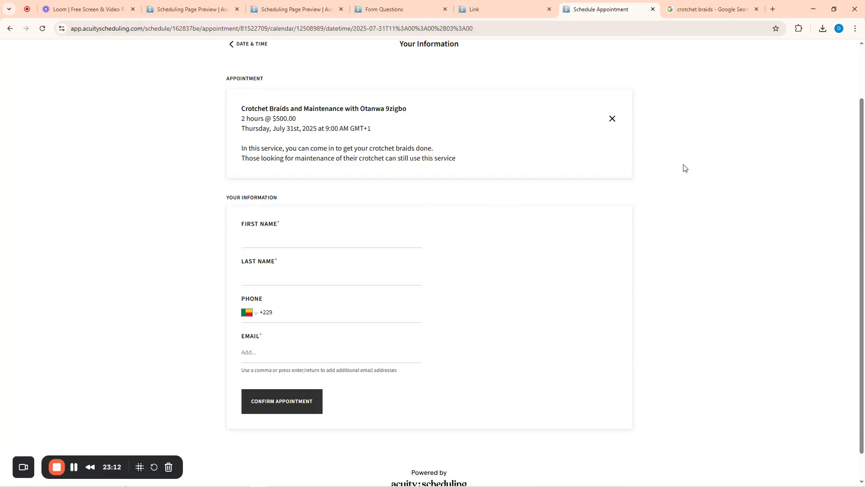
Enter the client's first and last name on the booking form
{"action": "scroll", "coordinate": [294, 203], "scroll_direction": "up", "scroll_amount": 2}
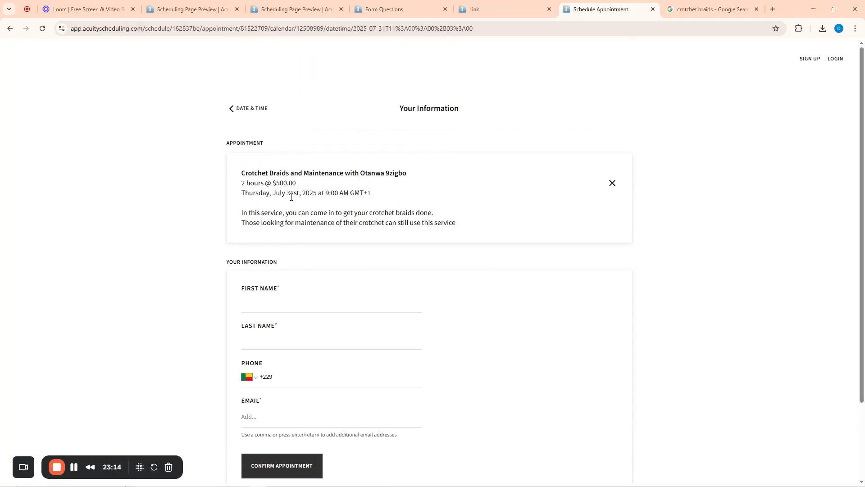
{"action": "scroll", "coordinate": [258, 296], "scroll_direction": "down", "scroll_amount": 1}
{"action": "left_click", "coordinate": [267, 260]}
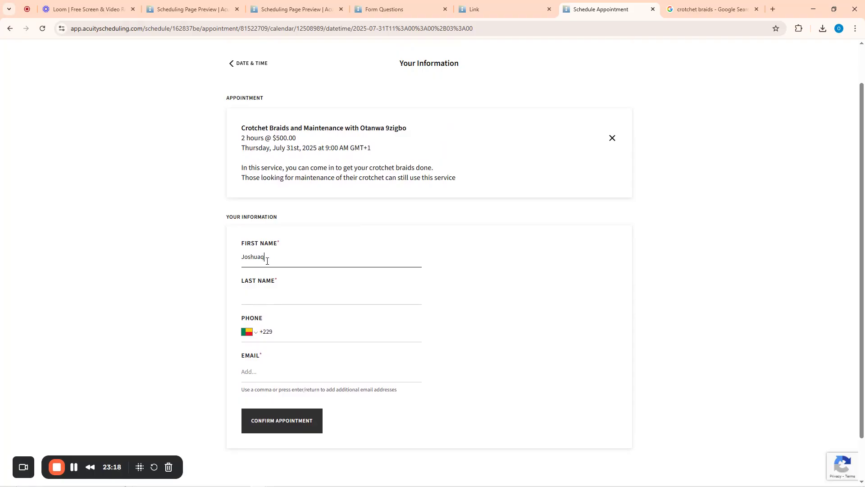
{"action": "key", "text": "Tab"}
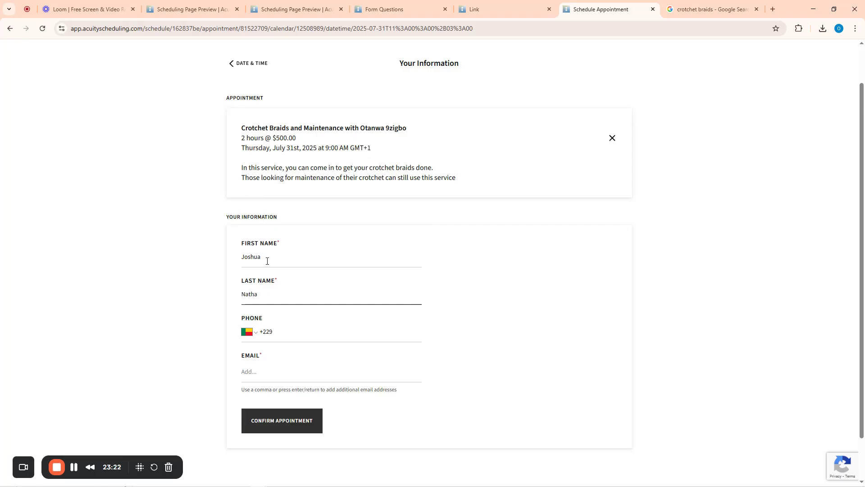
{"action": "key", "text": "ctrl+a"}
{"action": "key", "text": "shift+Tab"}
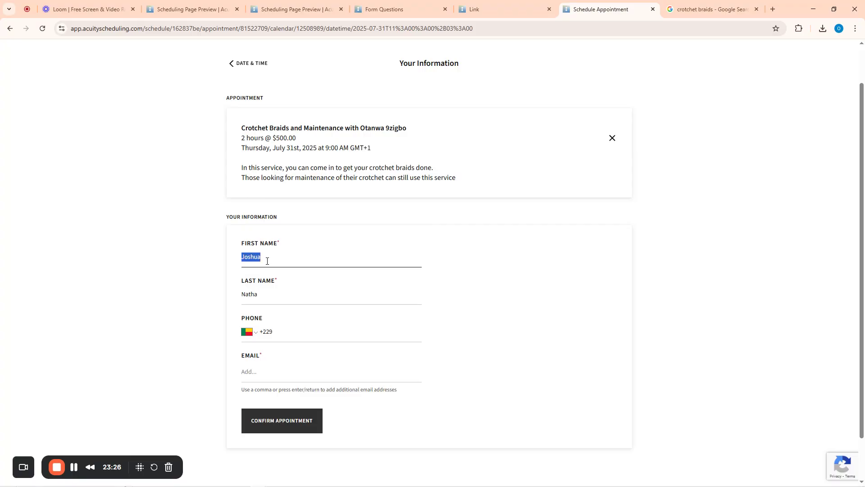
{"action": "key", "text": "Tab"}
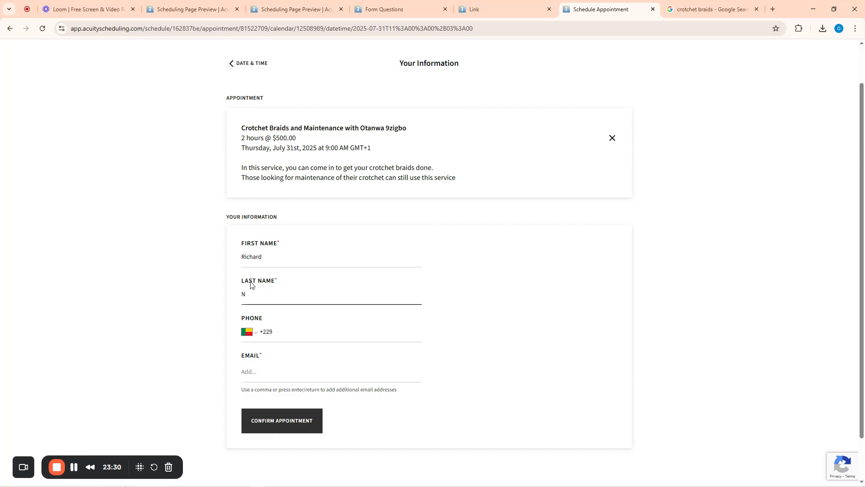
Set the phone country code to Nigeria and enter the client's phone number
{"action": "left_click", "coordinate": [284, 331]}
{"action": "left_click", "coordinate": [248, 332]}
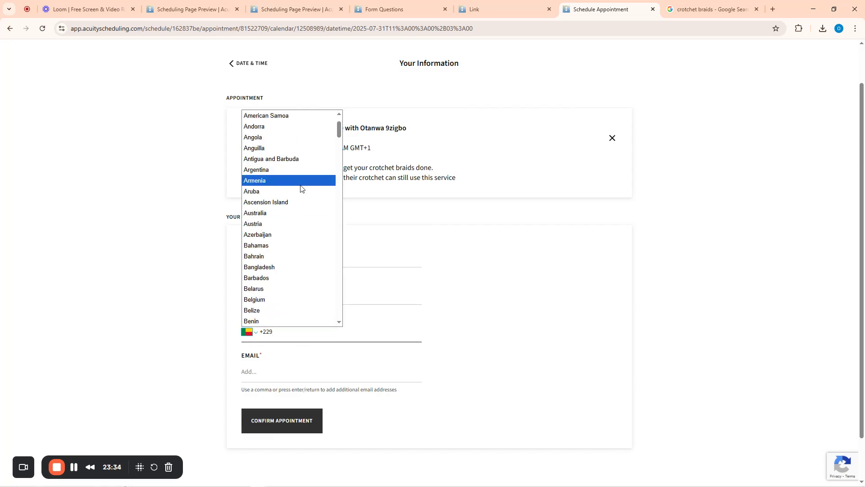
{"action": "scroll", "coordinate": [288, 189], "scroll_direction": "down", "scroll_amount": 15}
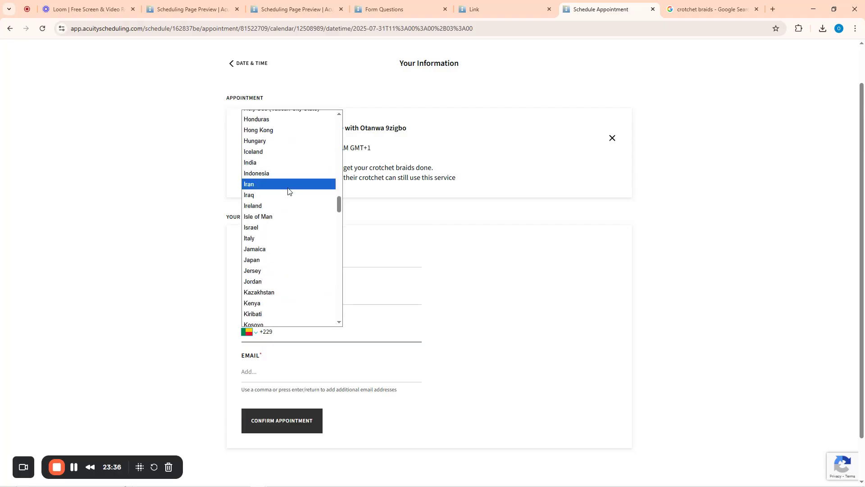
{"action": "scroll", "coordinate": [288, 194], "scroll_direction": "up", "scroll_amount": 15}
{"action": "scroll", "coordinate": [289, 201], "scroll_direction": "down", "scroll_amount": 20}
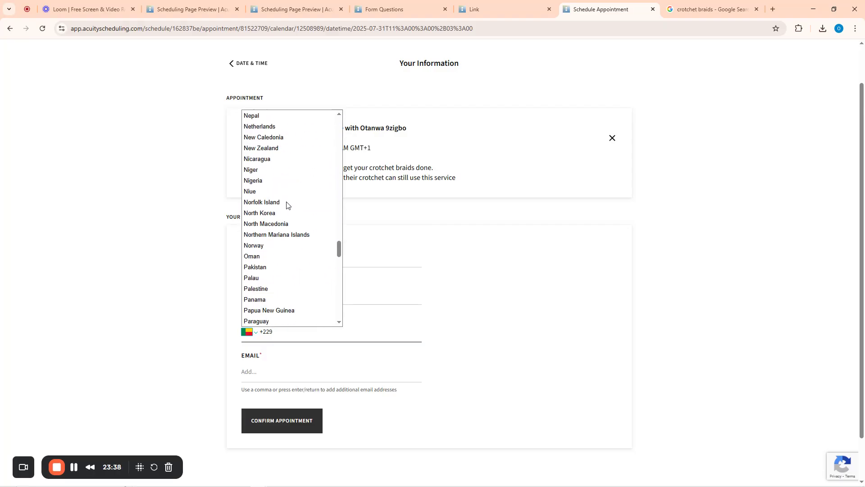
{"action": "scroll", "coordinate": [288, 201], "scroll_direction": "up", "scroll_amount": 5}
{"action": "scroll", "coordinate": [282, 201], "scroll_direction": "up", "scroll_amount": 20}
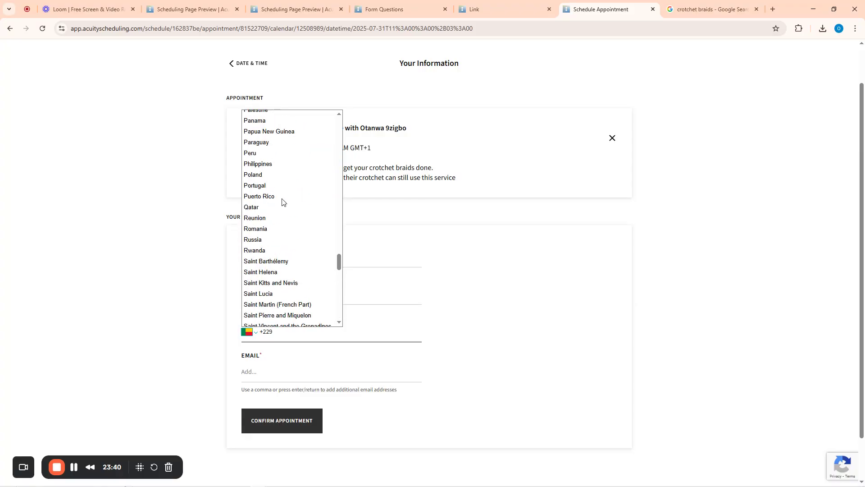
{"action": "scroll", "coordinate": [266, 260], "scroll_direction": "down", "scroll_amount": 3}
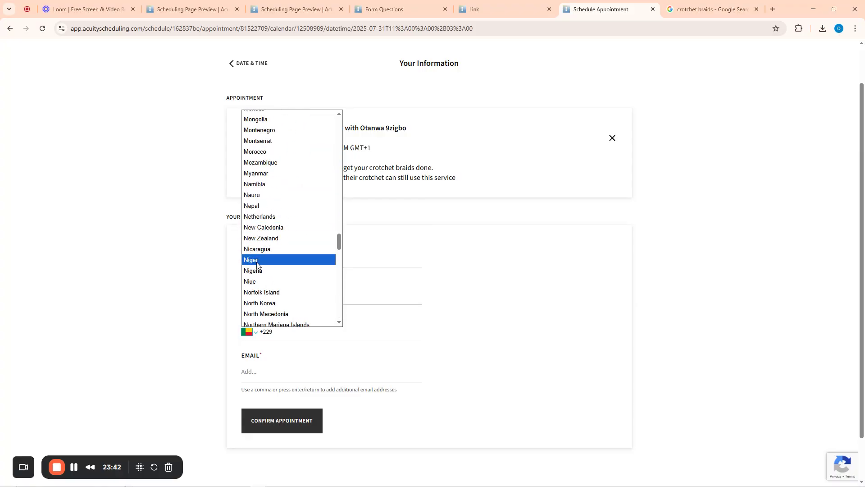
{"action": "left_click", "coordinate": [262, 271]}
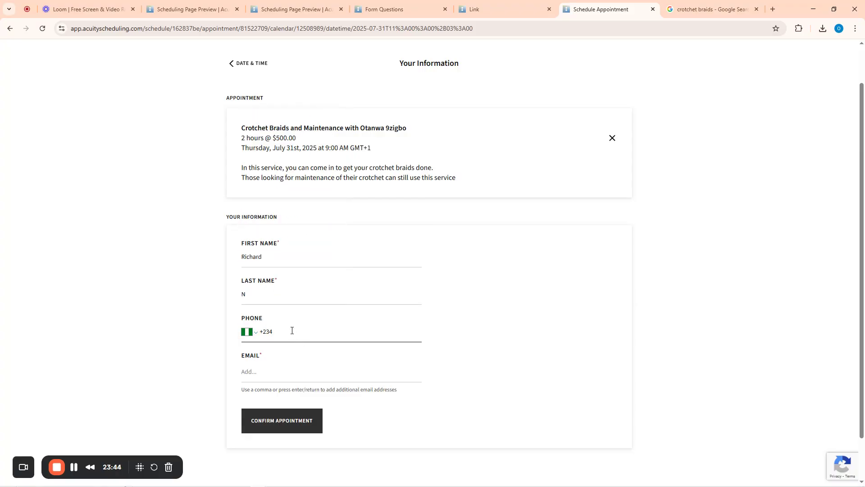
{"action": "type", "text": "800 000 000"}
Enter the client's email address and confirm the appointment
{"action": "left_click", "coordinate": [273, 374]}
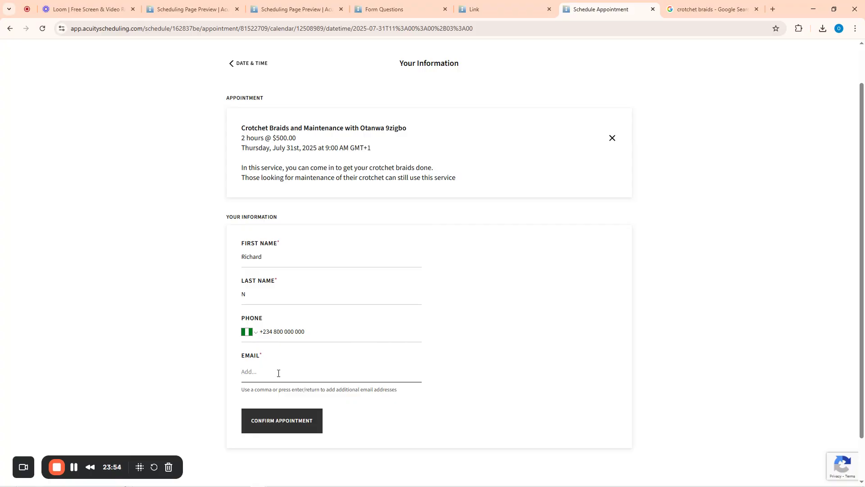
{"action": "type", "text": "E"}
{"action": "key", "text": "Return"}
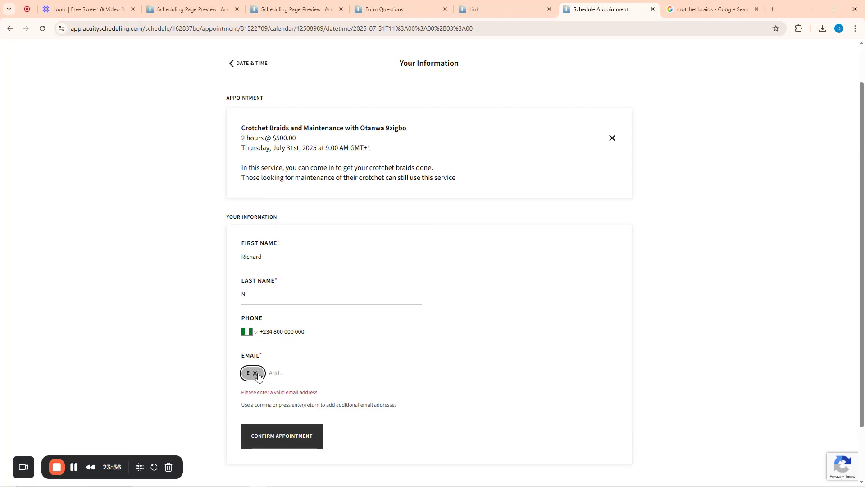
{"action": "left_click", "coordinate": [255, 373]}
{"action": "type", "text": "EMAIL@EMA"}
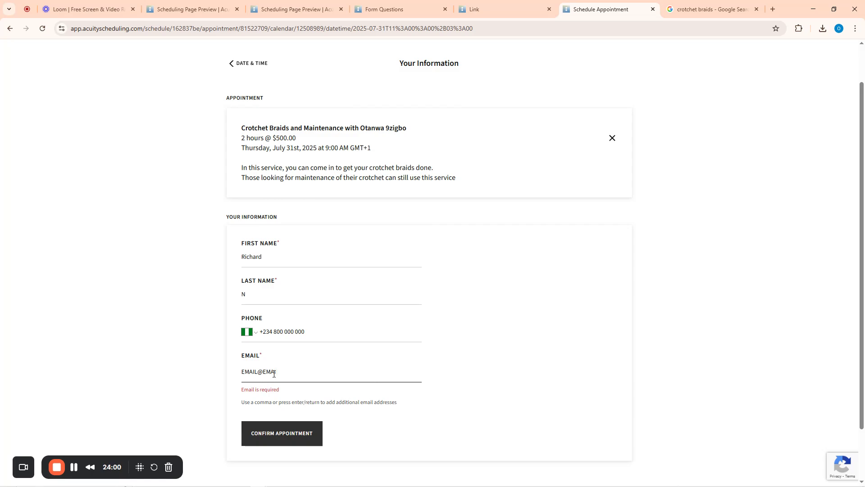
{"action": "type", "text": "IL.COM"}
{"action": "left_click", "coordinate": [272, 433]}
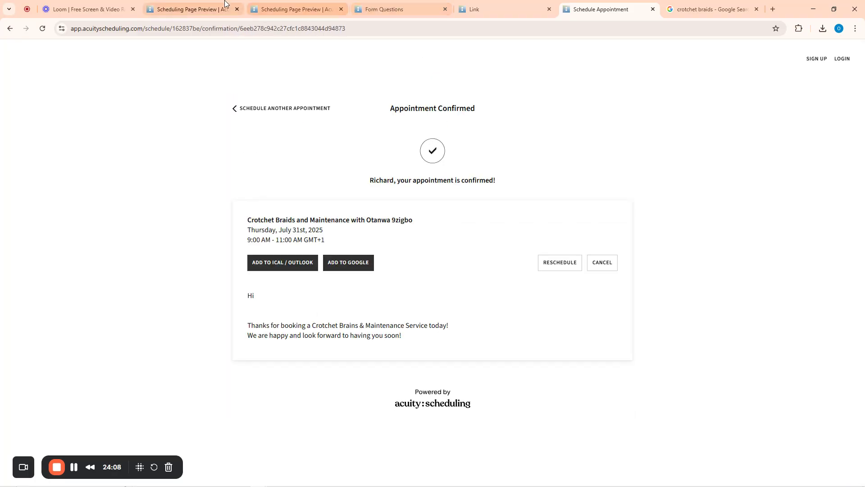
Check the new client in Clients, review Appointment Types, and return to the admin home
{"action": "left_click", "coordinate": [197, 8]}
{"action": "left_click", "coordinate": [19, 65]}
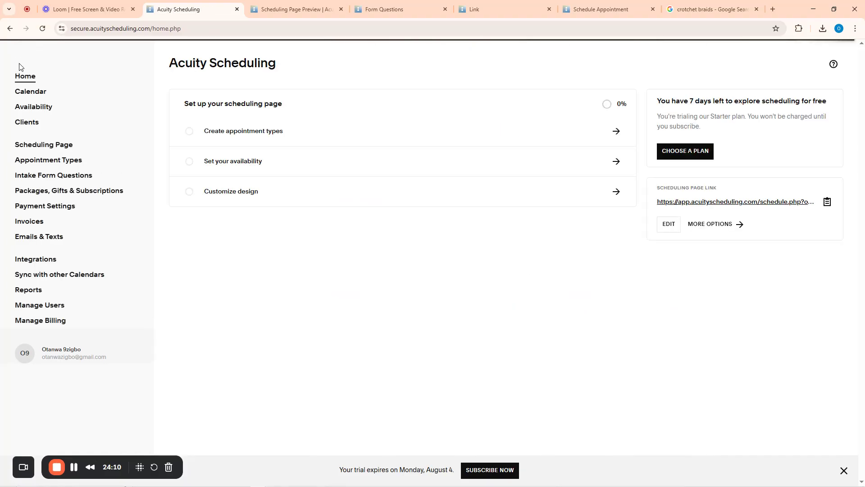
{"action": "left_click", "coordinate": [28, 122]}
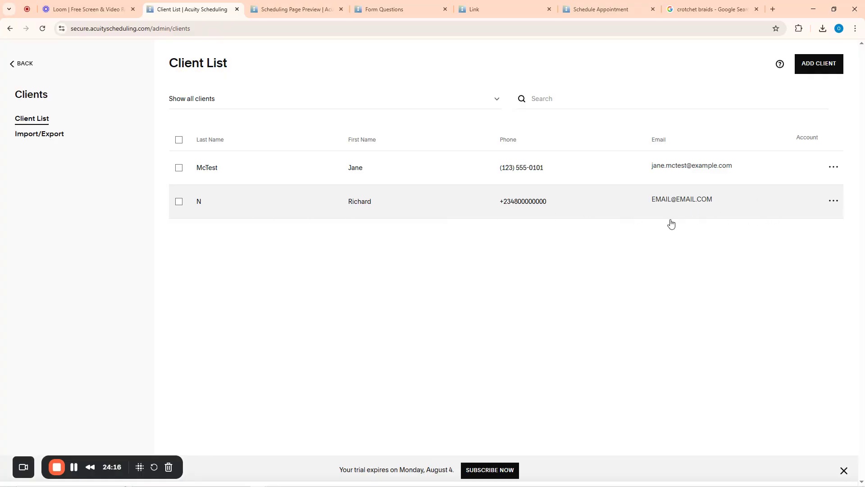
{"action": "left_click", "coordinate": [11, 64]}
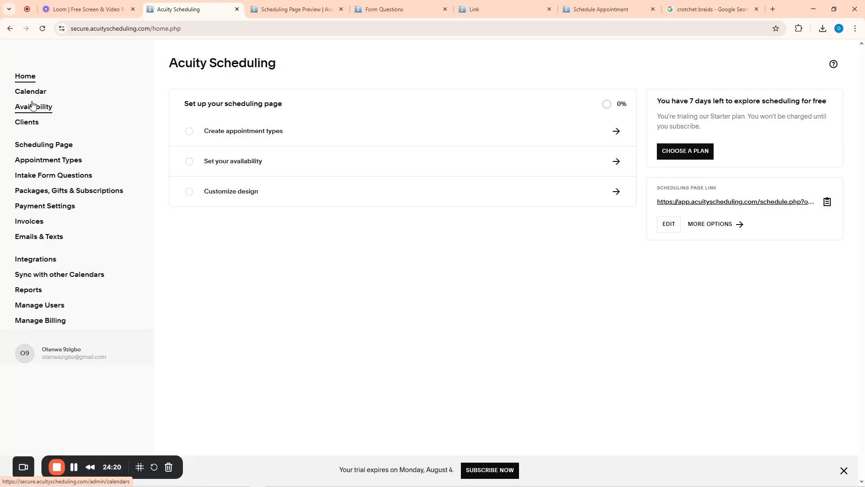
{"action": "left_click", "coordinate": [50, 161]}
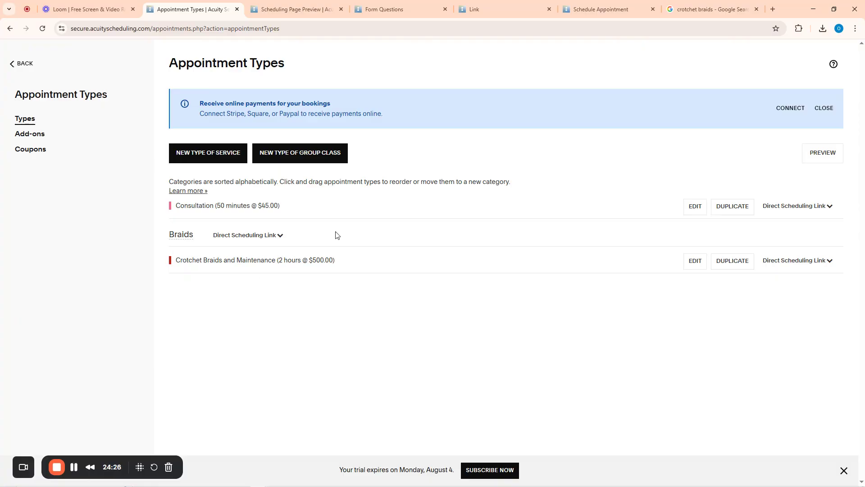
{"action": "left_click", "coordinate": [12, 63]}
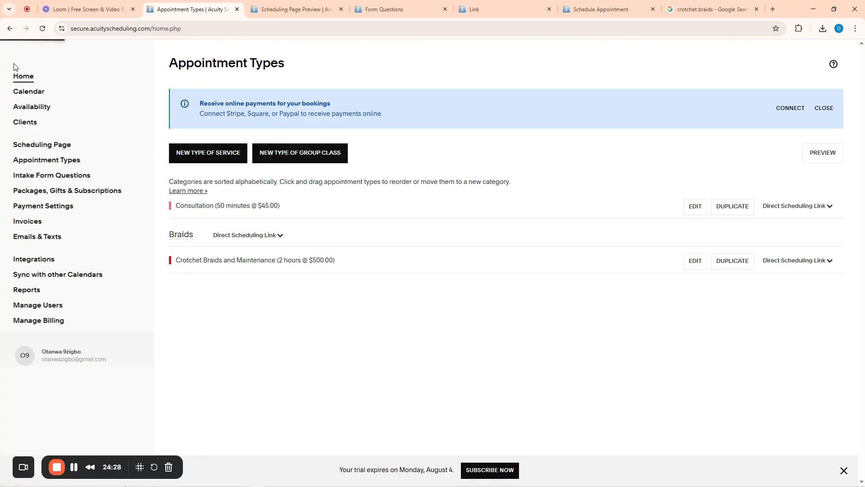
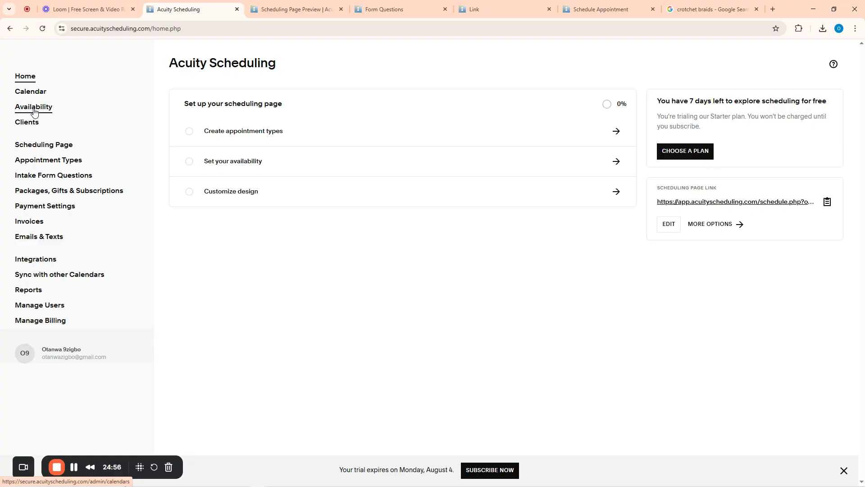
Change the global minimum booking notice from 12 to 24 hours
{"action": "left_click", "coordinate": [33, 112]}
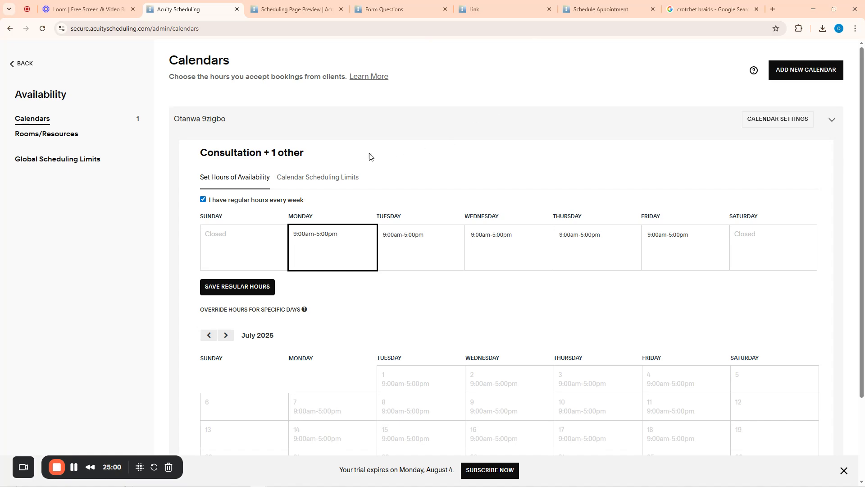
{"action": "left_click", "coordinate": [56, 161]}
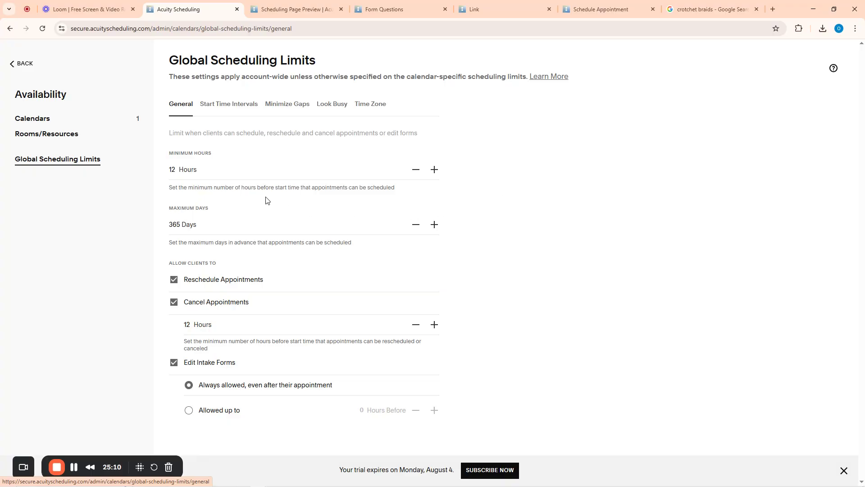
{"action": "left_click_drag", "start_coordinate": [198, 170], "coordinate": [195, 170]}
{"action": "left_click", "coordinate": [180, 173]}
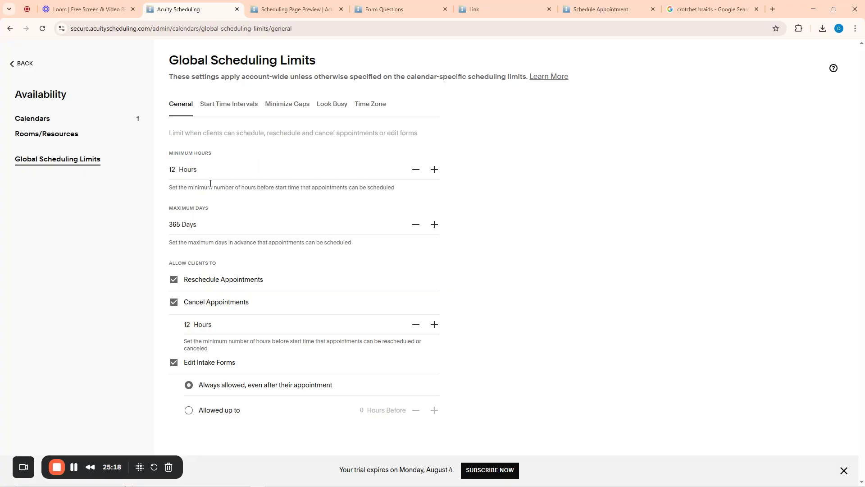
{"action": "left_click_drag", "start_coordinate": [199, 171], "coordinate": [175, 173]}
{"action": "key", "text": "BackSpace"}
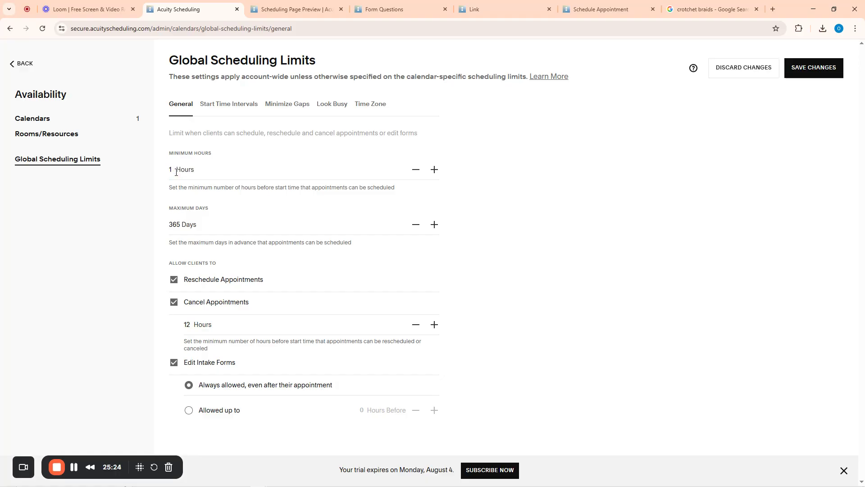
{"action": "key", "text": "BackSpace"}
{"action": "type", "text": "24"}
Disallow client rescheduling, cancelling and intake-form editing, and save the global limits
{"action": "left_click", "coordinate": [173, 279]}
{"action": "left_click", "coordinate": [173, 302]}
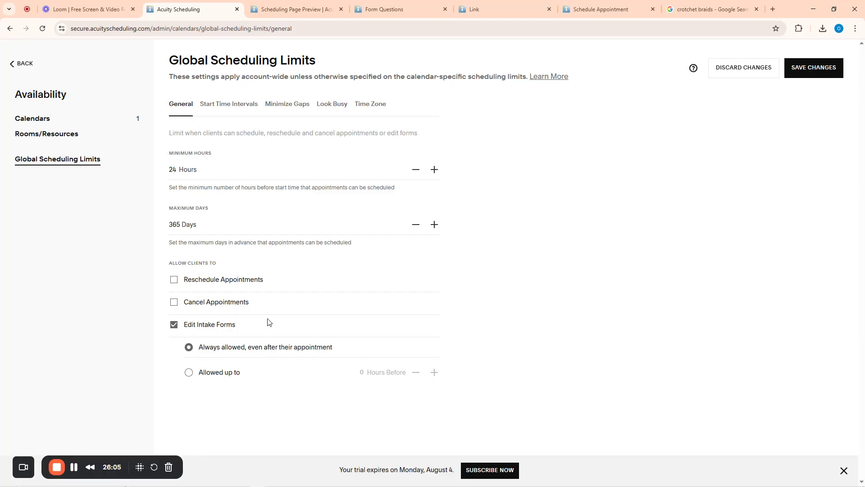
{"action": "left_click", "coordinate": [173, 327]}
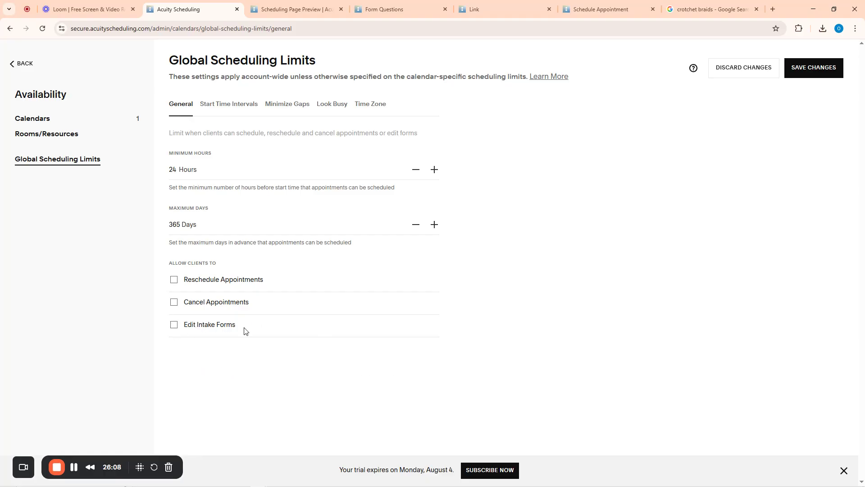
{"action": "left_click", "coordinate": [807, 71]}
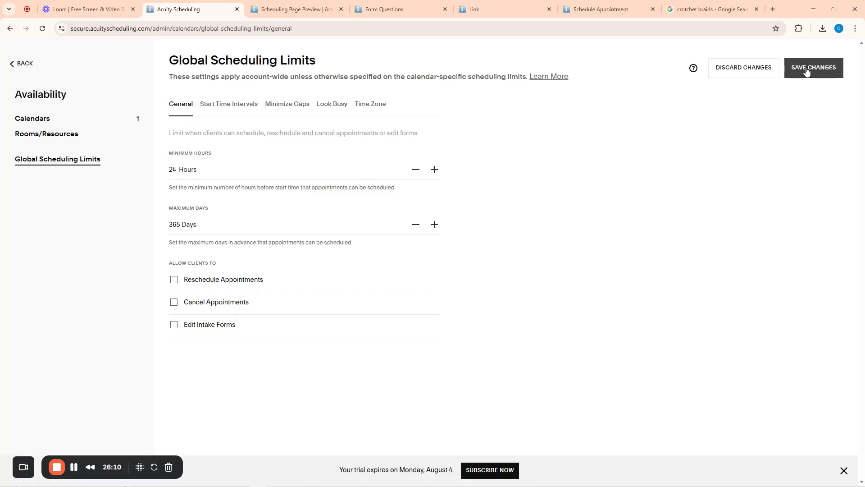
Set appointment start time intervals to every 30 minutes, save, and view Minimize Gaps
{"action": "left_click", "coordinate": [224, 105]}
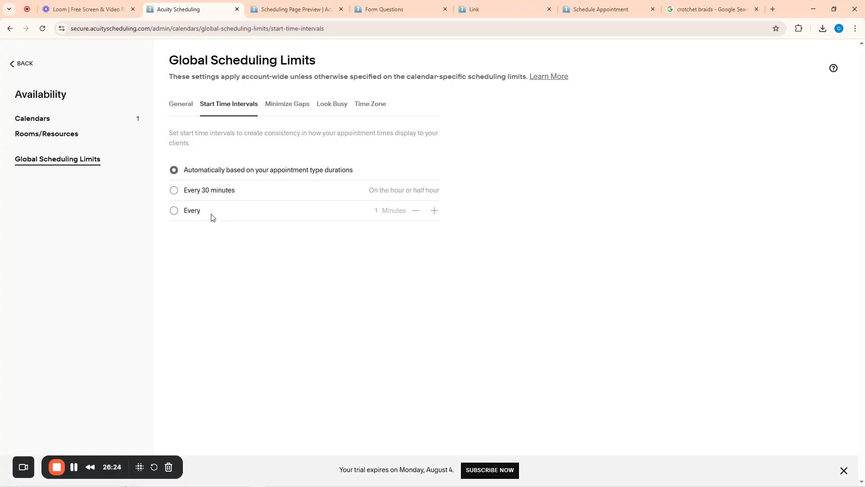
{"action": "left_click", "coordinate": [175, 191]}
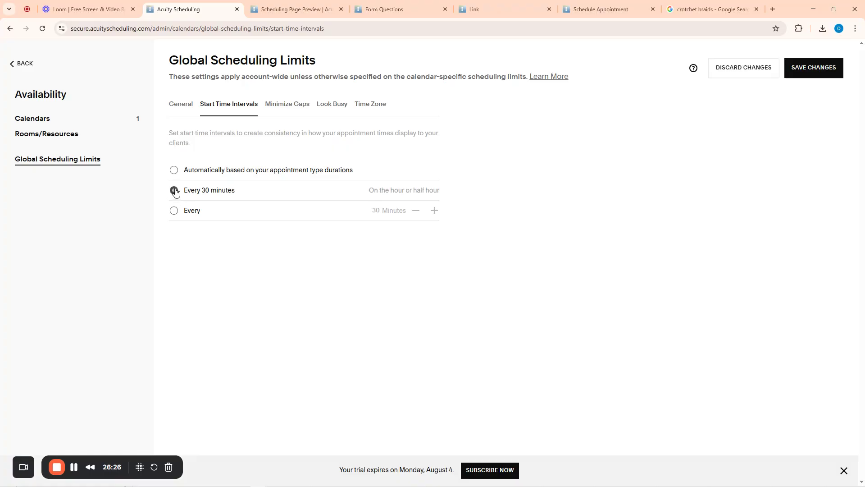
{"action": "left_click", "coordinate": [822, 68]}
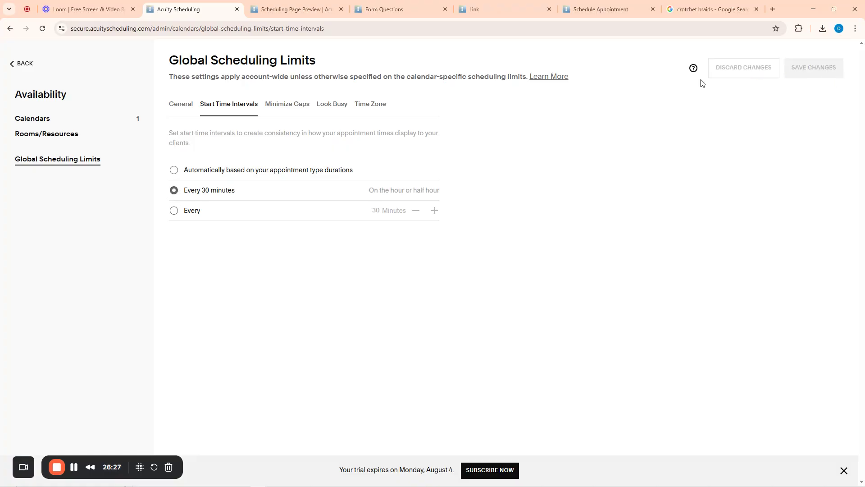
{"action": "left_click", "coordinate": [285, 106]}
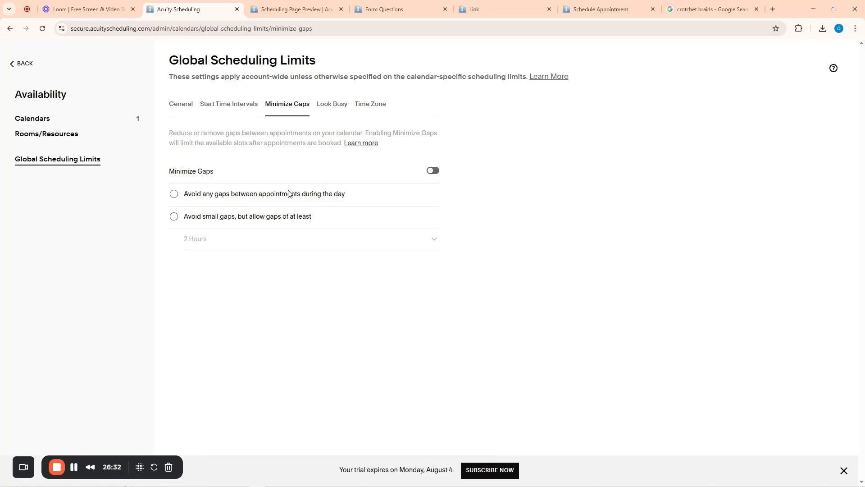
Switch the business time zone to (GMT+1:00) Lagos and close the change notice
{"action": "left_click", "coordinate": [366, 106]}
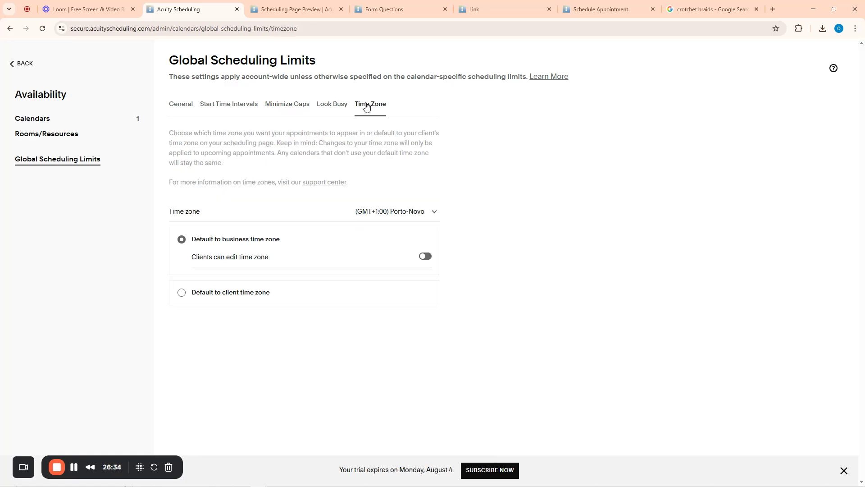
{"action": "left_click", "coordinate": [415, 215]}
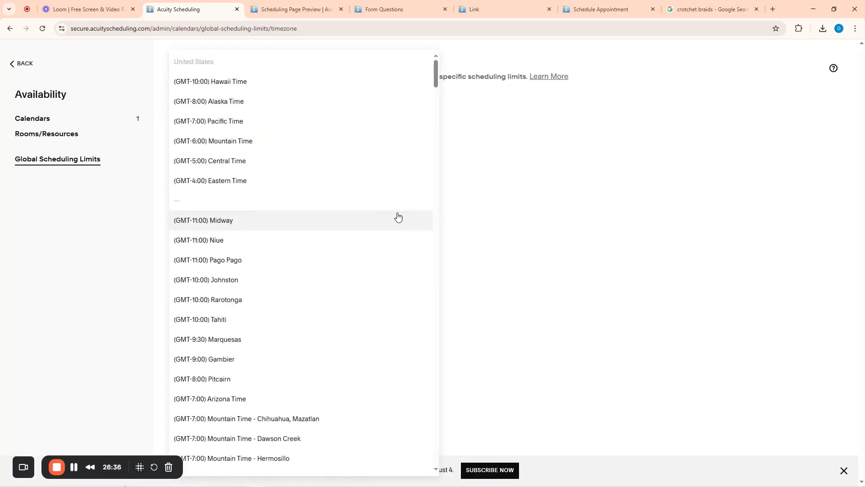
{"action": "scroll", "coordinate": [287, 244], "scroll_direction": "down", "scroll_amount": 20}
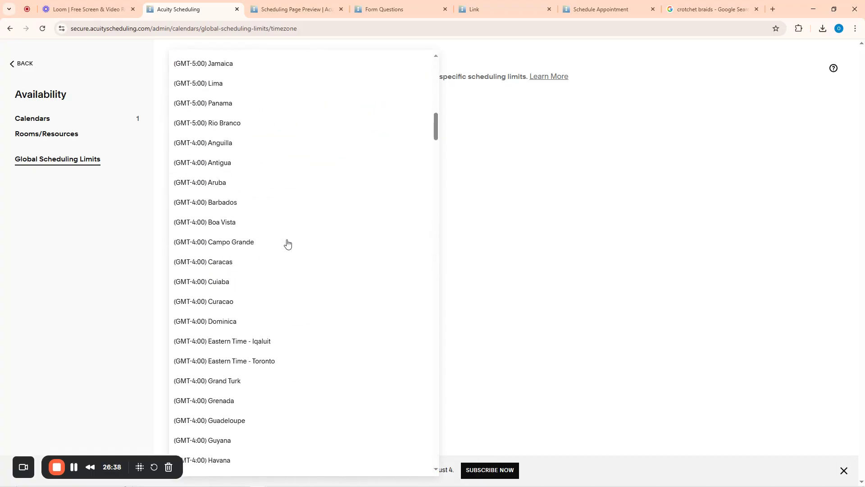
{"action": "scroll", "coordinate": [288, 244], "scroll_direction": "down", "scroll_amount": 20}
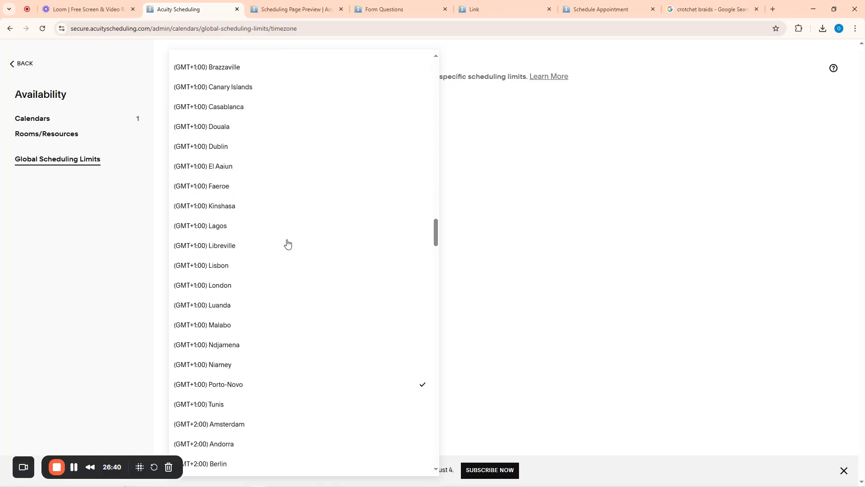
{"action": "left_click", "coordinate": [210, 227]}
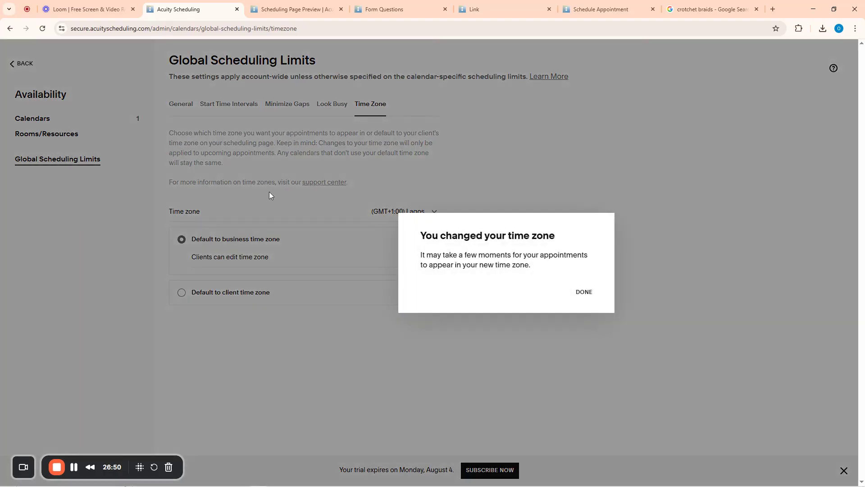
{"action": "left_click", "coordinate": [583, 292]}
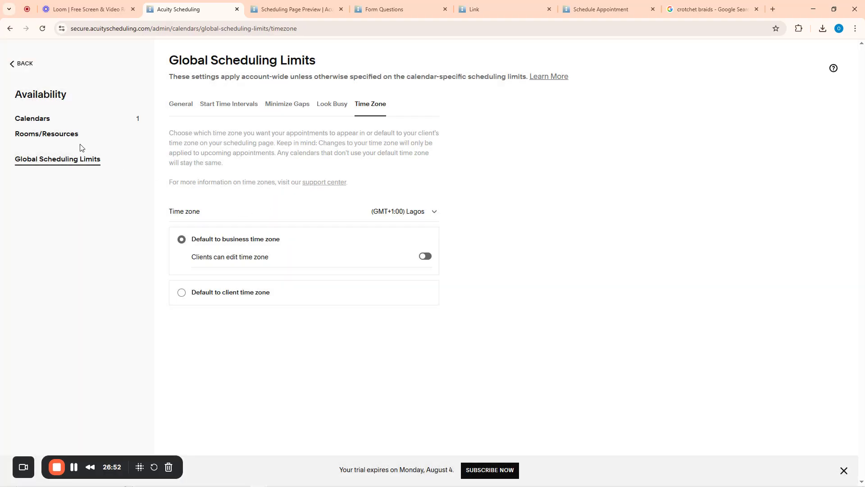
Return to the staff calendars page and start a new calendar
{"action": "left_click", "coordinate": [39, 123]}
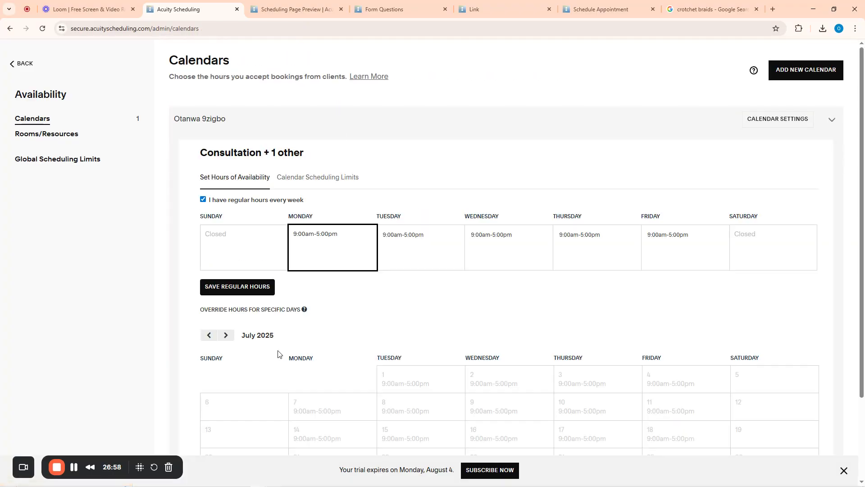
{"action": "scroll", "coordinate": [277, 353], "scroll_direction": "down", "scroll_amount": 3}
{"action": "scroll", "coordinate": [464, 321], "scroll_direction": "up", "scroll_amount": 3}
{"action": "left_click", "coordinate": [797, 71]}
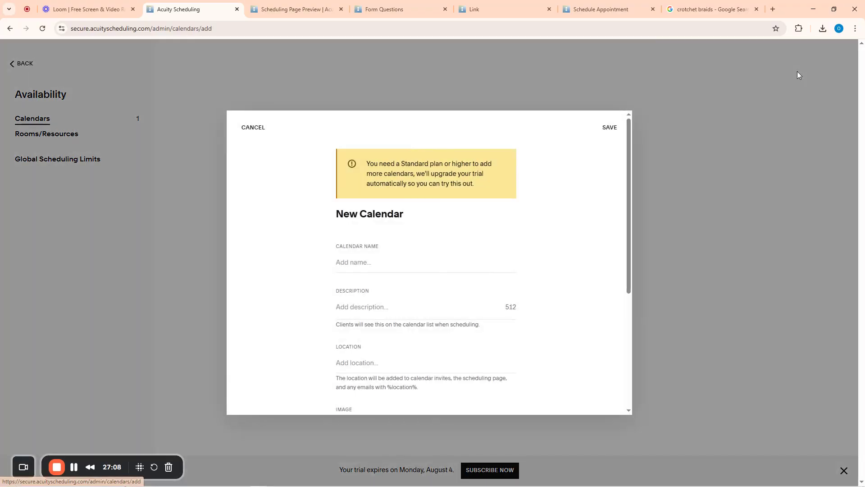
{"action": "scroll", "coordinate": [367, 299], "scroll_direction": "down", "scroll_amount": 2}
{"action": "scroll", "coordinate": [354, 207], "scroll_direction": "up", "scroll_amount": 2}
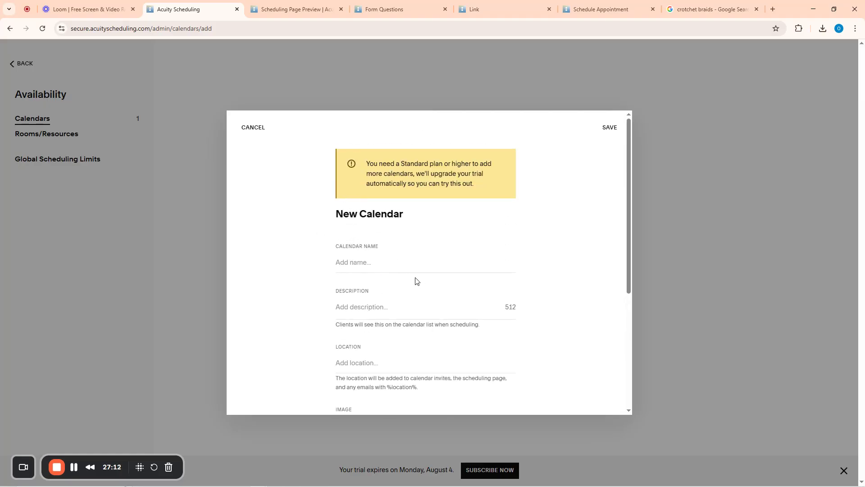
{"action": "scroll", "coordinate": [423, 274], "scroll_direction": "down", "scroll_amount": 4}
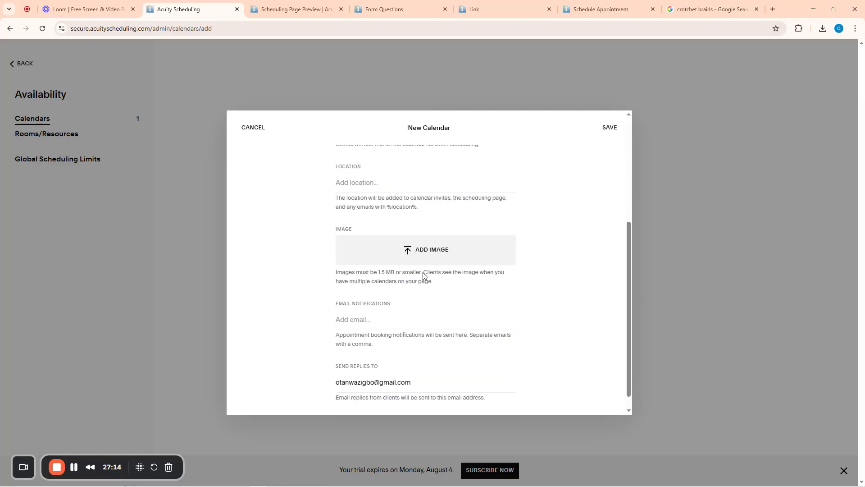
{"action": "scroll", "coordinate": [420, 272], "scroll_direction": "up", "scroll_amount": 4}
Name the calendar after the staff member using the autofill suggestion
{"action": "left_click", "coordinate": [355, 263]}
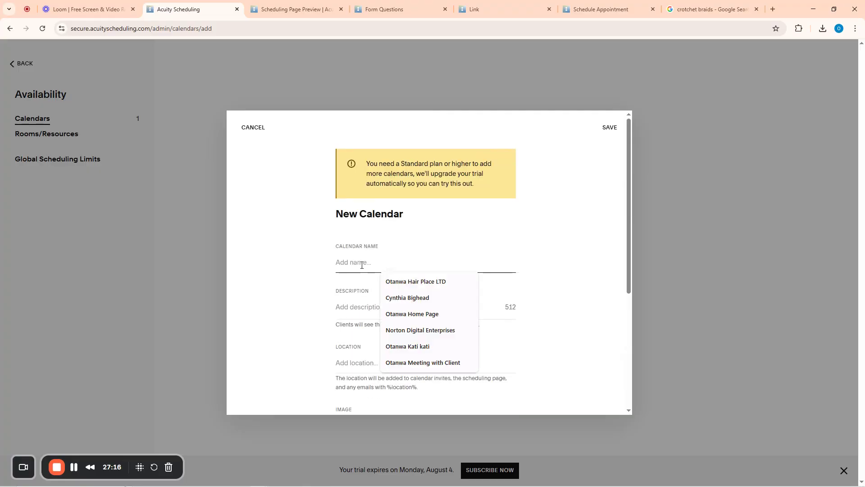
{"action": "left_click", "coordinate": [420, 299]}
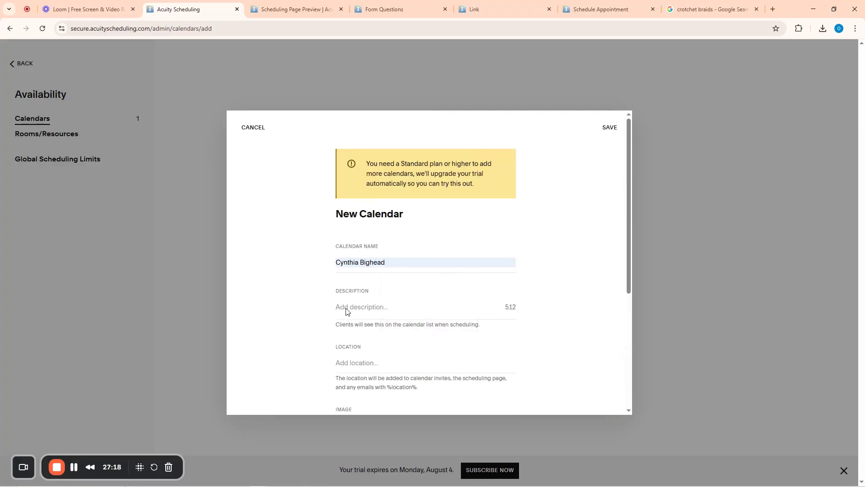
{"action": "left_click", "coordinate": [360, 309]}
{"action": "scroll", "coordinate": [373, 305], "scroll_direction": "down", "scroll_amount": 2}
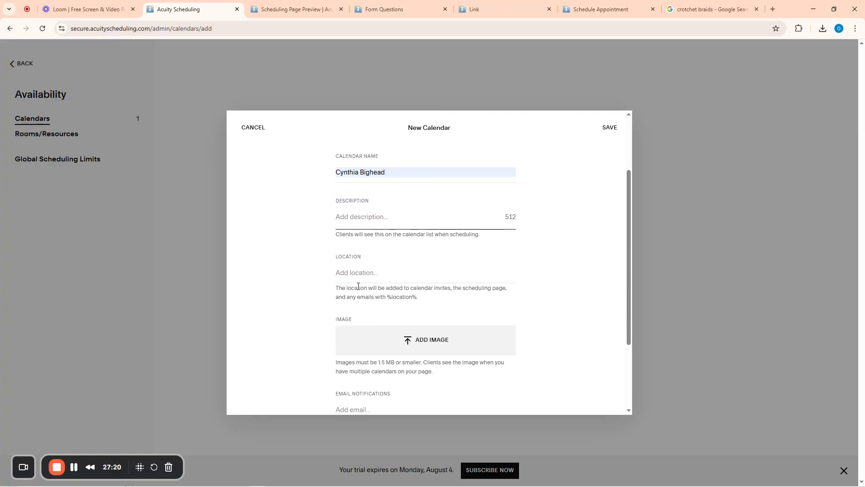
Enter the street address as the calendar's location
{"action": "left_click", "coordinate": [358, 274]}
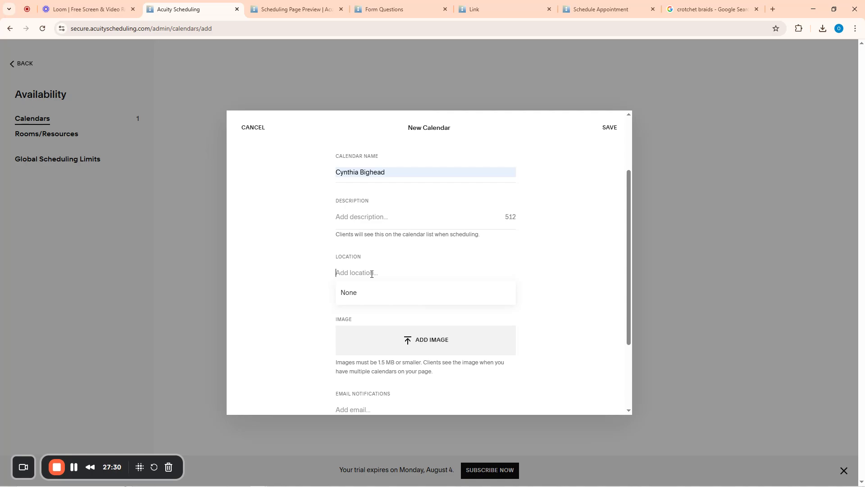
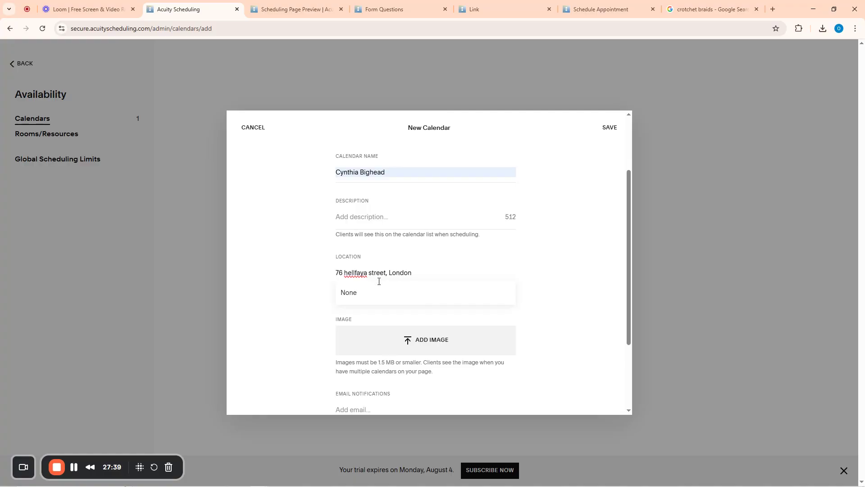
{"action": "left_click", "coordinate": [314, 280]}
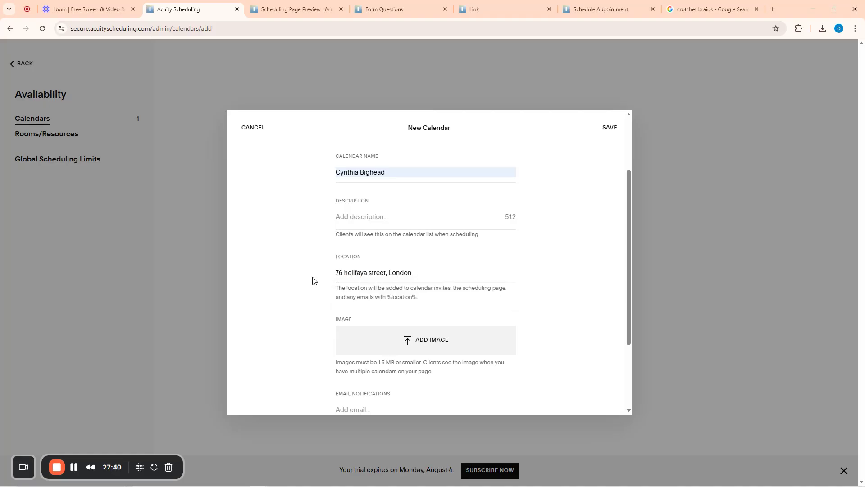
{"action": "scroll", "coordinate": [400, 259], "scroll_direction": "up", "scroll_amount": 2}
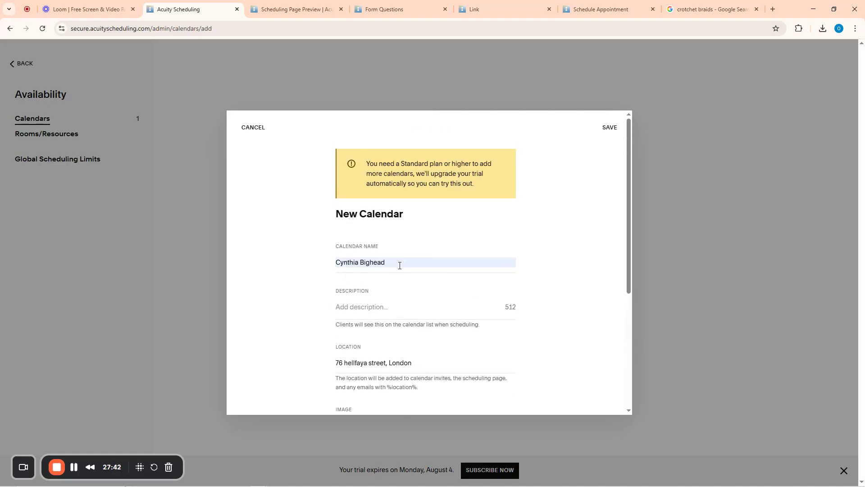
{"action": "scroll", "coordinate": [400, 266], "scroll_direction": "down", "scroll_amount": 4}
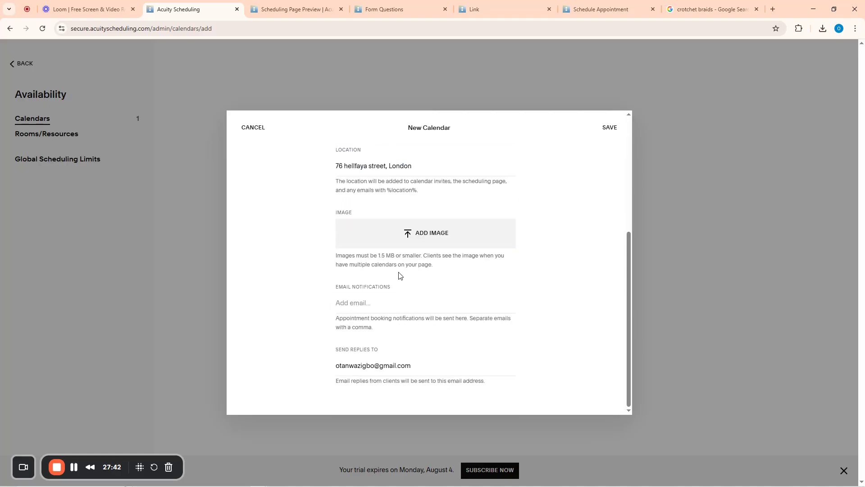
Set booking notifications to the staff member's e-mail from autofill and save the calendar
{"action": "left_click", "coordinate": [359, 303]}
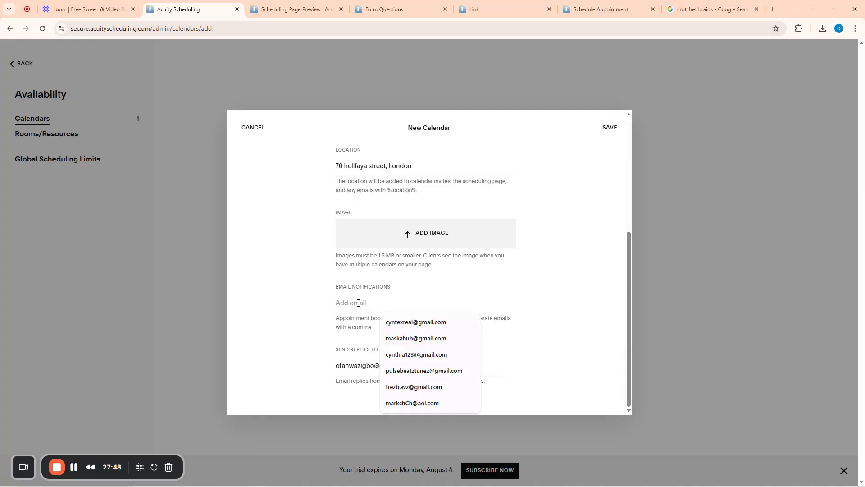
{"action": "left_click", "coordinate": [424, 339]}
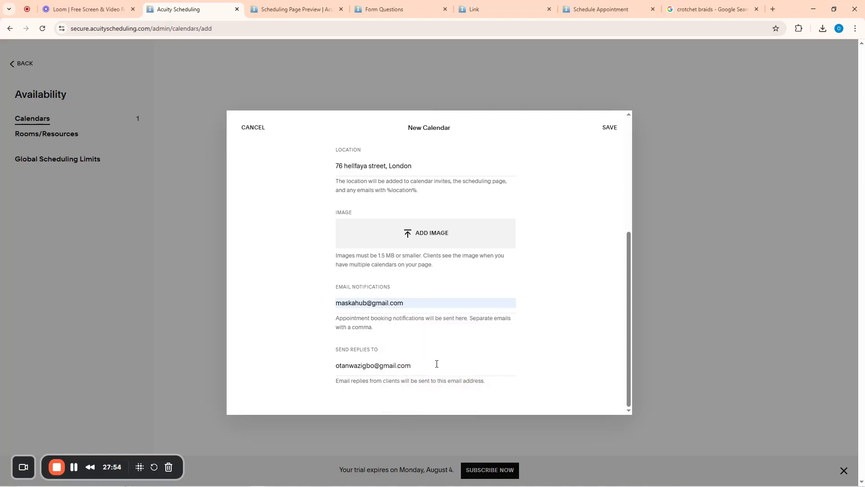
{"action": "scroll", "coordinate": [437, 364], "scroll_direction": "up", "scroll_amount": 5}
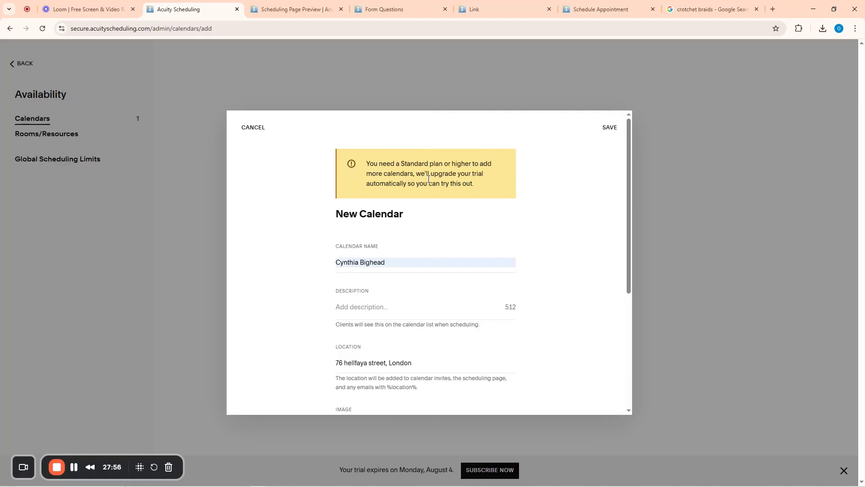
{"action": "left_click", "coordinate": [608, 127]}
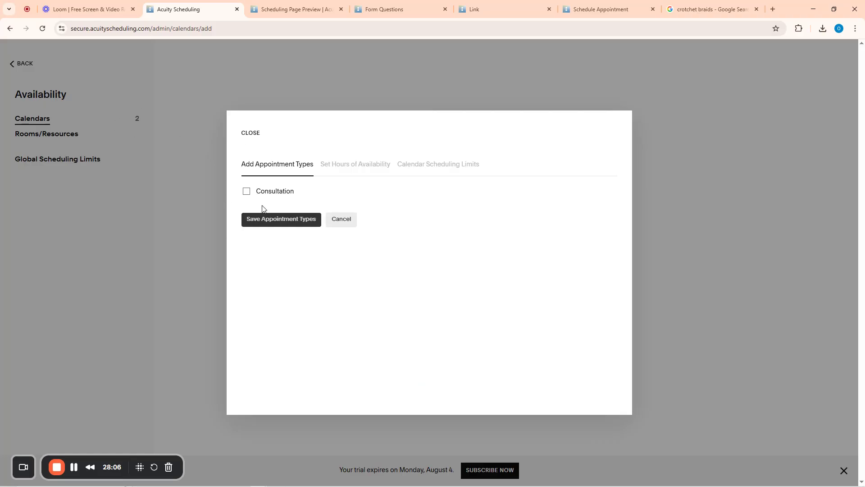
Tick Consultation for the new calendar, save the appointment types, and close setup
{"action": "left_click", "coordinate": [247, 192]}
{"action": "left_click", "coordinate": [291, 225]}
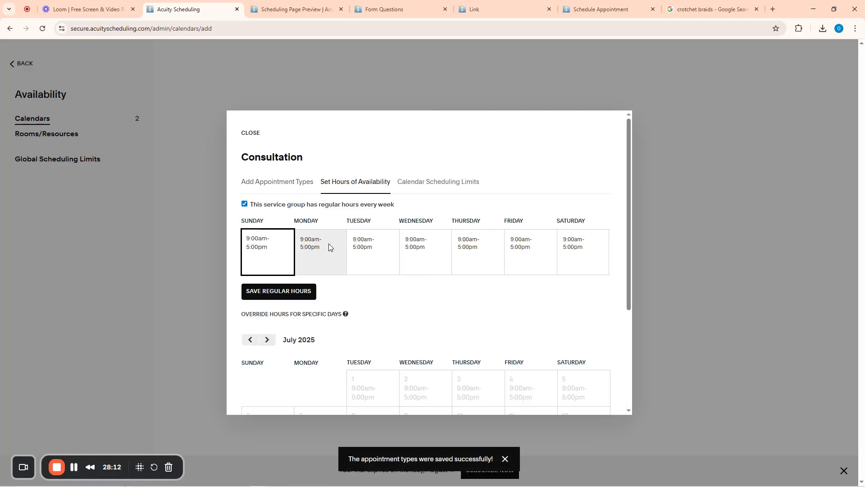
{"action": "scroll", "coordinate": [485, 270], "scroll_direction": "down", "scroll_amount": 5}
{"action": "scroll", "coordinate": [488, 266], "scroll_direction": "up", "scroll_amount": 5}
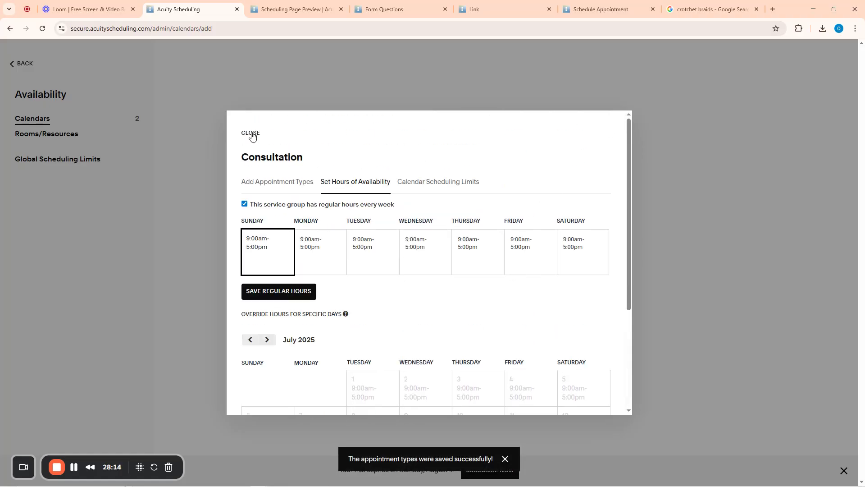
{"action": "left_click", "coordinate": [251, 133]}
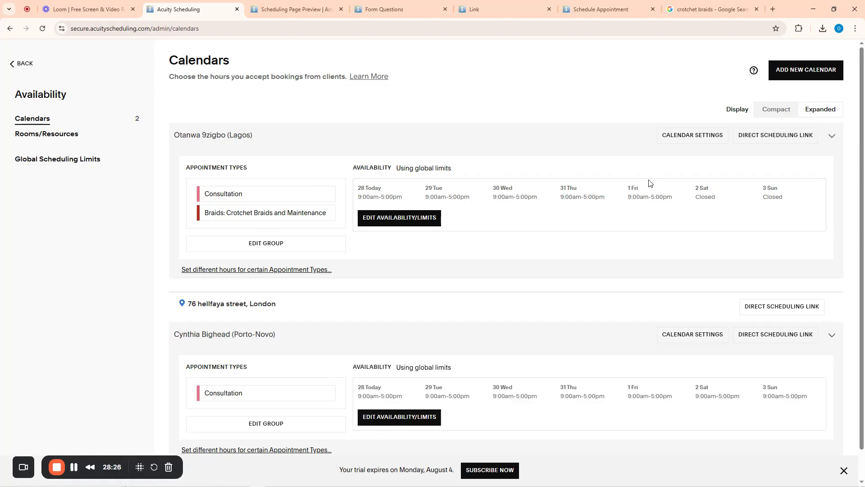
Go back via the Availability calendars page to the Home dashboard
{"action": "scroll", "coordinate": [523, 257], "scroll_direction": "down", "scroll_amount": 1}
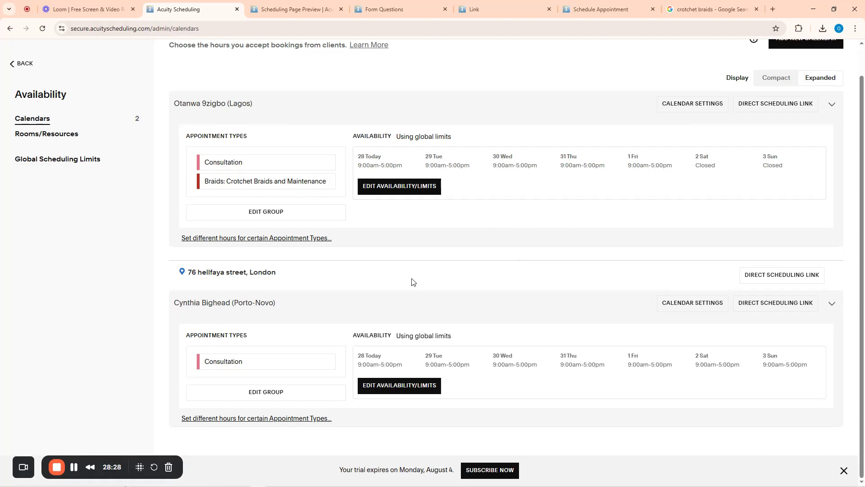
{"action": "scroll", "coordinate": [412, 281], "scroll_direction": "up", "scroll_amount": 1}
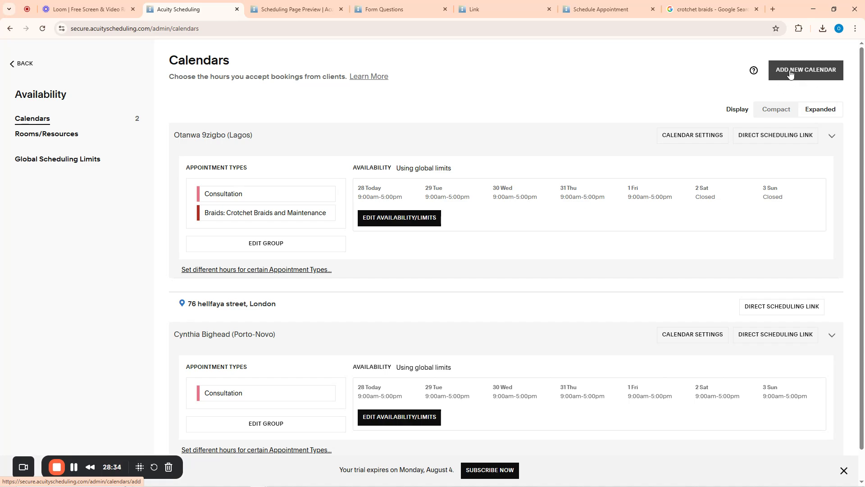
{"action": "left_click", "coordinate": [13, 64]}
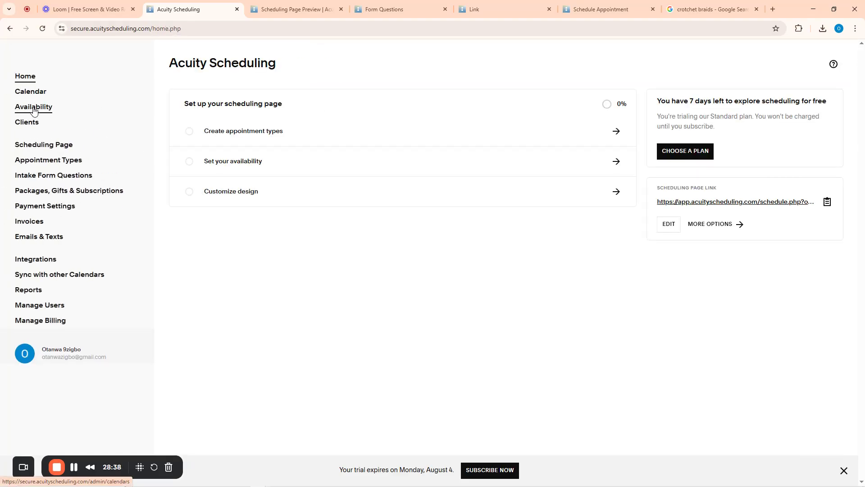
{"action": "left_click", "coordinate": [34, 109]}
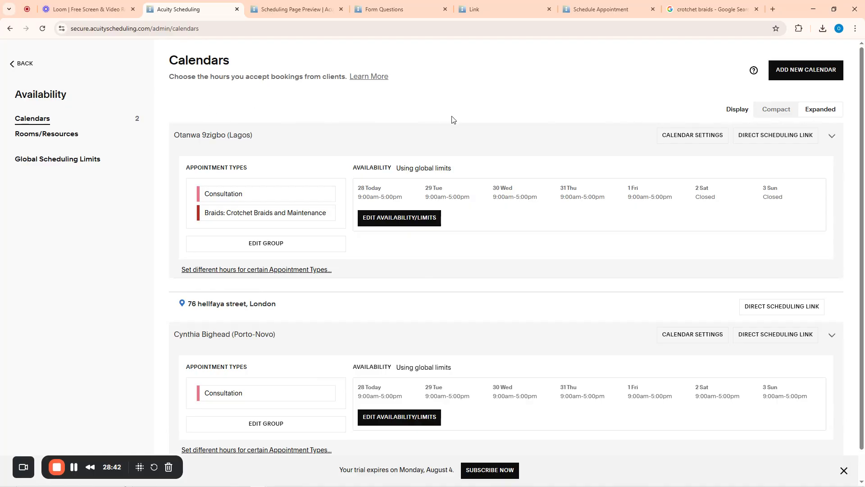
{"action": "left_click", "coordinate": [14, 65]}
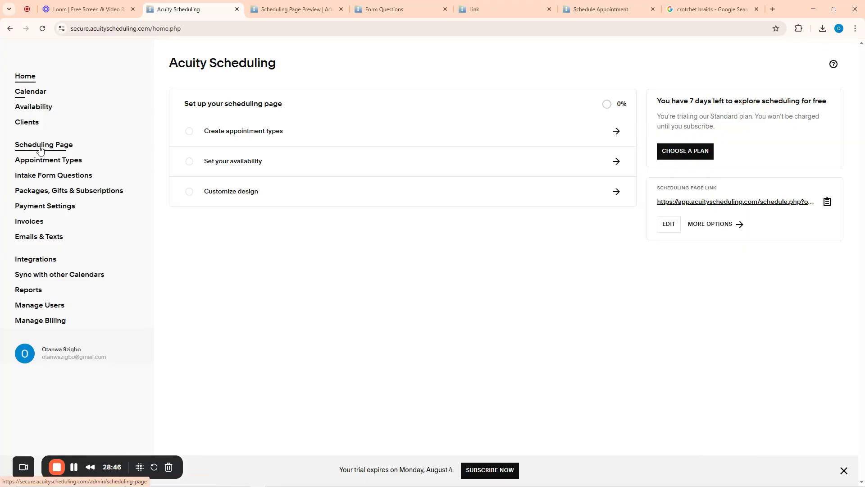
Open the appointments Calendar and switch from Day View to Month View for July 2025
{"action": "left_click", "coordinate": [31, 91]}
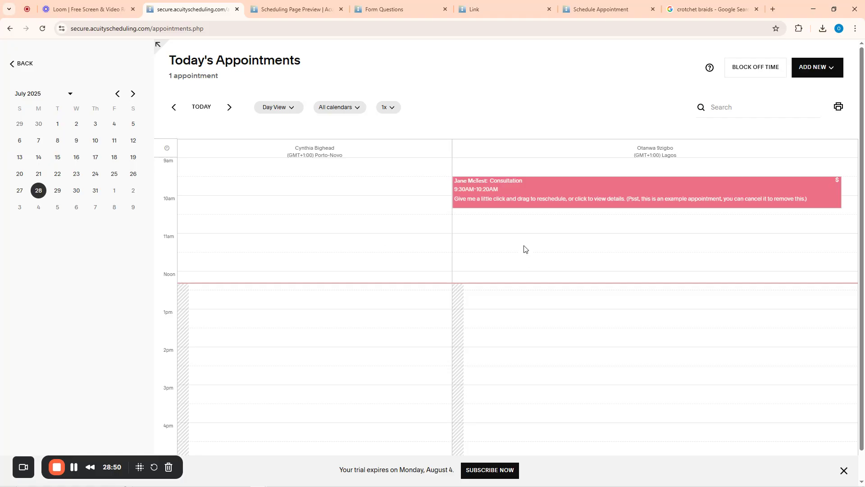
{"action": "scroll", "coordinate": [524, 250], "scroll_direction": "down", "scroll_amount": 1}
{"action": "left_click", "coordinate": [524, 247]}
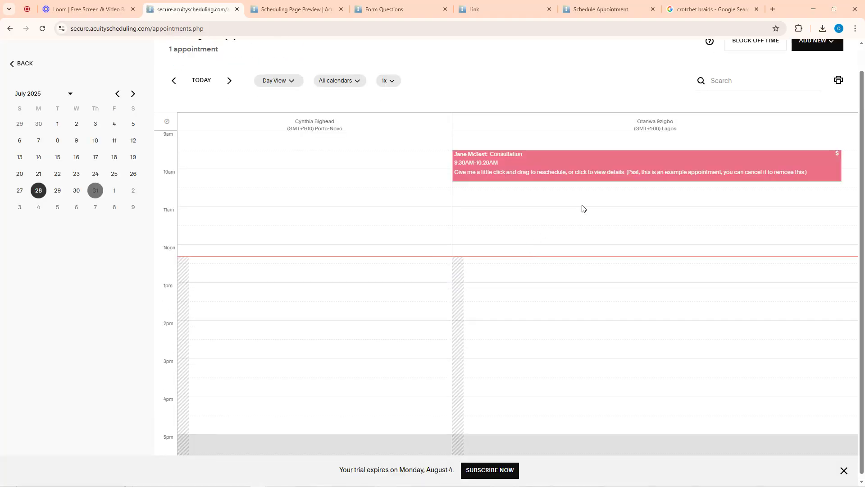
{"action": "scroll", "coordinate": [338, 124], "scroll_direction": "up", "scroll_amount": 1}
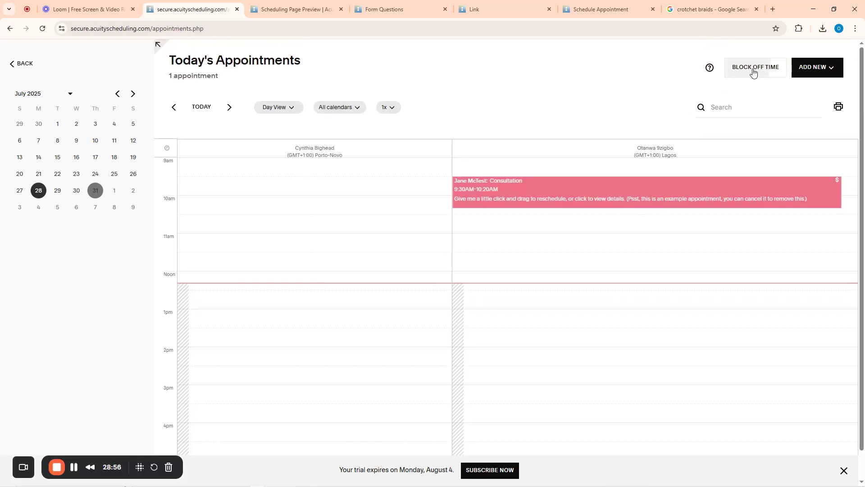
{"action": "left_click", "coordinate": [274, 108]}
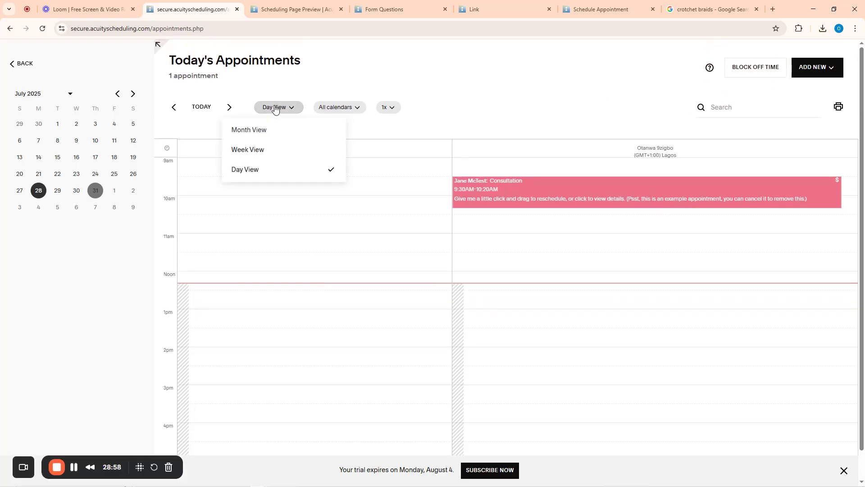
{"action": "left_click", "coordinate": [248, 130]}
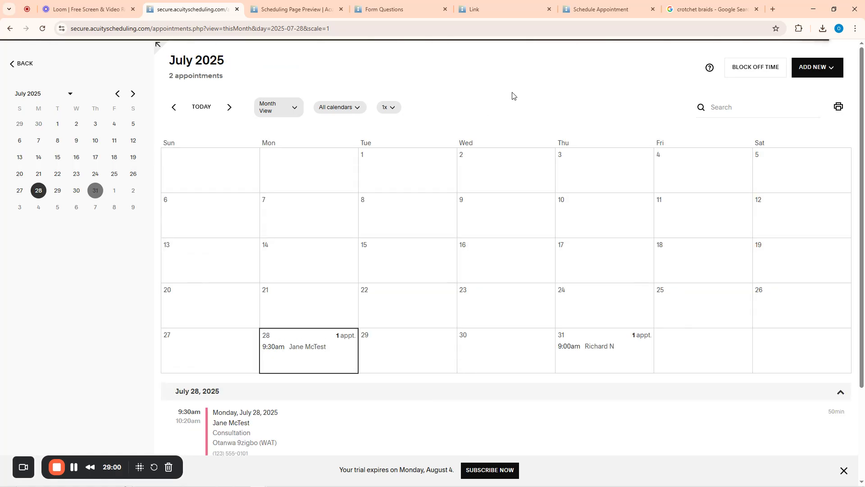
{"action": "scroll", "coordinate": [411, 329], "scroll_direction": "down", "scroll_amount": 3}
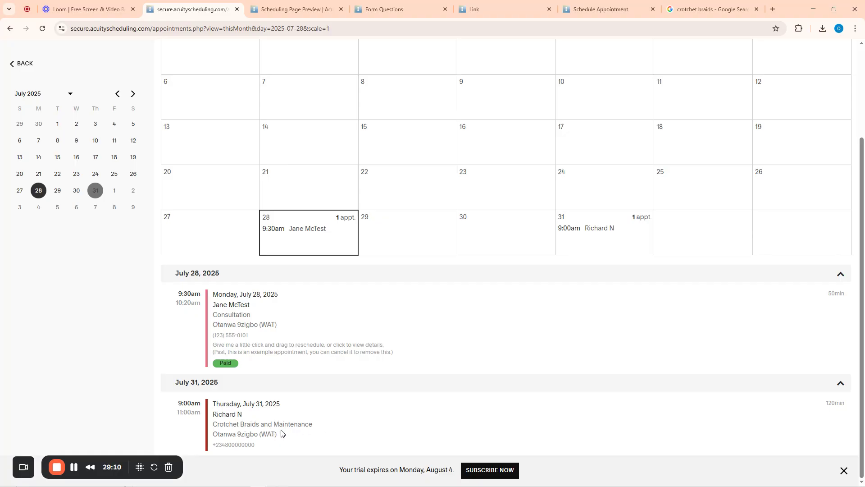
{"action": "scroll", "coordinate": [325, 406], "scroll_direction": "up", "scroll_amount": 3}
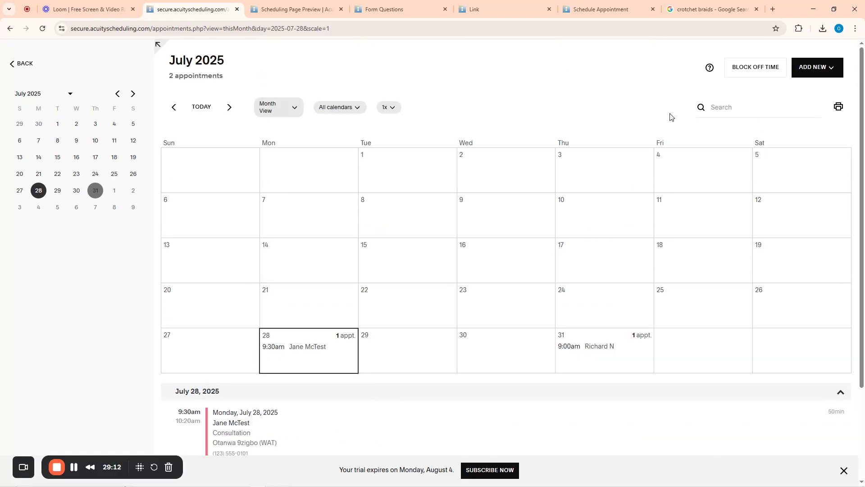
Return home, dismiss the 'You are all set!' popup, and start a new service under Appointment Types
{"action": "left_click", "coordinate": [14, 64]}
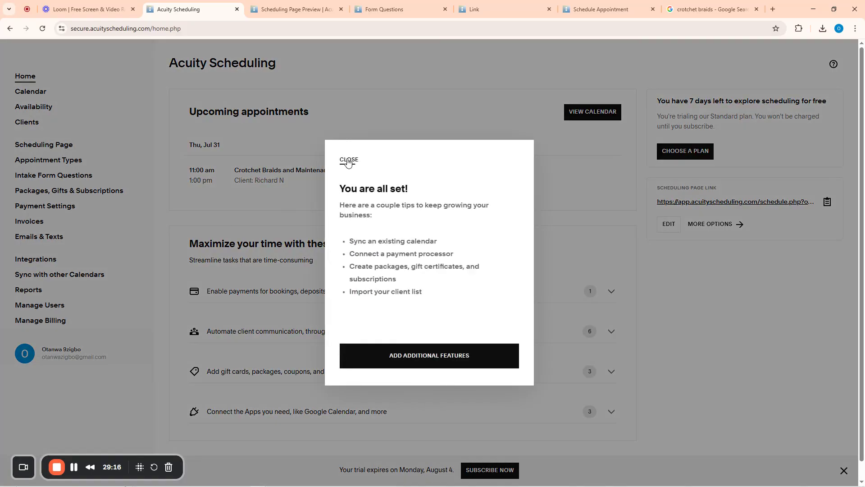
{"action": "left_click", "coordinate": [349, 161]}
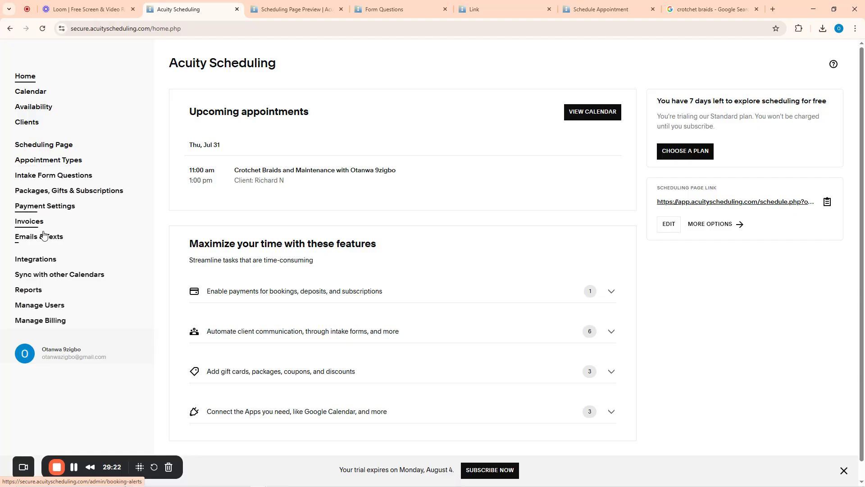
{"action": "left_click", "coordinate": [46, 161]}
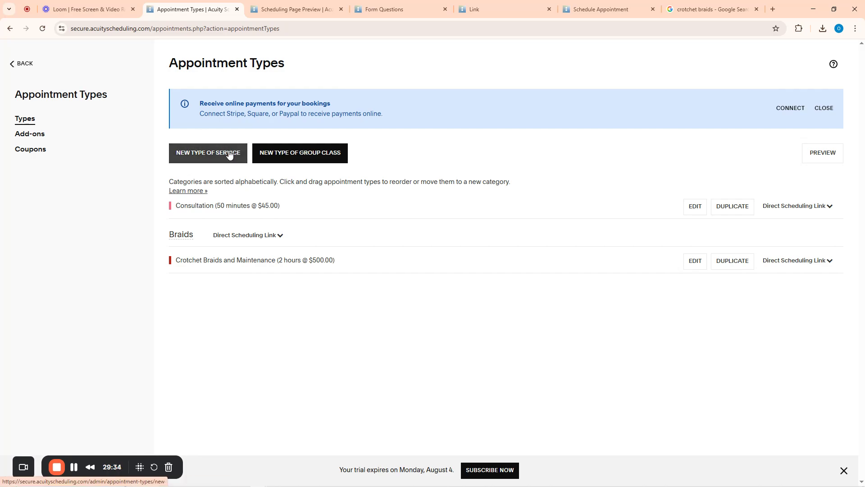
{"action": "left_click", "coordinate": [198, 156]}
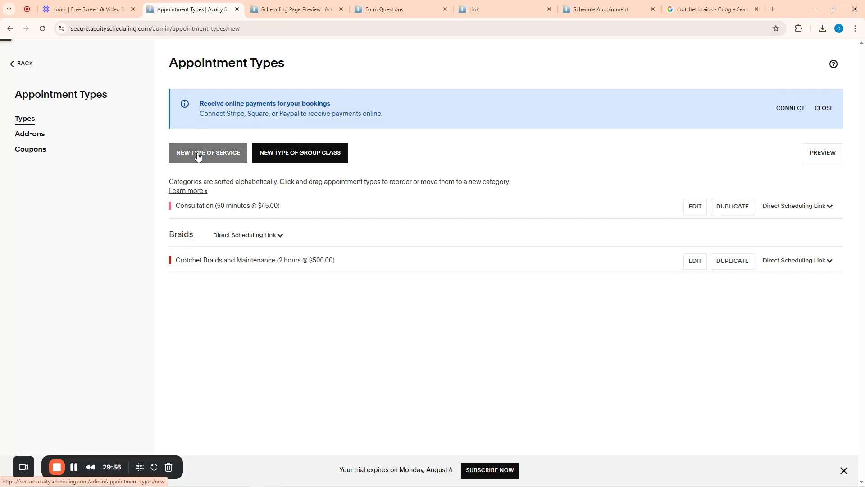
Name the new service Hair Treatment Pro with 150 minutes duration and $750.00 price
{"action": "left_click", "coordinate": [316, 132]}
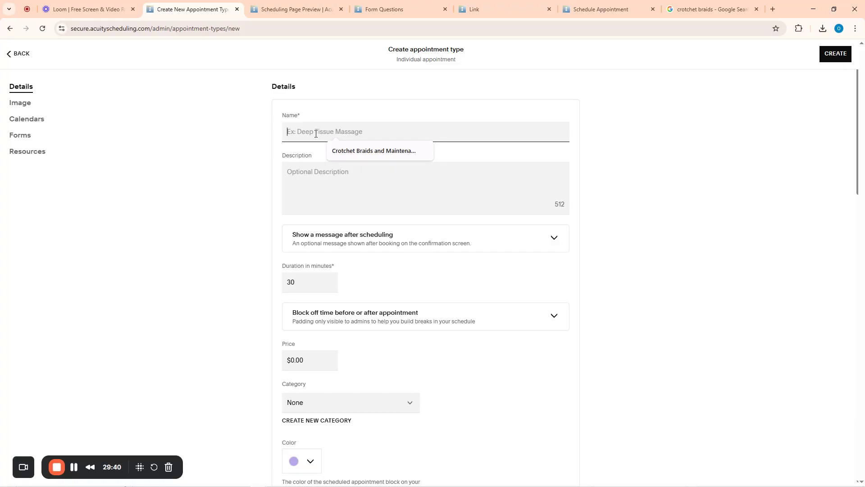
{"action": "type", "text": "Hair Treatment Pro"}
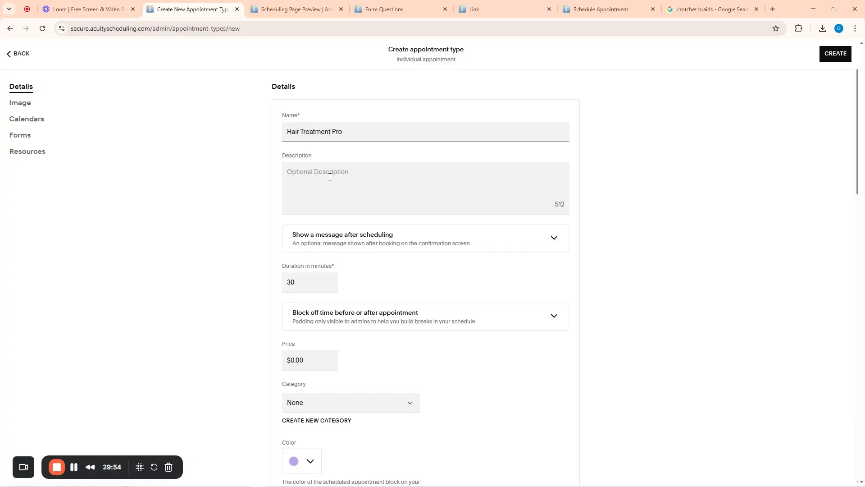
{"action": "scroll", "coordinate": [329, 177], "scroll_direction": "down", "scroll_amount": 1}
{"action": "left_click", "coordinate": [302, 236]}
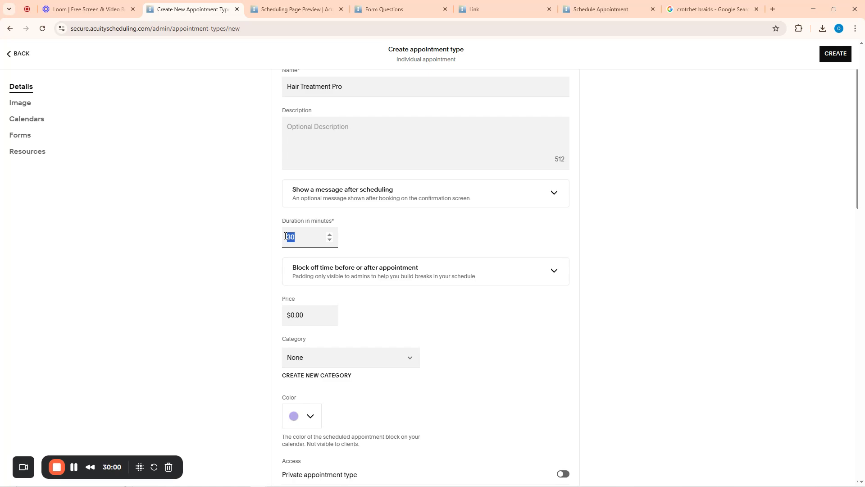
{"action": "type", "text": "150"}
{"action": "left_click", "coordinate": [217, 311]}
{"action": "left_click", "coordinate": [304, 317]}
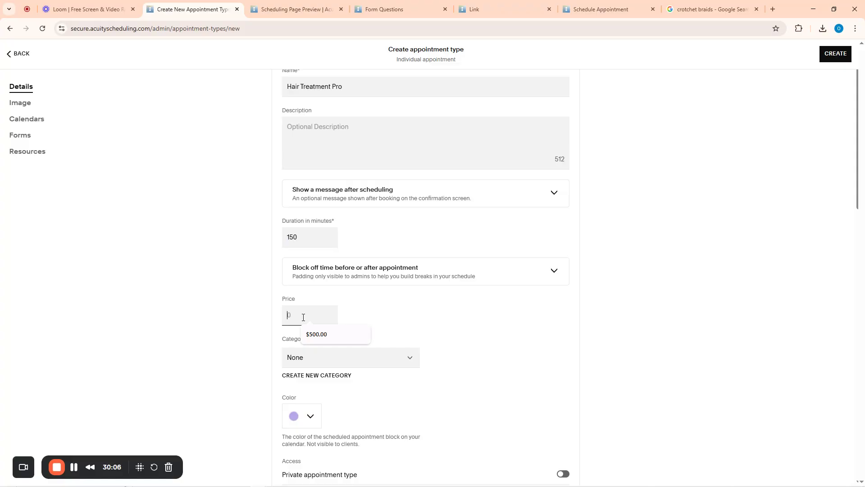
{"action": "type", "text": "750"}
{"action": "left_click", "coordinate": [260, 344]}
Create a new 'Treatment' category and assign it to the service
{"action": "scroll", "coordinate": [359, 265], "scroll_direction": "down", "scroll_amount": 2}
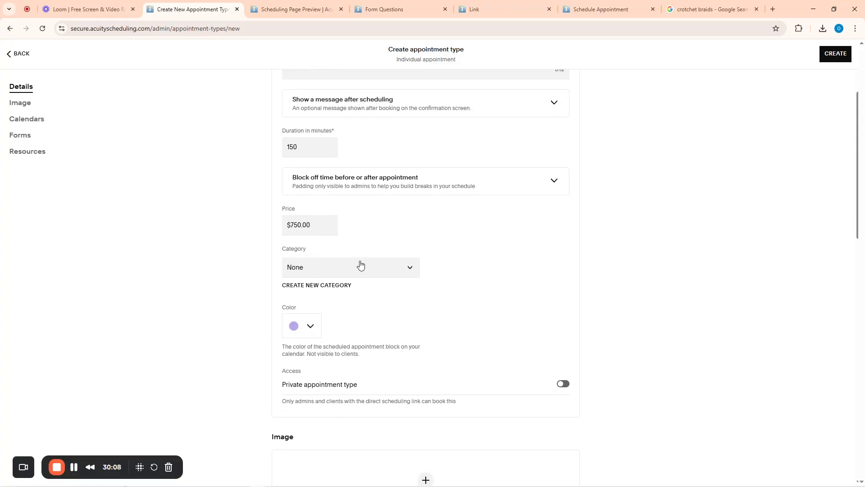
{"action": "left_click", "coordinate": [359, 267]}
{"action": "left_click", "coordinate": [254, 278]}
{"action": "left_click", "coordinate": [310, 285]}
{"action": "left_click", "coordinate": [322, 266]}
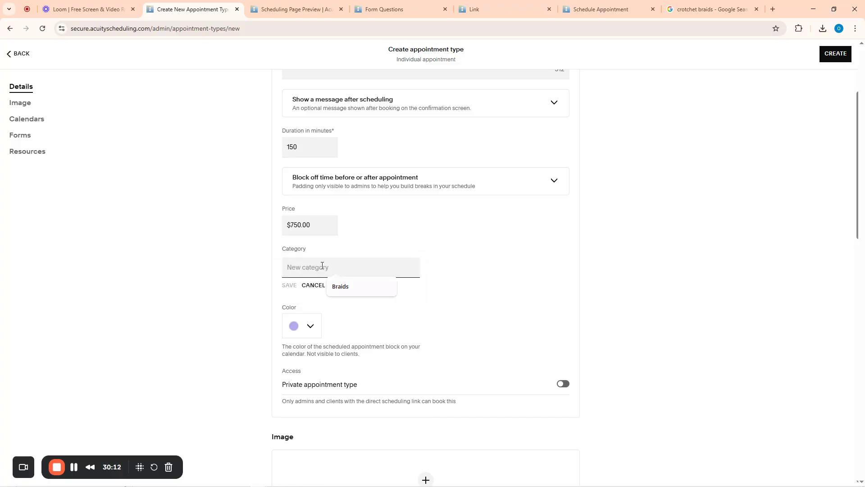
{"action": "type", "text": "Te"}
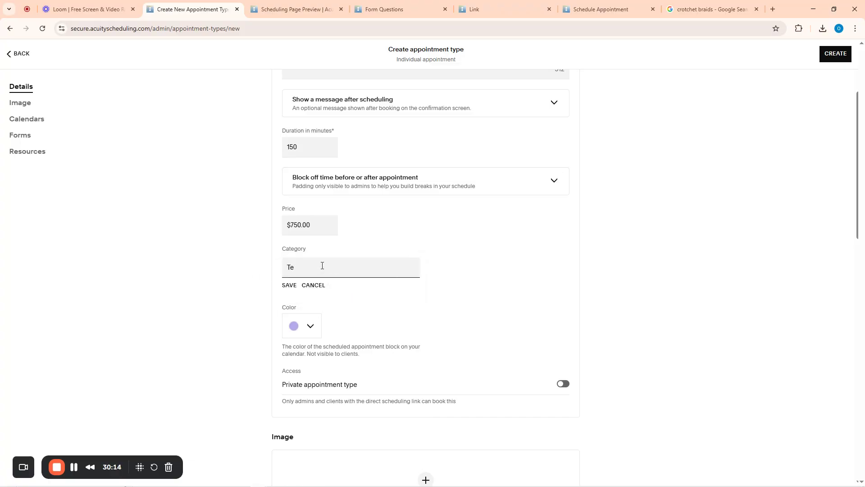
{"action": "type", "text": "eatment"}
{"action": "left_click", "coordinate": [289, 284]}
Pick the blue default colour for Hair Treatment Pro and toggle its private setting
{"action": "scroll", "coordinate": [479, 266], "scroll_direction": "down", "scroll_amount": 4}
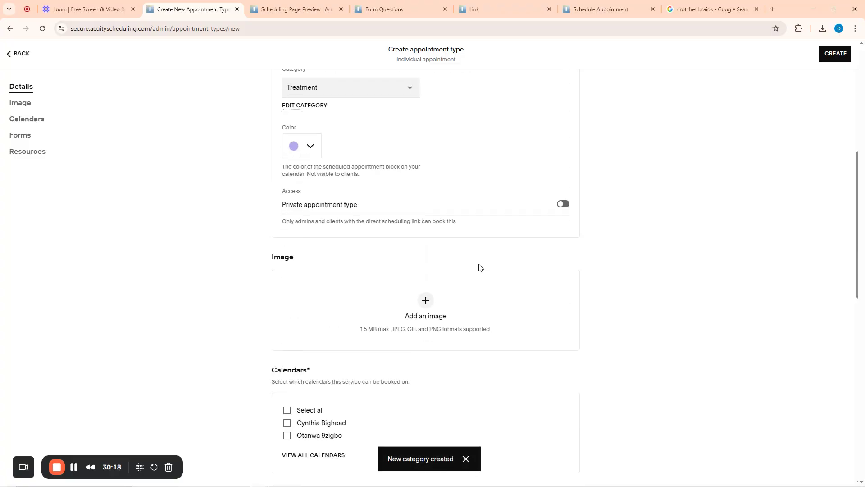
{"action": "left_click", "coordinate": [315, 146]}
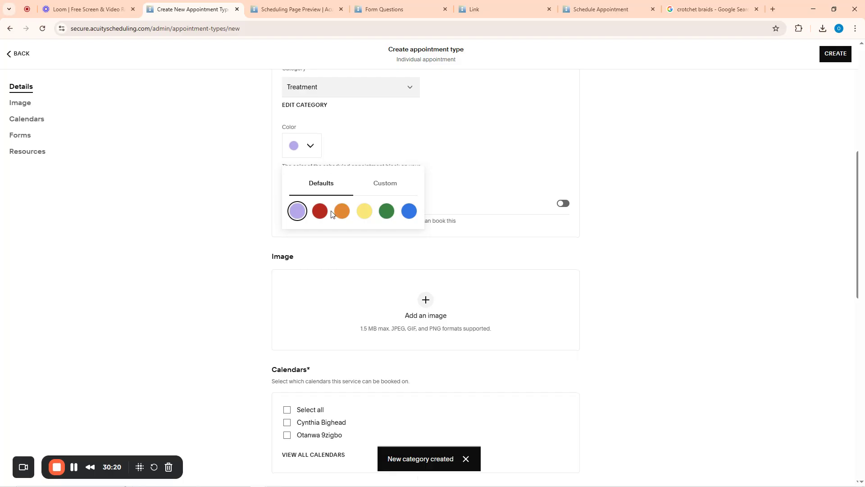
{"action": "left_click", "coordinate": [409, 212]}
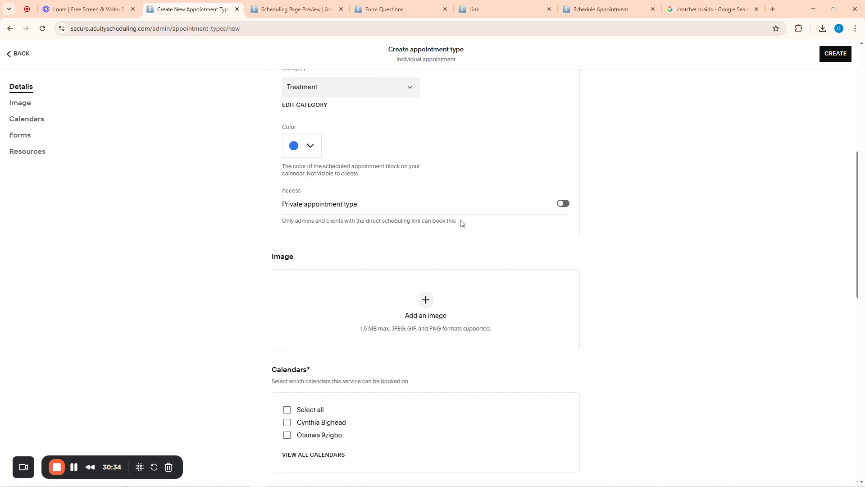
{"action": "left_click", "coordinate": [564, 204]}
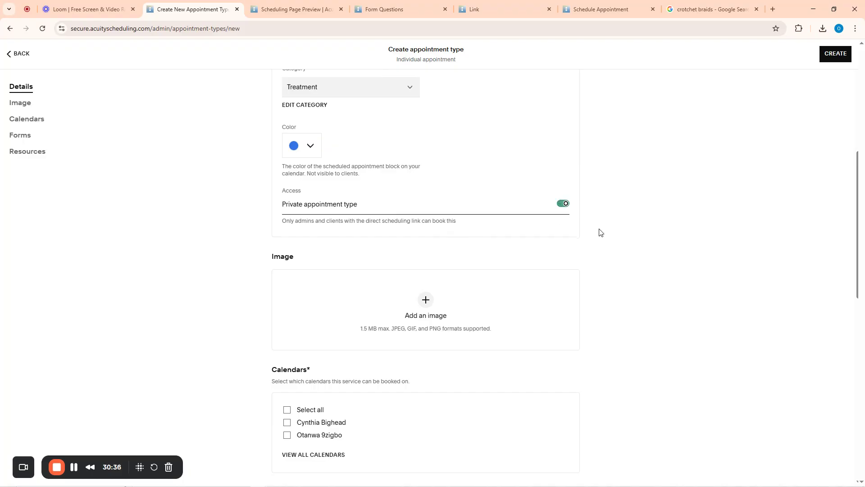
{"action": "scroll", "coordinate": [299, 294], "scroll_direction": "down", "scroll_amount": 5}
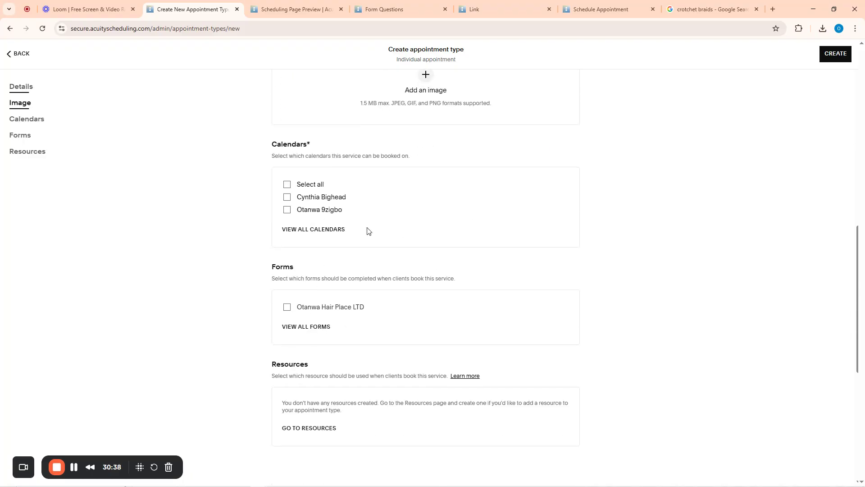
{"action": "scroll", "coordinate": [332, 218], "scroll_direction": "up", "scroll_amount": 3}
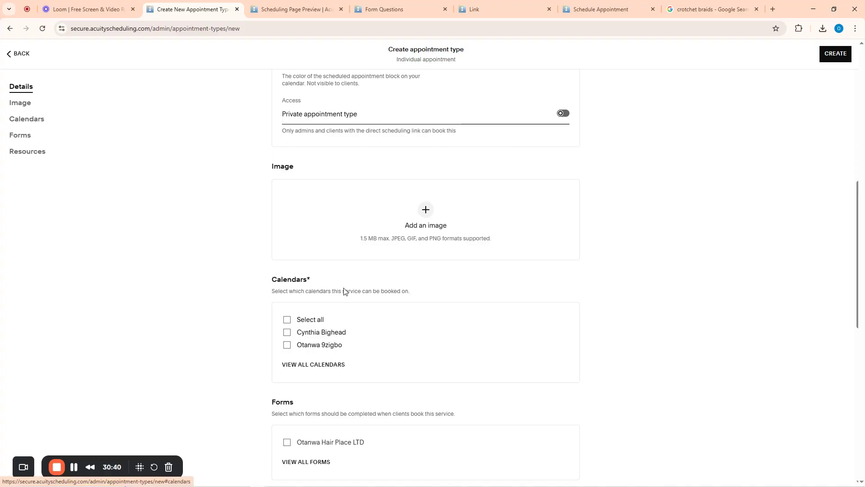
{"action": "scroll", "coordinate": [332, 205], "scroll_direction": "up", "scroll_amount": 8}
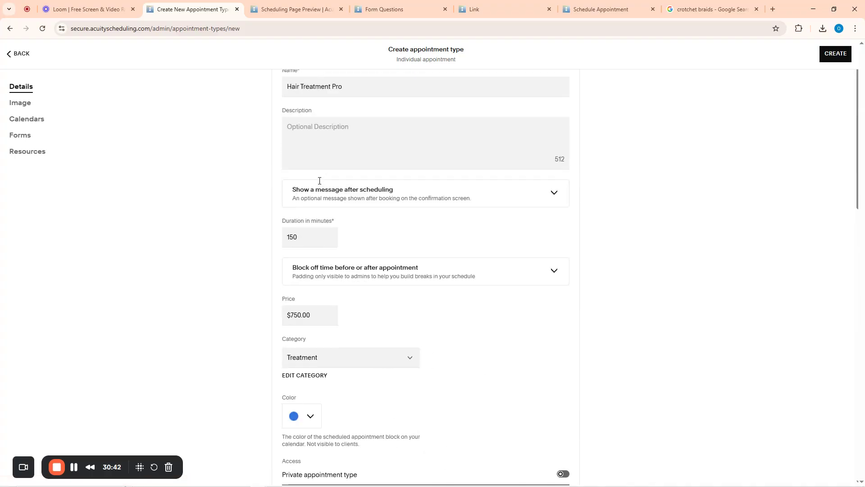
{"action": "scroll", "coordinate": [314, 303], "scroll_direction": "down", "scroll_amount": 10}
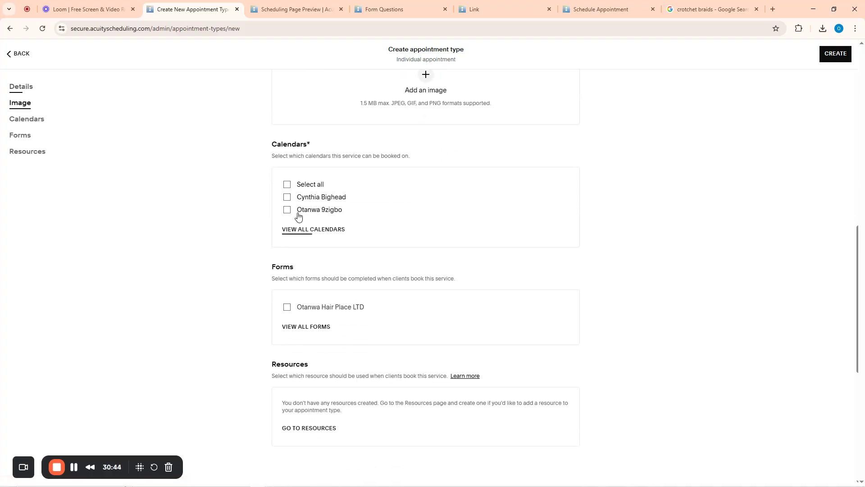
Tick the first staff calendar and the Otanwa Hair Place LTD intake form for Hair Treatment Pro
{"action": "left_click", "coordinate": [287, 198]}
{"action": "scroll", "coordinate": [320, 180], "scroll_direction": "up", "scroll_amount": 8}
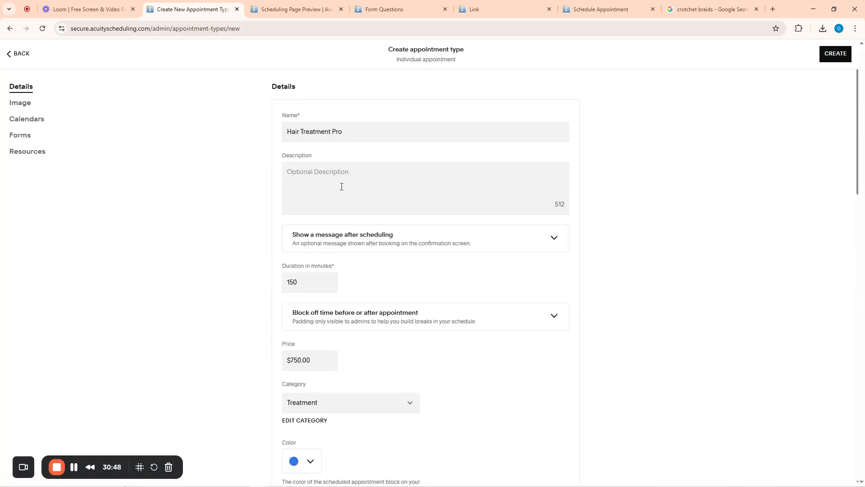
{"action": "scroll", "coordinate": [336, 338], "scroll_direction": "down", "scroll_amount": 10}
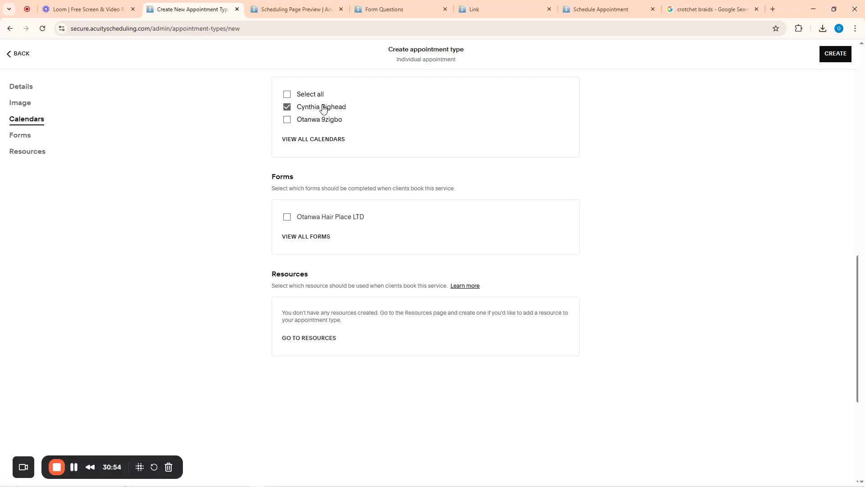
{"action": "left_click", "coordinate": [287, 218]}
{"action": "scroll", "coordinate": [595, 277], "scroll_direction": "up", "scroll_amount": 10}
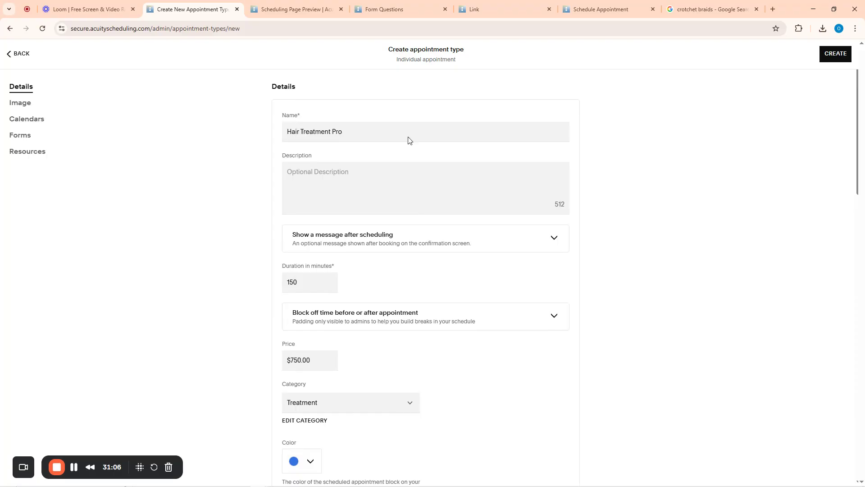
{"action": "scroll", "coordinate": [388, 272], "scroll_direction": "down", "scroll_amount": 1}
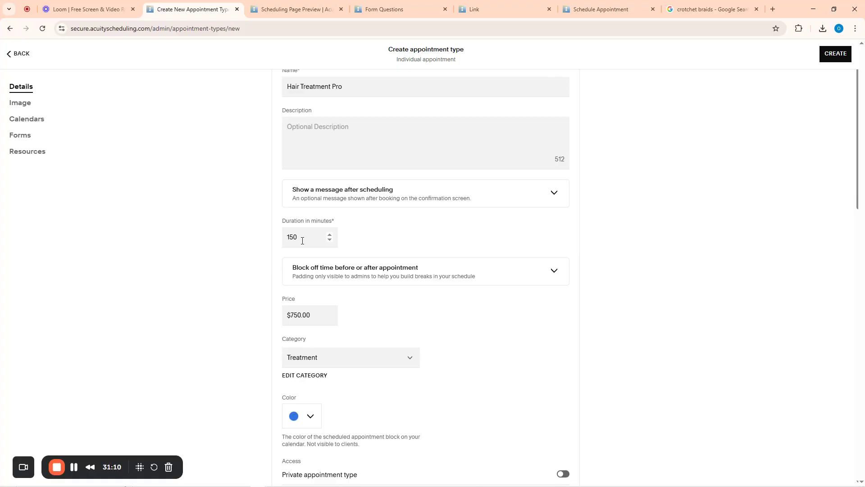
{"action": "scroll", "coordinate": [349, 241], "scroll_direction": "down", "scroll_amount": 3}
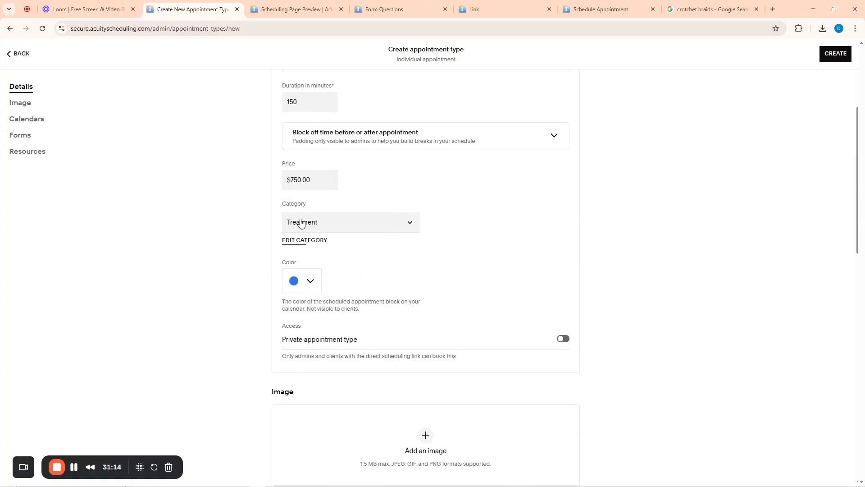
{"action": "scroll", "coordinate": [322, 259], "scroll_direction": "down", "scroll_amount": 7}
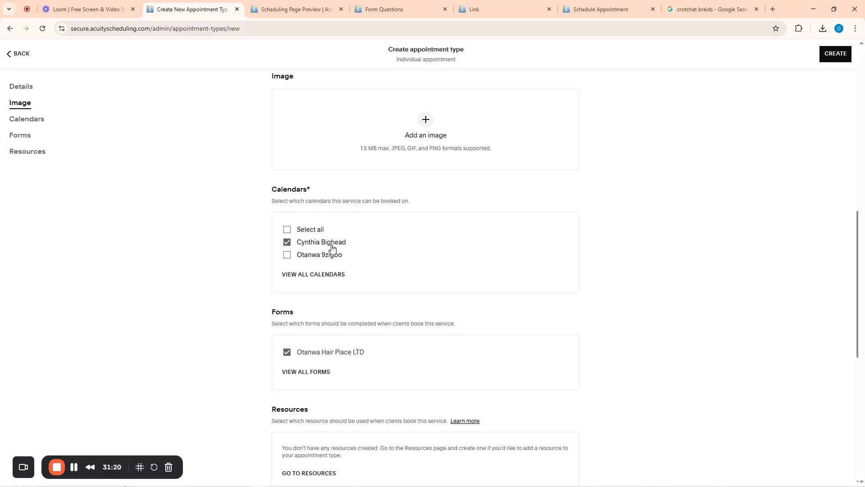
{"action": "scroll", "coordinate": [412, 250], "scroll_direction": "up", "scroll_amount": 6}
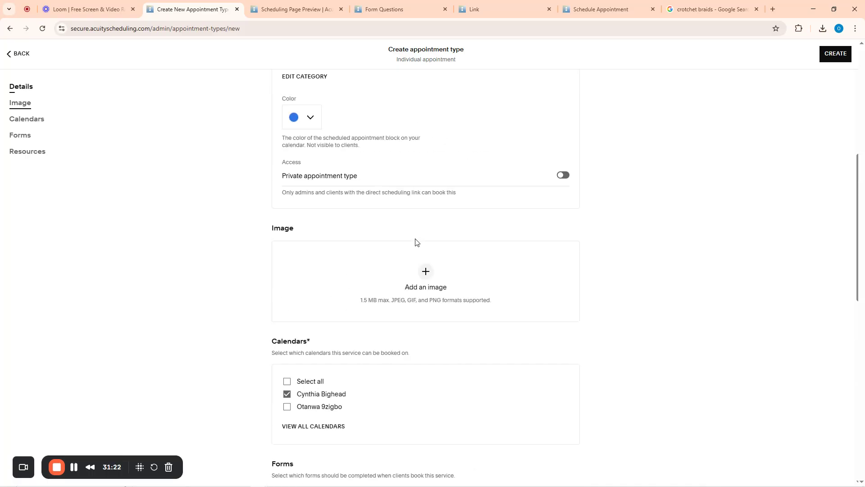
{"action": "scroll", "coordinate": [412, 252], "scroll_direction": "down", "scroll_amount": 4}
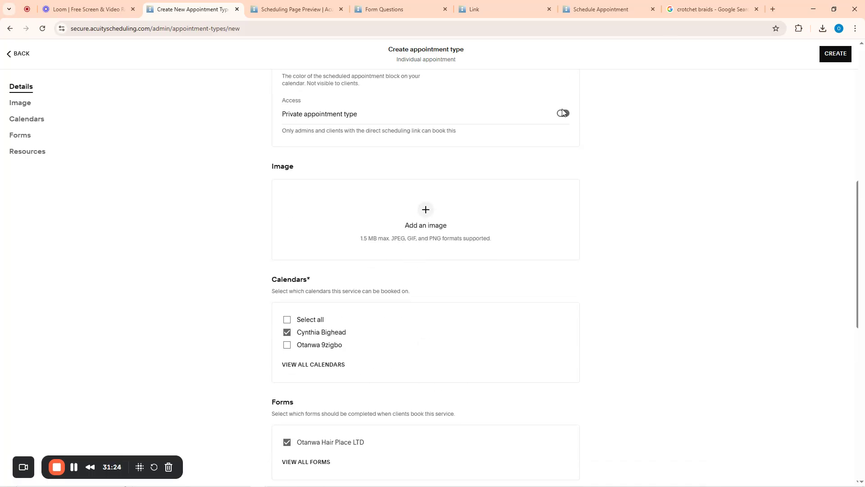
Search Google Images for 'hair treatment' and save the salon hair-washing photo to the Desktop
{"action": "left_click", "coordinate": [706, 6]}
{"action": "scroll", "coordinate": [127, 74], "scroll_direction": "up", "scroll_amount": 5}
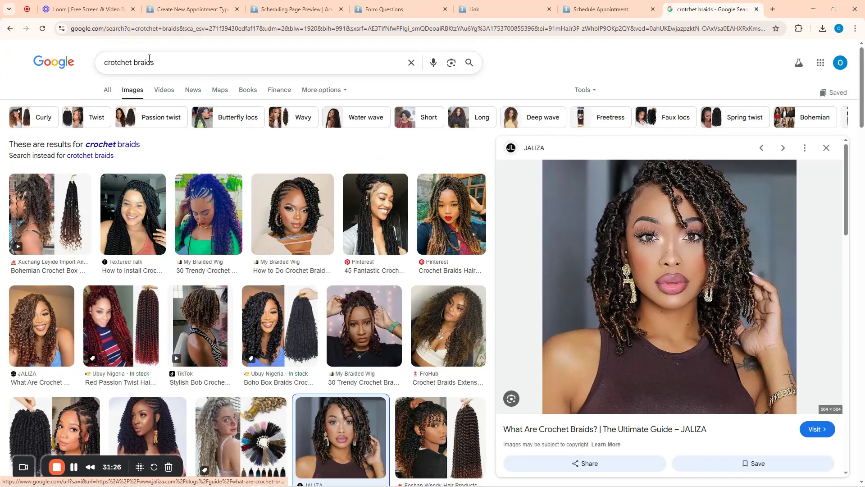
{"action": "left_click_drag", "start_coordinate": [154, 62], "coordinate": [103, 68]}
{"action": "type", "text": "hair "}
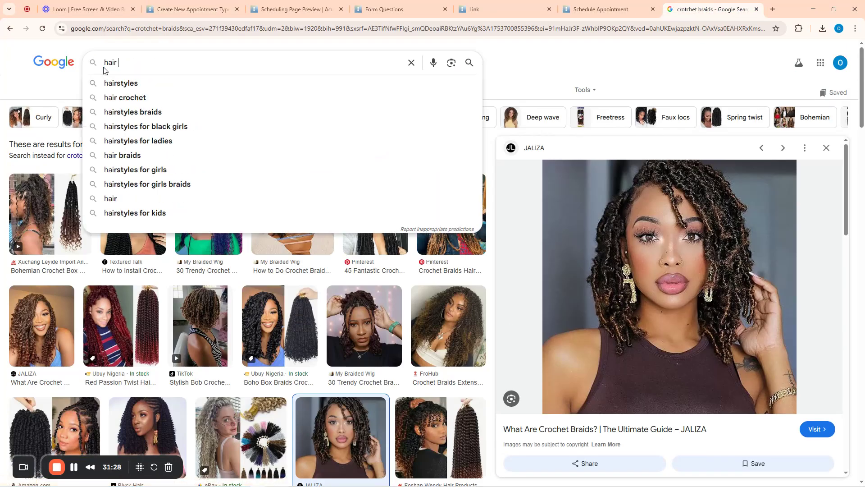
{"action": "type", "text": "tre"}
{"action": "key", "text": "BackSpace"}
{"action": "type", "text": "reat"}
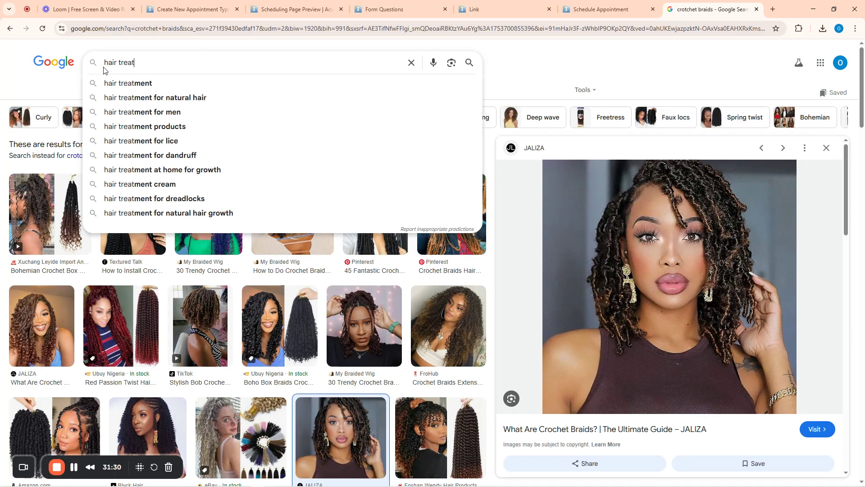
{"action": "type", "text": "met"}
{"action": "type", "text": "nt"}
{"action": "key", "text": "Return"}
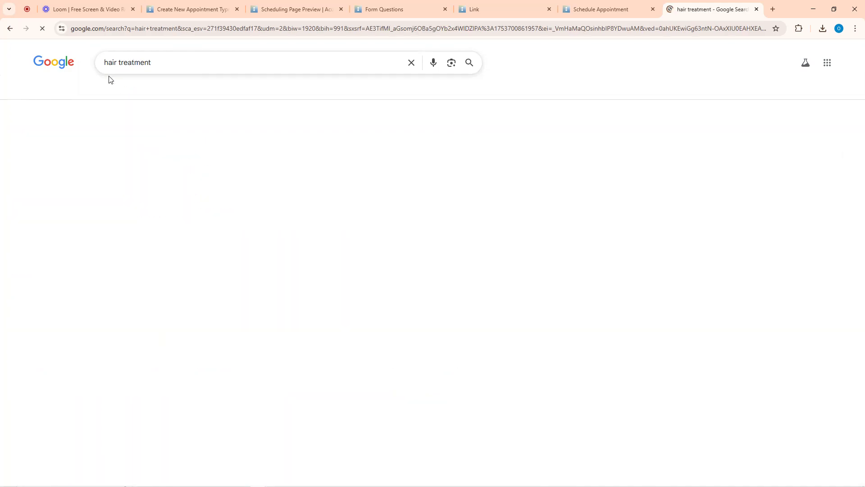
{"action": "left_click", "coordinate": [309, 176]}
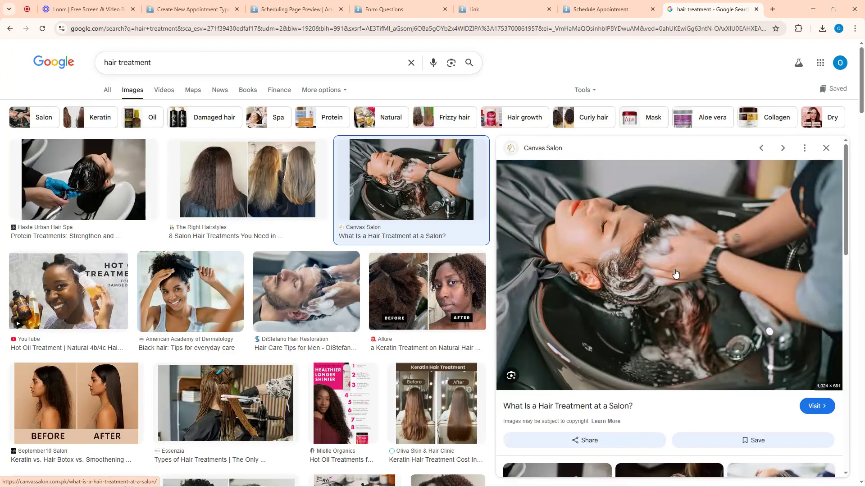
{"action": "right_click", "coordinate": [654, 261]}
{"action": "left_click", "coordinate": [696, 399]}
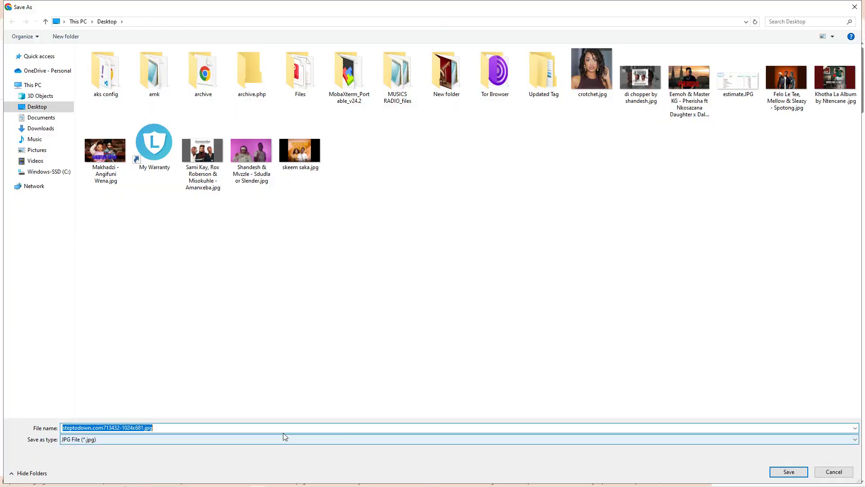
{"action": "left_click", "coordinate": [788, 472]}
Attach the downloaded photo as the service image and create the Hair Treatment Pro appointment type
{"action": "left_click", "coordinate": [433, 7]}
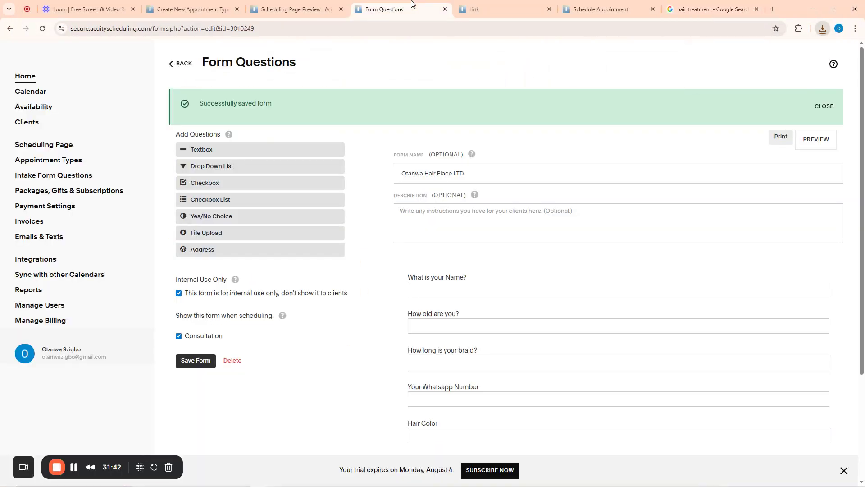
{"action": "left_click", "coordinate": [484, 4]}
{"action": "left_click", "coordinate": [575, 3]}
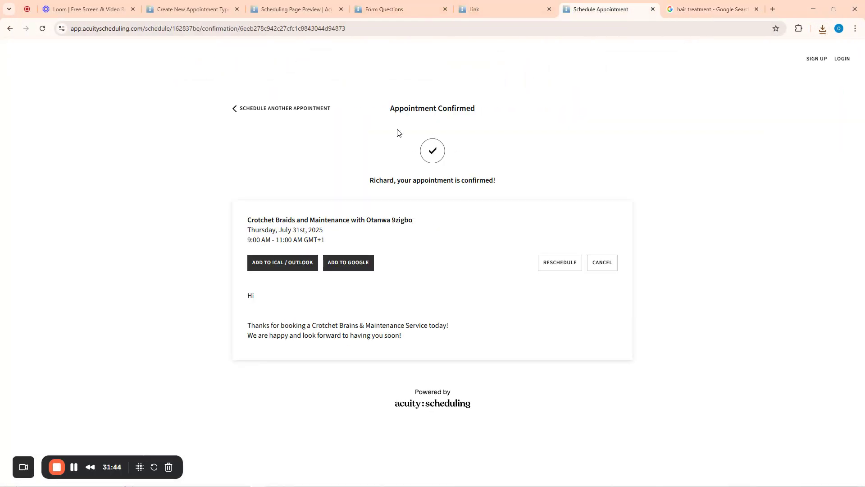
{"action": "left_click", "coordinate": [175, 5]}
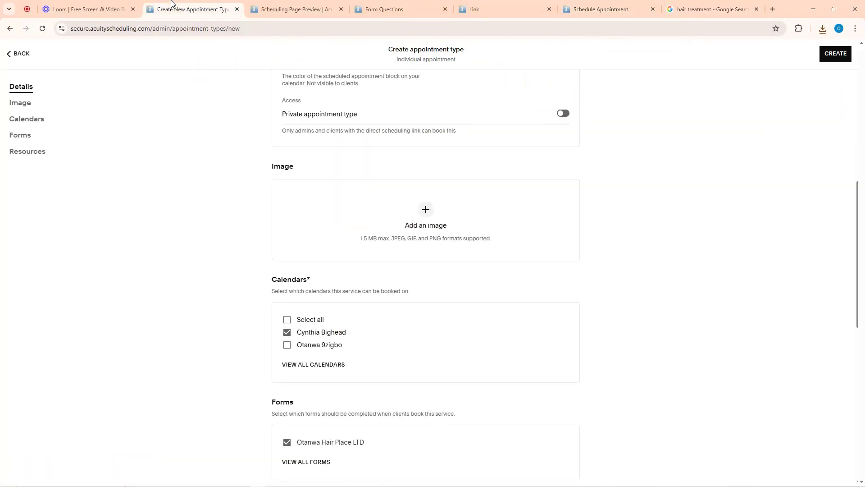
{"action": "left_click", "coordinate": [426, 211]}
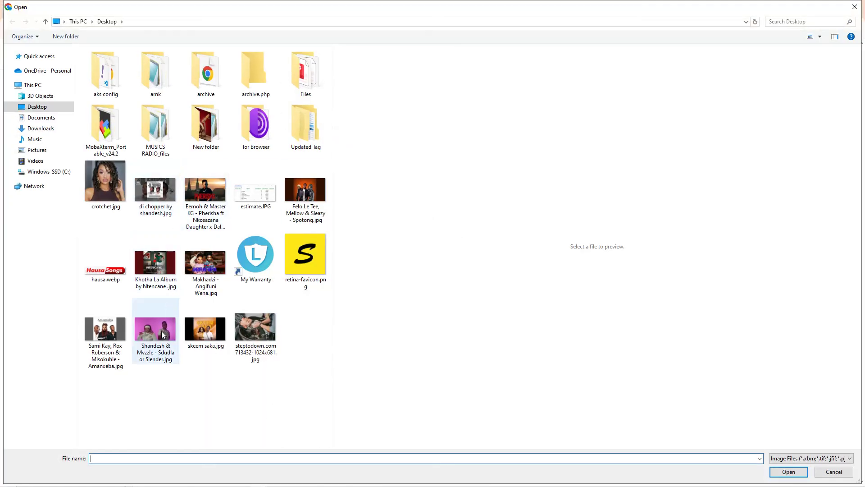
{"action": "left_click", "coordinate": [255, 328]}
{"action": "left_click", "coordinate": [783, 472]}
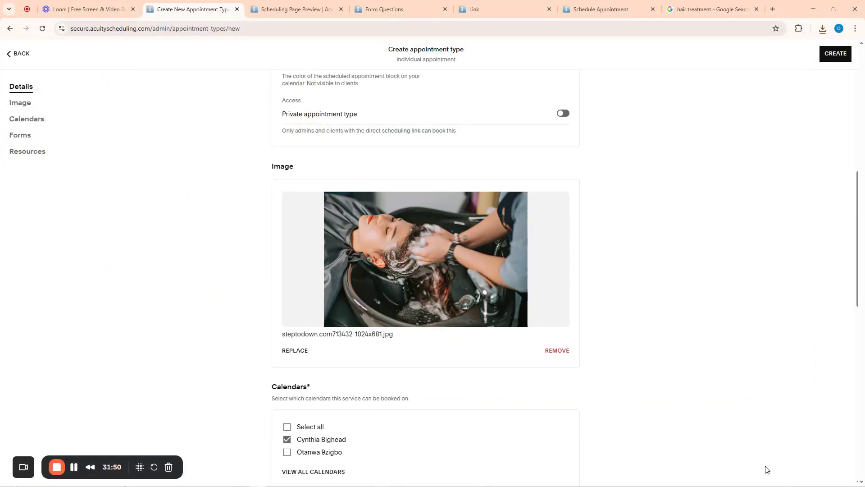
{"action": "left_click", "coordinate": [833, 55]}
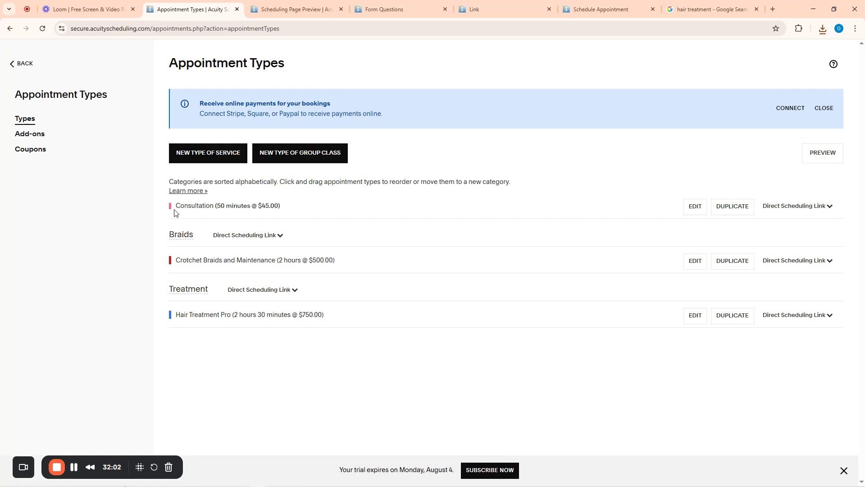
Reveal Consultation's Direct Scheduling Link URL, then begin a new type of service
{"action": "left_click", "coordinate": [778, 207]}
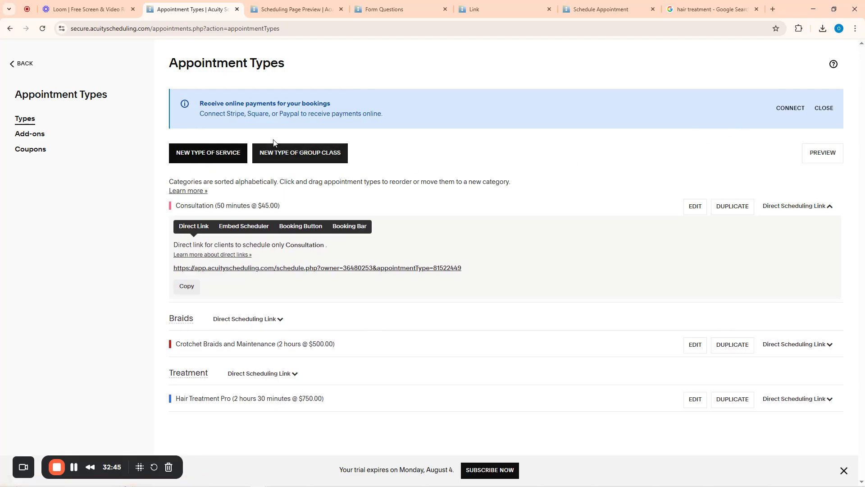
{"action": "left_click", "coordinate": [204, 156]}
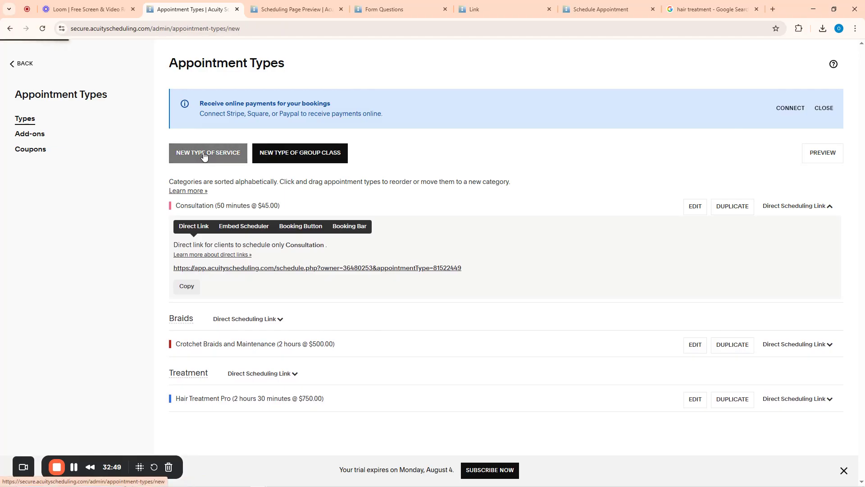
Name the service 'Hair Coloring (Dye)' and describe it as 'Color your hair, trendy styles available'
{"action": "left_click", "coordinate": [316, 133]}
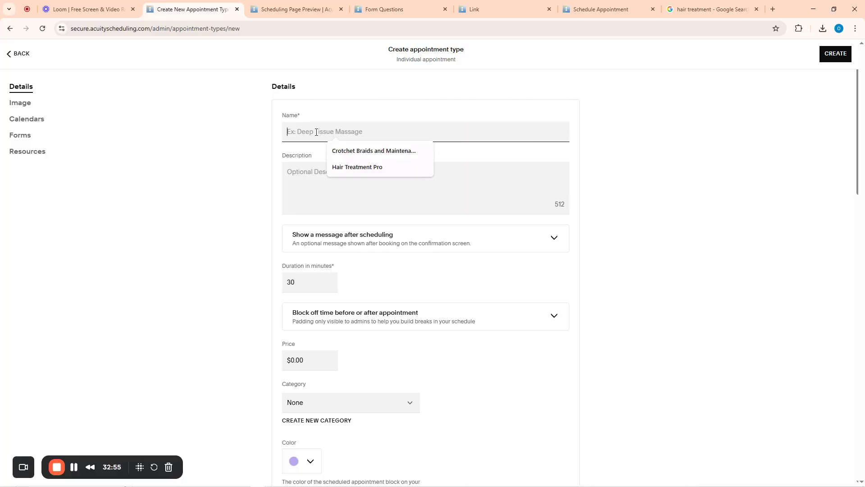
{"action": "type", "text": "Hair"}
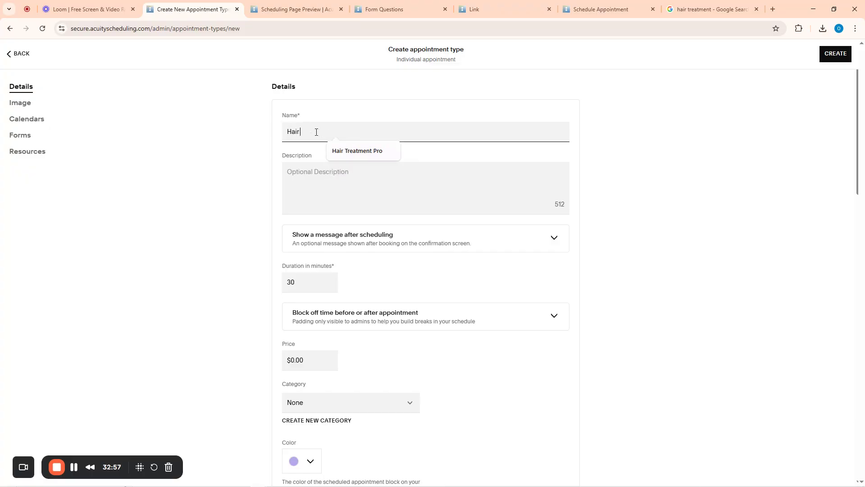
{"action": "type", "text": " Tr"}
{"action": "key", "text": "ctrl+a"}
{"action": "key", "text": "BackSpace"}
{"action": "type", "text": "Hair Col"}
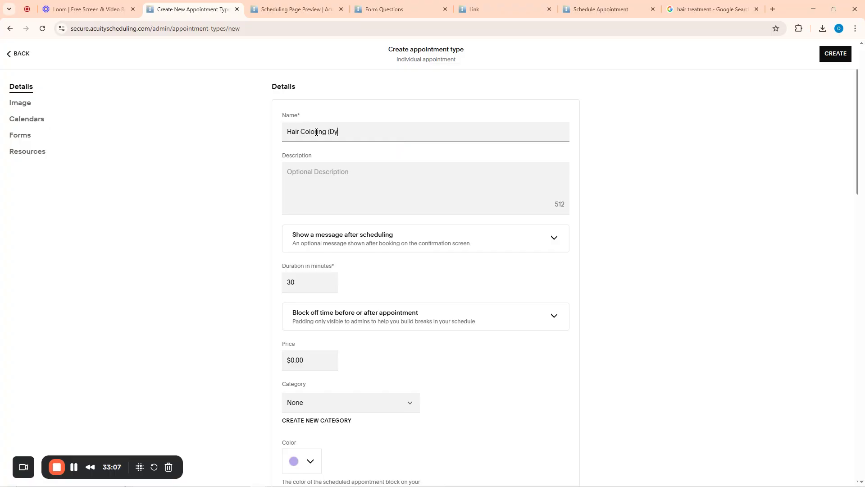
{"action": "left_click", "coordinate": [335, 178]}
{"action": "type", "text": "C"}
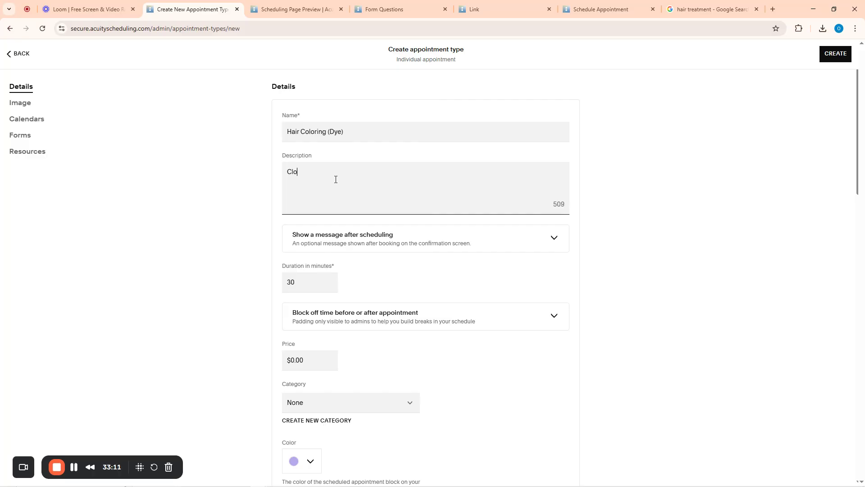
{"action": "type", "text": "olor your hair, trendy styles available!"}
Set the duration to 60 minutes and the price to $110.00
{"action": "scroll", "coordinate": [306, 248], "scroll_direction": "down", "scroll_amount": 1}
{"action": "left_click", "coordinate": [295, 238]}
{"action": "left_click_drag", "start_coordinate": [295, 237], "coordinate": [283, 238]}
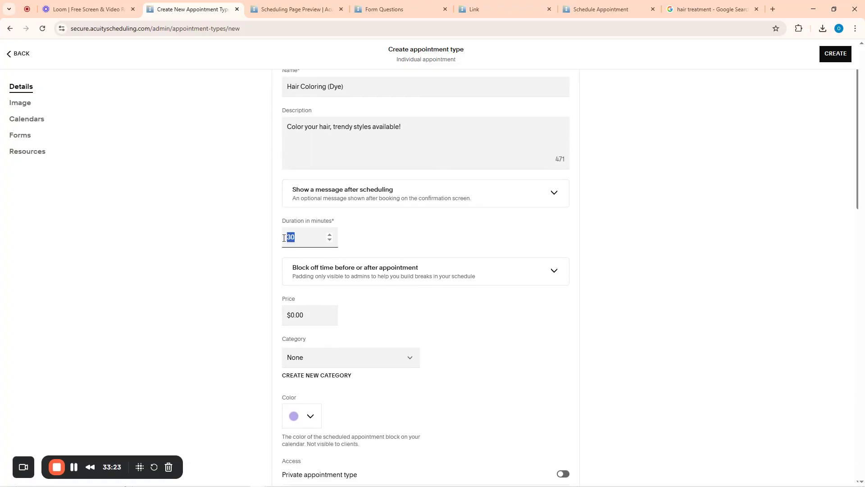
{"action": "scroll", "coordinate": [280, 246], "scroll_direction": "down", "scroll_amount": 4}
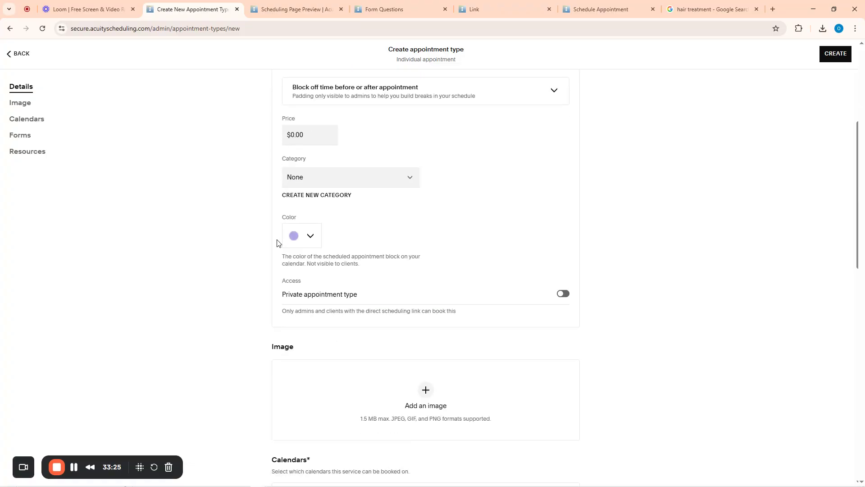
{"action": "scroll", "coordinate": [316, 260], "scroll_direction": "up", "scroll_amount": 3}
{"action": "left_click", "coordinate": [307, 267]}
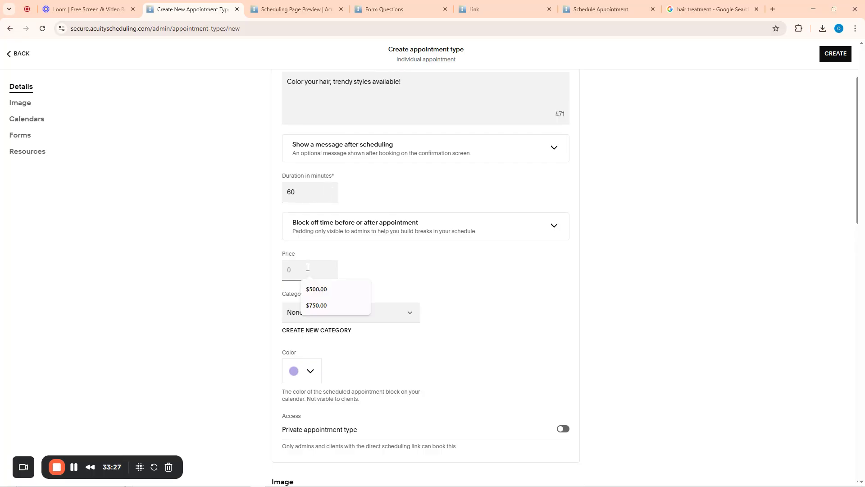
{"action": "type", "text": "110"}
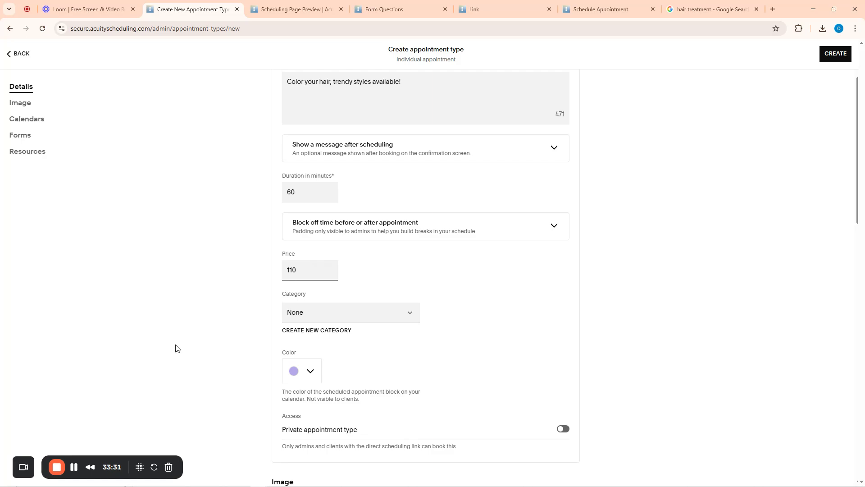
{"action": "left_click", "coordinate": [176, 349]}
File the service under the Treatment category with a green calendar colour
{"action": "left_click", "coordinate": [323, 316]}
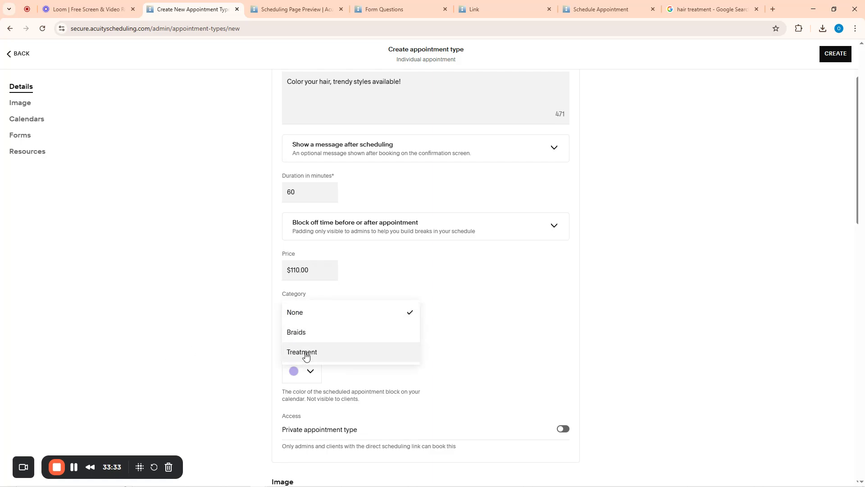
{"action": "left_click", "coordinate": [305, 354]}
{"action": "scroll", "coordinate": [522, 301], "scroll_direction": "down", "scroll_amount": 4}
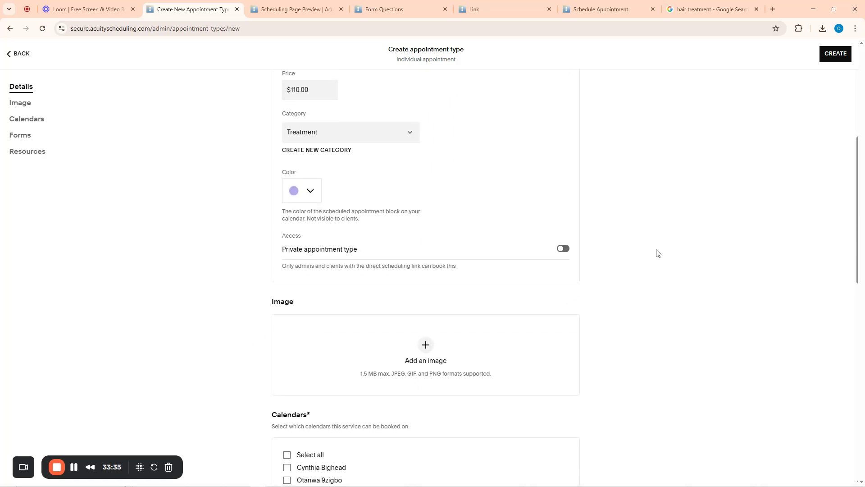
{"action": "left_click", "coordinate": [310, 192]}
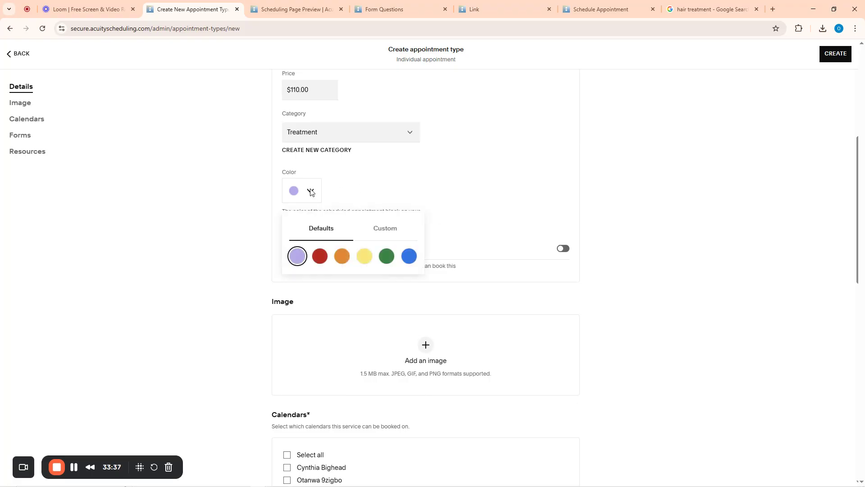
{"action": "left_click", "coordinate": [386, 256]}
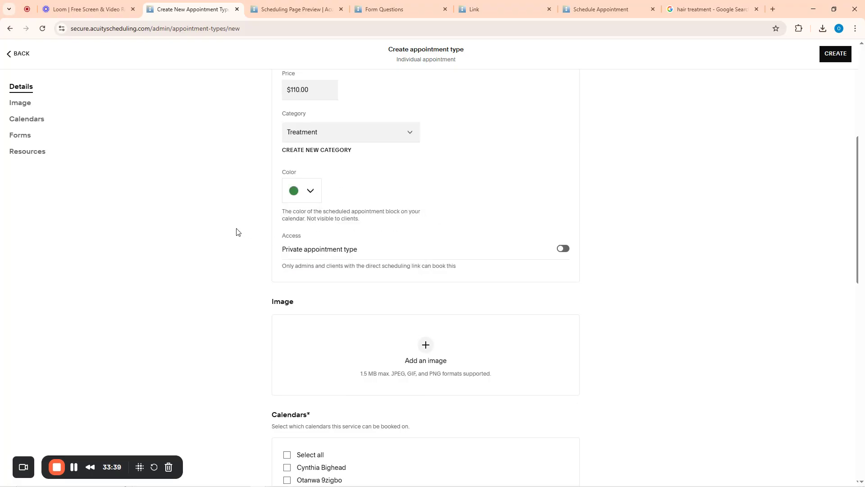
Change the Google Images search from 'hair treatment' to 'hair dye'
{"action": "scroll", "coordinate": [241, 233], "scroll_direction": "down", "scroll_amount": 4}
{"action": "left_click", "coordinate": [709, 9]}
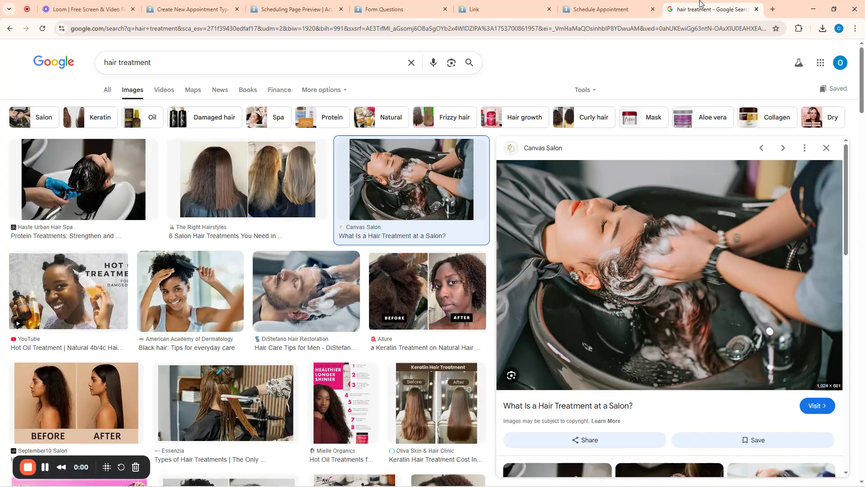
{"action": "left_click_drag", "start_coordinate": [151, 64], "coordinate": [118, 66]}
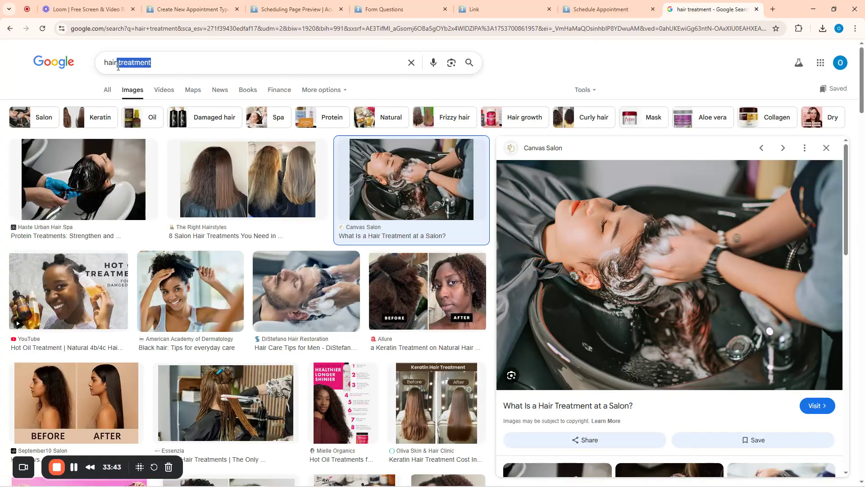
{"action": "type", "text": "ye"}
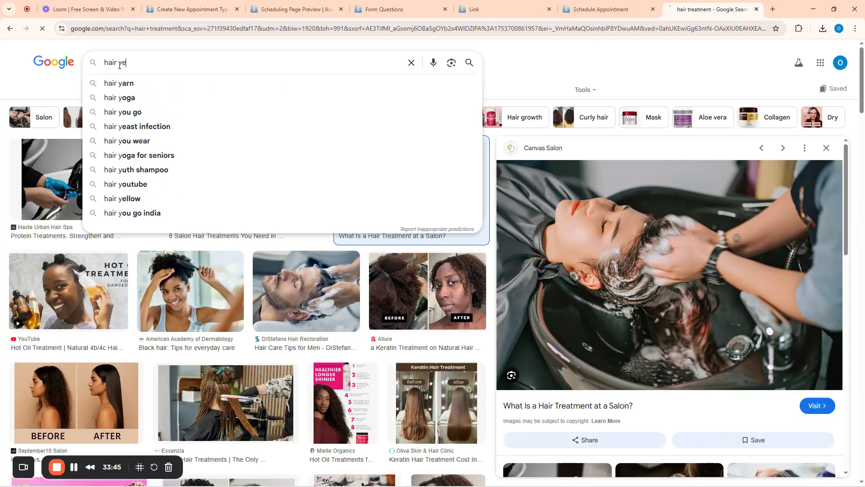
{"action": "key", "text": "Return"}
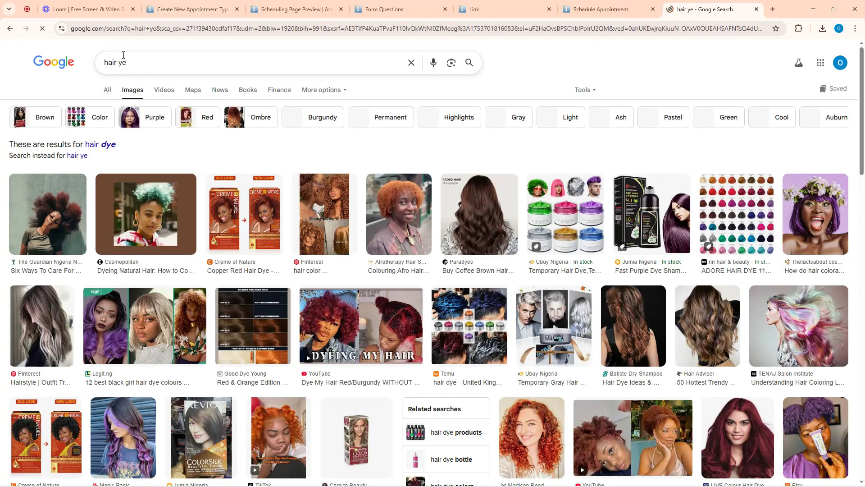
{"action": "left_click", "coordinate": [121, 62]}
{"action": "type", "text": "d"}
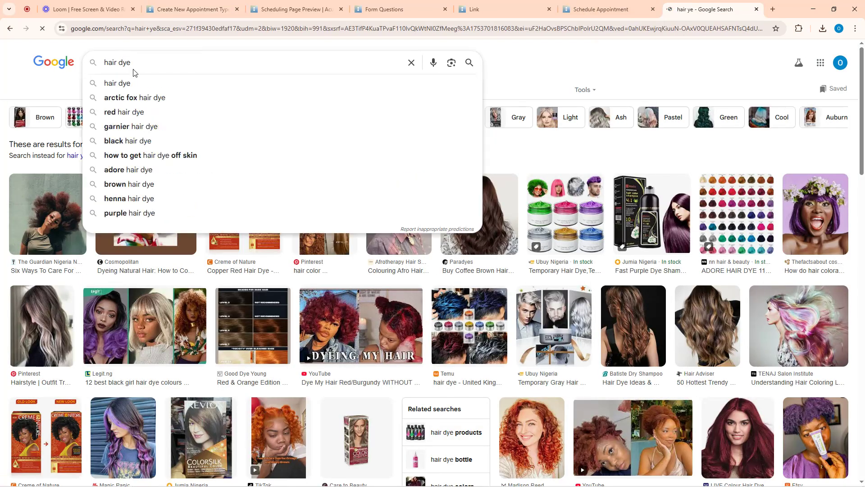
{"action": "key", "text": "Return"}
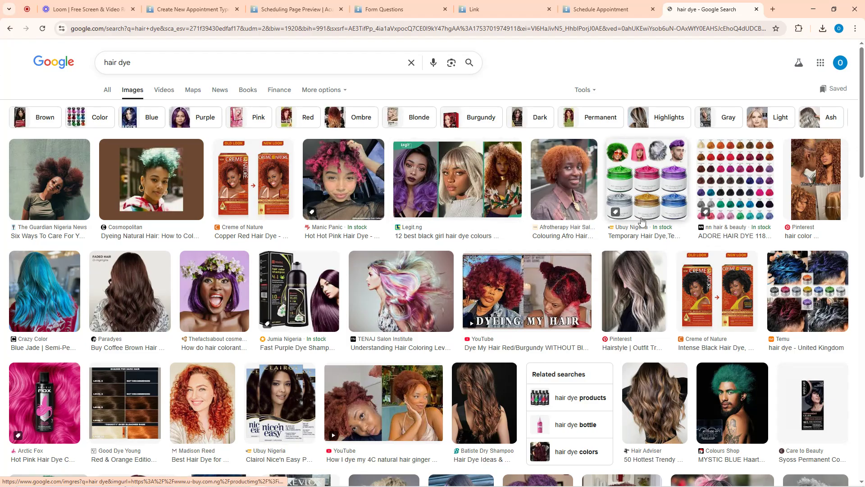
{"action": "scroll", "coordinate": [234, 289], "scroll_direction": "down", "scroll_amount": 4}
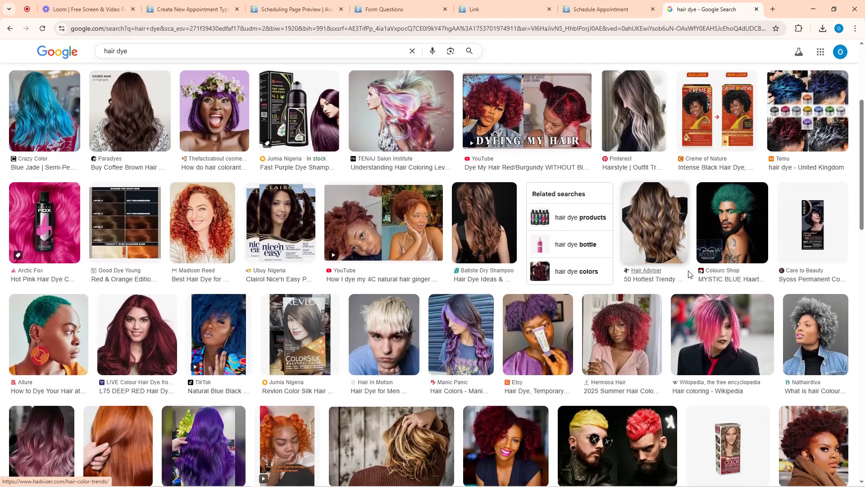
{"action": "scroll", "coordinate": [496, 288], "scroll_direction": "down", "scroll_amount": 5}
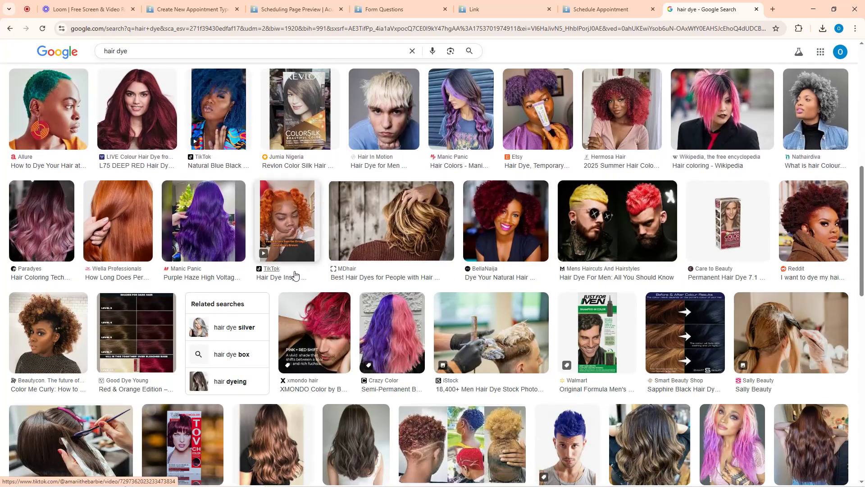
{"action": "left_click", "coordinate": [485, 336]}
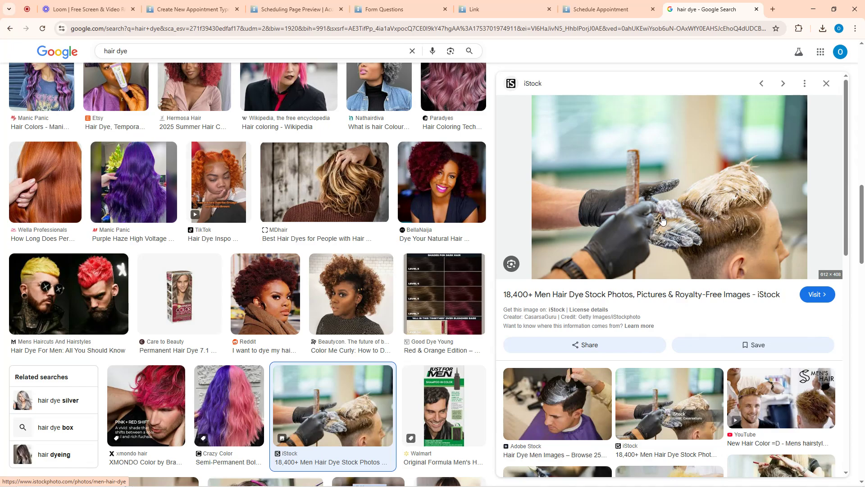
{"action": "scroll", "coordinate": [661, 221], "scroll_direction": "down", "scroll_amount": 4}
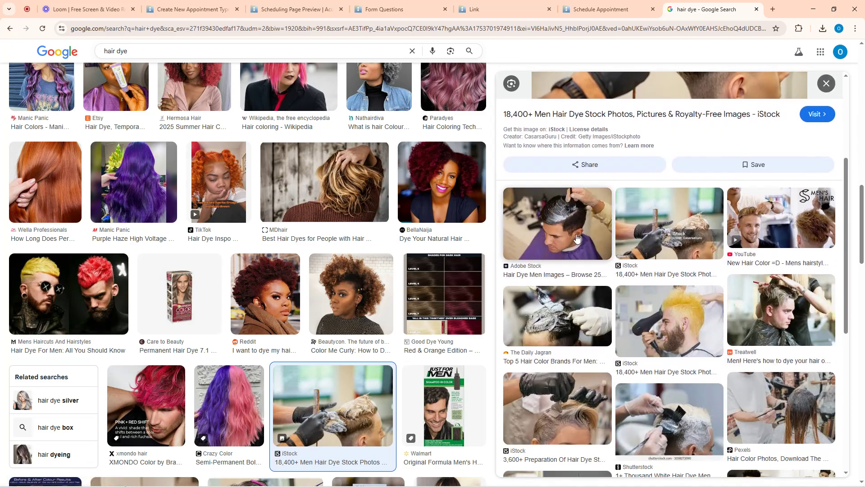
{"action": "left_click", "coordinate": [562, 225]}
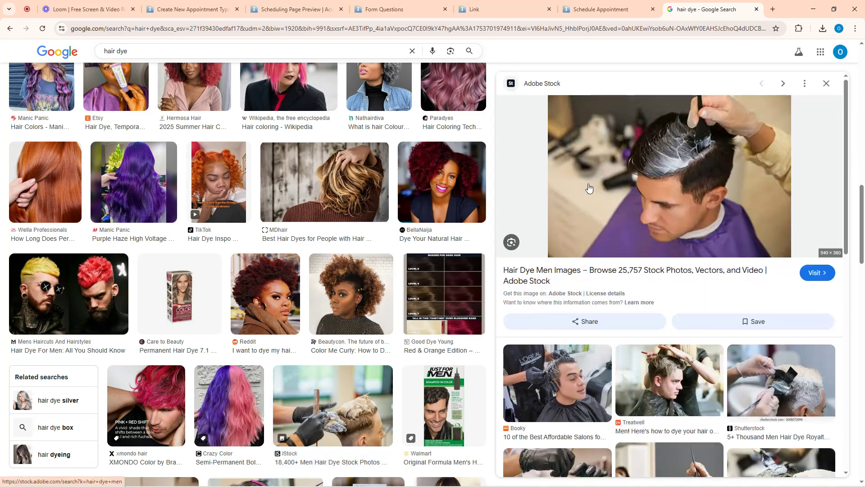
{"action": "left_click", "coordinate": [558, 383]}
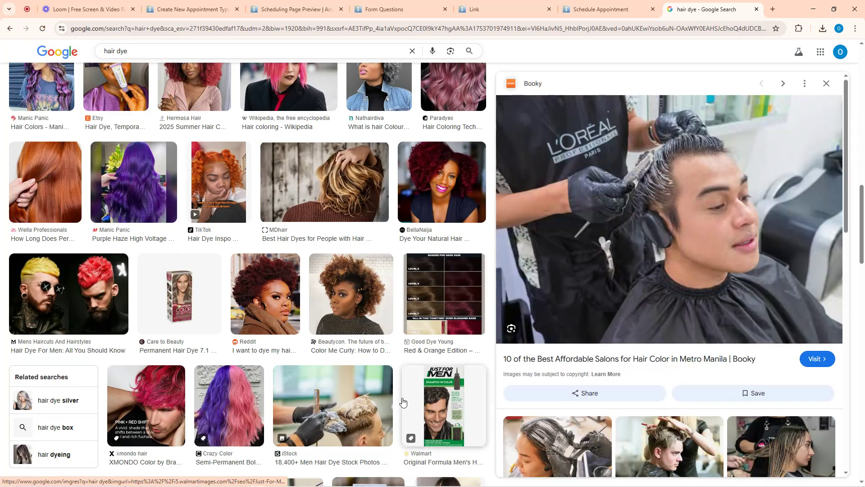
{"action": "left_click", "coordinate": [388, 391]}
{"action": "scroll", "coordinate": [624, 311], "scroll_direction": "down", "scroll_amount": 3}
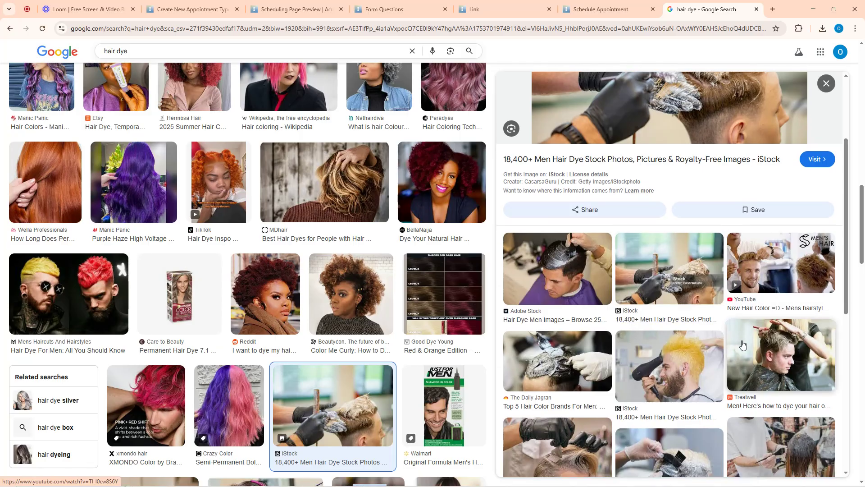
{"action": "scroll", "coordinate": [631, 380], "scroll_direction": "down", "scroll_amount": 4}
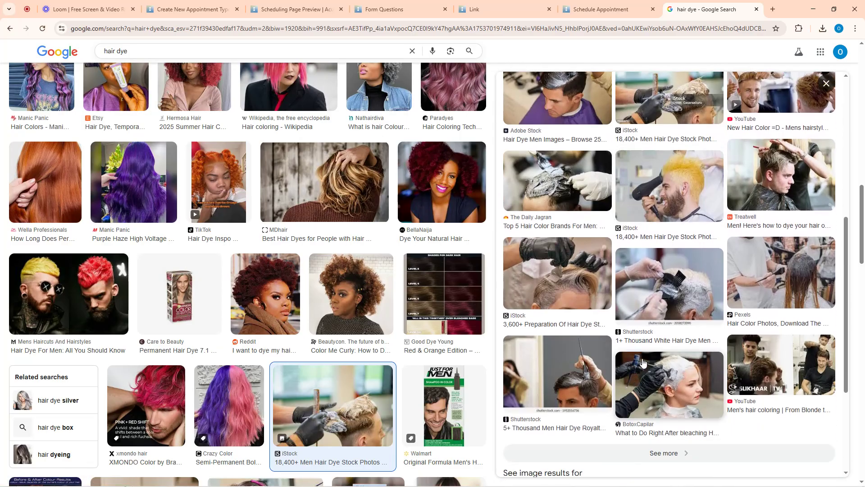
{"action": "scroll", "coordinate": [601, 353], "scroll_direction": "up", "scroll_amount": 7}
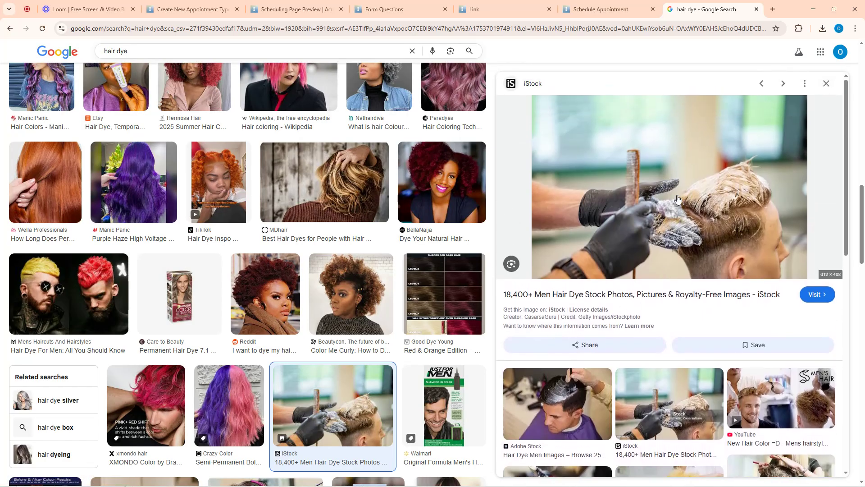
{"action": "right_click", "coordinate": [676, 197]}
{"action": "left_click", "coordinate": [717, 332]}
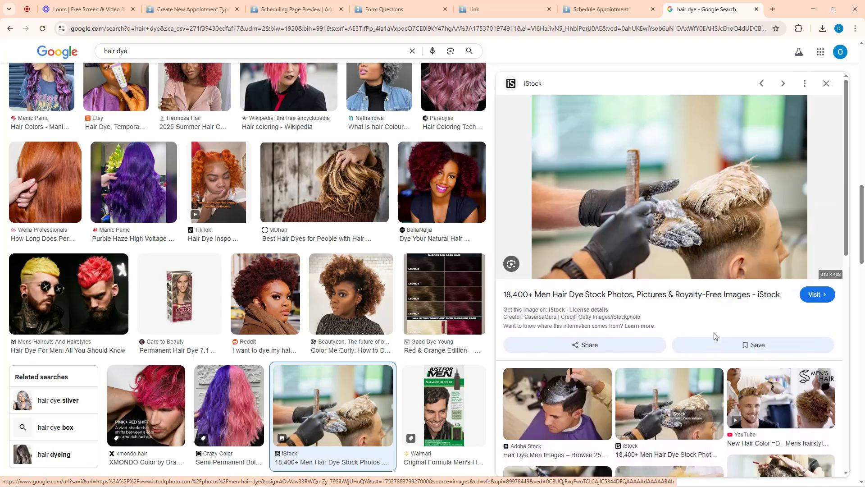
{"action": "left_click", "coordinate": [787, 472]}
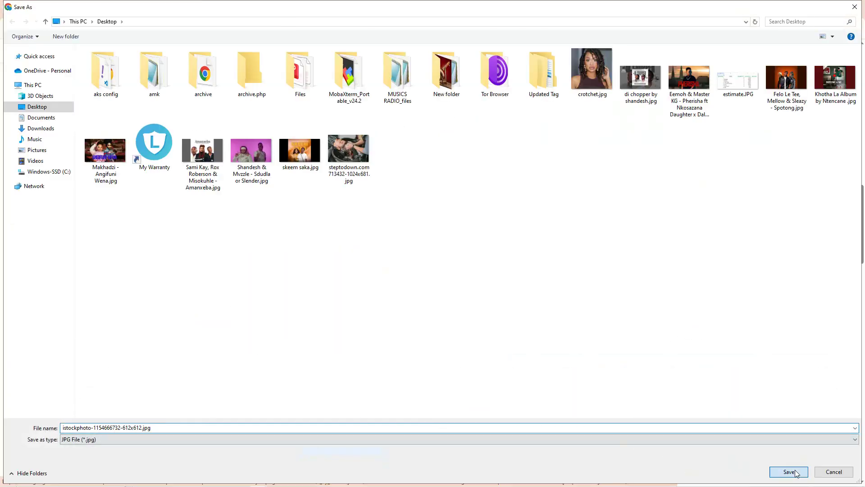
Return to the new appointment type being created in Acuity
{"action": "left_click", "coordinate": [384, 9]}
{"action": "left_click", "coordinate": [277, 8]}
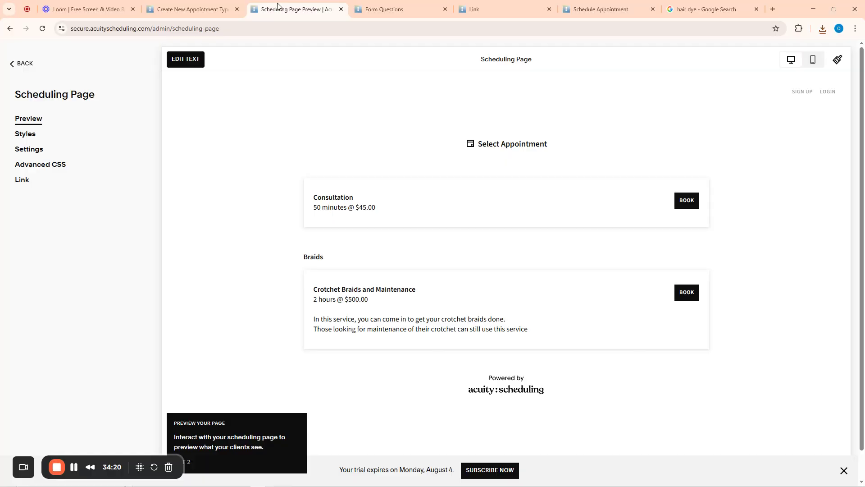
{"action": "left_click", "coordinate": [194, 9]}
Attach the istockphoto hair-dye JPG as the service image
{"action": "left_click", "coordinate": [426, 165]}
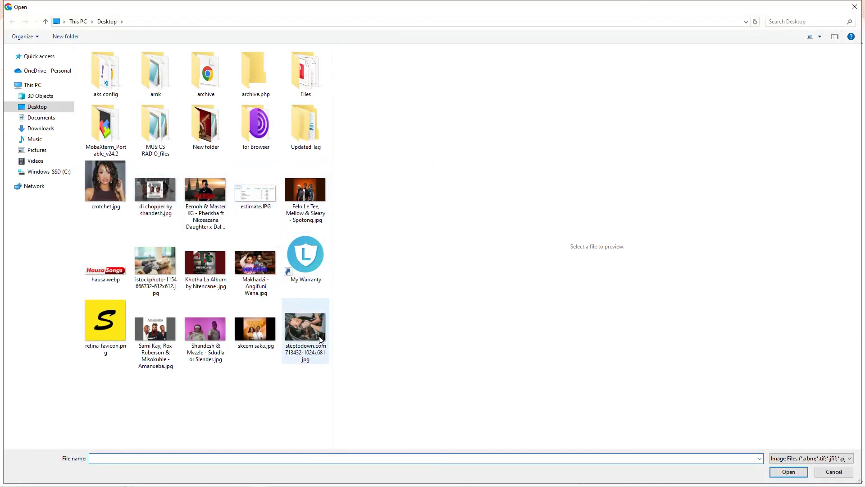
{"action": "left_click", "coordinate": [156, 263]}
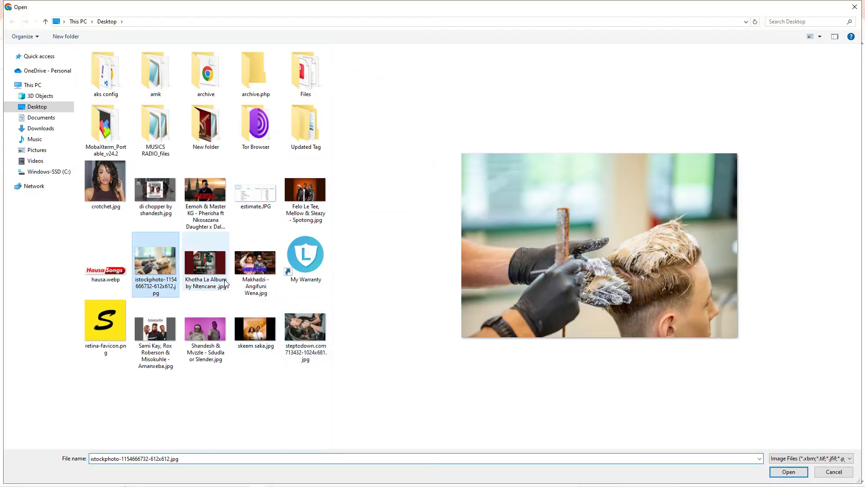
{"action": "left_click", "coordinate": [789, 471]}
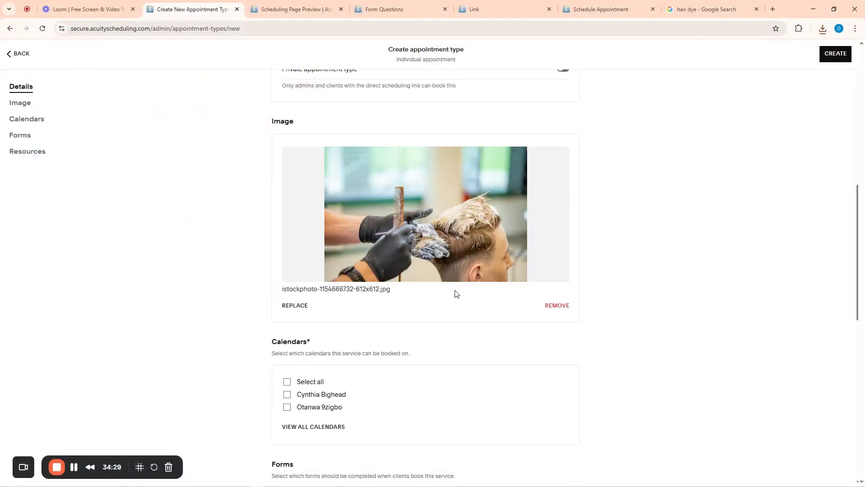
{"action": "scroll", "coordinate": [455, 293], "scroll_direction": "down", "scroll_amount": 2}
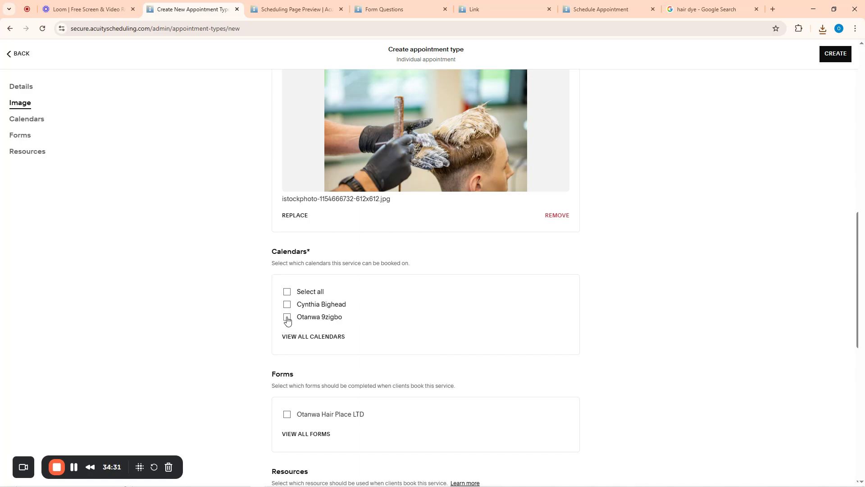
Make the service bookable on all calendars, require the Otanwa Hair Place LTD form, and create it
{"action": "left_click", "coordinate": [287, 290]}
{"action": "scroll", "coordinate": [393, 340], "scroll_direction": "down", "scroll_amount": 5}
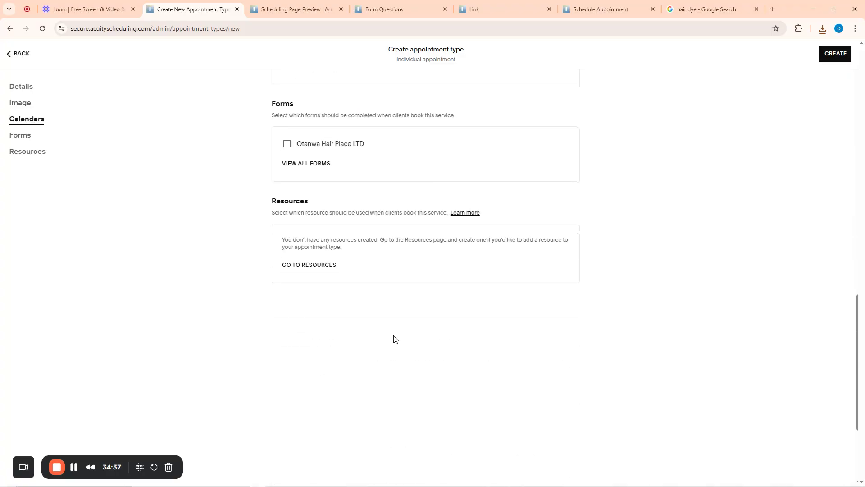
{"action": "scroll", "coordinate": [347, 269], "scroll_direction": "up", "scroll_amount": 3}
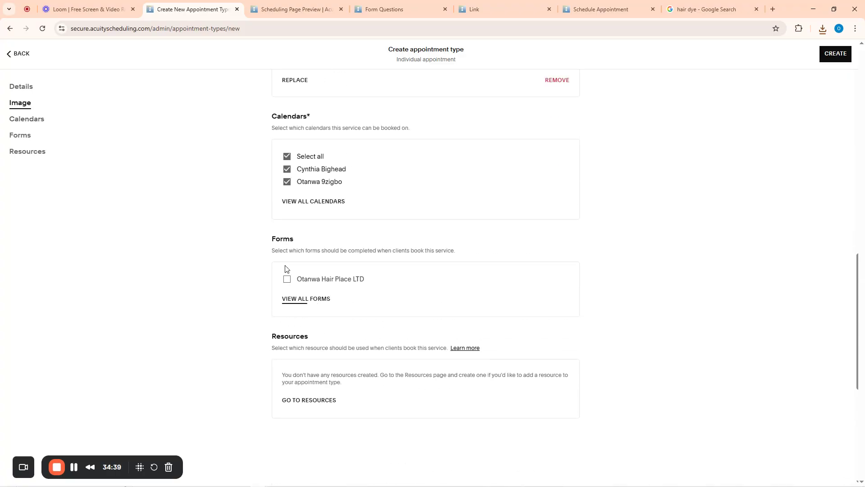
{"action": "left_click", "coordinate": [287, 279]}
{"action": "scroll", "coordinate": [640, 292], "scroll_direction": "up", "scroll_amount": 10}
{"action": "left_click", "coordinate": [833, 57]}
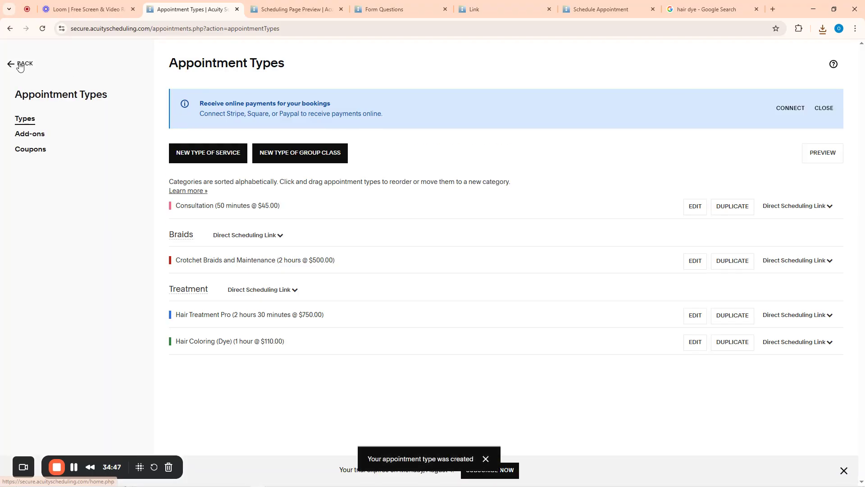
Review the booked appointments on the Acuity calendar
{"action": "left_click", "coordinate": [19, 65]}
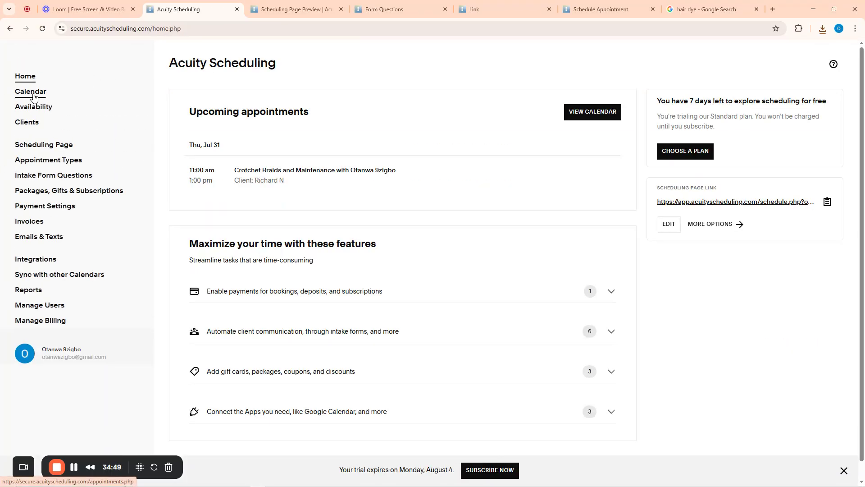
{"action": "left_click", "coordinate": [33, 96]}
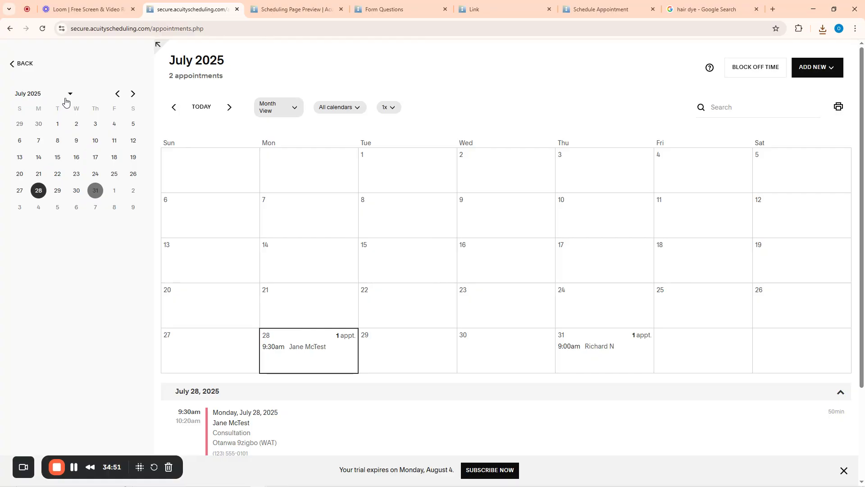
{"action": "scroll", "coordinate": [467, 241], "scroll_direction": "down", "scroll_amount": 3}
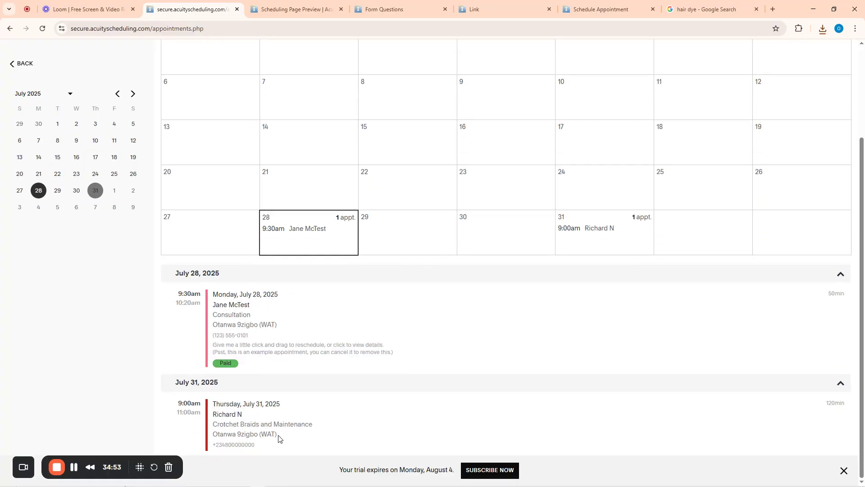
Open the Availability page listing the staff calendars and their 9:00am–5:00pm hours
{"action": "left_click", "coordinate": [19, 64]}
{"action": "left_click", "coordinate": [31, 112]}
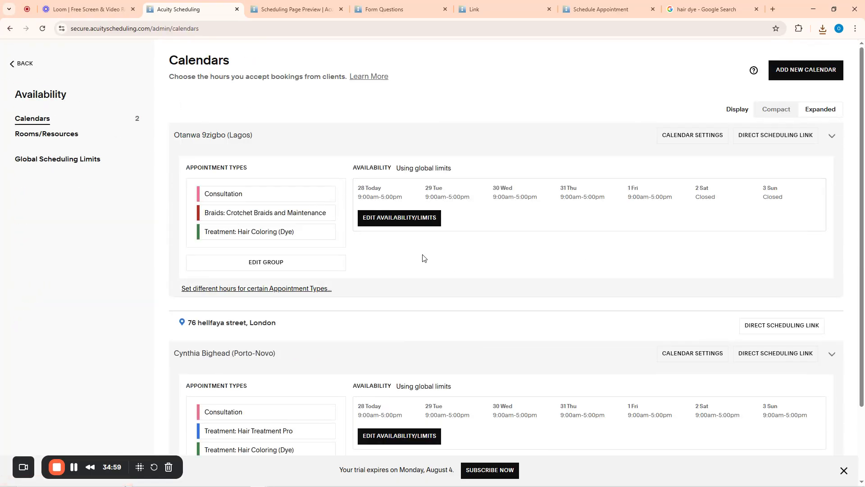
{"action": "scroll", "coordinate": [348, 286], "scroll_direction": "down", "scroll_amount": 1}
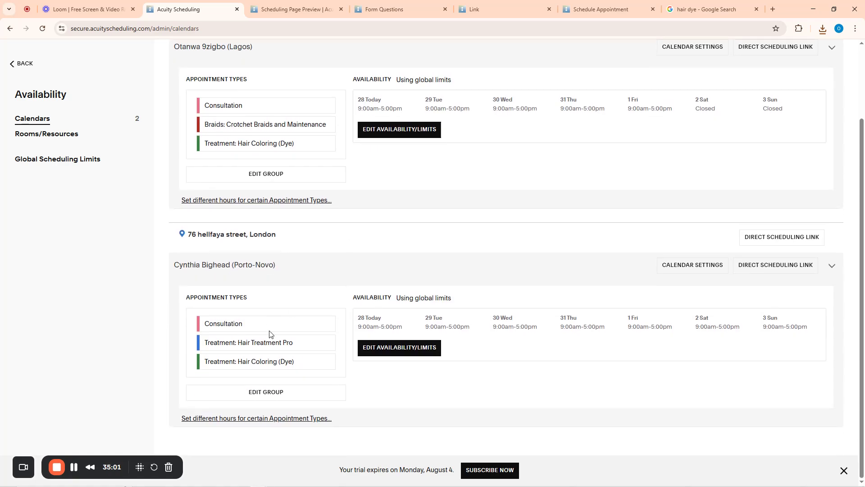
{"action": "scroll", "coordinate": [314, 309], "scroll_direction": "up", "scroll_amount": 1}
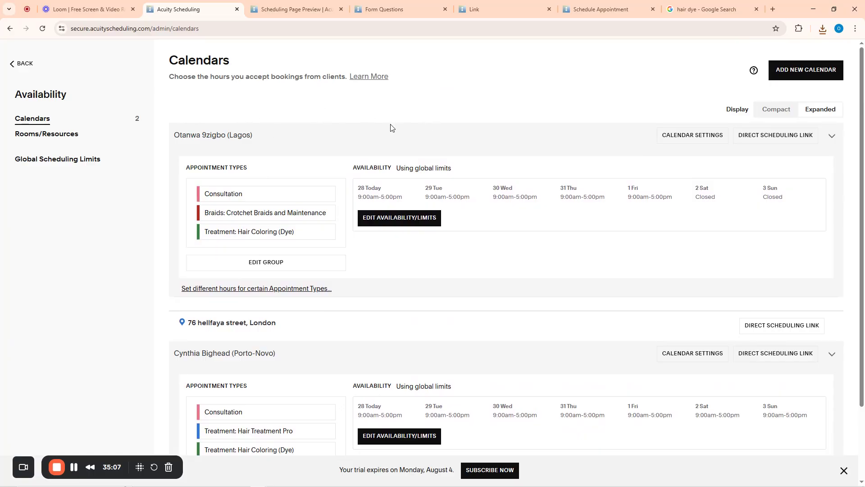
Start a new calendar with the staff member's name and description 'The Treatment, Dyes, Braids'
{"action": "left_click", "coordinate": [799, 71]}
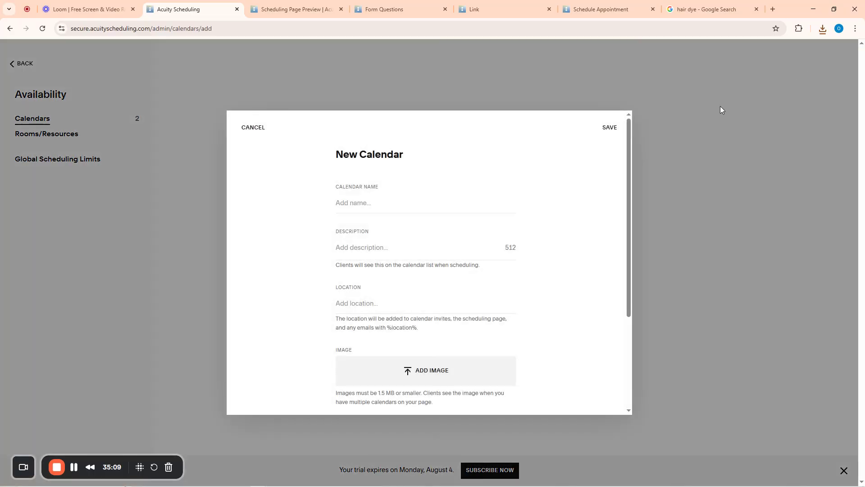
{"action": "left_click", "coordinate": [350, 202]}
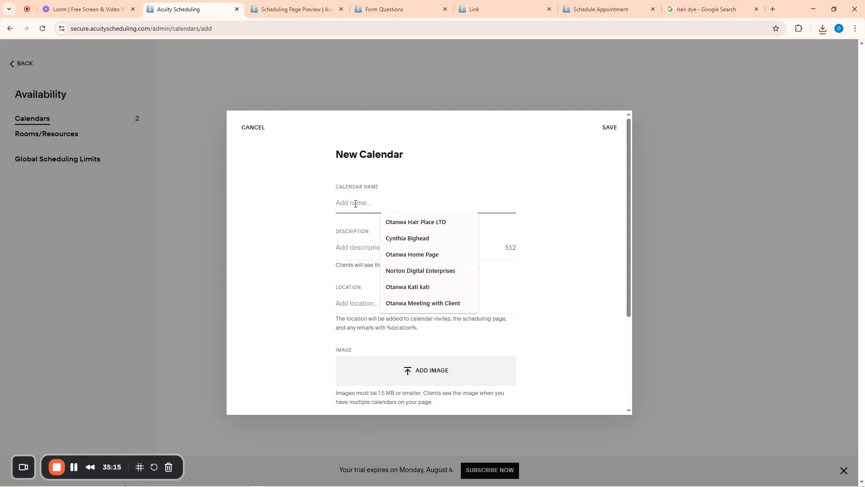
{"action": "type", "text": "Margaretha"}
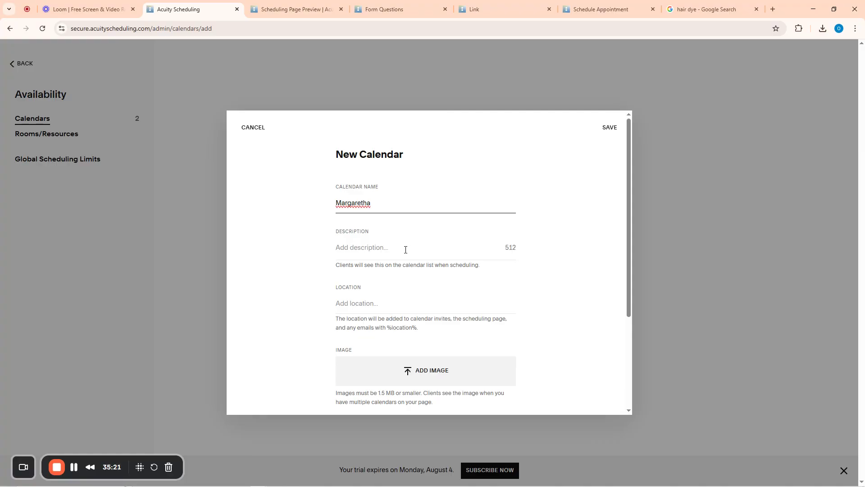
{"action": "left_click", "coordinate": [406, 250]}
{"action": "type", "text": "The Treatment, Dyes, Tr"}
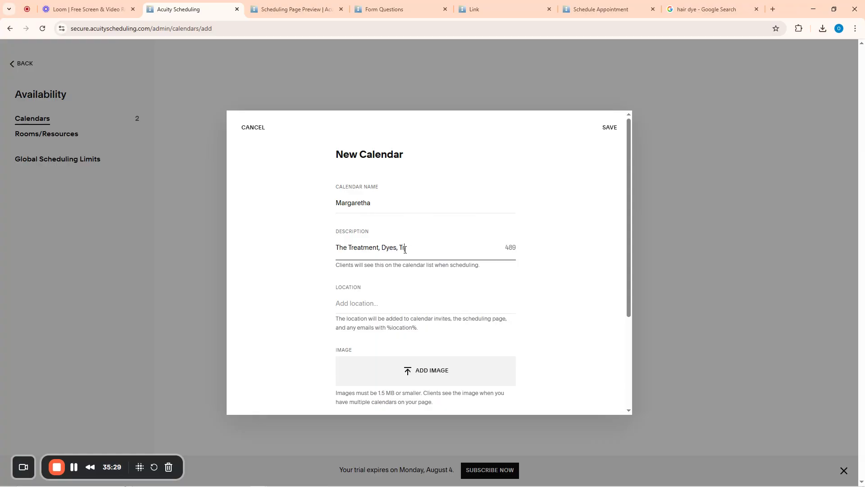
{"action": "key", "text": "BackSpace"}
{"action": "key", "text": "BackSpace"}
{"action": "key", "text": "BackSpace"}
Set the salon address as location, add a saved notification e-mail, and save the calendar
{"action": "left_click", "coordinate": [356, 303]}
{"action": "left_click", "coordinate": [366, 325]}
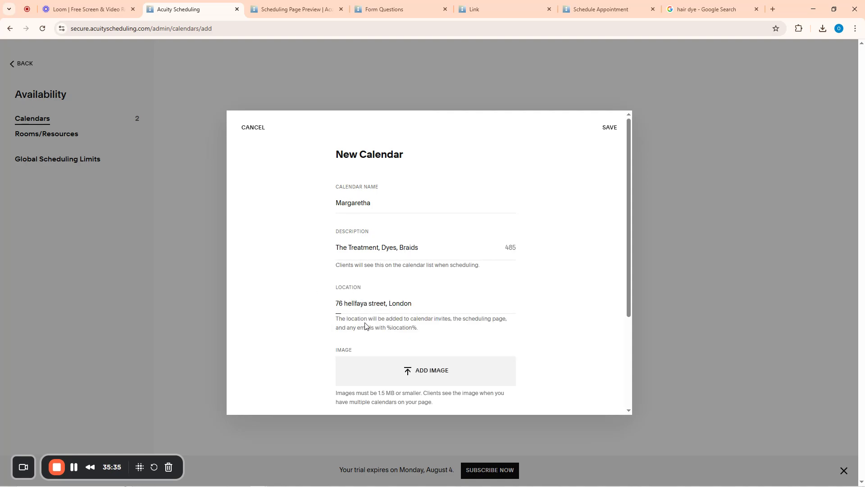
{"action": "scroll", "coordinate": [375, 295], "scroll_direction": "down", "scroll_amount": 3}
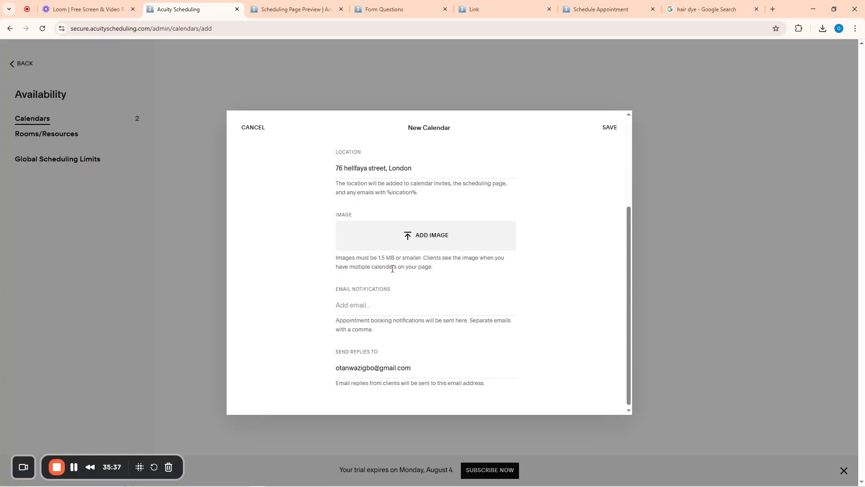
{"action": "left_click", "coordinate": [359, 306]}
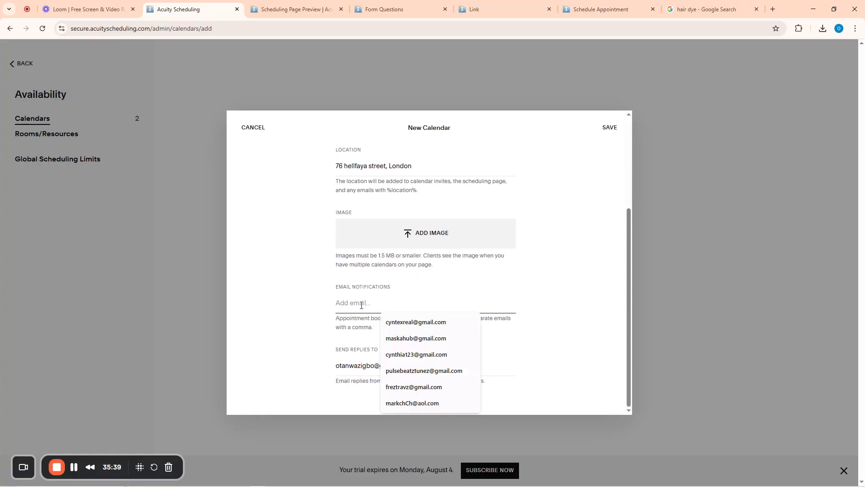
{"action": "left_click", "coordinate": [405, 390]}
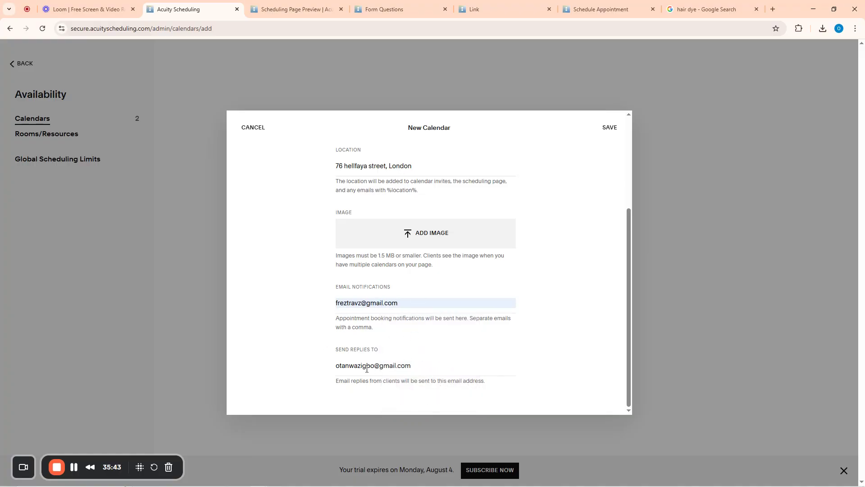
{"action": "scroll", "coordinate": [465, 336], "scroll_direction": "up", "scroll_amount": 3}
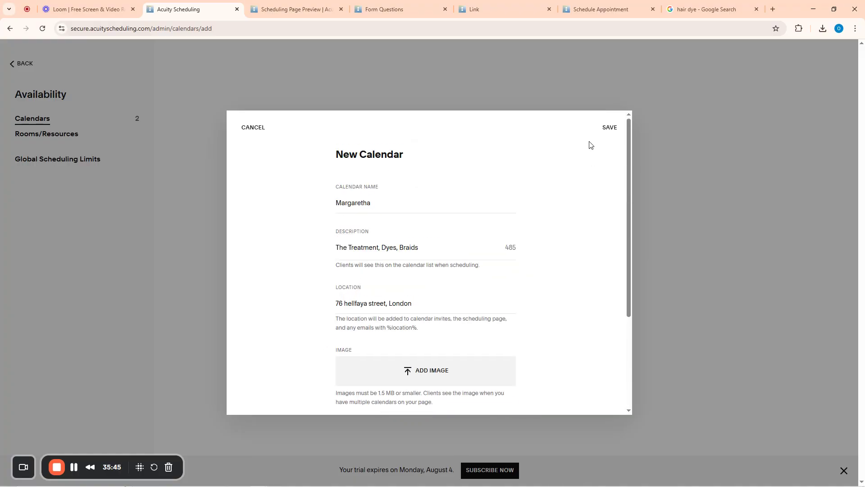
{"action": "left_click", "coordinate": [609, 128]}
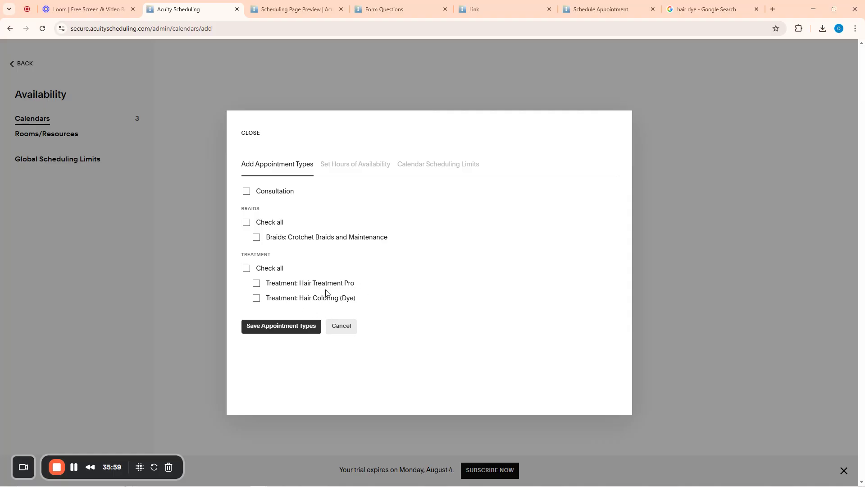
{"action": "left_click", "coordinate": [256, 284]}
{"action": "left_click", "coordinate": [256, 298]}
{"action": "left_click", "coordinate": [246, 268]}
{"action": "left_click", "coordinate": [247, 268]}
{"action": "left_click", "coordinate": [246, 269]}
{"action": "left_click", "coordinate": [257, 237]}
{"action": "left_click", "coordinate": [284, 328]}
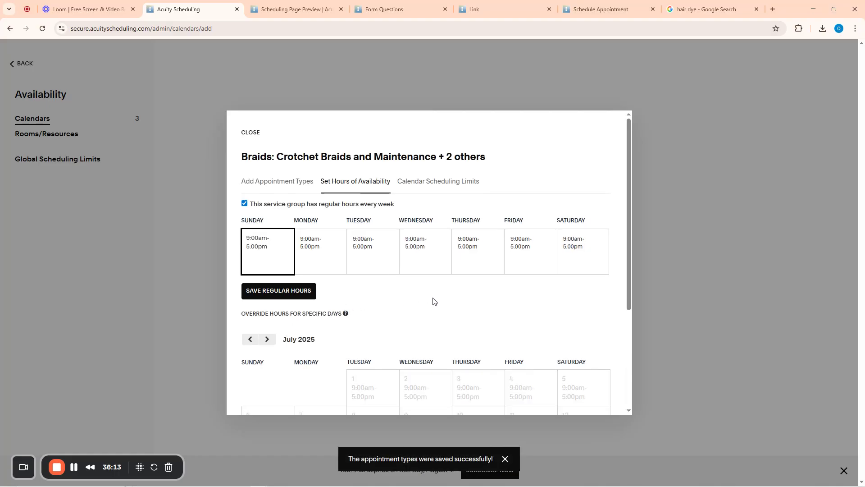
{"action": "scroll", "coordinate": [432, 299], "scroll_direction": "down", "scroll_amount": 3}
{"action": "scroll", "coordinate": [426, 305], "scroll_direction": "up", "scroll_amount": 3}
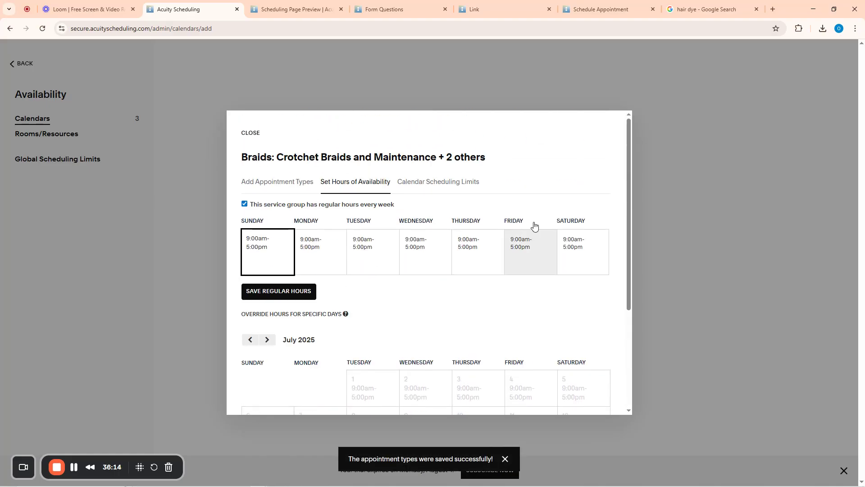
{"action": "left_click", "coordinate": [250, 133]}
{"action": "left_click", "coordinate": [14, 66]}
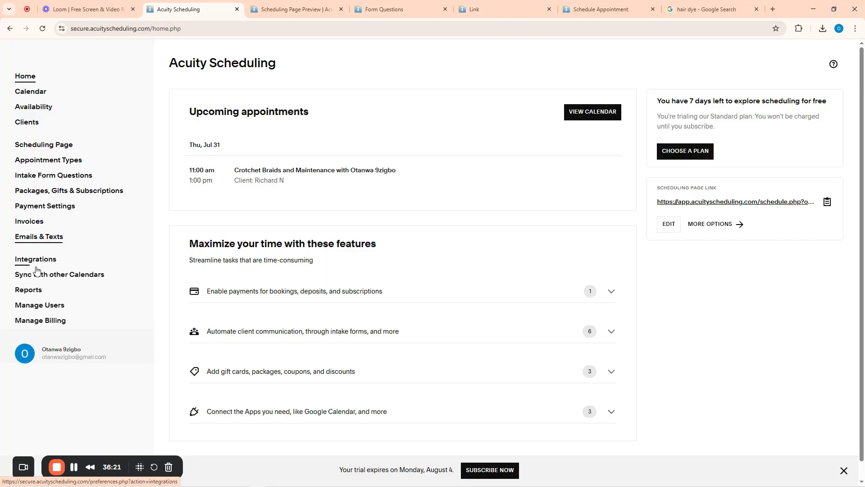
Open Squarespace user management and close the leftover preview, form, link, appointment and search tabs
{"action": "left_click", "coordinate": [40, 319]}
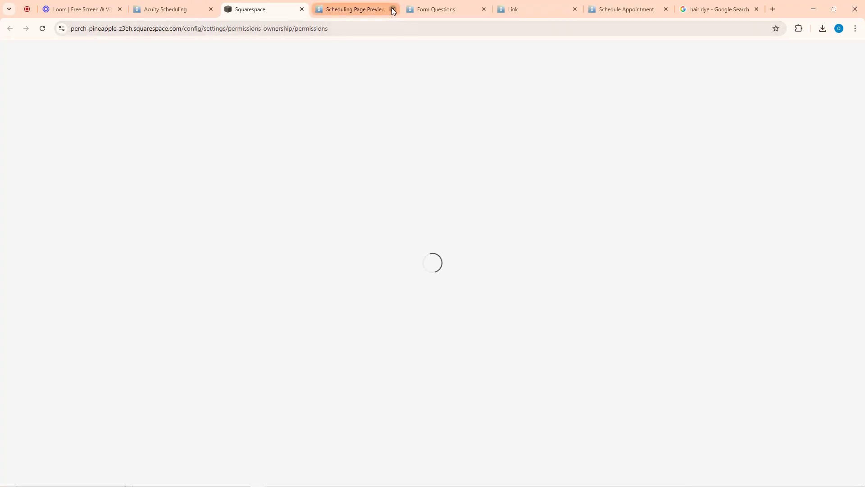
{"action": "left_click", "coordinate": [392, 8]}
{"action": "left_click", "coordinate": [372, 9]}
{"action": "left_click", "coordinate": [371, 9]}
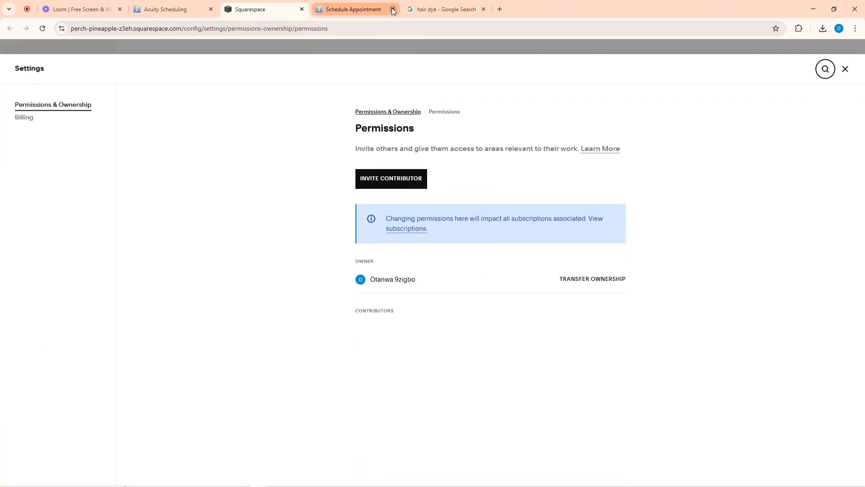
{"action": "left_click", "coordinate": [392, 9]}
{"action": "left_click", "coordinate": [392, 9]}
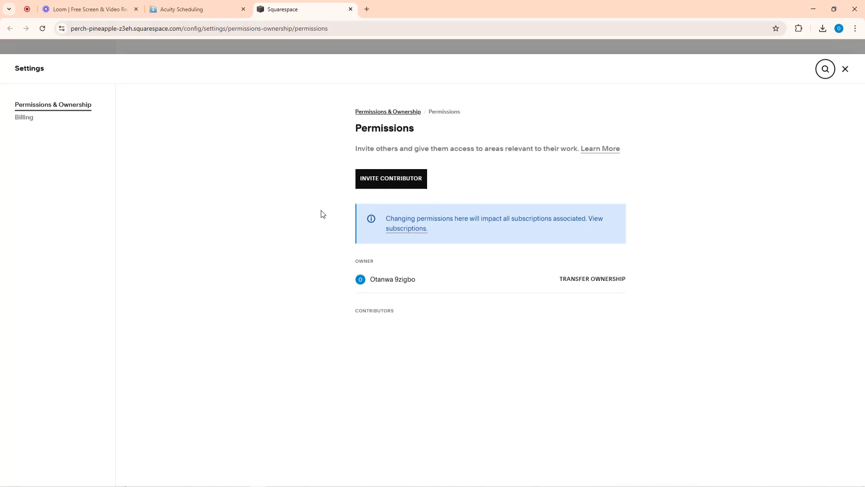
Start a contributor invite and re-verify through Google with the site owner's account
{"action": "left_click", "coordinate": [378, 182]}
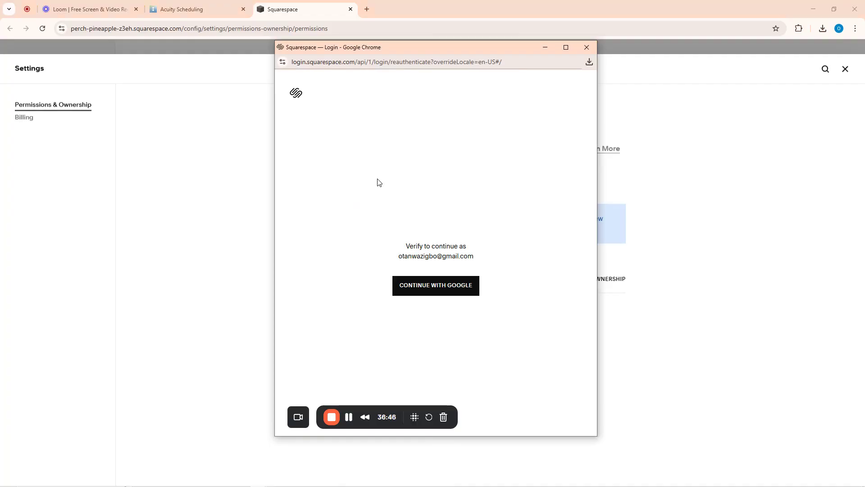
{"action": "left_click", "coordinate": [444, 291]}
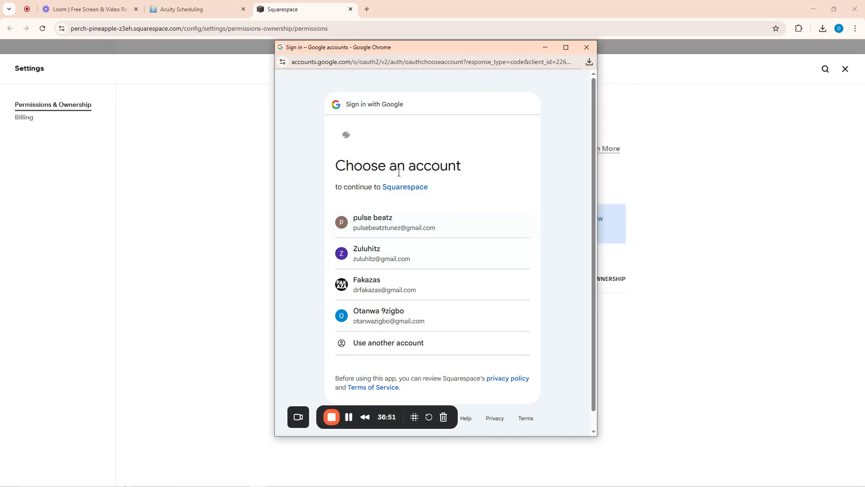
{"action": "left_click", "coordinate": [368, 319]}
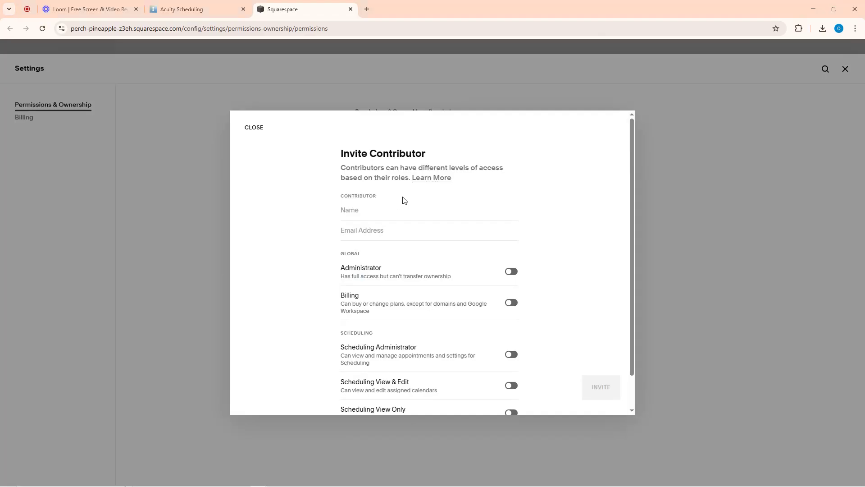
Enter the contributor's e-mail and enable Scheduling View Only permission
{"action": "scroll", "coordinate": [404, 201], "scroll_direction": "down", "scroll_amount": 1}
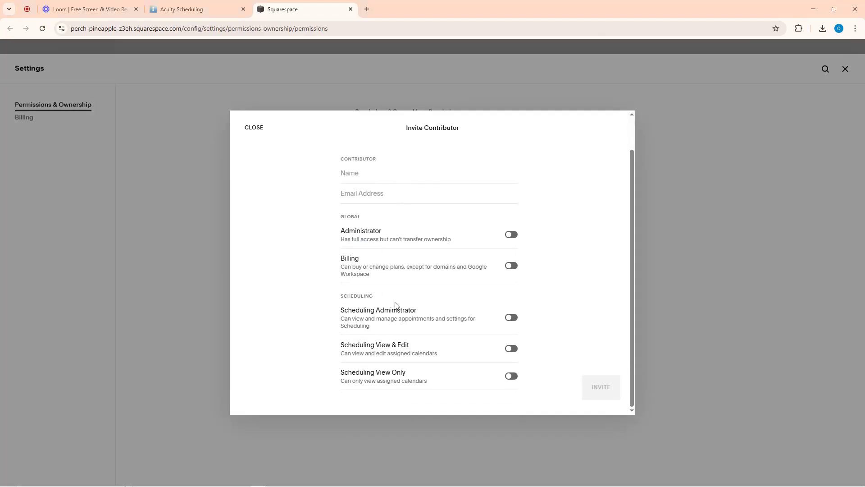
{"action": "scroll", "coordinate": [395, 304], "scroll_direction": "up", "scroll_amount": 1}
{"action": "left_click", "coordinate": [367, 231]}
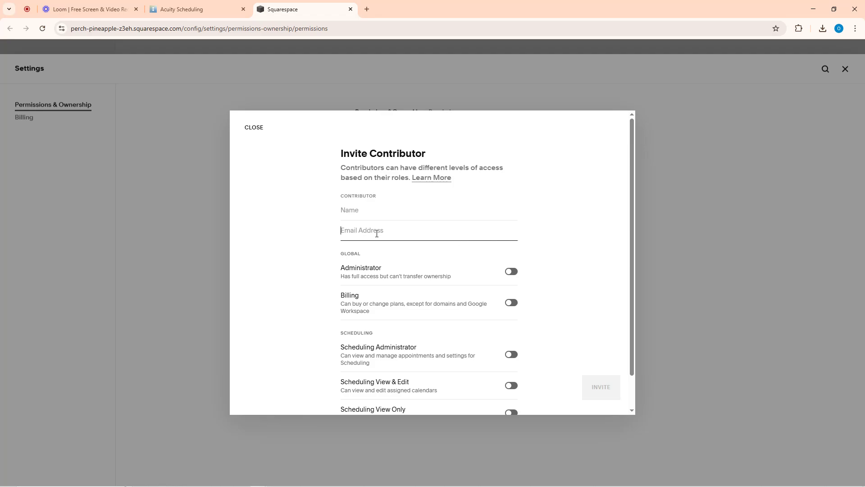
{"action": "scroll", "coordinate": [525, 270], "scroll_direction": "down", "scroll_amount": 1}
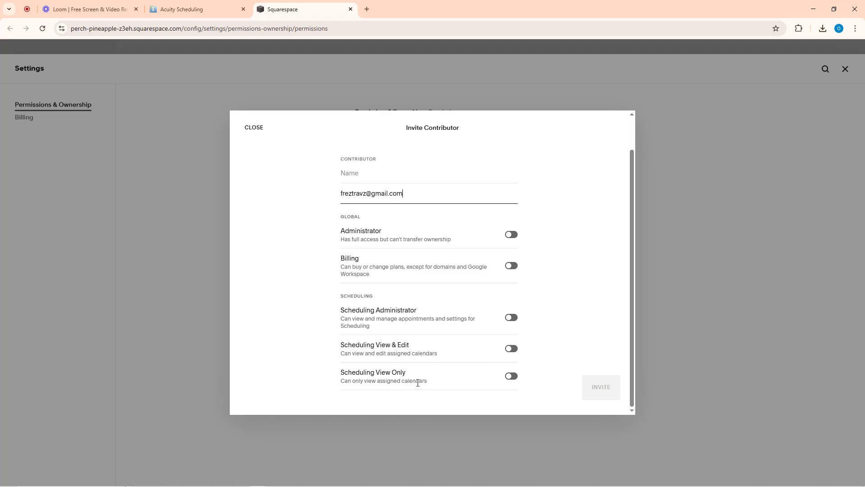
{"action": "left_click", "coordinate": [512, 376]}
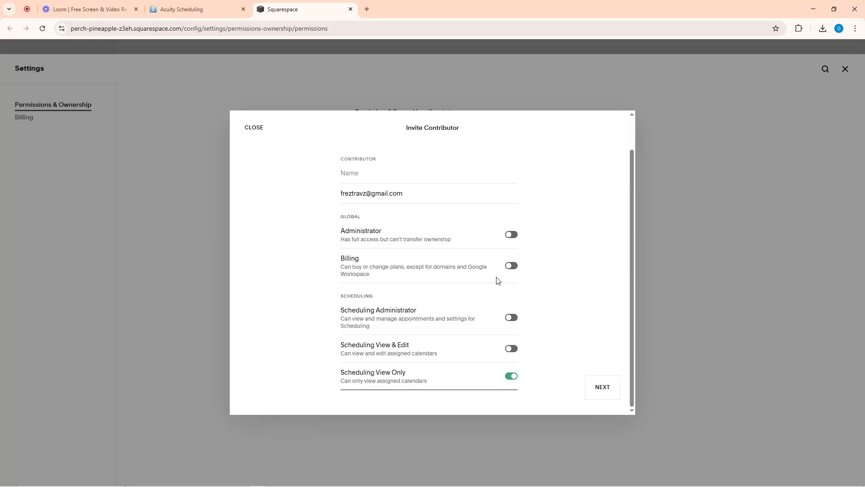
{"action": "scroll", "coordinate": [496, 270], "scroll_direction": "up", "scroll_amount": 2}
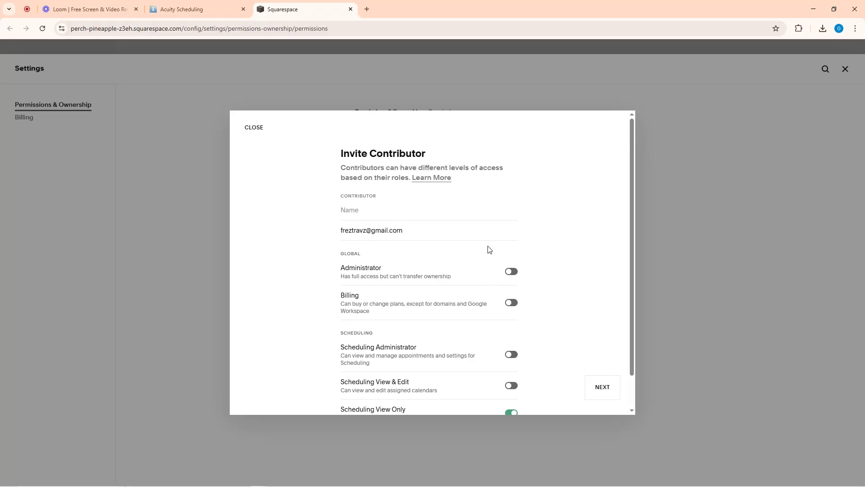
{"action": "scroll", "coordinate": [513, 309], "scroll_direction": "down", "scroll_amount": 2}
{"action": "left_click", "coordinate": [602, 390]}
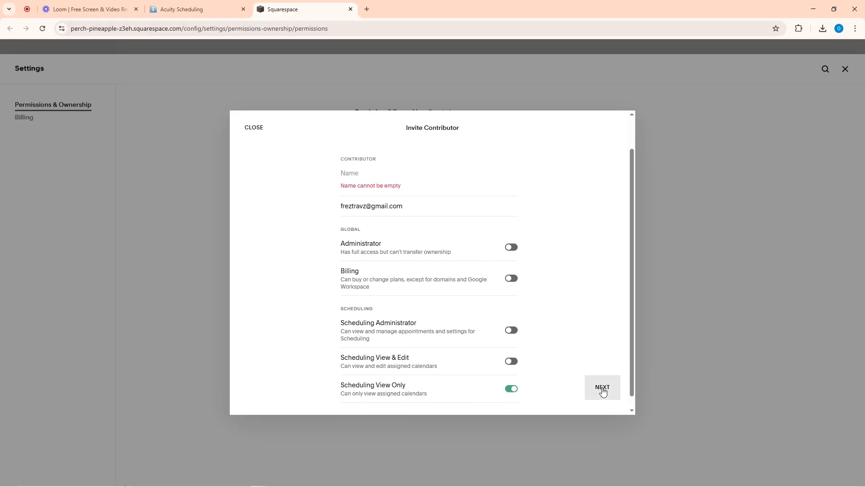
Add the contributor's name, grant access to All Calendars, and send the invite
{"action": "scroll", "coordinate": [451, 292], "scroll_direction": "up", "scroll_amount": 2}
{"action": "left_click", "coordinate": [379, 223]}
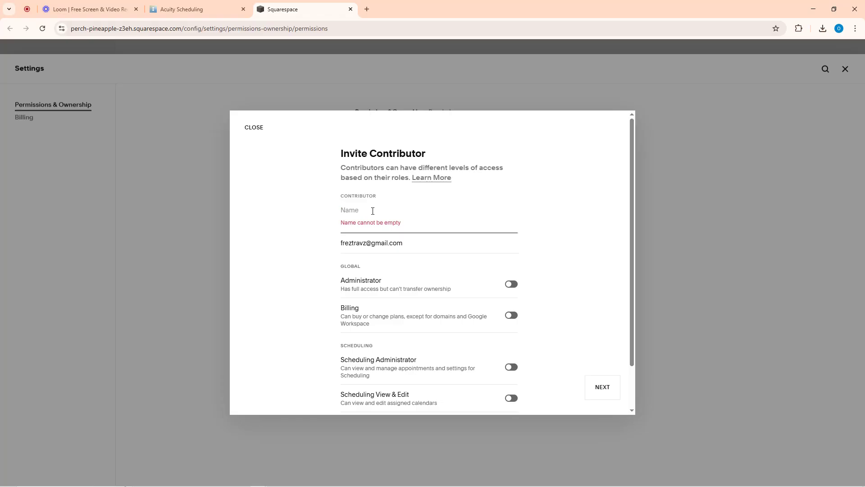
{"action": "type", "text": "Margareth"}
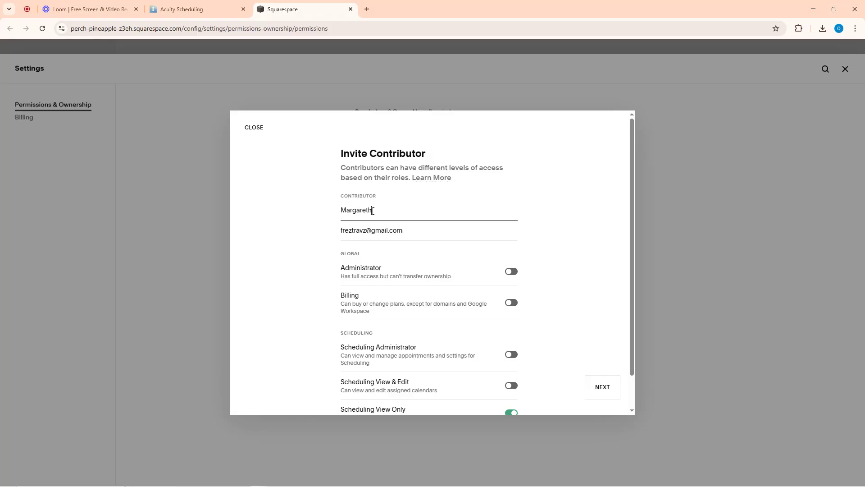
{"action": "scroll", "coordinate": [589, 317], "scroll_direction": "down", "scroll_amount": 2}
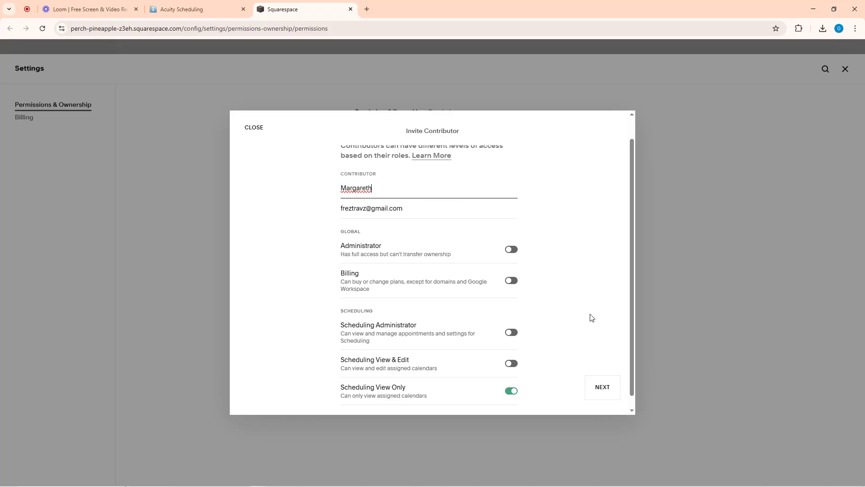
{"action": "left_click", "coordinate": [602, 387]}
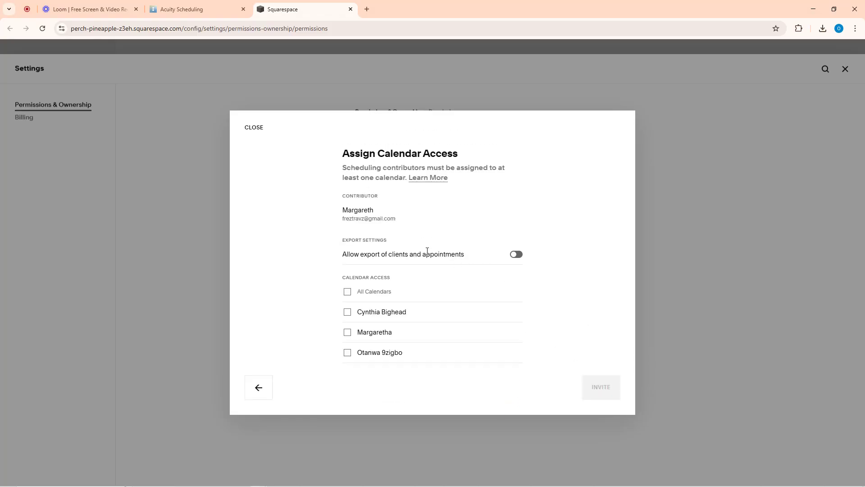
{"action": "left_click", "coordinate": [350, 294]}
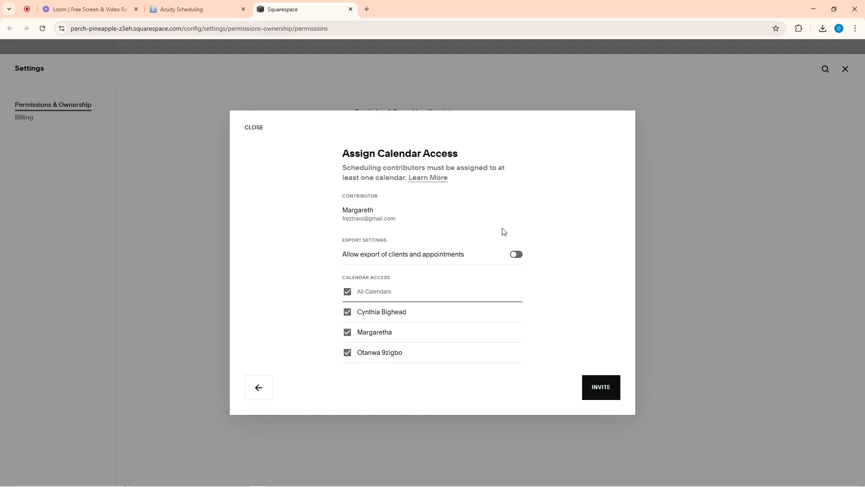
{"action": "left_click", "coordinate": [606, 395]}
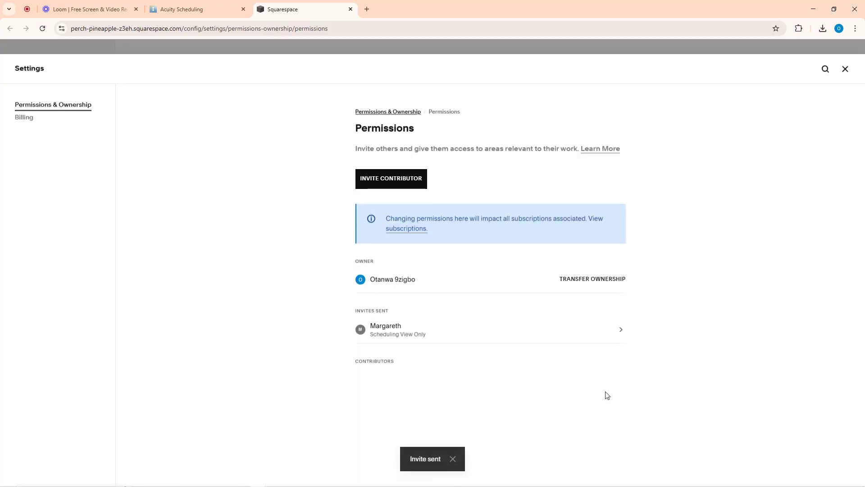
Start a new contributor invite and re-verify with the site owner's Google account
{"action": "left_click", "coordinate": [376, 182]}
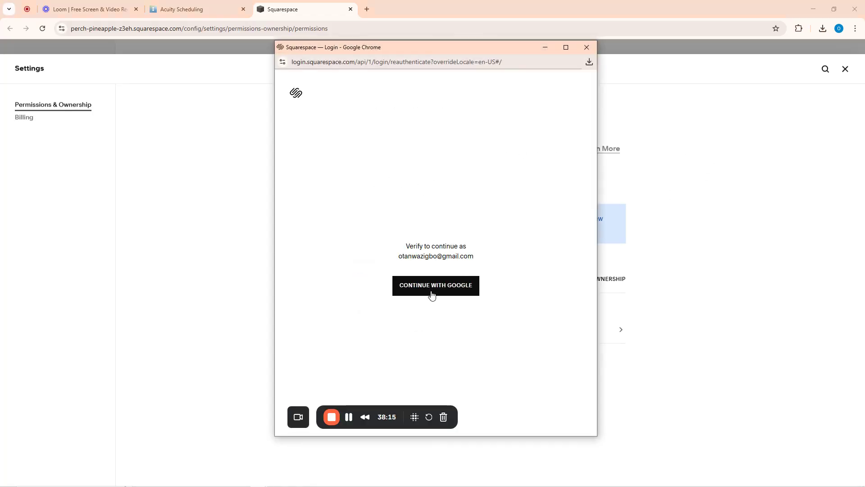
{"action": "left_click", "coordinate": [428, 292]}
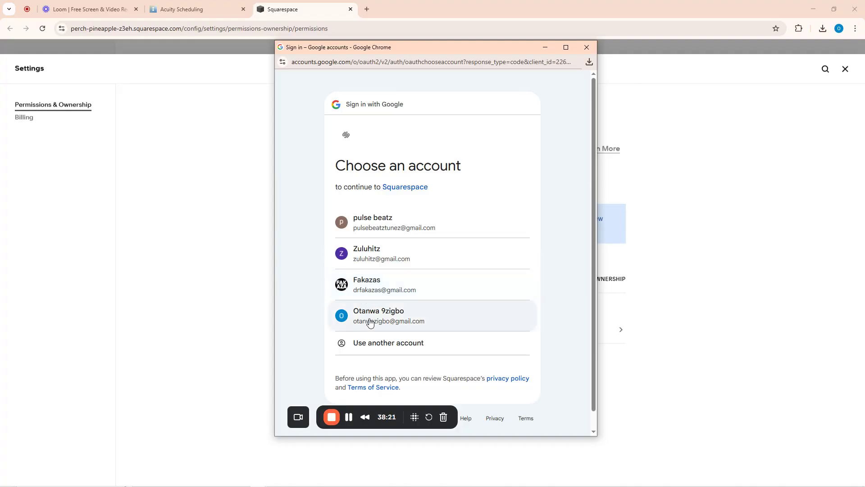
{"action": "left_click", "coordinate": [370, 321]}
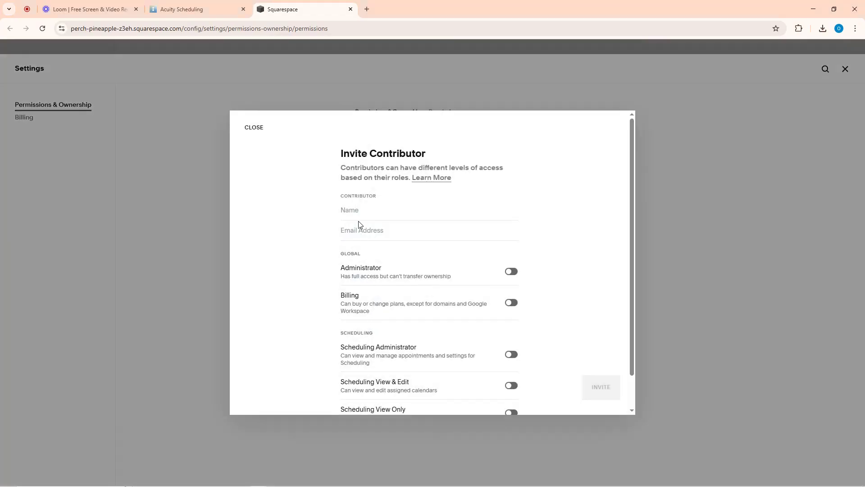
Enter the contributor's name and e-mail, grant Scheduling View Only for their own calendar, and send
{"action": "left_click", "coordinate": [359, 207]}
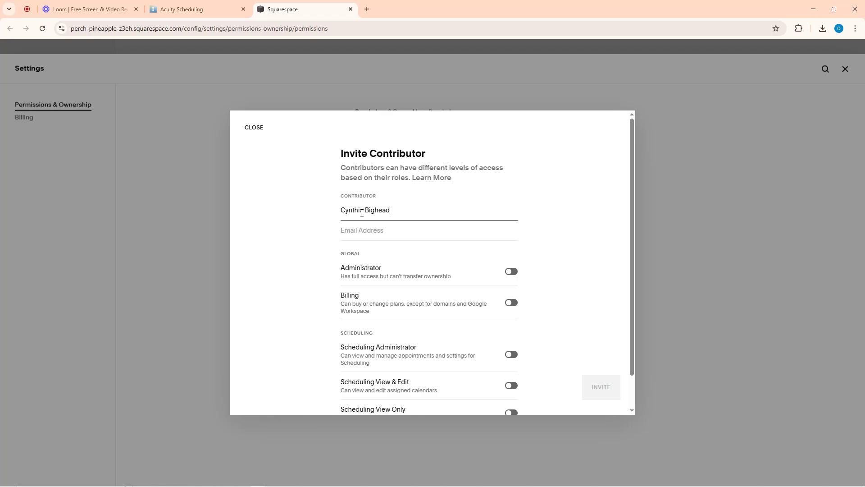
{"action": "left_click", "coordinate": [352, 232]}
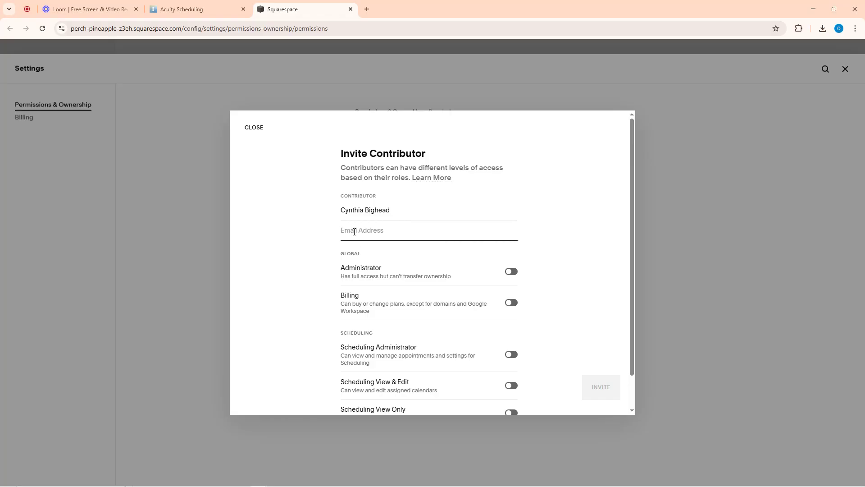
{"action": "scroll", "coordinate": [540, 335], "scroll_direction": "down", "scroll_amount": 1}
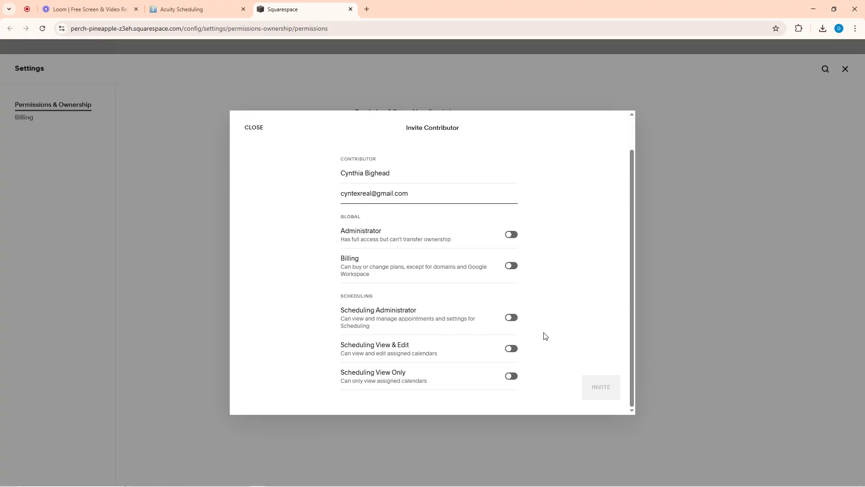
{"action": "left_click", "coordinate": [511, 376]}
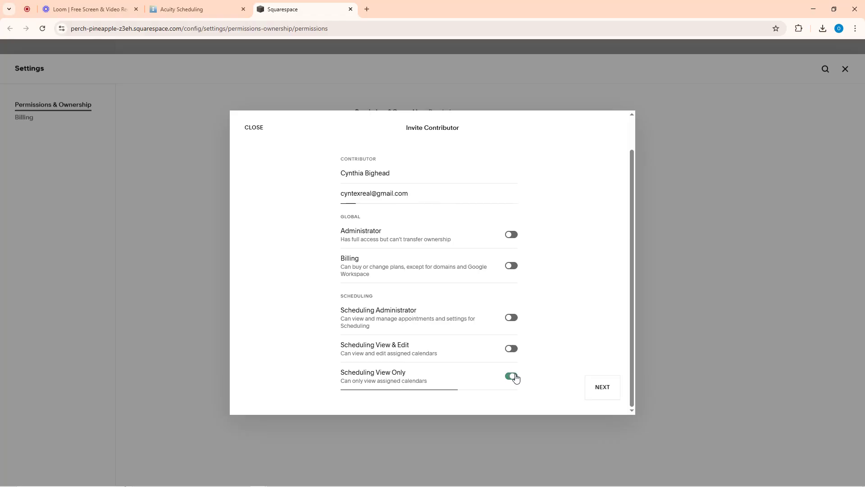
{"action": "left_click", "coordinate": [603, 387]}
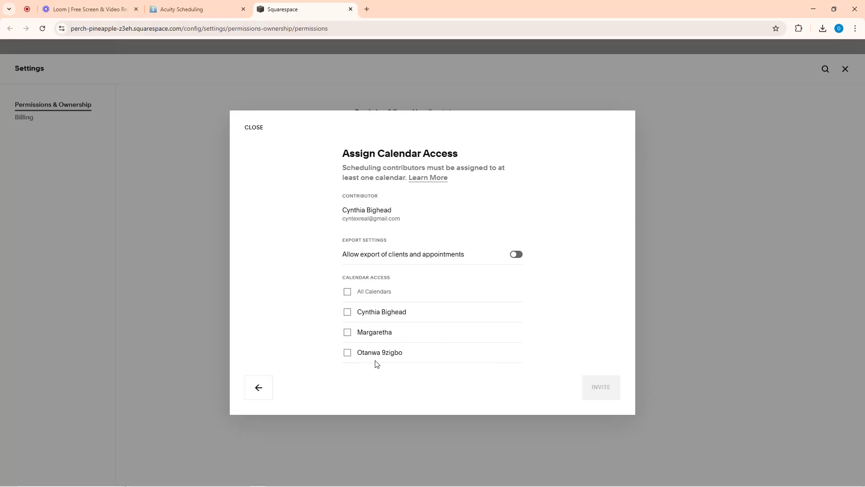
{"action": "left_click", "coordinate": [347, 312]}
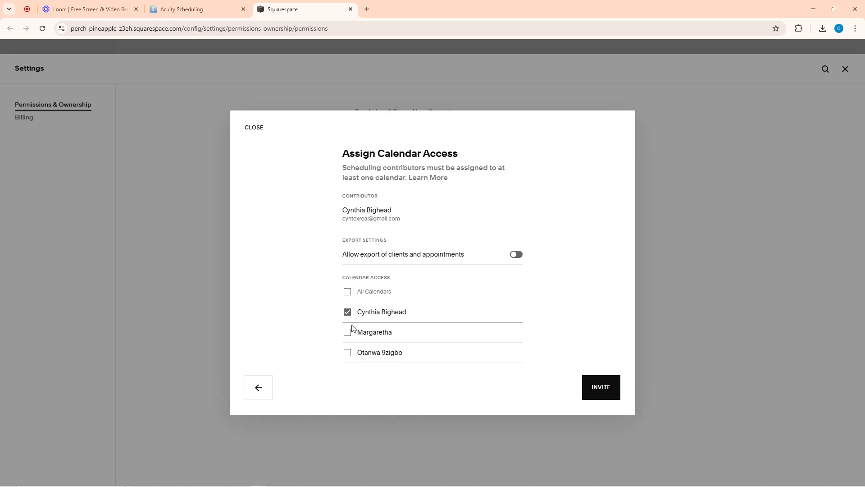
{"action": "left_click", "coordinate": [604, 387]}
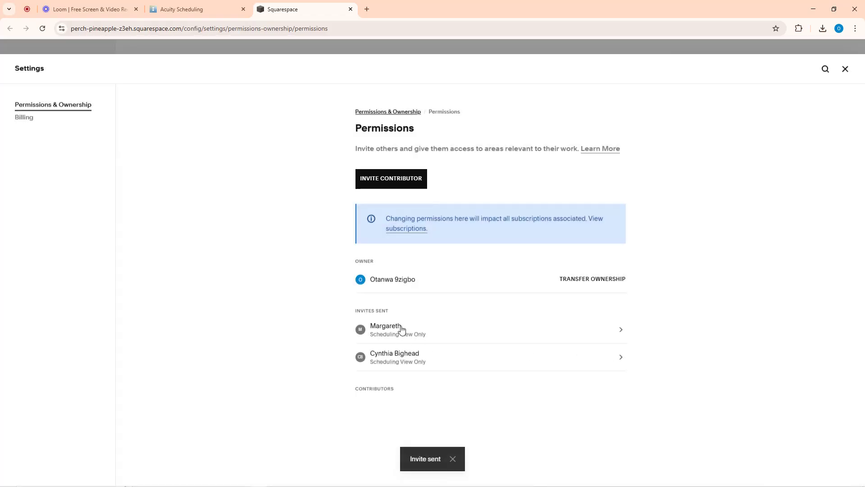
Uncheck the other two calendars on the pending invite, save, and return to Permissions
{"action": "left_click", "coordinate": [401, 330]}
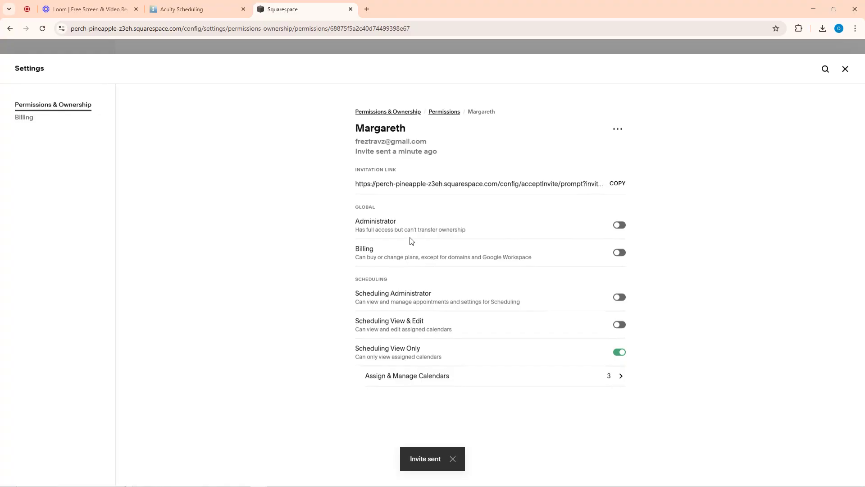
{"action": "left_click", "coordinate": [436, 376]}
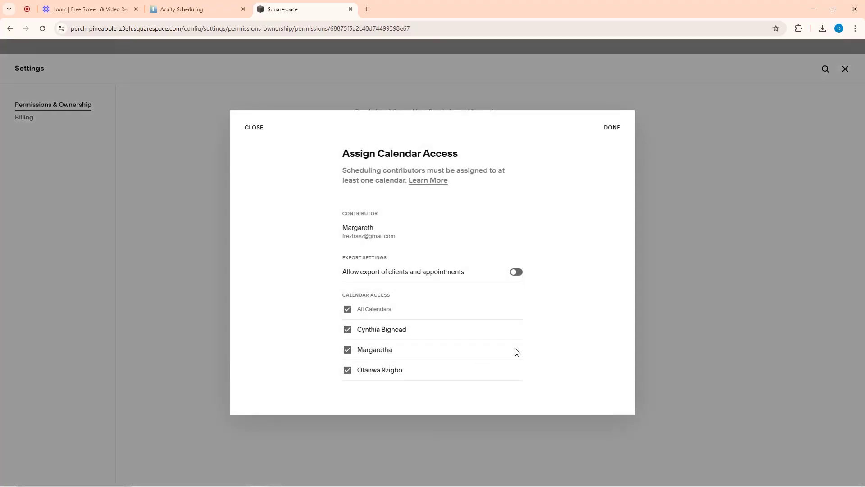
{"action": "left_click", "coordinate": [347, 329]}
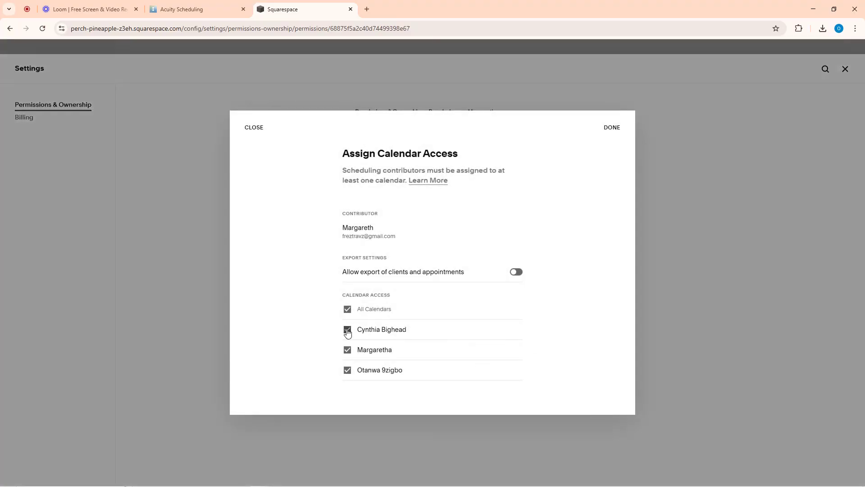
{"action": "left_click", "coordinate": [348, 370]}
{"action": "left_click", "coordinate": [610, 129]}
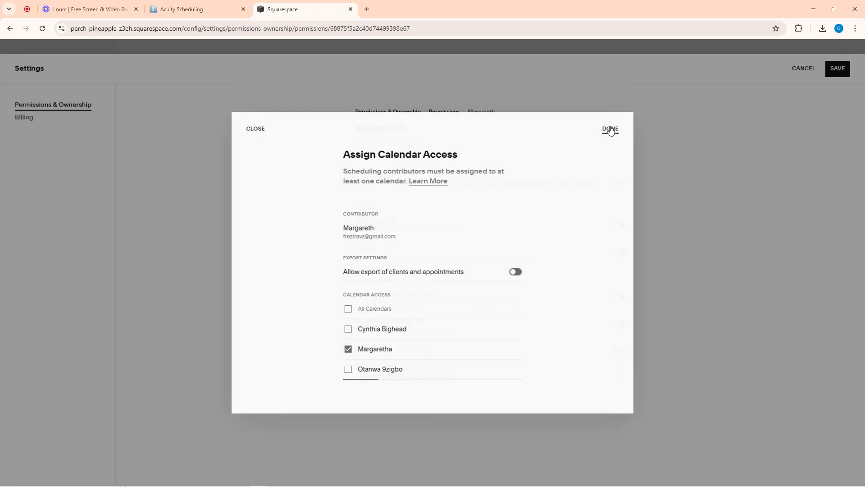
{"action": "left_click", "coordinate": [838, 70]}
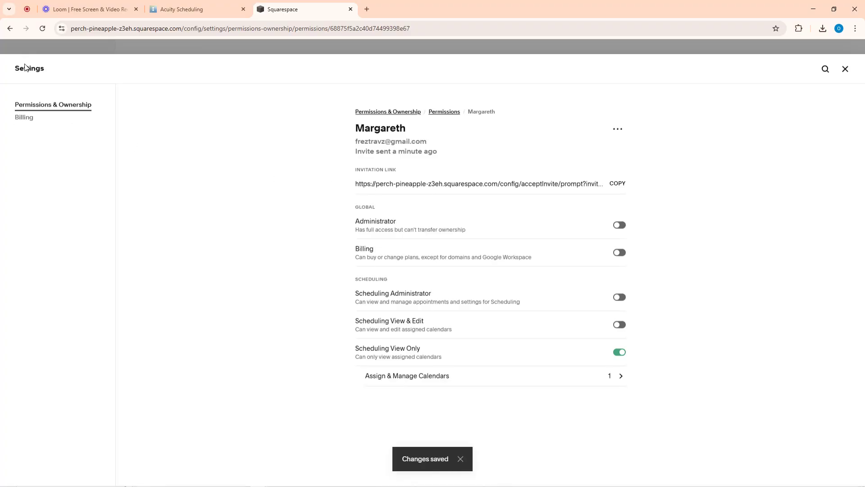
{"action": "left_click", "coordinate": [9, 28]}
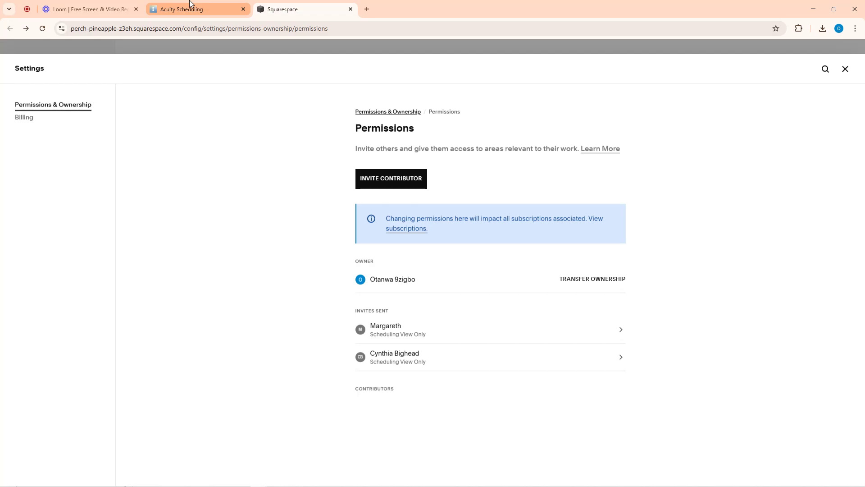
Switch to Acuity Scheduling and go via Calendar and Home to the Availability calendars list
{"action": "left_click", "coordinate": [171, 10]}
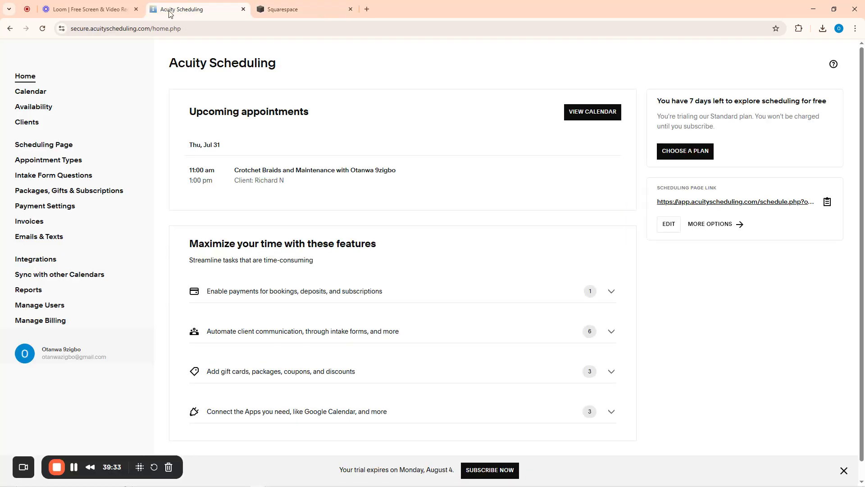
{"action": "left_click", "coordinate": [100, 97]}
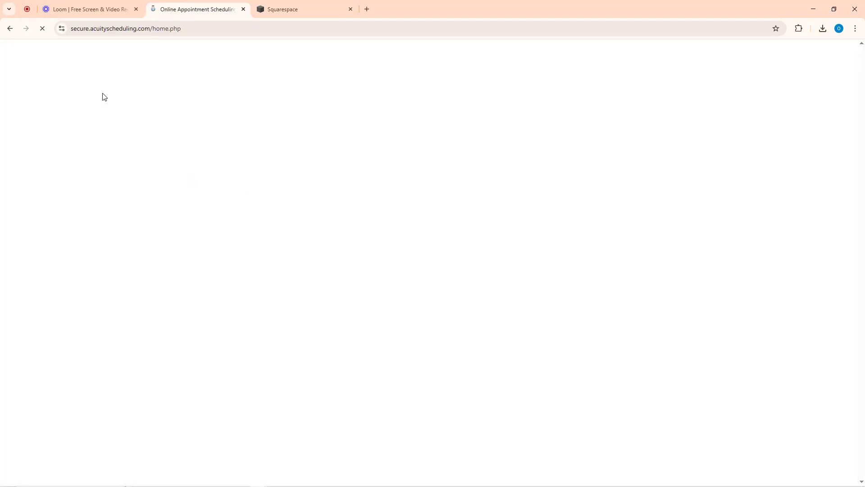
{"action": "left_click", "coordinate": [27, 76]}
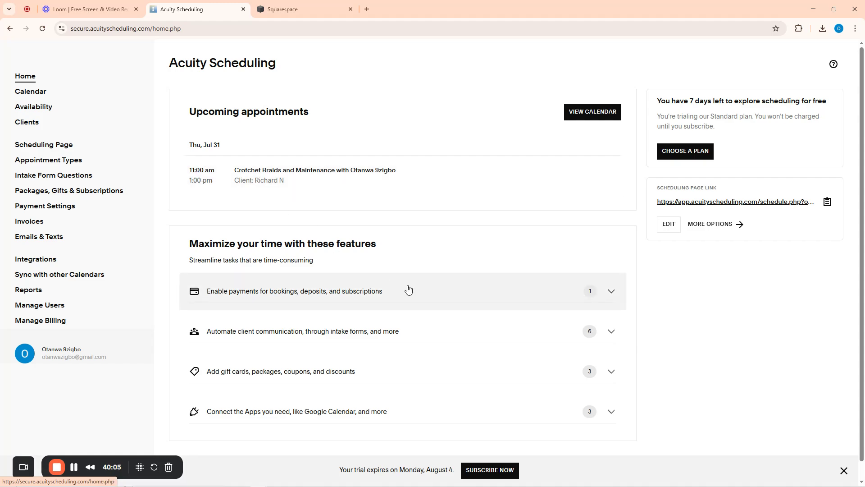
{"action": "scroll", "coordinate": [418, 293], "scroll_direction": "down", "scroll_amount": 1}
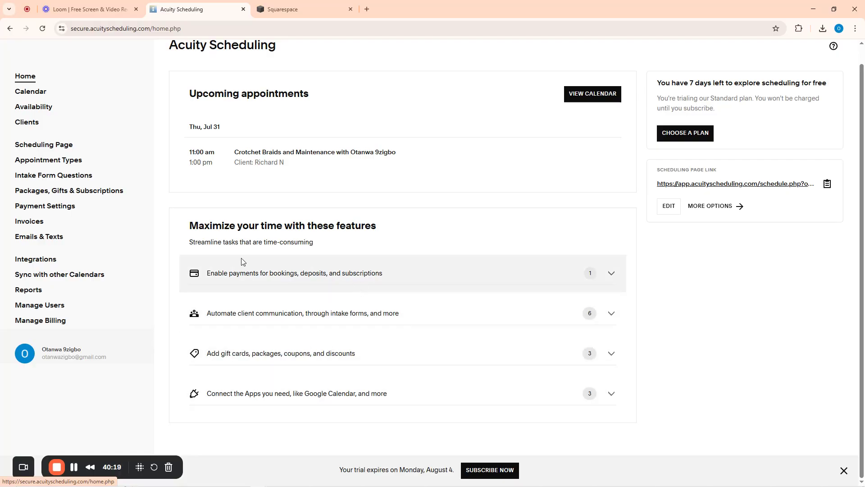
{"action": "left_click", "coordinate": [35, 108]}
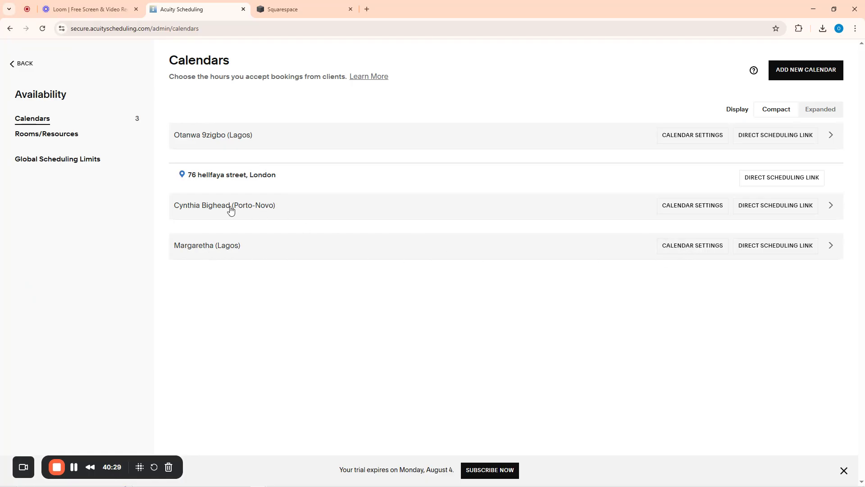
Set the second staff calendar's time zone to (GMT+1:00) Lagos and save it
{"action": "left_click", "coordinate": [706, 209]}
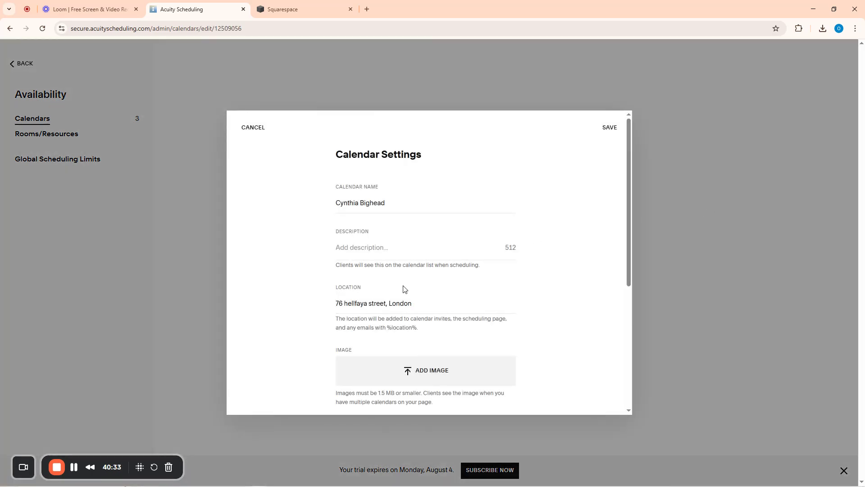
{"action": "scroll", "coordinate": [404, 289], "scroll_direction": "down", "scroll_amount": 5}
{"action": "left_click", "coordinate": [384, 232]}
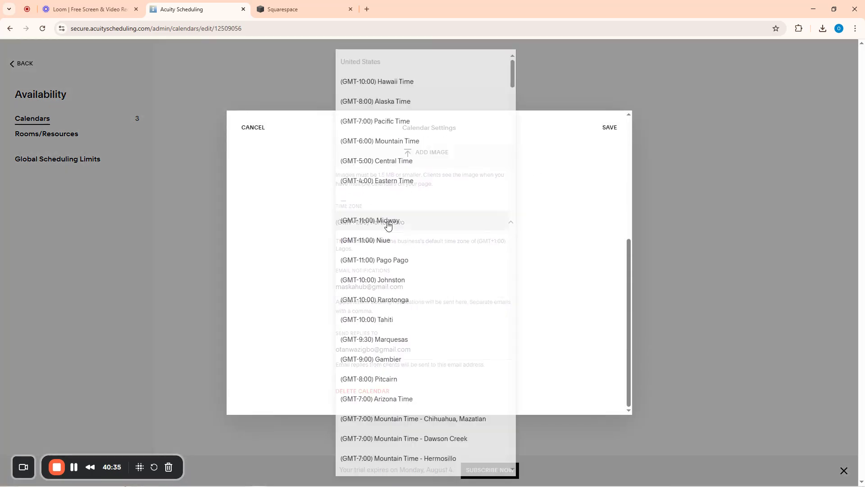
{"action": "scroll", "coordinate": [396, 252], "scroll_direction": "down", "scroll_amount": 4}
{"action": "scroll", "coordinate": [396, 256], "scroll_direction": "down", "scroll_amount": 8}
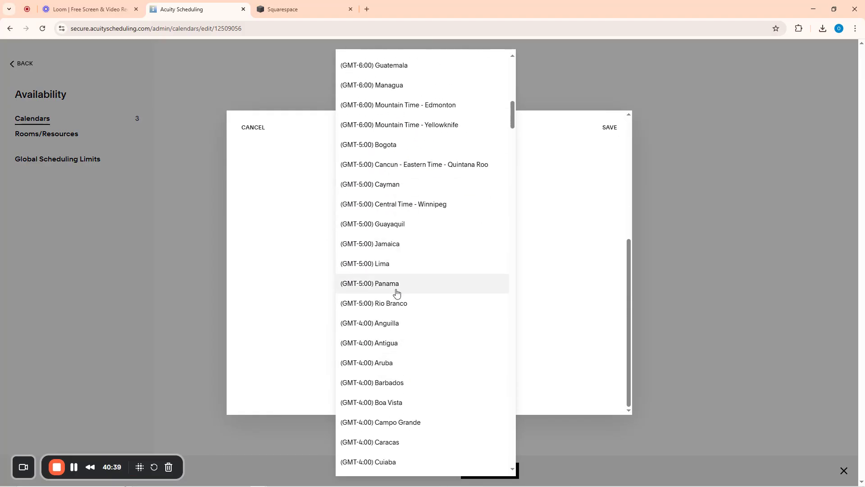
{"action": "scroll", "coordinate": [394, 280], "scroll_direction": "up", "scroll_amount": 7}
{"action": "scroll", "coordinate": [389, 263], "scroll_direction": "up", "scroll_amount": 7}
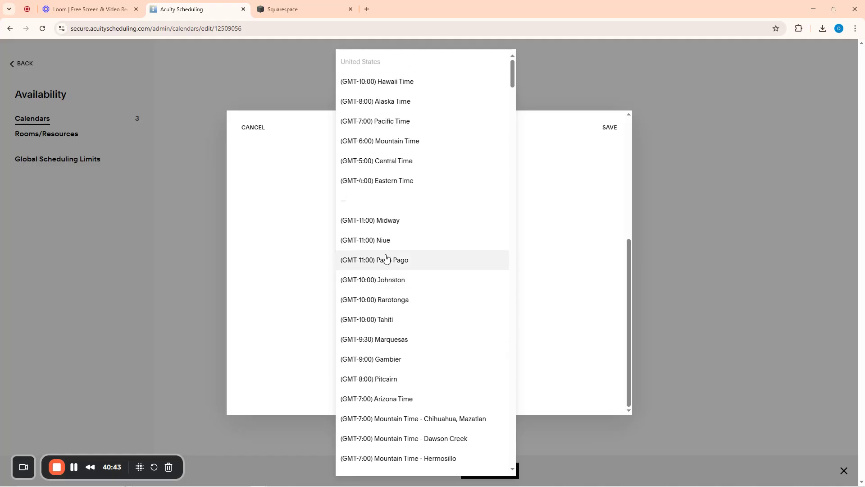
{"action": "scroll", "coordinate": [388, 270], "scroll_direction": "down", "scroll_amount": 12}
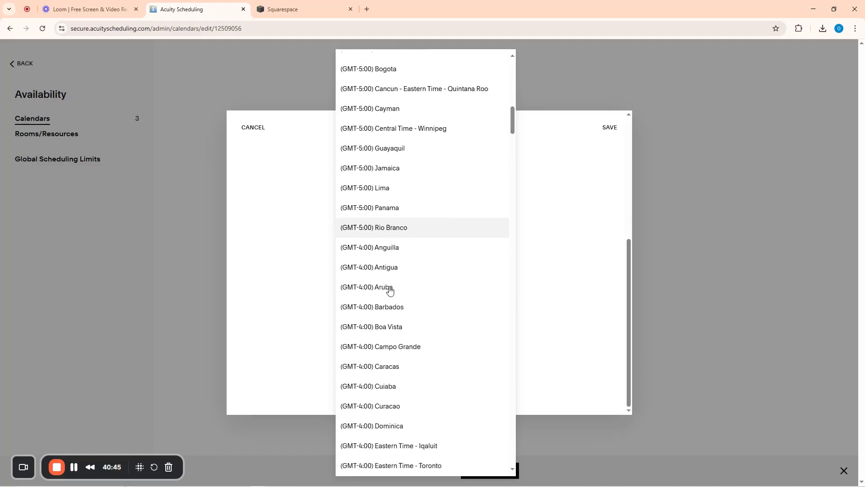
{"action": "scroll", "coordinate": [390, 291], "scroll_direction": "down", "scroll_amount": 1}
{"action": "scroll", "coordinate": [396, 298], "scroll_direction": "down", "scroll_amount": 7}
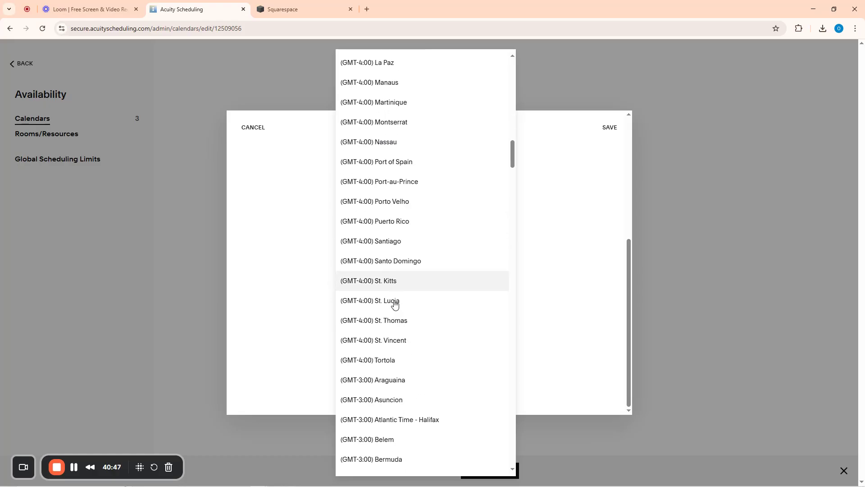
{"action": "scroll", "coordinate": [395, 304], "scroll_direction": "down", "scroll_amount": 14}
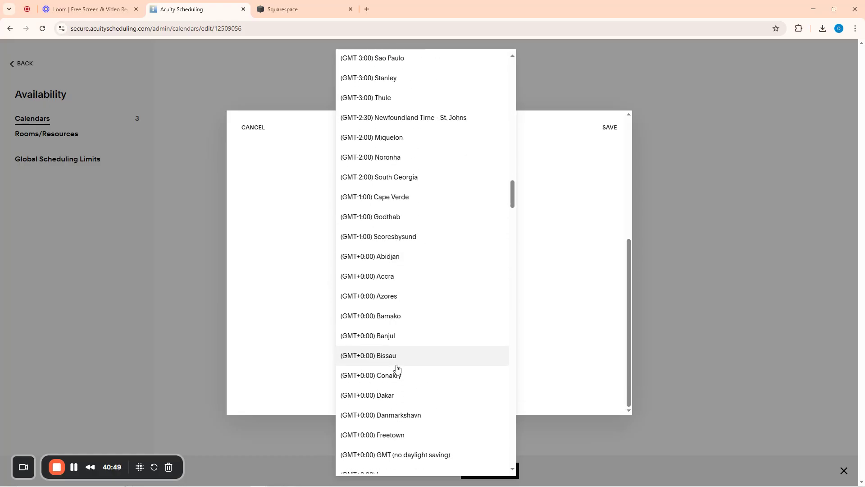
{"action": "scroll", "coordinate": [397, 155], "scroll_direction": "up", "scroll_amount": 3}
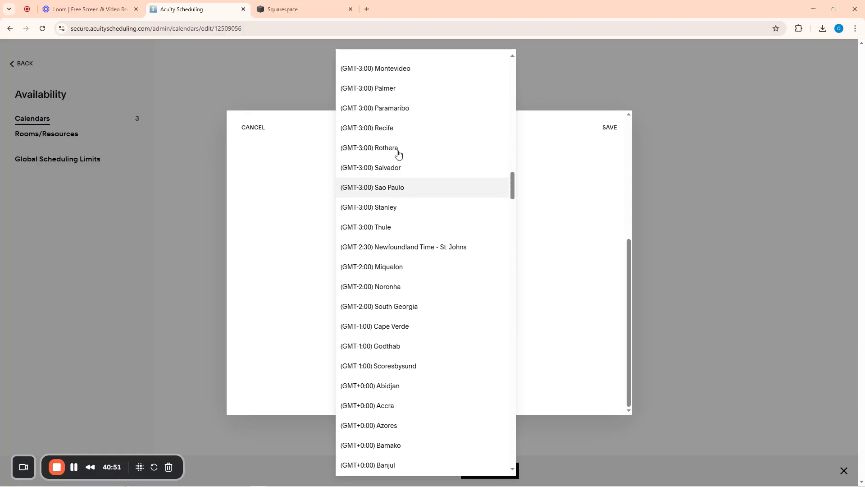
{"action": "scroll", "coordinate": [396, 155], "scroll_direction": "up", "scroll_amount": 5}
{"action": "scroll", "coordinate": [386, 278], "scroll_direction": "down", "scroll_amount": 15}
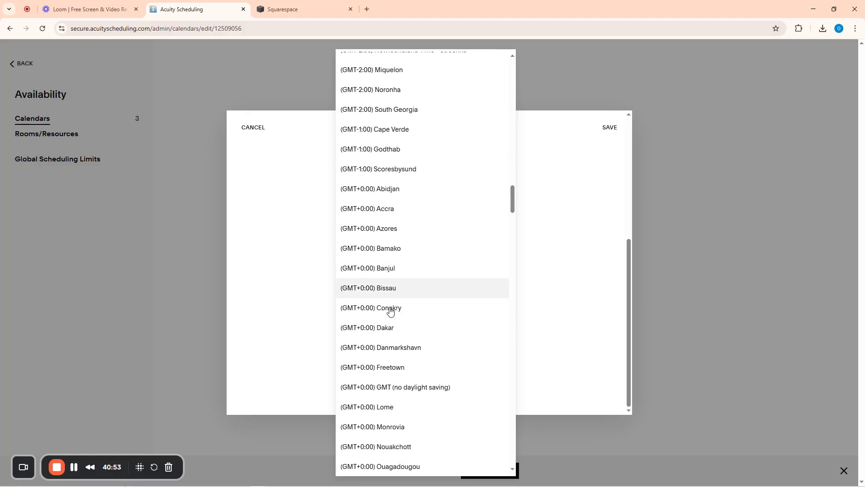
{"action": "scroll", "coordinate": [391, 311], "scroll_direction": "down", "scroll_amount": 9}
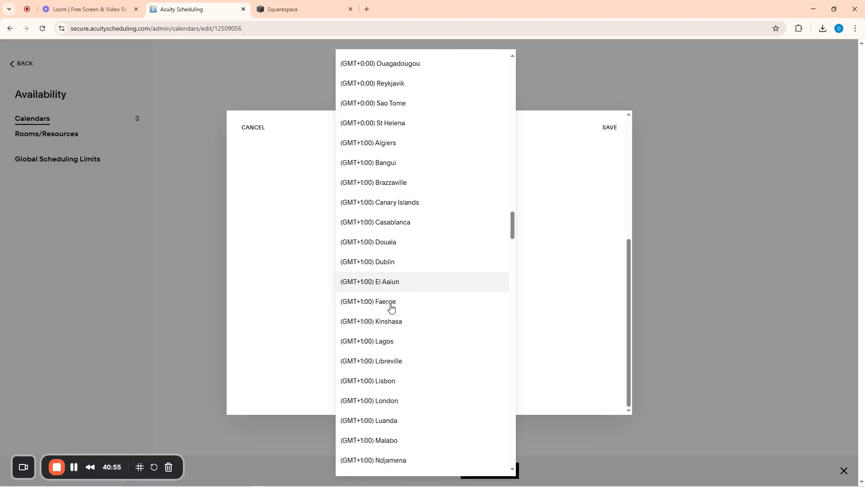
{"action": "scroll", "coordinate": [391, 308], "scroll_direction": "down", "scroll_amount": 7}
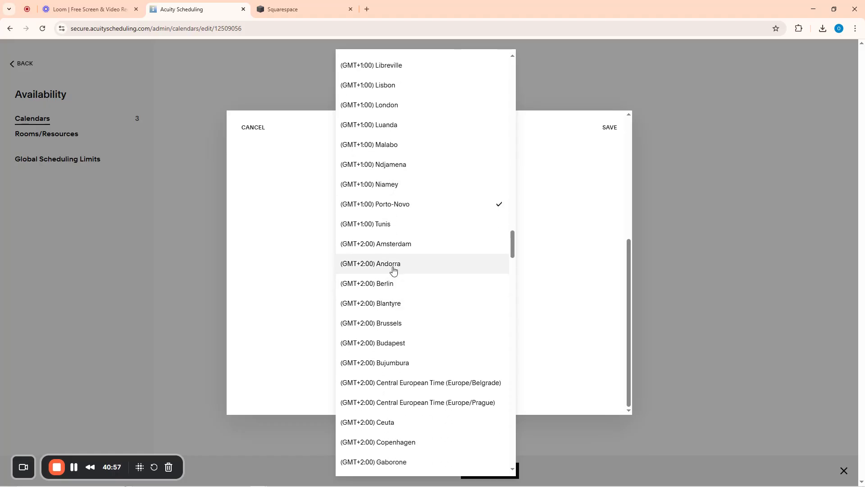
{"action": "scroll", "coordinate": [387, 107], "scroll_direction": "up", "scroll_amount": 2}
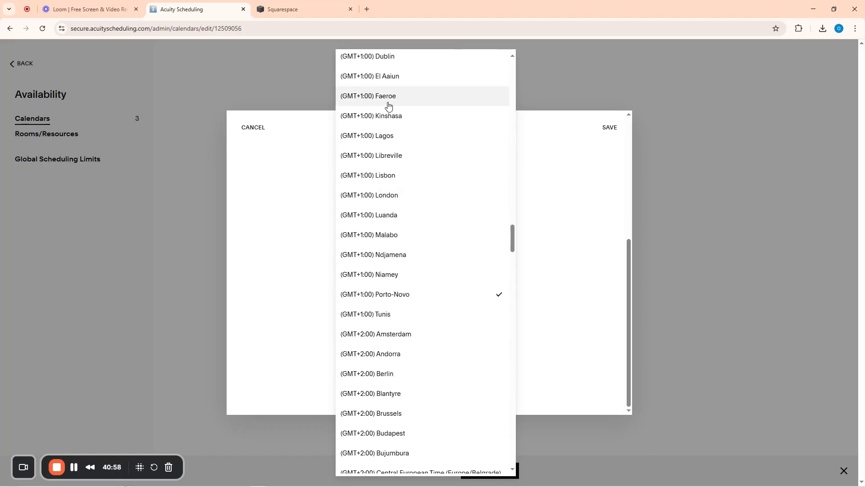
{"action": "left_click", "coordinate": [384, 141]}
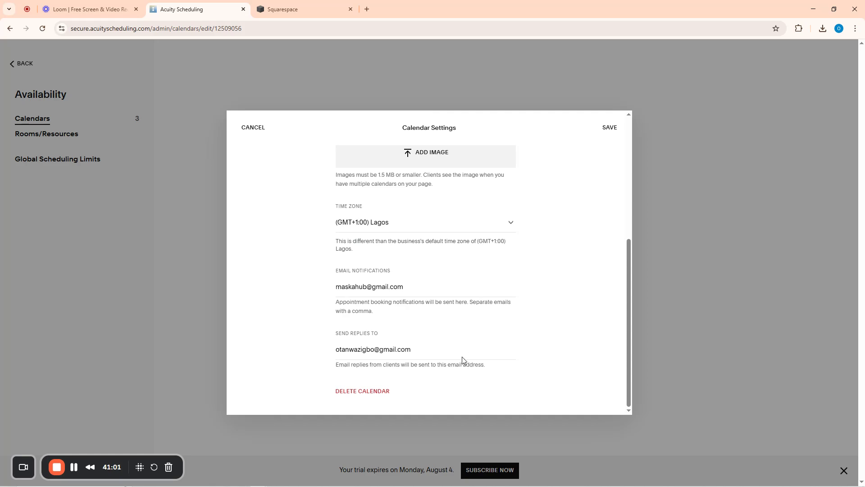
{"action": "left_click", "coordinate": [611, 131]}
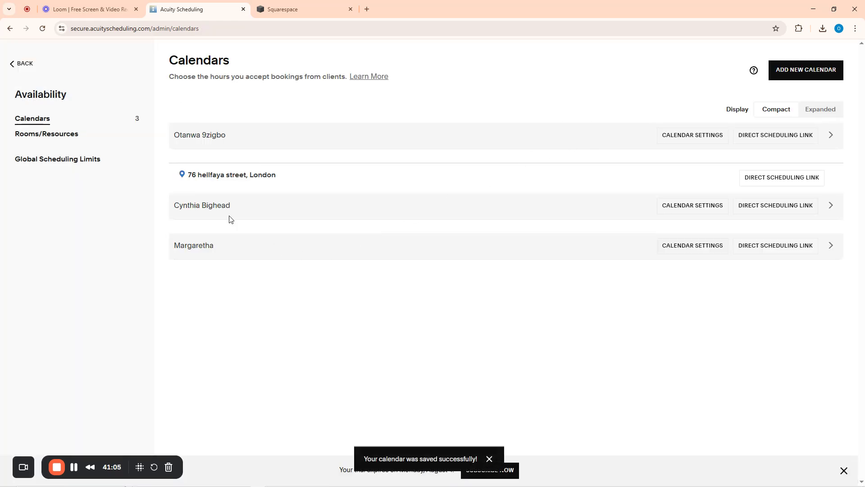
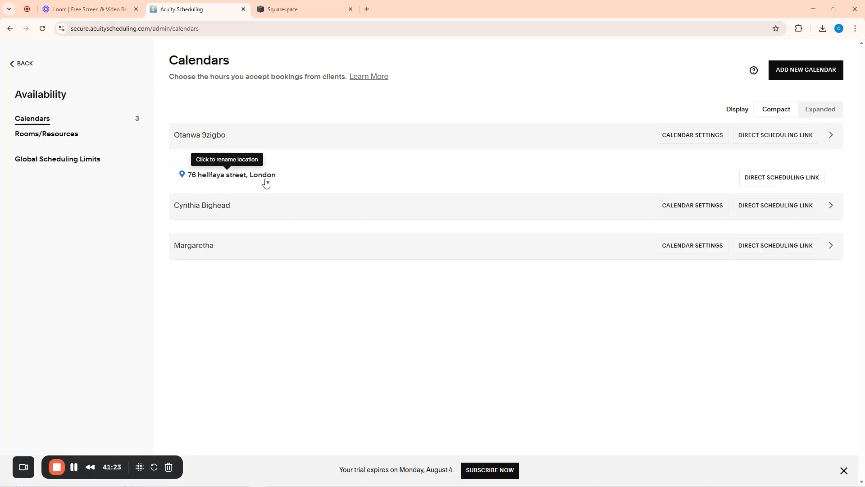
Change the city in the calendar's location address from London to Ajah and save it
{"action": "left_click", "coordinate": [223, 179]}
{"action": "left_click_drag", "start_coordinate": [268, 177], "coordinate": [241, 177]}
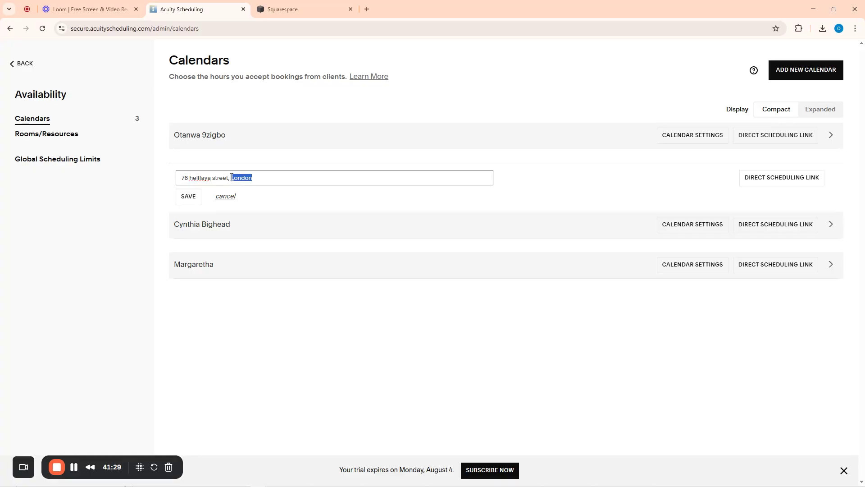
{"action": "type", "text": "L"}
{"action": "left_click", "coordinate": [187, 198]}
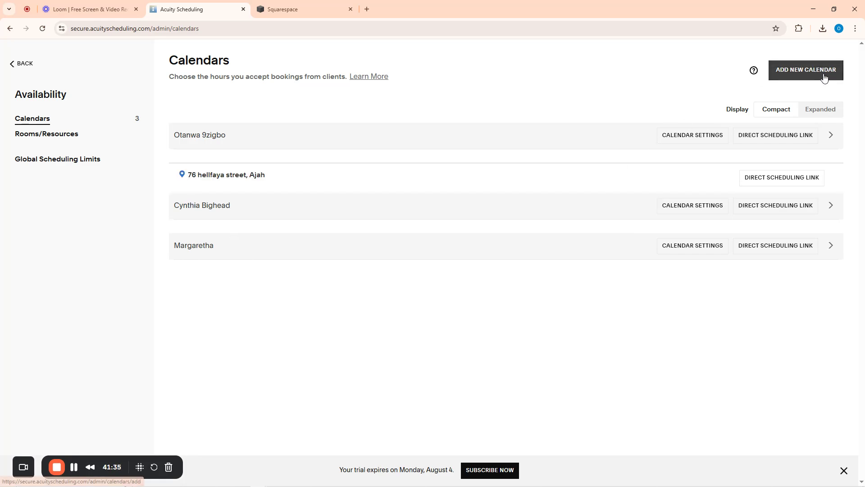
Begin adding a new calendar, then abandon it
{"action": "left_click", "coordinate": [799, 69]}
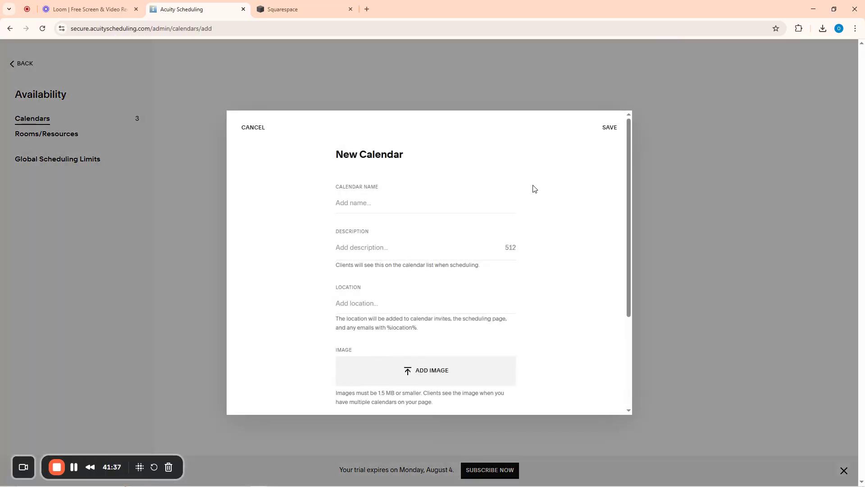
{"action": "left_click", "coordinate": [367, 205]}
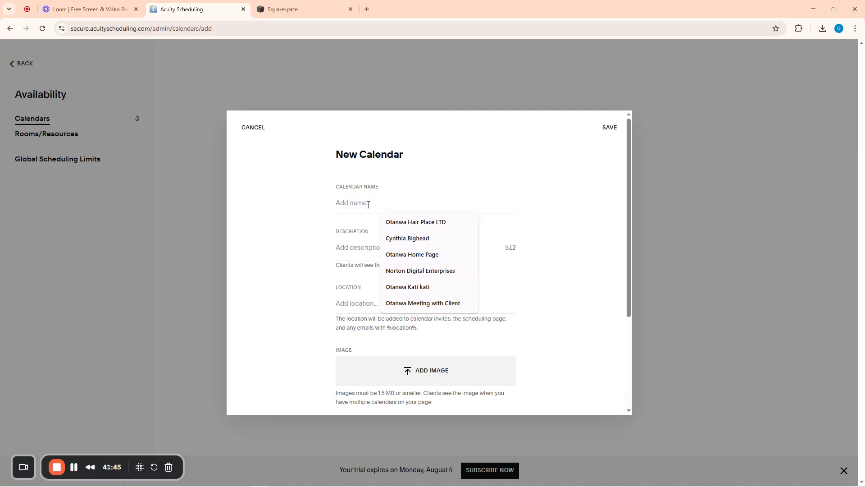
{"action": "left_click", "coordinate": [249, 128]}
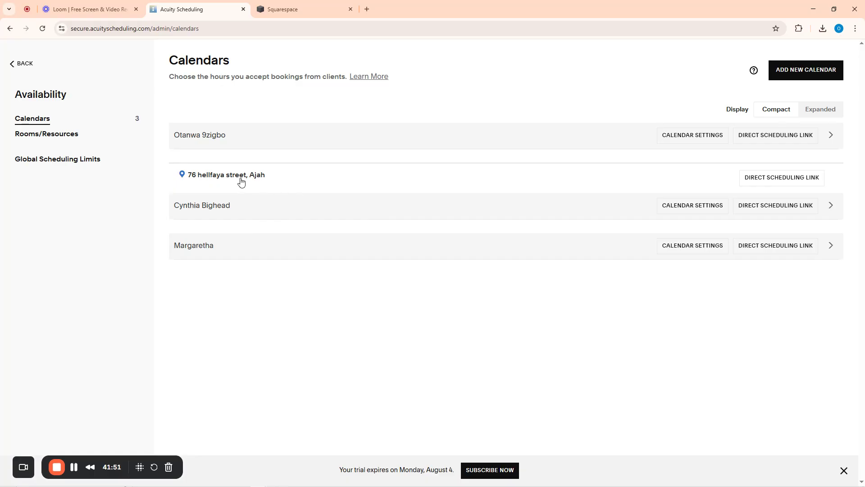
Start a new calendar named Norton Digital Enterprises using the autofill suggestion
{"action": "left_click", "coordinate": [786, 74]}
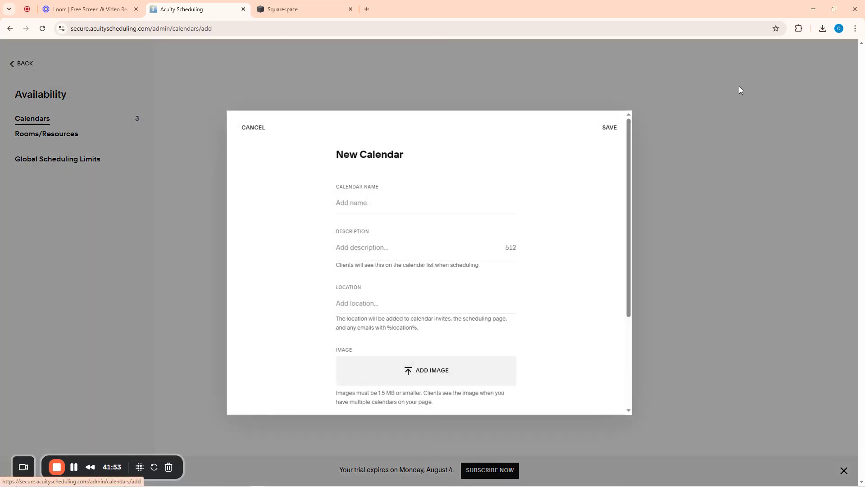
{"action": "left_click", "coordinate": [380, 205]}
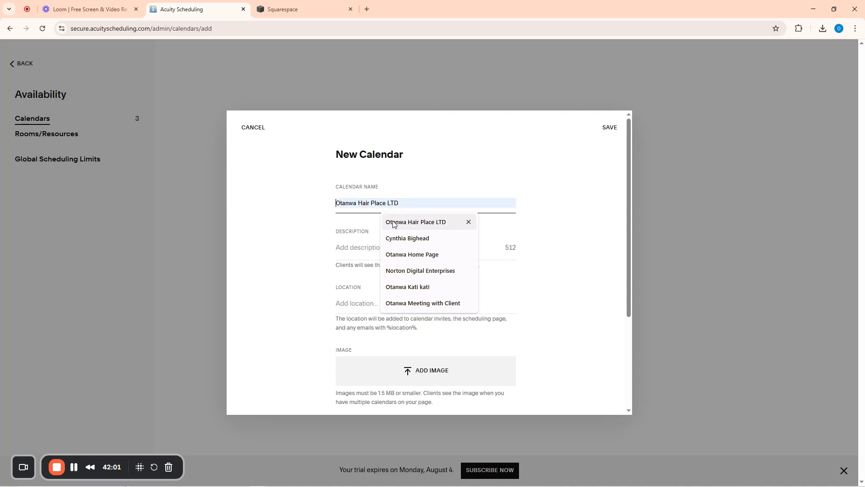
{"action": "left_click", "coordinate": [412, 271]}
{"action": "left_click", "coordinate": [310, 236]}
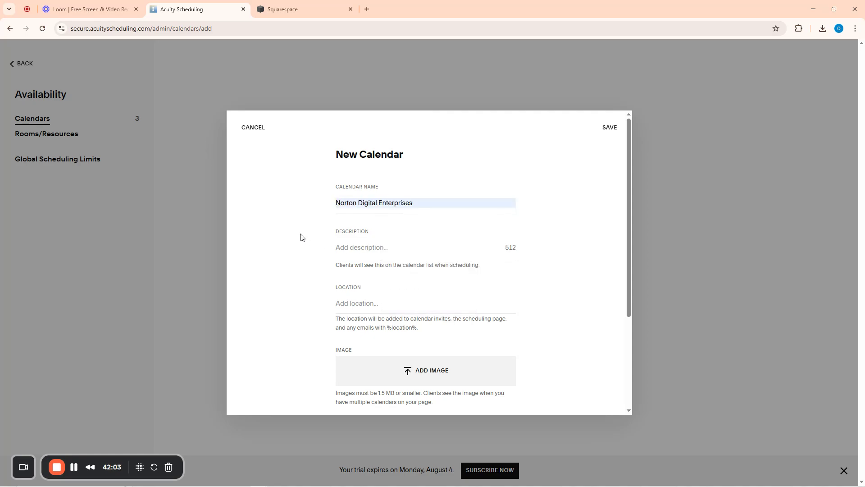
{"action": "left_click", "coordinate": [363, 248]}
{"action": "left_click", "coordinate": [360, 308]}
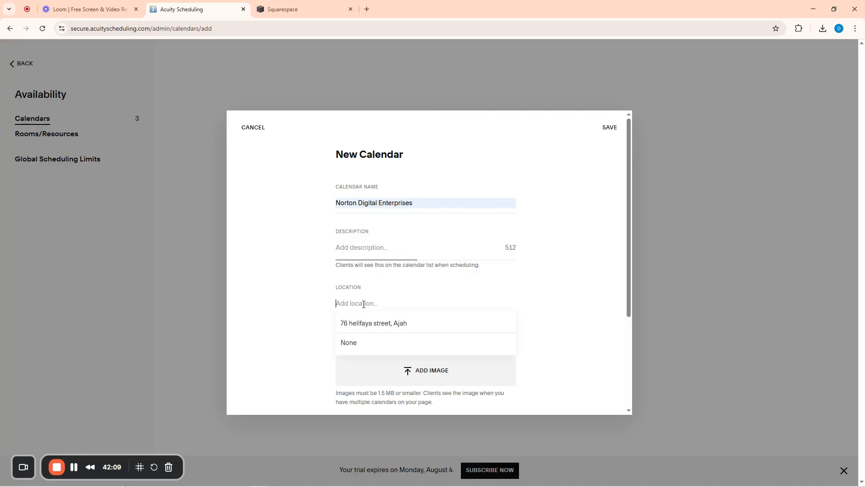
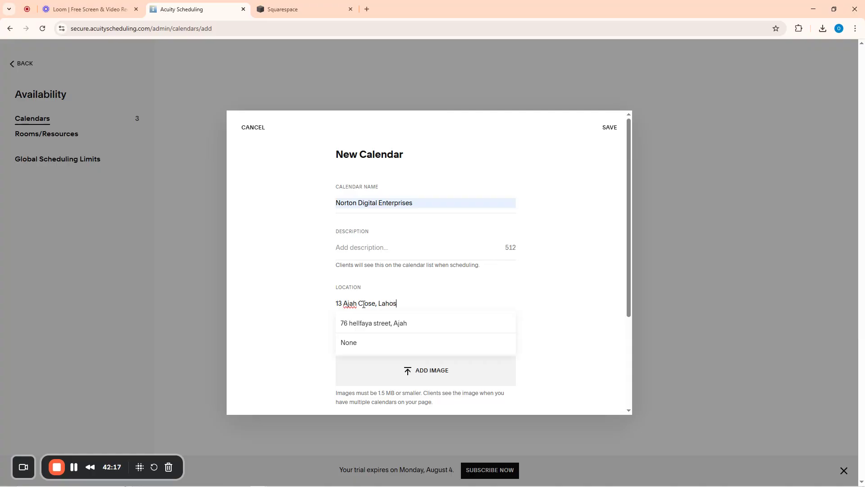
{"action": "scroll", "coordinate": [372, 302], "scroll_direction": "down", "scroll_amount": 3}
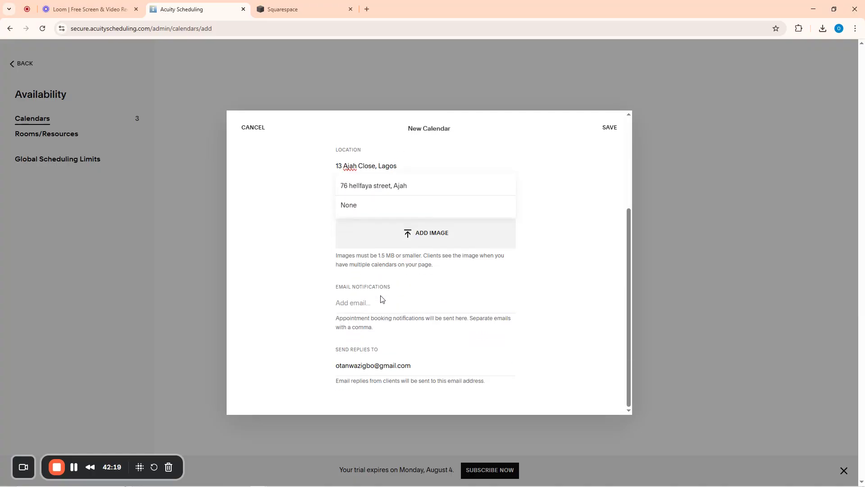
{"action": "left_click", "coordinate": [303, 231]}
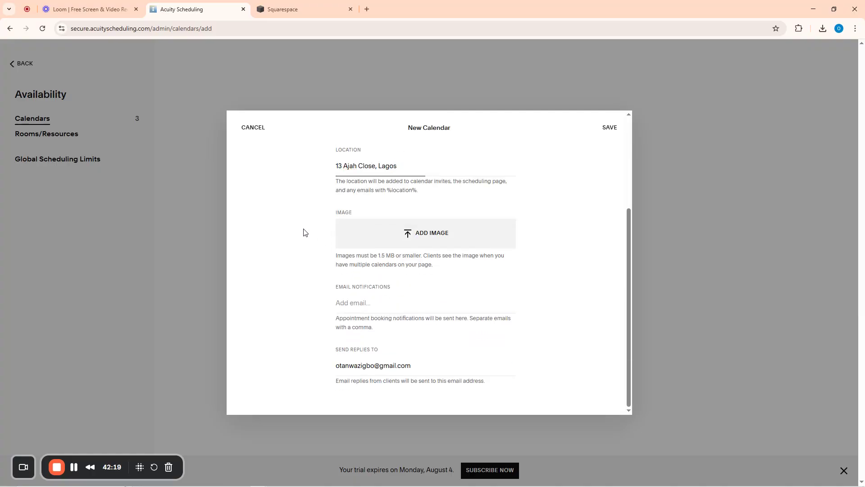
{"action": "left_click", "coordinate": [363, 304]}
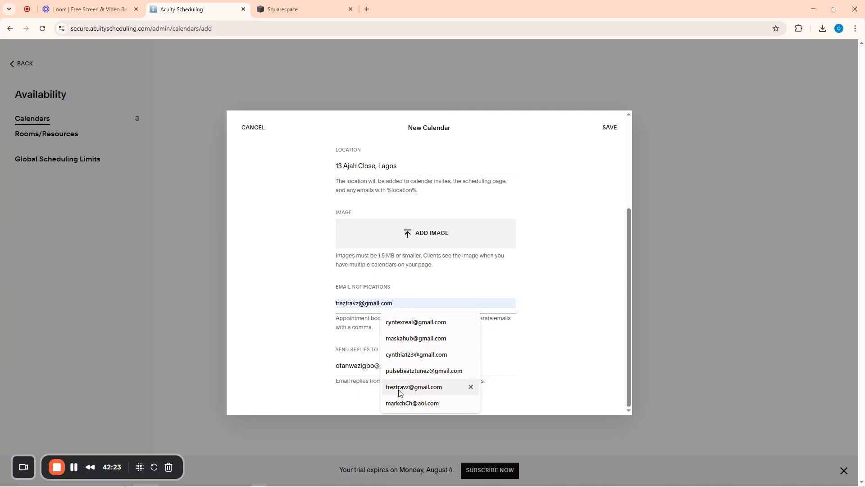
{"action": "left_click", "coordinate": [414, 371]}
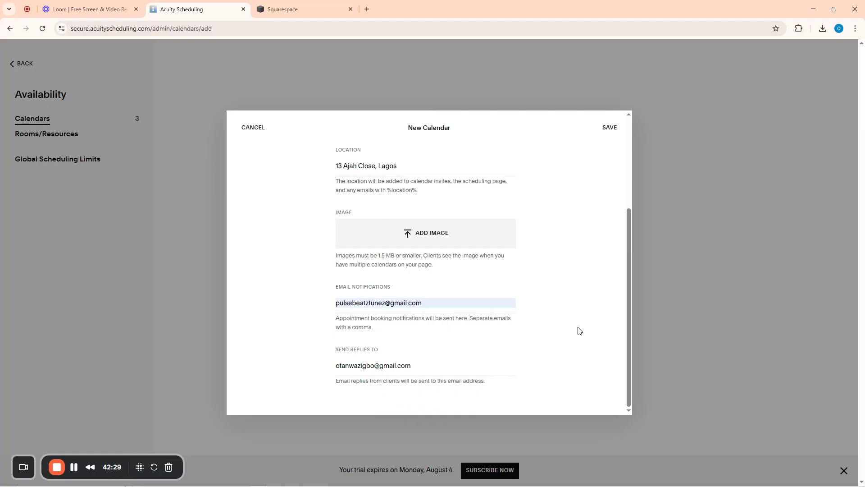
{"action": "scroll", "coordinate": [578, 331], "scroll_direction": "up", "scroll_amount": 3}
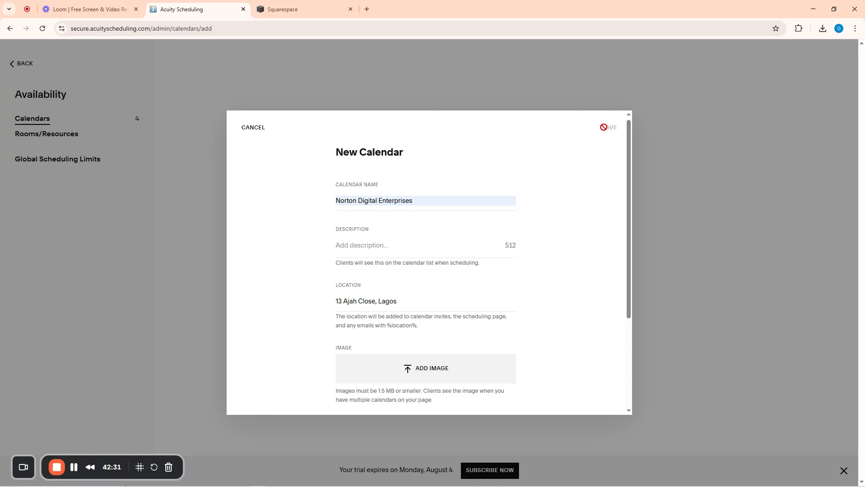
{"action": "left_click", "coordinate": [604, 127]}
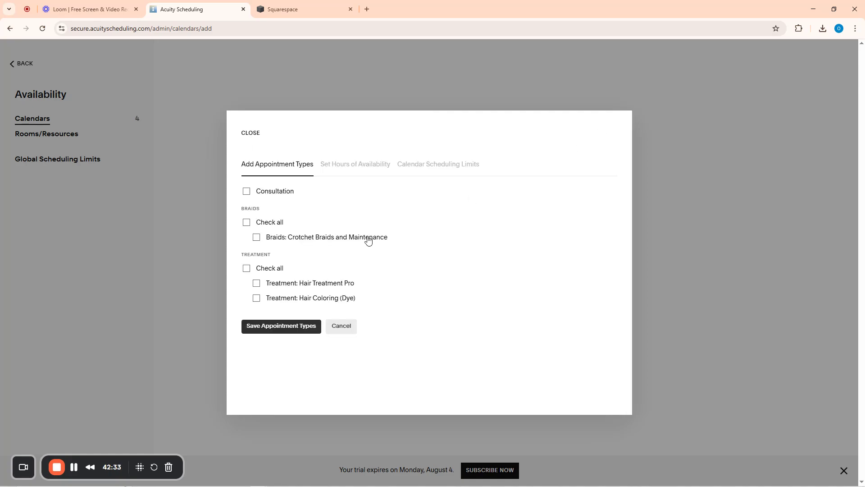
Offer Braids, Hair Treatment Pro and Hair Coloring (Dye) on Norton Digital Enterprises, then close settings
{"action": "left_click", "coordinate": [258, 238]}
{"action": "left_click", "coordinate": [256, 284]}
{"action": "left_click", "coordinate": [256, 298]}
{"action": "left_click", "coordinate": [304, 327]}
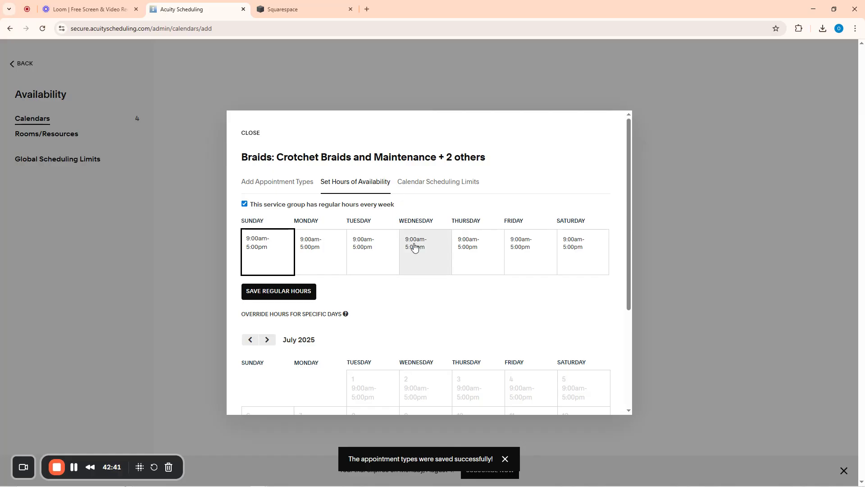
{"action": "left_click", "coordinate": [251, 135]}
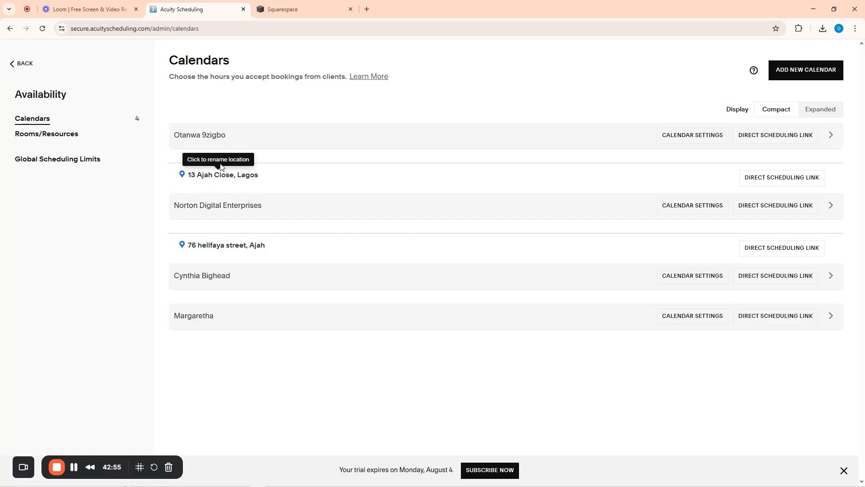
{"action": "left_click", "coordinate": [808, 71]}
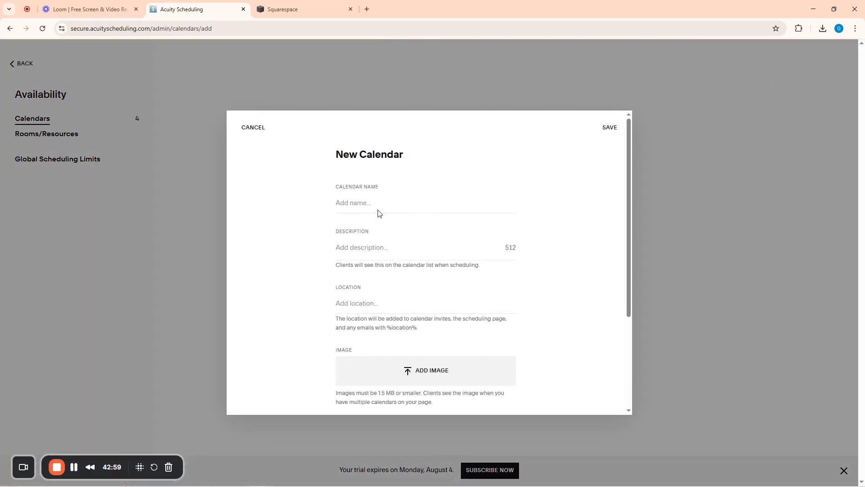
{"action": "left_click", "coordinate": [367, 203]}
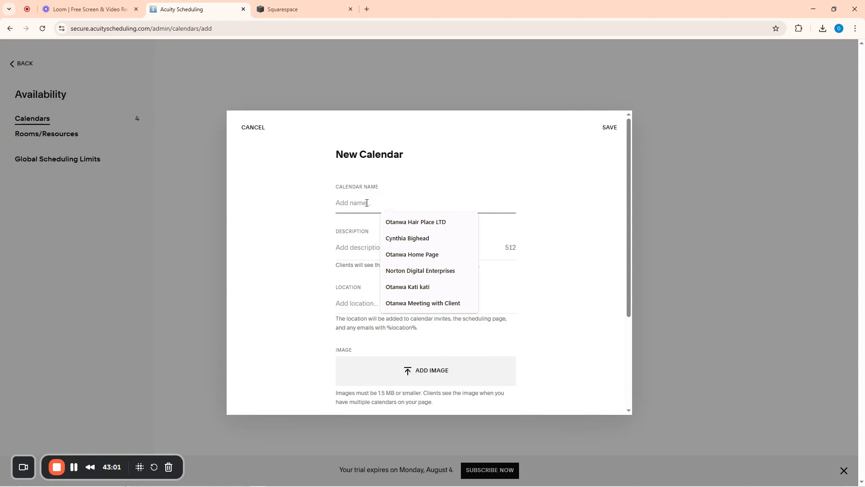
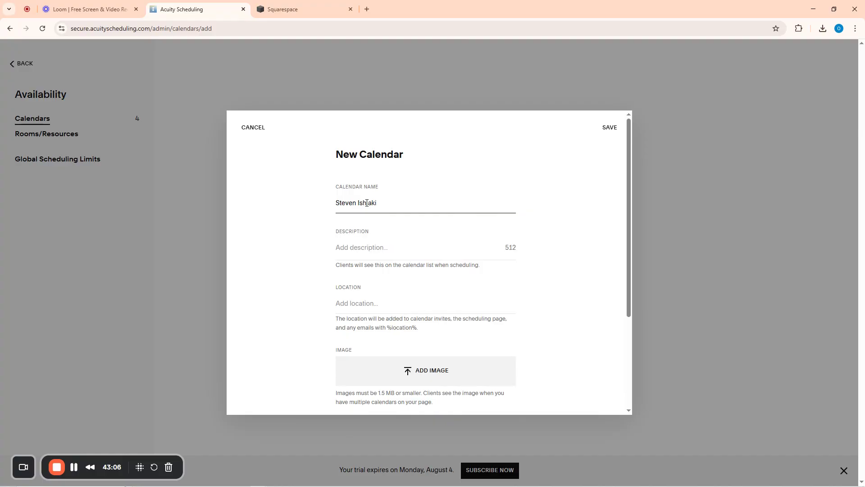
{"action": "left_click", "coordinate": [355, 304]}
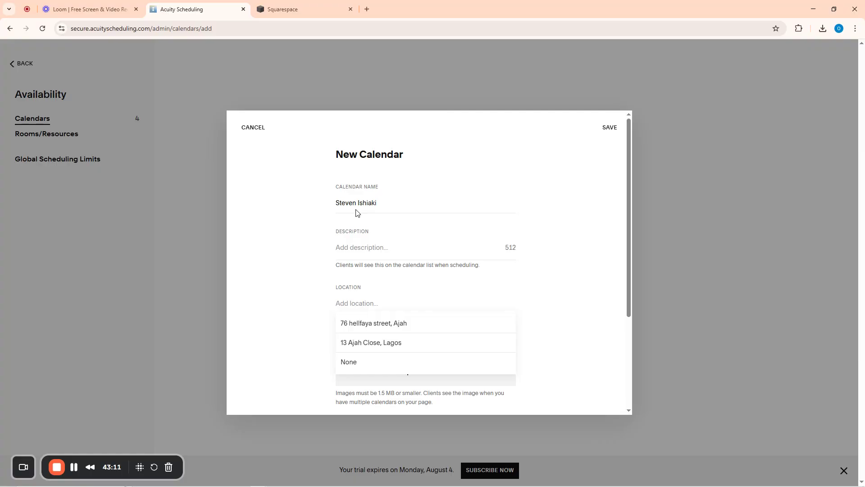
{"action": "left_click", "coordinate": [377, 346]}
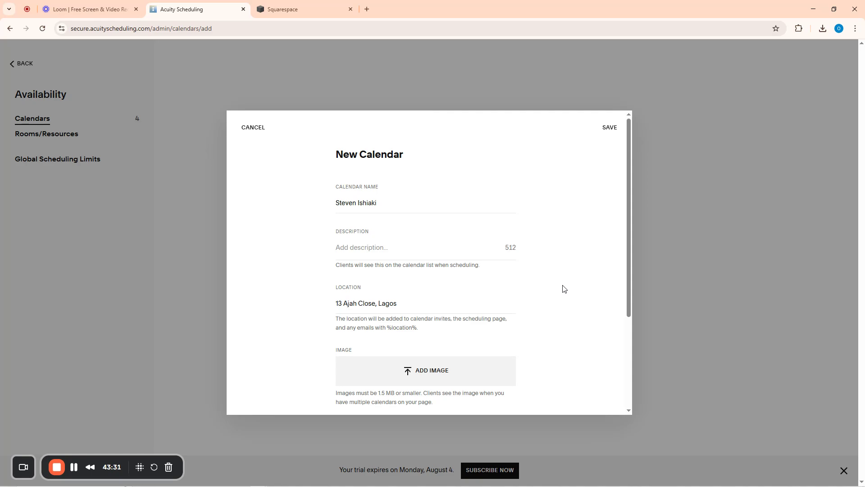
Enter the staff member's notification e-mail address and save the calendar
{"action": "scroll", "coordinate": [564, 288], "scroll_direction": "down", "scroll_amount": 3}
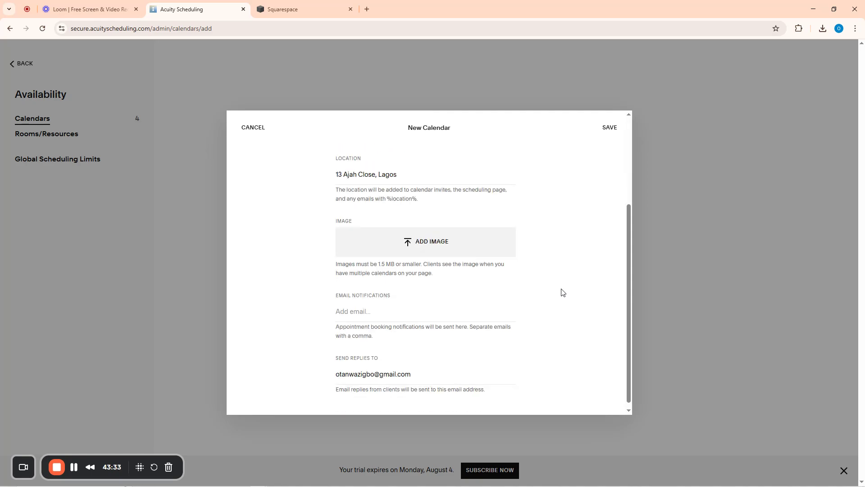
{"action": "left_click", "coordinate": [364, 304]}
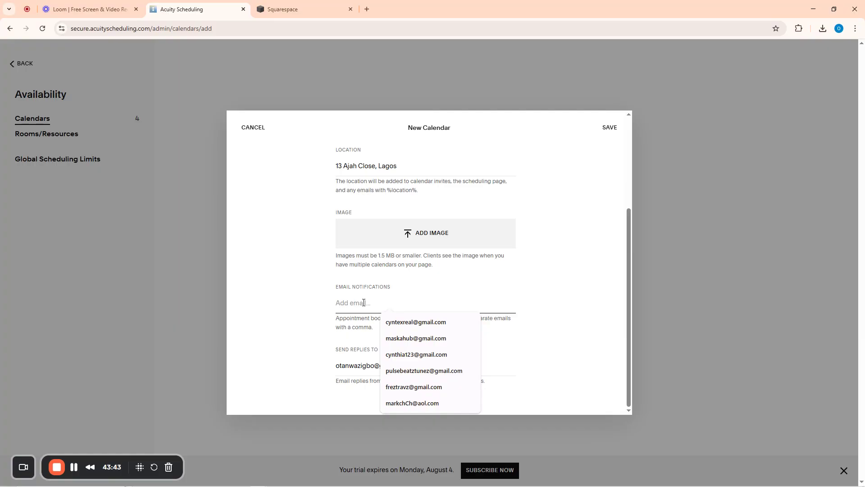
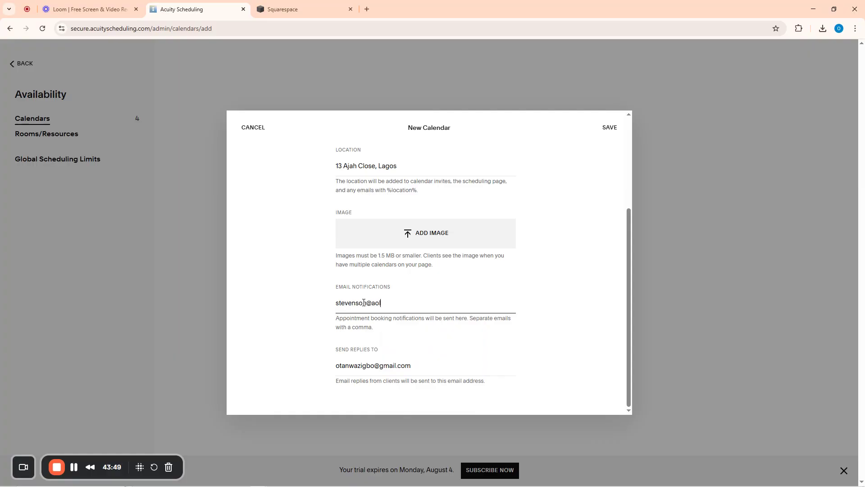
{"action": "scroll", "coordinate": [451, 282], "scroll_direction": "up", "scroll_amount": 3}
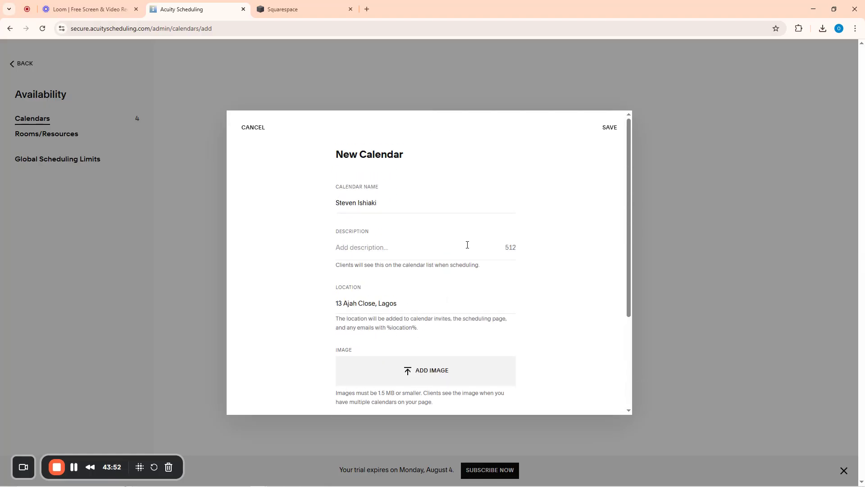
{"action": "left_click", "coordinate": [609, 128]}
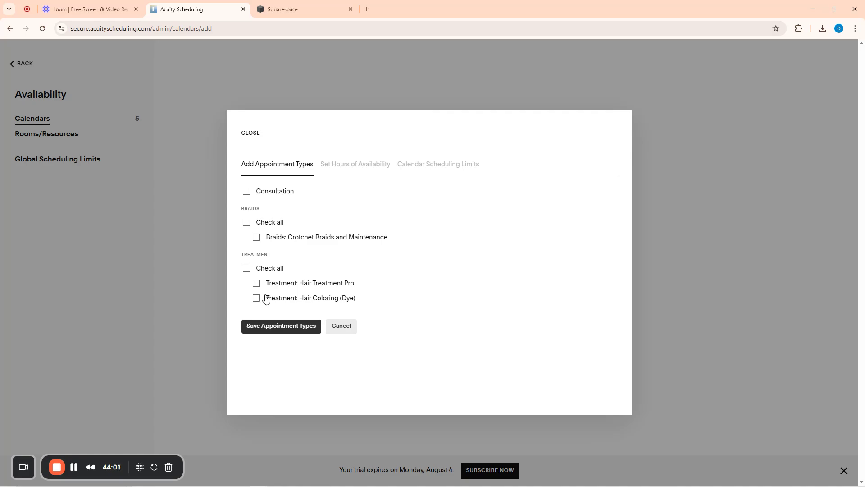
Offer only Hair Treatment Pro on the staff calendar, save it, and close the settings
{"action": "left_click", "coordinate": [257, 282]}
{"action": "left_click", "coordinate": [289, 333]}
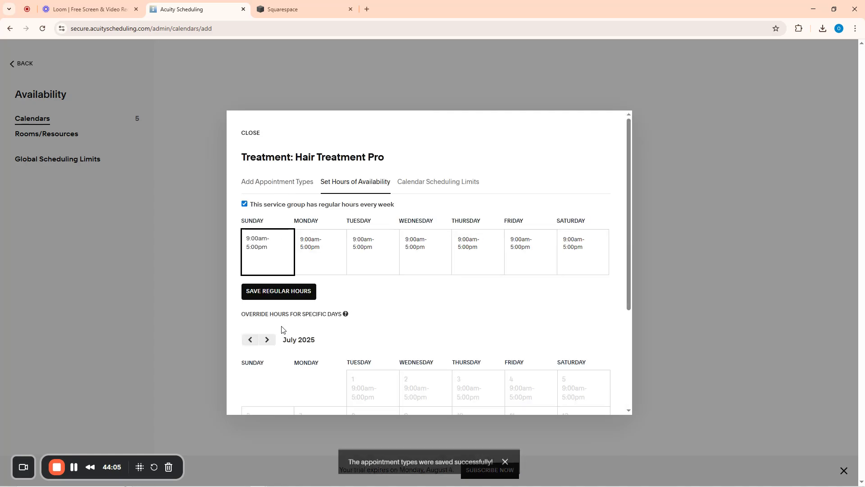
{"action": "left_click", "coordinate": [251, 134]}
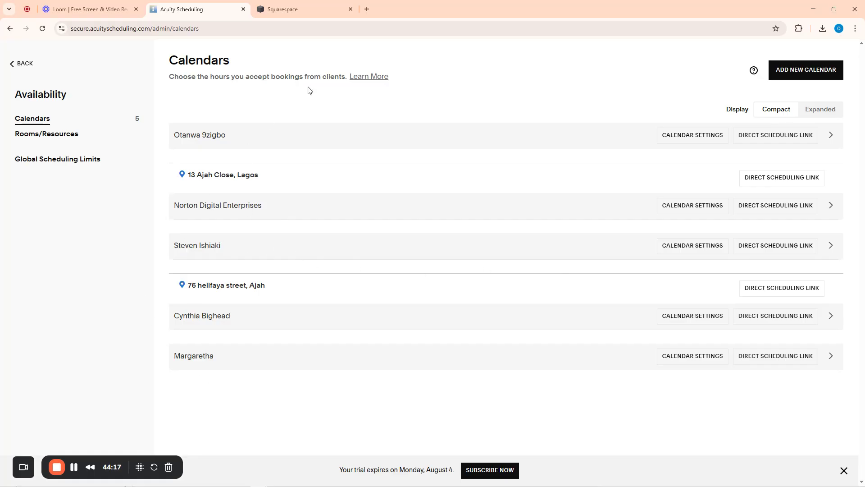
Go via Home to the Calendar page showing July 2025 with 2 appointments
{"action": "left_click", "coordinate": [21, 63]}
{"action": "left_click", "coordinate": [26, 77]}
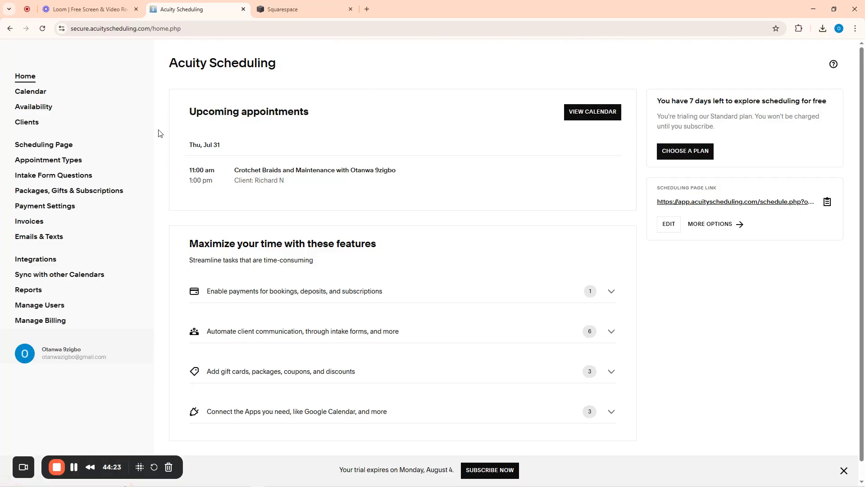
{"action": "left_click", "coordinate": [31, 93]}
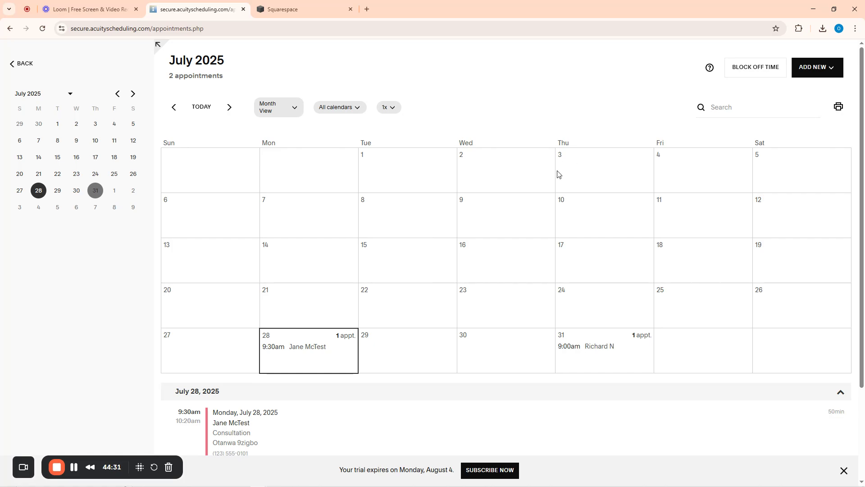
{"action": "scroll", "coordinate": [558, 174], "scroll_direction": "down", "scroll_amount": 3}
{"action": "scroll", "coordinate": [547, 199], "scroll_direction": "up", "scroll_amount": 3}
Start a new Hair Treatment Pro appointment with the last listed staff calendar
{"action": "left_click", "coordinate": [811, 68]}
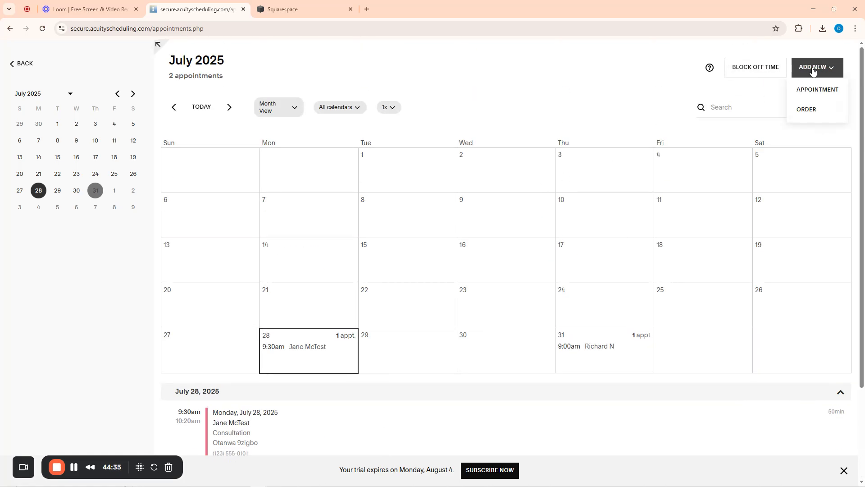
{"action": "left_click", "coordinate": [808, 90]}
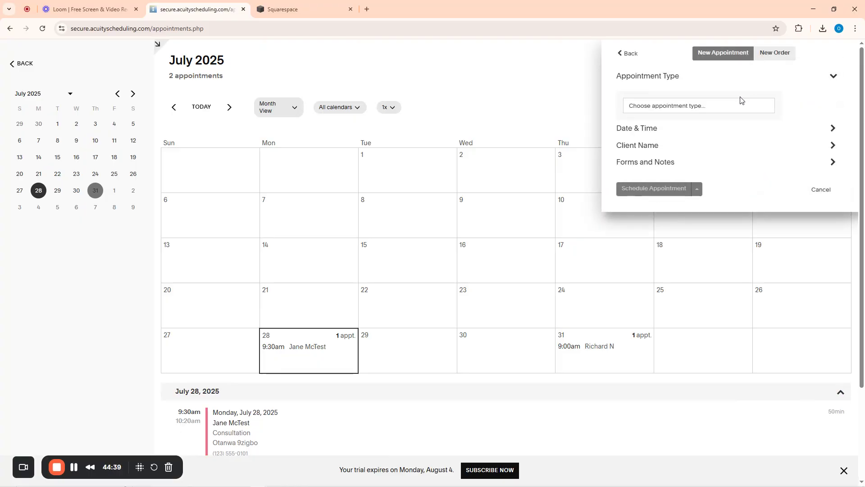
{"action": "left_click", "coordinate": [694, 107]}
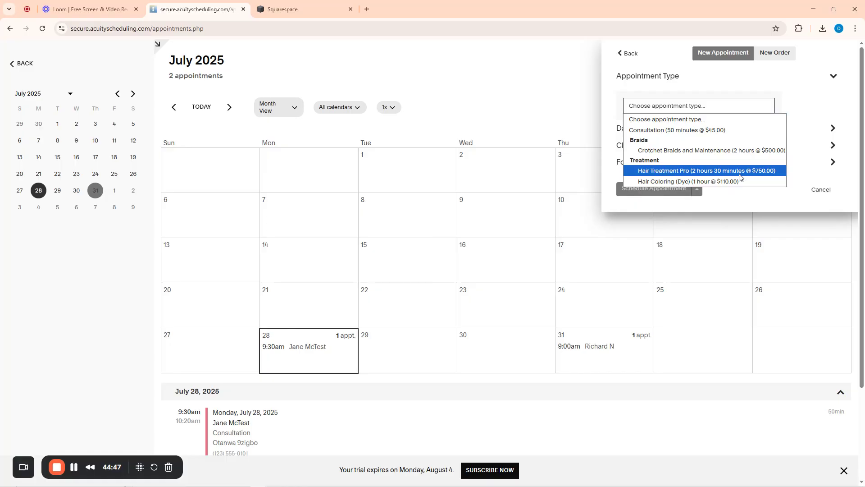
{"action": "left_click", "coordinate": [661, 175]}
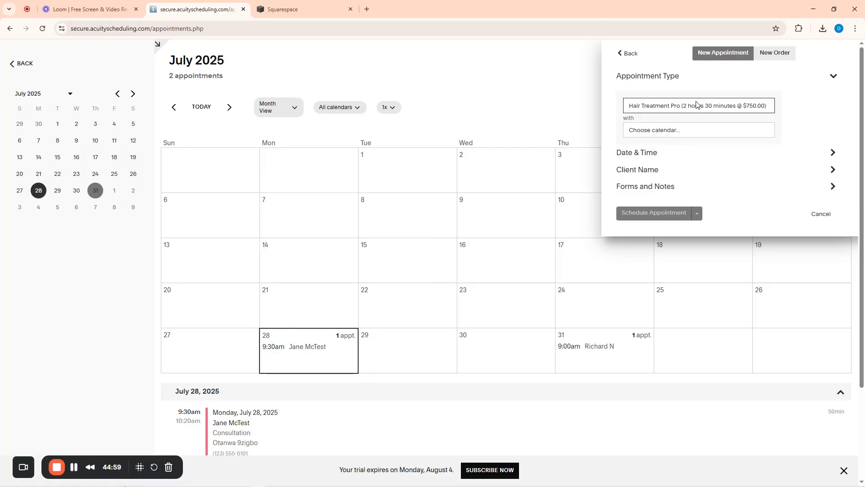
{"action": "left_click", "coordinate": [671, 134]}
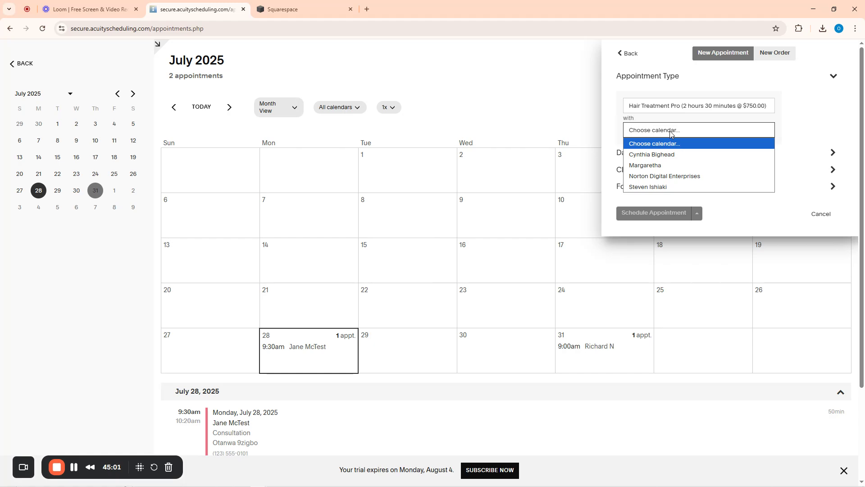
{"action": "left_click", "coordinate": [646, 187]}
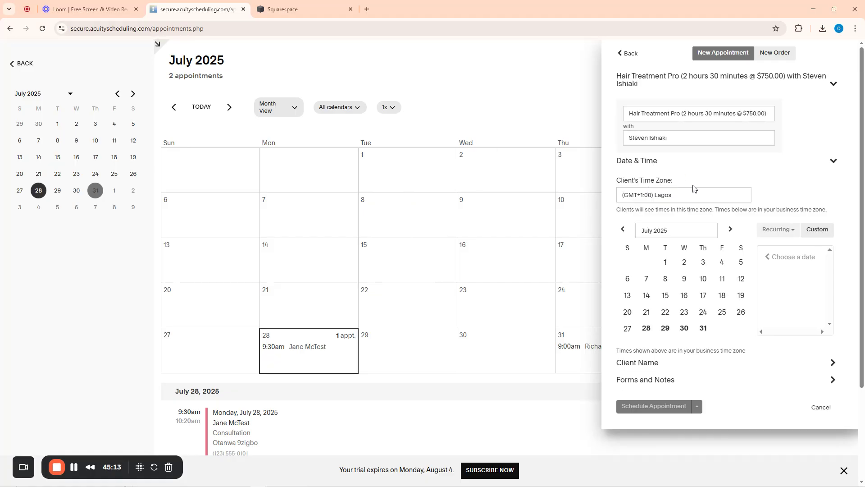
Schedule the appointment for July 30, 2025 at 11:00am
{"action": "left_click", "coordinate": [686, 281]}
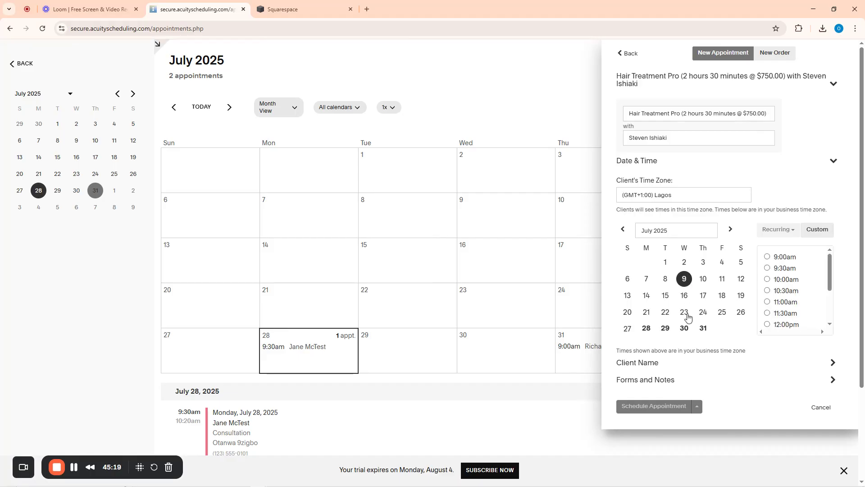
{"action": "left_click", "coordinate": [685, 329]}
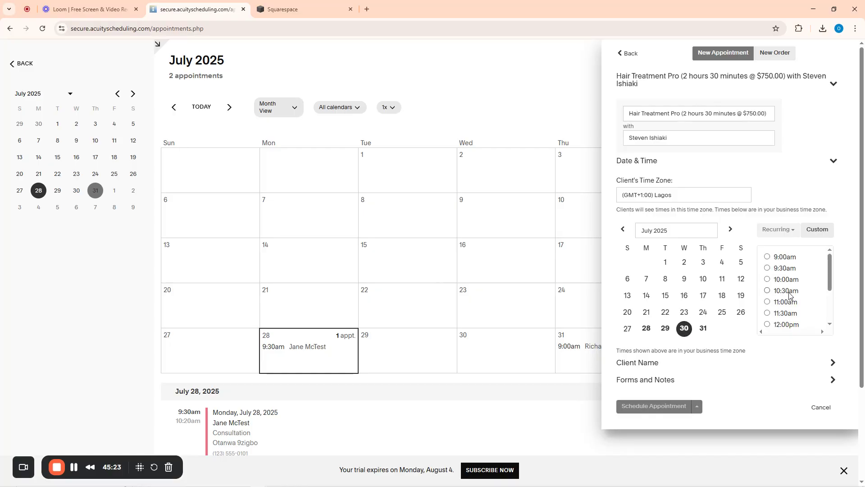
{"action": "left_click", "coordinate": [783, 306]}
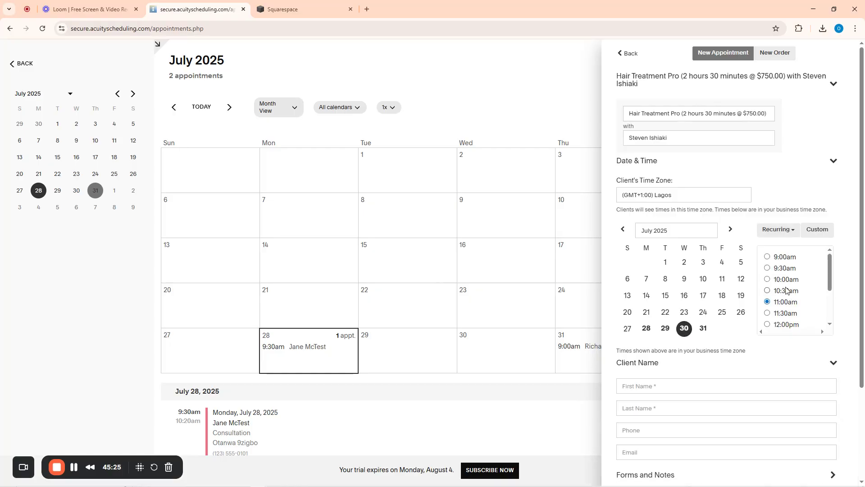
{"action": "scroll", "coordinate": [697, 312], "scroll_direction": "down", "scroll_amount": 3}
Fill in the client's first name, last name, phone and e-mail, then schedule the appointment
{"action": "left_click", "coordinate": [645, 267]}
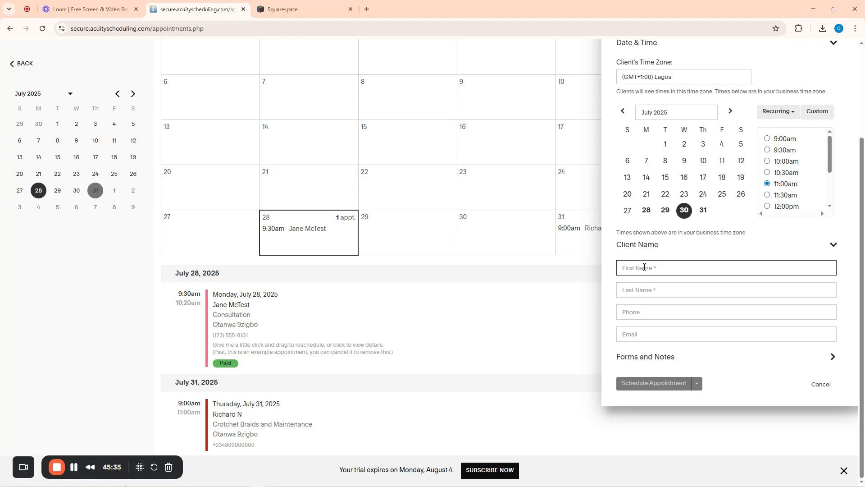
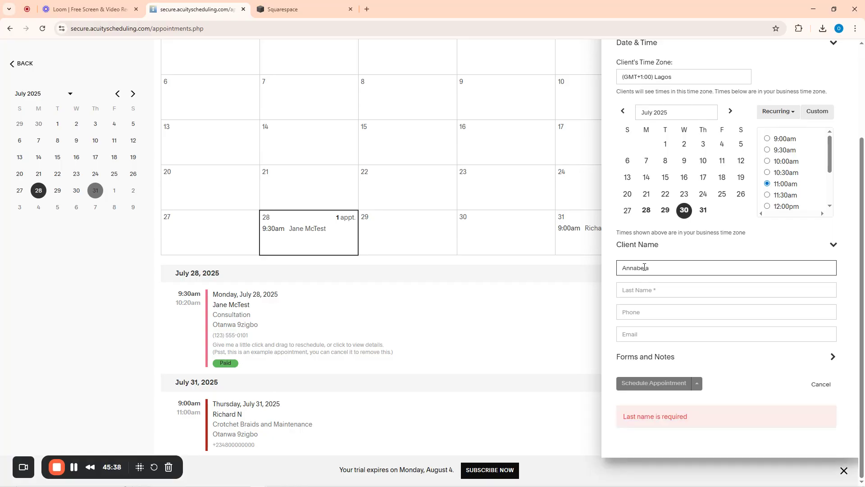
{"action": "key", "text": "Tab"}
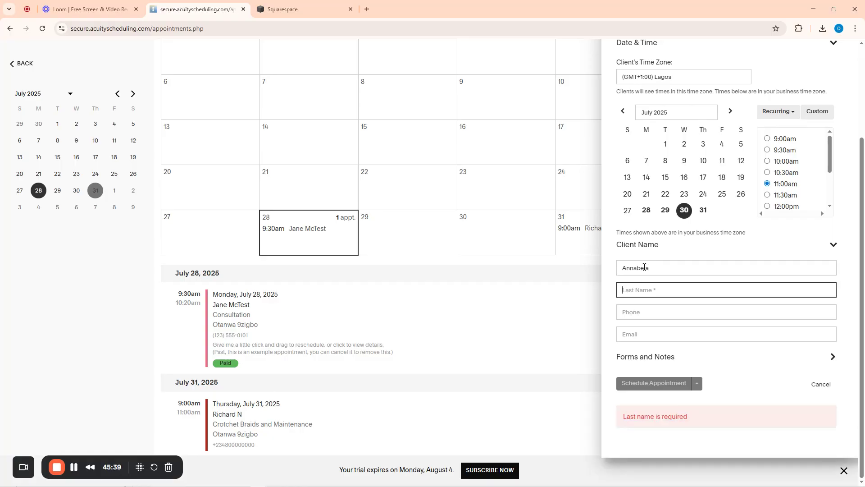
{"action": "key", "text": "Tab"}
{"action": "type", "text": "0"}
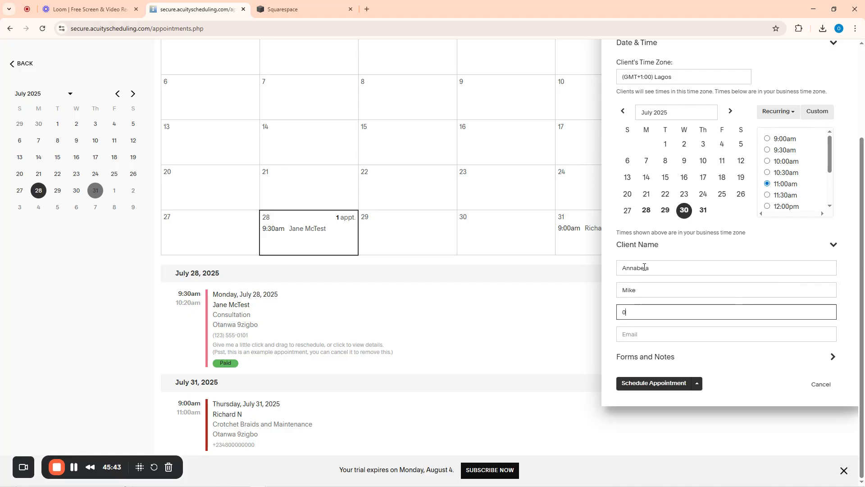
{"action": "type", "text": "10232"}
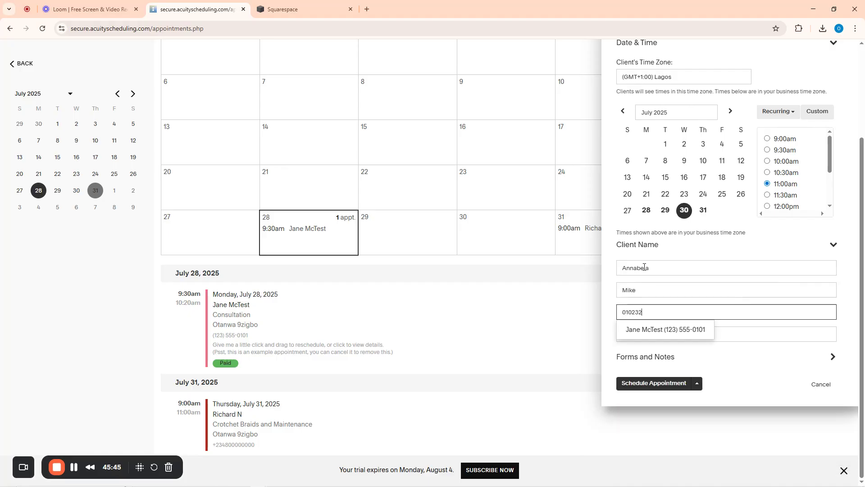
{"action": "left_click", "coordinate": [637, 334]}
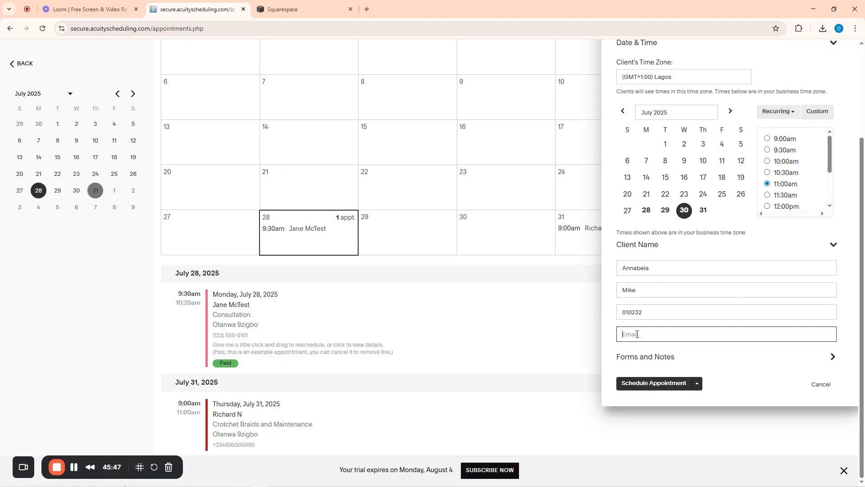
{"action": "scroll", "coordinate": [703, 261], "scroll_direction": "up", "scroll_amount": 3}
{"action": "scroll", "coordinate": [703, 262], "scroll_direction": "down", "scroll_amount": 3}
{"action": "left_click", "coordinate": [640, 384]}
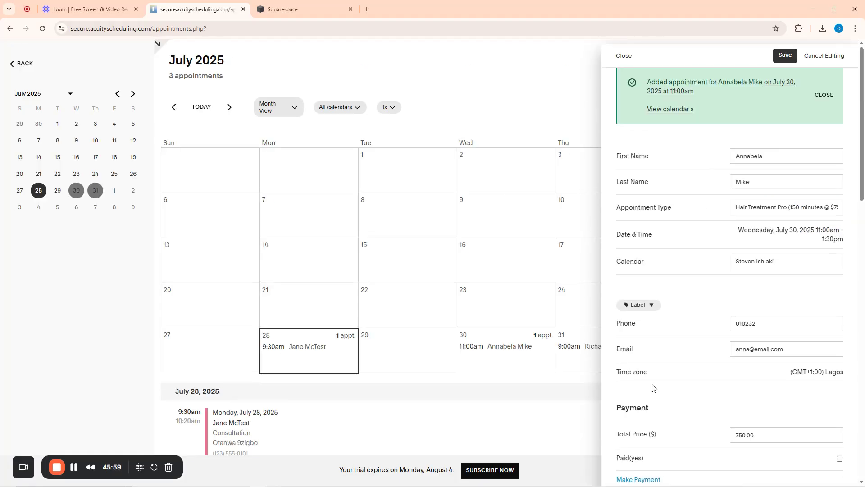
Save and close the July 30 appointment details, then return to the Home dashboard
{"action": "left_click", "coordinate": [775, 59]}
{"action": "left_click", "coordinate": [624, 55]}
{"action": "scroll", "coordinate": [340, 280], "scroll_direction": "down", "scroll_amount": 5}
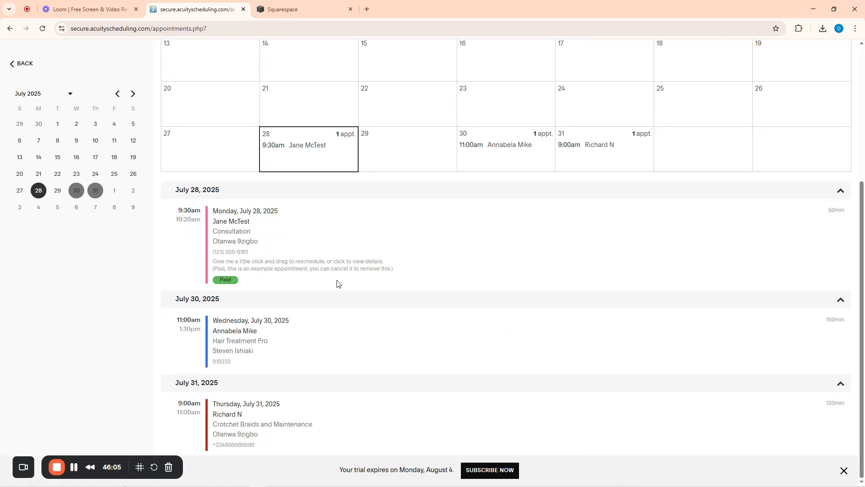
{"action": "scroll", "coordinate": [360, 226], "scroll_direction": "up", "scroll_amount": 1}
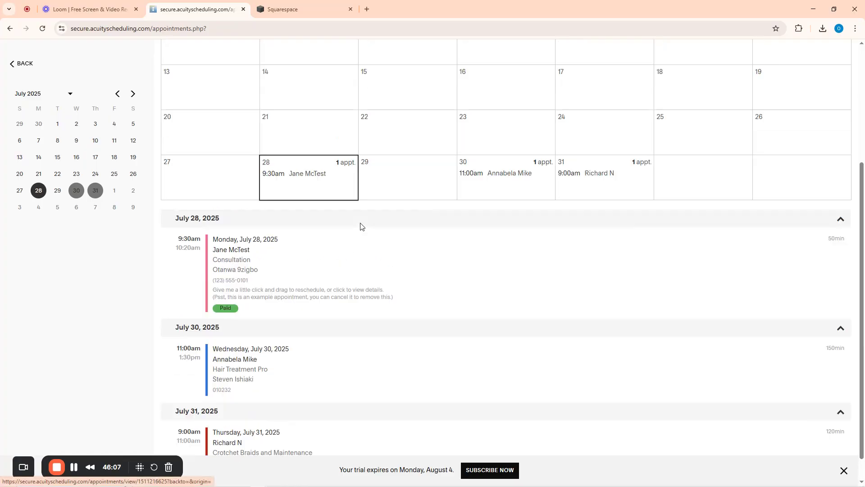
{"action": "scroll", "coordinate": [360, 223], "scroll_direction": "up", "scroll_amount": 4}
{"action": "left_click", "coordinate": [20, 65]}
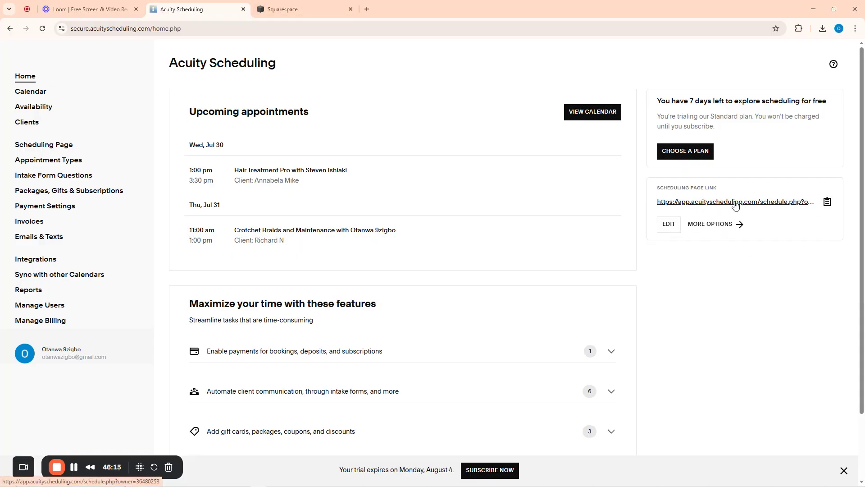
Open the Scheduling Page link in a new tab, check its URL, and return to Acuity
{"action": "left_click", "coordinate": [695, 205]}
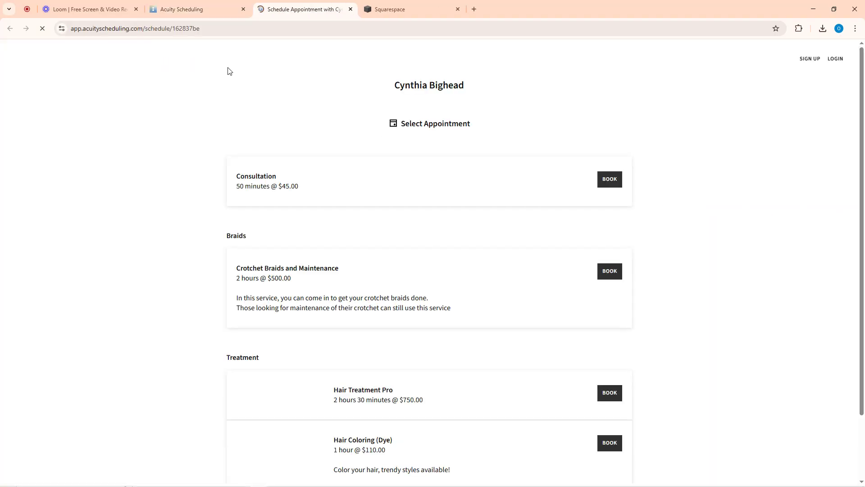
{"action": "left_click", "coordinate": [208, 30]}
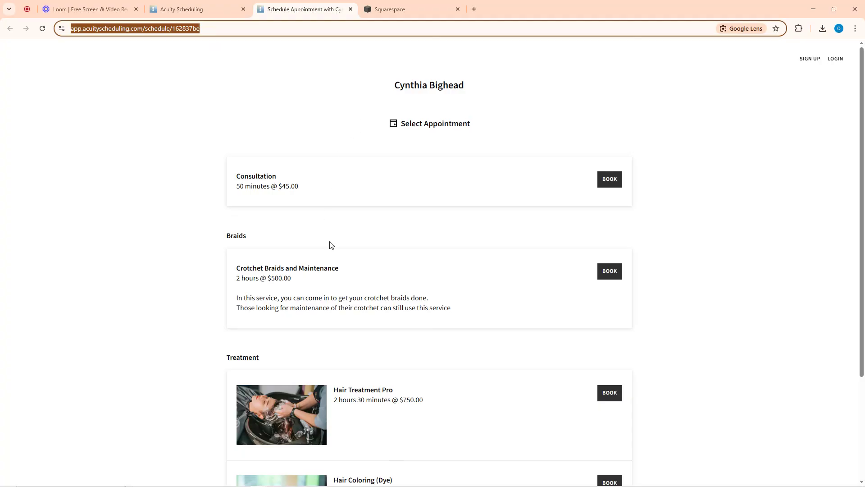
{"action": "scroll", "coordinate": [361, 270], "scroll_direction": "down", "scroll_amount": 3}
{"action": "scroll", "coordinate": [393, 292], "scroll_direction": "up", "scroll_amount": 3}
{"action": "left_click", "coordinate": [174, 5]}
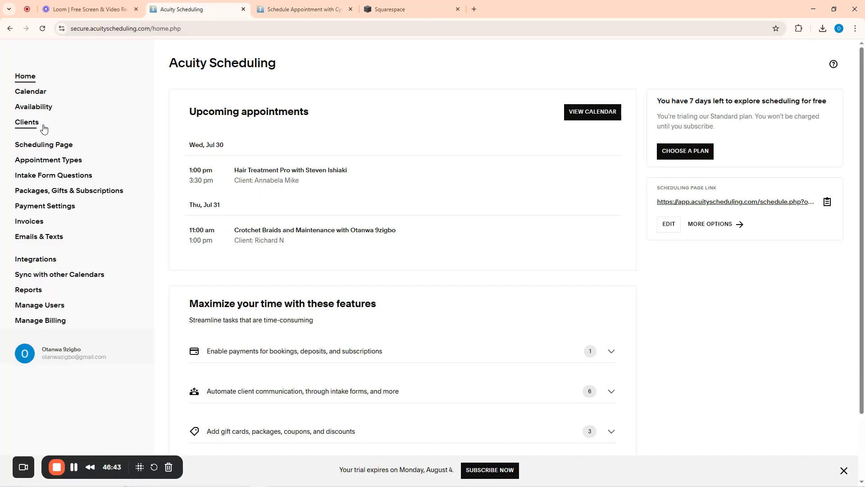
Select the Scheduling Page's main heading in the text editor, then exit without saving
{"action": "left_click", "coordinate": [43, 145]}
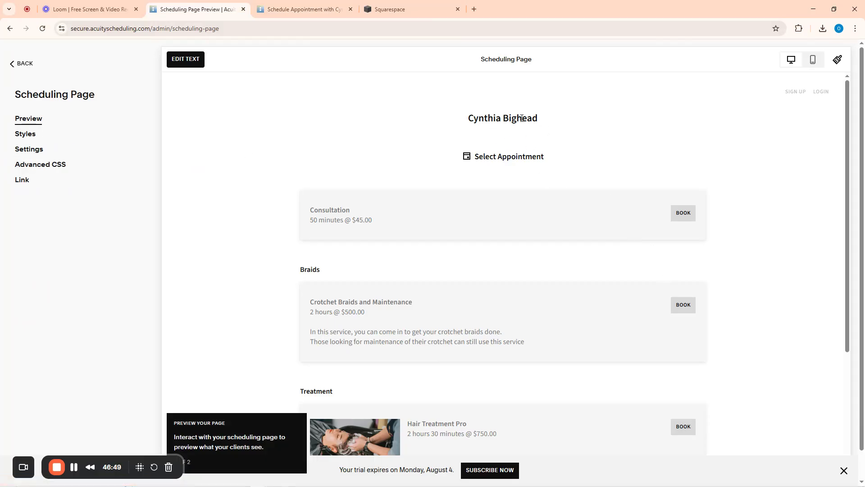
{"action": "left_click", "coordinate": [189, 64]}
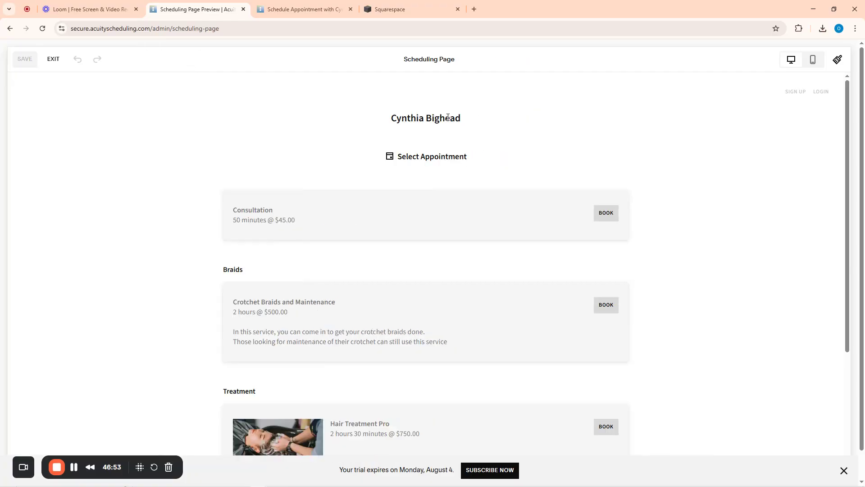
{"action": "left_click_drag", "start_coordinate": [390, 120], "coordinate": [463, 124]}
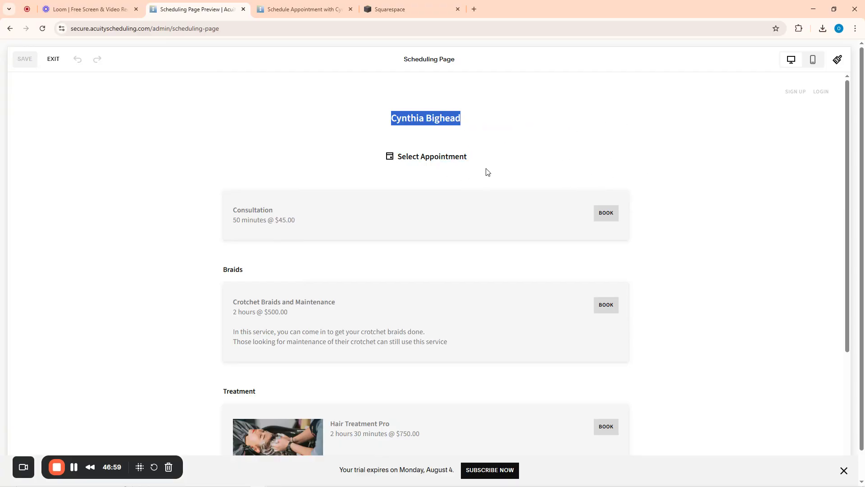
{"action": "scroll", "coordinate": [450, 169], "scroll_direction": "down", "scroll_amount": 4}
{"action": "scroll", "coordinate": [451, 171], "scroll_direction": "down", "scroll_amount": 1}
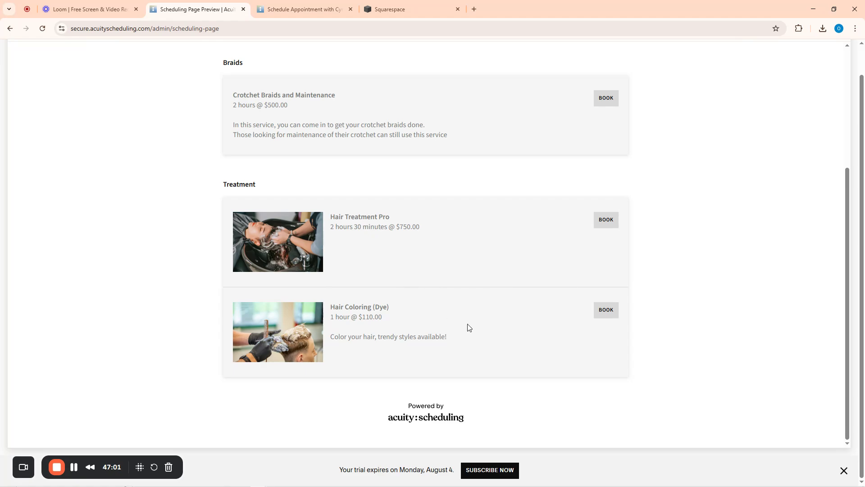
{"action": "scroll", "coordinate": [467, 328], "scroll_direction": "up", "scroll_amount": 5}
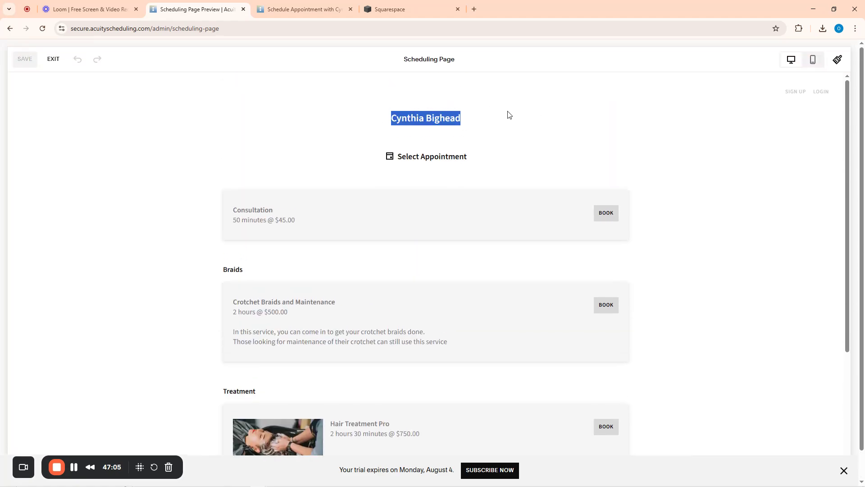
{"action": "left_click", "coordinate": [56, 63]}
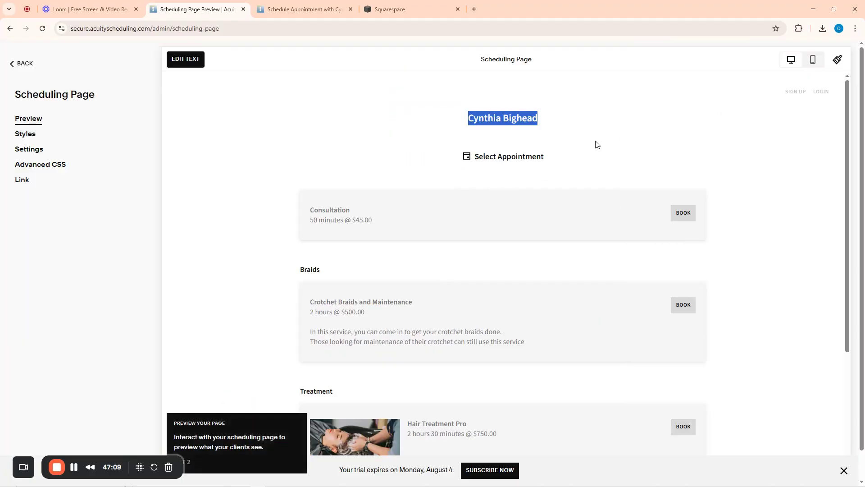
Show the Scheduling Page Settings with the Daily template and business name
{"action": "scroll", "coordinate": [517, 176], "scroll_direction": "down", "scroll_amount": 2}
{"action": "scroll", "coordinate": [516, 175], "scroll_direction": "up", "scroll_amount": 2}
{"action": "left_click", "coordinate": [31, 153]}
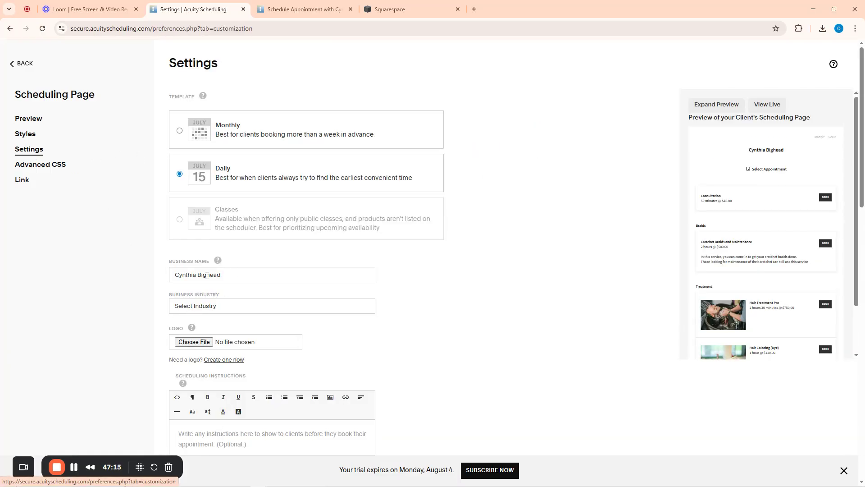
Replace the business name with 'Otanwa Hair Care Services LTD'
{"action": "left_click_drag", "start_coordinate": [169, 266], "coordinate": [229, 260]}
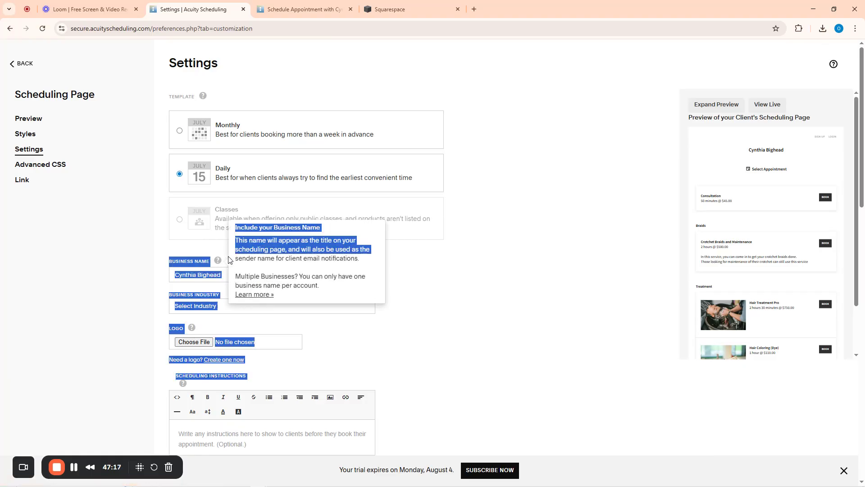
{"action": "left_click", "coordinate": [156, 247]}
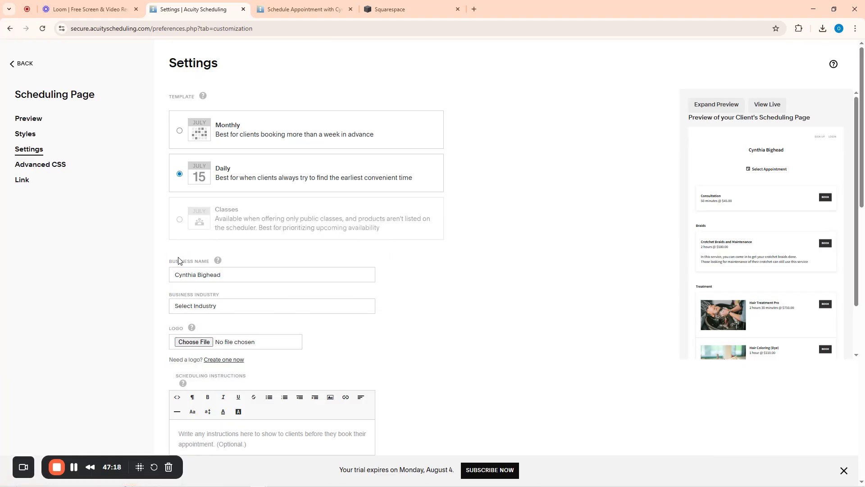
{"action": "left_click", "coordinate": [219, 275]}
{"action": "left_click_drag", "start_coordinate": [220, 275], "coordinate": [171, 279]}
{"action": "type", "text": "Ot"}
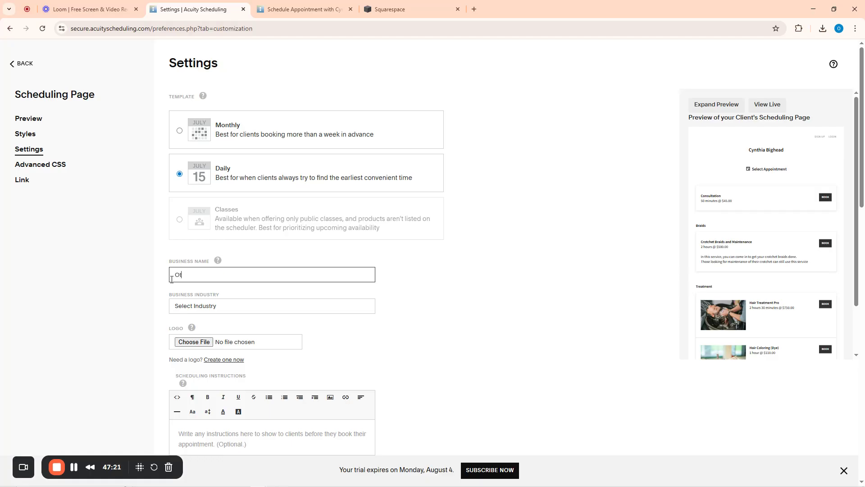
{"action": "type", "text": "anwa"}
{"action": "type", "text": "Care Services"}
{"action": "key", "text": "BackSpace"}
{"action": "key", "text": "BackSpace"}
{"action": "key", "text": "BackSpace"}
{"action": "key", "text": "BackSpace"}
{"action": "key", "text": "BackSpace"}
{"action": "key", "text": "BackSpace"}
{"action": "key", "text": "BackSpace"}
{"action": "key", "text": "BackSpace"}
{"action": "key", "text": "BackSpace"}
{"action": "type", "text": "Hair Care Servc"}
{"action": "key", "text": "BackSpace"}
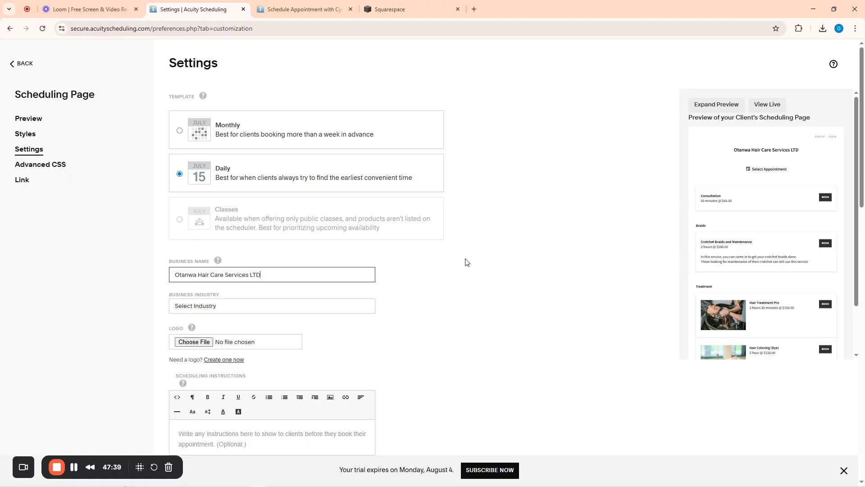
Set the business industry to Beauty Salon, after first trying Hair and Beauty
{"action": "left_click", "coordinate": [234, 305]}
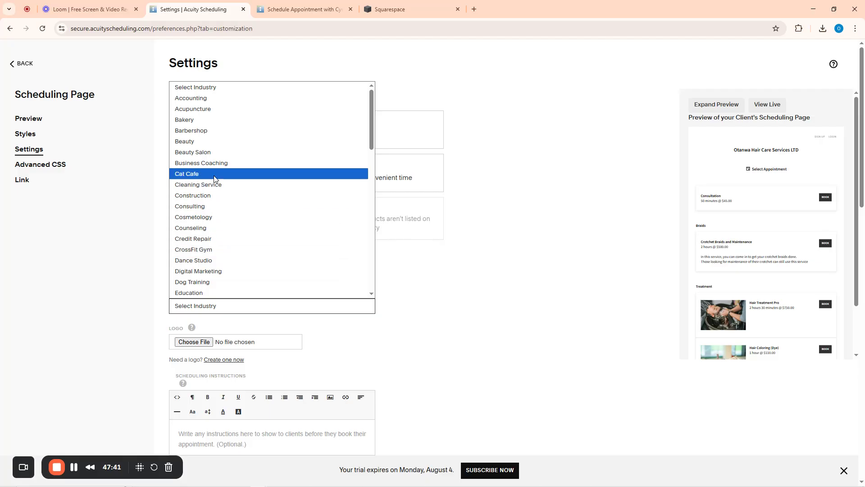
{"action": "key", "text": "h"}
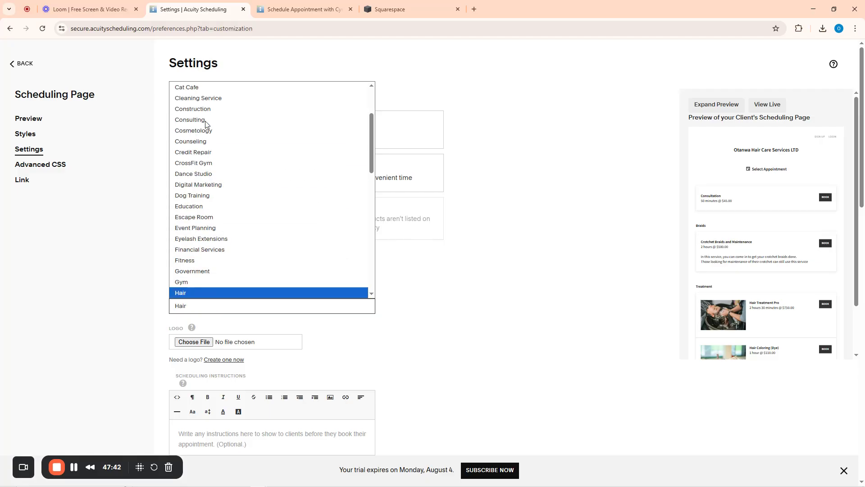
{"action": "left_click", "coordinate": [192, 294]}
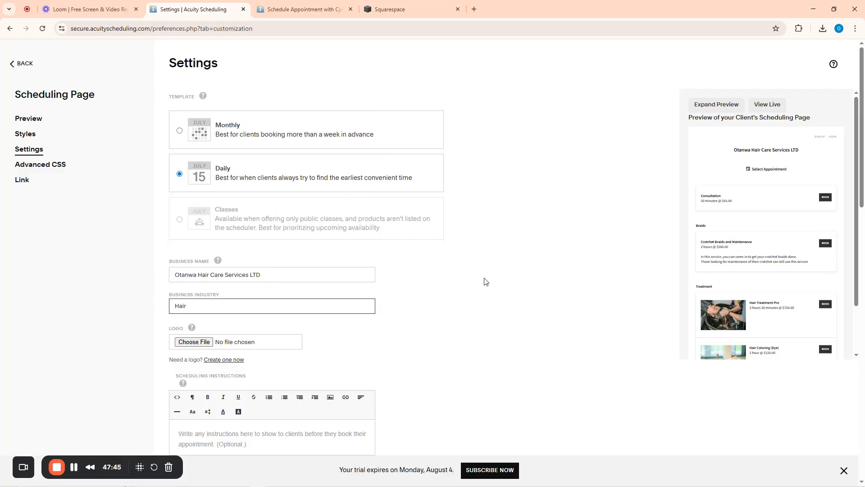
{"action": "left_click", "coordinate": [204, 306]}
{"action": "key", "text": "b"}
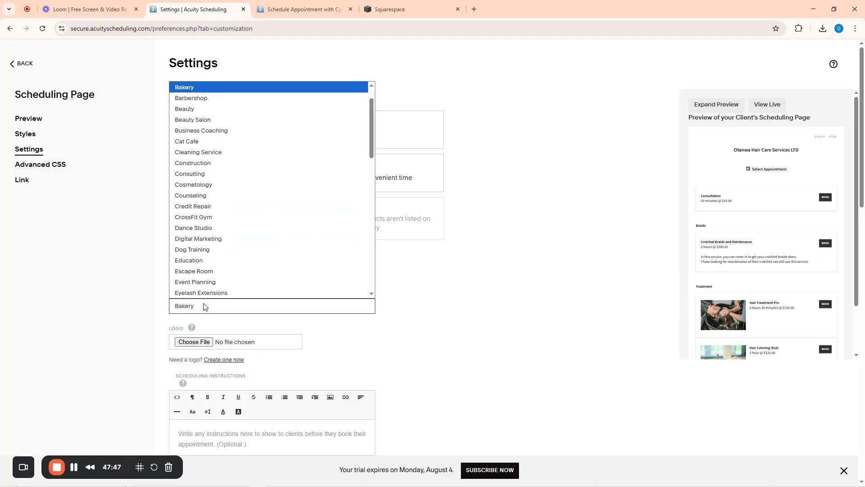
{"action": "left_click", "coordinate": [197, 110]}
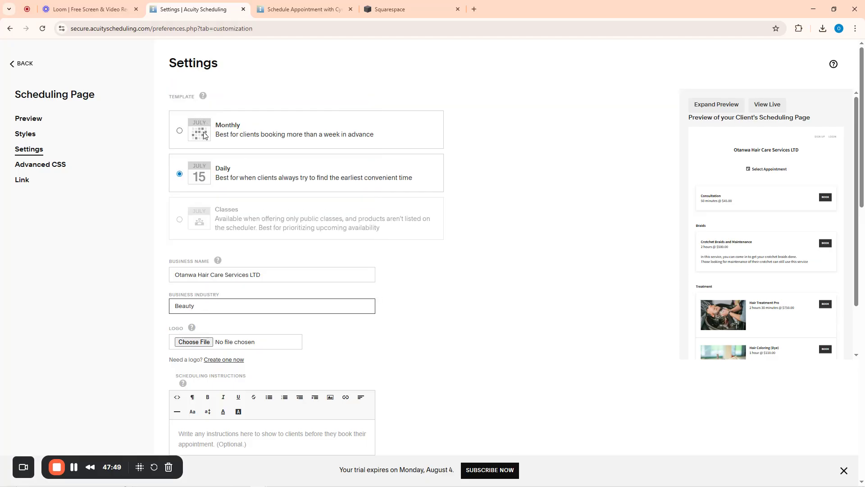
{"action": "left_click", "coordinate": [214, 310]}
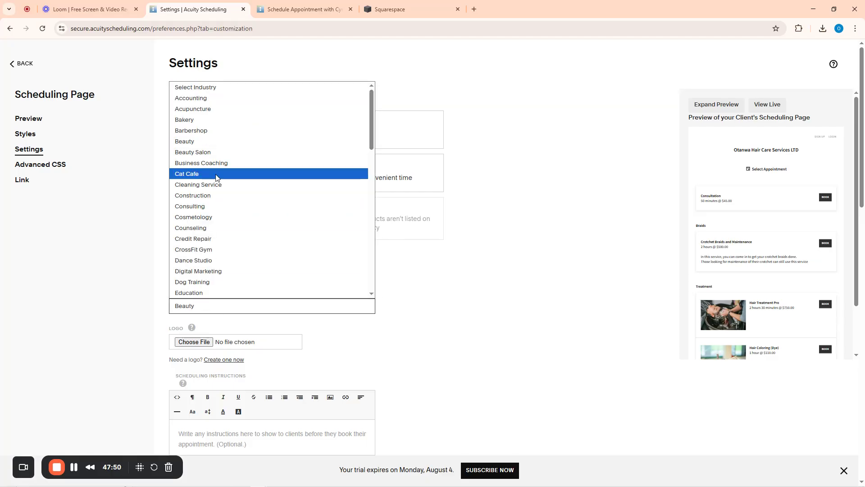
{"action": "left_click", "coordinate": [198, 155]}
{"action": "scroll", "coordinate": [426, 327], "scroll_direction": "down", "scroll_amount": 5}
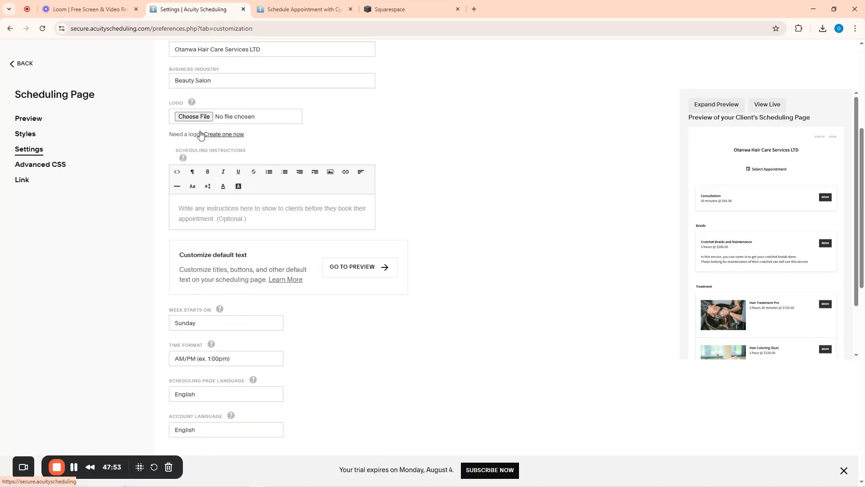
Upload retina-favicon.png as the logo and begin the instructions 'kINDLY Submit your book'
{"action": "left_click", "coordinate": [194, 117]}
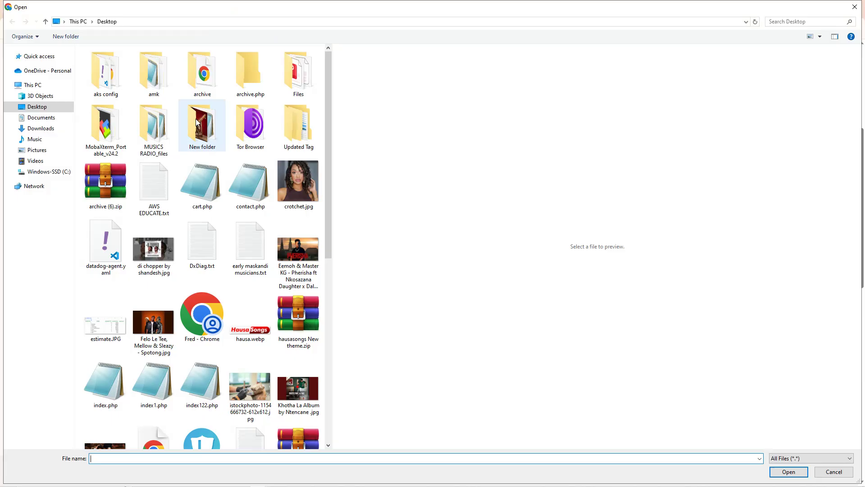
{"action": "scroll", "coordinate": [279, 169], "scroll_direction": "down", "scroll_amount": 8}
{"action": "left_click", "coordinate": [298, 155]}
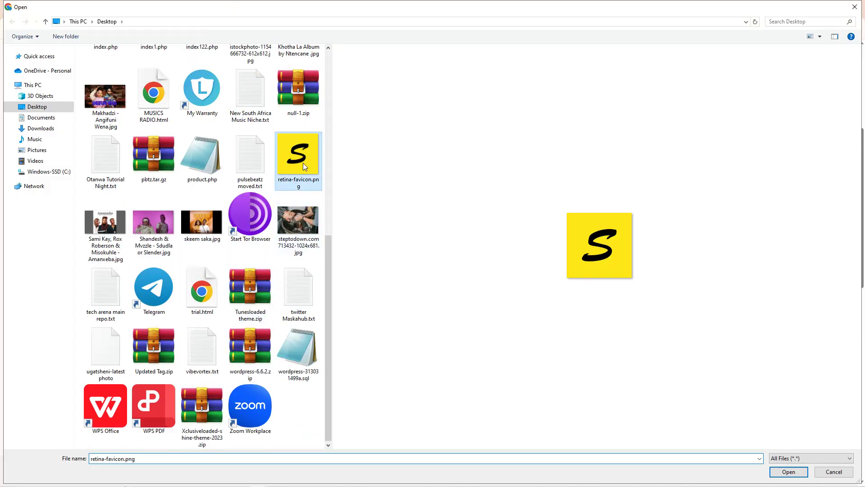
{"action": "left_click", "coordinate": [788, 472]}
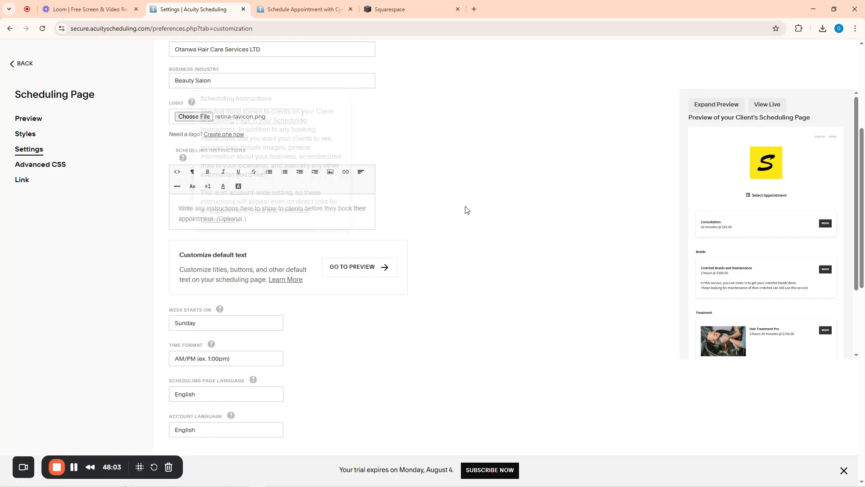
{"action": "left_click", "coordinate": [192, 210]}
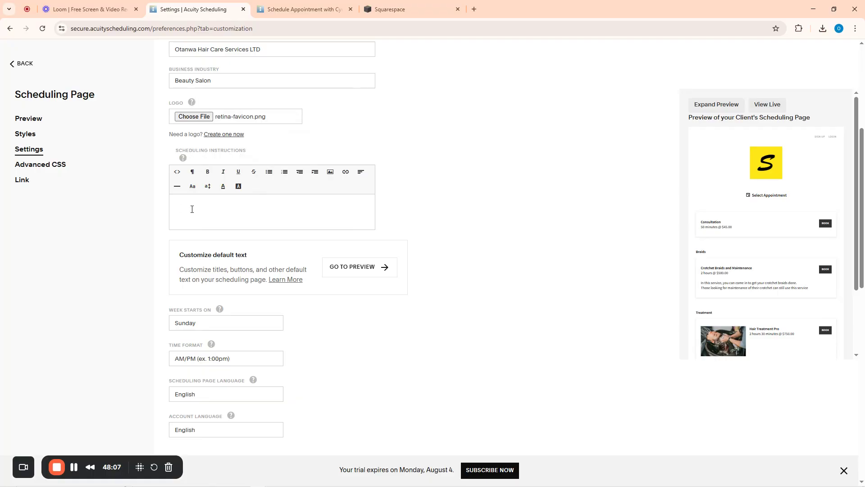
{"action": "type", "text": "kINDLY S"}
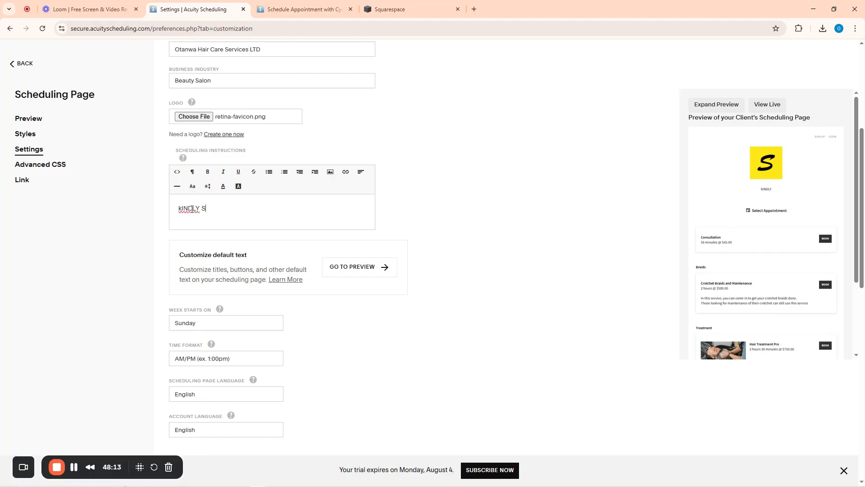
{"action": "type", "text": "ubmit your bookings below"}
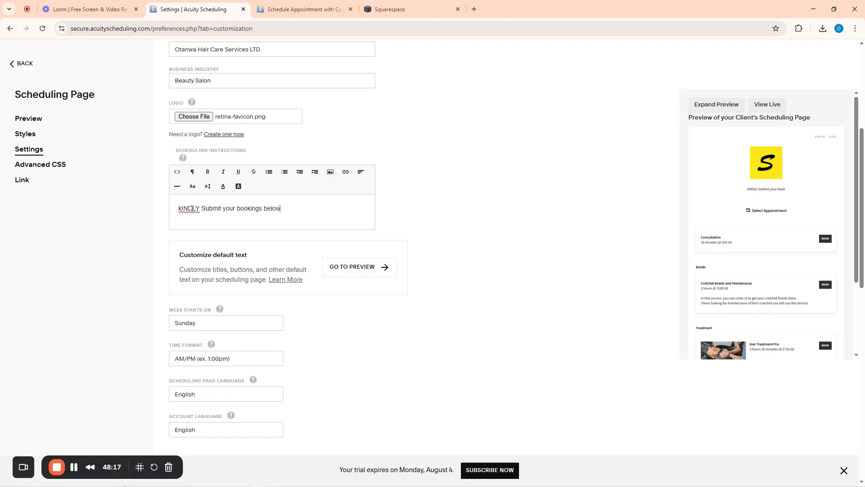
Start the week on Monday, keeping AM/PM time format and English page language
{"action": "scroll", "coordinate": [421, 109], "scroll_direction": "down", "scroll_amount": 4}
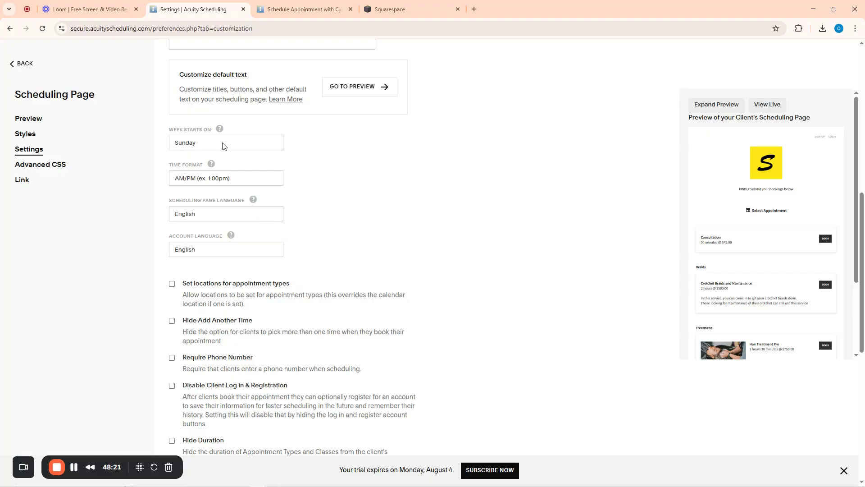
{"action": "left_click", "coordinate": [198, 145]}
{"action": "left_click", "coordinate": [194, 168]}
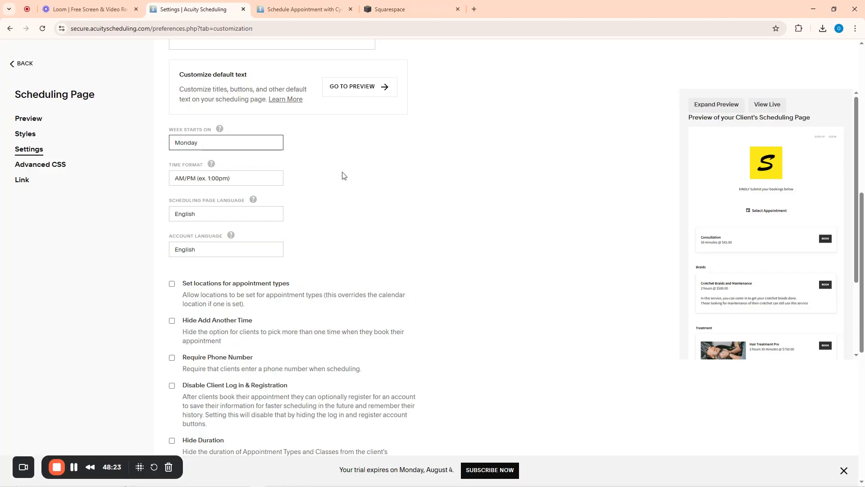
{"action": "left_click", "coordinate": [191, 180]}
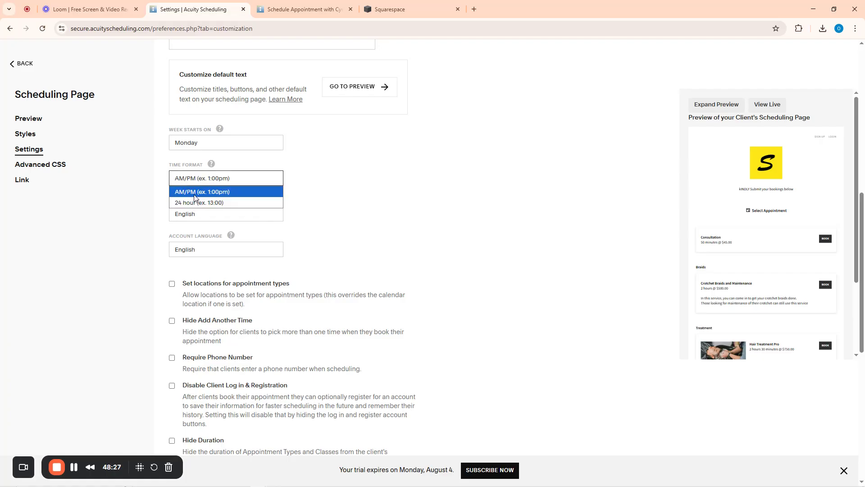
{"action": "left_click", "coordinate": [194, 193]}
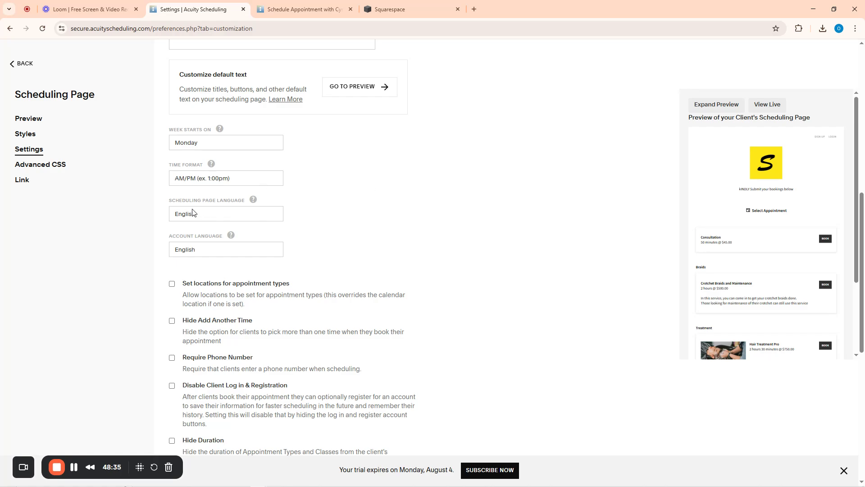
{"action": "left_click", "coordinate": [208, 217]}
{"action": "left_click", "coordinate": [207, 217]}
Allow locations per appointment type and save the scheduling page settings
{"action": "scroll", "coordinate": [356, 189], "scroll_direction": "up", "scroll_amount": 5}
{"action": "scroll", "coordinate": [356, 203], "scroll_direction": "down", "scroll_amount": 7}
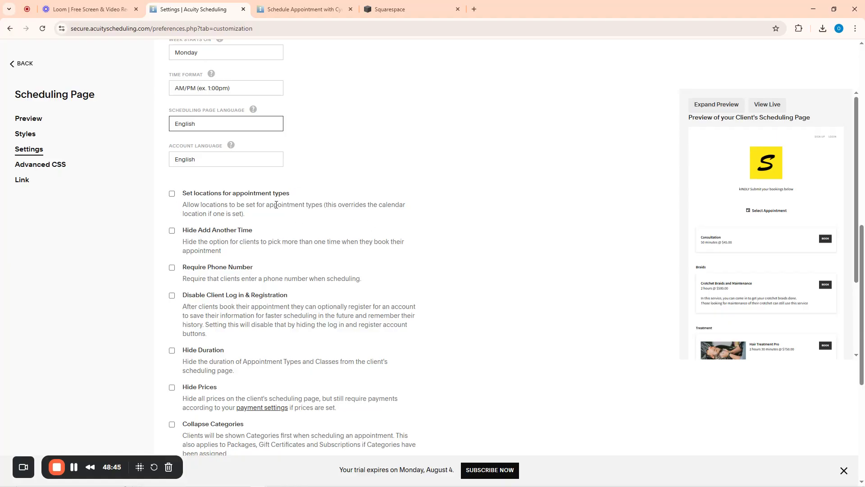
{"action": "left_click", "coordinate": [173, 194]}
{"action": "scroll", "coordinate": [279, 255], "scroll_direction": "down", "scroll_amount": 1}
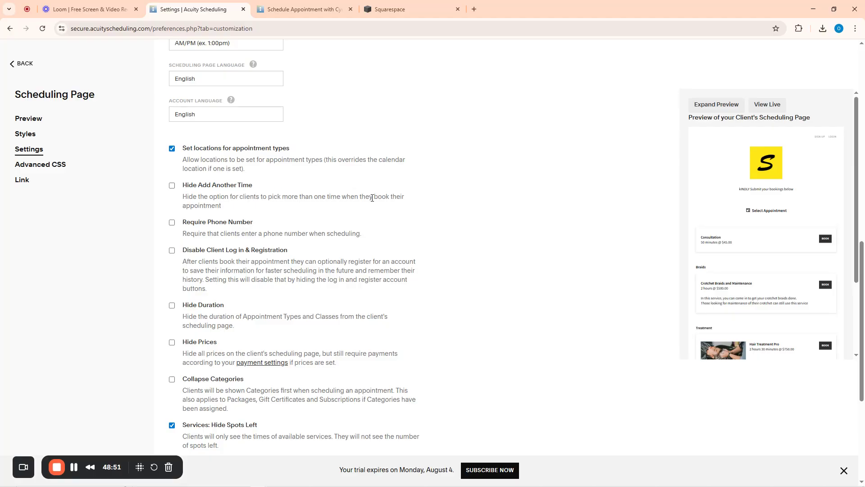
{"action": "scroll", "coordinate": [332, 309], "scroll_direction": "down", "scroll_amount": 5}
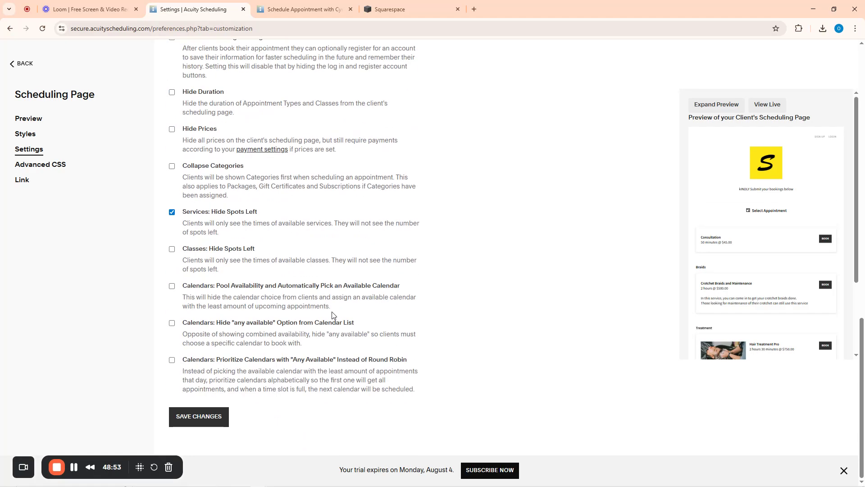
{"action": "scroll", "coordinate": [516, 262], "scroll_direction": "up", "scroll_amount": 17}
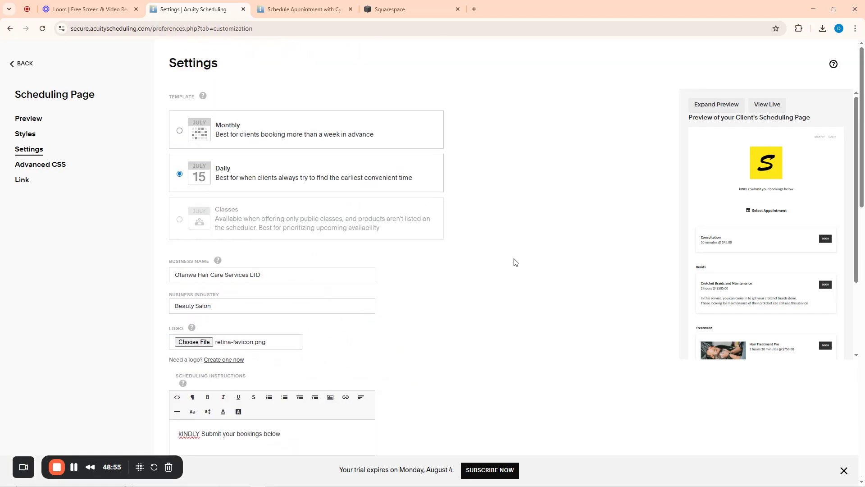
{"action": "scroll", "coordinate": [400, 283], "scroll_direction": "down", "scroll_amount": 17}
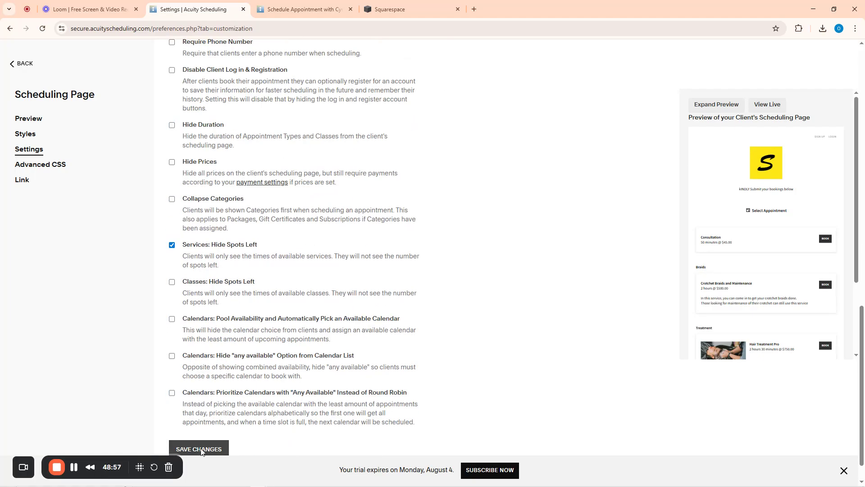
{"action": "left_click", "coordinate": [199, 448]}
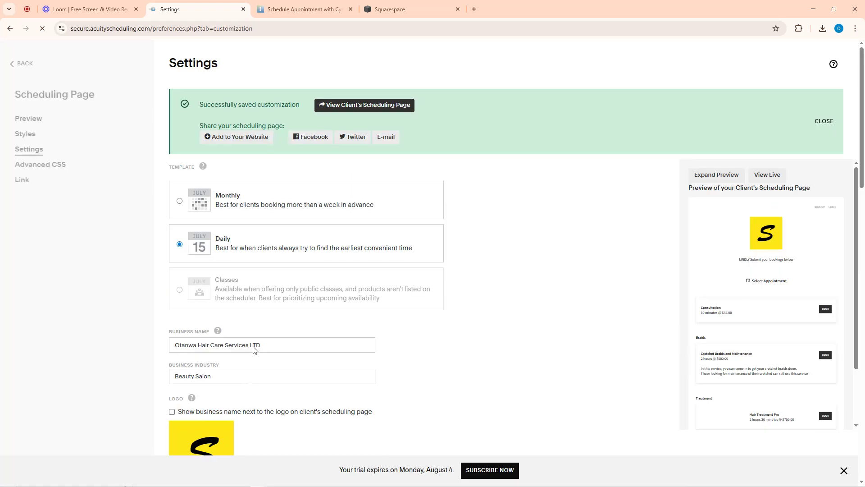
{"action": "left_click", "coordinate": [307, 4]}
Reload the client booking page and start booking Hair Treatment Pro
{"action": "key", "text": "F5"}
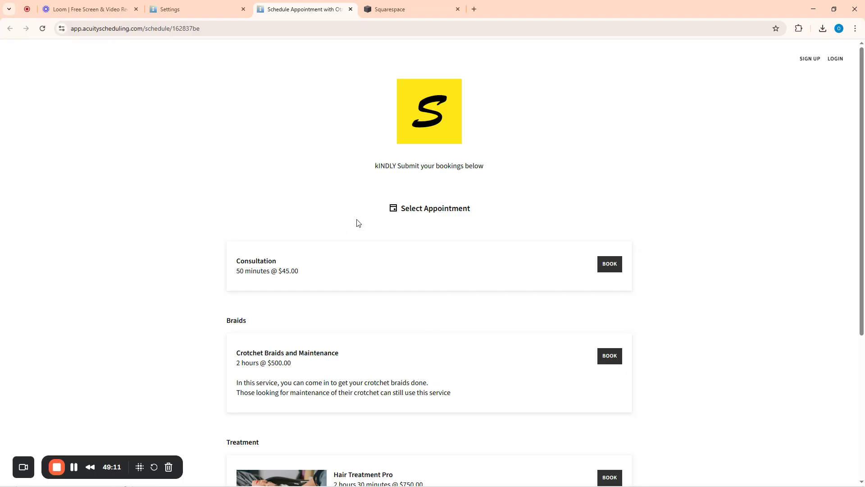
{"action": "scroll", "coordinate": [473, 221], "scroll_direction": "down", "scroll_amount": 1}
{"action": "scroll", "coordinate": [446, 284], "scroll_direction": "down", "scroll_amount": 5}
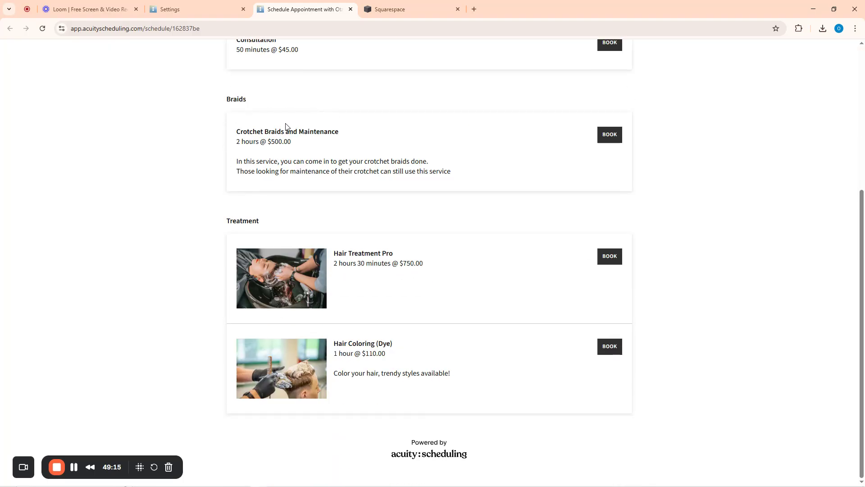
{"action": "scroll", "coordinate": [457, 241], "scroll_direction": "up", "scroll_amount": 5}
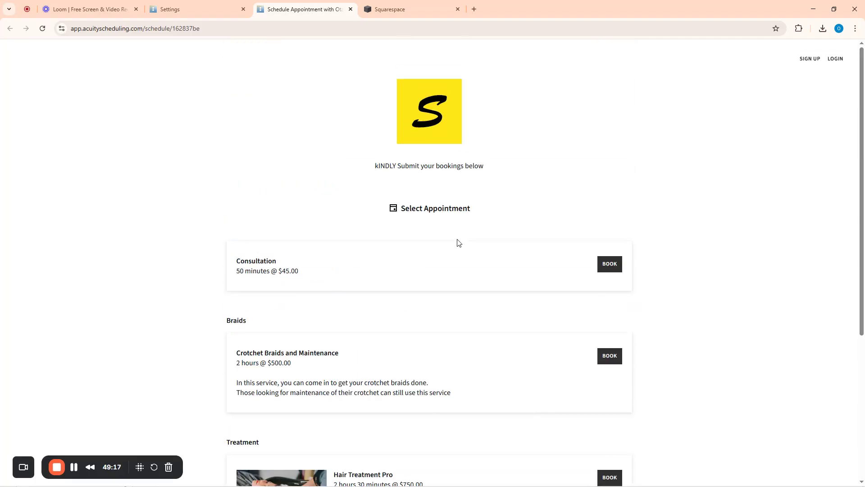
{"action": "scroll", "coordinate": [456, 241], "scroll_direction": "down", "scroll_amount": 5}
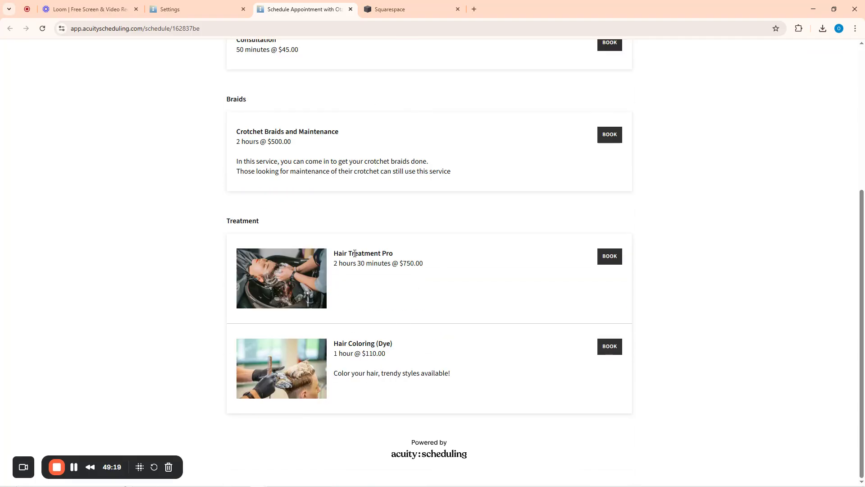
{"action": "left_click", "coordinate": [609, 257]}
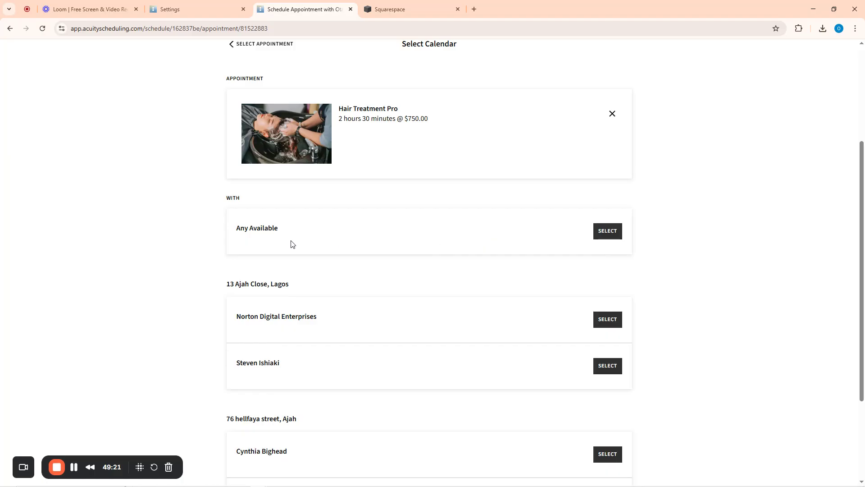
{"action": "scroll", "coordinate": [338, 188], "scroll_direction": "up", "scroll_amount": 4}
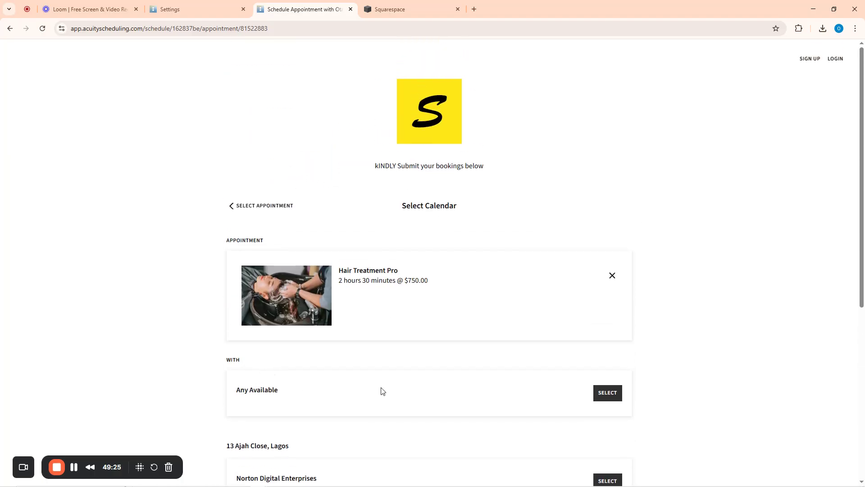
{"action": "scroll", "coordinate": [701, 359], "scroll_direction": "down", "scroll_amount": 3}
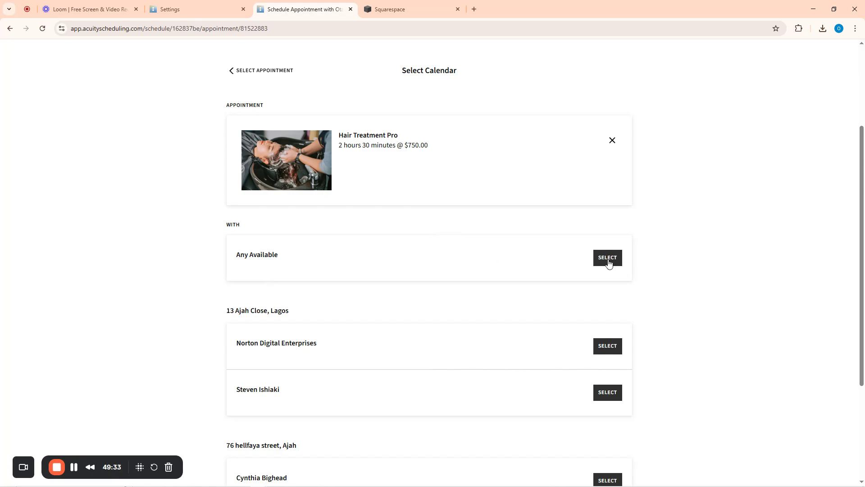
{"action": "scroll", "coordinate": [606, 260], "scroll_direction": "down", "scroll_amount": 4}
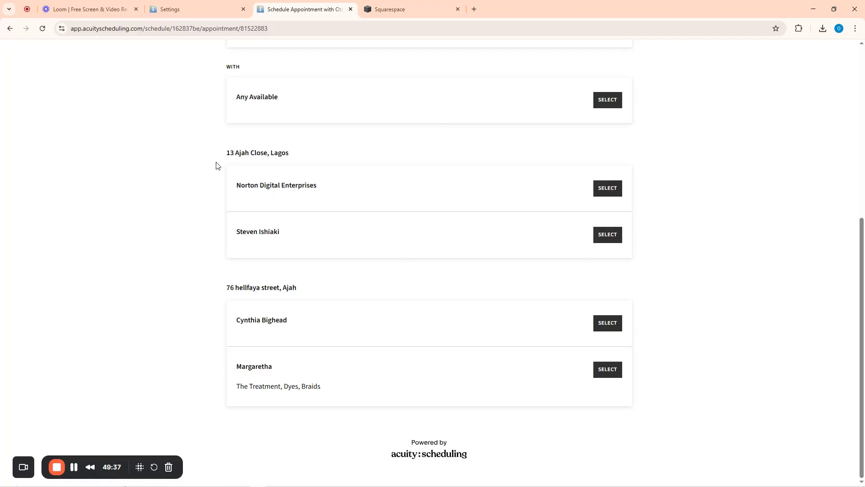
{"action": "left_click_drag", "start_coordinate": [229, 156], "coordinate": [307, 157]}
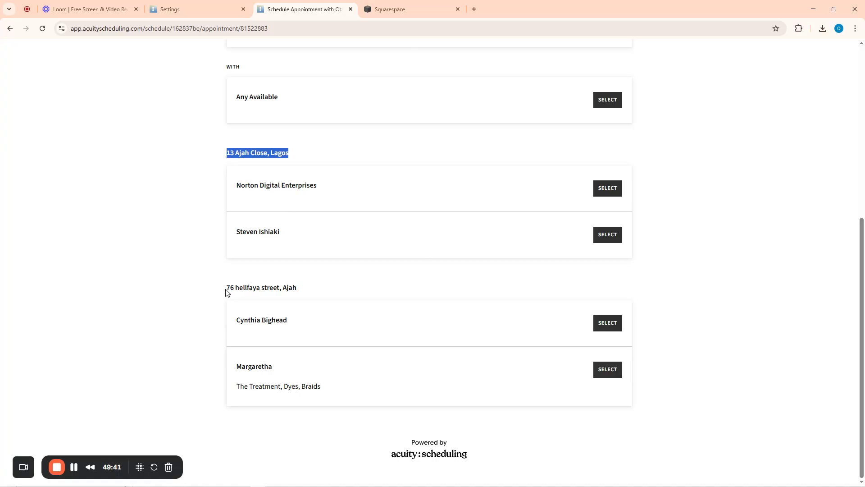
{"action": "left_click_drag", "start_coordinate": [226, 288], "coordinate": [297, 289]}
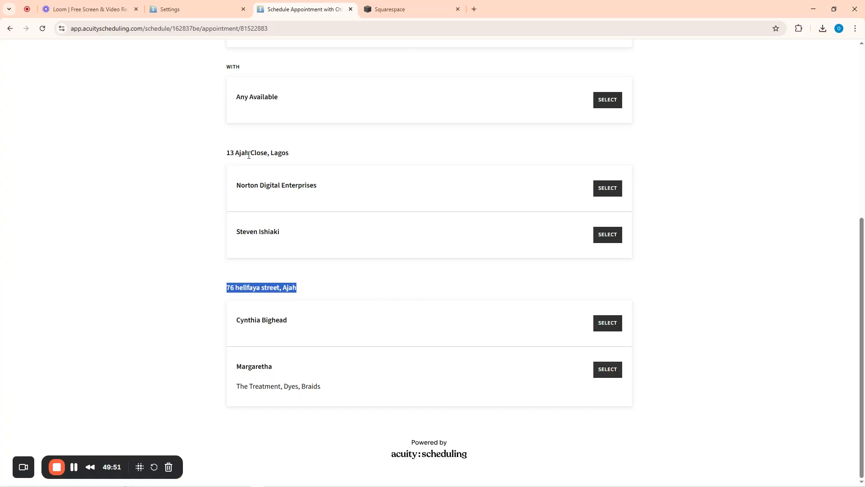
{"action": "left_click", "coordinate": [606, 189]}
Take the Thursday 12:00 PM slot and continue to client details
{"action": "scroll", "coordinate": [605, 193], "scroll_direction": "down", "scroll_amount": 6}
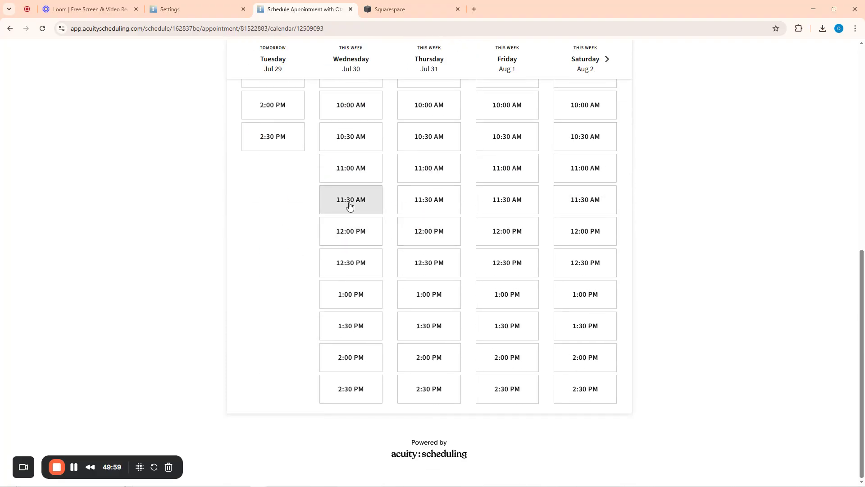
{"action": "left_click", "coordinate": [428, 237]}
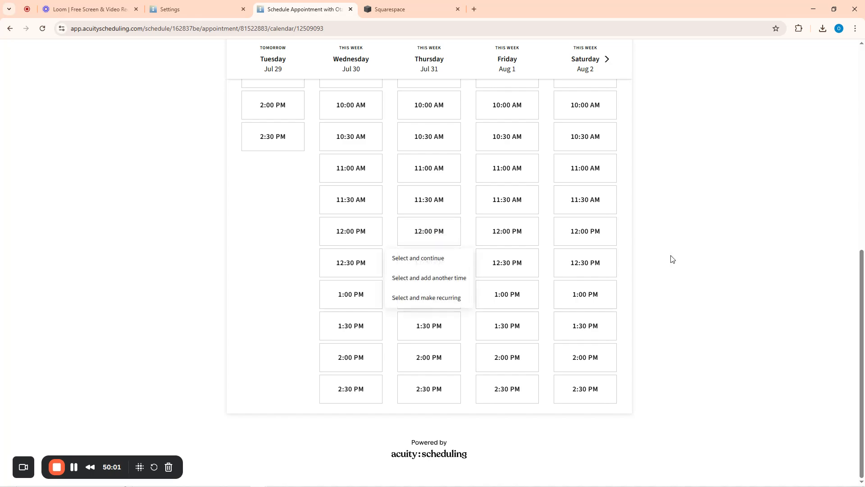
{"action": "left_click", "coordinate": [417, 258]}
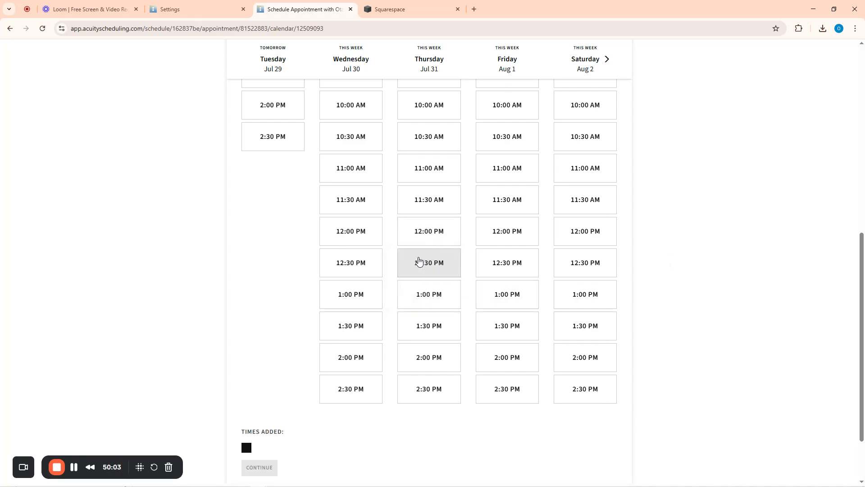
{"action": "scroll", "coordinate": [621, 241], "scroll_direction": "down", "scroll_amount": 1}
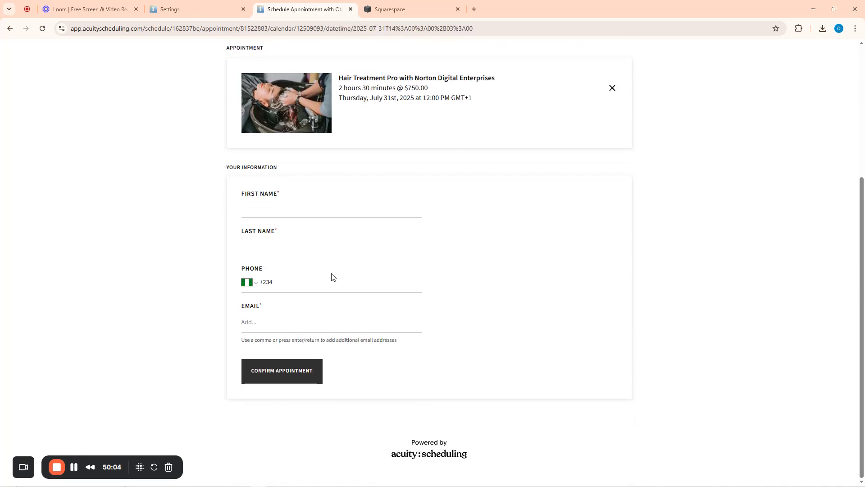
Enter the client's first name, last name, phone and e-mail, then confirm the appointment
{"action": "left_click", "coordinate": [260, 213]}
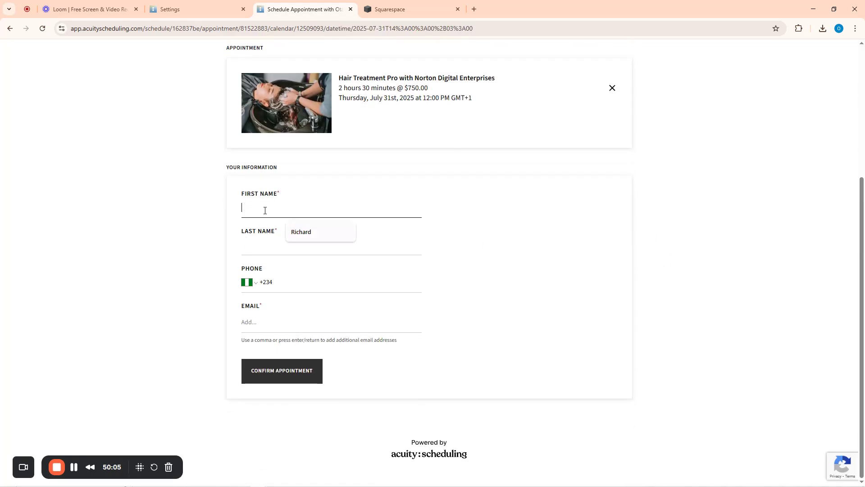
{"action": "left_click", "coordinate": [303, 234]}
{"action": "left_click", "coordinate": [261, 253]}
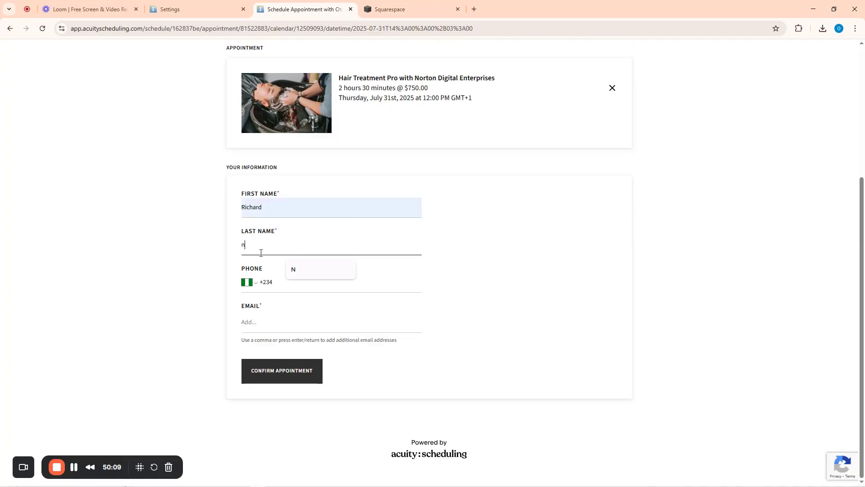
{"action": "type", "text": "N"}
{"action": "left_click", "coordinate": [278, 282]}
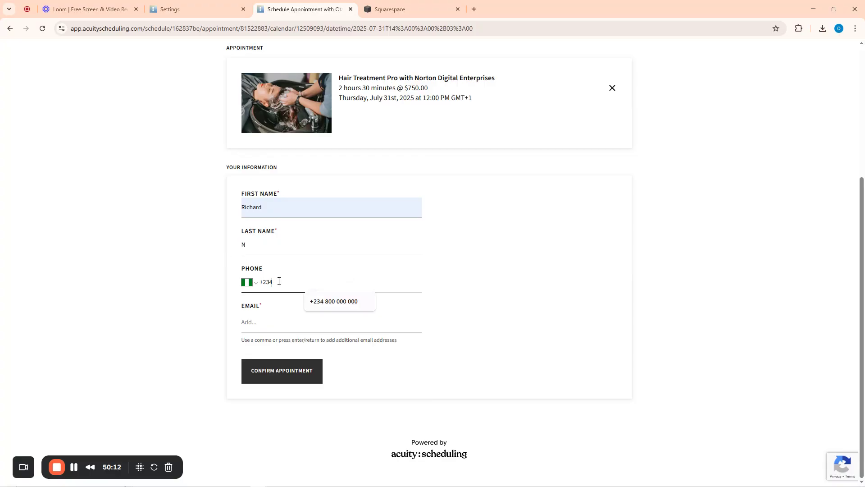
{"action": "left_click", "coordinate": [334, 302]}
{"action": "left_click", "coordinate": [267, 322]}
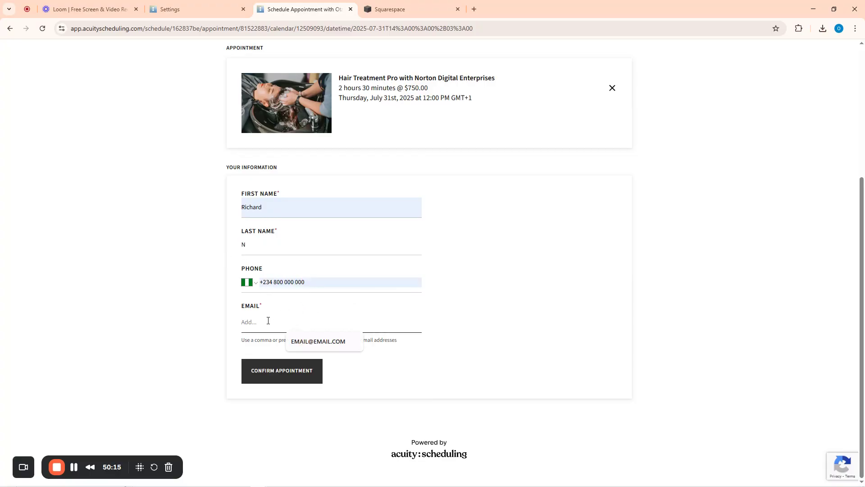
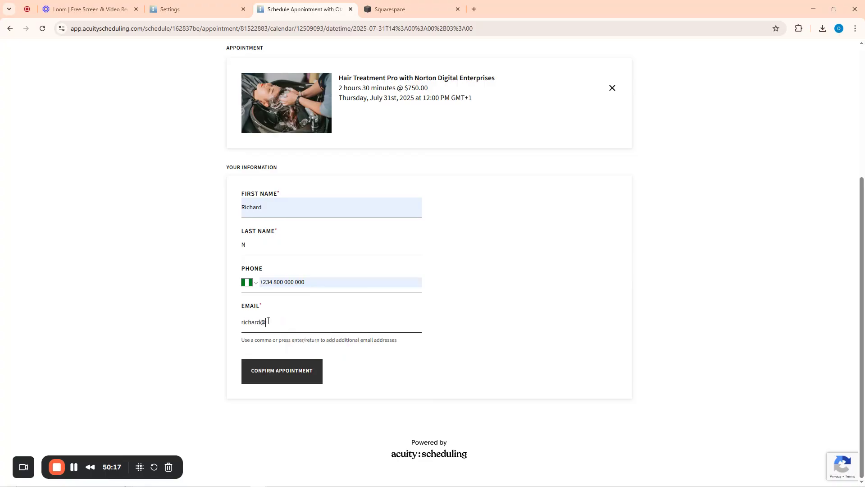
{"action": "left_click", "coordinate": [273, 371]}
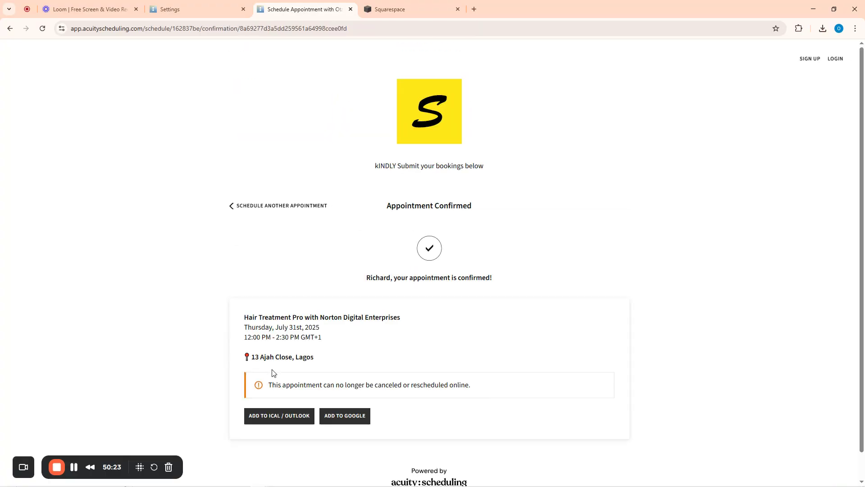
{"action": "scroll", "coordinate": [425, 334], "scroll_direction": "down", "scroll_amount": 1}
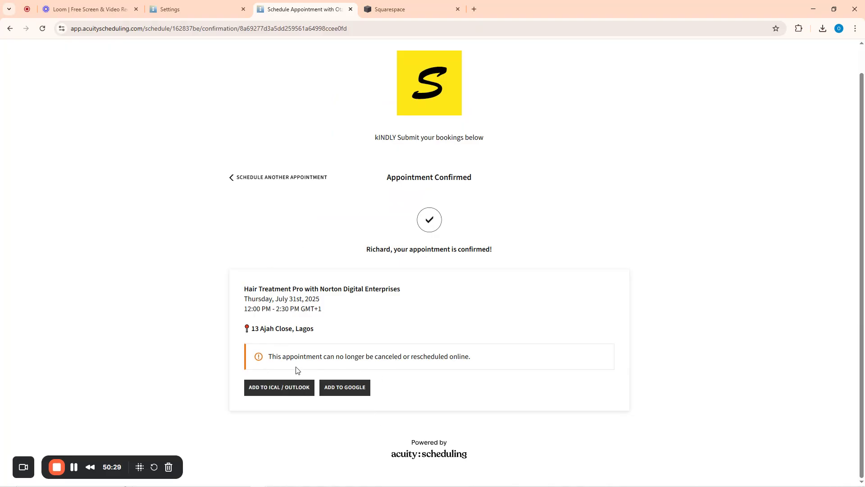
Go back to the admin home, view the July appointments calendar, then list appointment types
{"action": "left_click", "coordinate": [183, 8]}
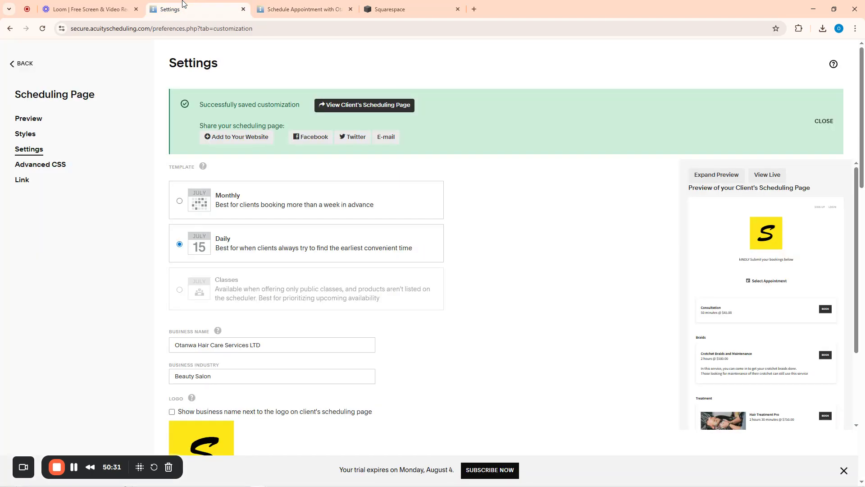
{"action": "left_click", "coordinate": [12, 66]}
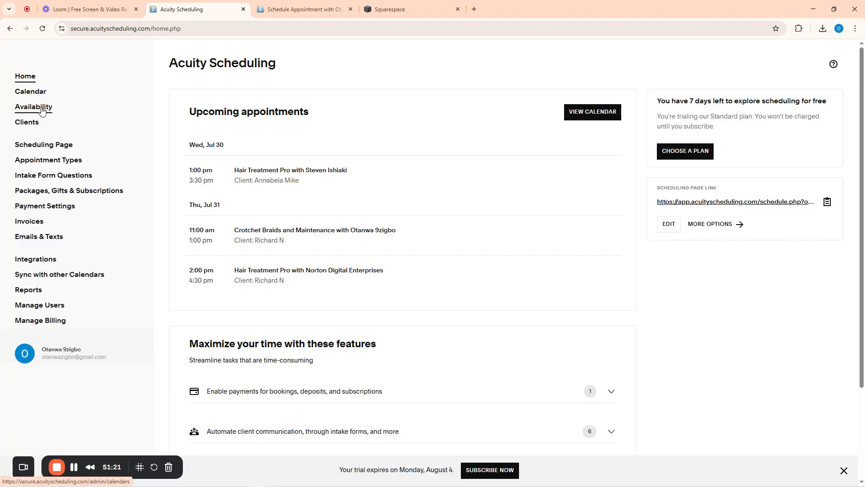
{"action": "left_click", "coordinate": [32, 92]}
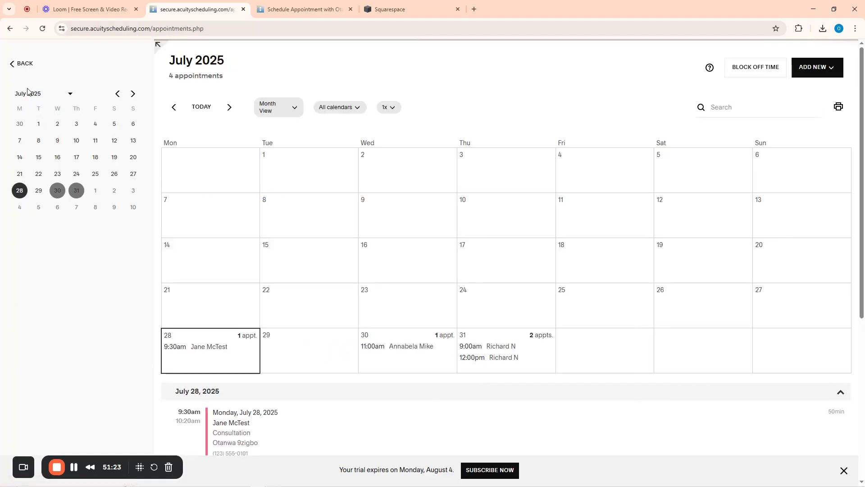
{"action": "left_click", "coordinate": [19, 64]}
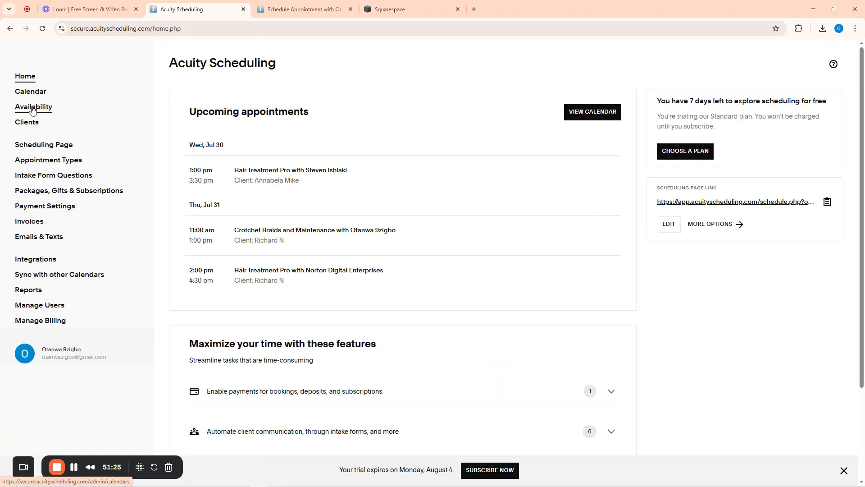
{"action": "left_click", "coordinate": [42, 161]}
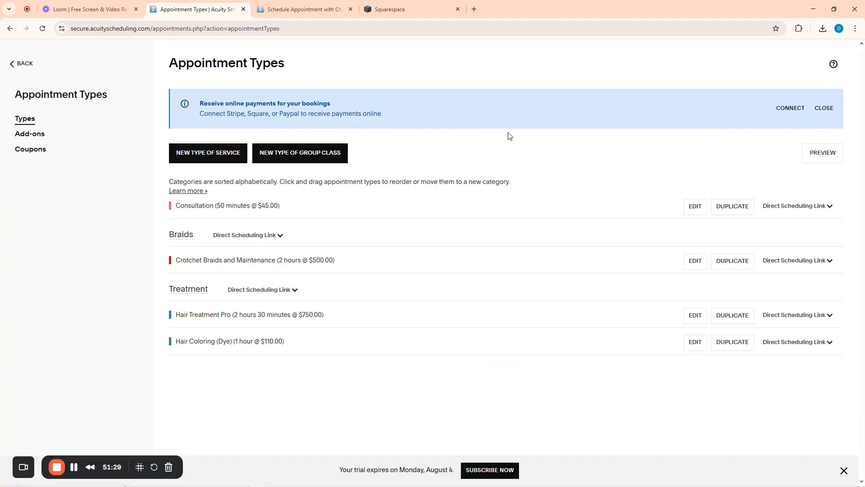
Start a new appointment type named Consultation Service, described 'Consult for your hair'
{"action": "left_click", "coordinate": [203, 160]}
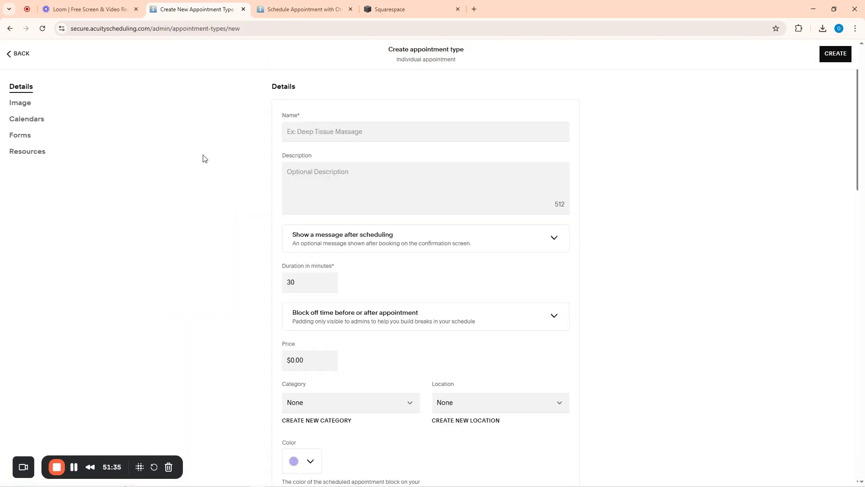
{"action": "left_click", "coordinate": [353, 134]}
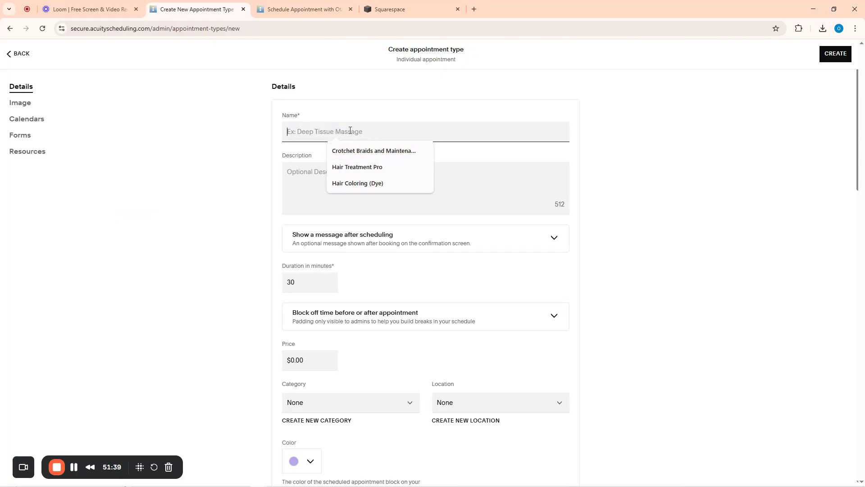
{"action": "type", "text": "Consul"}
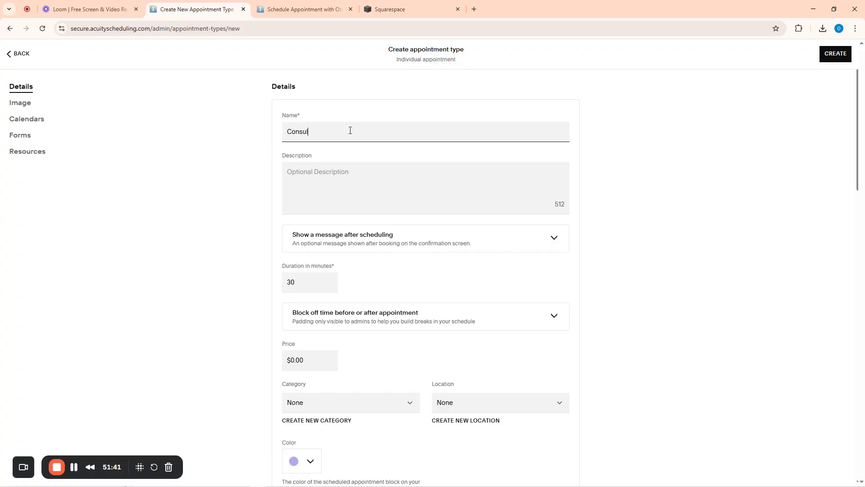
{"action": "type", "text": "tation"}
{"action": "left_click", "coordinate": [338, 170]}
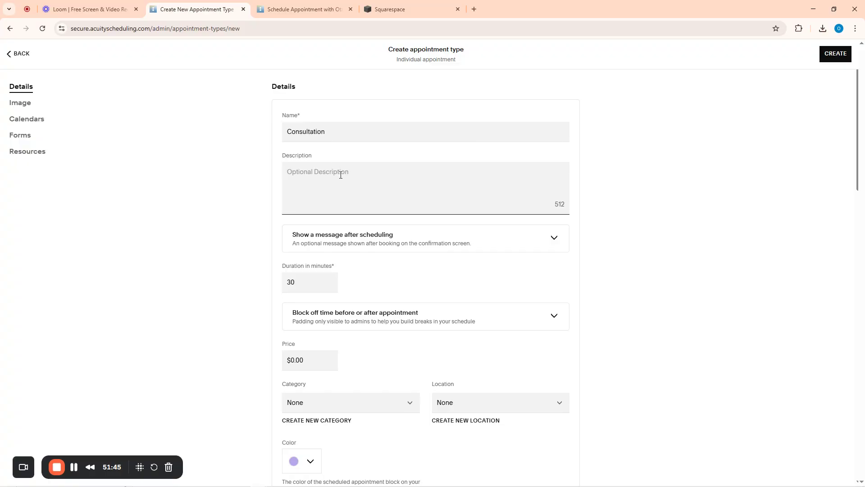
{"action": "type", "text": "Consult for your hair"}
{"action": "left_click", "coordinate": [357, 135]}
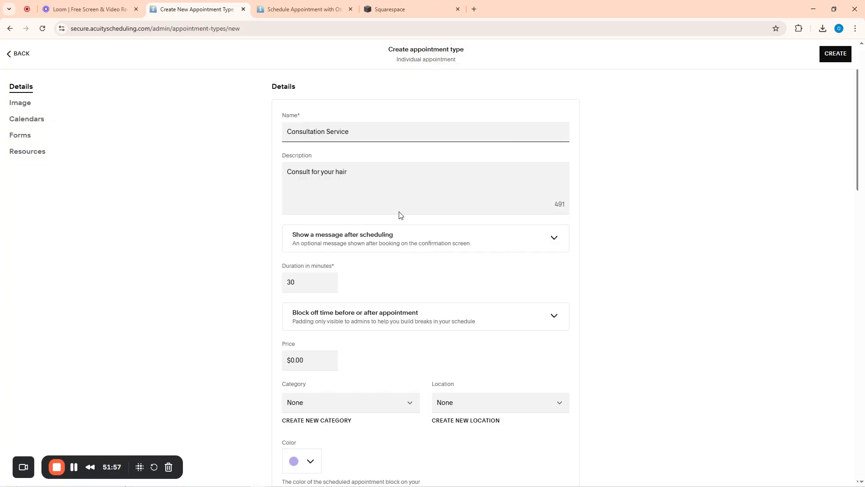
Set the service duration to 30 minutes and the price to $25
{"action": "scroll", "coordinate": [401, 217], "scroll_direction": "down", "scroll_amount": 1}
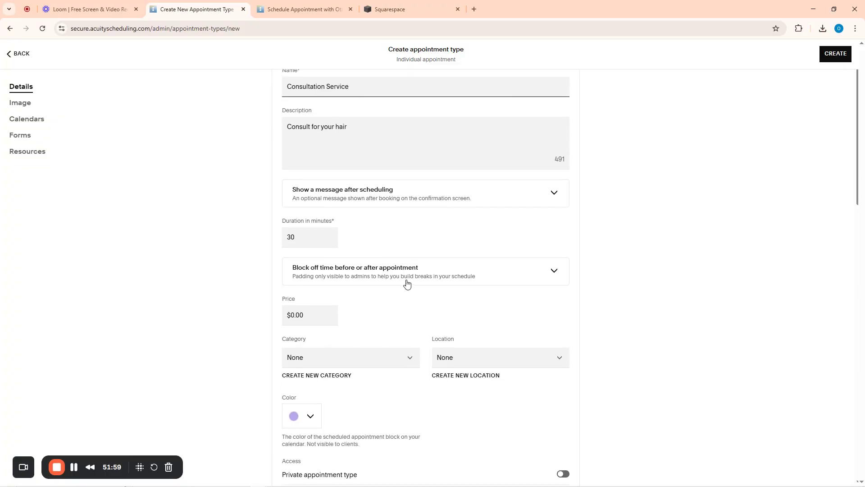
{"action": "left_click_drag", "start_coordinate": [301, 237], "coordinate": [291, 237]}
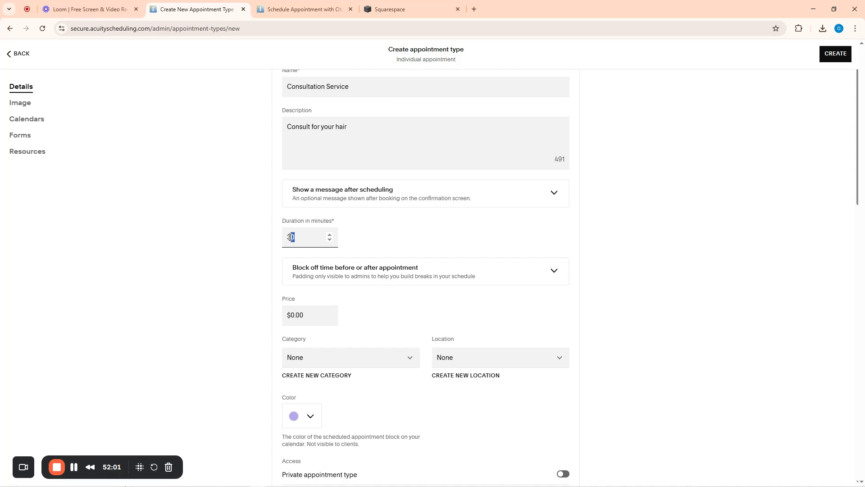
{"action": "scroll", "coordinate": [419, 295], "scroll_direction": "down", "scroll_amount": 1}
{"action": "left_click", "coordinate": [309, 273]}
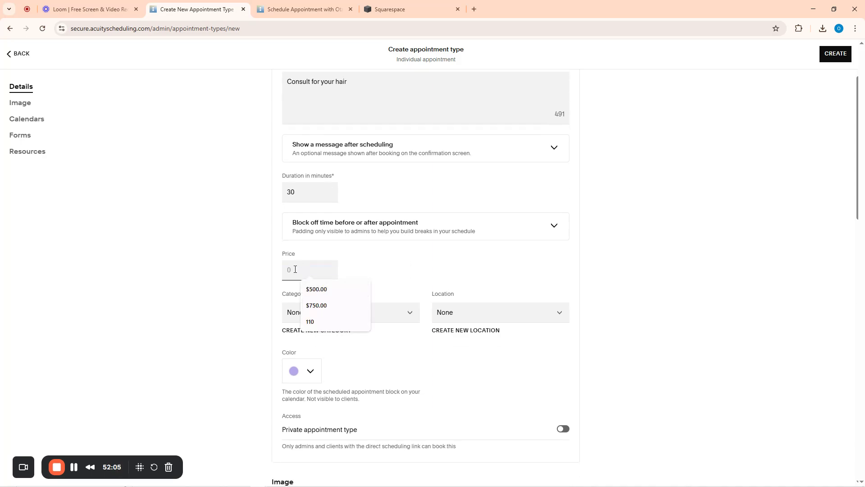
{"action": "type", "text": "25"}
{"action": "left_click", "coordinate": [234, 318]}
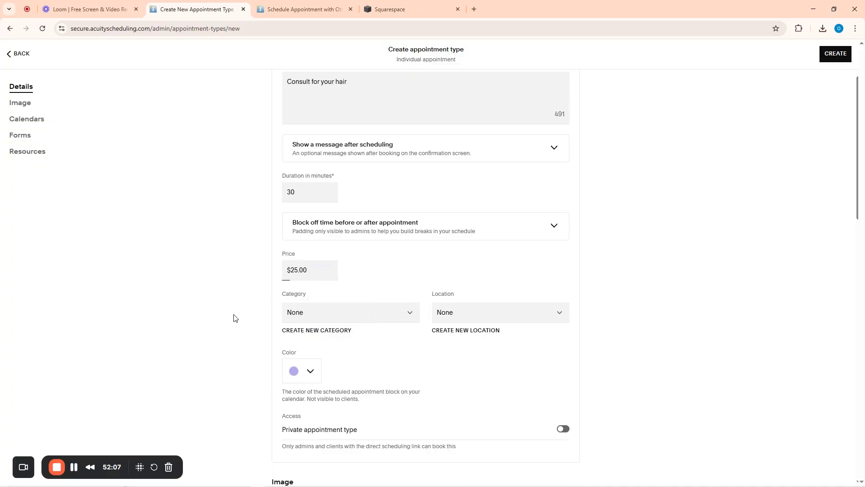
{"action": "left_click", "coordinate": [354, 320]}
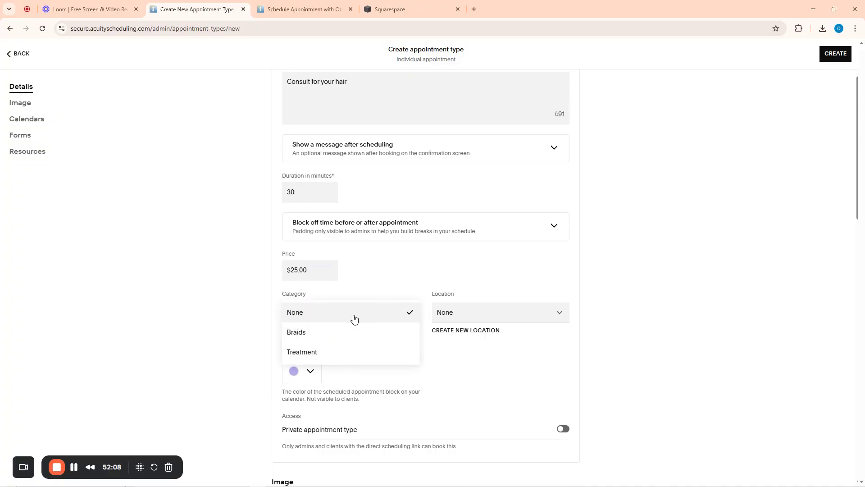
{"action": "left_click", "coordinate": [299, 334]}
{"action": "left_click", "coordinate": [467, 312]}
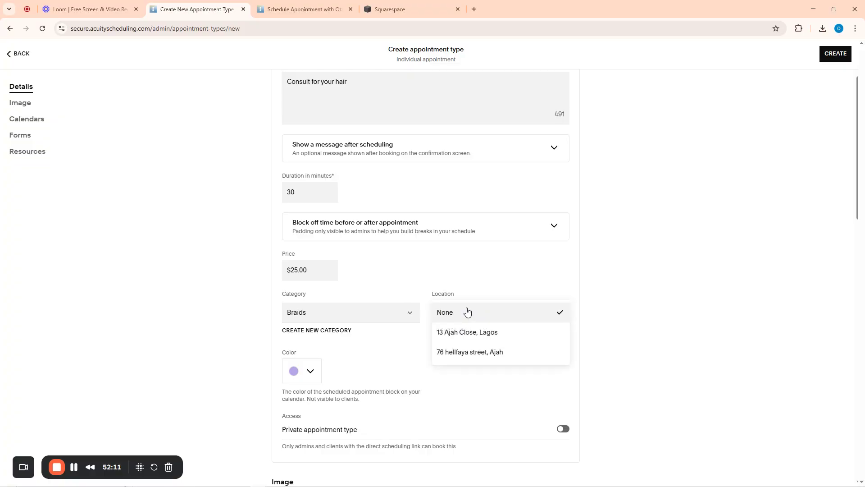
{"action": "left_click", "coordinate": [458, 333]}
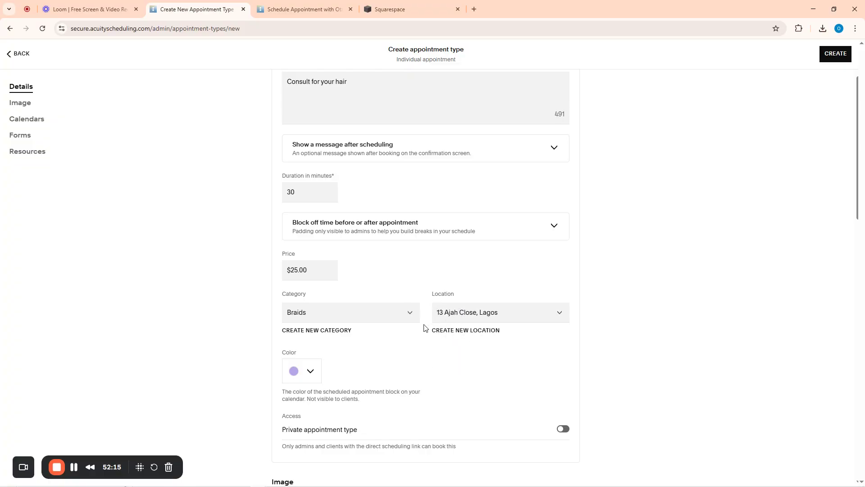
Offer it on a second staff calendar, leave the intake form off, and create it
{"action": "scroll", "coordinate": [485, 354], "scroll_direction": "down", "scroll_amount": 3}
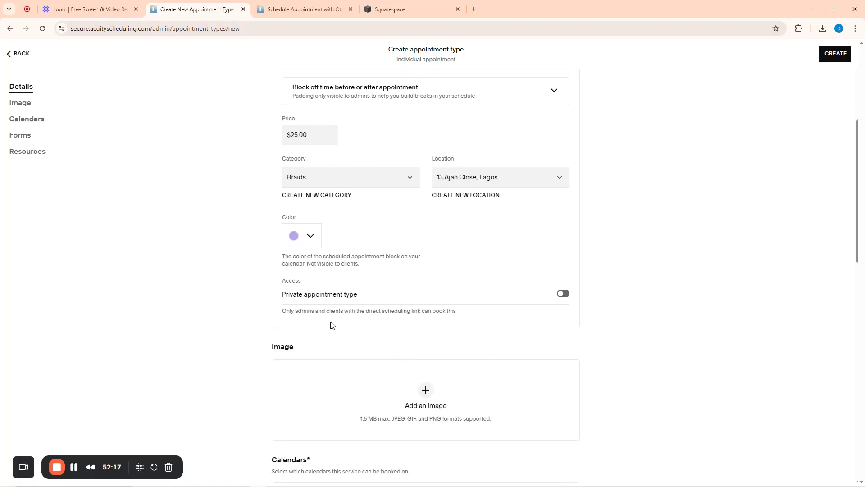
{"action": "scroll", "coordinate": [382, 371], "scroll_direction": "down", "scroll_amount": 2}
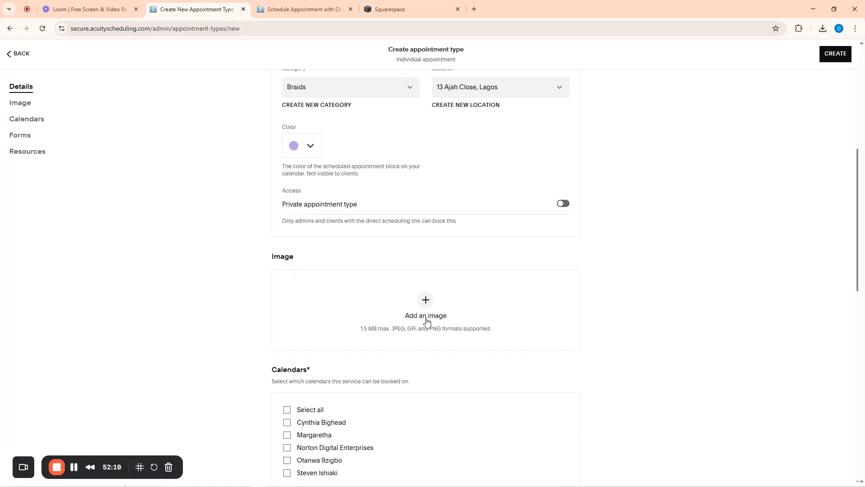
{"action": "scroll", "coordinate": [432, 324], "scroll_direction": "down", "scroll_amount": 4}
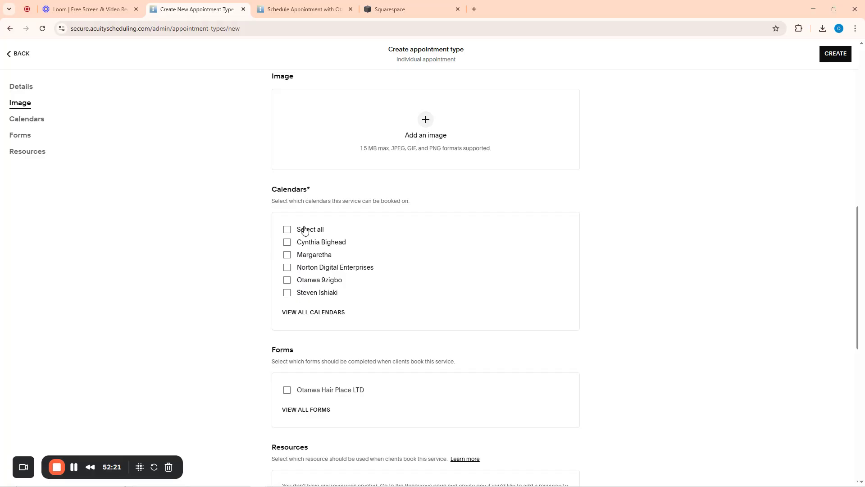
{"action": "scroll", "coordinate": [484, 239], "scroll_direction": "up", "scroll_amount": 7}
{"action": "scroll", "coordinate": [465, 244], "scroll_direction": "up", "scroll_amount": 2}
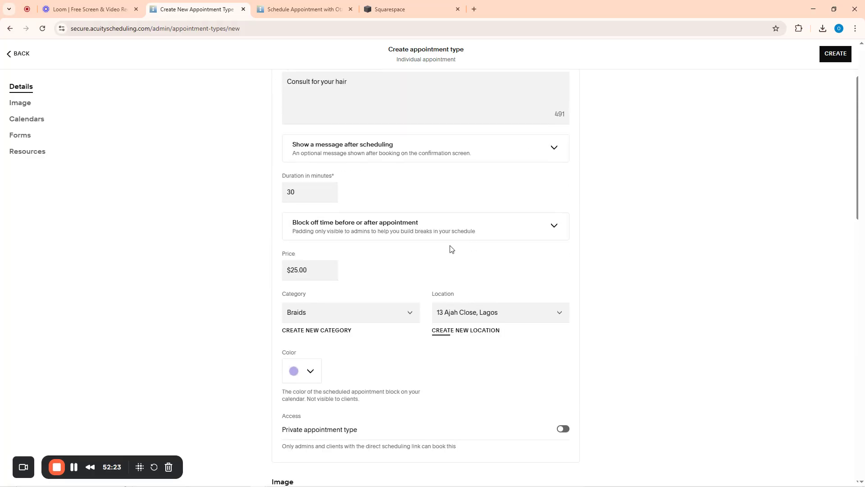
{"action": "scroll", "coordinate": [383, 329], "scroll_direction": "down", "scroll_amount": 8}
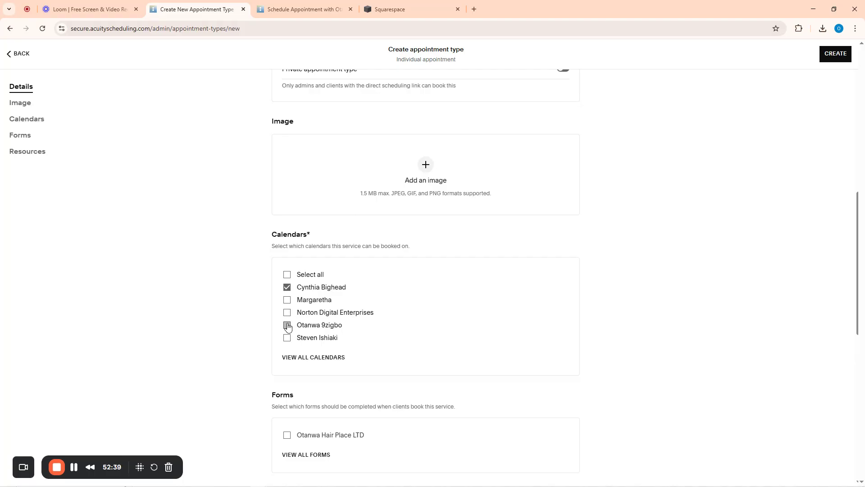
{"action": "left_click", "coordinate": [287, 300]}
{"action": "scroll", "coordinate": [593, 299], "scroll_direction": "down", "scroll_amount": 6}
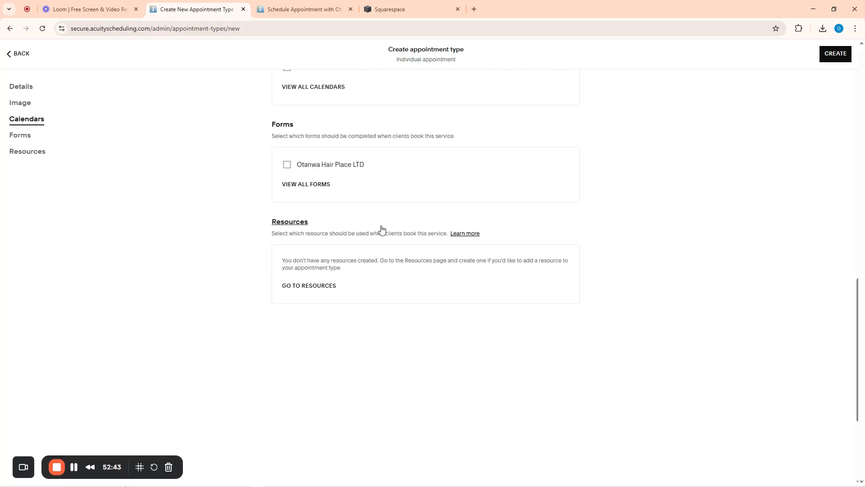
{"action": "scroll", "coordinate": [380, 229], "scroll_direction": "up", "scroll_amount": 2}
{"action": "left_click", "coordinate": [291, 257]}
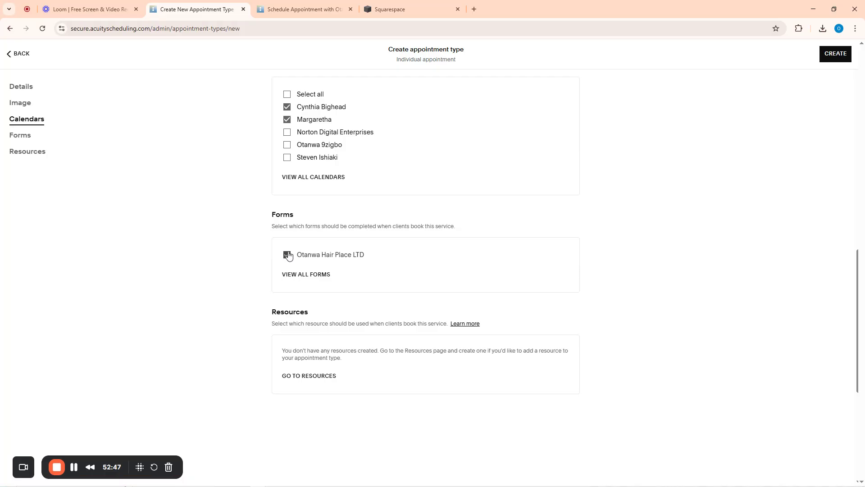
{"action": "left_click", "coordinate": [289, 256]}
{"action": "scroll", "coordinate": [624, 237], "scroll_direction": "up", "scroll_amount": 15}
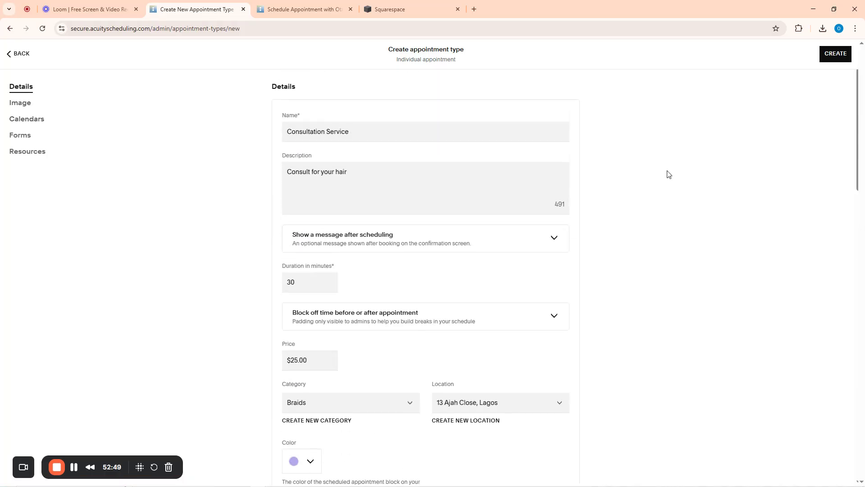
{"action": "left_click", "coordinate": [835, 53]}
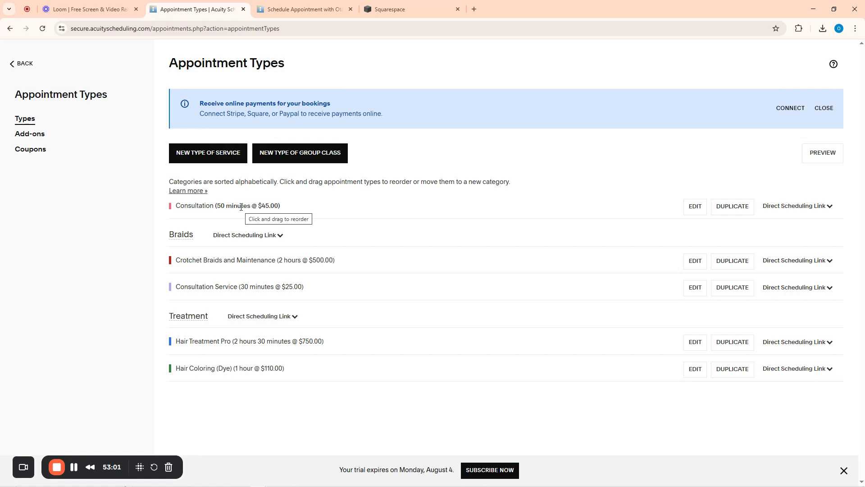
Review the saved Consultation Service settings, then back out to the home dashboard
{"action": "left_click", "coordinate": [211, 287]}
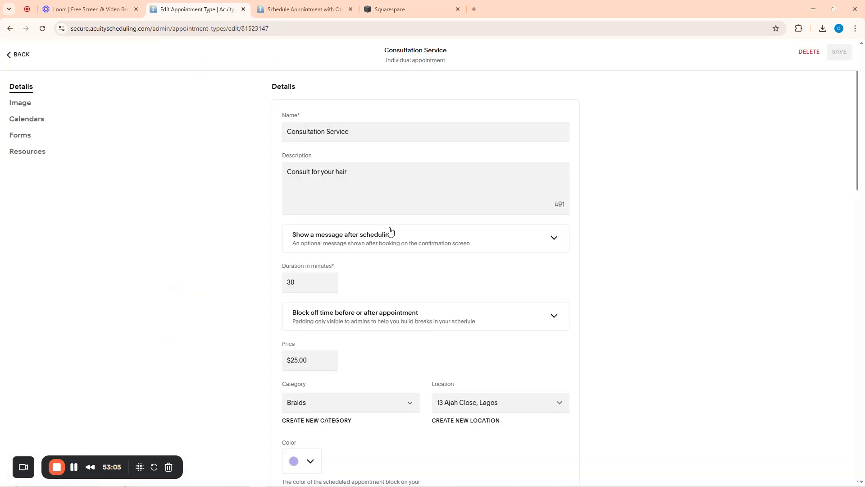
{"action": "scroll", "coordinate": [459, 265], "scroll_direction": "down", "scroll_amount": 4}
{"action": "scroll", "coordinate": [450, 267], "scroll_direction": "down", "scroll_amount": 12}
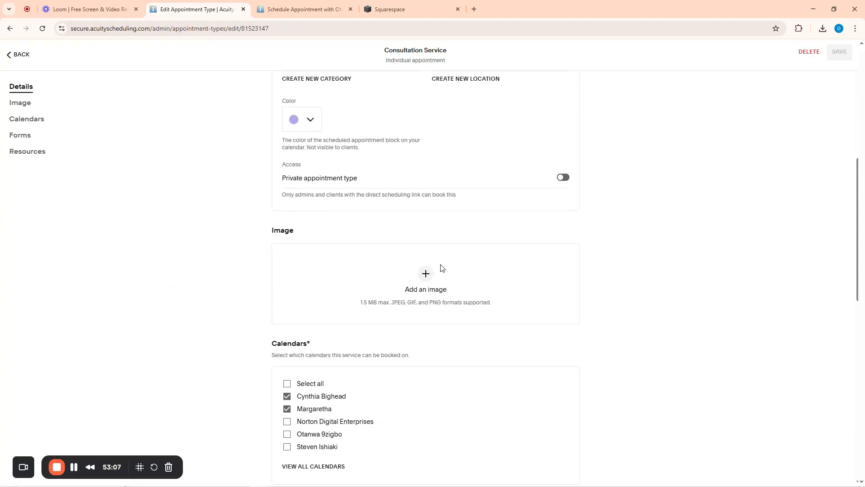
{"action": "scroll", "coordinate": [196, 218], "scroll_direction": "up", "scroll_amount": 15}
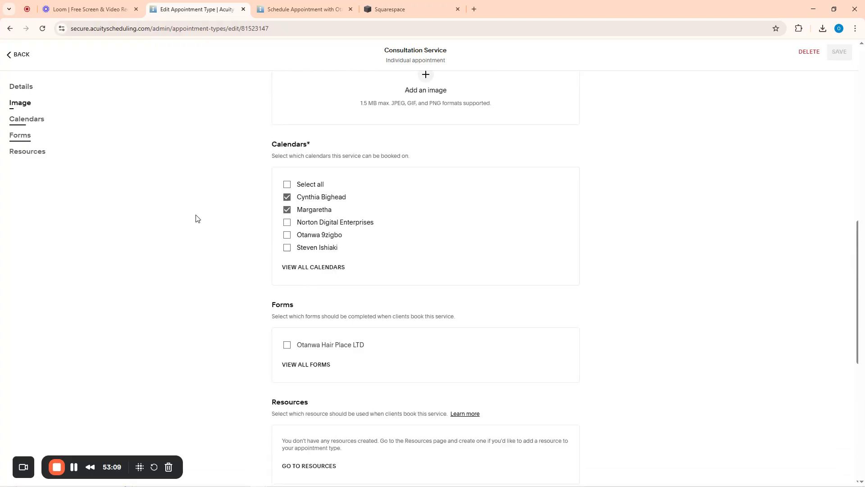
{"action": "left_click", "coordinate": [11, 63]}
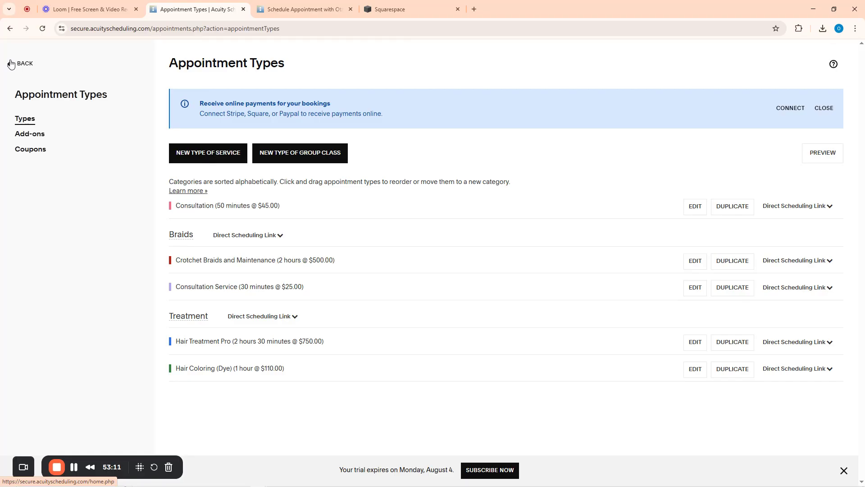
{"action": "left_click", "coordinate": [11, 34]}
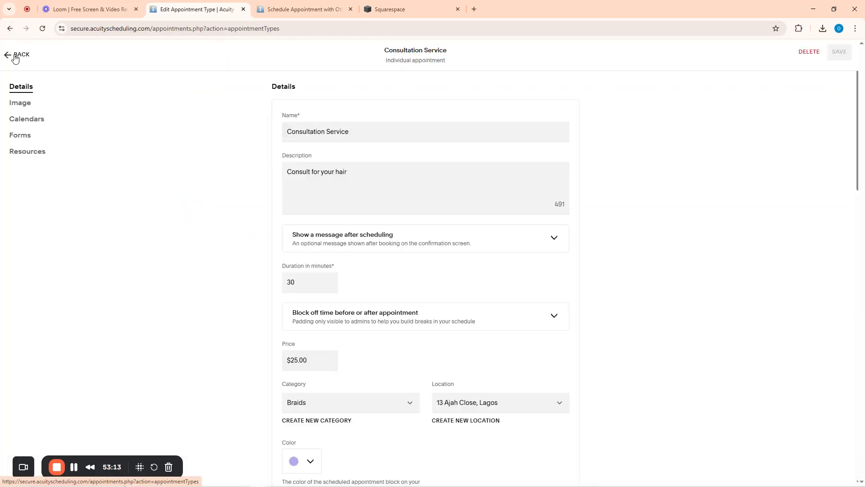
{"action": "left_click", "coordinate": [12, 56]}
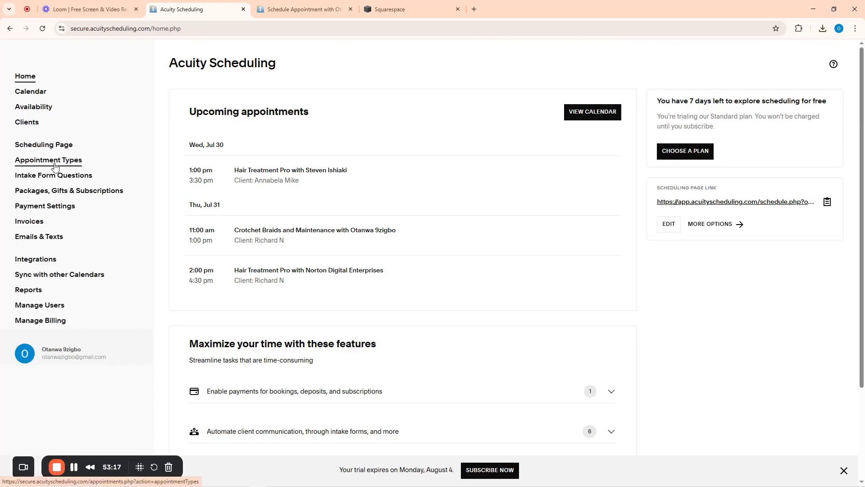
Add a new calendar named Consultation with the description 'Online service'
{"action": "left_click", "coordinate": [36, 108]}
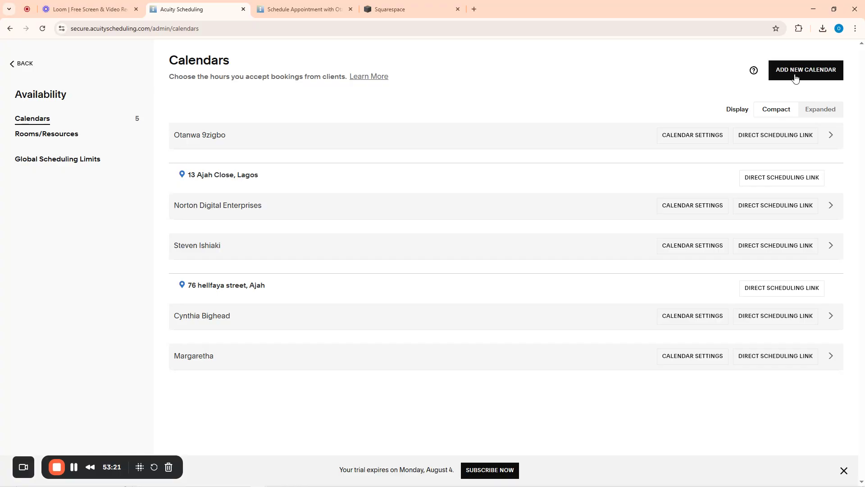
{"action": "left_click", "coordinate": [794, 73]}
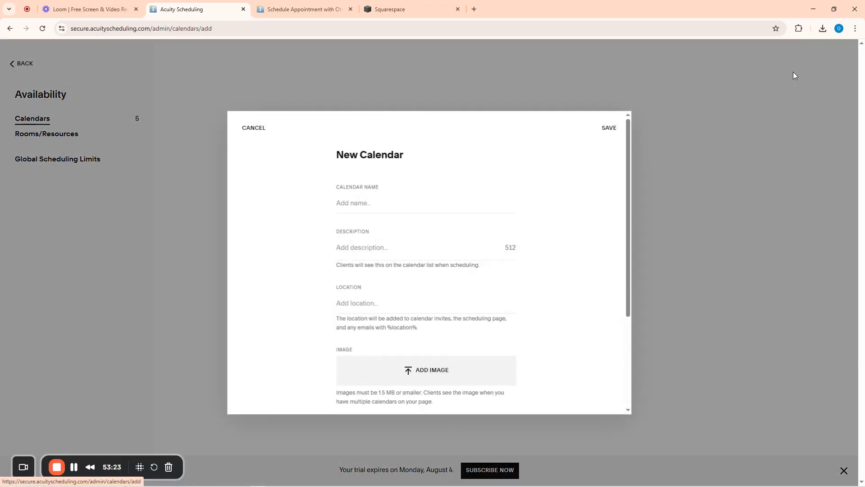
{"action": "left_click", "coordinate": [352, 204]}
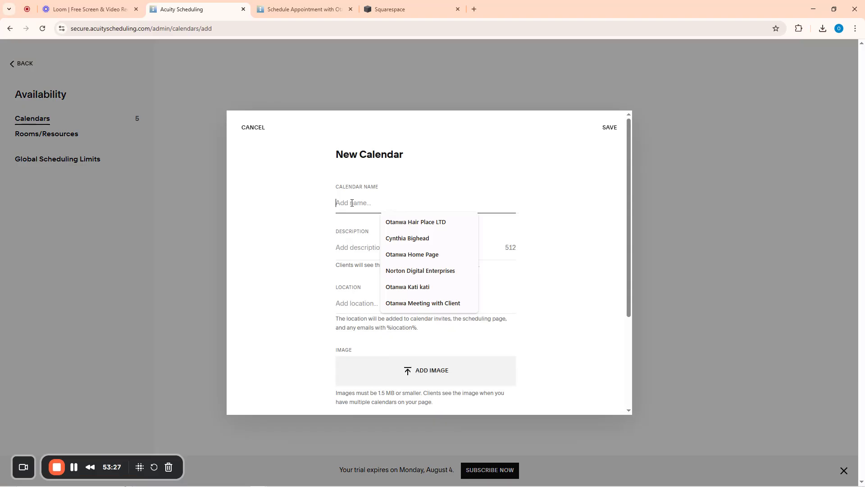
{"action": "type", "text": "Consultation"}
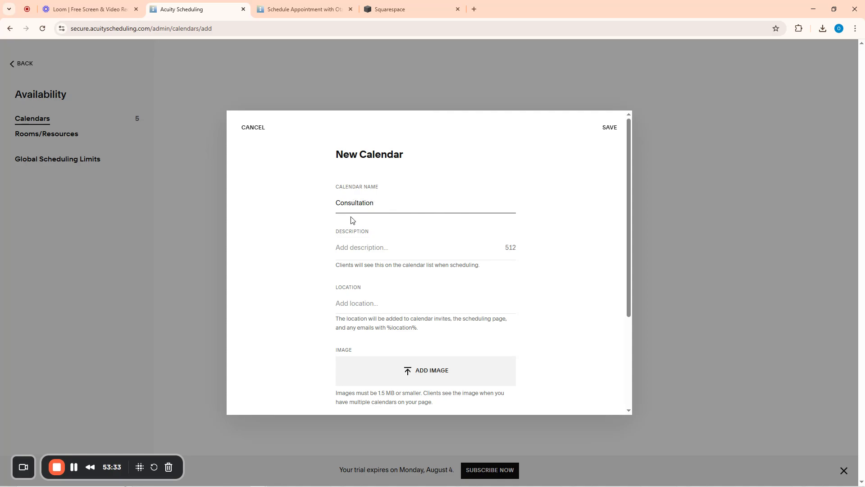
{"action": "left_click", "coordinate": [352, 252]}
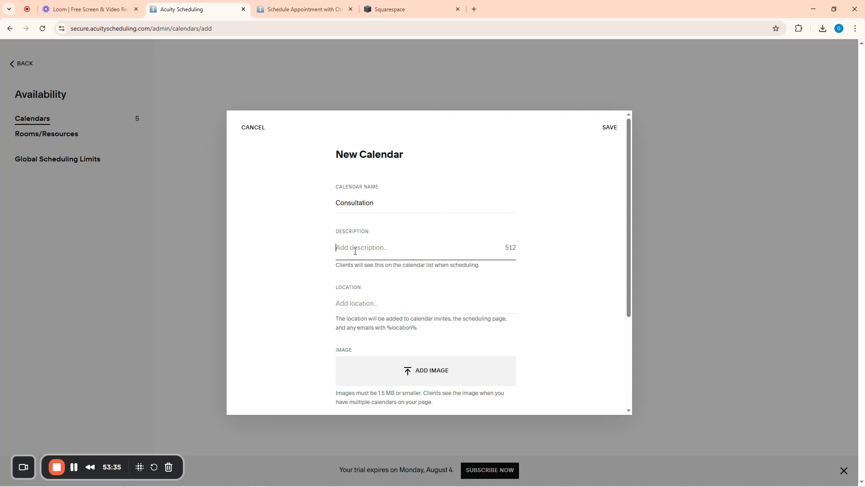
{"action": "type", "text": "Online service"}
Set the calendar's location to Zoom and send notifications to the owner's e-mail
{"action": "left_click", "coordinate": [356, 303]}
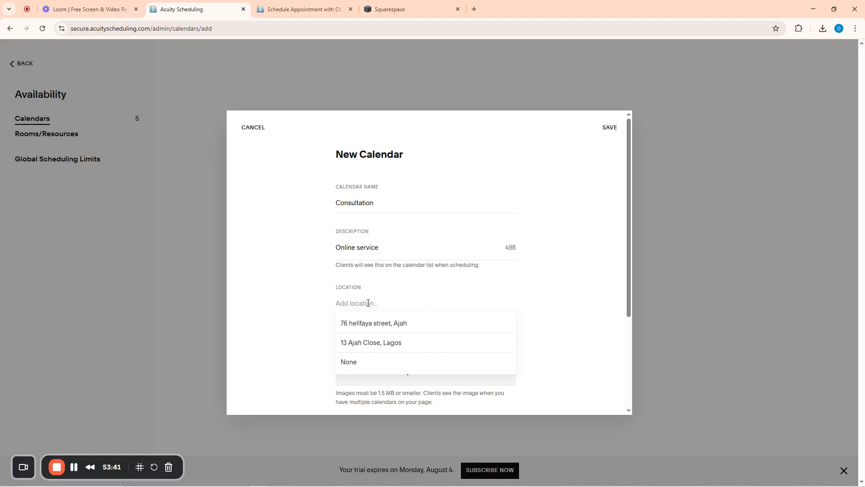
{"action": "type", "text": "Zoom"}
{"action": "left_click", "coordinate": [304, 270]}
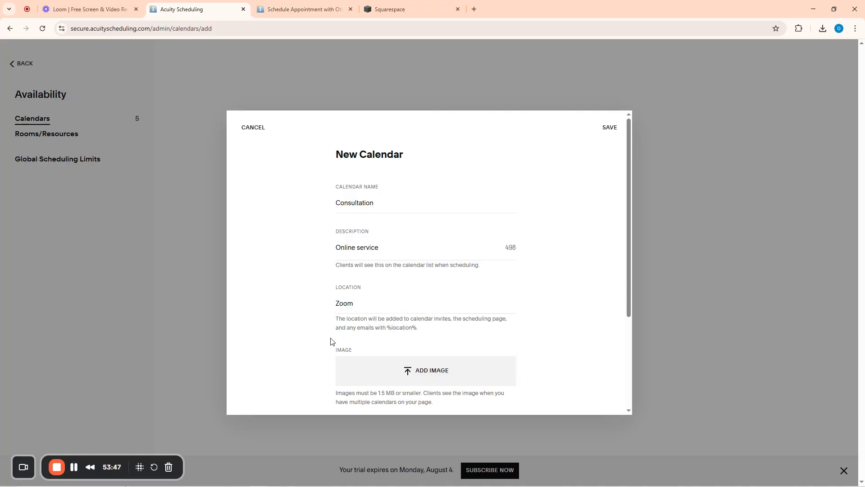
{"action": "left_click", "coordinate": [356, 304]}
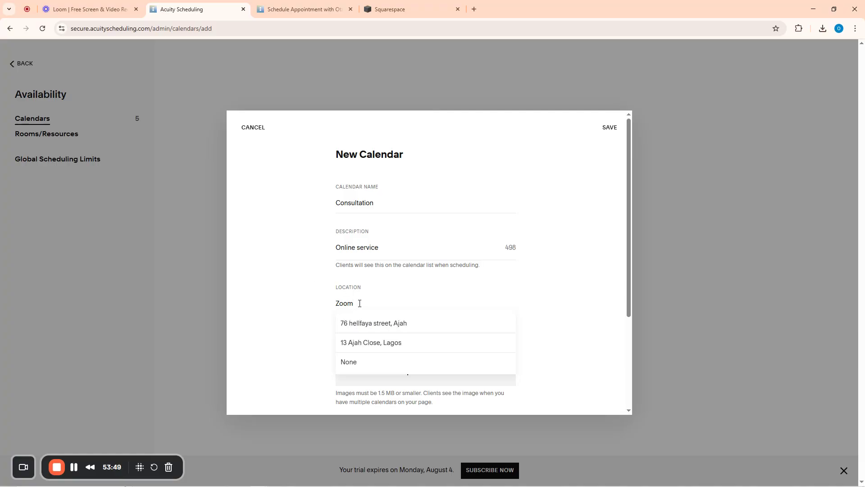
{"action": "left_click", "coordinate": [302, 318]}
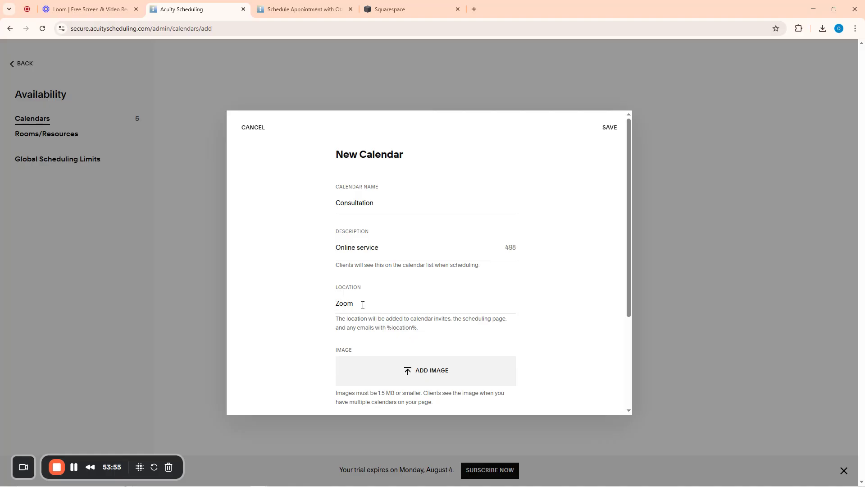
{"action": "scroll", "coordinate": [363, 304], "scroll_direction": "down", "scroll_amount": 3}
{"action": "left_click", "coordinate": [360, 303]}
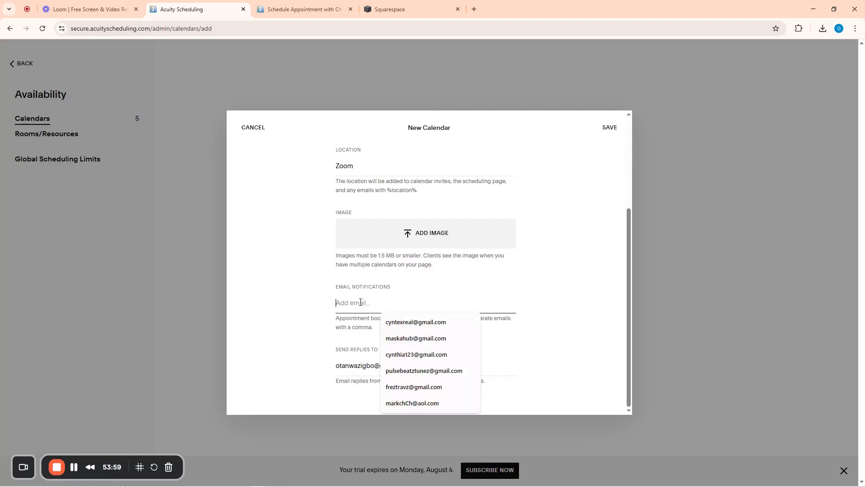
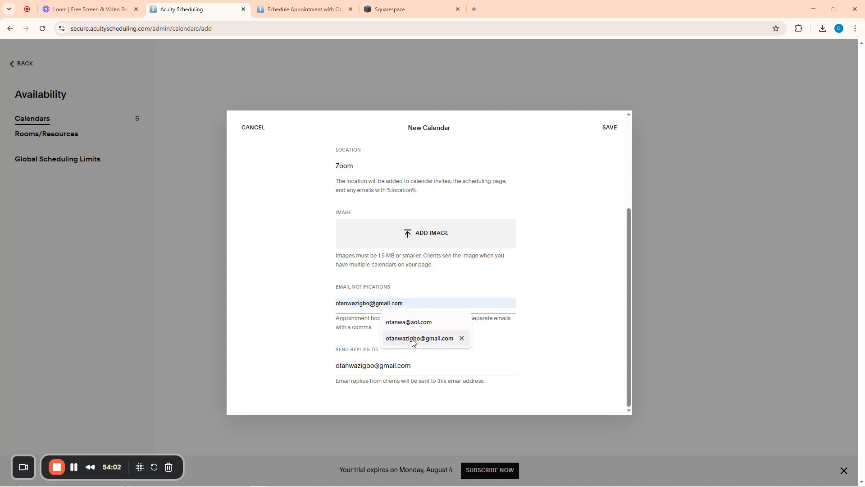
{"action": "left_click", "coordinate": [413, 342]}
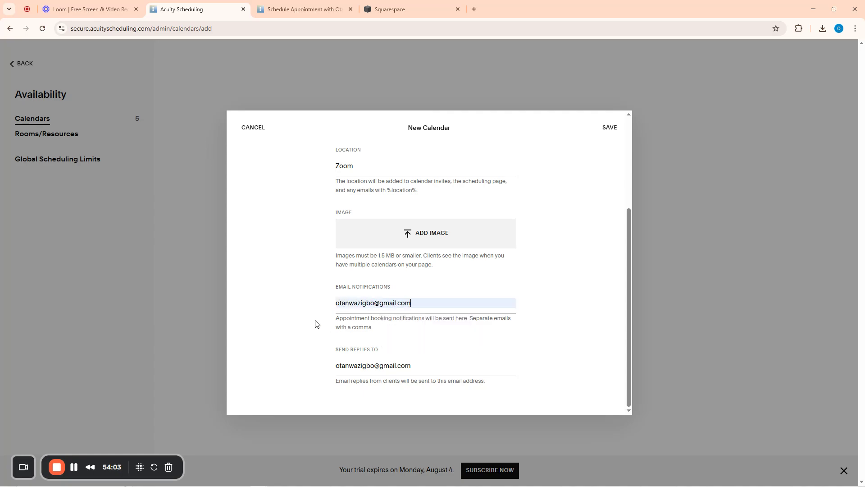
{"action": "scroll", "coordinate": [559, 306], "scroll_direction": "up", "scroll_amount": 3}
Save the Consultation calendar with the Consultation appointment type assigned
{"action": "left_click", "coordinate": [609, 128]}
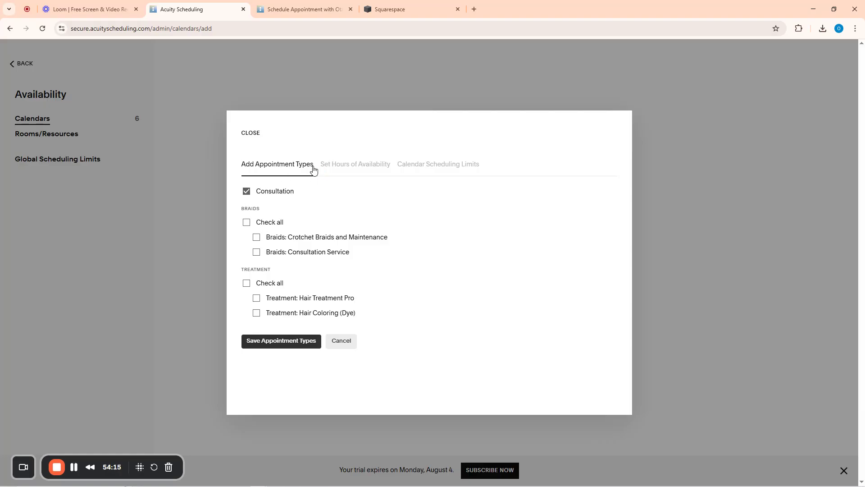
{"action": "left_click", "coordinate": [278, 351]}
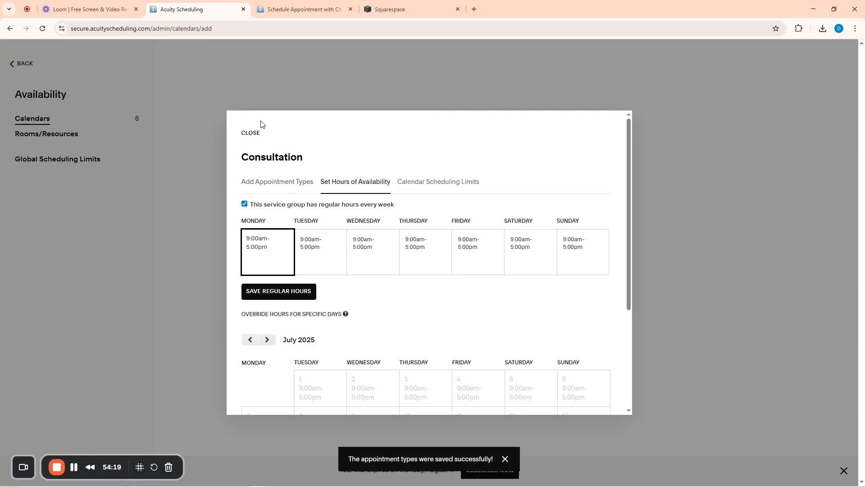
{"action": "left_click", "coordinate": [251, 132]}
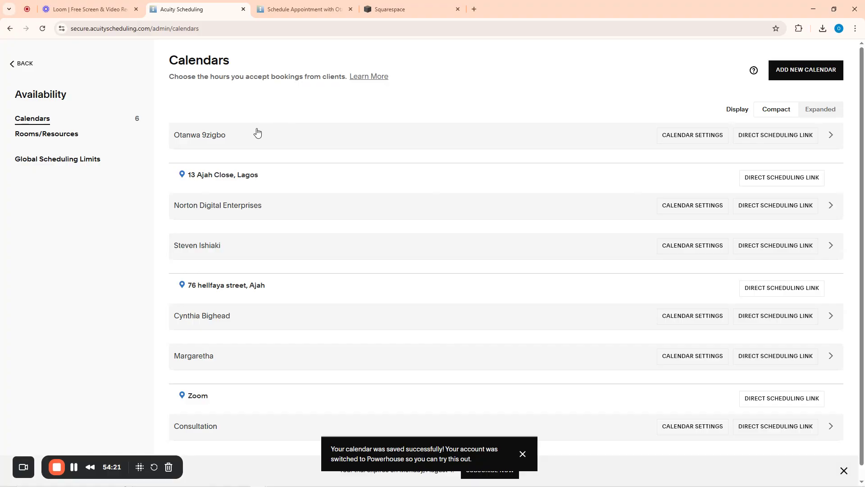
Review the Consultation calendar's settings without changes and return to the home page
{"action": "scroll", "coordinate": [256, 221], "scroll_direction": "down", "scroll_amount": 1}
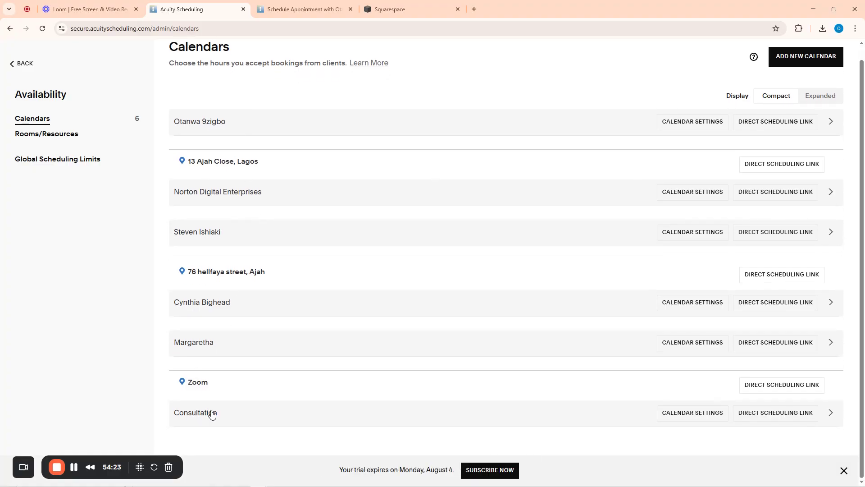
{"action": "left_click", "coordinate": [695, 412]}
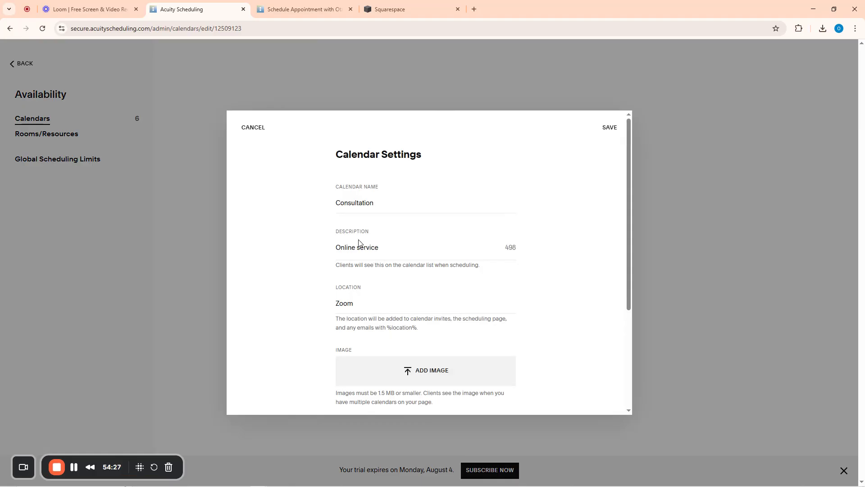
{"action": "scroll", "coordinate": [360, 288], "scroll_direction": "down", "scroll_amount": 2}
{"action": "scroll", "coordinate": [359, 286], "scroll_direction": "up", "scroll_amount": 1}
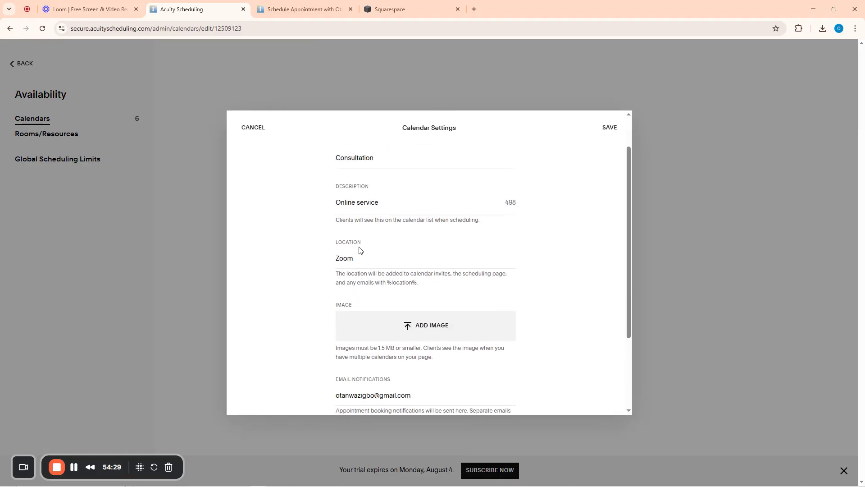
{"action": "scroll", "coordinate": [391, 318], "scroll_direction": "down", "scroll_amount": 2}
{"action": "scroll", "coordinate": [406, 266], "scroll_direction": "up", "scroll_amount": 3}
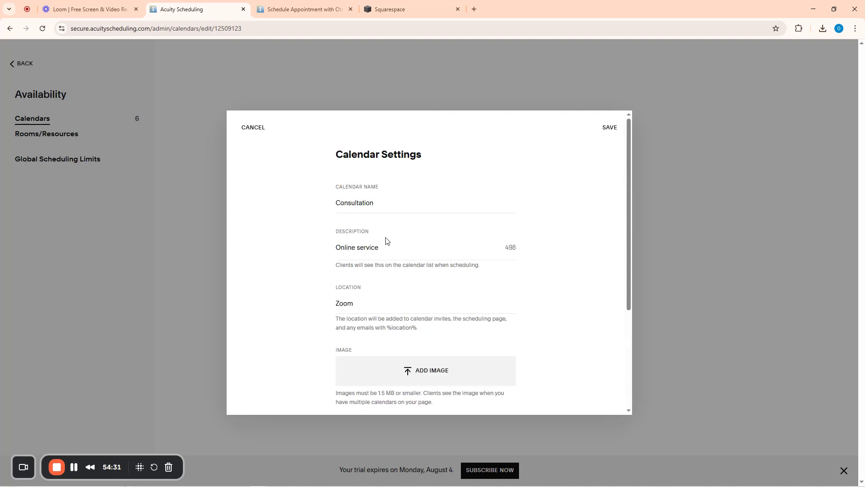
{"action": "left_click", "coordinate": [254, 128]}
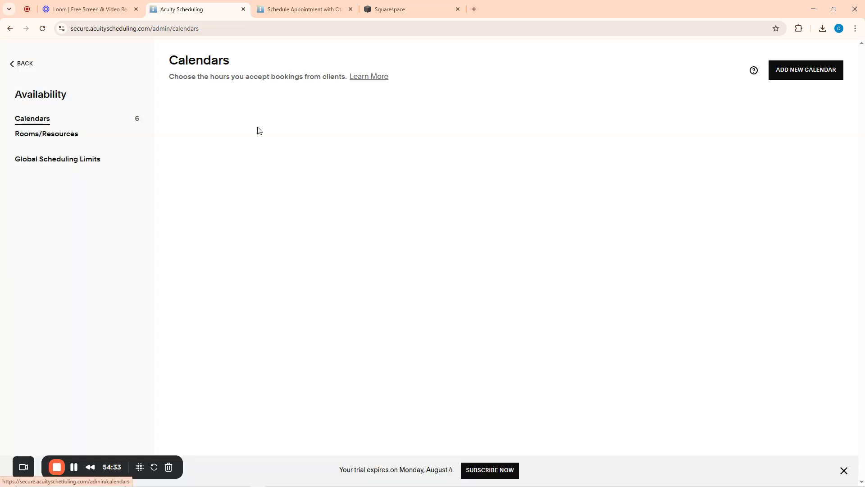
{"action": "left_click", "coordinate": [15, 68]}
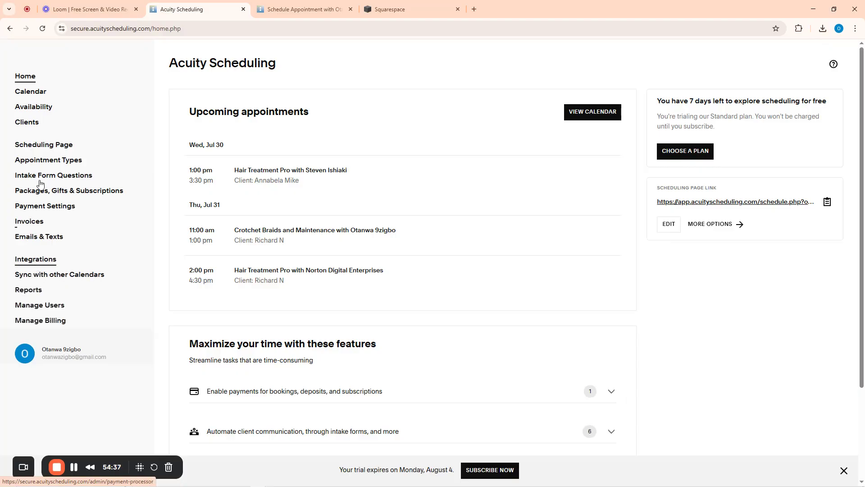
From Home, expand 'Connect the Apps you need' and open 'Sync your calendars with Google, iCloud, or Outlook'
{"action": "left_click", "coordinate": [27, 84]}
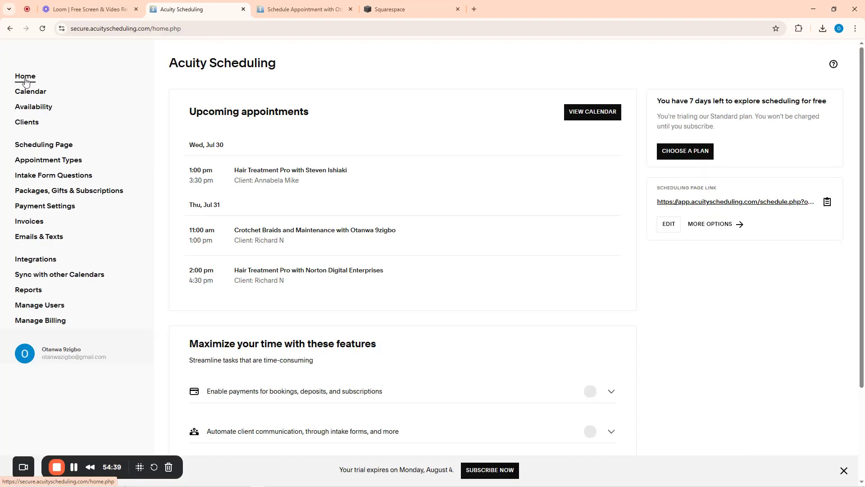
{"action": "scroll", "coordinate": [396, 284], "scroll_direction": "down", "scroll_amount": 3}
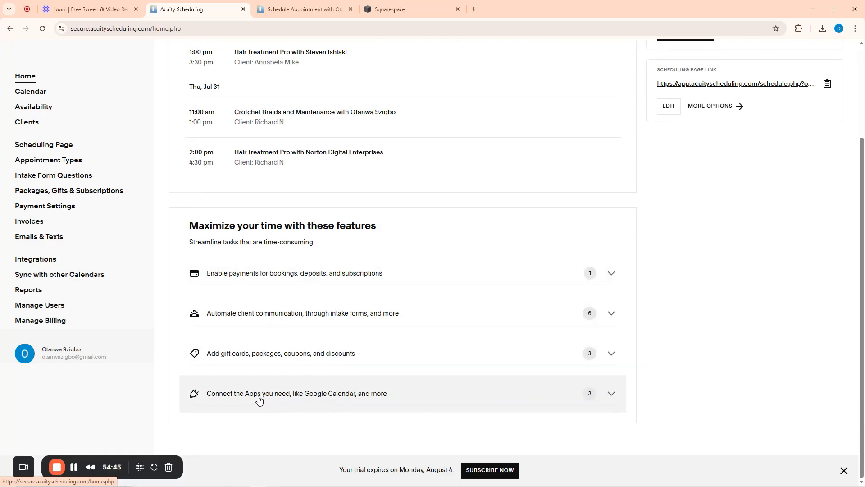
{"action": "left_click", "coordinate": [609, 396]}
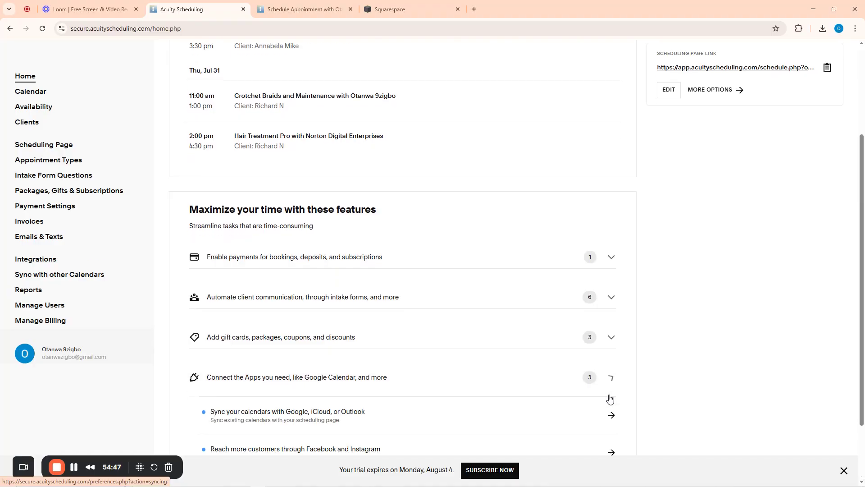
{"action": "scroll", "coordinate": [542, 359], "scroll_direction": "down", "scroll_amount": 2}
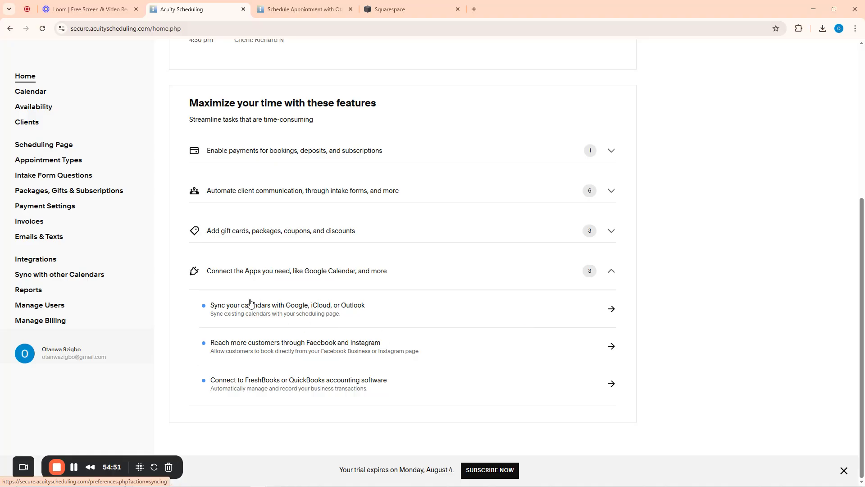
{"action": "left_click", "coordinate": [610, 313]}
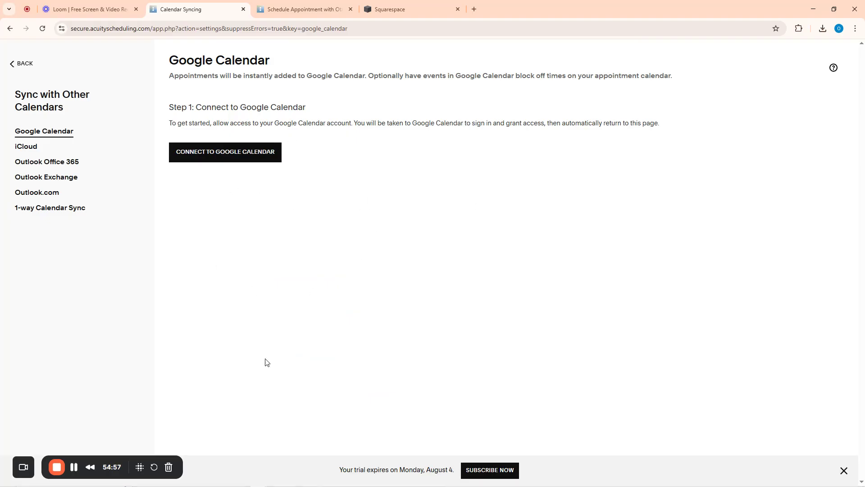
Sign in with the Google account and grant Acuity access to its Google calendars
{"action": "left_click", "coordinate": [218, 157]}
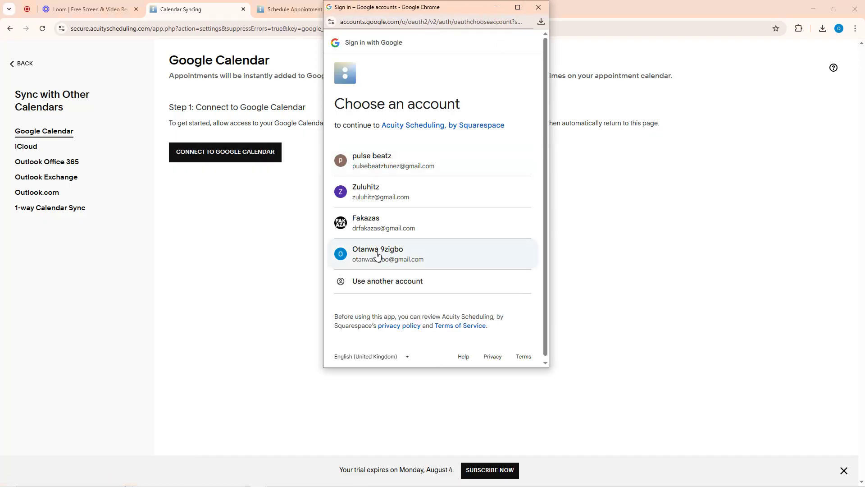
{"action": "left_click", "coordinate": [377, 255]}
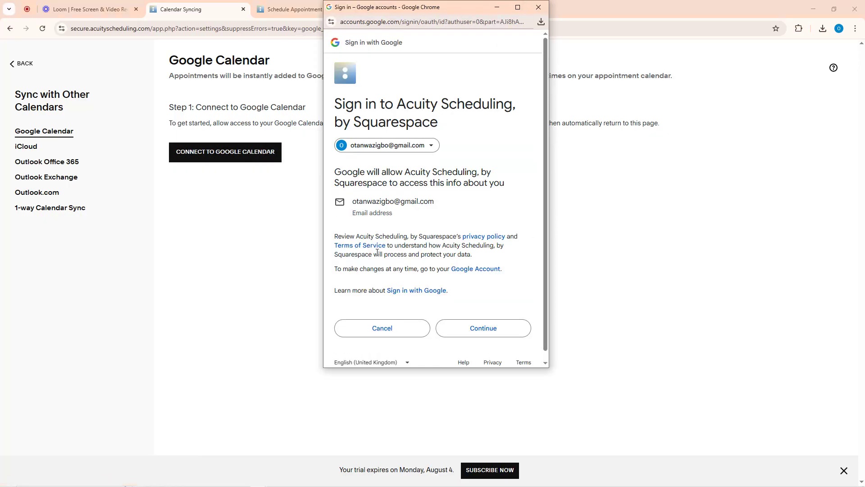
{"action": "left_click", "coordinate": [490, 334]}
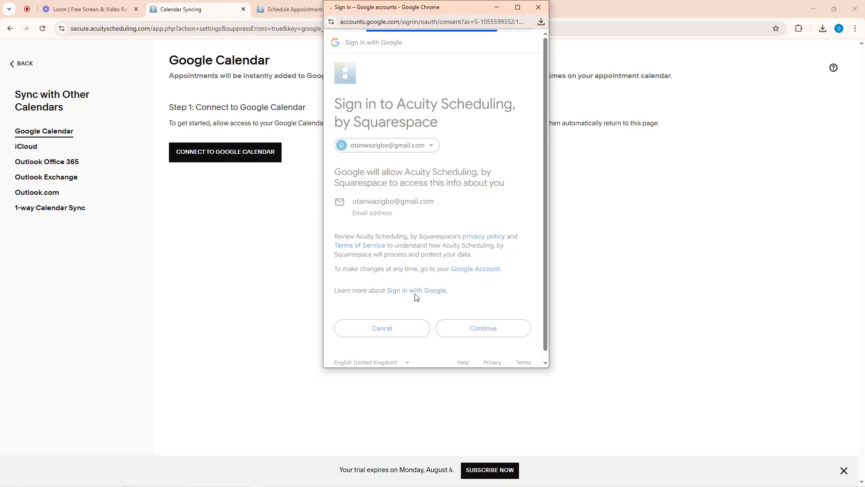
{"action": "left_click", "coordinate": [526, 226]}
{"action": "scroll", "coordinate": [513, 245], "scroll_direction": "down", "scroll_amount": 4}
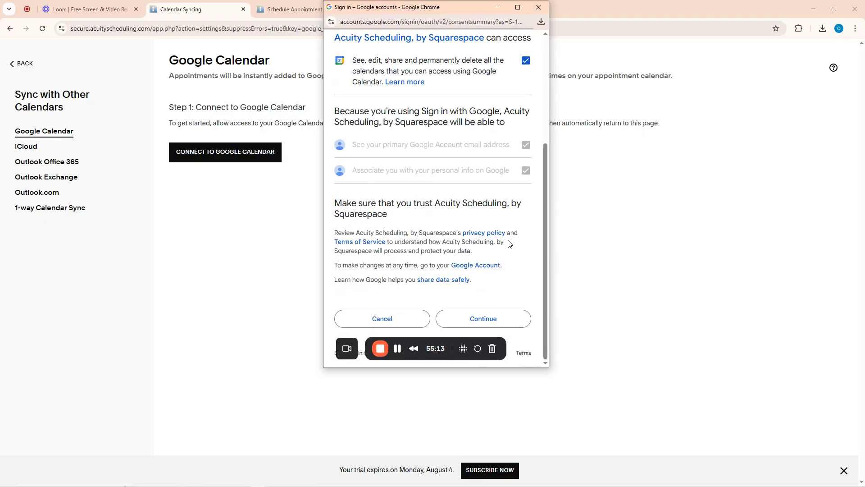
{"action": "left_click", "coordinate": [502, 318]}
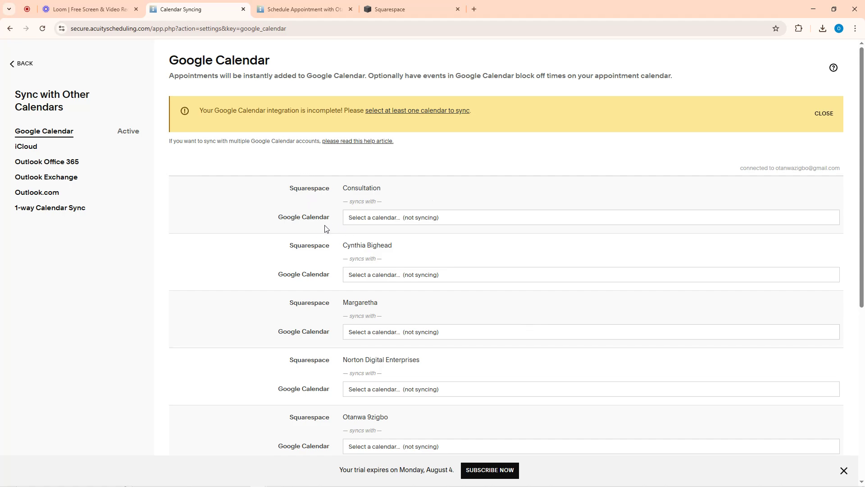
{"action": "left_click", "coordinate": [363, 220]}
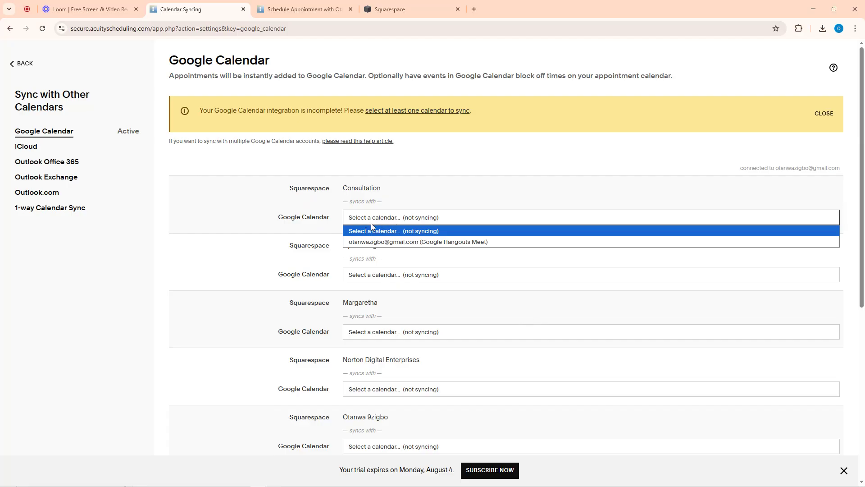
{"action": "left_click", "coordinate": [282, 171]}
{"action": "scroll", "coordinate": [367, 293], "scroll_direction": "down", "scroll_amount": 6}
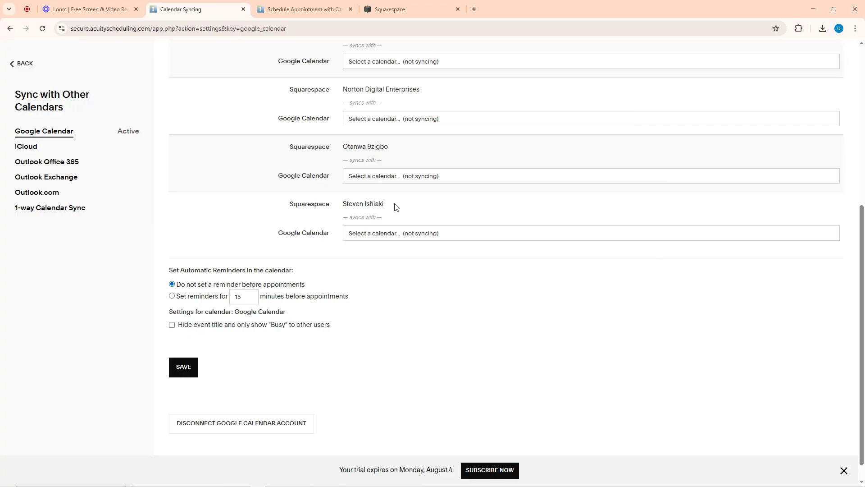
{"action": "left_click", "coordinate": [380, 235]}
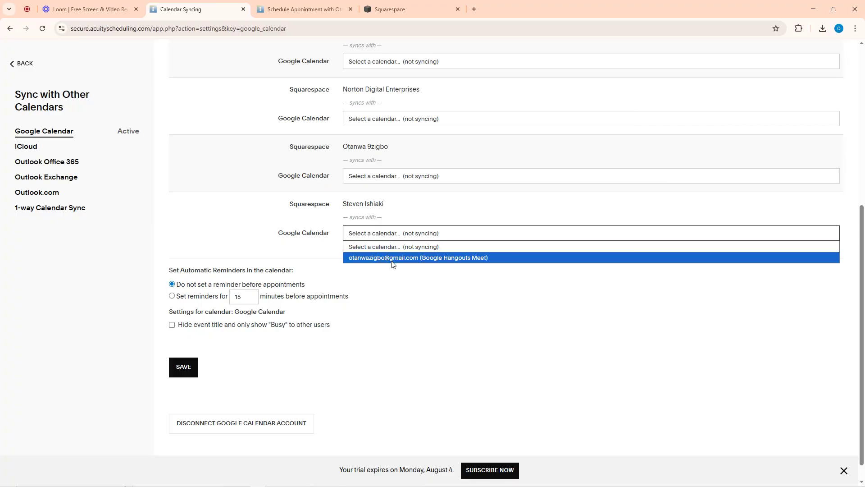
{"action": "left_click", "coordinate": [407, 293]}
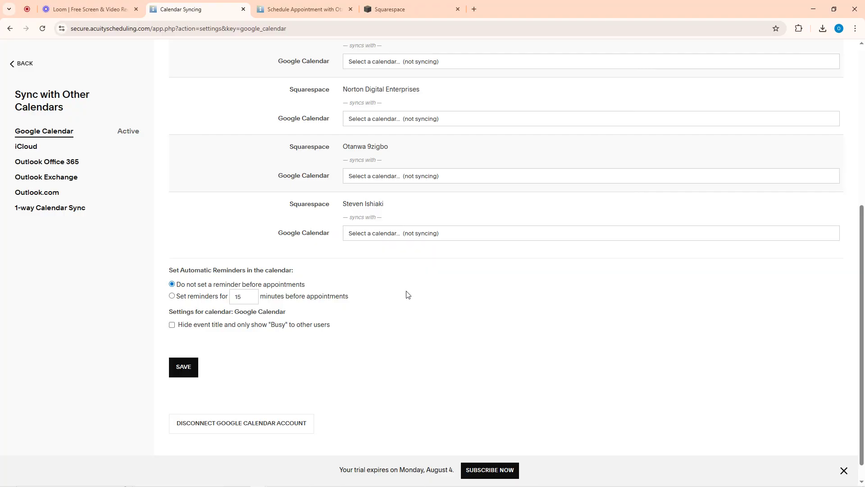
{"action": "scroll", "coordinate": [360, 234], "scroll_direction": "up", "scroll_amount": 5}
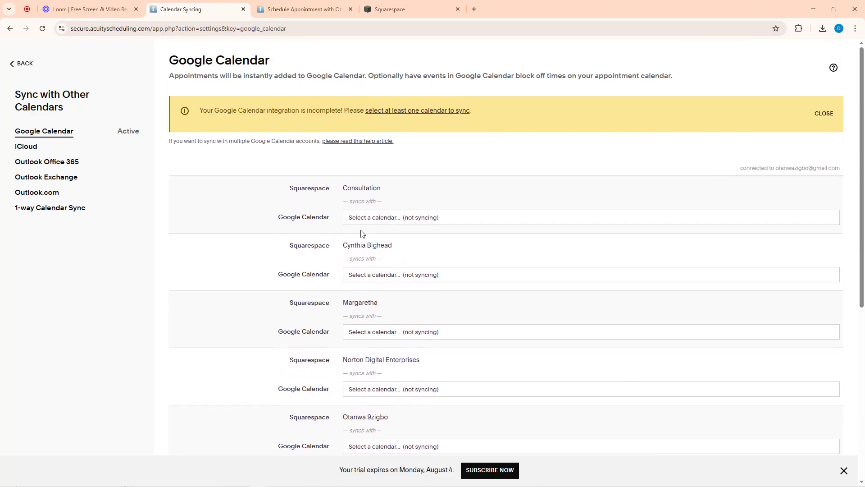
{"action": "left_click", "coordinate": [370, 286]}
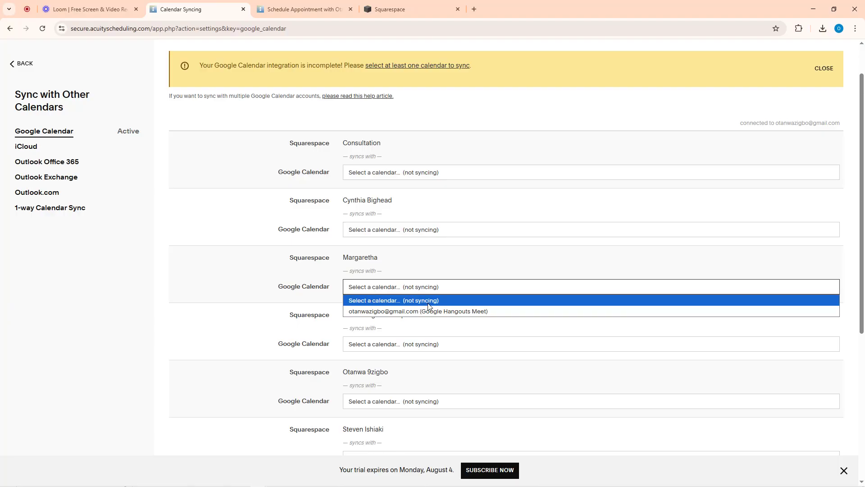
{"action": "scroll", "coordinate": [369, 283], "scroll_direction": "down", "scroll_amount": 5}
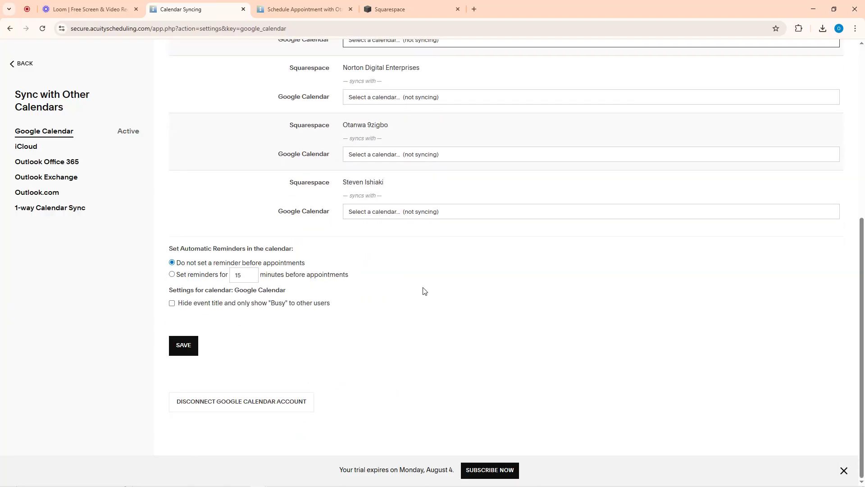
{"action": "scroll", "coordinate": [432, 253], "scroll_direction": "up", "scroll_amount": 6}
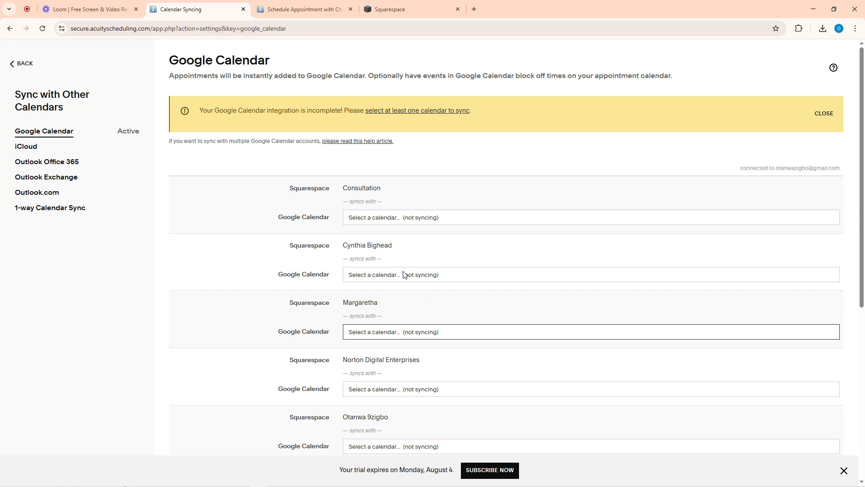
Return Home, open the Integrations list, and scroll to the Video Conferencing section with Zoom
{"action": "left_click", "coordinate": [13, 64]}
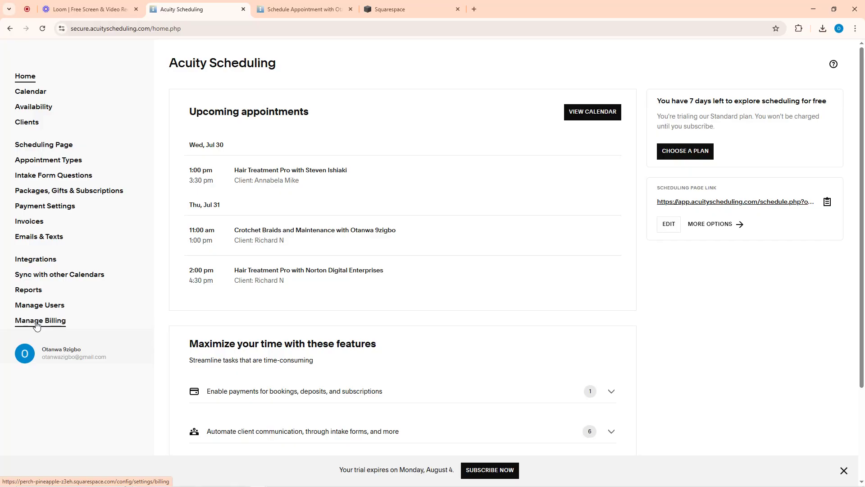
{"action": "left_click", "coordinate": [25, 77]}
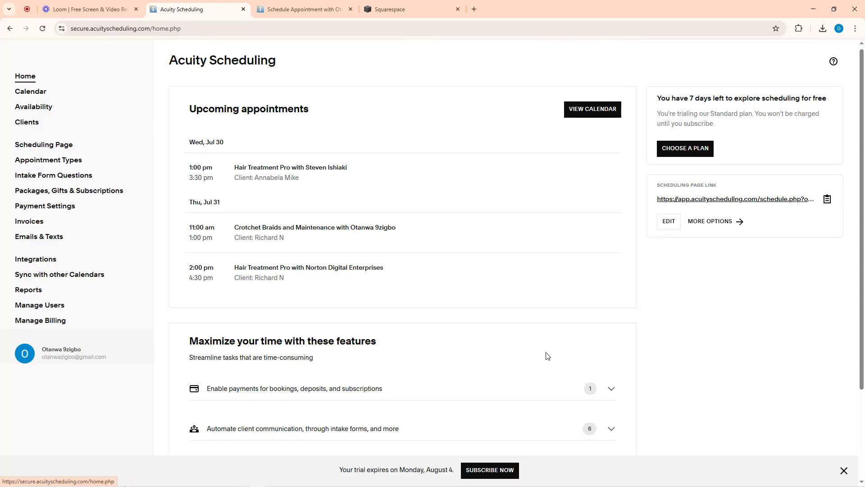
{"action": "scroll", "coordinate": [544, 356], "scroll_direction": "down", "scroll_amount": 3}
{"action": "left_click", "coordinate": [37, 260]}
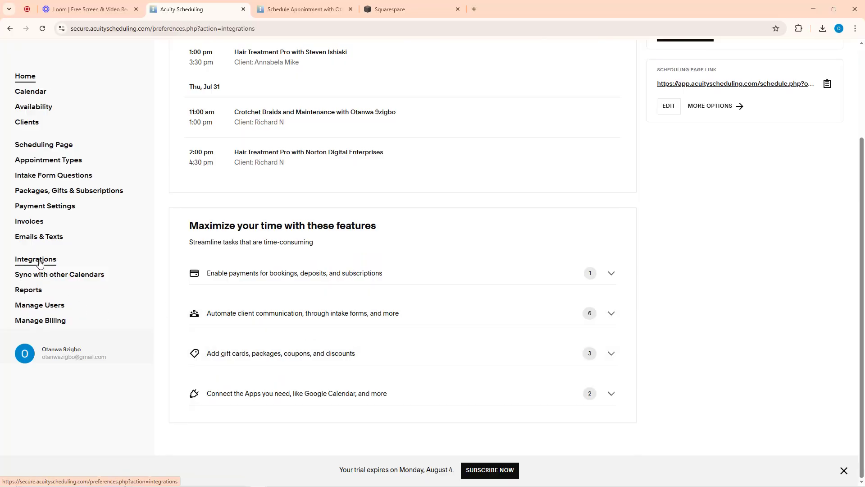
{"action": "scroll", "coordinate": [498, 280], "scroll_direction": "down", "scroll_amount": 5}
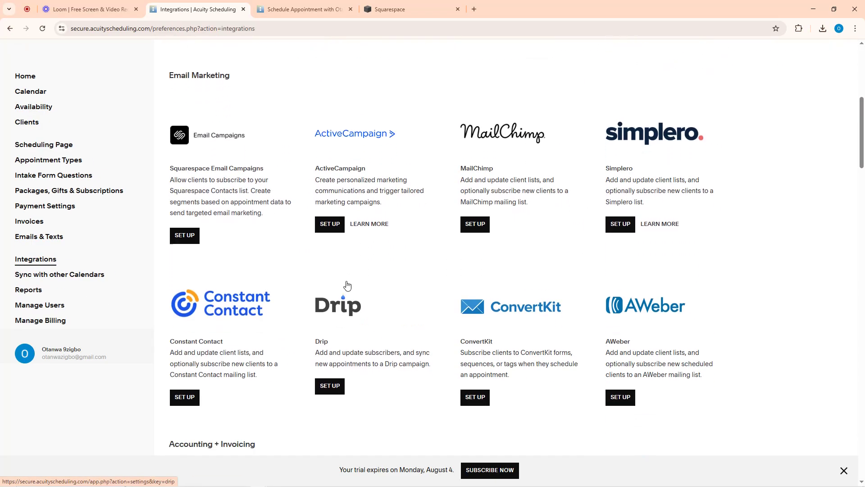
{"action": "scroll", "coordinate": [286, 270], "scroll_direction": "up", "scroll_amount": 6}
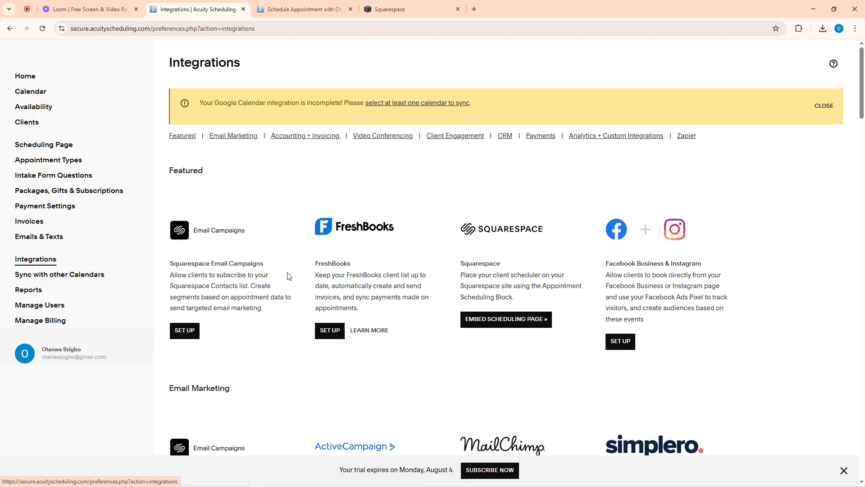
{"action": "scroll", "coordinate": [286, 270], "scroll_direction": "down", "scroll_amount": 18}
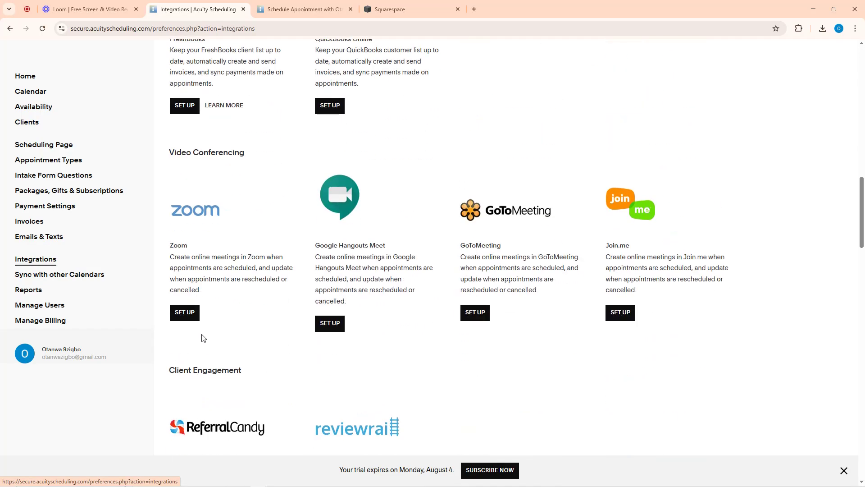
Start the Zoom integration setup and accept cookies in the Zoom sign-in window
{"action": "left_click", "coordinate": [186, 314]}
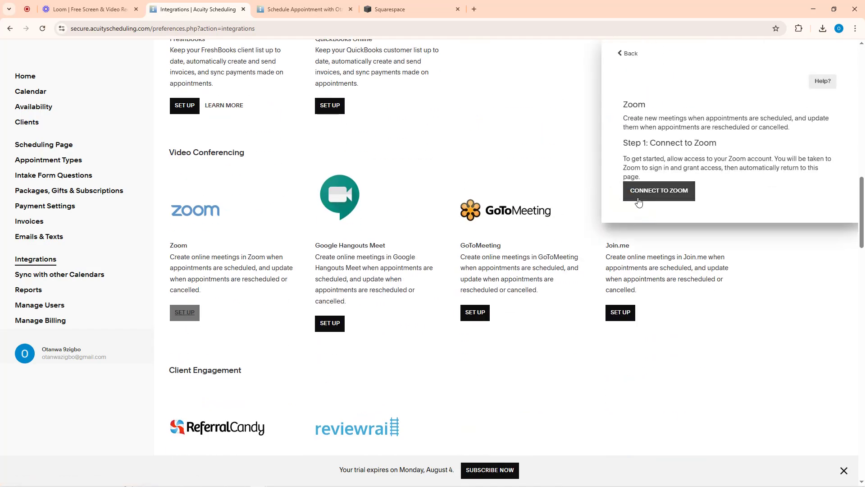
{"action": "left_click", "coordinate": [668, 198]}
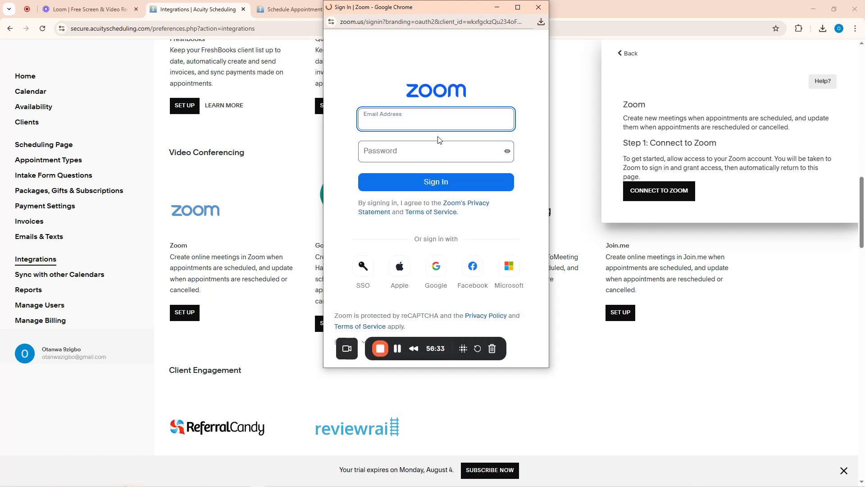
{"action": "left_click", "coordinate": [443, 166]}
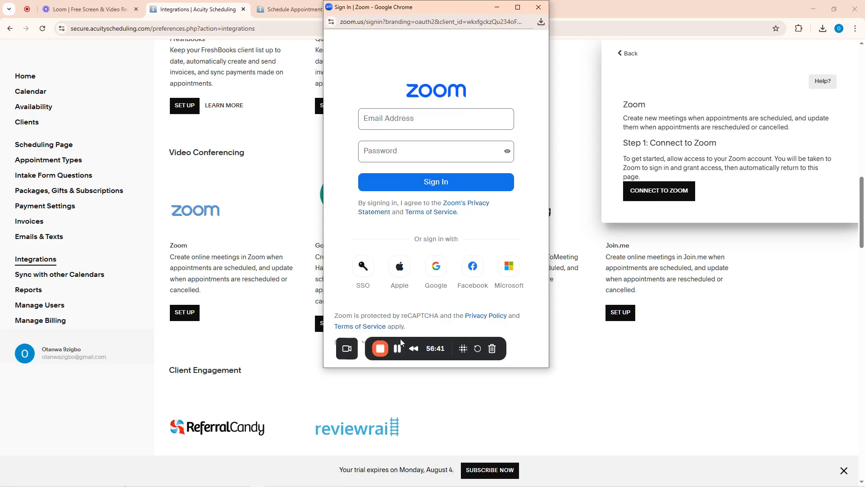
{"action": "mouse_move", "coordinate": [390, 342]}
{"action": "left_mouse_down"}
{"action": "mouse_move", "coordinate": [428, 288]}
{"action": "mouse_move", "coordinate": [391, 330]}
{"action": "left_mouse_up"}
Sign up for Zoom with the Google account, confirm the birth year, and create the account
{"action": "left_click", "coordinate": [439, 269]}
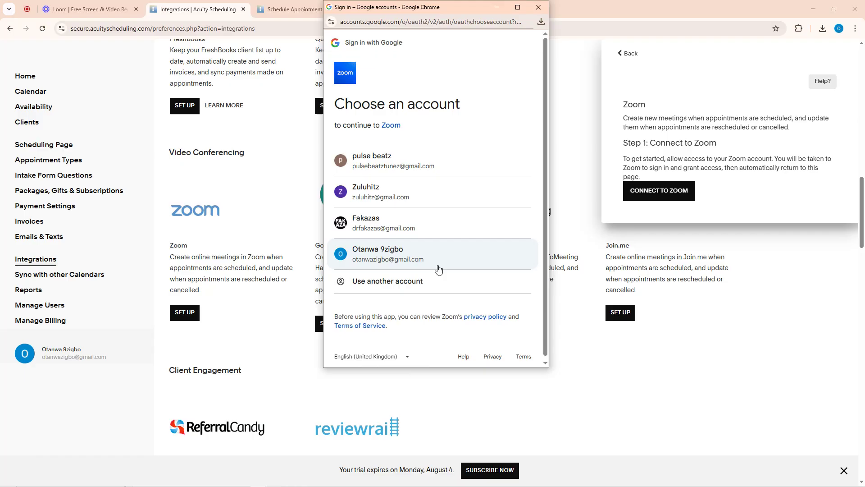
{"action": "left_click", "coordinate": [374, 255]}
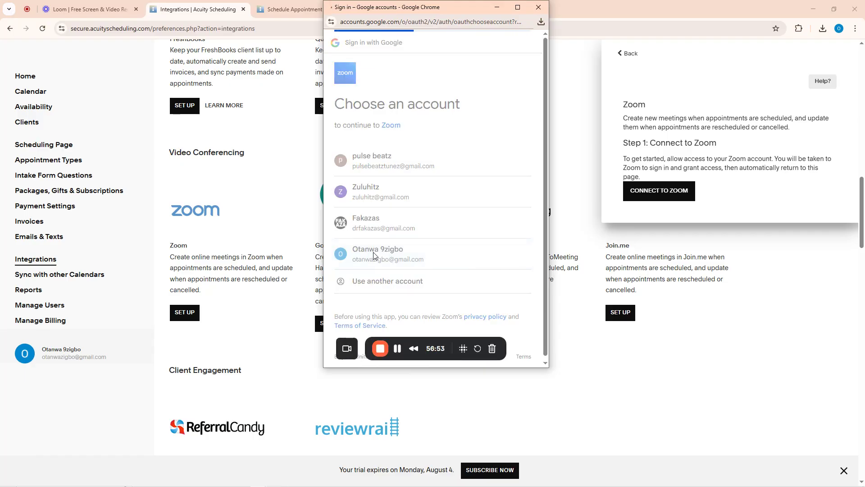
{"action": "left_click", "coordinate": [495, 330]}
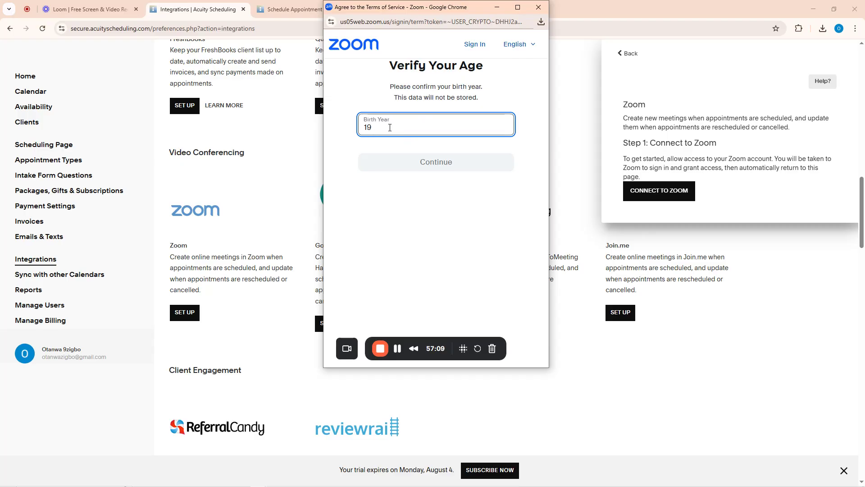
{"action": "type", "text": "45"}
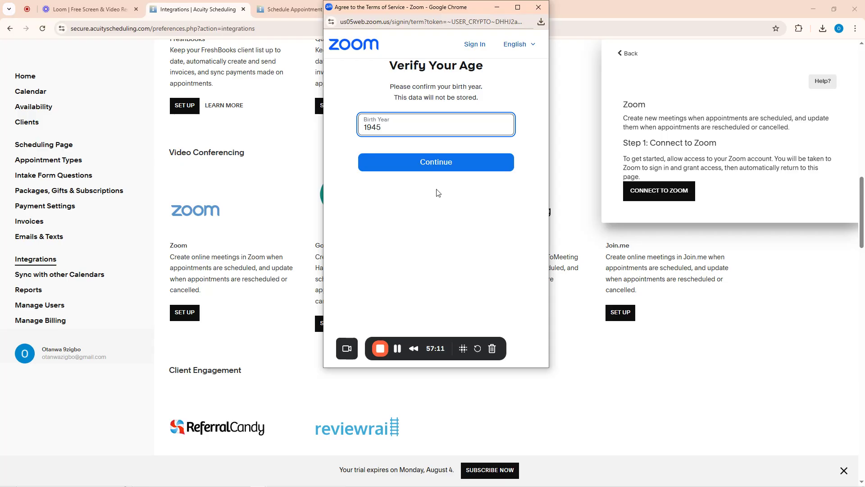
{"action": "left_click", "coordinate": [434, 163]}
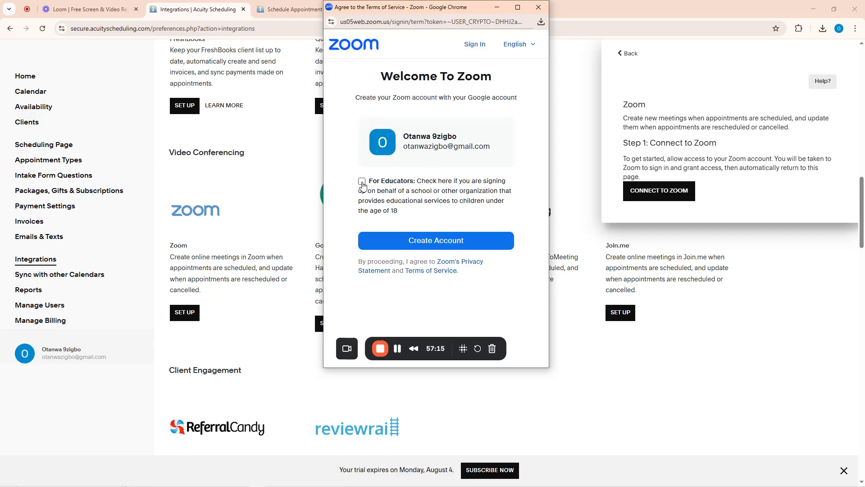
{"action": "left_click", "coordinate": [426, 243]}
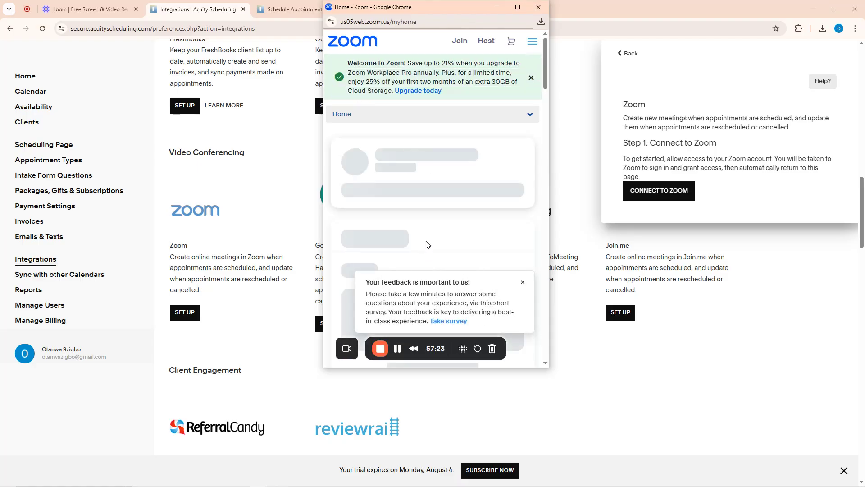
Dismiss the Zoom feedback survey and the welcome upgrade banner
{"action": "left_click", "coordinate": [522, 282]}
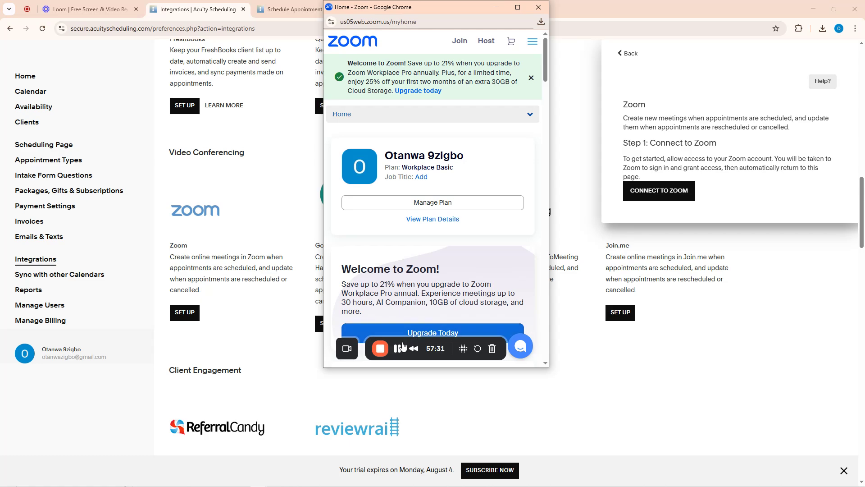
{"action": "left_click_drag", "start_coordinate": [403, 346], "coordinate": [402, 258]}
{"action": "scroll", "coordinate": [463, 181], "scroll_direction": "down", "scroll_amount": 6}
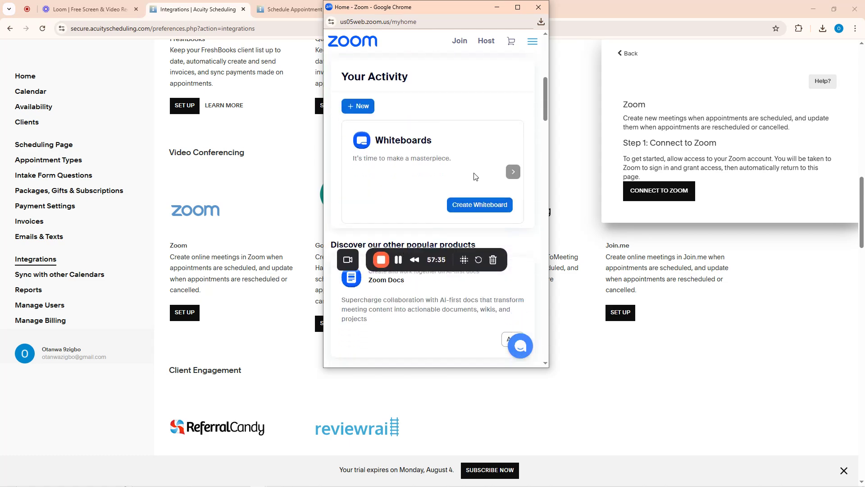
{"action": "scroll", "coordinate": [458, 203], "scroll_direction": "down", "scroll_amount": 1}
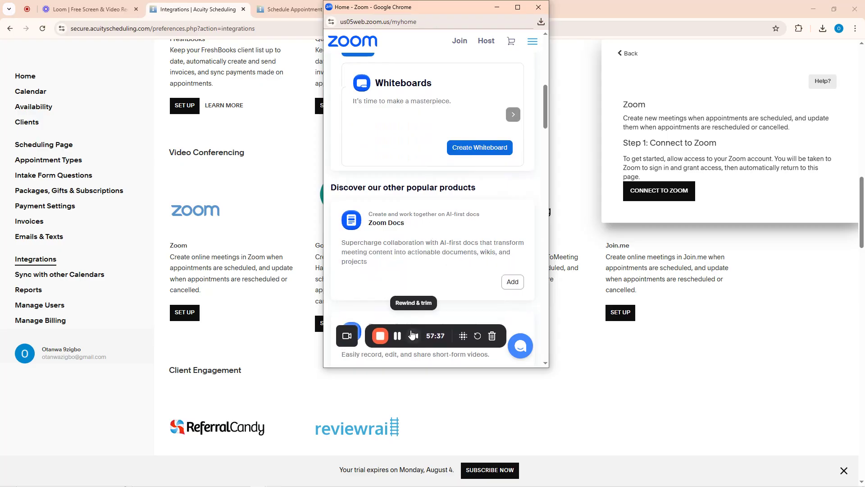
{"action": "scroll", "coordinate": [428, 202], "scroll_direction": "up", "scroll_amount": 10}
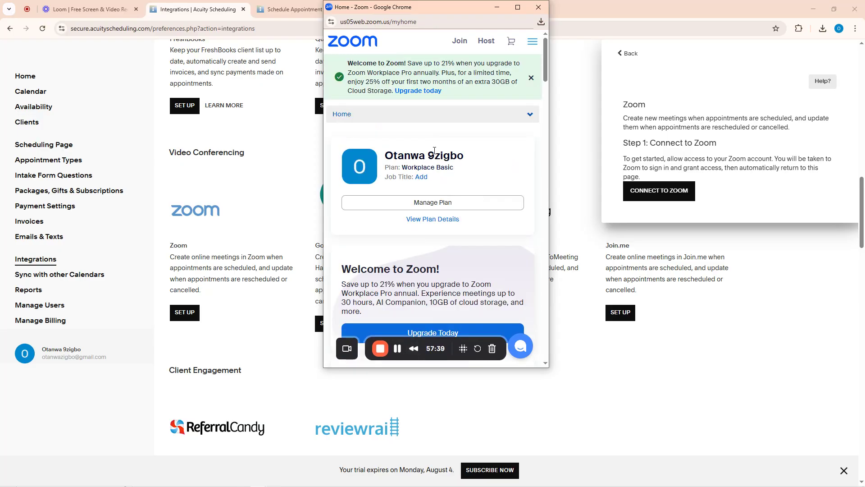
{"action": "left_click", "coordinate": [531, 79]}
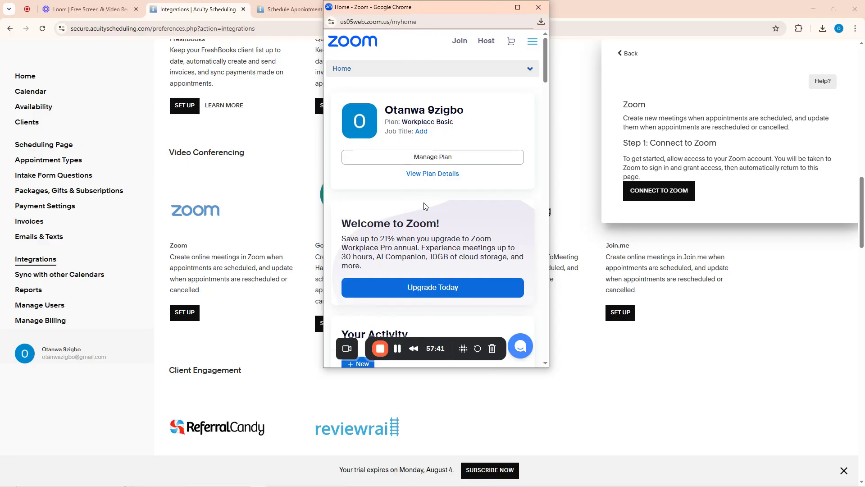
Review the account's Zoom Workplace Basic plan details
{"action": "left_click", "coordinate": [429, 157]}
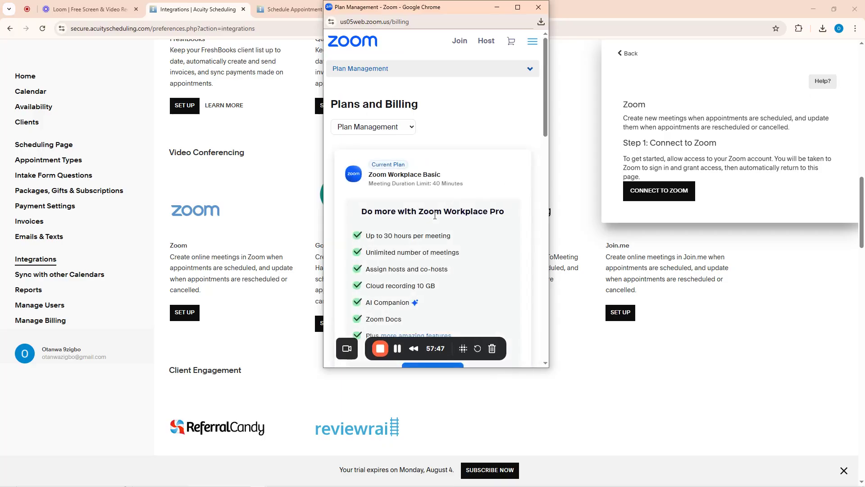
{"action": "scroll", "coordinate": [434, 214], "scroll_direction": "down", "scroll_amount": 4}
{"action": "scroll", "coordinate": [434, 215], "scroll_direction": "down", "scroll_amount": 4}
{"action": "scroll", "coordinate": [434, 216], "scroll_direction": "up", "scroll_amount": 10}
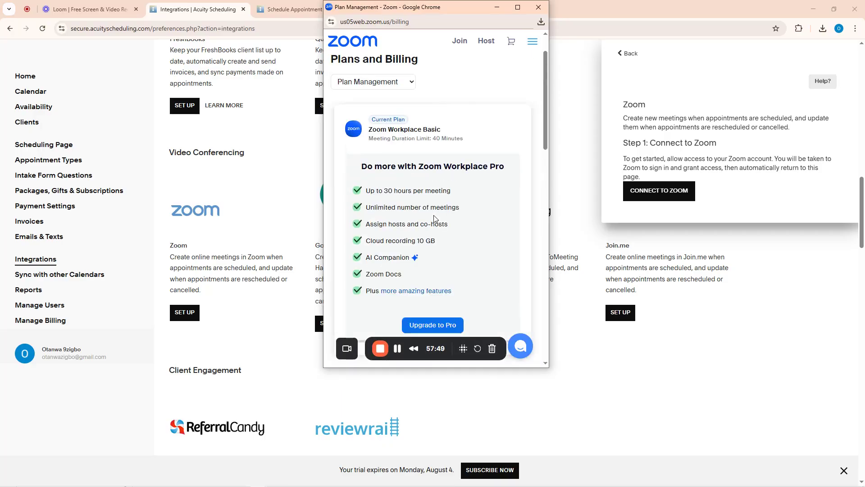
{"action": "scroll", "coordinate": [435, 169], "scroll_direction": "down", "scroll_amount": 8}
{"action": "scroll", "coordinate": [435, 171], "scroll_direction": "up", "scroll_amount": 8}
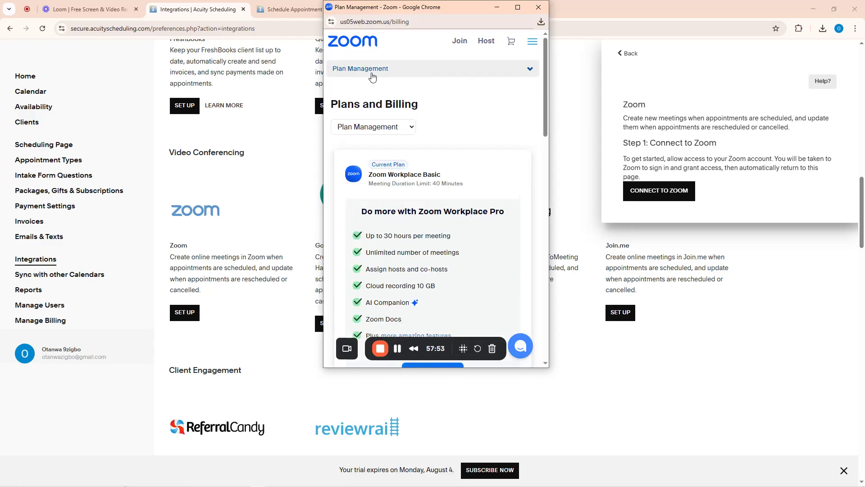
{"action": "scroll", "coordinate": [464, 141], "scroll_direction": "down", "scroll_amount": 8}
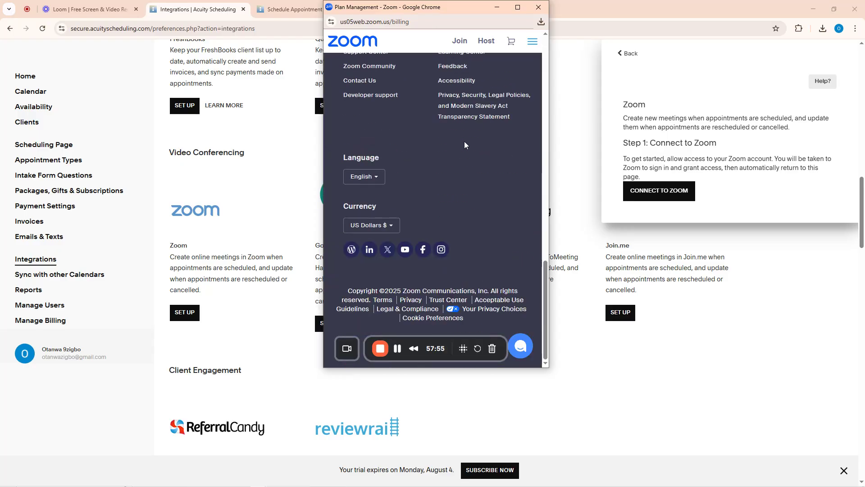
{"action": "scroll", "coordinate": [464, 142], "scroll_direction": "up", "scroll_amount": 8}
{"action": "scroll", "coordinate": [465, 146], "scroll_direction": "down", "scroll_amount": 8}
{"action": "scroll", "coordinate": [464, 144], "scroll_direction": "up", "scroll_amount": 8}
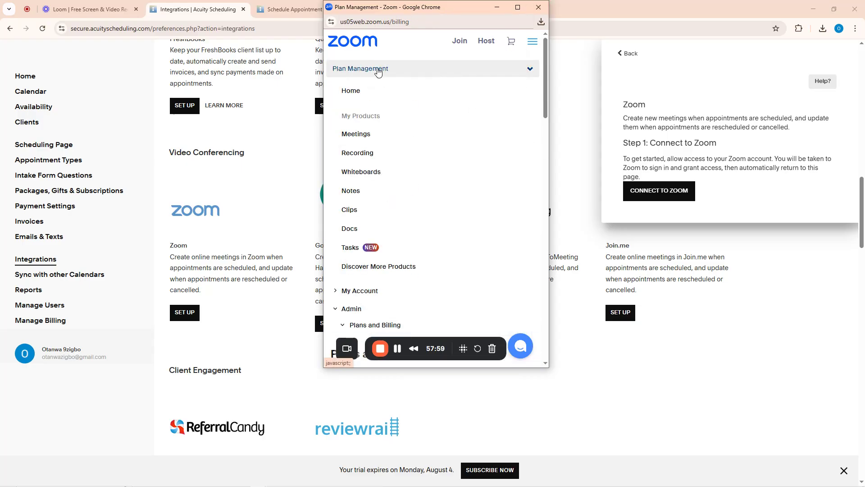
Look through the plan management options without changes, then close the Zoom window
{"action": "left_click", "coordinate": [378, 70]}
{"action": "left_click", "coordinate": [378, 70]}
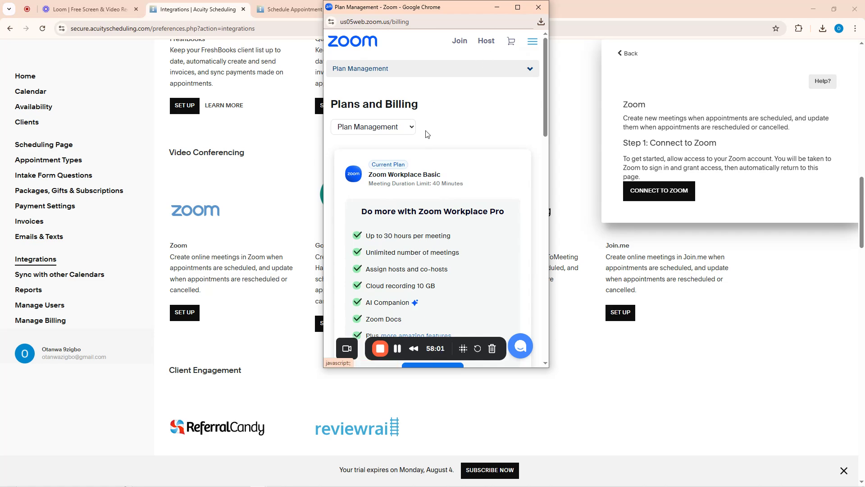
{"action": "left_click", "coordinate": [388, 128]}
{"action": "left_click", "coordinate": [414, 134]}
{"action": "scroll", "coordinate": [469, 239], "scroll_direction": "down", "scroll_amount": 10}
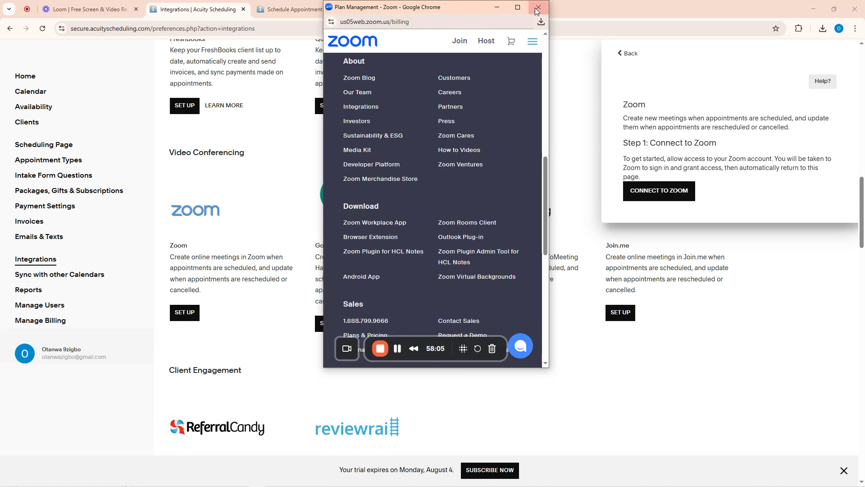
{"action": "left_click", "coordinate": [537, 7]}
Reconnect Zoom and allow Acuity Scheduling access on the Zoom authorization page
{"action": "left_click", "coordinate": [657, 194]}
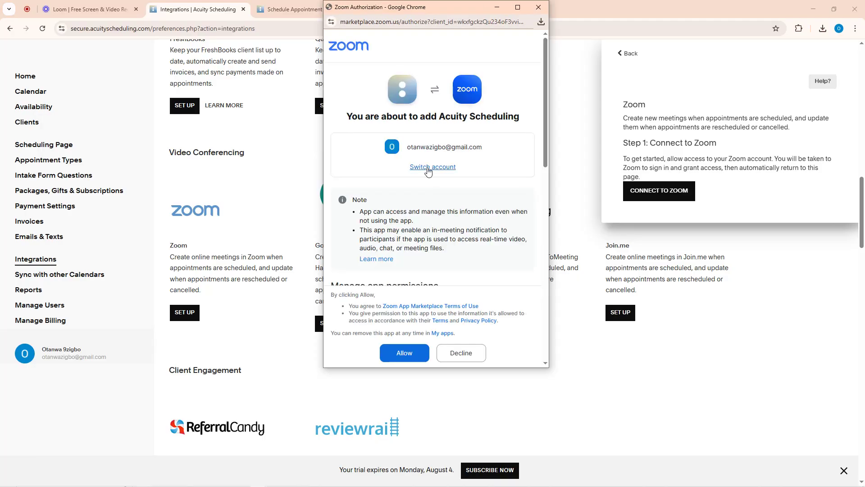
{"action": "left_click", "coordinate": [406, 355]}
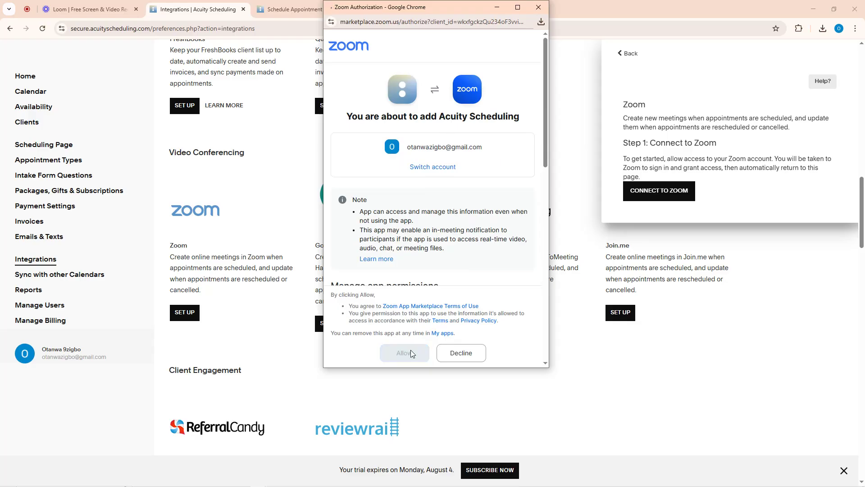
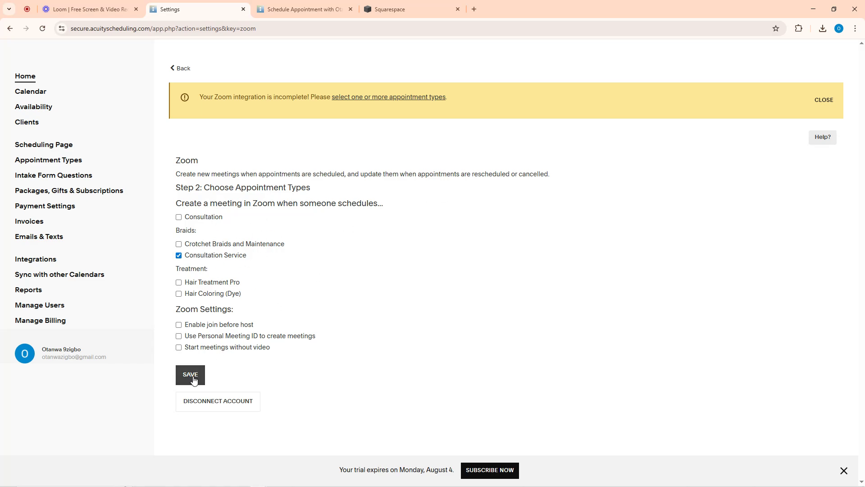
Save the Zoom settings for Consultation Service bookings and dismiss the green success banner
{"action": "left_click", "coordinate": [194, 380]}
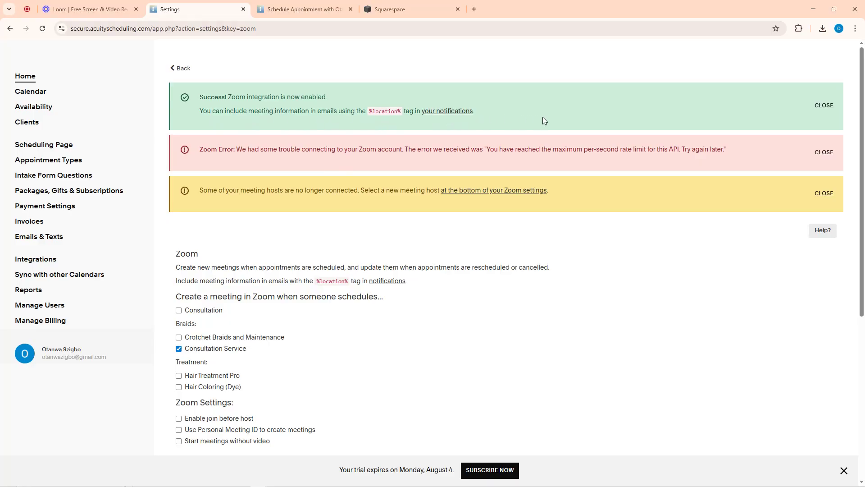
{"action": "left_click", "coordinate": [824, 106]}
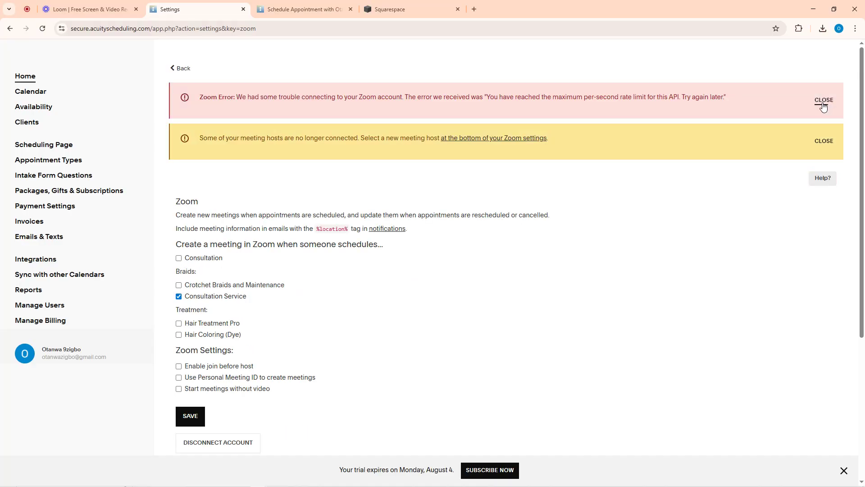
{"action": "left_click", "coordinate": [312, 5]}
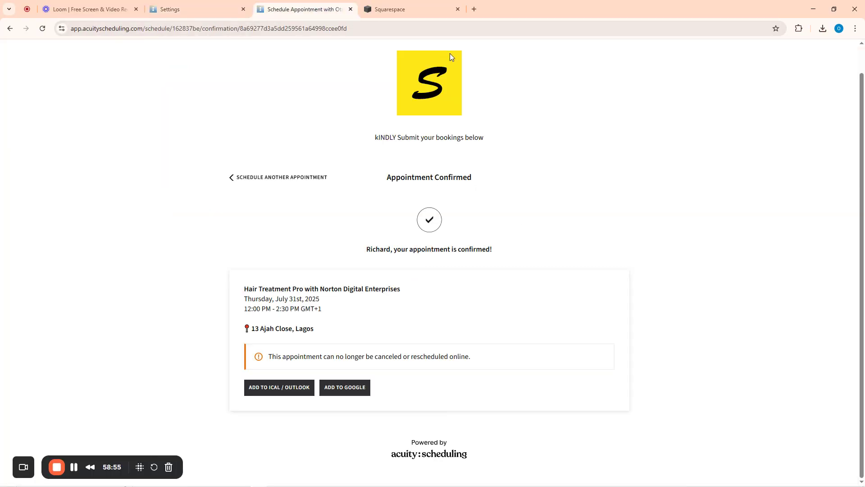
{"action": "left_click", "coordinate": [190, 8]}
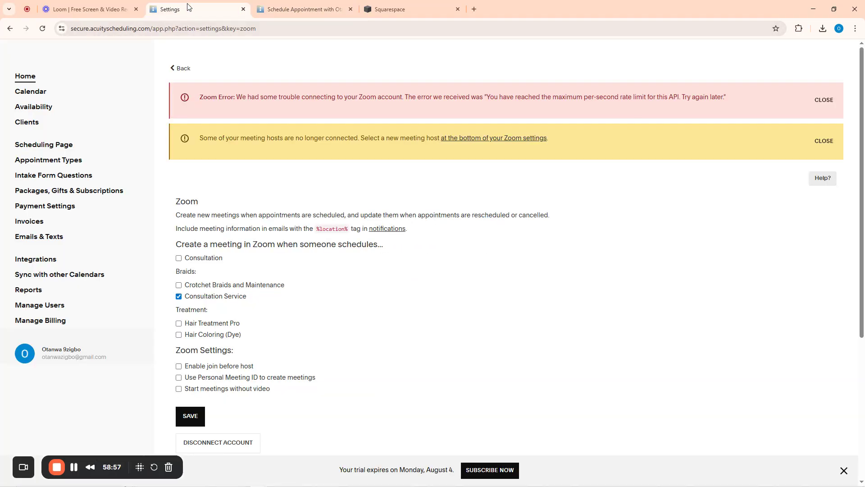
Open the public scheduling page from its Scheduling Page link and close the extra tabs
{"action": "left_click", "coordinate": [33, 146]}
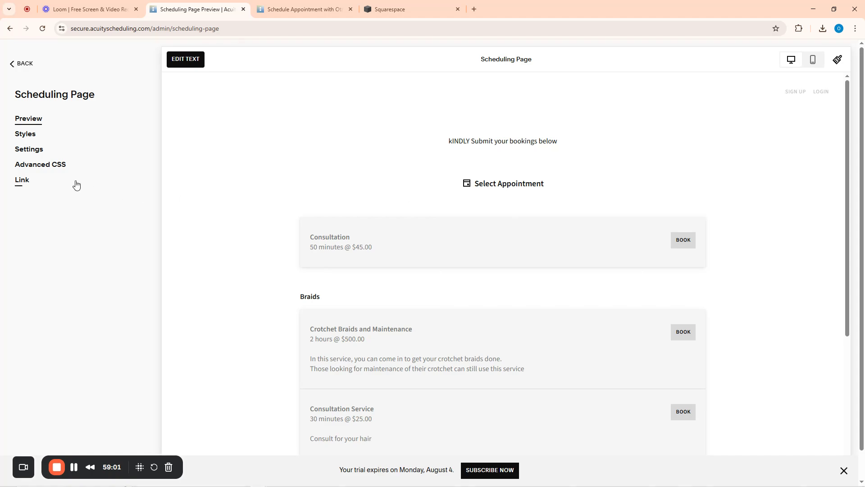
{"action": "left_click", "coordinate": [26, 183]}
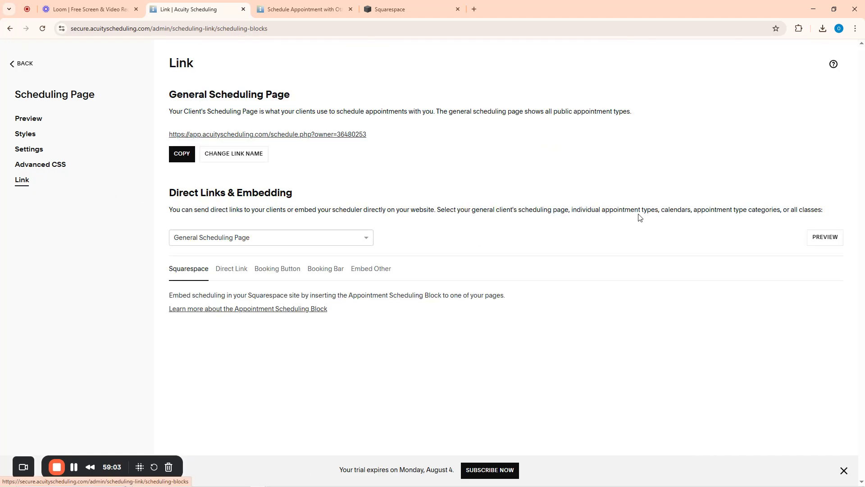
{"action": "left_click", "coordinate": [225, 134]}
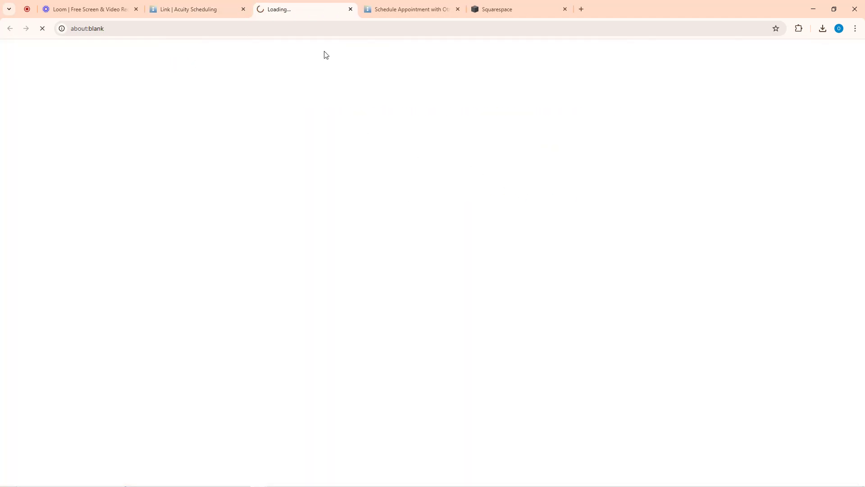
{"action": "left_click", "coordinate": [457, 9]}
{"action": "left_click", "coordinate": [457, 9]}
{"action": "scroll", "coordinate": [406, 263], "scroll_direction": "down", "scroll_amount": 5}
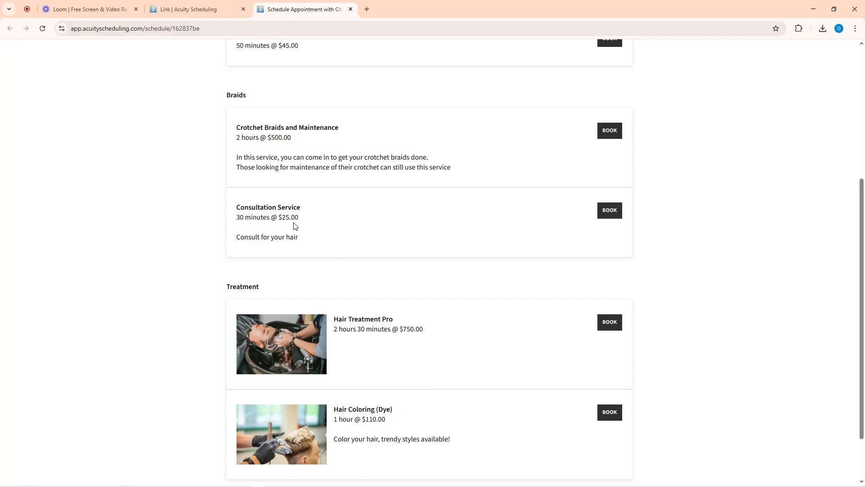
Book a Consultation Service with the chosen stylist for Wednesday, July 30 at 10:00 AM
{"action": "left_click", "coordinate": [609, 212]}
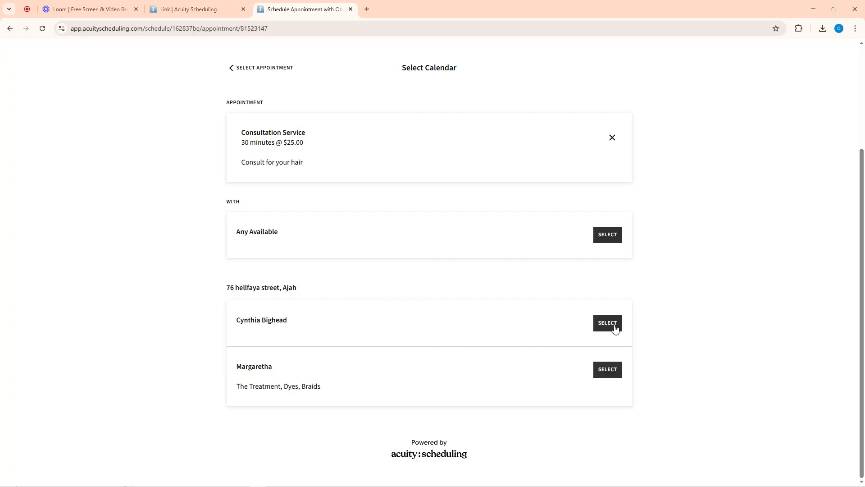
{"action": "left_click", "coordinate": [608, 368]}
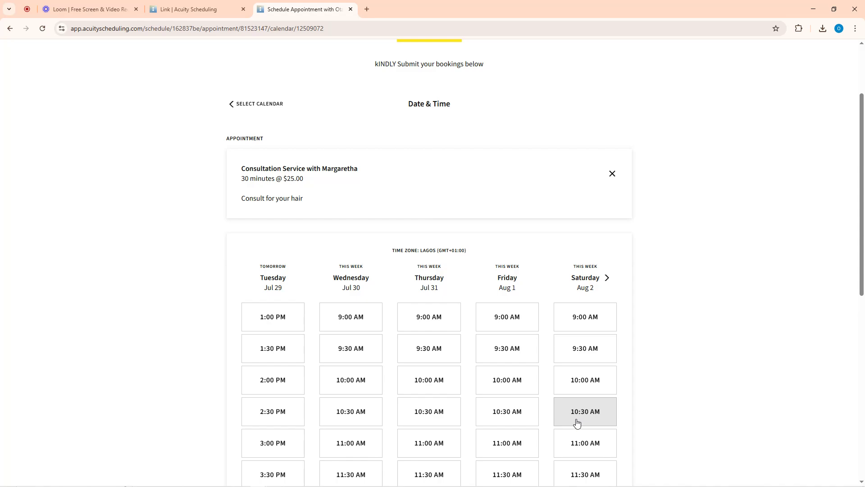
{"action": "left_click", "coordinate": [348, 383]}
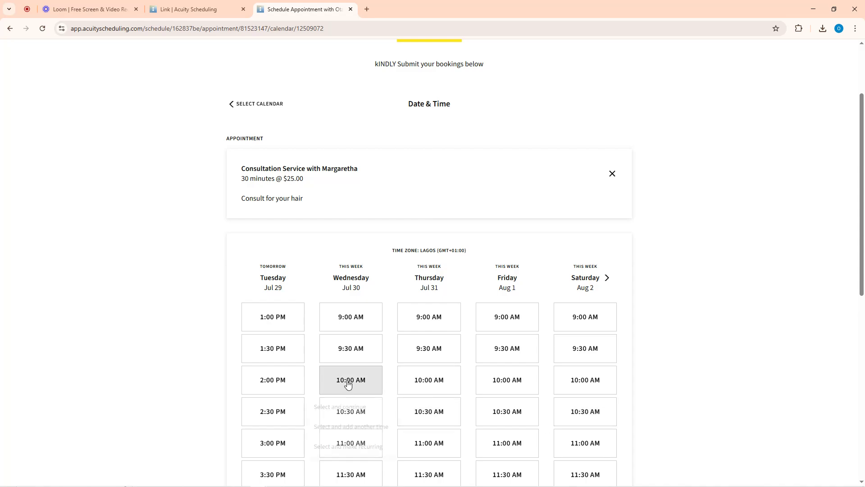
{"action": "scroll", "coordinate": [383, 372], "scroll_direction": "down", "scroll_amount": 4}
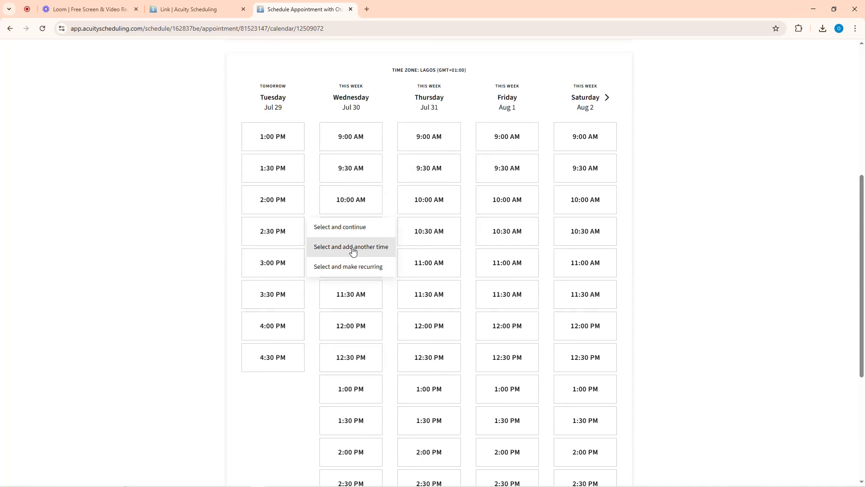
Enter the client's first name, last name, phone and e-mail, then confirm the July 30 booking
{"action": "left_click", "coordinate": [343, 228]}
{"action": "scroll", "coordinate": [368, 215], "scroll_direction": "down", "scroll_amount": 1}
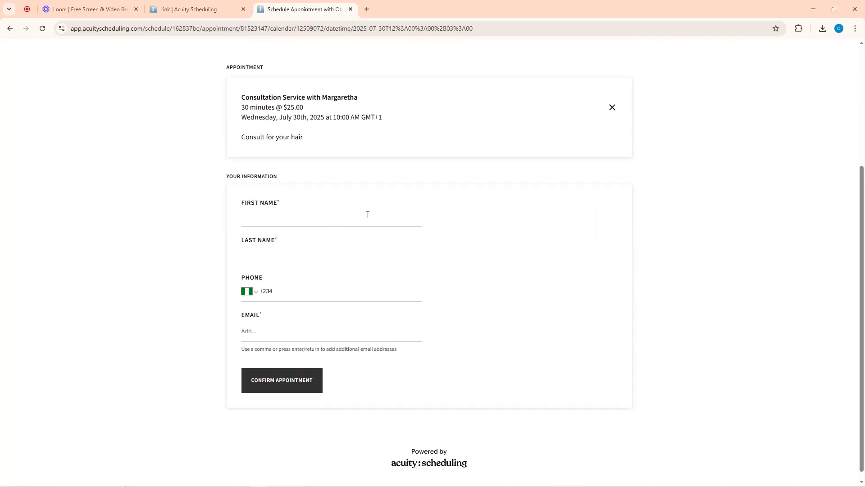
{"action": "left_click", "coordinate": [270, 210]}
{"action": "left_click", "coordinate": [307, 233]}
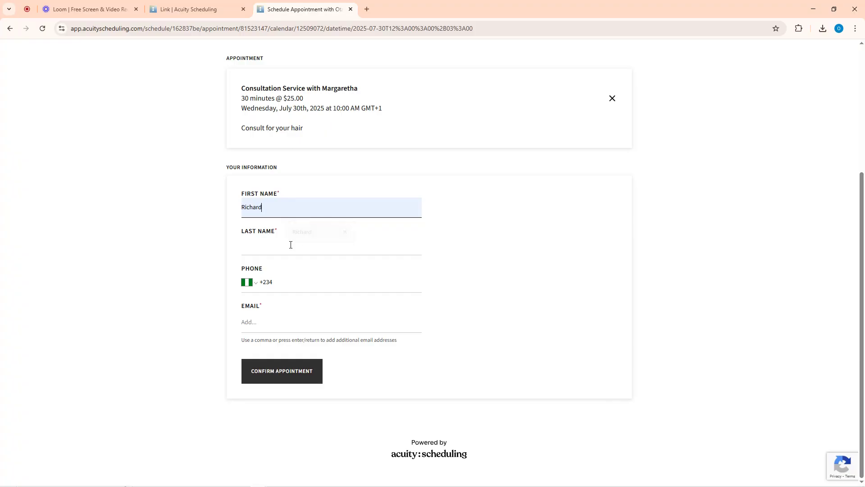
{"action": "left_click", "coordinate": [291, 245]}
{"action": "type", "text": "N"}
{"action": "left_click", "coordinate": [306, 282]}
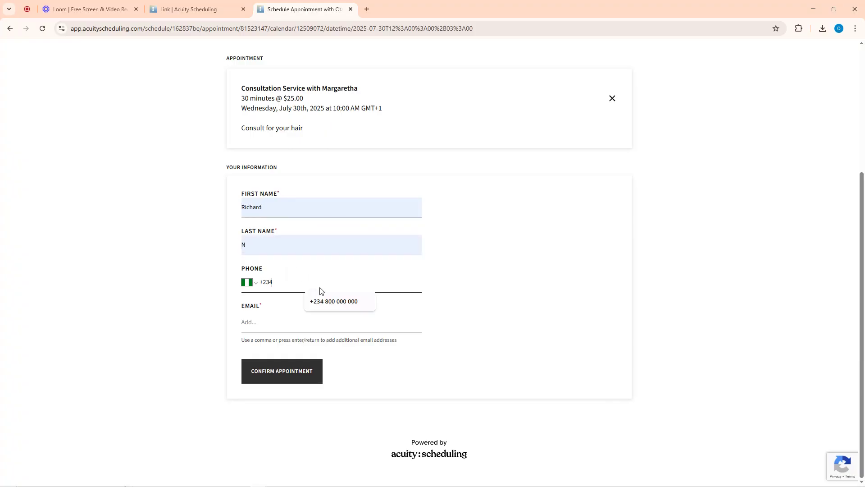
{"action": "left_click", "coordinate": [338, 301]}
{"action": "left_click", "coordinate": [277, 325]}
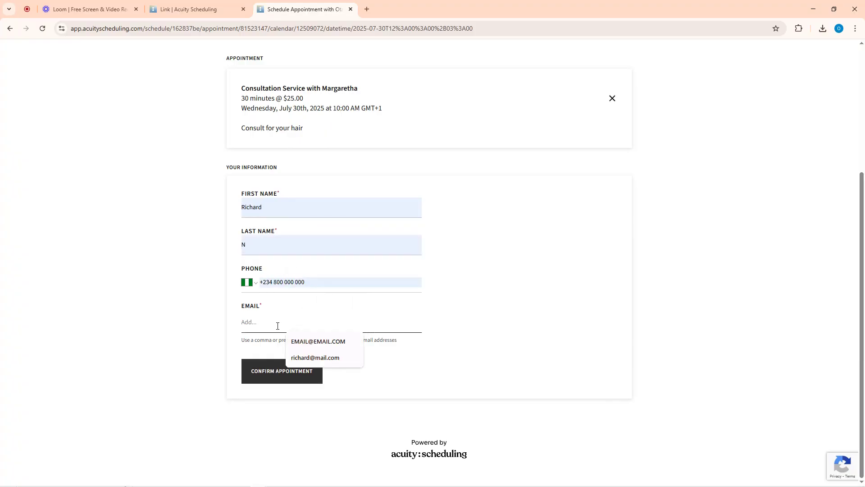
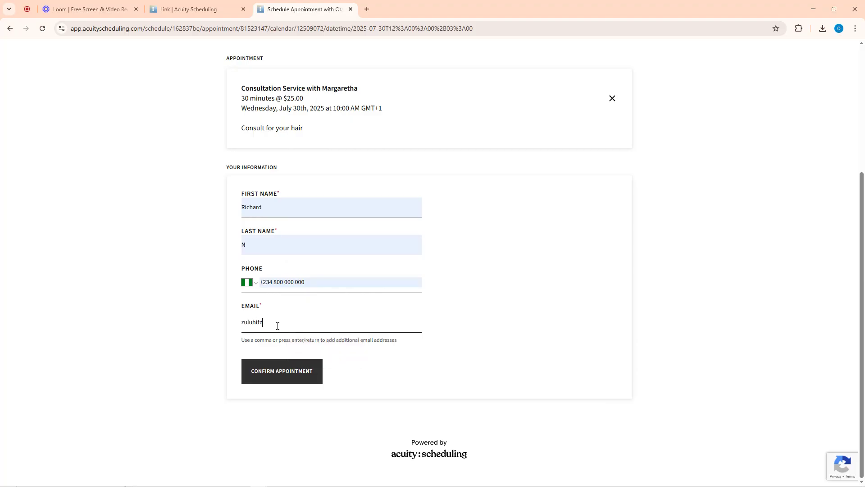
{"action": "left_click", "coordinate": [270, 372]}
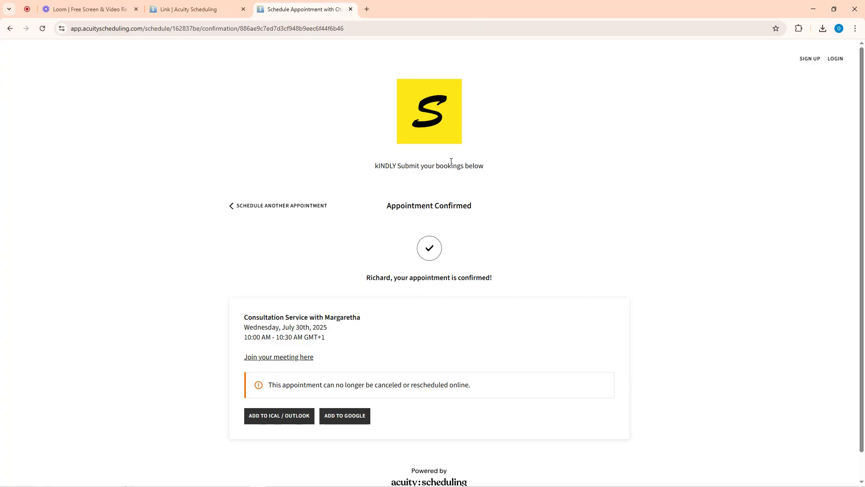
Load gmail.com in a new tab and bring up the Google account switcher
{"action": "left_click", "coordinate": [368, 9]}
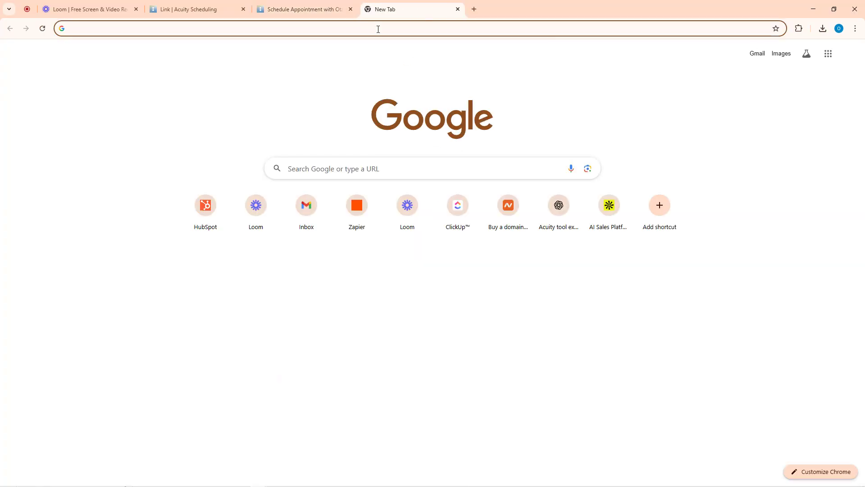
{"action": "type", "text": "gmail.com"}
{"action": "key", "text": "Return"}
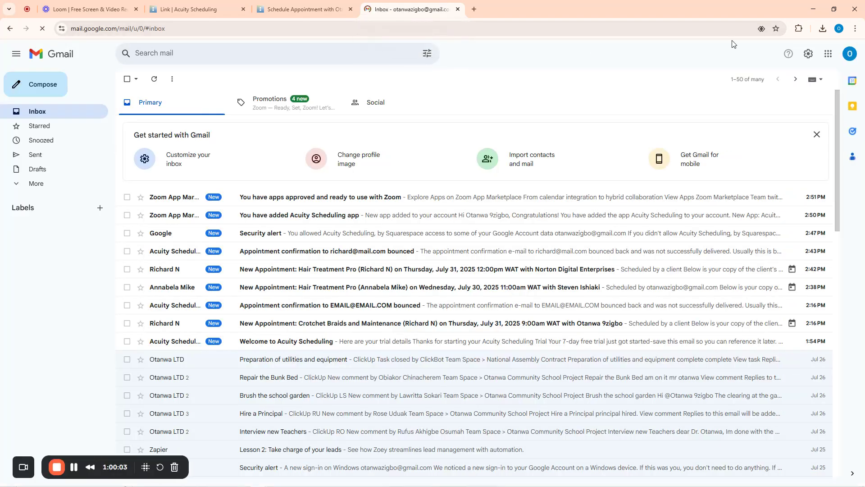
{"action": "left_click", "coordinate": [849, 54]}
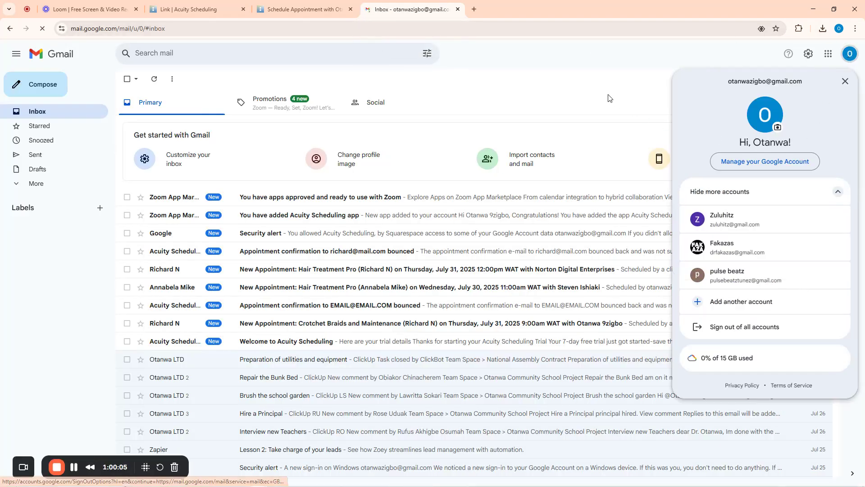
{"action": "left_click", "coordinate": [593, 87]}
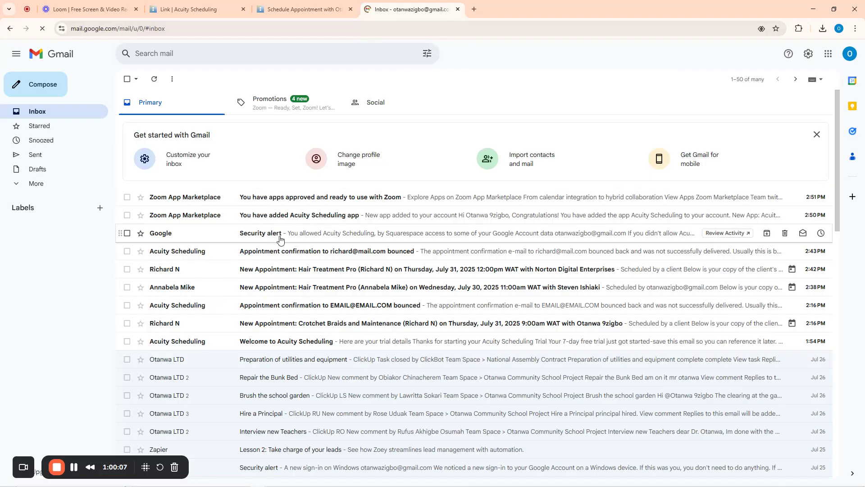
{"action": "left_click", "coordinate": [850, 54]}
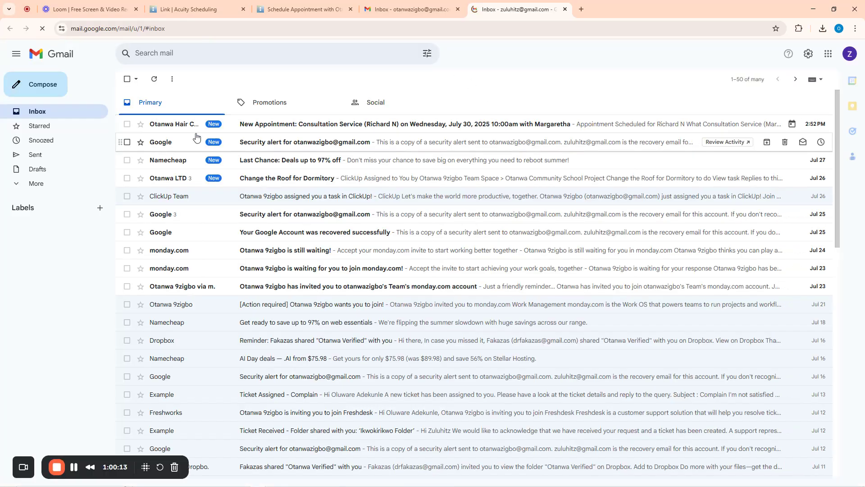
Read the New Appointment: Consultation Service email's July 30, 10:00am meeting details
{"action": "left_click", "coordinate": [298, 129]}
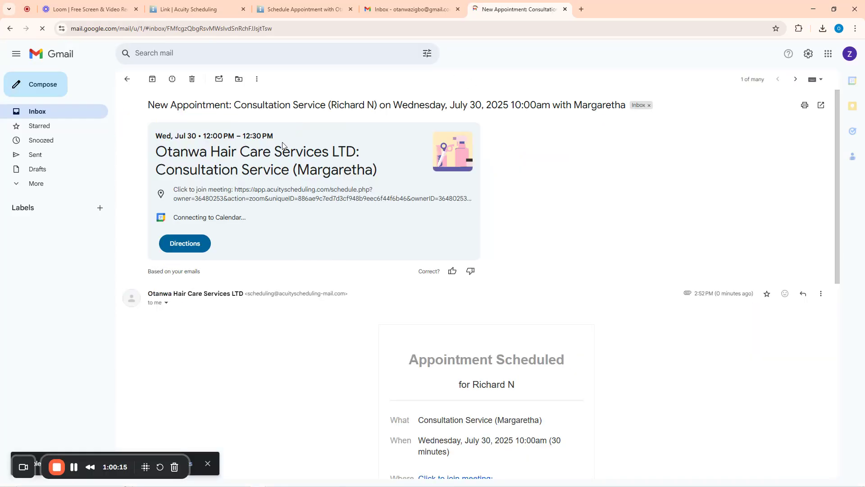
{"action": "scroll", "coordinate": [412, 362], "scroll_direction": "down", "scroll_amount": 3}
{"action": "scroll", "coordinate": [299, 269], "scroll_direction": "up", "scroll_amount": 3}
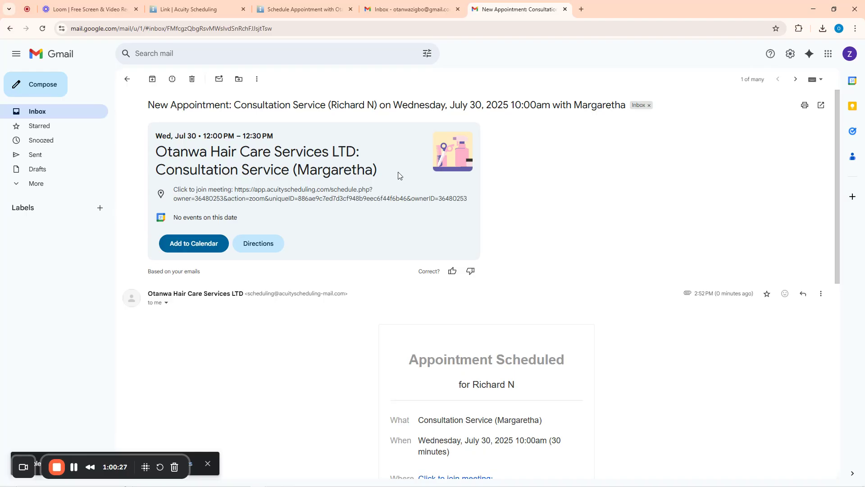
{"action": "left_click_drag", "start_coordinate": [379, 172], "coordinate": [294, 170]}
{"action": "left_click", "coordinate": [263, 208]}
{"action": "scroll", "coordinate": [422, 311], "scroll_direction": "down", "scroll_amount": 3}
{"action": "scroll", "coordinate": [425, 312], "scroll_direction": "down", "scroll_amount": 1}
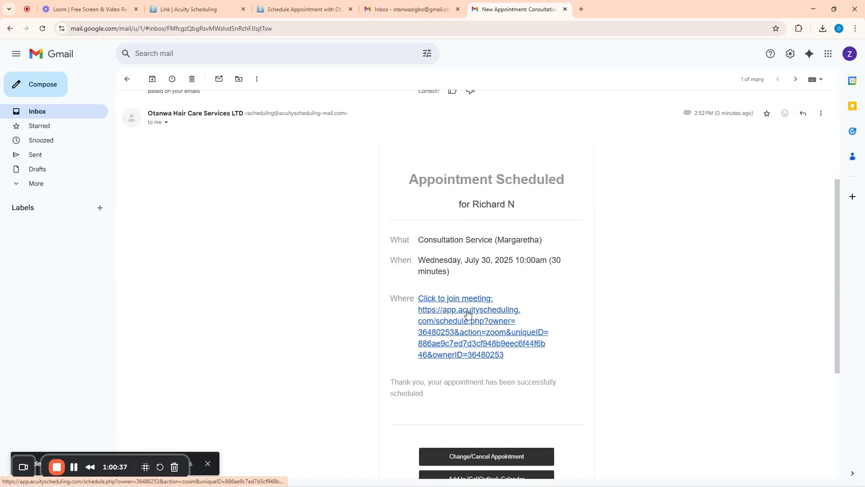
{"action": "scroll", "coordinate": [460, 336], "scroll_direction": "down", "scroll_amount": 4}
{"action": "scroll", "coordinate": [458, 252], "scroll_direction": "up", "scroll_amount": 8}
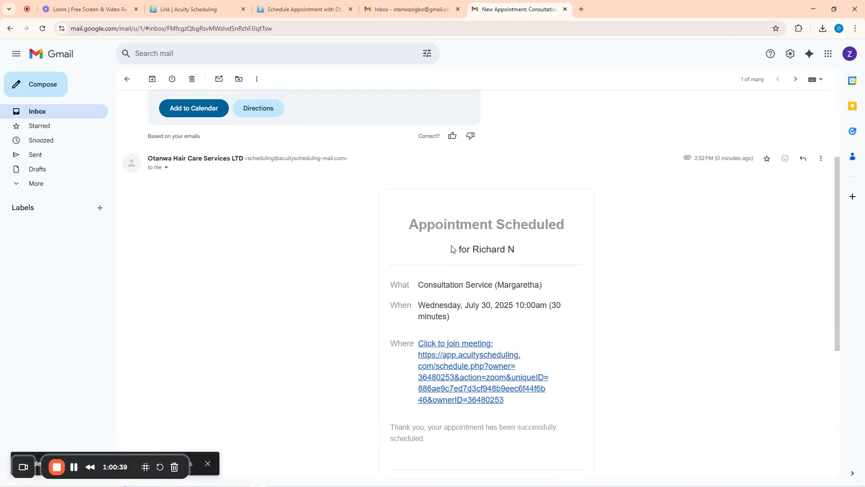
{"action": "scroll", "coordinate": [449, 346], "scroll_direction": "down", "scroll_amount": 5}
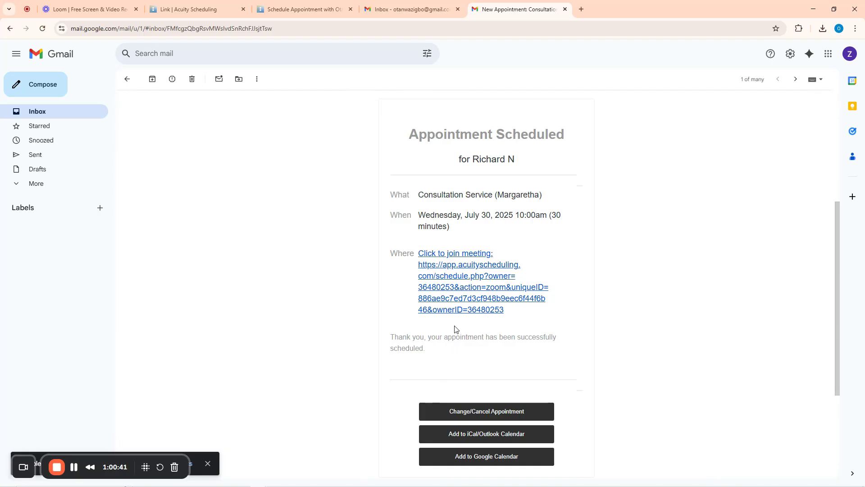
{"action": "scroll", "coordinate": [467, 321], "scroll_direction": "down", "scroll_amount": 4}
{"action": "scroll", "coordinate": [487, 276], "scroll_direction": "up", "scroll_amount": 4}
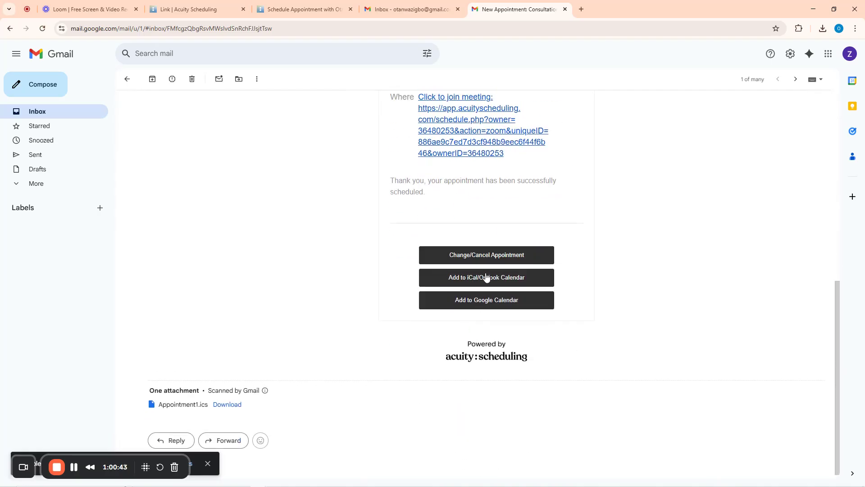
{"action": "scroll", "coordinate": [485, 272], "scroll_direction": "down", "scroll_amount": 3}
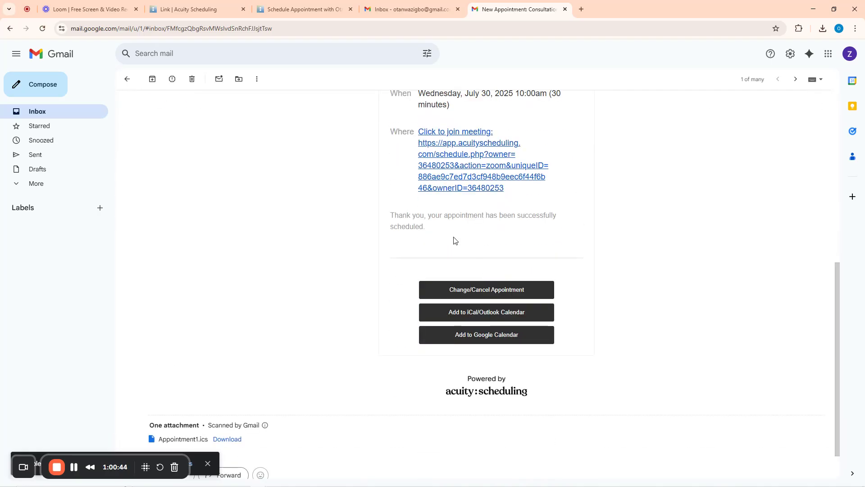
Open the email's meeting link, compare it with the email, then close the meeting page
{"action": "left_click", "coordinate": [461, 159]}
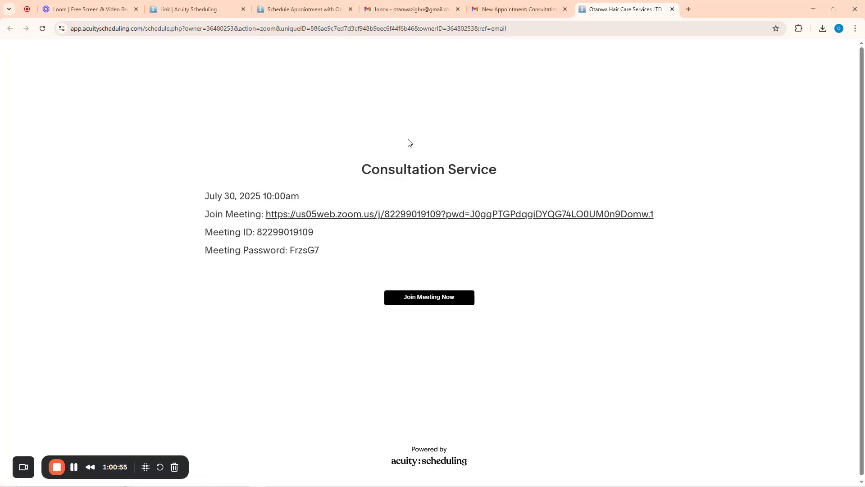
{"action": "left_click", "coordinate": [528, 3]}
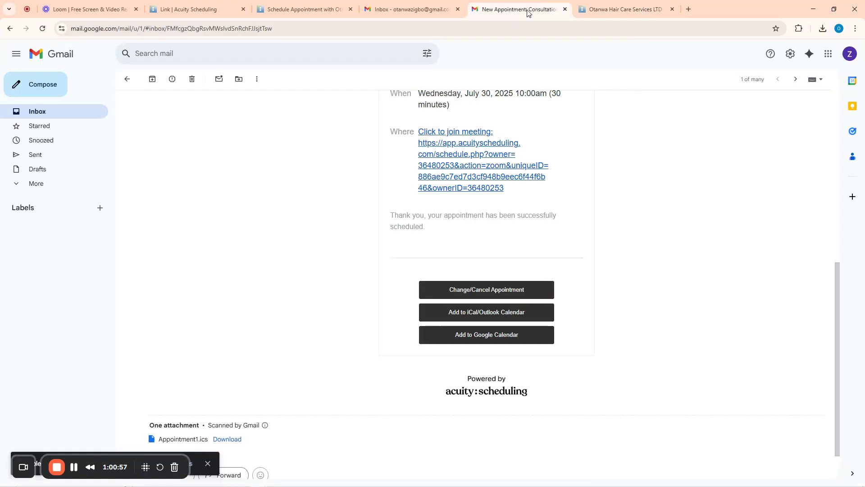
{"action": "left_click", "coordinate": [621, 9]}
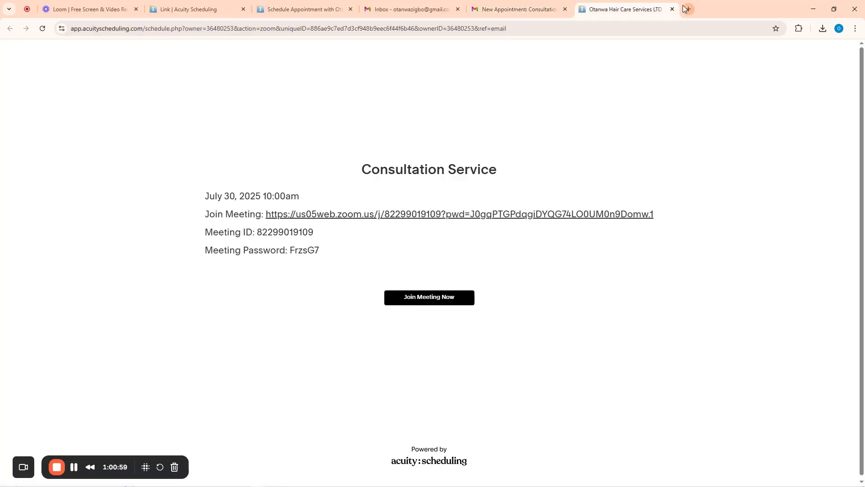
{"action": "left_click", "coordinate": [672, 10]}
Reopen the Consultation Service booking email in the first account's inbox
{"action": "left_click", "coordinate": [565, 10]}
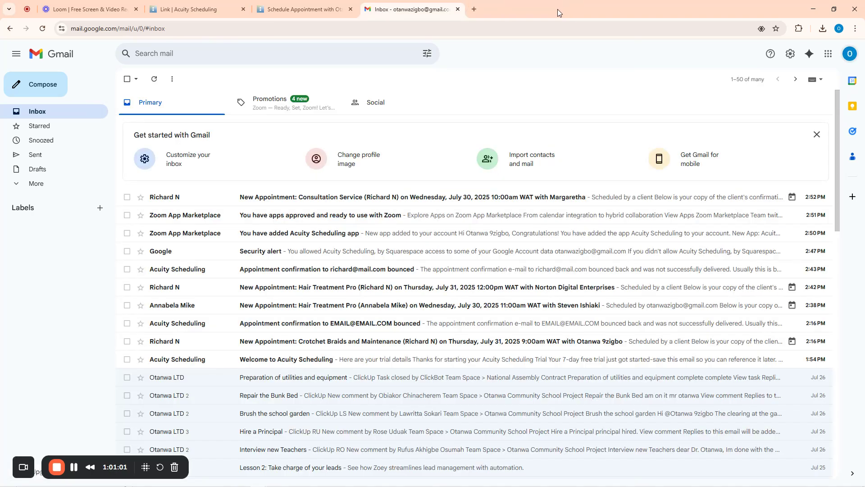
{"action": "left_click", "coordinate": [290, 199]}
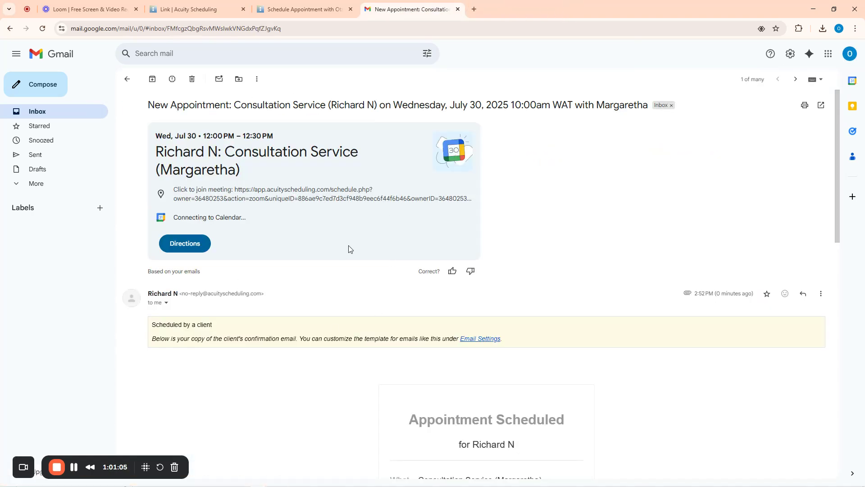
{"action": "left_click", "coordinate": [845, 56]}
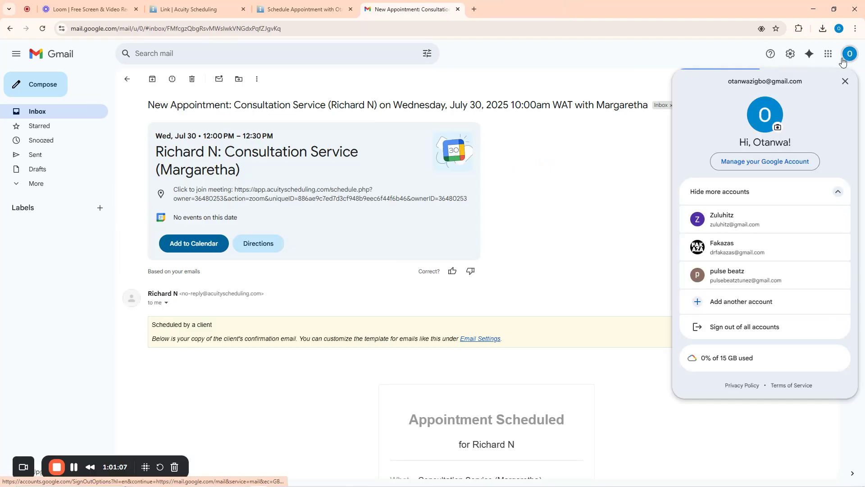
{"action": "left_click", "coordinate": [507, 81]}
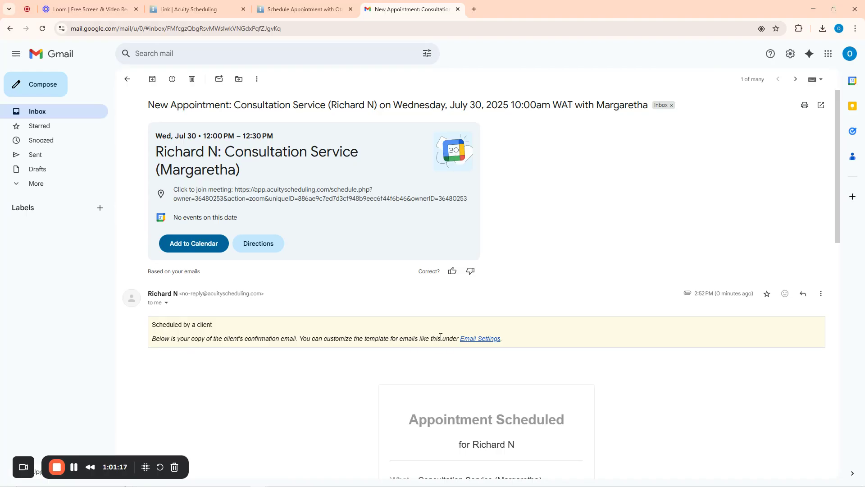
{"action": "scroll", "coordinate": [565, 332], "scroll_direction": "down", "scroll_amount": 7}
{"action": "scroll", "coordinate": [440, 294], "scroll_direction": "up", "scroll_amount": 7}
{"action": "left_click", "coordinate": [128, 79]}
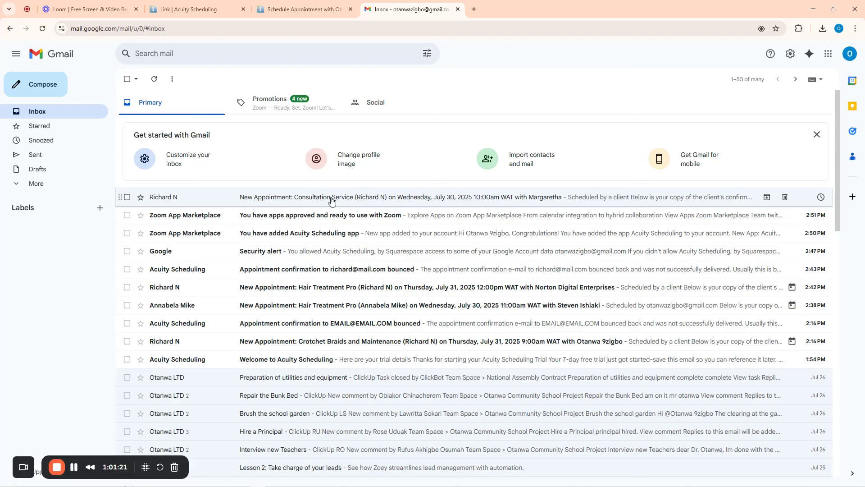
Switch to the second Google account and check its Consultation Service booking email
{"action": "left_click", "coordinate": [850, 54]}
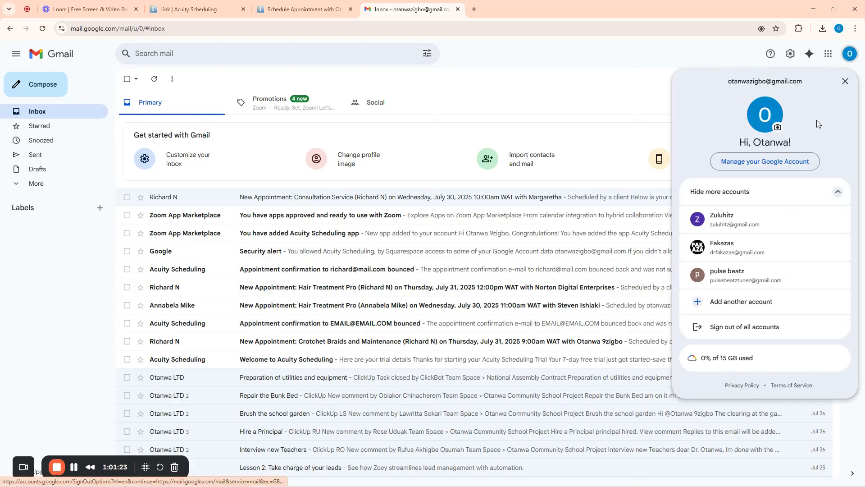
{"action": "left_click", "coordinate": [742, 225]}
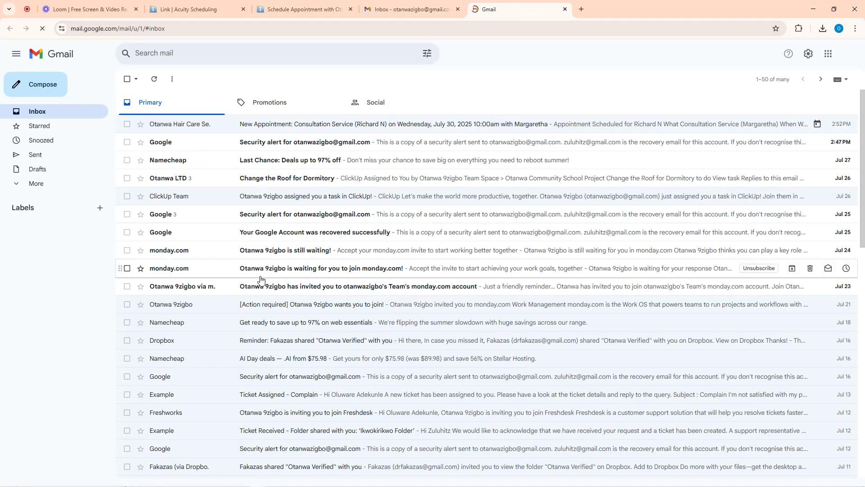
{"action": "left_click", "coordinate": [271, 126]}
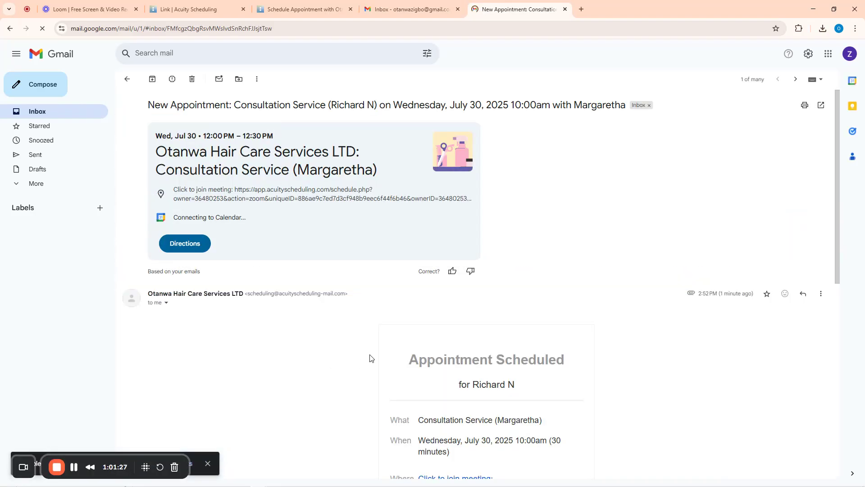
{"action": "scroll", "coordinate": [374, 356], "scroll_direction": "down", "scroll_amount": 3}
{"action": "scroll", "coordinate": [376, 354], "scroll_direction": "down", "scroll_amount": 6}
{"action": "scroll", "coordinate": [491, 311], "scroll_direction": "up", "scroll_amount": 8}
{"action": "left_click", "coordinate": [405, 5]}
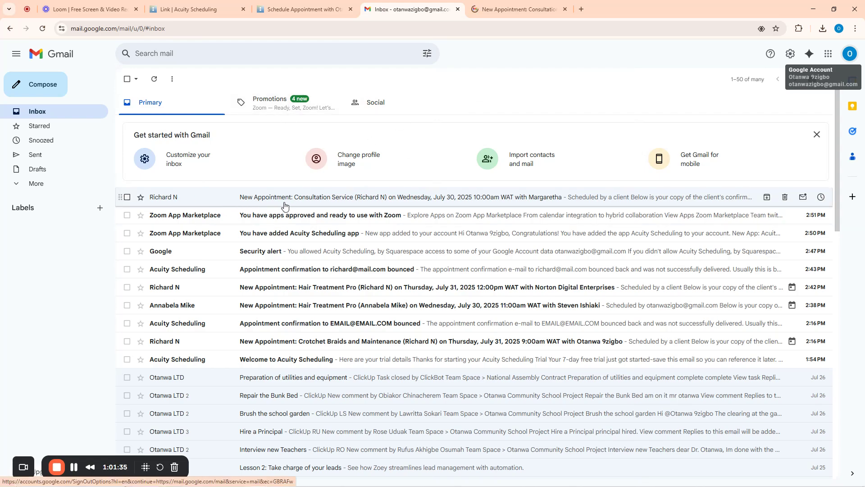
{"action": "left_click", "coordinate": [518, 9]}
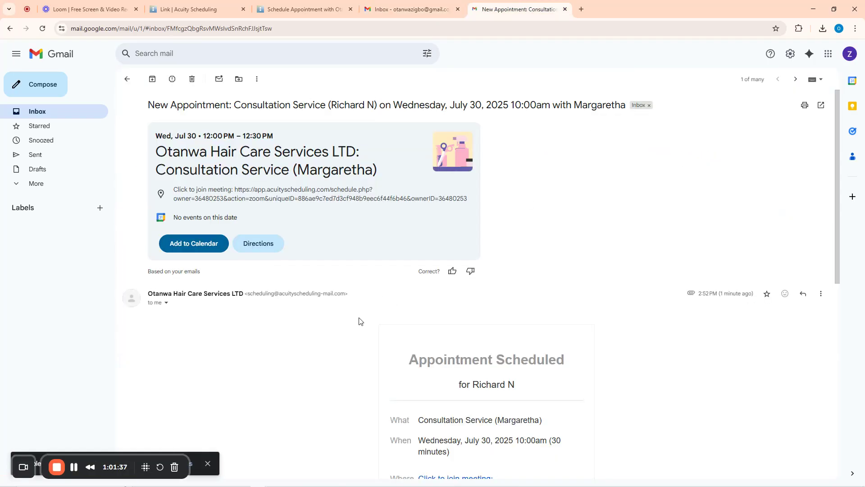
{"action": "left_click", "coordinate": [127, 79]}
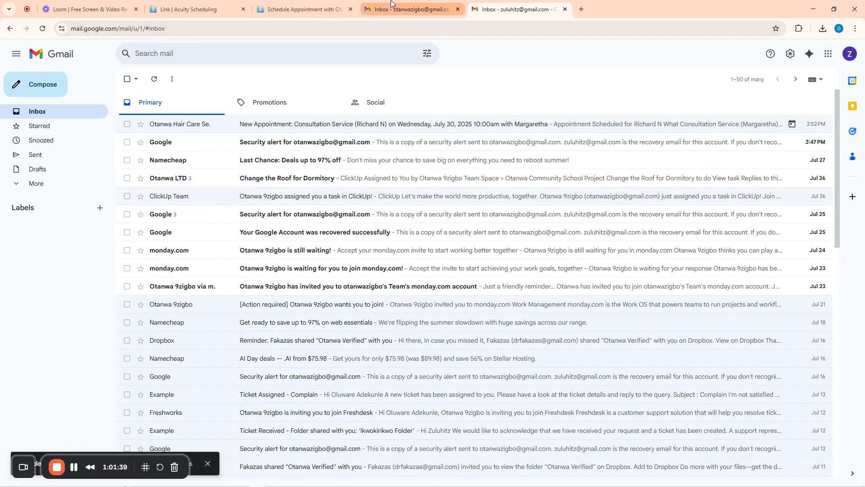
Go to the Scheduling Page settings in the Acuity admin
{"action": "left_click", "coordinate": [311, 9]}
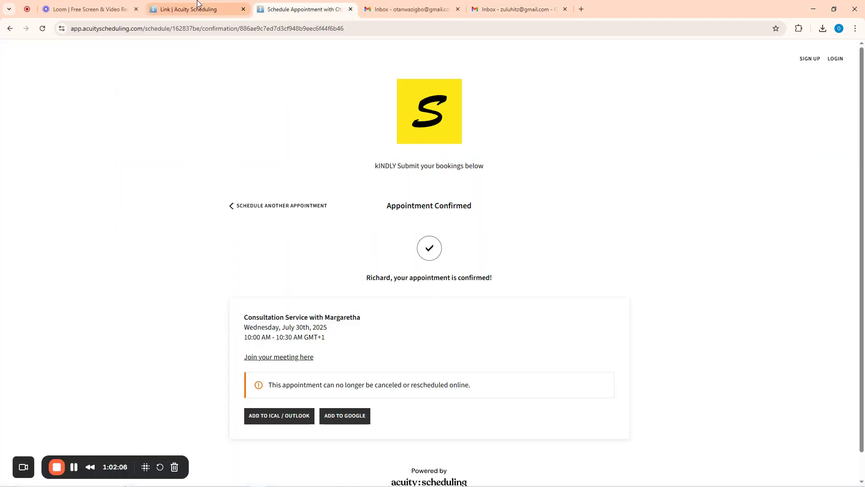
{"action": "left_click", "coordinate": [197, 9]}
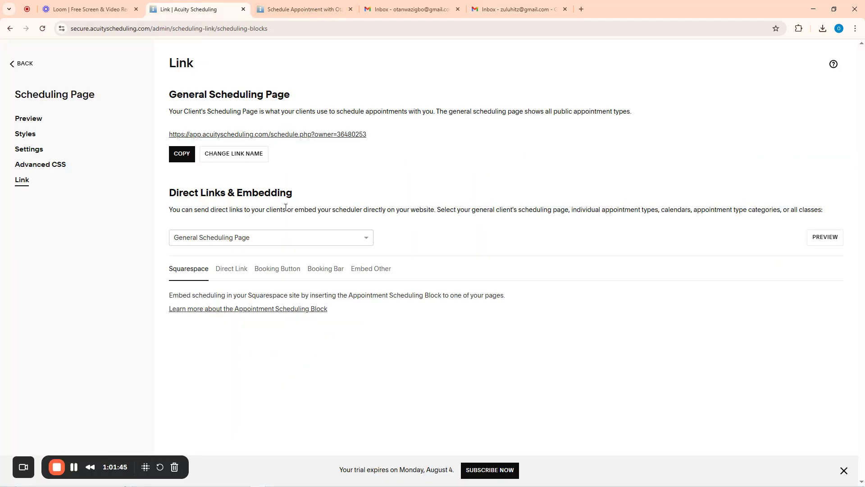
{"action": "left_click", "coordinate": [30, 150]}
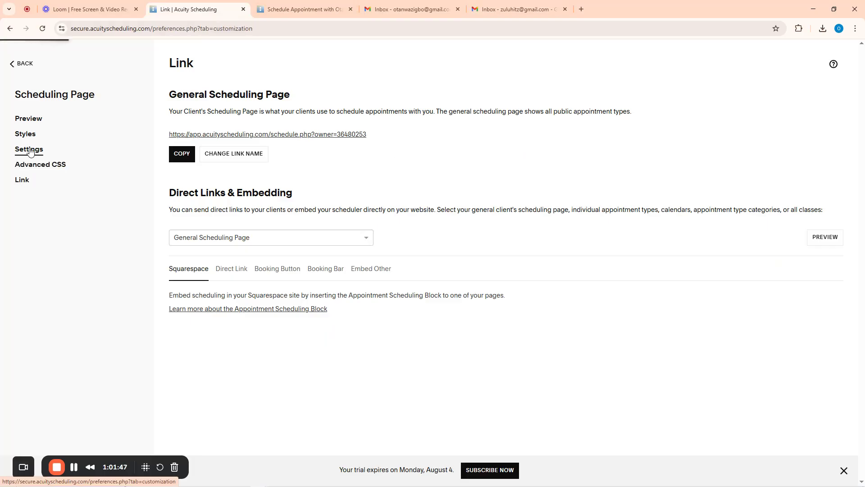
{"action": "scroll", "coordinate": [468, 260], "scroll_direction": "down", "scroll_amount": 4}
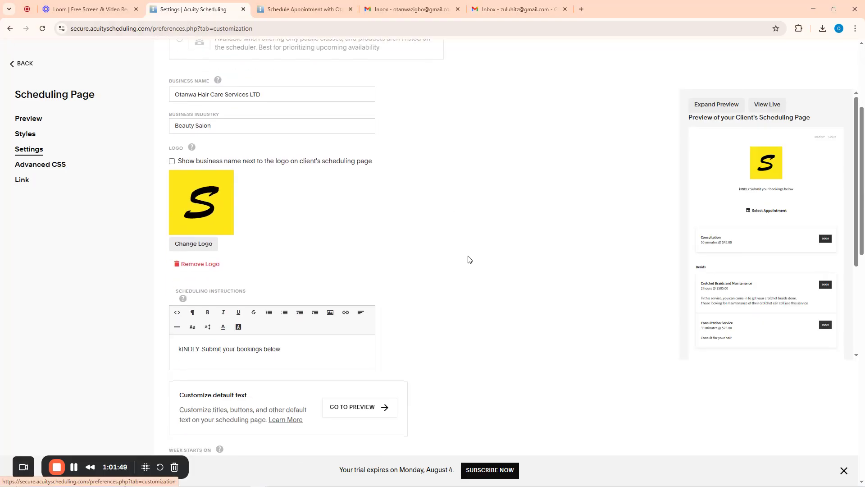
{"action": "scroll", "coordinate": [468, 259], "scroll_direction": "down", "scroll_amount": 3}
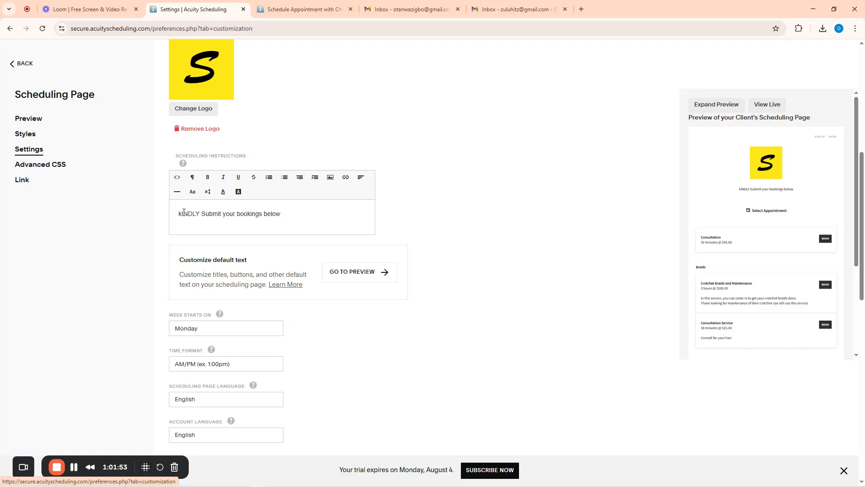
Correct 'kINDLY' to 'Kindly' in the scheduling instructions and save the changes
{"action": "left_click_drag", "start_coordinate": [183, 211], "coordinate": [177, 213]}
{"action": "type", "text": "D"}
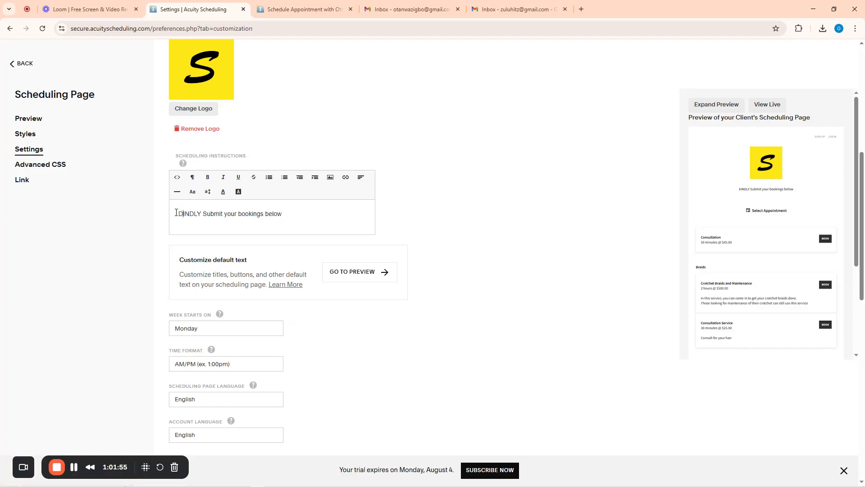
{"action": "key", "text": "BackSpace"}
{"action": "type", "text": "K"}
{"action": "left_click_drag", "start_coordinate": [201, 213], "coordinate": [186, 215]}
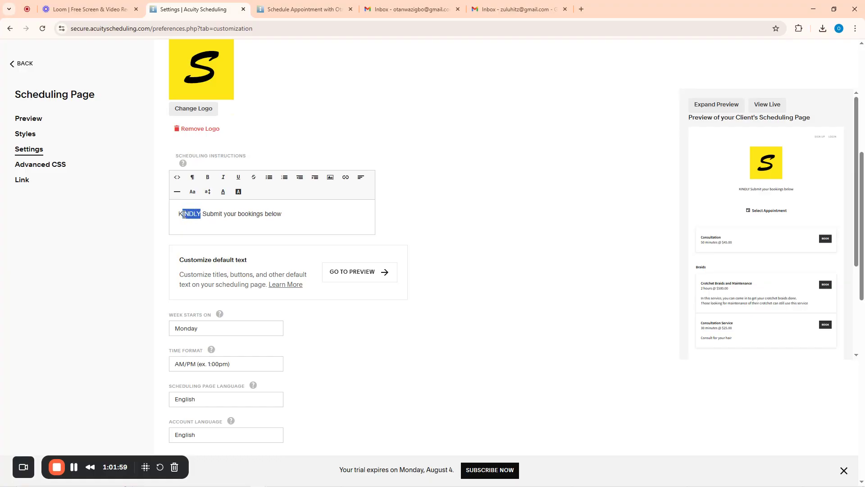
{"action": "type", "text": "indle"}
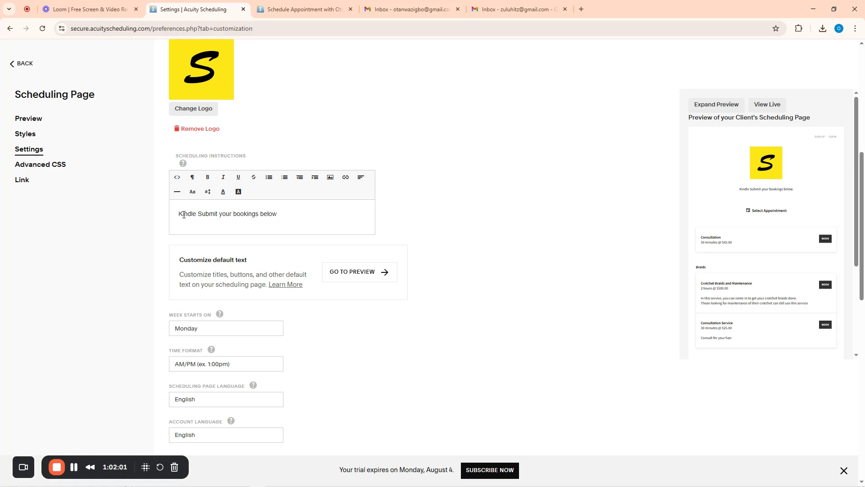
{"action": "key", "text": "BackSpace"}
{"action": "type", "text": "y"}
{"action": "scroll", "coordinate": [399, 302], "scroll_direction": "down", "scroll_amount": 4}
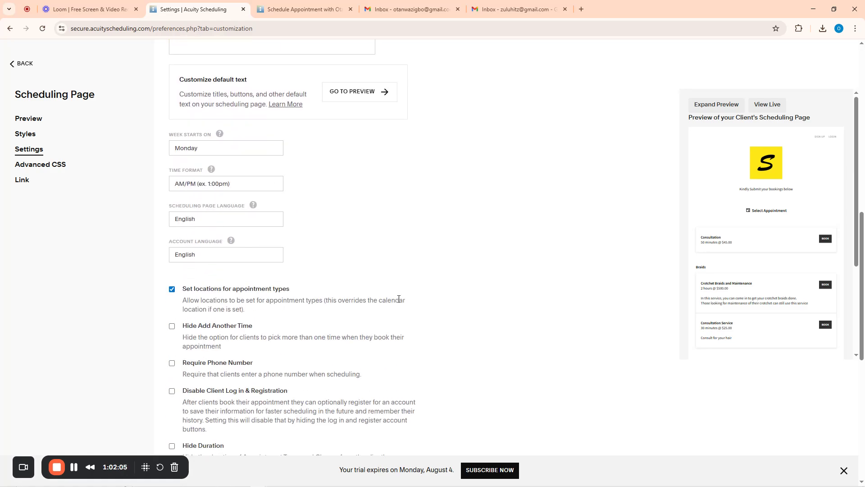
{"action": "scroll", "coordinate": [398, 298], "scroll_direction": "down", "scroll_amount": 9}
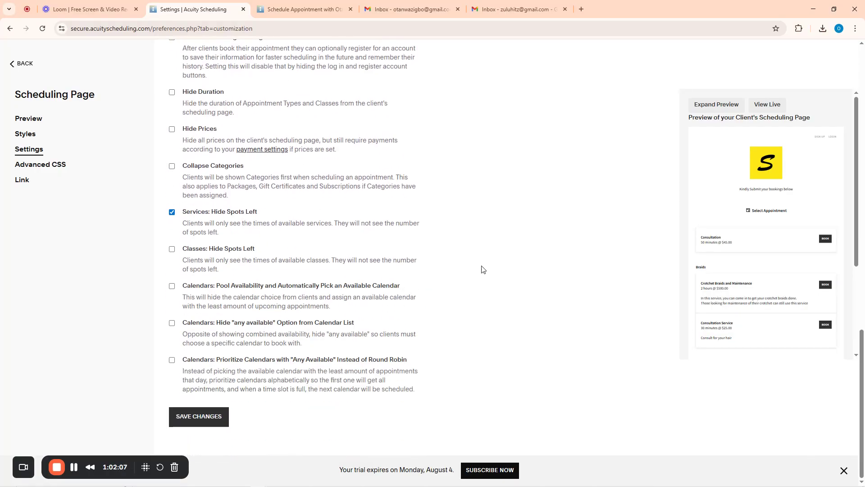
{"action": "scroll", "coordinate": [481, 269], "scroll_direction": "up", "scroll_amount": 20}
{"action": "scroll", "coordinate": [797, 141], "scroll_direction": "up", "scroll_amount": 1}
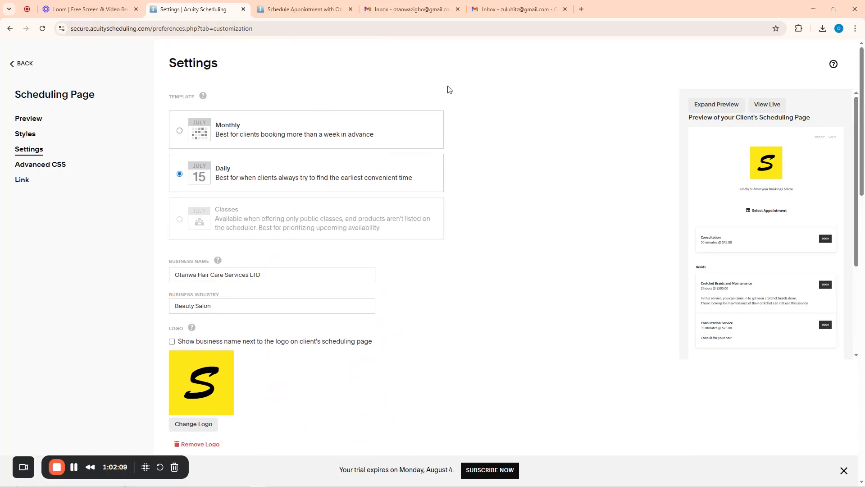
{"action": "scroll", "coordinate": [334, 204], "scroll_direction": "down", "scroll_amount": 13}
{"action": "scroll", "coordinate": [314, 206], "scroll_direction": "up", "scroll_amount": 9}
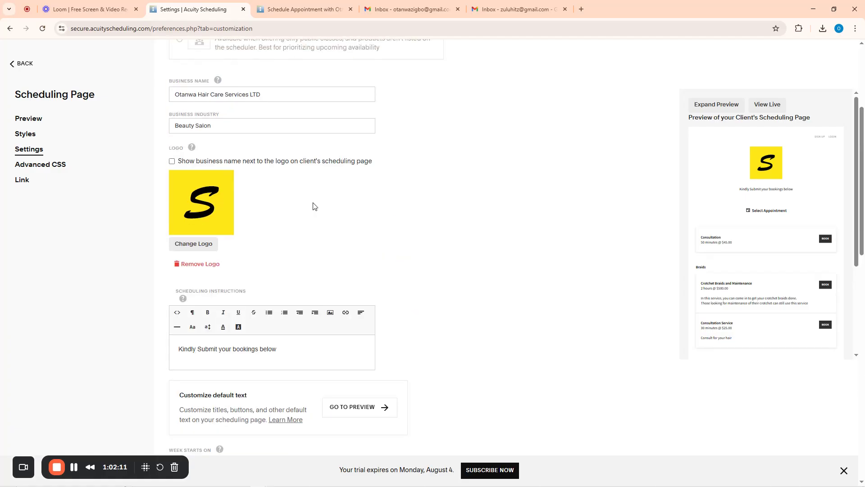
{"action": "scroll", "coordinate": [310, 204], "scroll_direction": "up", "scroll_amount": 4}
{"action": "scroll", "coordinate": [307, 203], "scroll_direction": "down", "scroll_amount": 20}
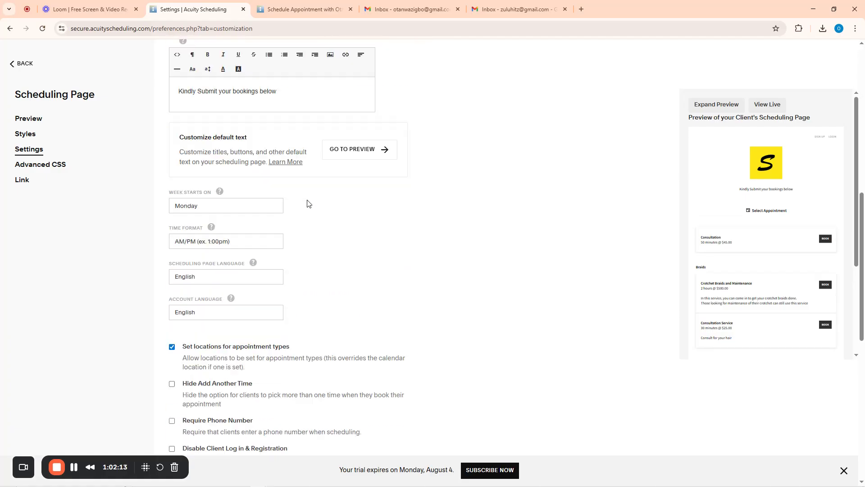
{"action": "left_click", "coordinate": [203, 420]}
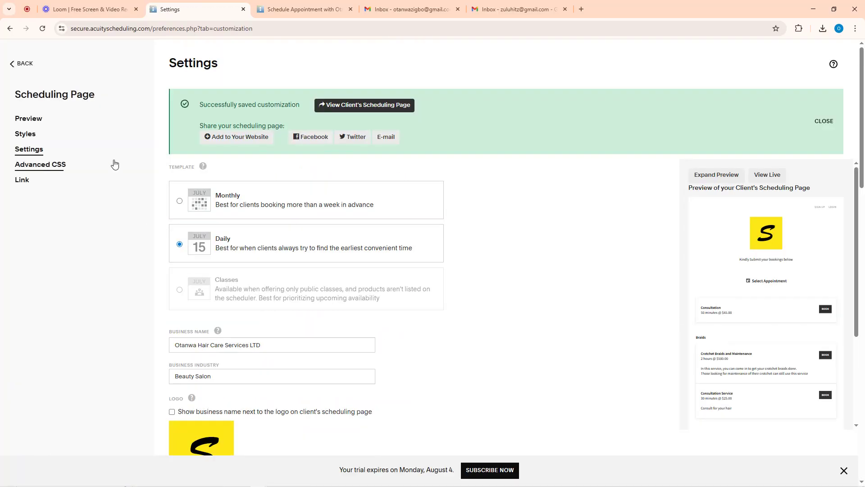
Look through the client email templates, reminder and cancellation settings under Emails & Texts
{"action": "left_click", "coordinate": [19, 65]}
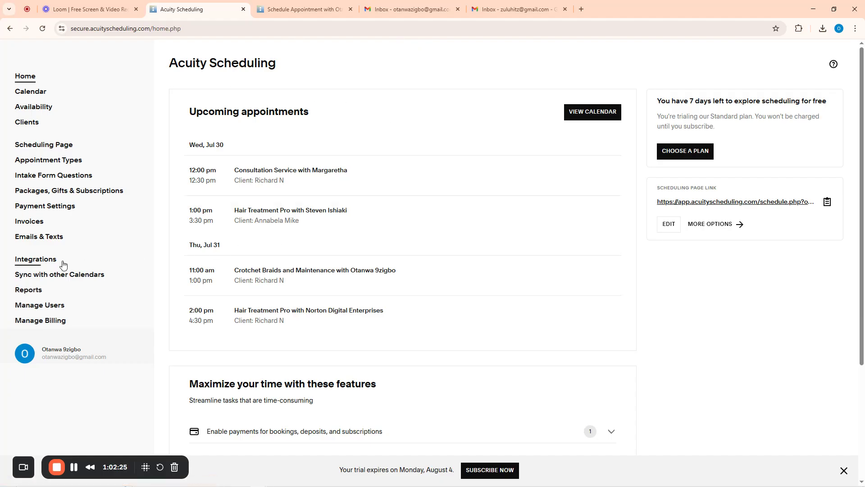
{"action": "left_click", "coordinate": [33, 239]}
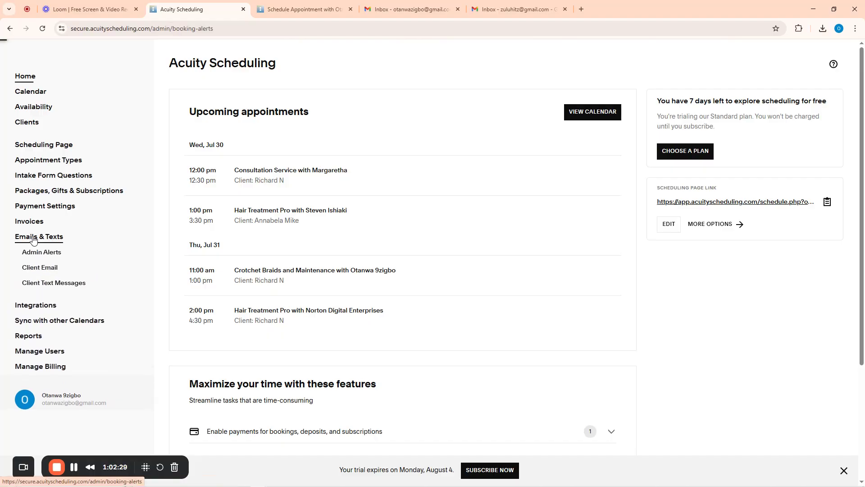
{"action": "left_click", "coordinate": [49, 273]}
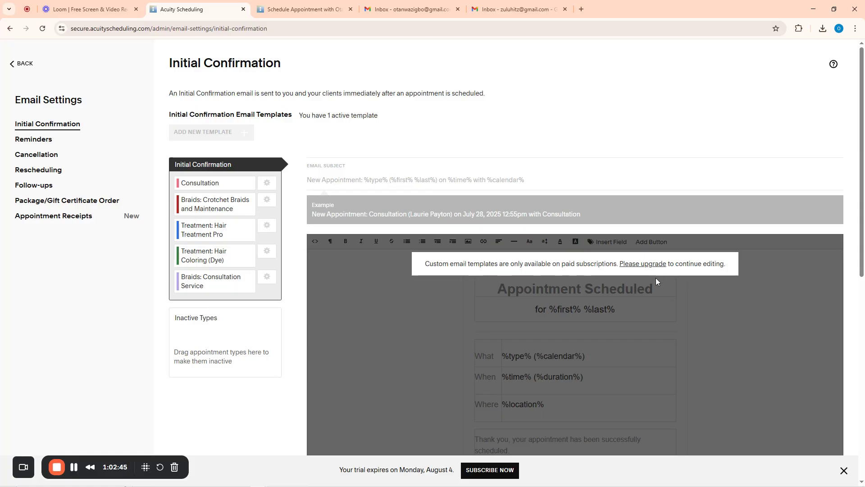
{"action": "scroll", "coordinate": [647, 281], "scroll_direction": "down", "scroll_amount": 8}
{"action": "scroll", "coordinate": [562, 276], "scroll_direction": "up", "scroll_amount": 8}
{"action": "scroll", "coordinate": [517, 313], "scroll_direction": "down", "scroll_amount": 7}
{"action": "scroll", "coordinate": [442, 283], "scroll_direction": "up", "scroll_amount": 7}
{"action": "left_click", "coordinate": [34, 141]}
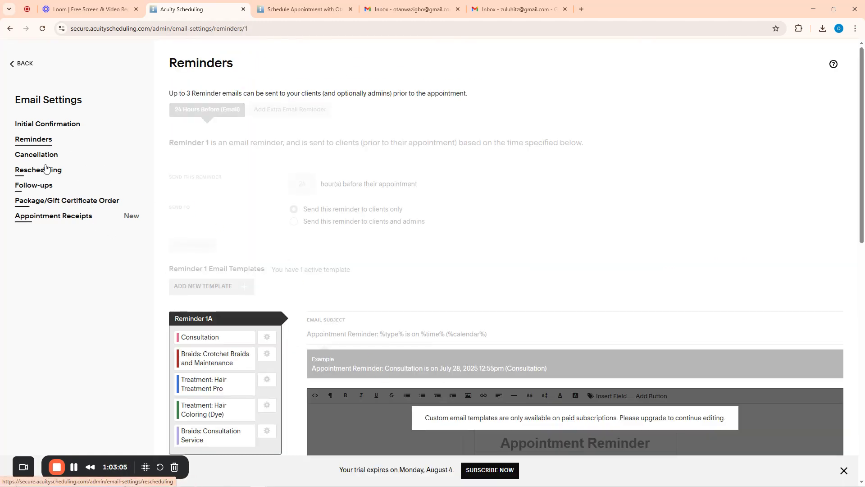
{"action": "left_click", "coordinate": [38, 155]}
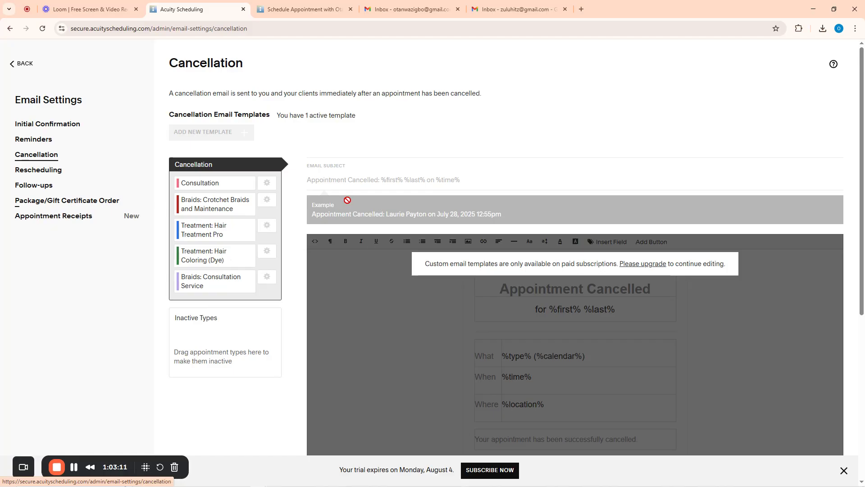
{"action": "left_click", "coordinate": [13, 67]}
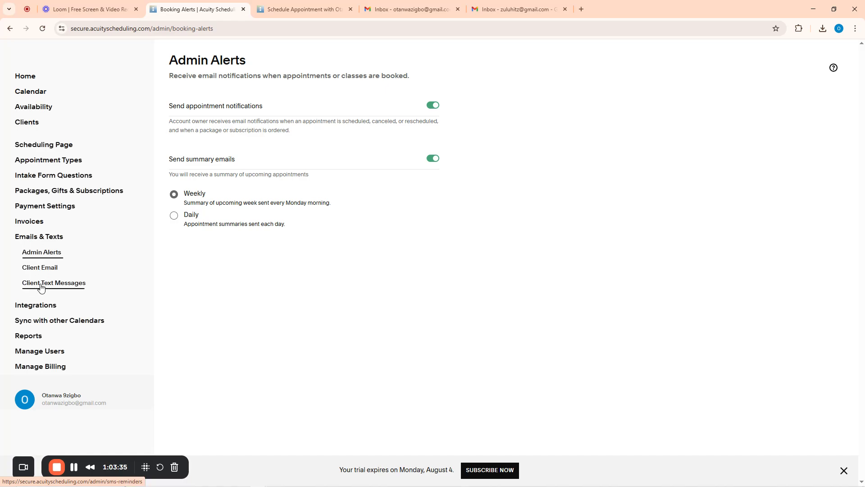
Open the Squarespace dashboard in a new tab, close the booking and two Gmail tabs, and return to Acuity
{"action": "left_click", "coordinate": [62, 399]}
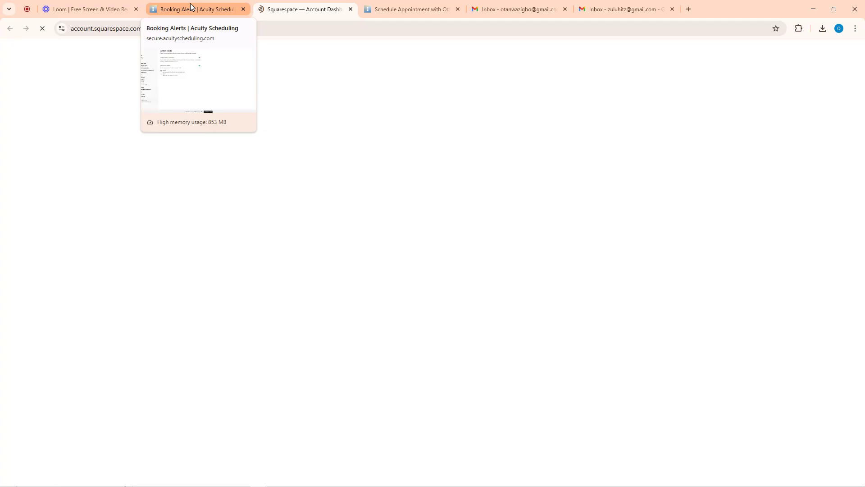
{"action": "left_click", "coordinate": [458, 9]}
{"action": "left_click", "coordinate": [457, 9]}
{"action": "left_click", "coordinate": [457, 9]}
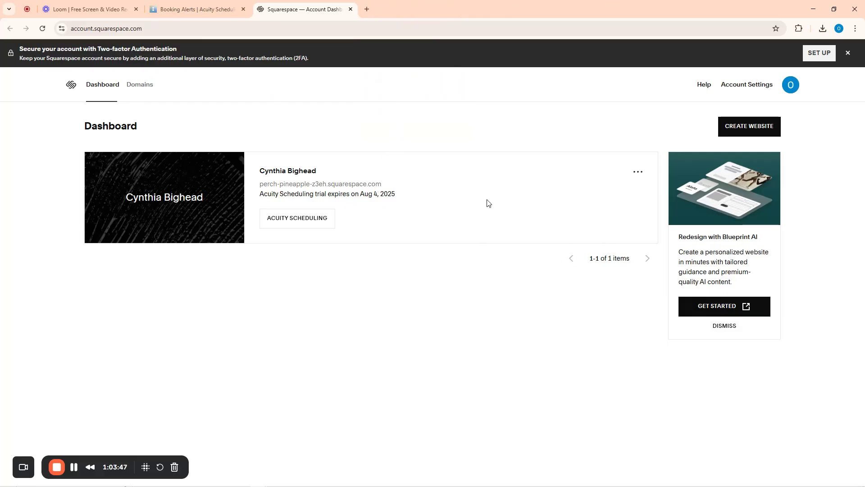
{"action": "left_click", "coordinate": [216, 10]}
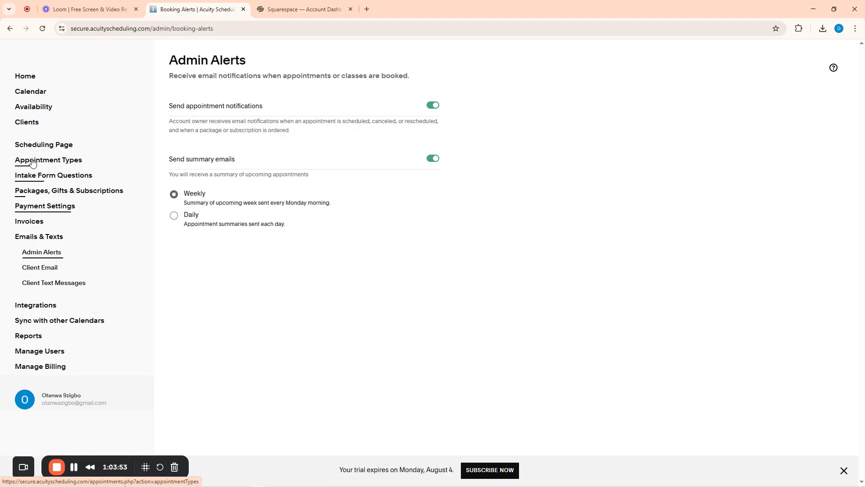
Glance through the Scheduling Page settings, then open the Appointment Types list
{"action": "left_click", "coordinate": [33, 145]}
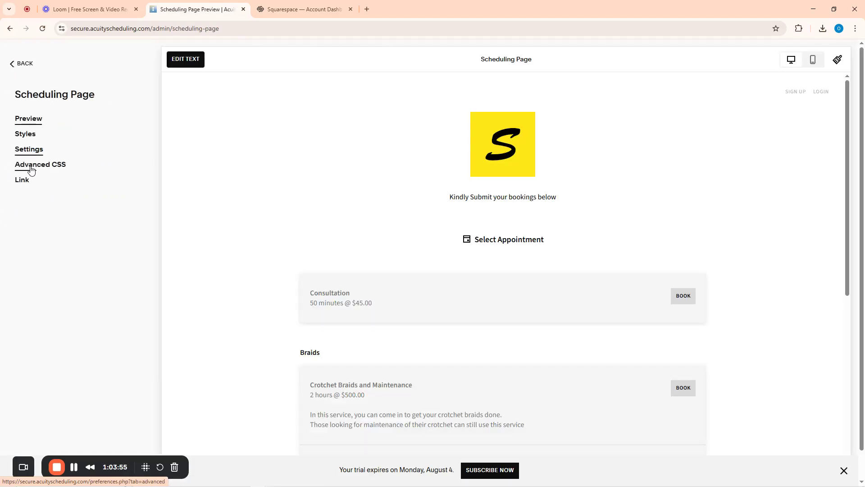
{"action": "left_click", "coordinate": [31, 156]}
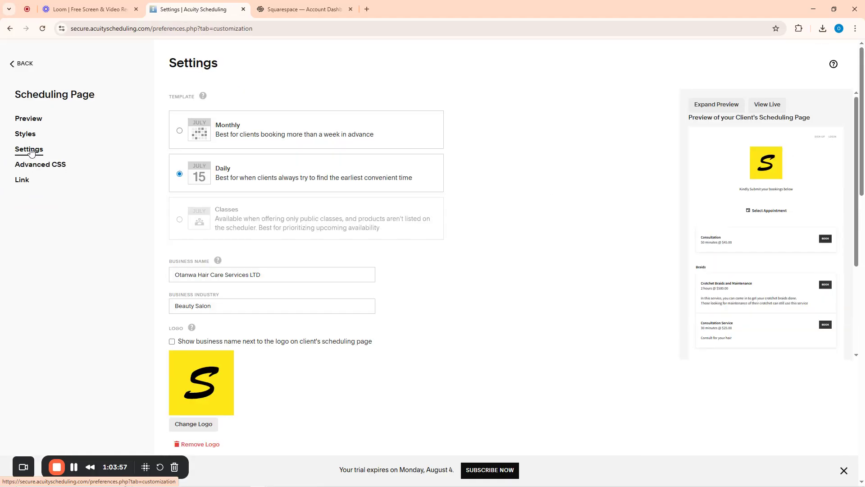
{"action": "scroll", "coordinate": [240, 249], "scroll_direction": "down", "scroll_amount": 20}
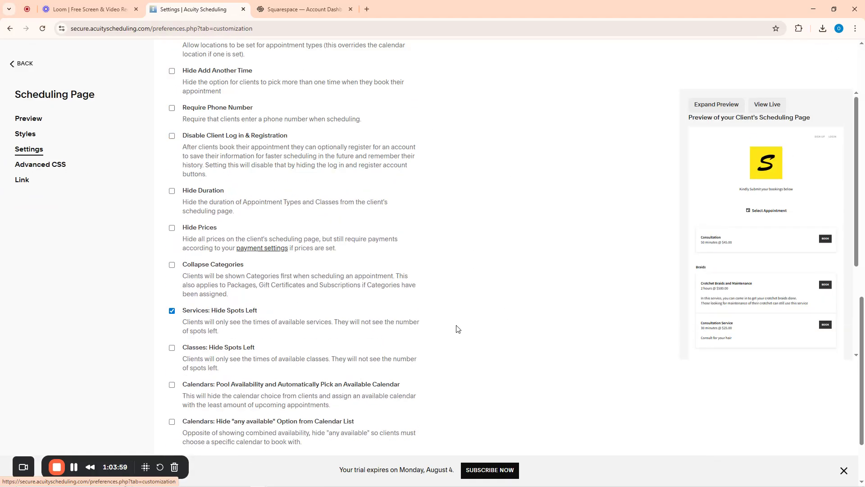
{"action": "scroll", "coordinate": [218, 247], "scroll_direction": "up", "scroll_amount": 7}
{"action": "left_click", "coordinate": [11, 66]}
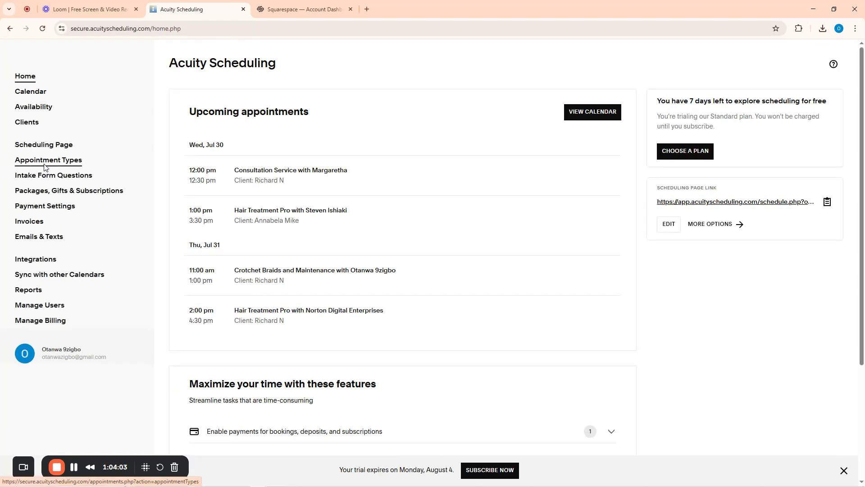
{"action": "left_click", "coordinate": [45, 163]}
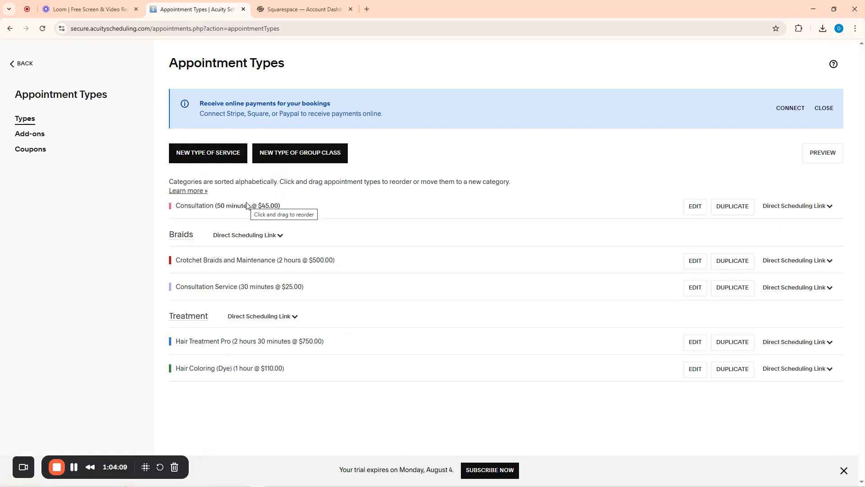
Delete the Consultation appointment type from its edit page, then bring up the empty Coupons list
{"action": "left_click", "coordinate": [693, 207]}
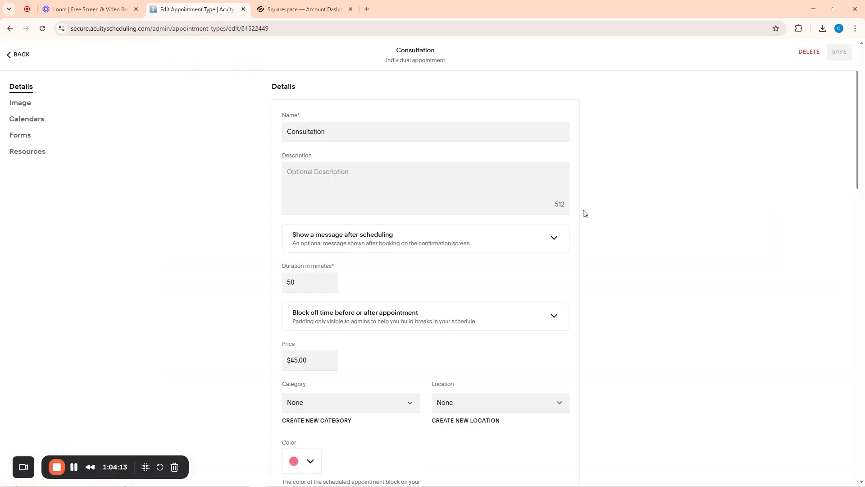
{"action": "scroll", "coordinate": [471, 311], "scroll_direction": "down", "scroll_amount": 15}
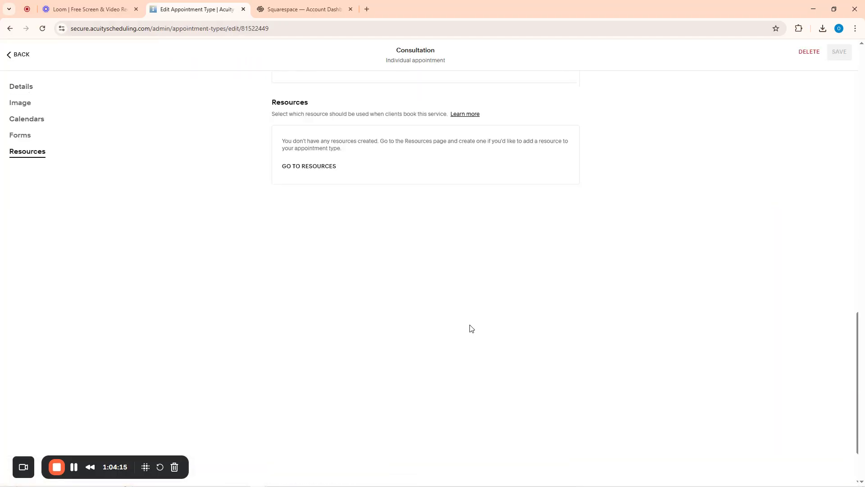
{"action": "scroll", "coordinate": [471, 328], "scroll_direction": "up", "scroll_amount": 15}
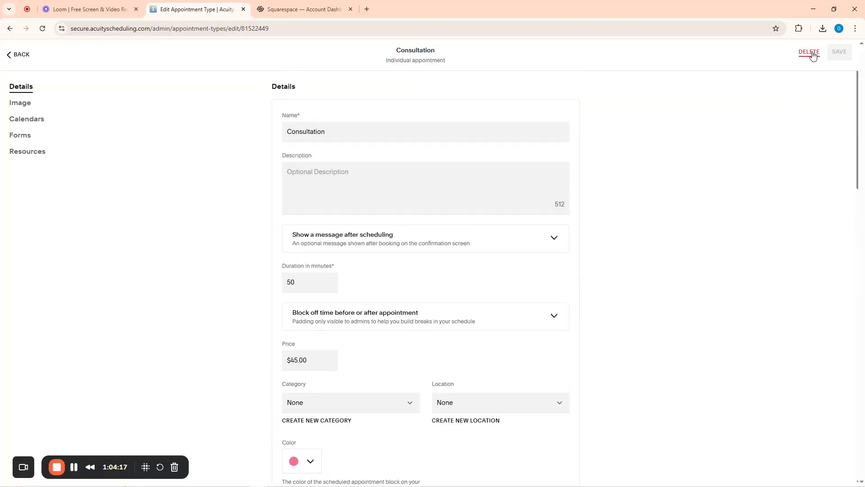
{"action": "left_click", "coordinate": [9, 55]}
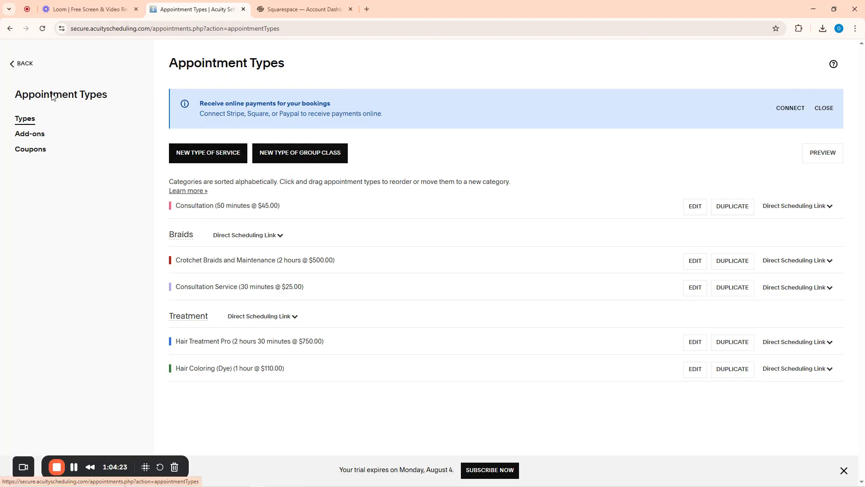
{"action": "left_click", "coordinate": [228, 205]}
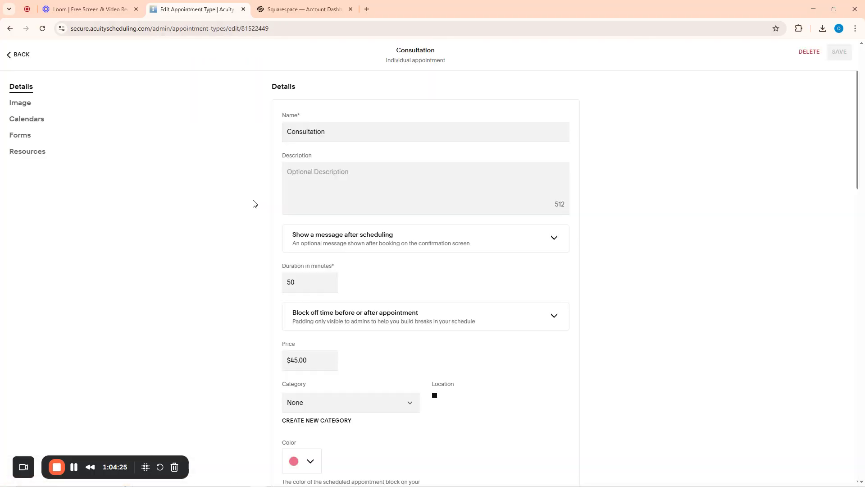
{"action": "left_click", "coordinate": [807, 53]}
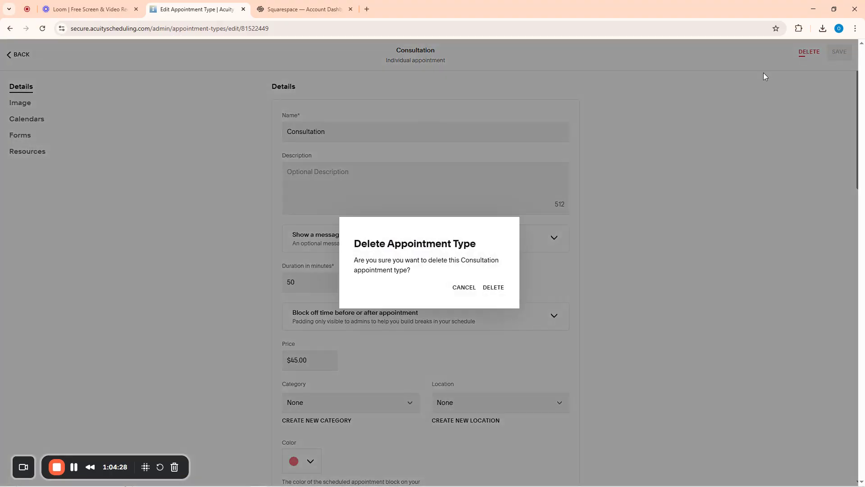
{"action": "left_click", "coordinate": [493, 289]}
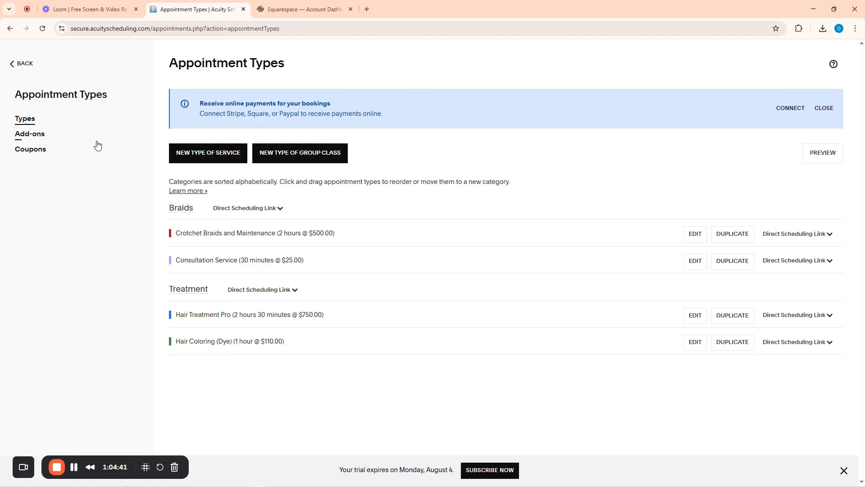
{"action": "left_click", "coordinate": [32, 151]}
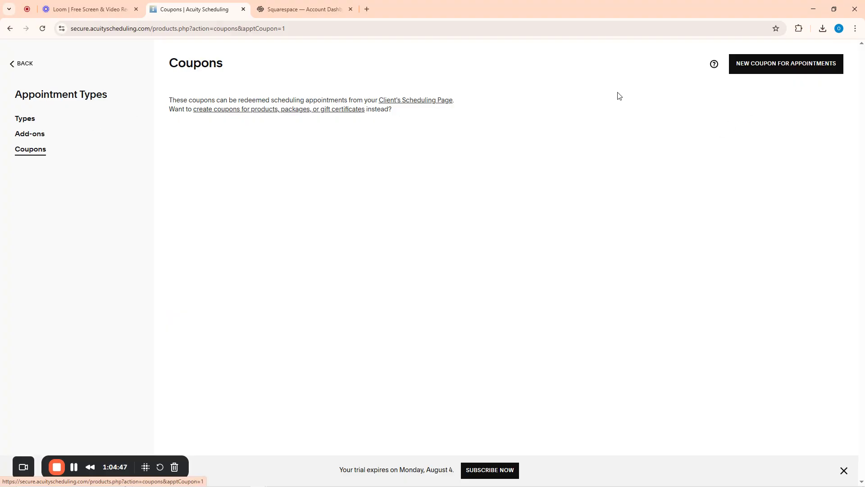
Start a new appointment coupon NEWCOM666 with a 25% discount, usable once per customer
{"action": "left_click", "coordinate": [764, 68]}
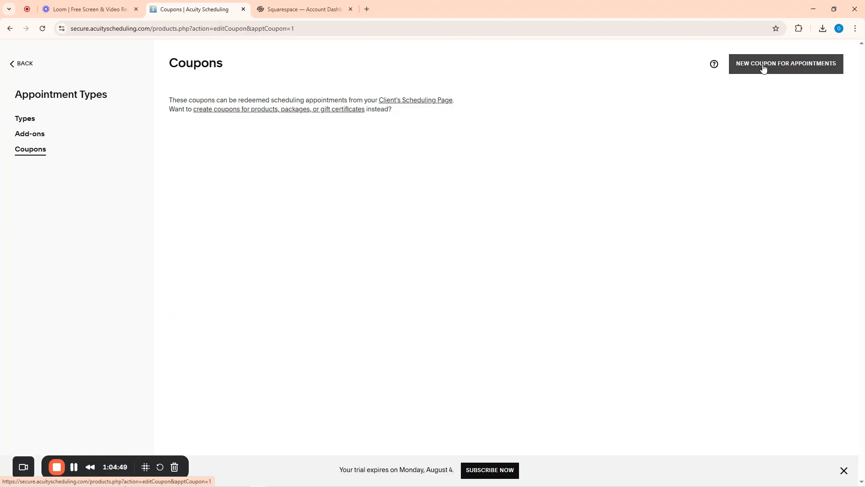
{"action": "left_click", "coordinate": [194, 112]}
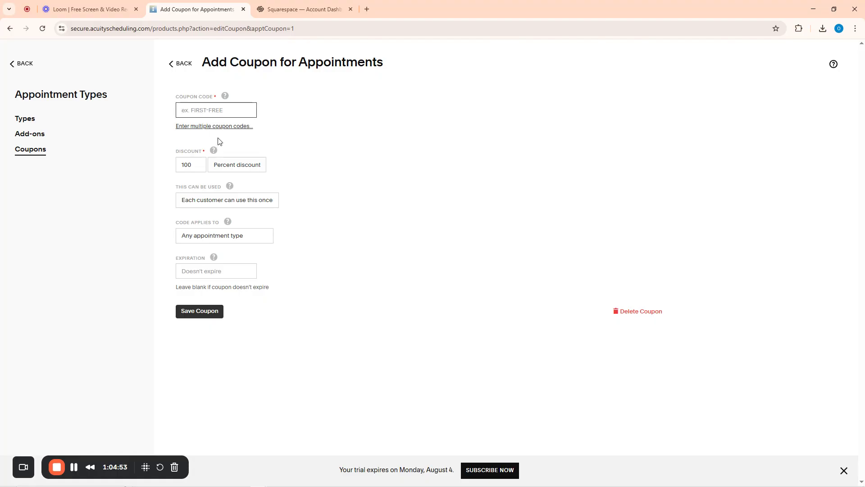
{"action": "type", "text": "NewCOM666"}
{"action": "left_click_drag", "start_coordinate": [198, 162], "coordinate": [186, 163]}
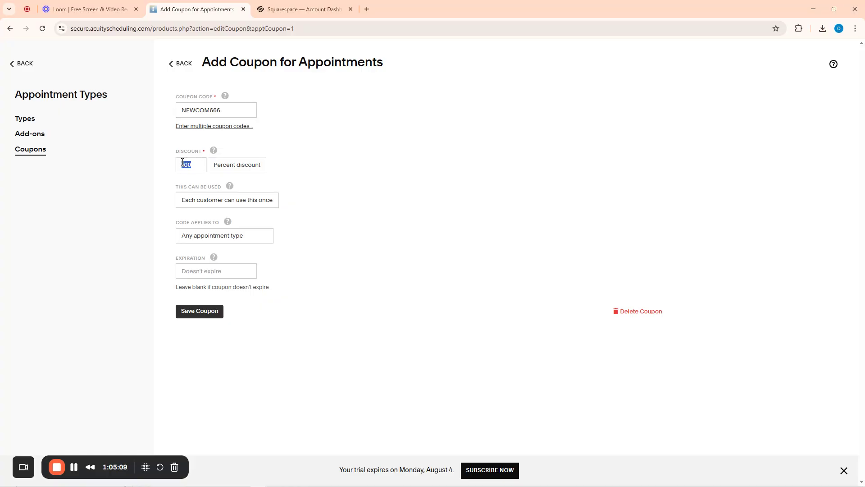
{"action": "type", "text": "25"}
{"action": "left_click", "coordinate": [327, 148]}
{"action": "left_click", "coordinate": [243, 201]}
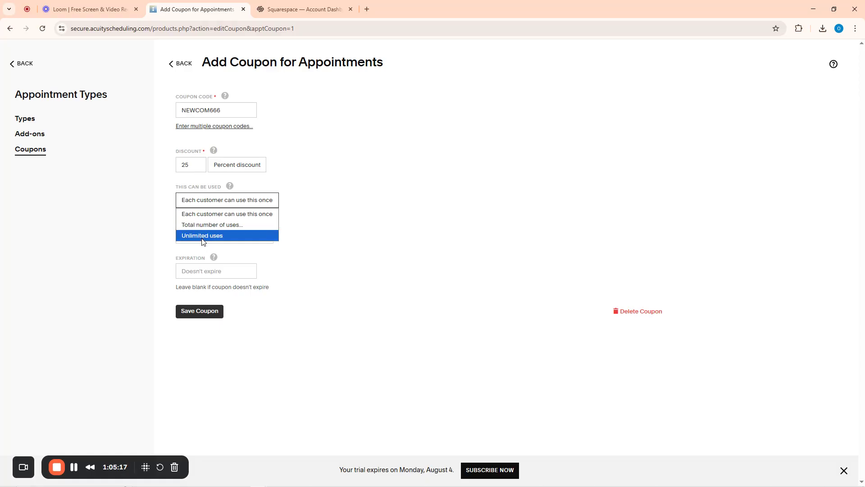
{"action": "left_click", "coordinate": [212, 215]}
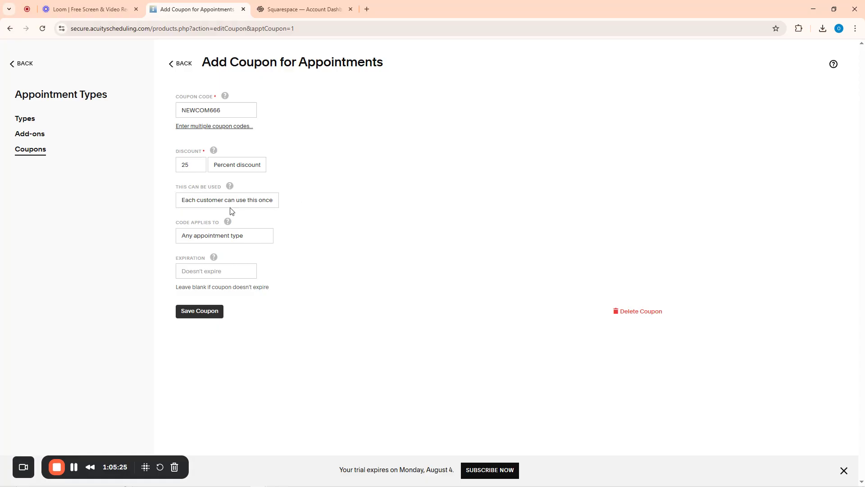
Restrict the coupon to Hair Treatment Pro only, excluding the other appointment types
{"action": "left_click", "coordinate": [206, 239]}
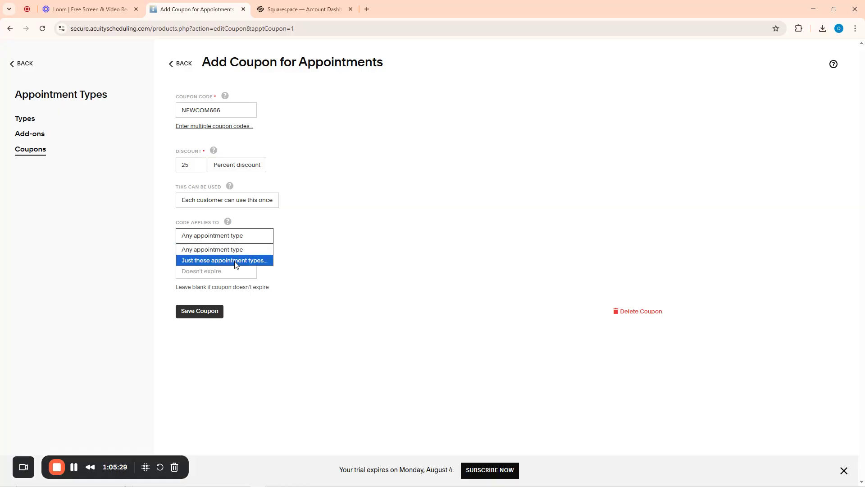
{"action": "left_click", "coordinate": [235, 262]}
{"action": "left_click", "coordinate": [223, 238]}
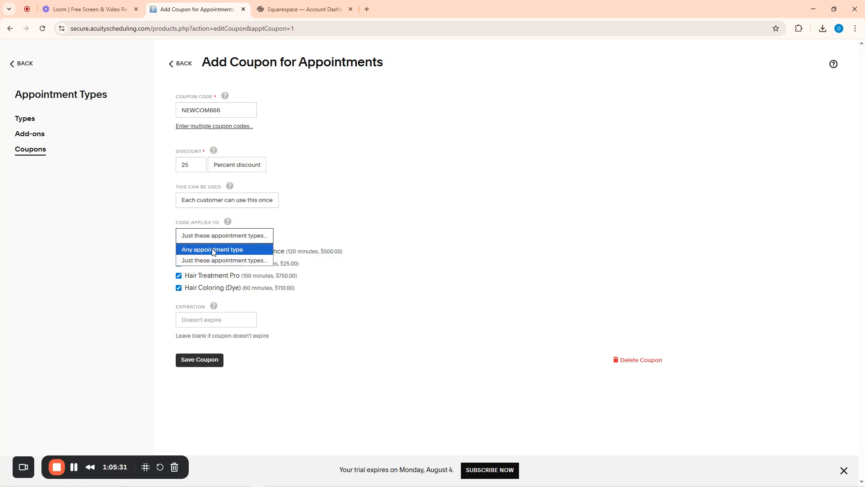
{"action": "left_click", "coordinate": [212, 248]}
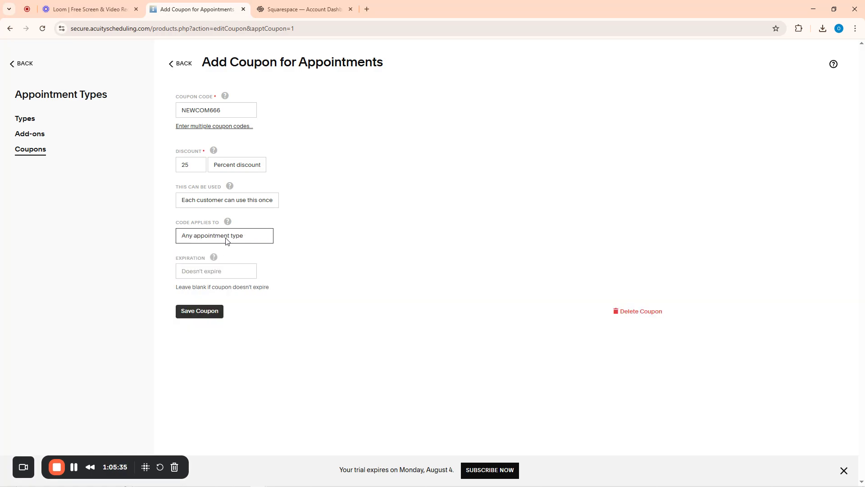
{"action": "left_click", "coordinate": [231, 239]}
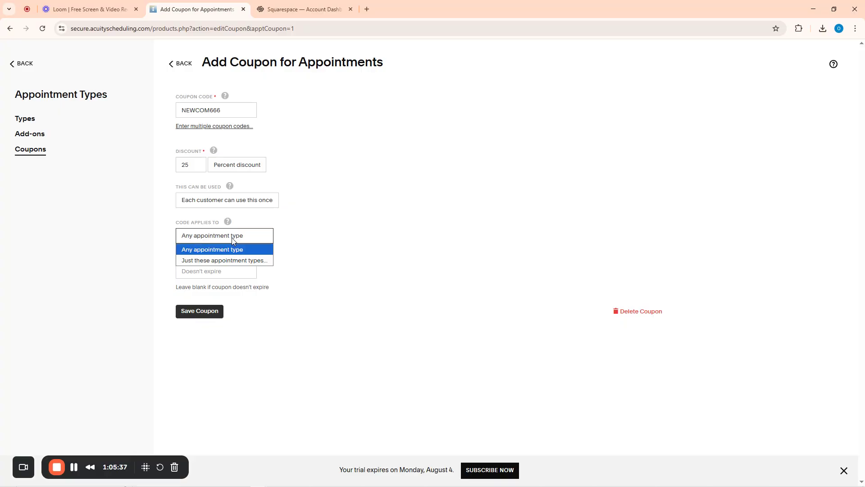
{"action": "left_click", "coordinate": [215, 261]}
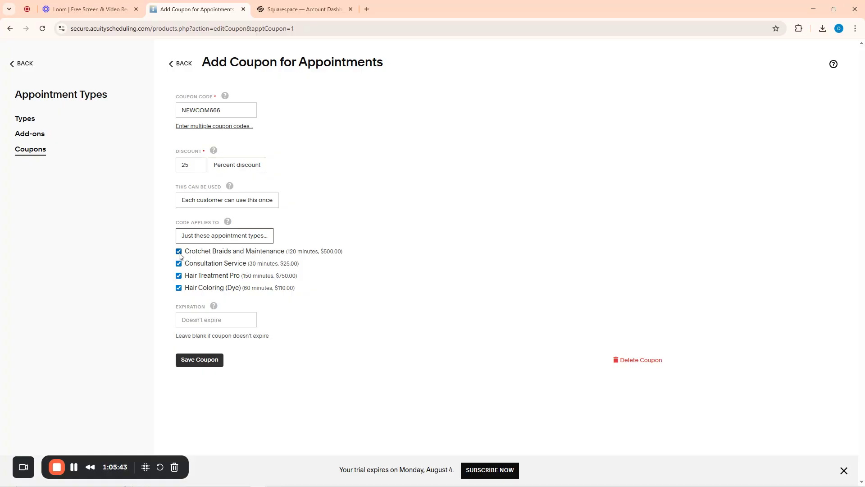
{"action": "left_click", "coordinate": [178, 275]}
{"action": "left_click", "coordinate": [179, 275]}
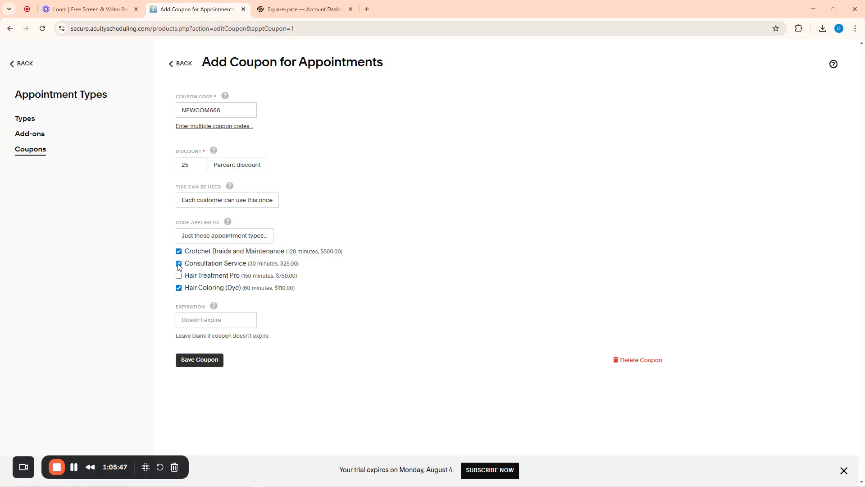
{"action": "left_click", "coordinate": [178, 264]}
{"action": "left_click", "coordinate": [179, 251]}
{"action": "left_click", "coordinate": [179, 287]}
Set the coupon to expire August 28, 2025 and save it
{"action": "left_click", "coordinate": [207, 320]}
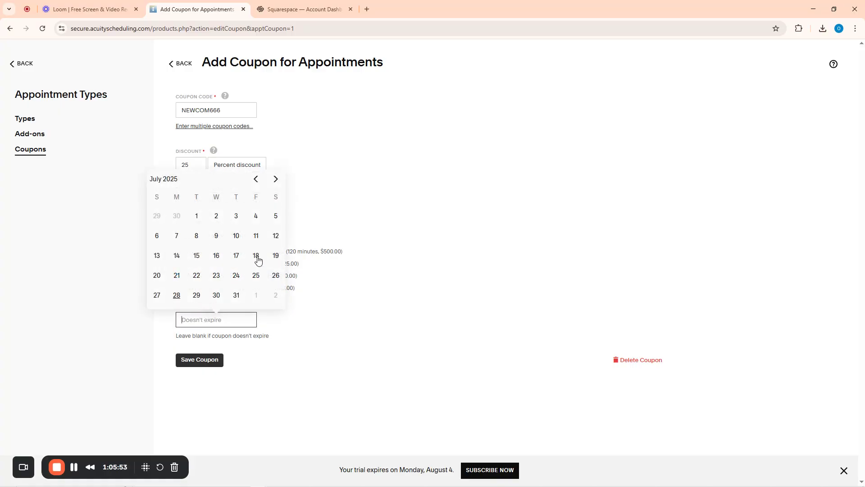
{"action": "left_click", "coordinate": [275, 179]}
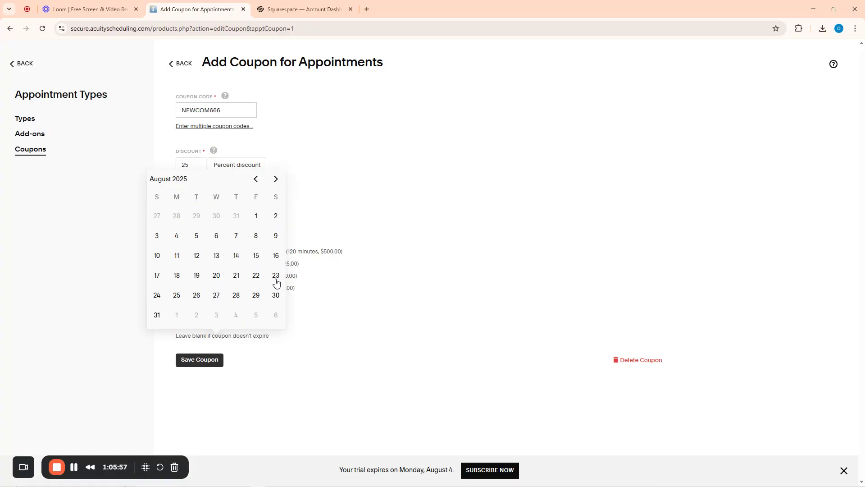
{"action": "left_click", "coordinate": [235, 296]}
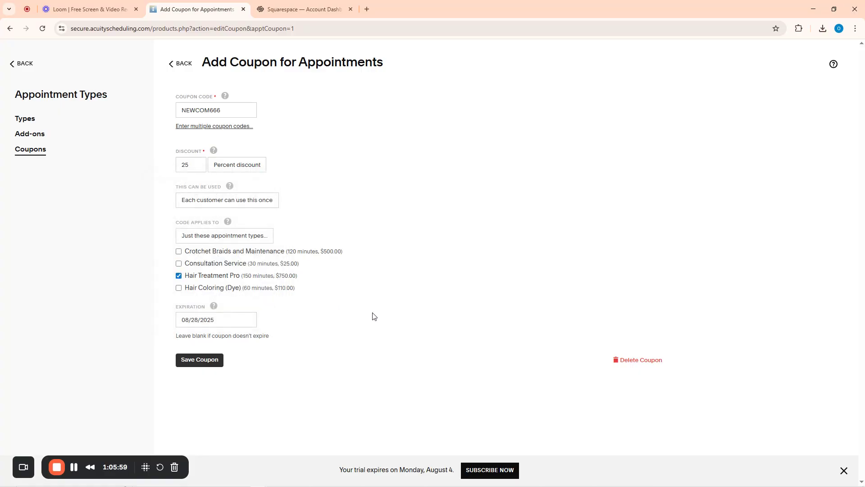
{"action": "left_click", "coordinate": [199, 363]}
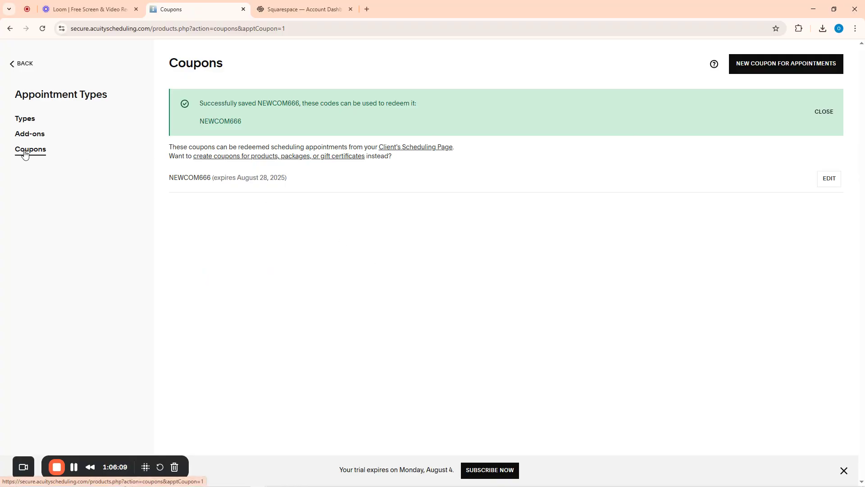
{"action": "left_click", "coordinate": [12, 65]}
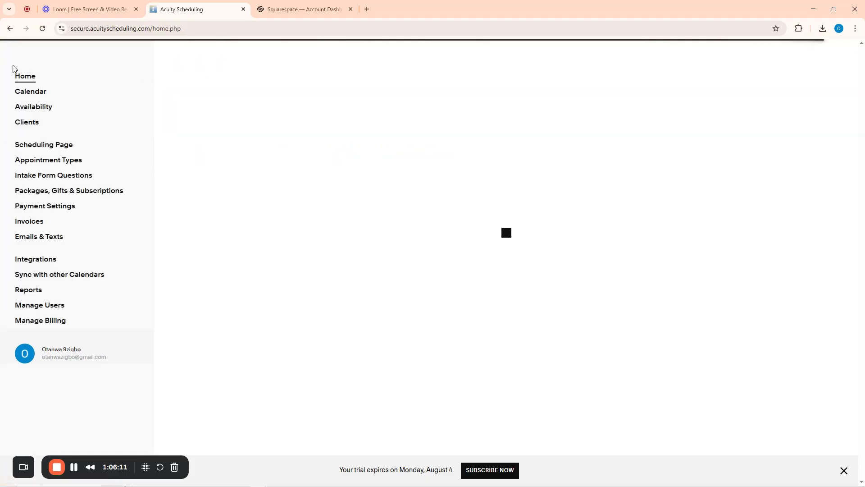
Open the Availability Calendars page listing the six staff calendars grouped by location
{"action": "left_click", "coordinate": [28, 123]}
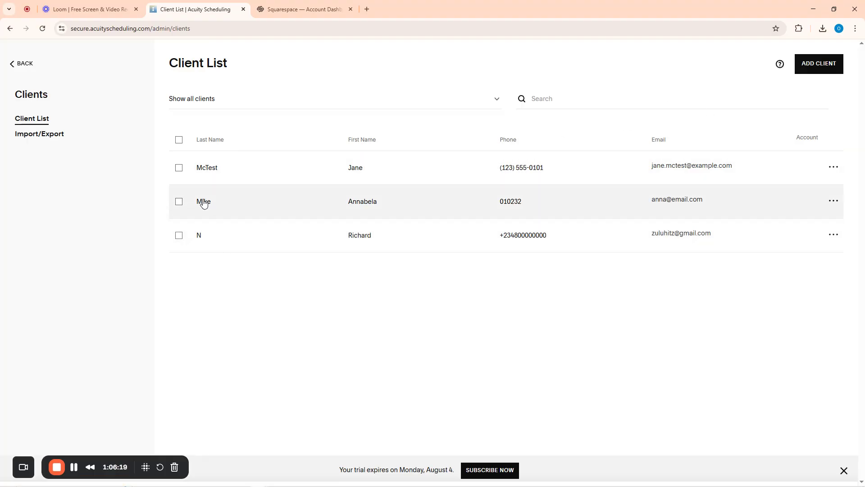
{"action": "left_click", "coordinate": [23, 66]}
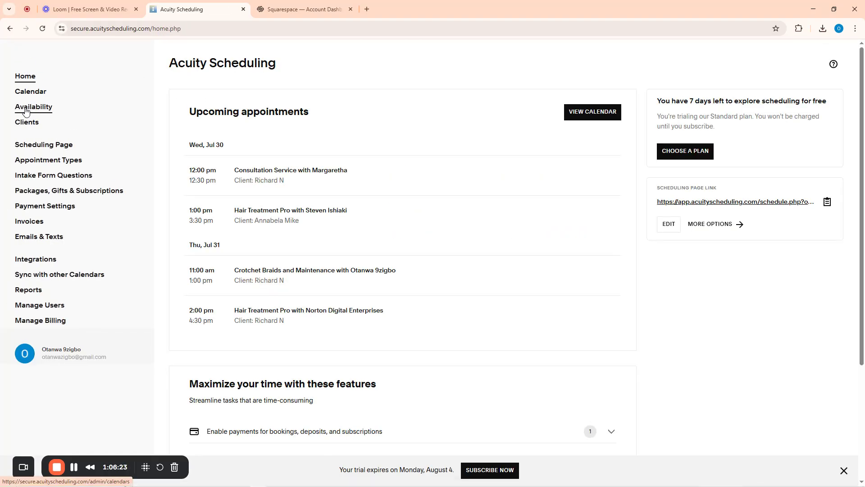
{"action": "left_click", "coordinate": [36, 108]}
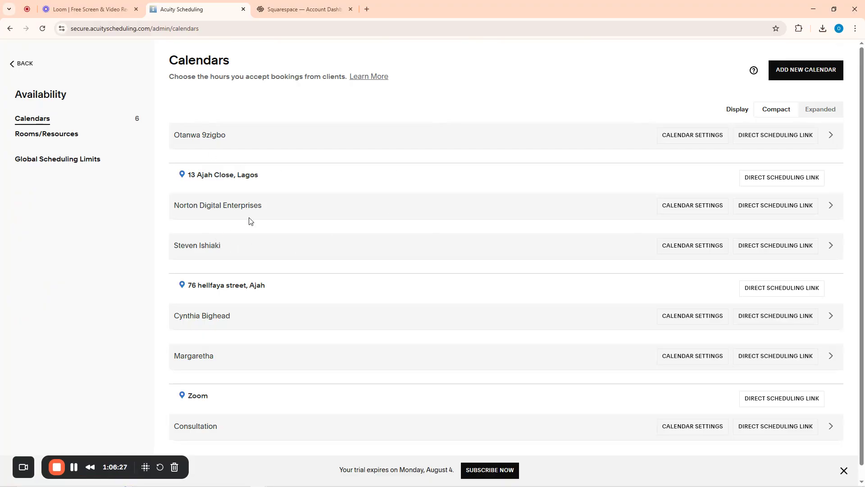
{"action": "scroll", "coordinate": [243, 252], "scroll_direction": "down", "scroll_amount": 1}
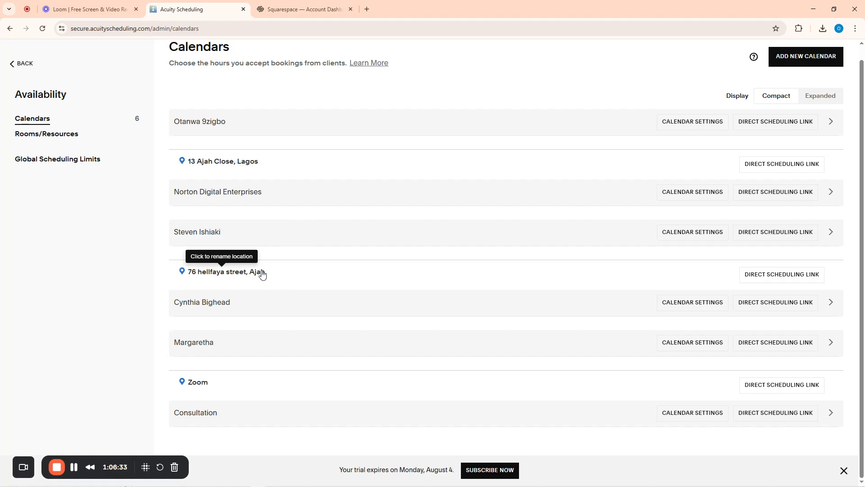
{"action": "left_click", "coordinate": [228, 161]}
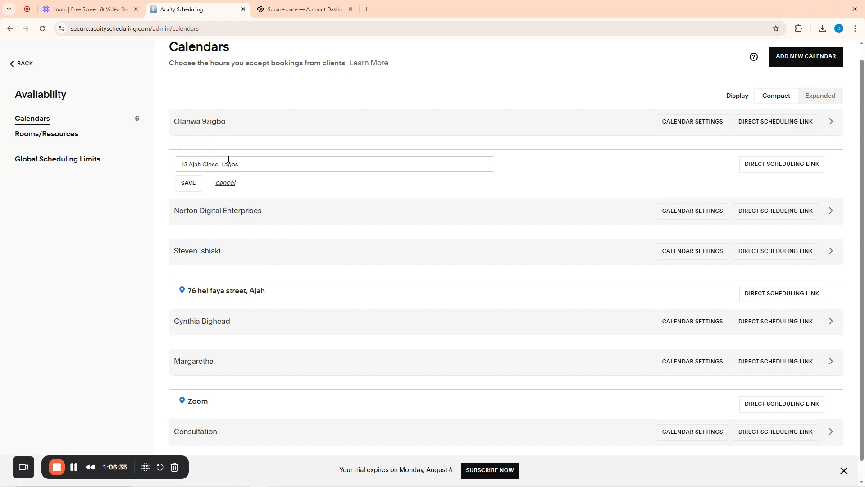
{"action": "left_click", "coordinate": [246, 164]}
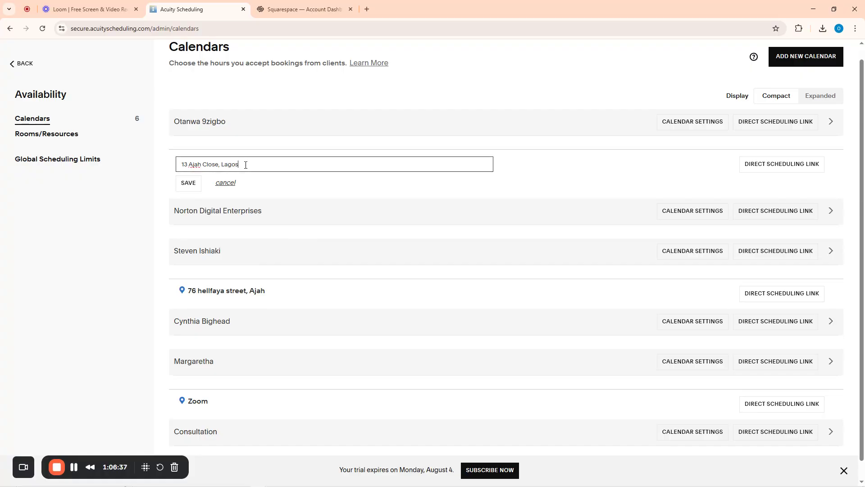
{"action": "double_click", "coordinate": [201, 164]}
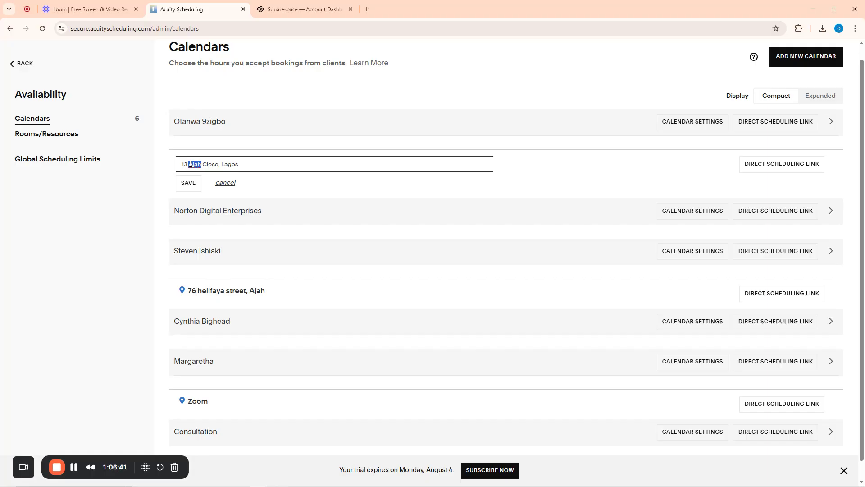
{"action": "type", "text": "Ikeja"}
{"action": "left_click_drag", "start_coordinate": [239, 166], "coordinate": [224, 169]}
{"action": "key", "text": "BackSpace"}
{"action": "left_click", "coordinate": [188, 183]}
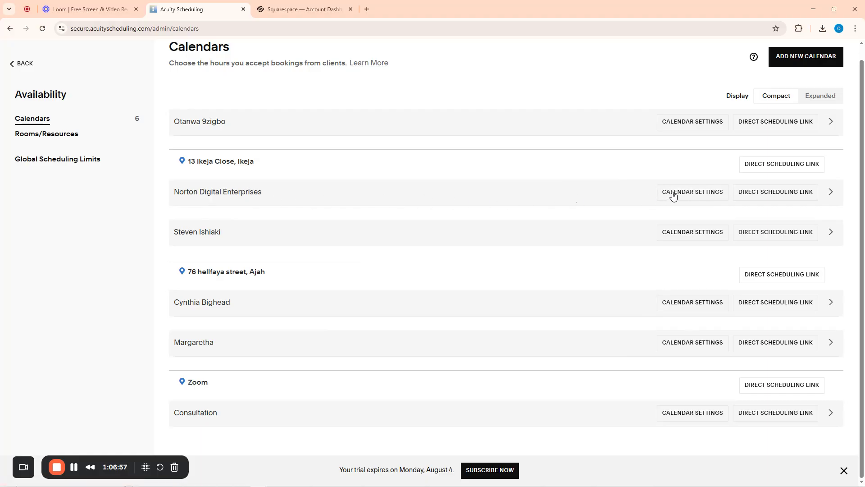
Replace the Norton Digital Enterprises calendar name with Ikenga in its calendar settings
{"action": "left_click", "coordinate": [694, 191]}
{"action": "left_click_drag", "start_coordinate": [423, 202], "coordinate": [329, 208]}
{"action": "key", "text": "BackSpace"}
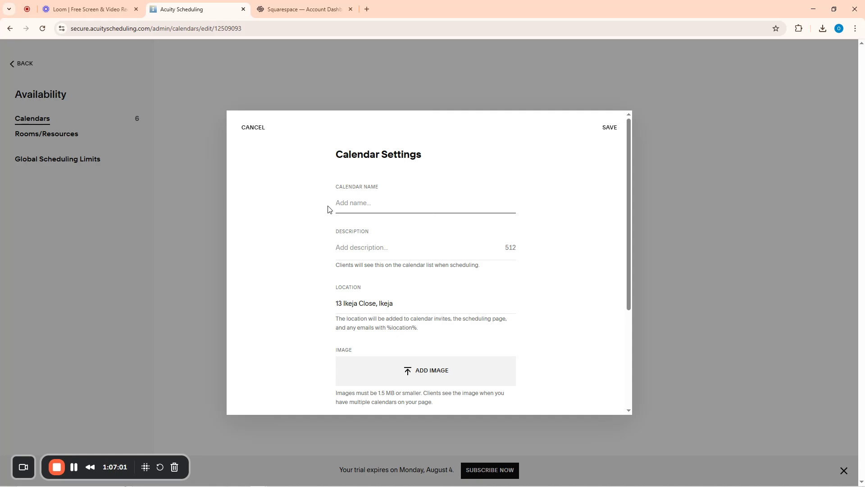
{"action": "key", "text": "ctrl+a"}
{"action": "key", "text": "BackSpace"}
{"action": "scroll", "coordinate": [373, 244], "scroll_direction": "down", "scroll_amount": 3}
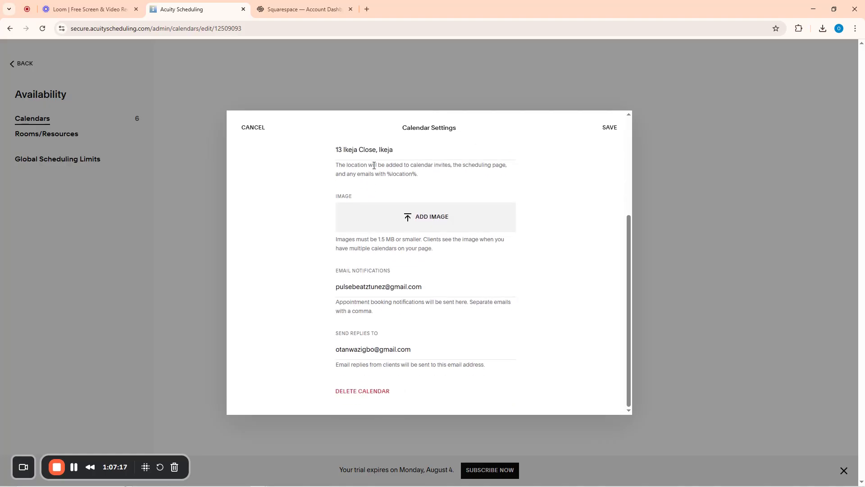
{"action": "left_click", "coordinate": [419, 151]}
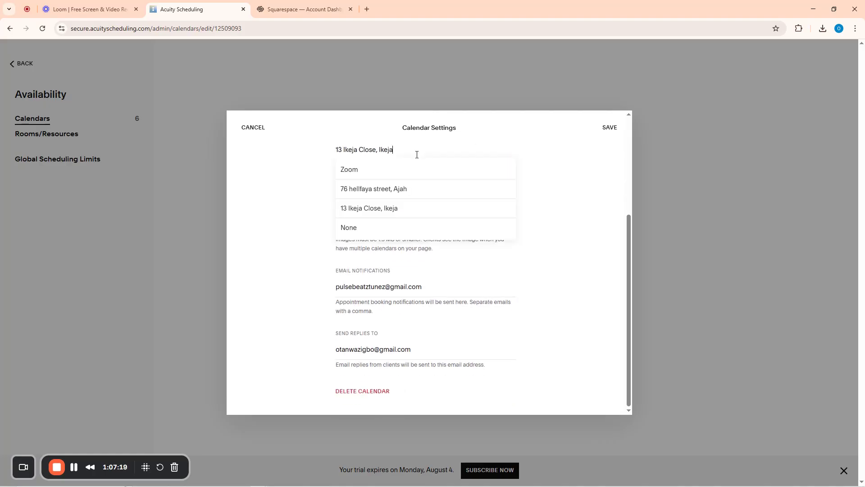
{"action": "scroll", "coordinate": [417, 155], "scroll_direction": "up", "scroll_amount": 1}
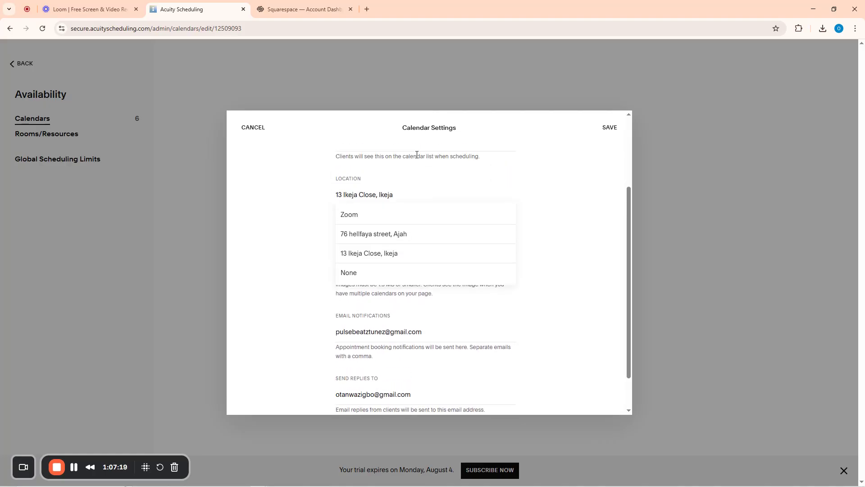
{"action": "left_click", "coordinate": [366, 214]}
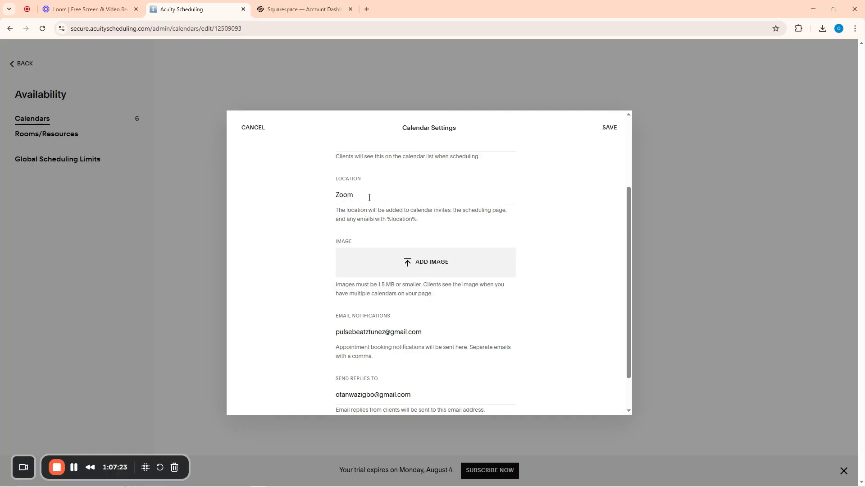
{"action": "left_click", "coordinate": [369, 197]}
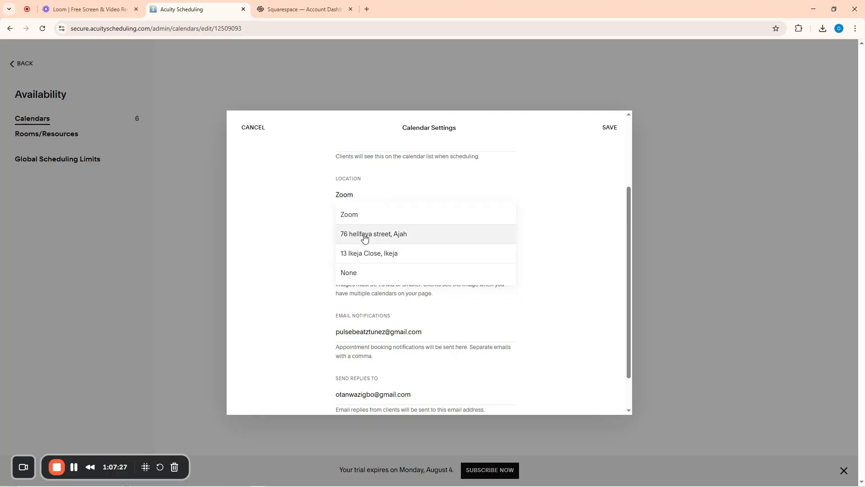
{"action": "left_click", "coordinate": [362, 253]}
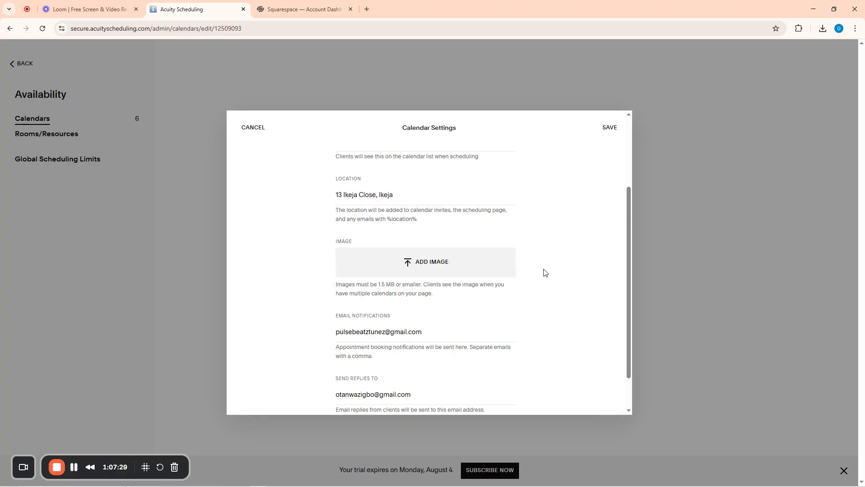
{"action": "scroll", "coordinate": [545, 273], "scroll_direction": "down", "scroll_amount": 1}
{"action": "scroll", "coordinate": [545, 273], "scroll_direction": "up", "scroll_amount": 3}
{"action": "left_click", "coordinate": [610, 127]}
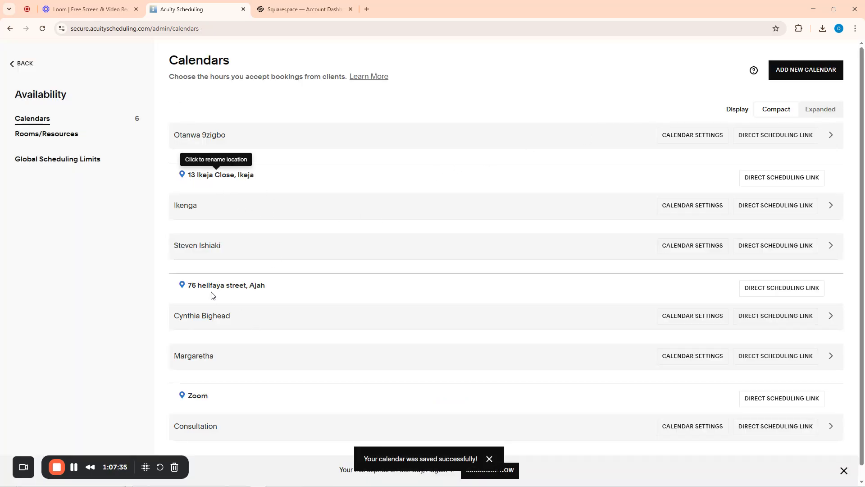
{"action": "scroll", "coordinate": [284, 294], "scroll_direction": "down", "scroll_amount": 1}
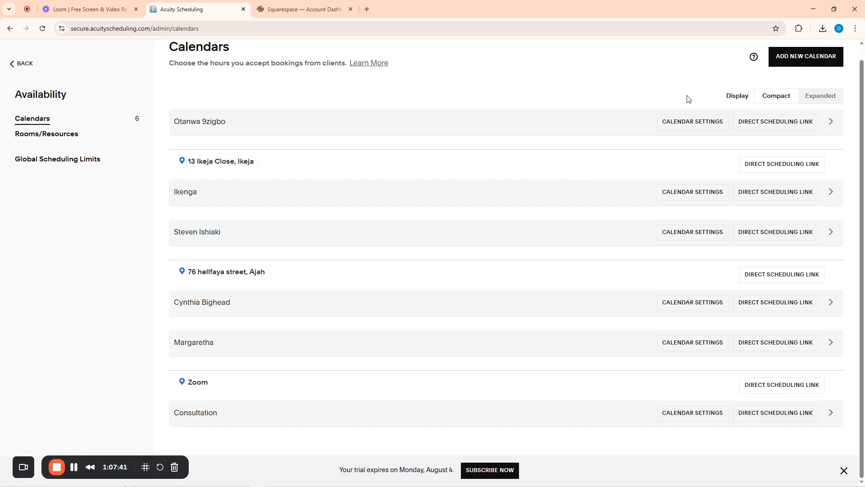
{"action": "left_click", "coordinate": [16, 67]}
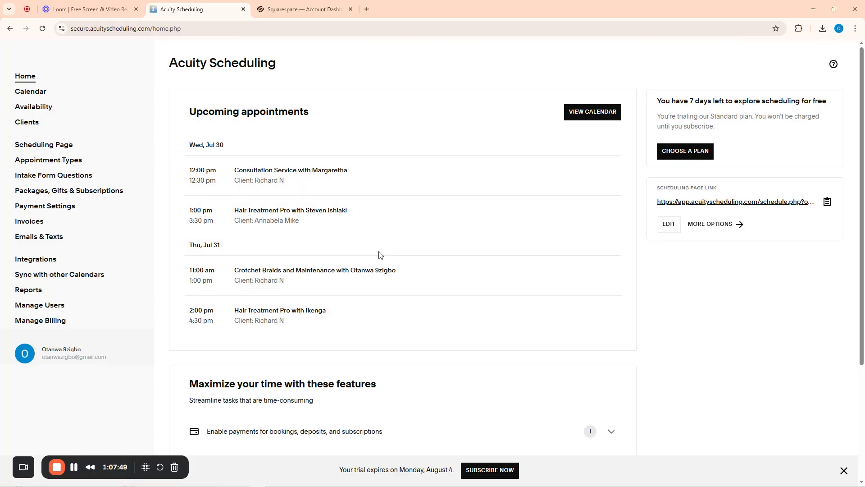
Record a $25.00 cash payment with an email receipt for the July 30, 10:00am Consultation Service
{"action": "left_click", "coordinate": [275, 172]}
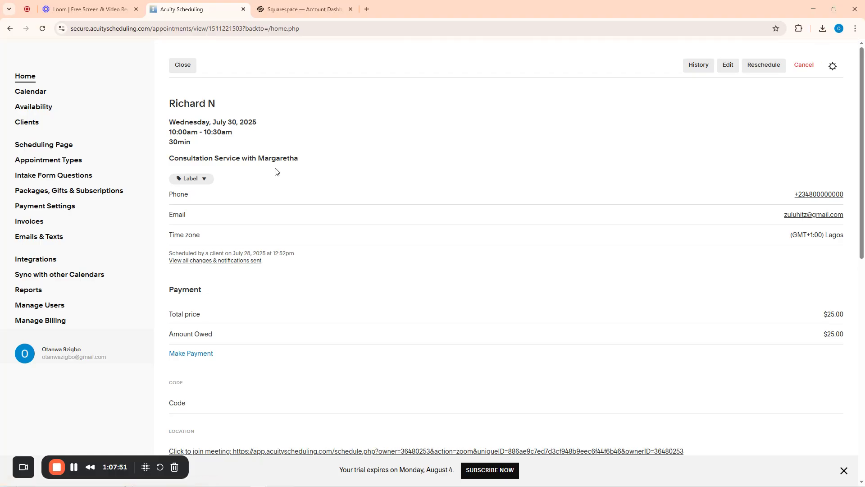
{"action": "scroll", "coordinate": [766, 338], "scroll_direction": "down", "scroll_amount": 10}
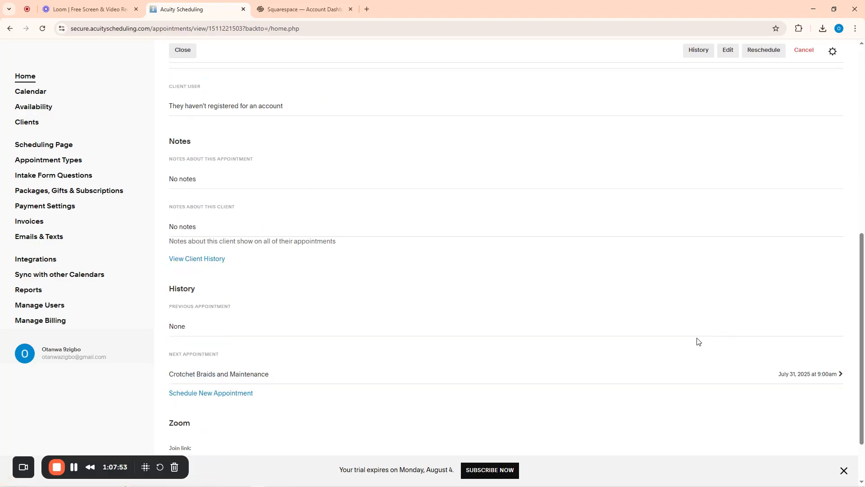
{"action": "scroll", "coordinate": [419, 374], "scroll_direction": "up", "scroll_amount": 10}
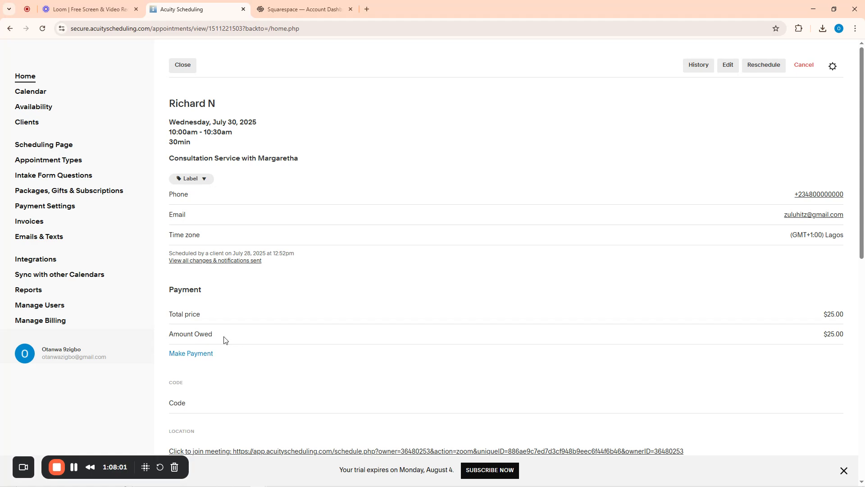
{"action": "left_click", "coordinate": [190, 354]}
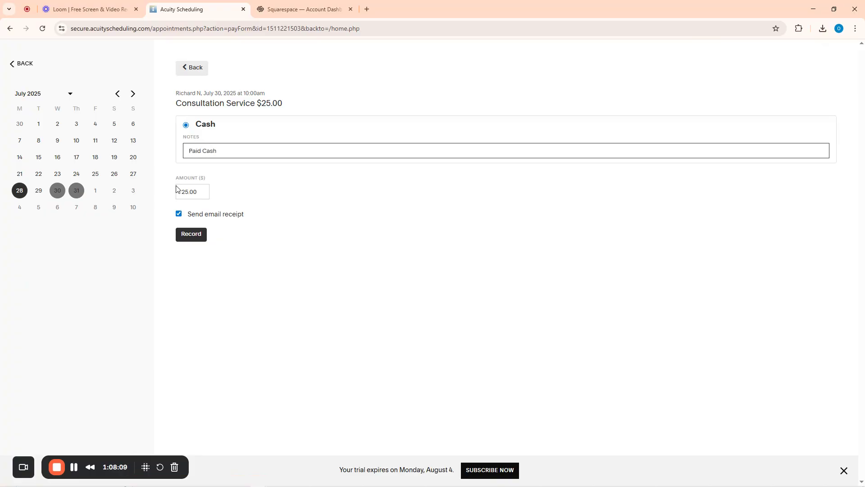
{"action": "left_click", "coordinate": [191, 234]}
{"action": "left_click", "coordinate": [192, 235]}
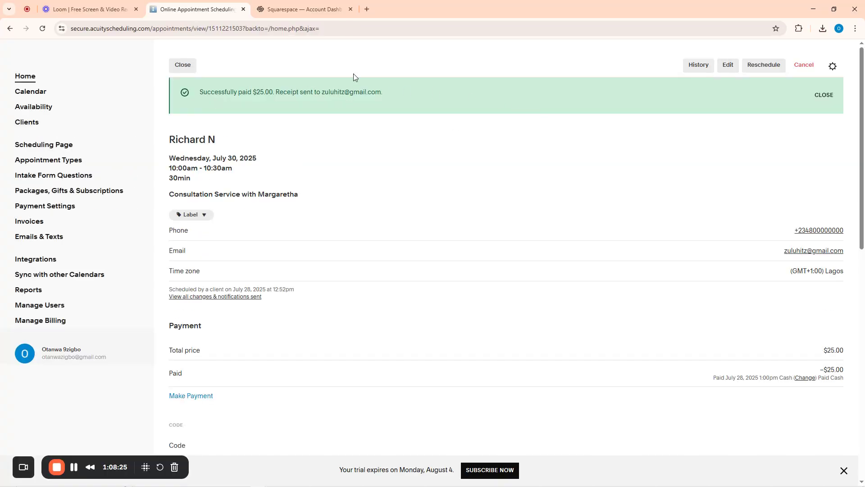
Open Gmail in a new tab and switch to the client's mailbox
{"action": "left_click", "coordinate": [367, 9]}
{"action": "type", "text": "gm"}
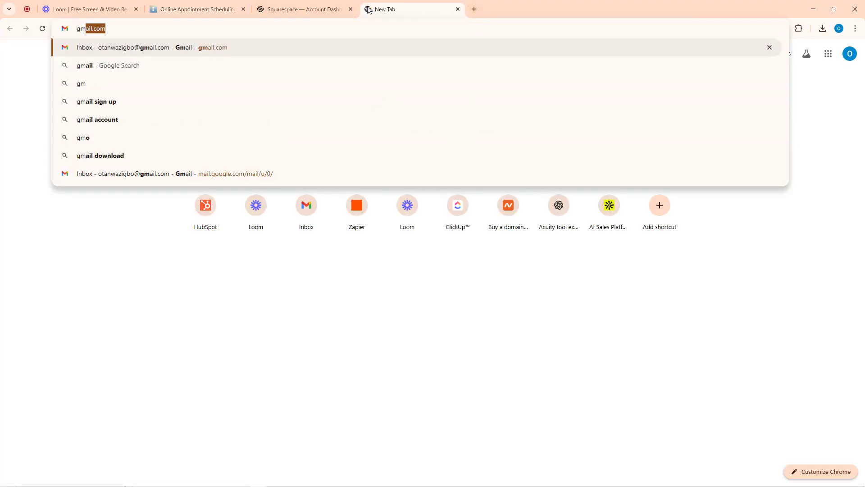
{"action": "key", "text": "Return"}
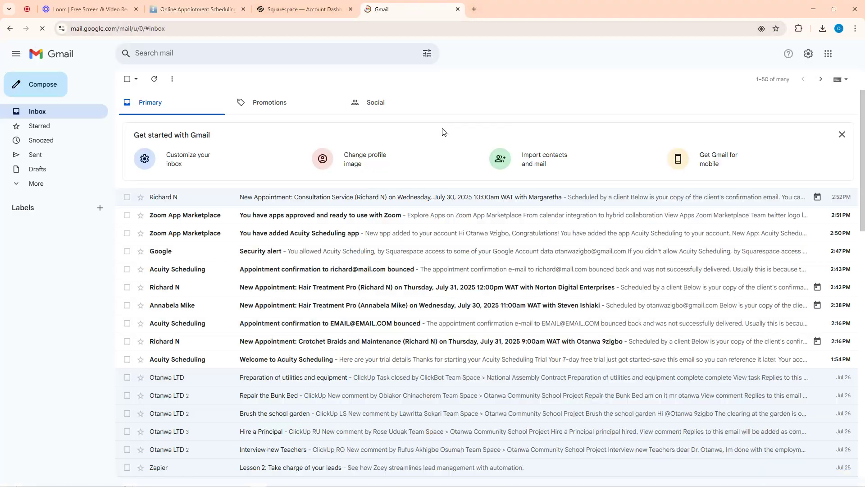
{"action": "left_click", "coordinate": [840, 62]}
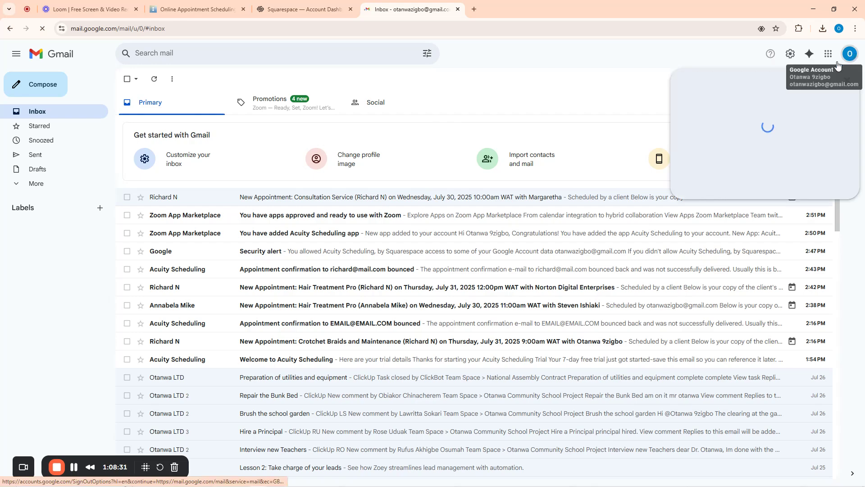
{"action": "left_click", "coordinate": [720, 219]}
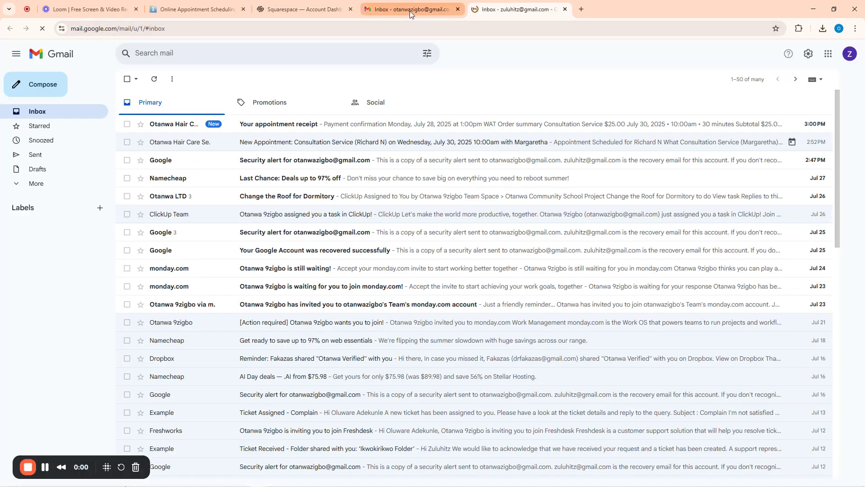
Read the 'Your appointment receipt' email showing the $25.00 cash payment
{"action": "left_click", "coordinate": [280, 125]}
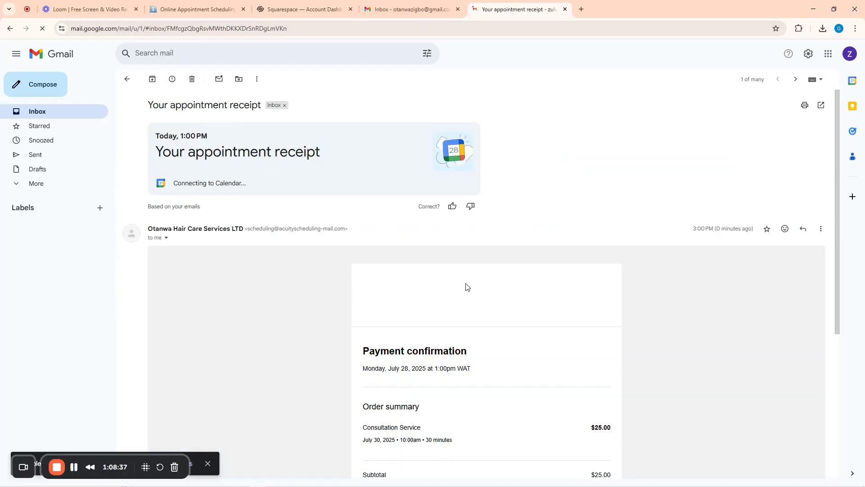
{"action": "scroll", "coordinate": [467, 287], "scroll_direction": "down", "scroll_amount": 2}
{"action": "scroll", "coordinate": [270, 208], "scroll_direction": "up", "scroll_amount": 2}
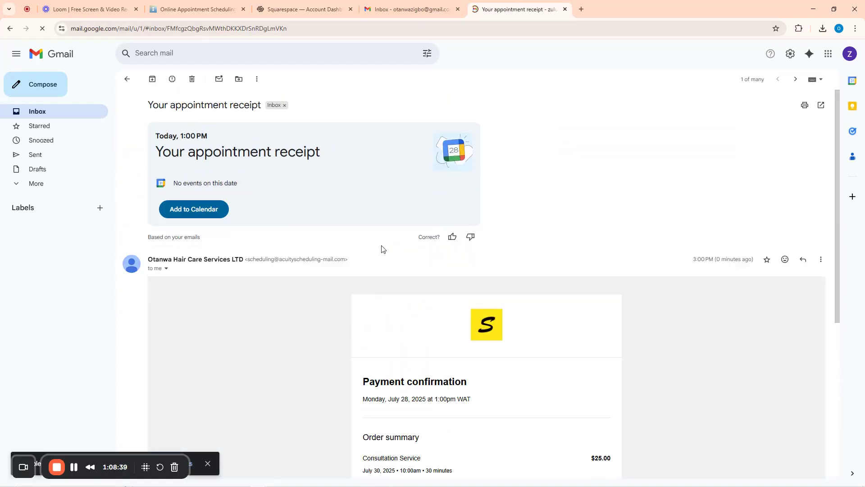
{"action": "scroll", "coordinate": [382, 249], "scroll_direction": "down", "scroll_amount": 5}
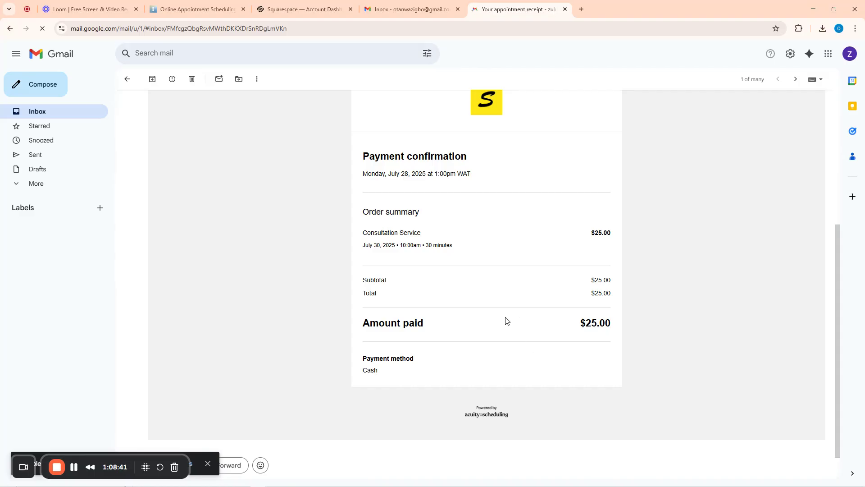
{"action": "scroll", "coordinate": [449, 266], "scroll_direction": "up", "scroll_amount": 3}
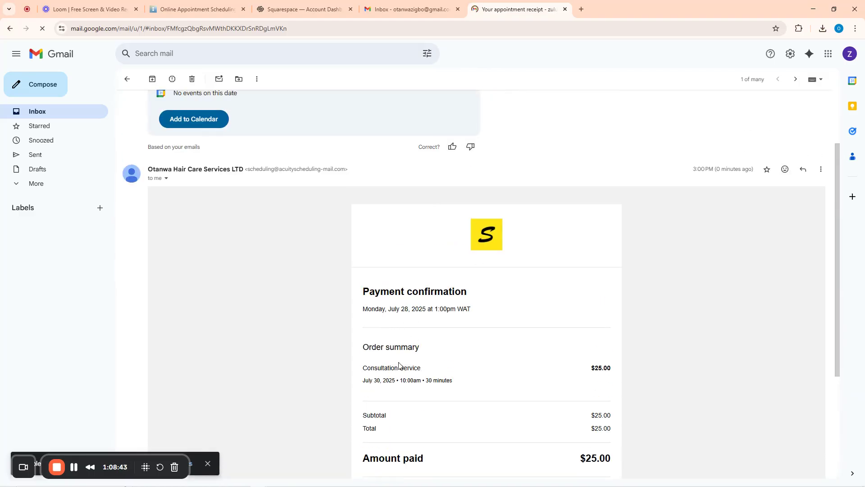
{"action": "scroll", "coordinate": [399, 365], "scroll_direction": "down", "scroll_amount": 1}
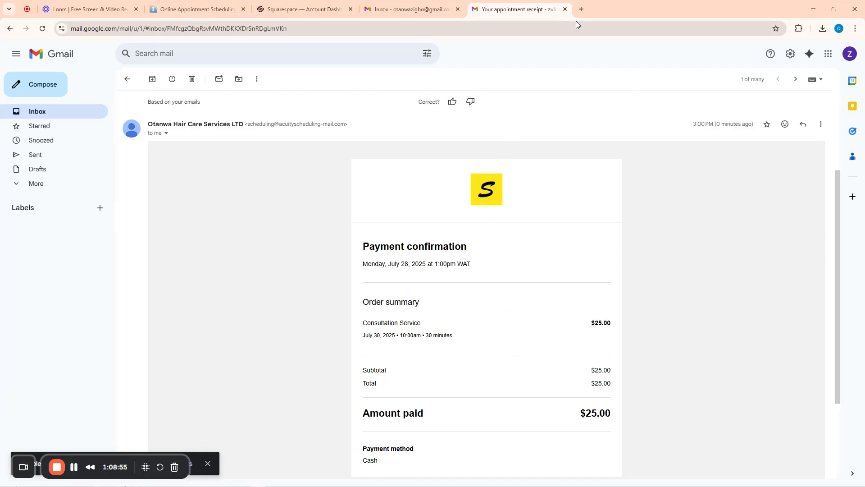
Open the public client booking page from the Scheduling Page link, closing the extra tabs
{"action": "left_click", "coordinate": [581, 9]}
{"action": "left_click", "coordinate": [204, 8]}
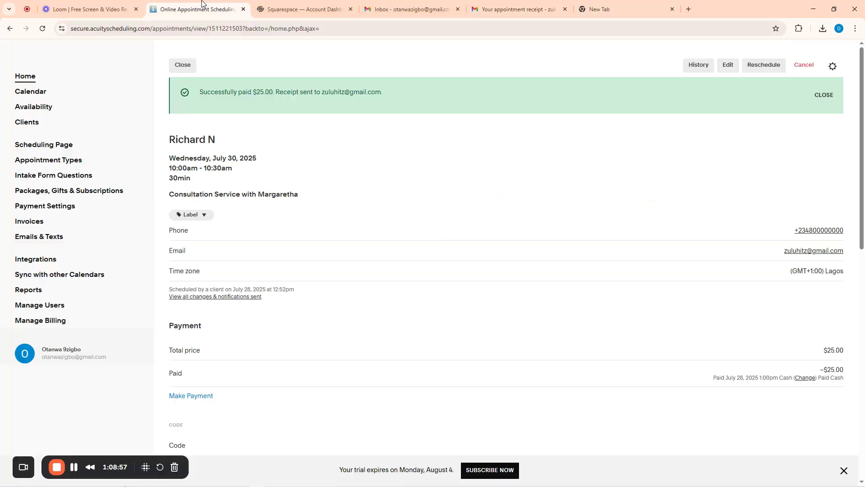
{"action": "left_click", "coordinate": [39, 145]}
{"action": "left_click", "coordinate": [22, 179]}
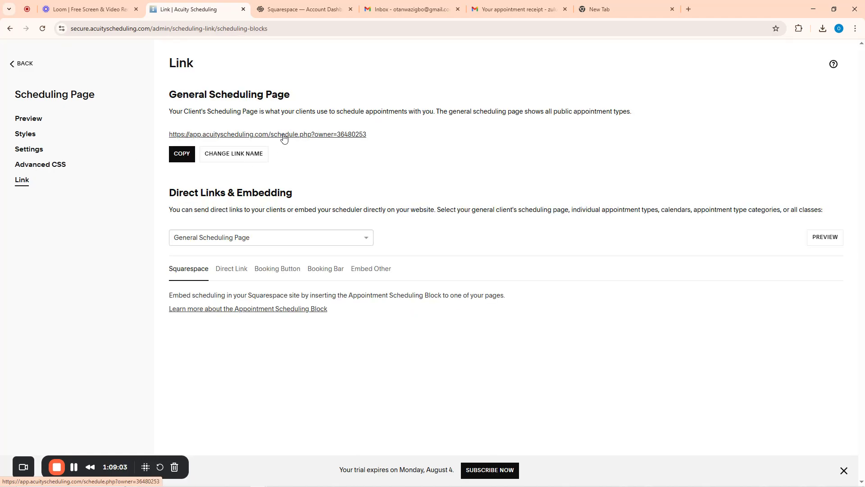
{"action": "left_click", "coordinate": [282, 135]}
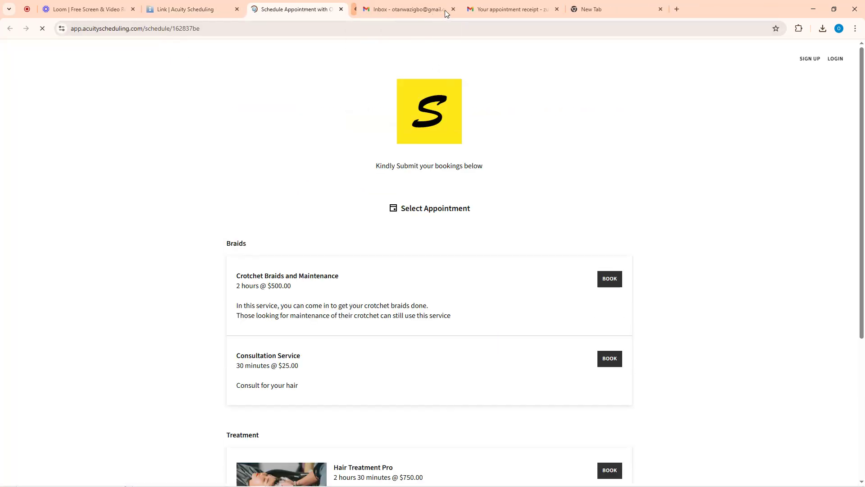
{"action": "left_click", "coordinate": [445, 10]}
{"action": "left_click", "coordinate": [444, 10]}
{"action": "left_click", "coordinate": [445, 10]}
{"action": "left_click", "coordinate": [397, 9]}
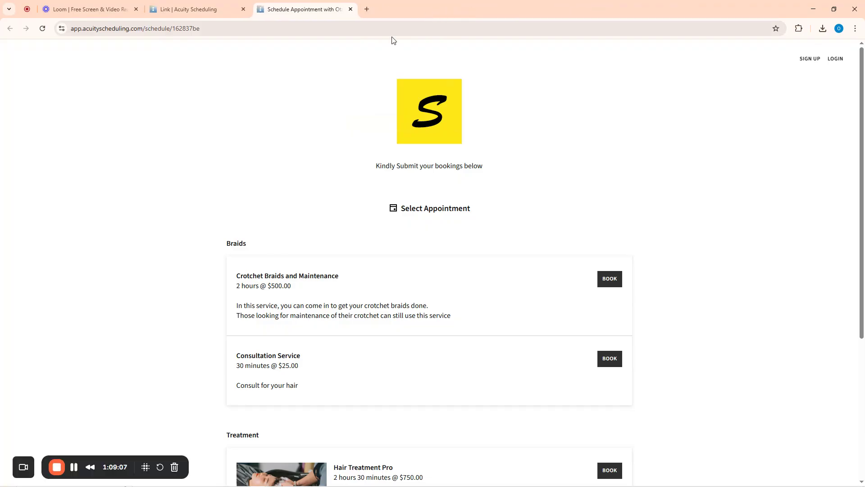
Book the Consultation Service with any available staff for Tuesday July 29 at 3:00 PM
{"action": "scroll", "coordinate": [314, 176], "scroll_direction": "down", "scroll_amount": 5}
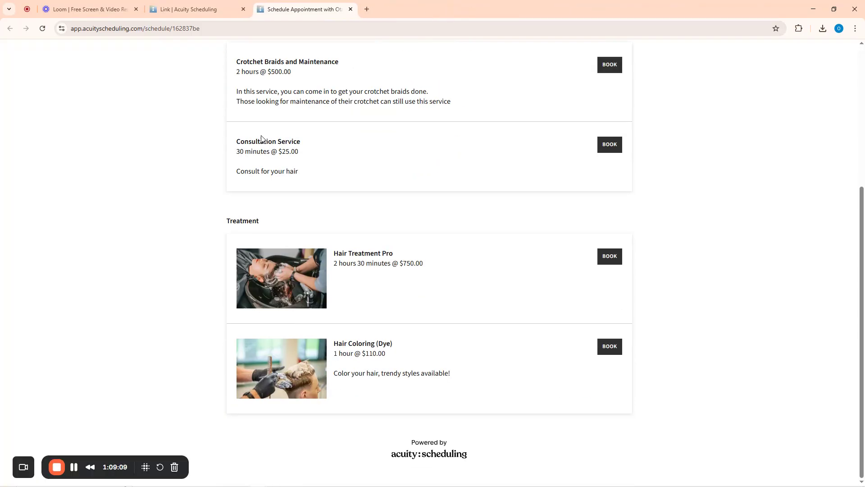
{"action": "left_click", "coordinate": [604, 146]}
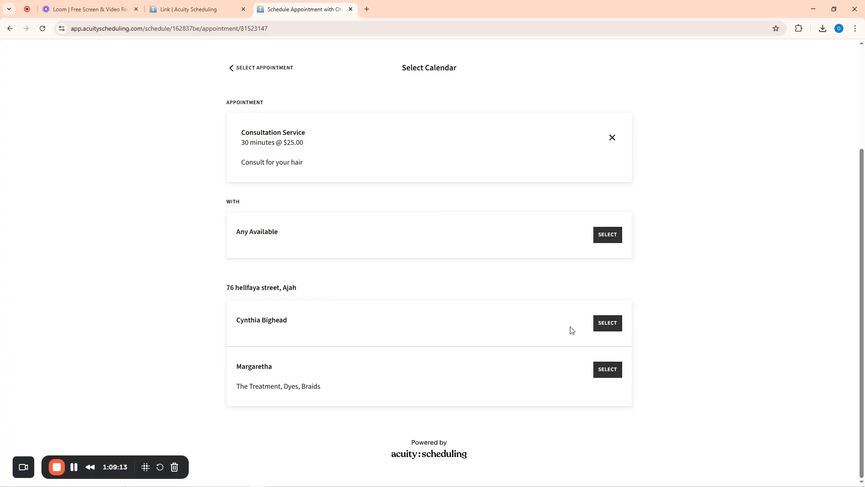
{"action": "left_click", "coordinate": [609, 234]}
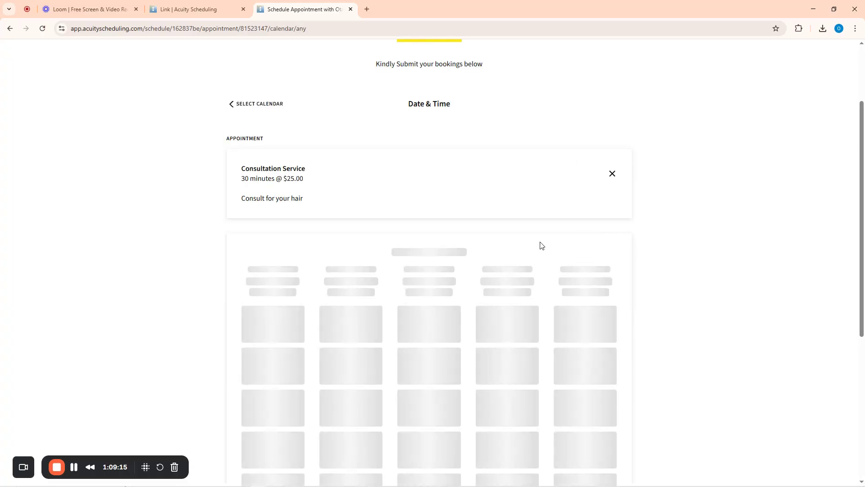
{"action": "scroll", "coordinate": [386, 231], "scroll_direction": "down", "scroll_amount": 5}
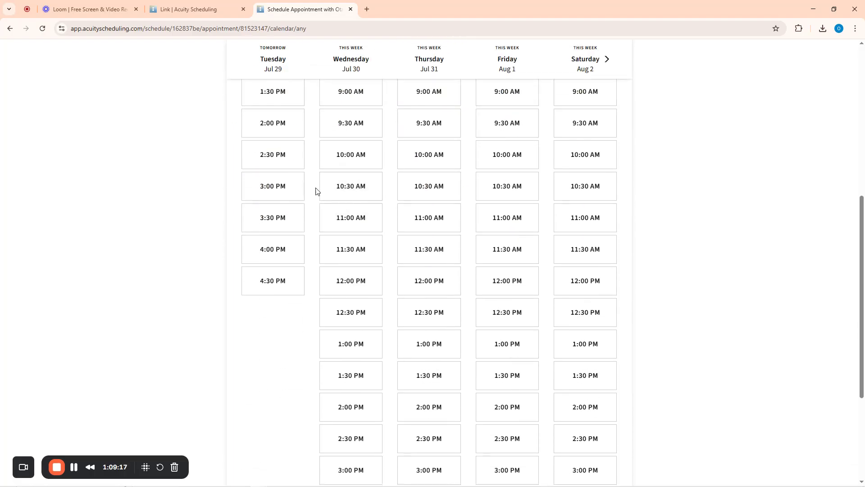
{"action": "left_click", "coordinate": [276, 189]}
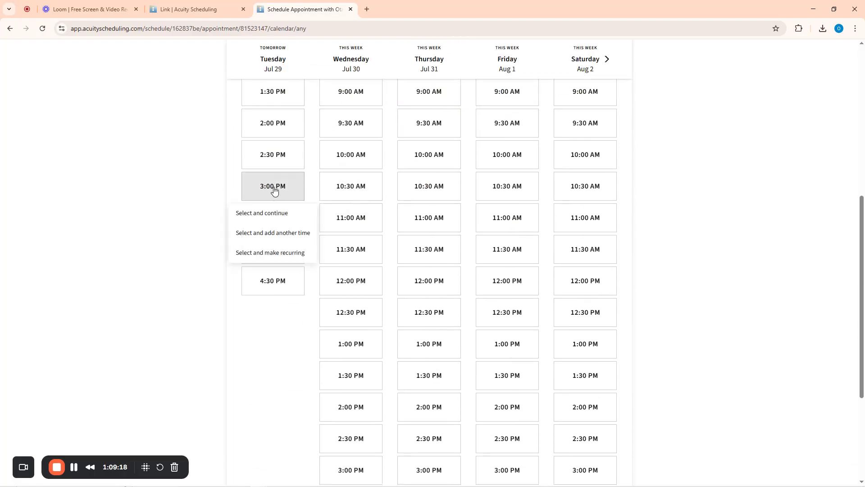
{"action": "left_click", "coordinate": [251, 217]}
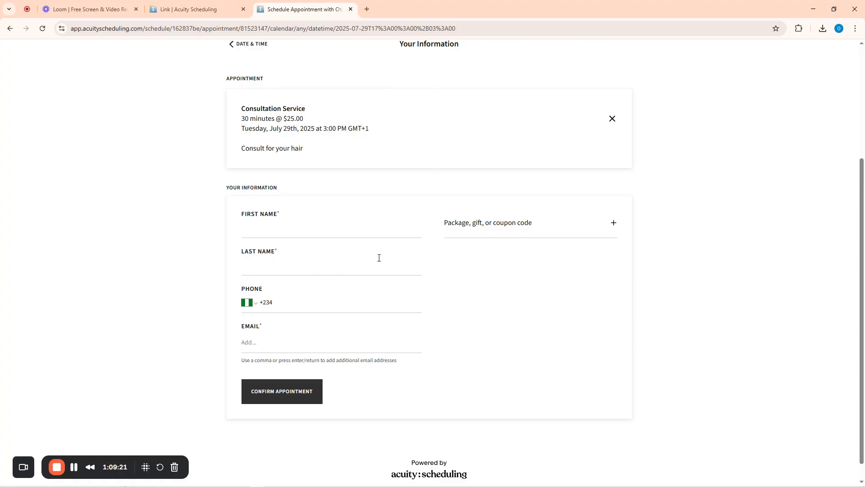
Enter coupon code NEWCOM666 on the booking form and apply it, which is rejected
{"action": "left_click", "coordinate": [471, 225]}
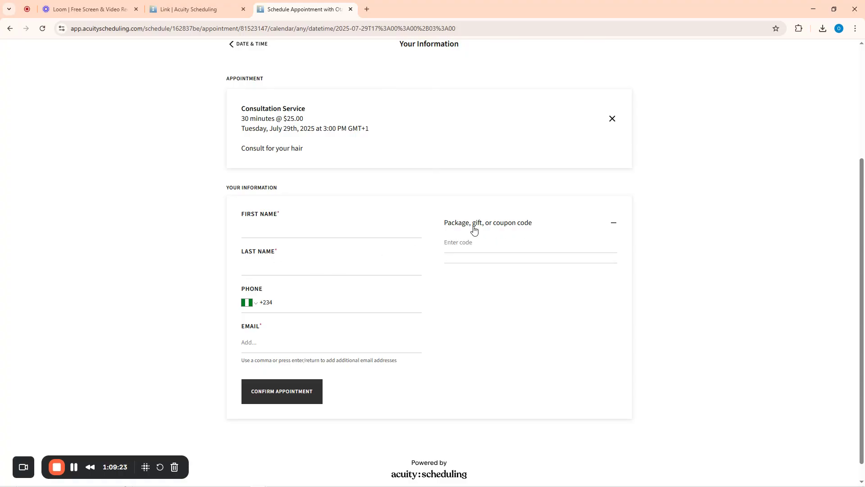
{"action": "left_click", "coordinate": [471, 246]}
{"action": "type", "text": "NEWCOME666"}
{"action": "left_click", "coordinate": [612, 245]}
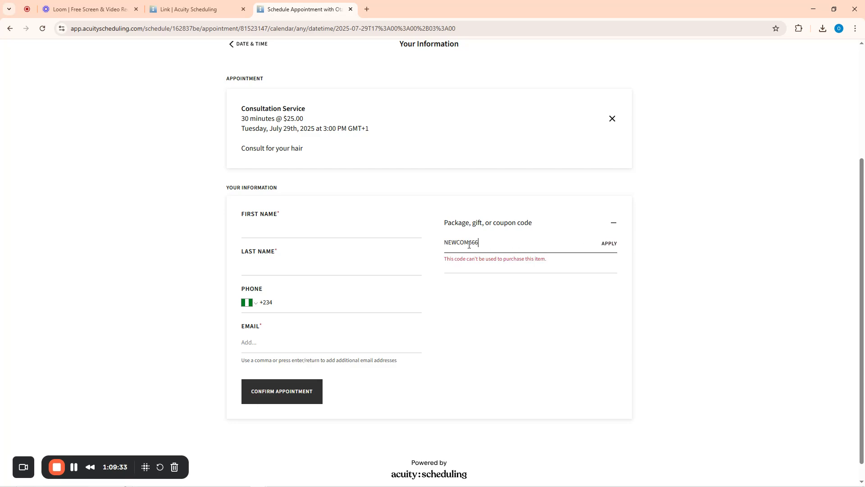
{"action": "left_click", "coordinate": [608, 244]}
Bring up the appointment Coupons list in the admin to check NEWCOM666
{"action": "left_click", "coordinate": [187, 7]}
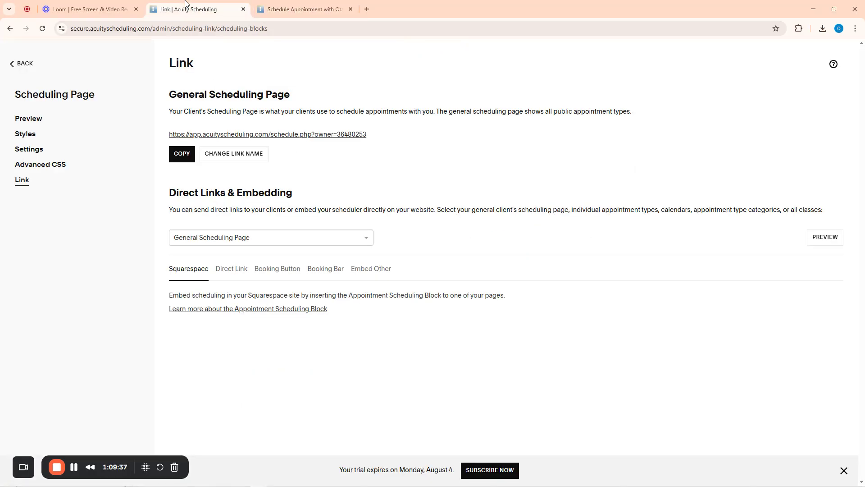
{"action": "left_click", "coordinate": [23, 77]}
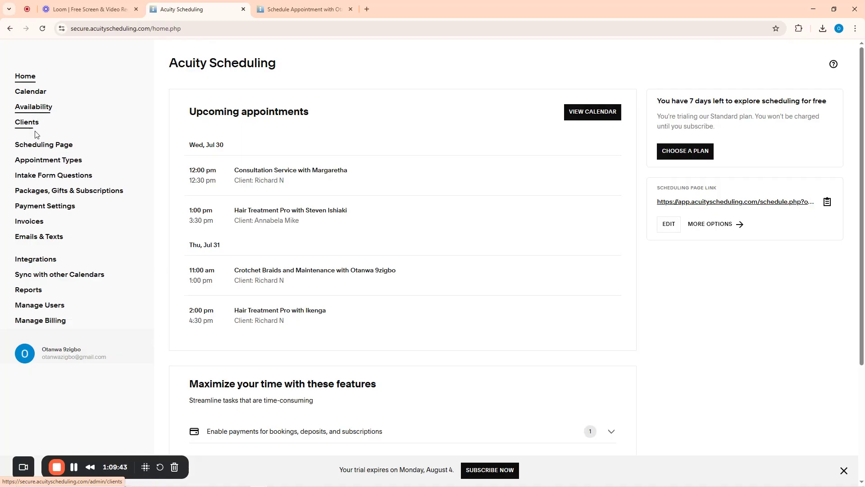
{"action": "left_click", "coordinate": [36, 142]}
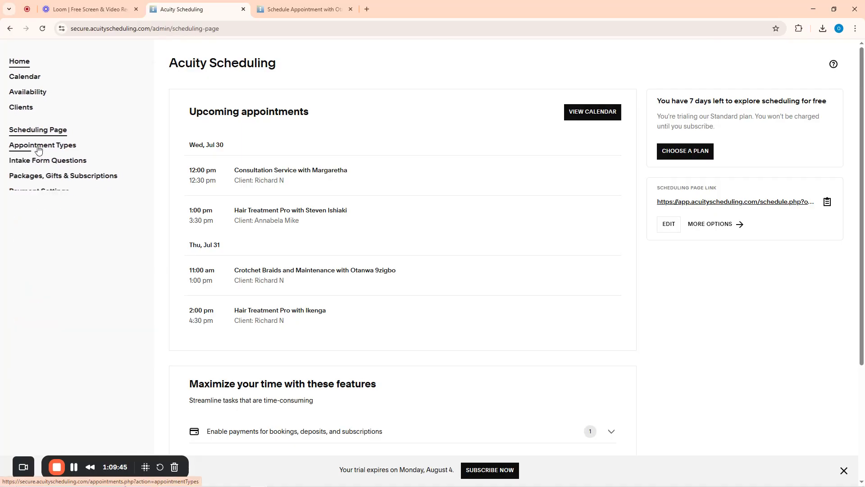
{"action": "left_click", "coordinate": [12, 67]}
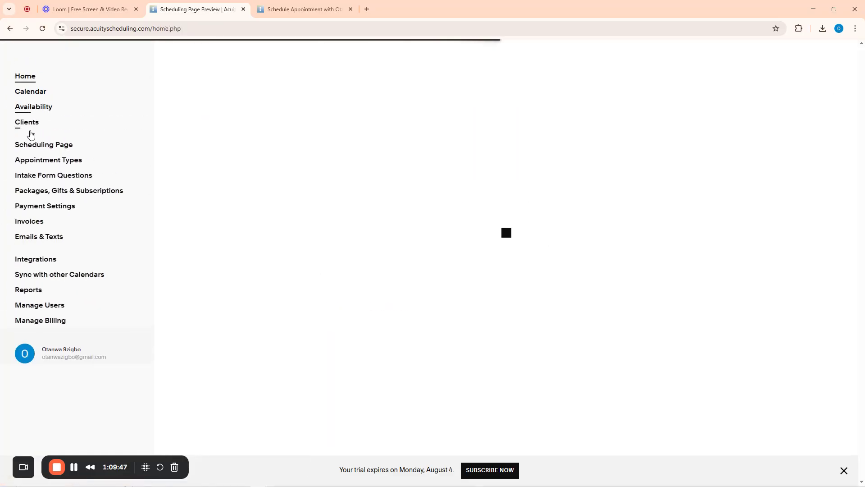
{"action": "left_click", "coordinate": [39, 161]}
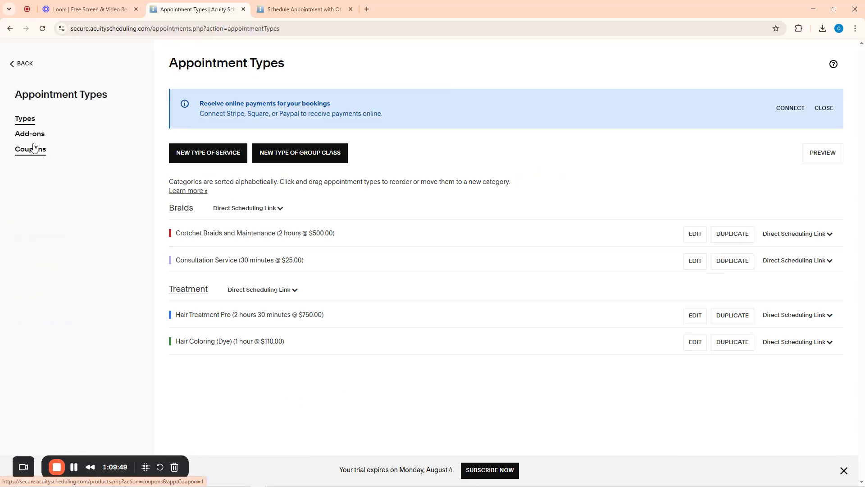
{"action": "left_click", "coordinate": [34, 148]}
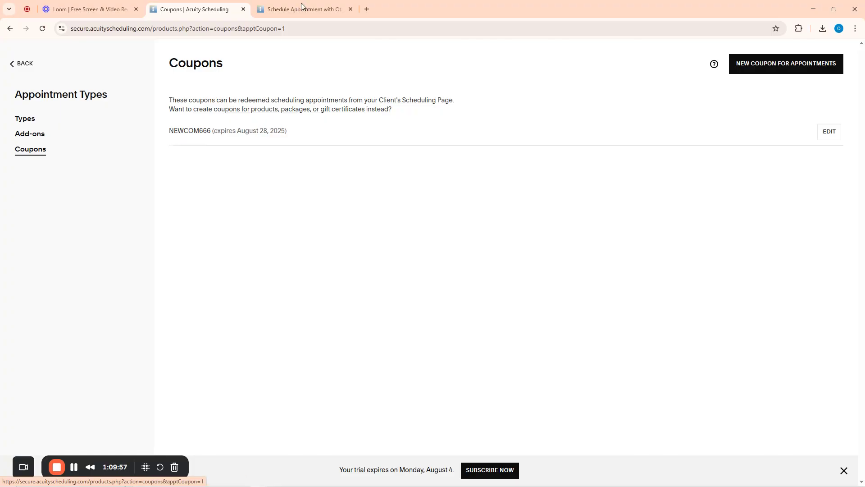
Retry code NEWCOM666 on the client booking form, which still fails
{"action": "left_click", "coordinate": [315, 7]}
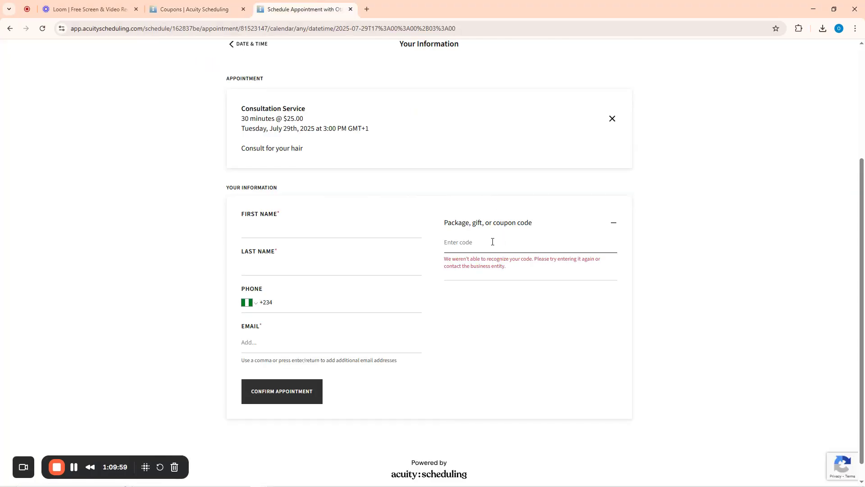
{"action": "type", "text": "NEWCOM666"}
{"action": "left_click", "coordinate": [609, 245]}
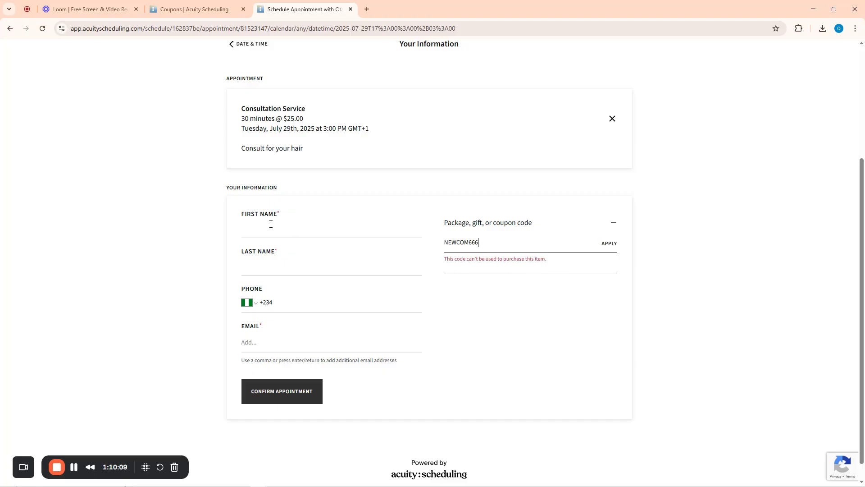
{"action": "scroll", "coordinate": [396, 216], "scroll_direction": "up", "scroll_amount": 1}
{"action": "scroll", "coordinate": [363, 245], "scroll_direction": "down", "scroll_amount": 3}
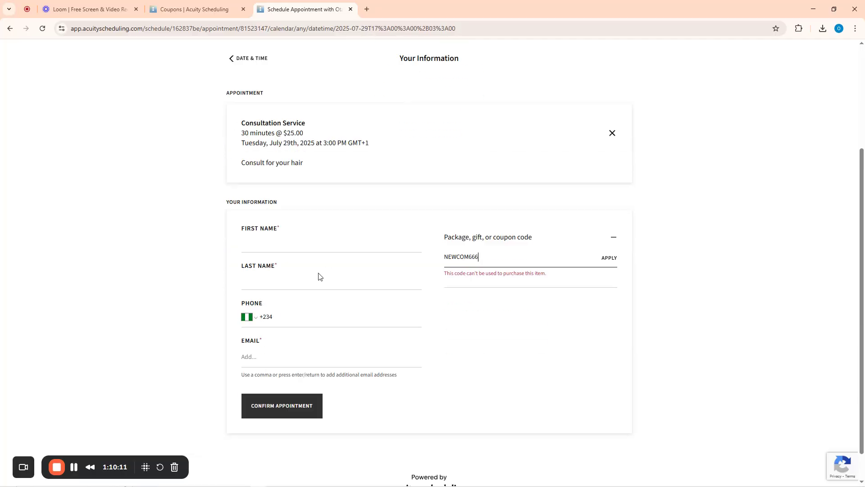
{"action": "left_click", "coordinate": [42, 2]}
Add Consultation Service to NEWCOM666 alongside Hair Treatment Pro and save the coupon
{"action": "left_click", "coordinate": [183, 5]}
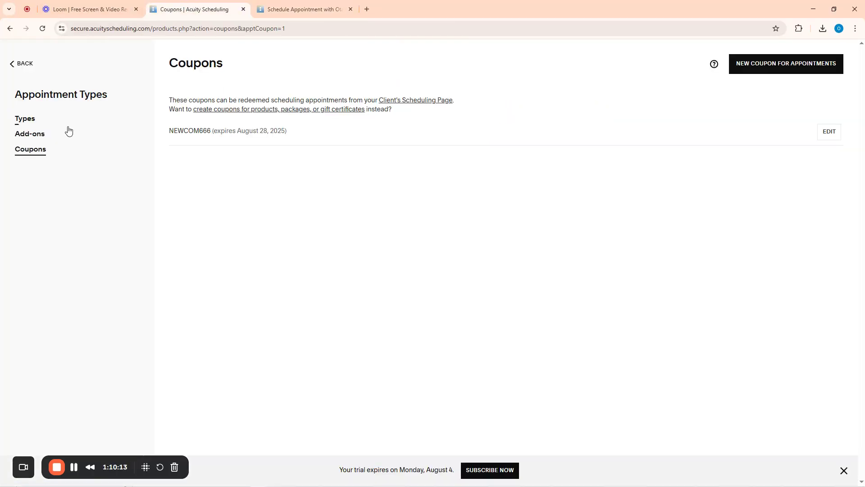
{"action": "left_click", "coordinate": [183, 130]}
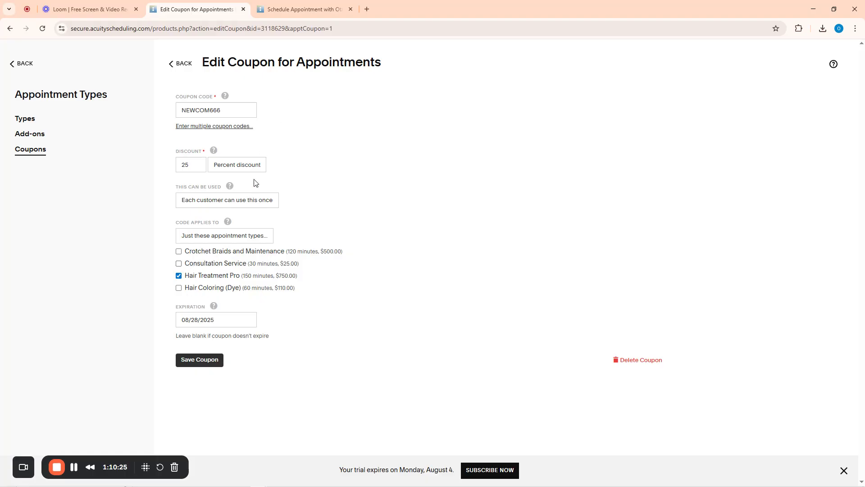
{"action": "left_click", "coordinate": [179, 264]}
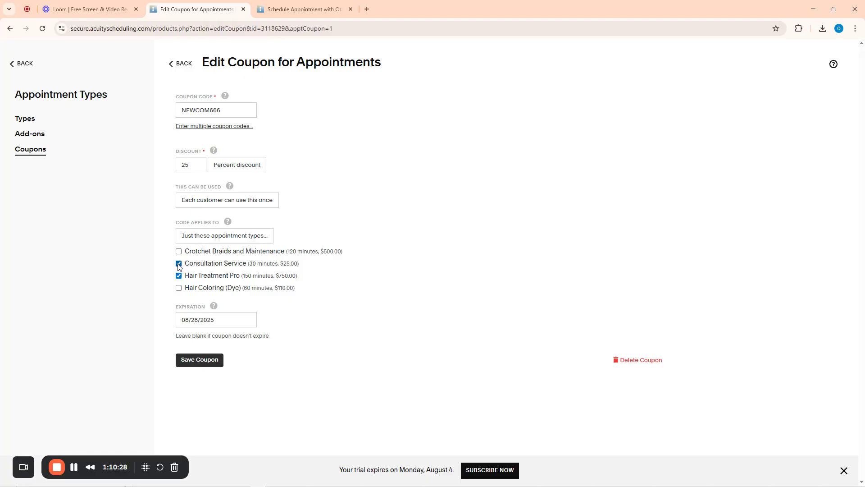
{"action": "left_click", "coordinate": [198, 361]}
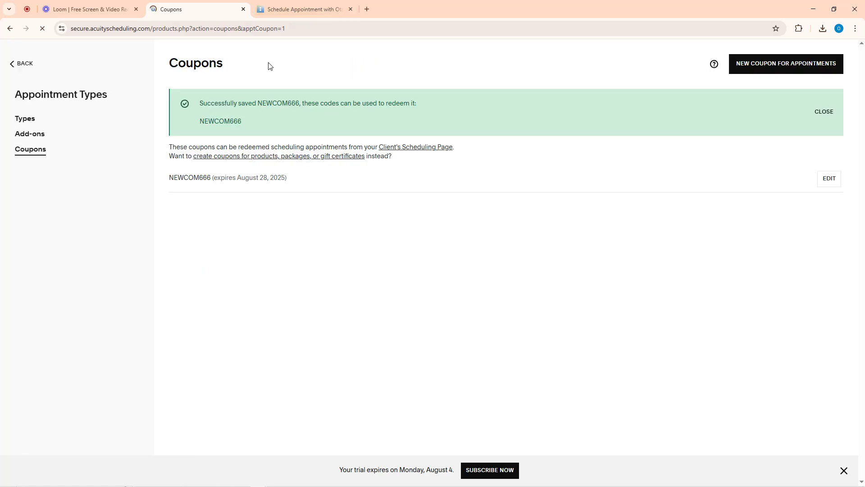
Apply the NEWCOM666 coupon to the July 29 consultation booking
{"action": "left_click", "coordinate": [285, 3]}
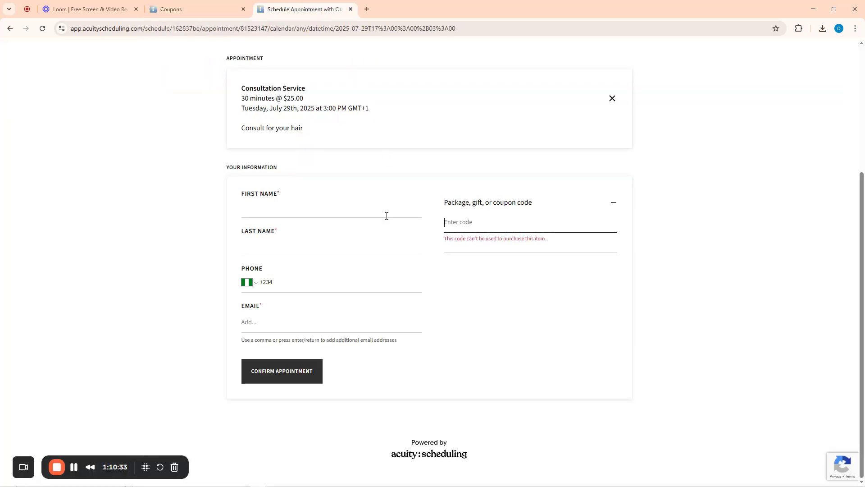
{"action": "type", "text": "NEWCOM666"}
{"action": "left_click", "coordinate": [609, 223]}
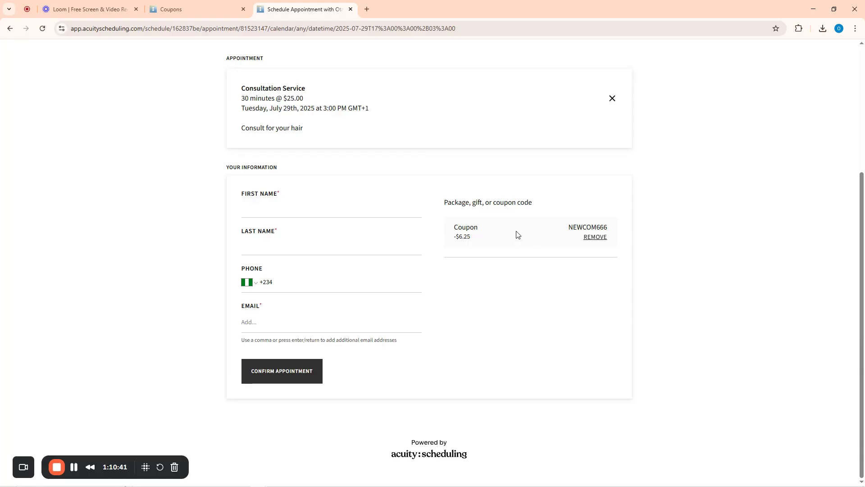
Fill in the client's first and last name and accept the suggested phone number
{"action": "left_click", "coordinate": [288, 212]}
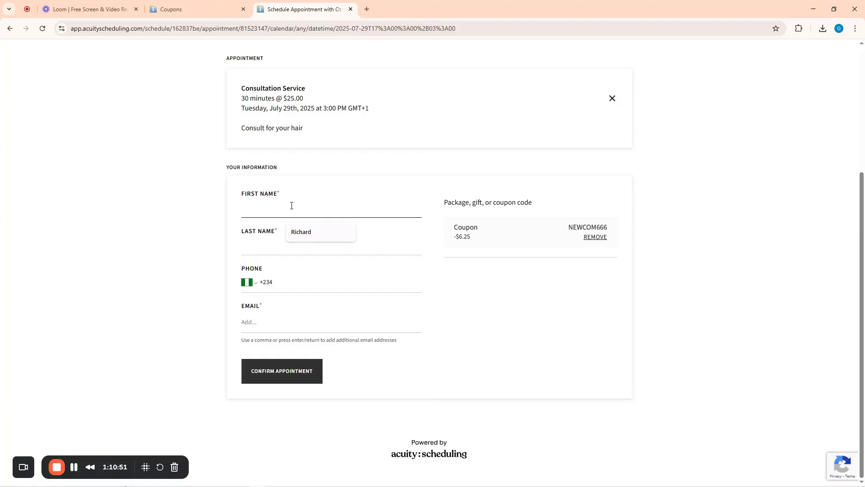
{"action": "left_click", "coordinate": [303, 222]}
{"action": "left_click", "coordinate": [302, 213]}
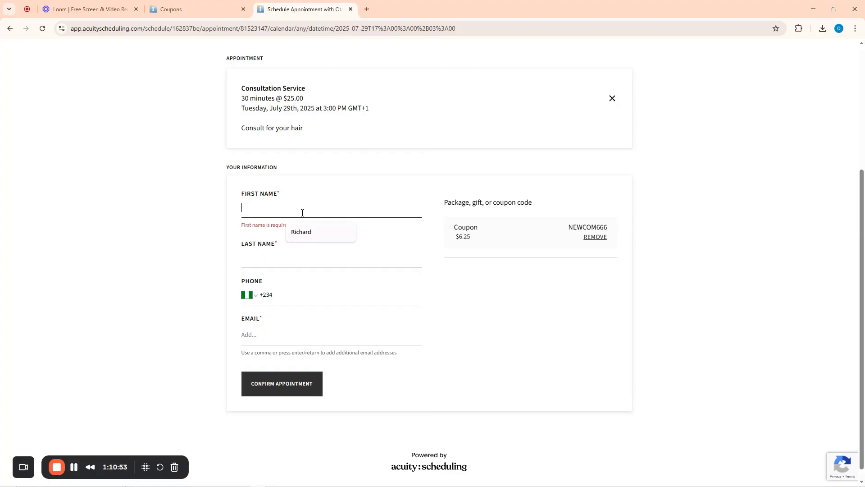
{"action": "type", "text": "jOH"}
{"action": "key", "text": "BackSpace"}
{"action": "key", "text": "BackSpace"}
{"action": "key", "text": "BackSpace"}
{"action": "key", "text": "BackSpace"}
{"action": "key", "text": "Tab"}
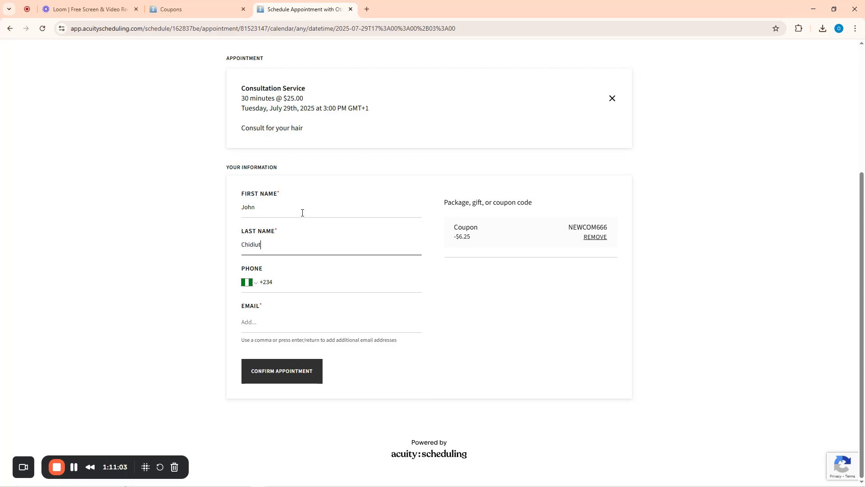
{"action": "left_click", "coordinate": [288, 282]}
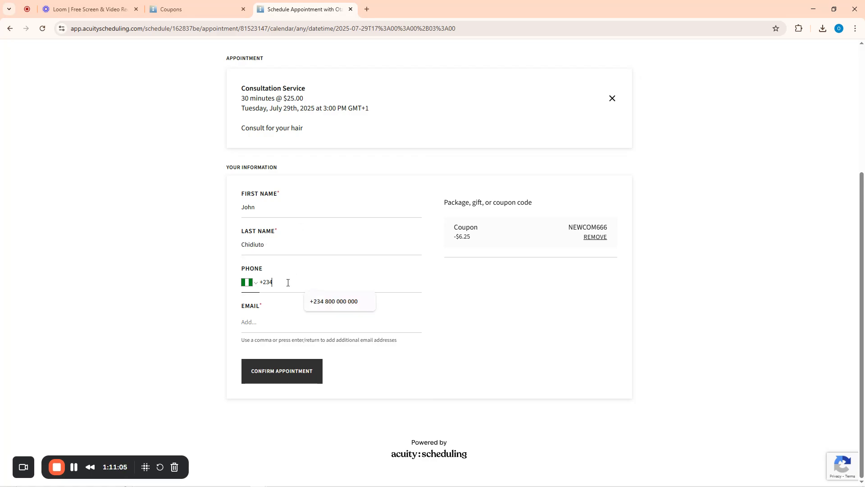
{"action": "left_click", "coordinate": [311, 300]}
Enter the client's email address from the autofill suggestion and confirm the appointment
{"action": "left_click", "coordinate": [267, 324]}
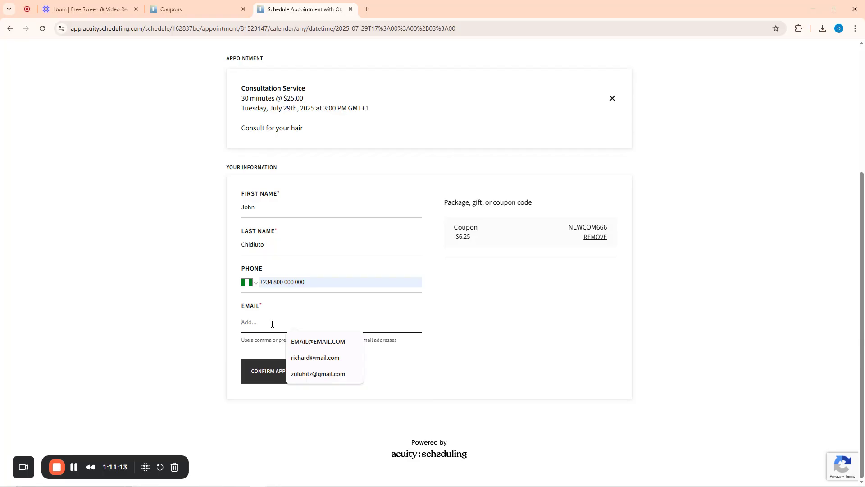
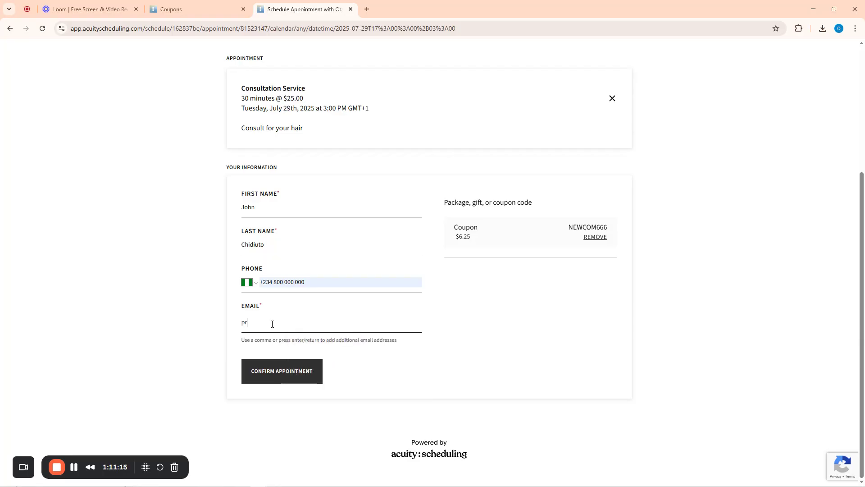
{"action": "triple_click", "coordinate": [272, 322]}
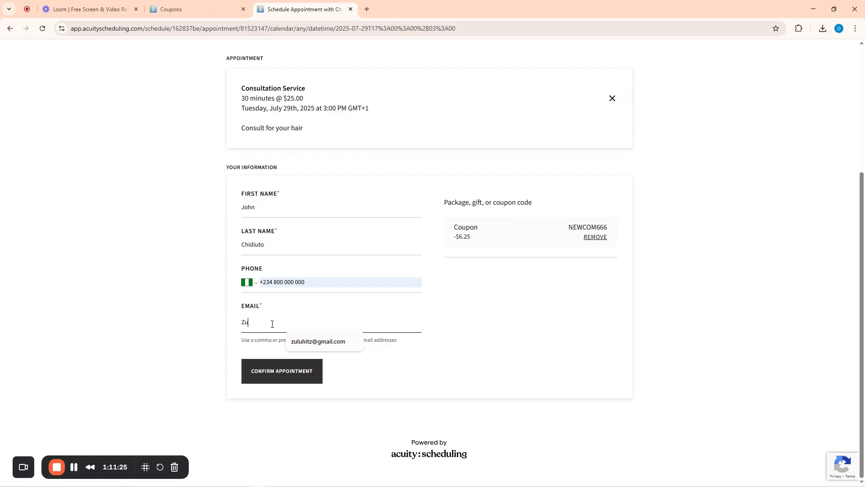
{"action": "left_click", "coordinate": [318, 341]}
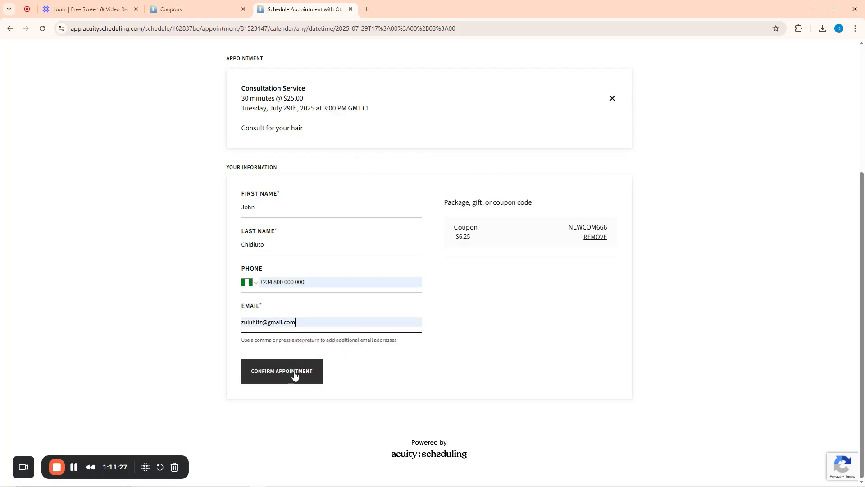
{"action": "left_click", "coordinate": [284, 378]}
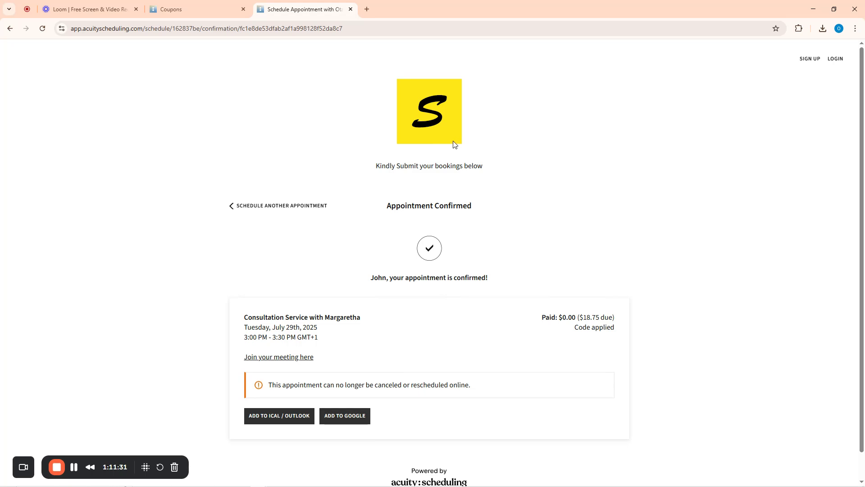
Open Gmail in a new tab and switch to the client's mail account
{"action": "left_click", "coordinate": [371, 11]}
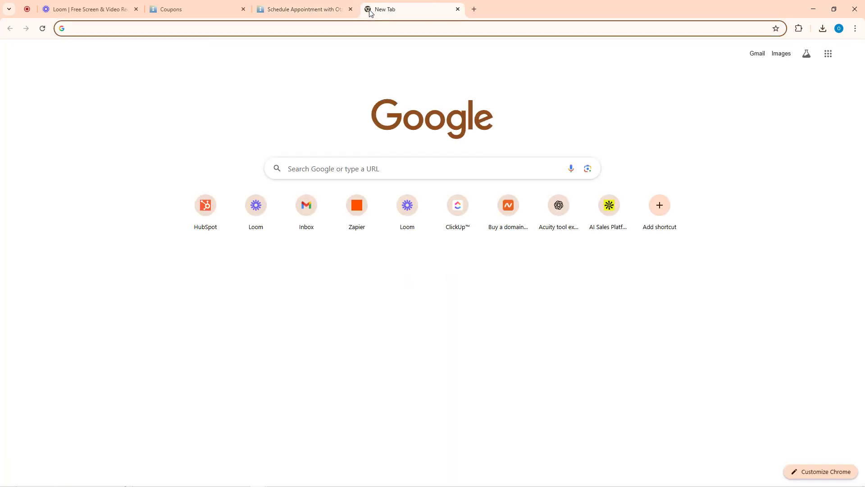
{"action": "type", "text": "gm"}
{"action": "key", "text": "Return"}
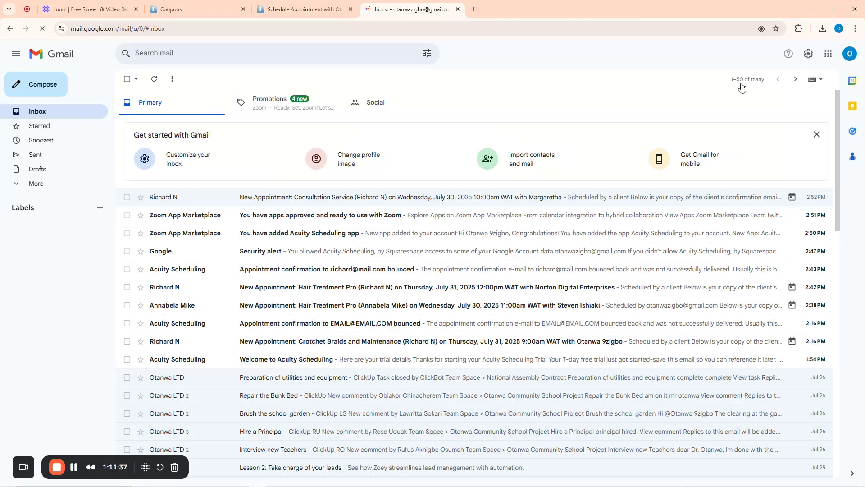
{"action": "left_click", "coordinate": [850, 54]}
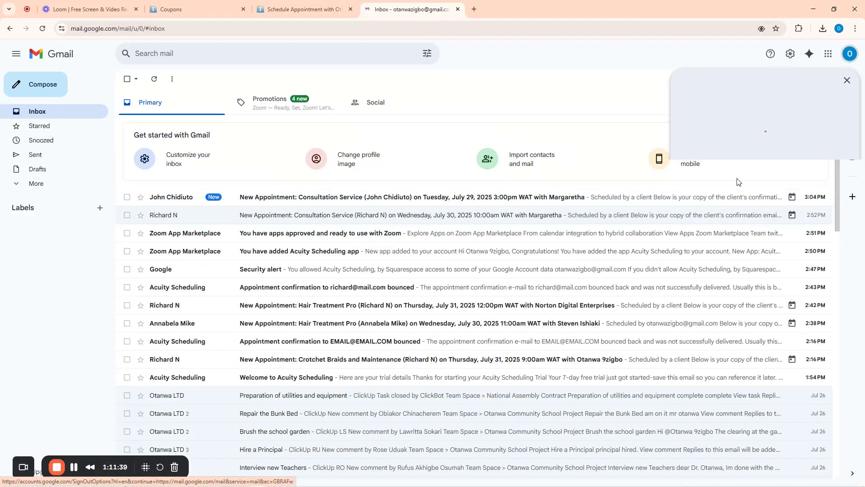
{"action": "left_click", "coordinate": [725, 219]}
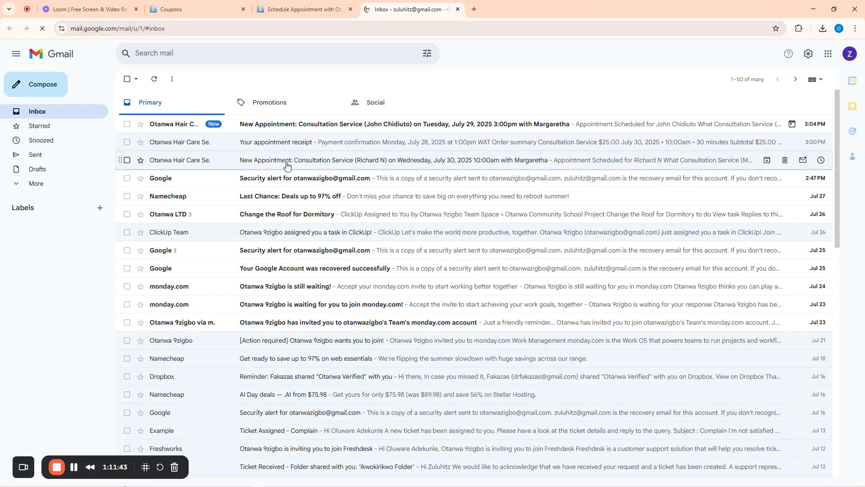
Open the New Appointment email for July 29 and try its meeting link
{"action": "left_click", "coordinate": [291, 128]}
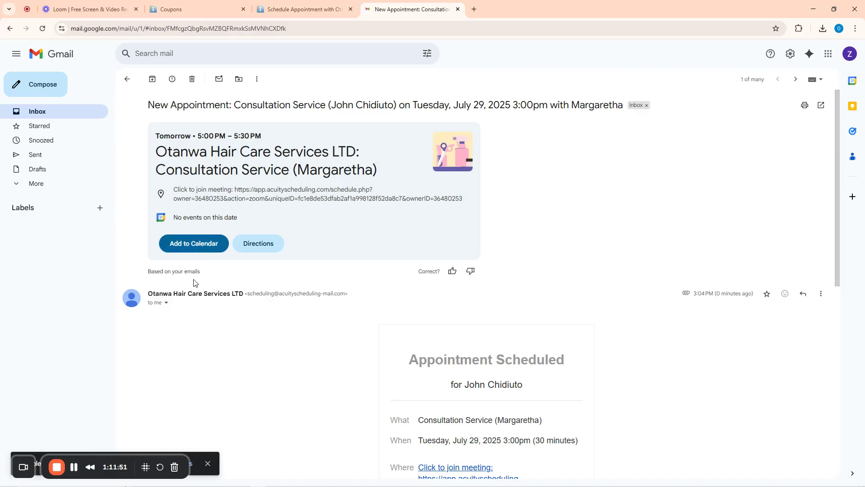
{"action": "scroll", "coordinate": [540, 352], "scroll_direction": "down", "scroll_amount": 3}
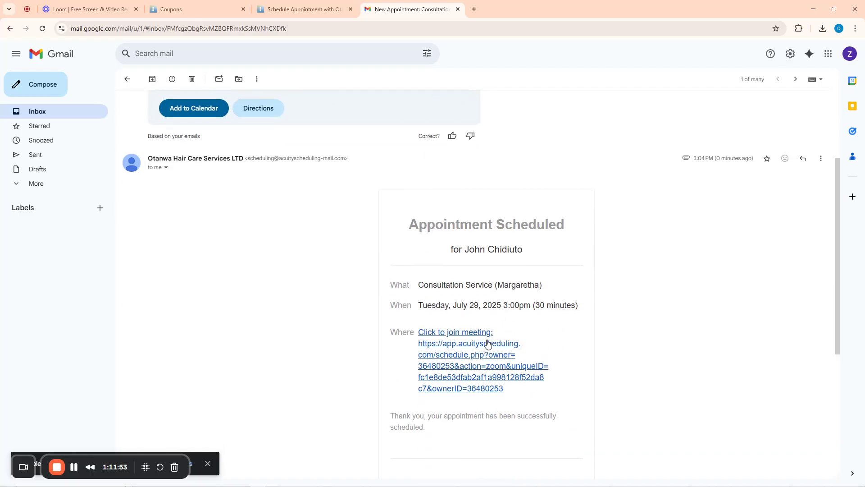
{"action": "left_click", "coordinate": [479, 355]}
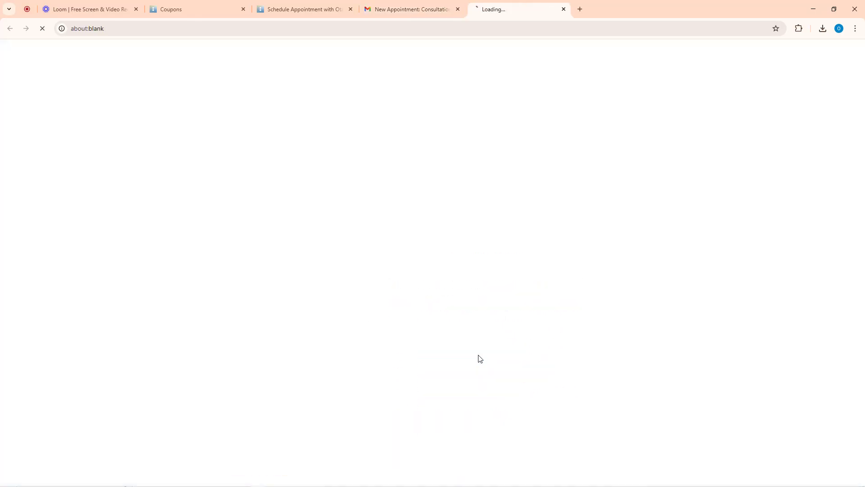
{"action": "left_click", "coordinate": [426, 6]}
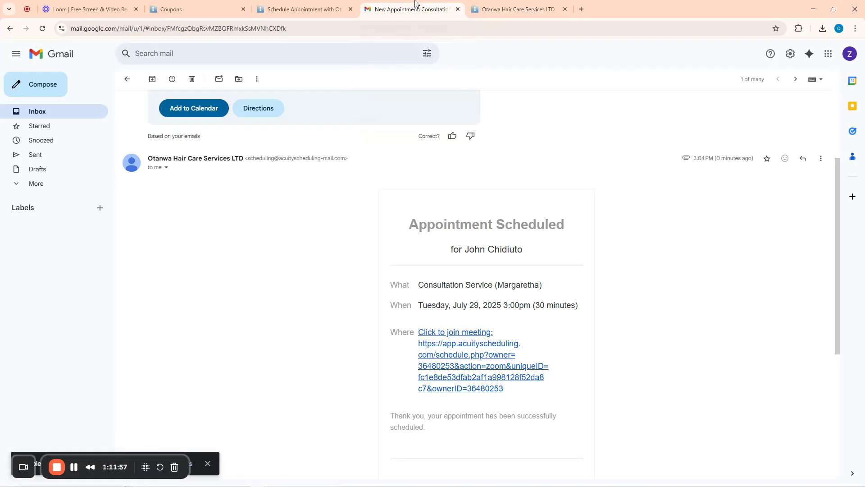
{"action": "left_click", "coordinate": [565, 9]}
{"action": "scroll", "coordinate": [268, 143], "scroll_direction": "up", "scroll_amount": 3}
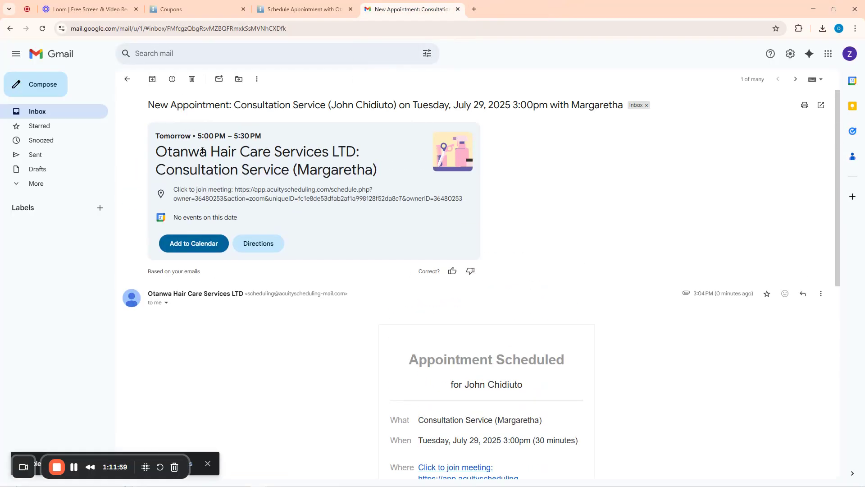
Check the $18.75 amount due on the booking confirmation page
{"action": "left_click", "coordinate": [282, 5]}
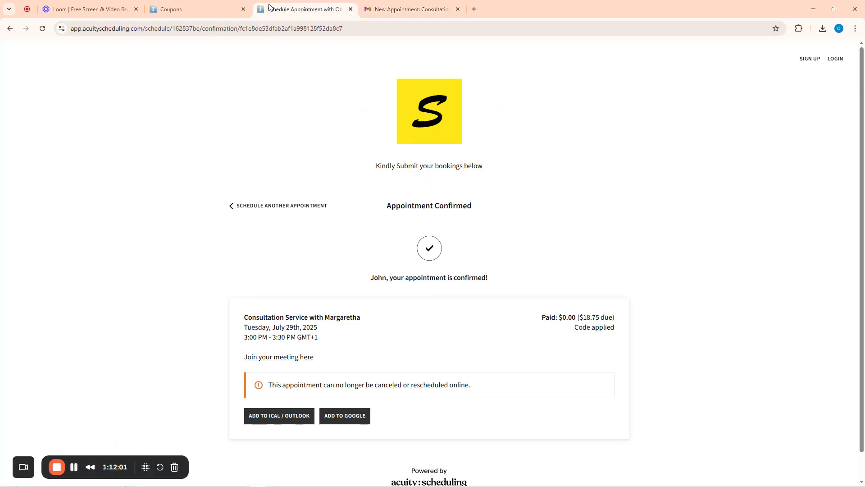
{"action": "scroll", "coordinate": [327, 326], "scroll_direction": "down", "scroll_amount": 1}
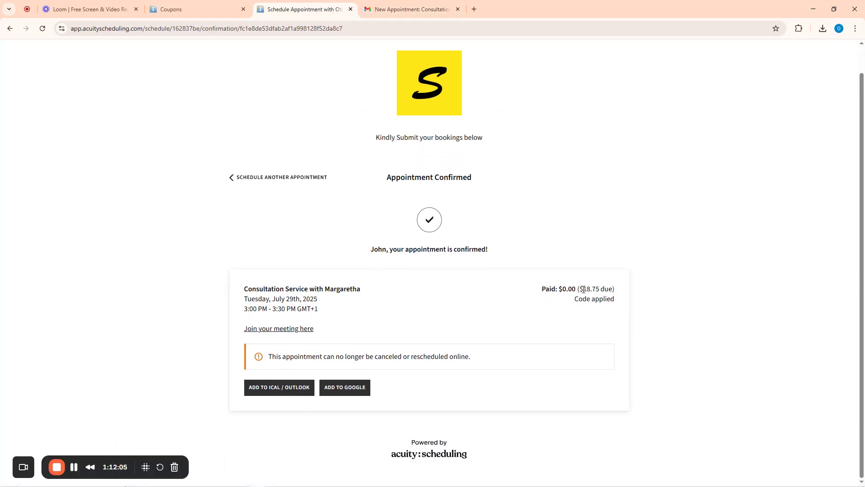
{"action": "left_click_drag", "start_coordinate": [582, 290], "coordinate": [613, 290]}
Open the July 29, 3:00pm appointment from the admin calendar to view its $18.75 balance
{"action": "left_click", "coordinate": [210, 9]}
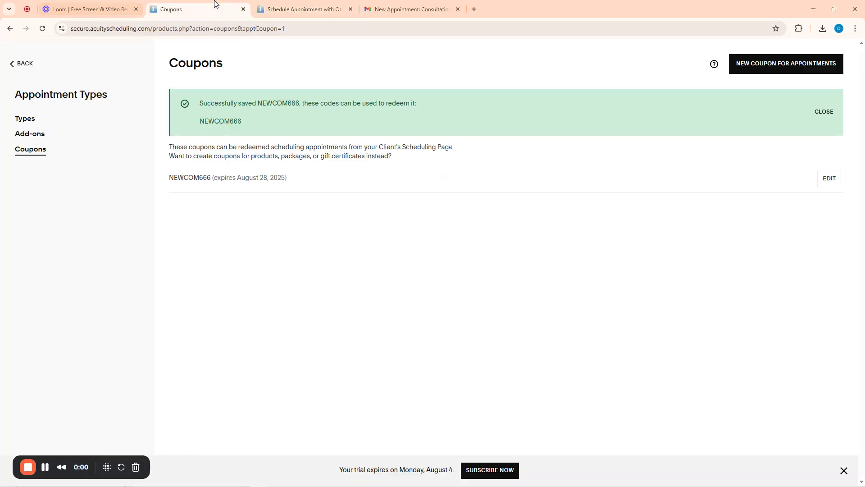
{"action": "left_click", "coordinate": [15, 67]}
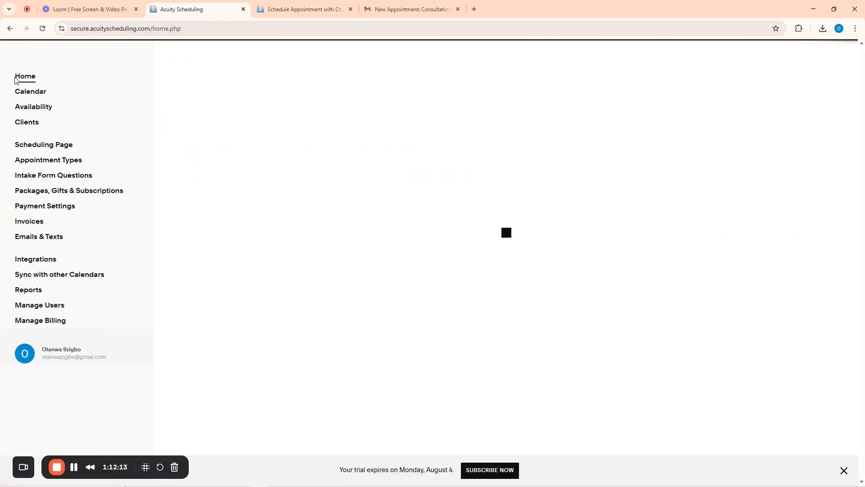
{"action": "left_click", "coordinate": [26, 93]}
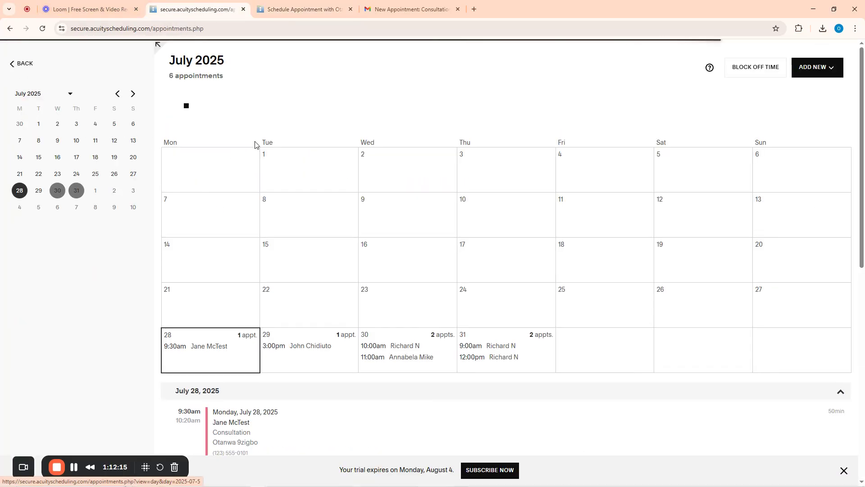
{"action": "scroll", "coordinate": [297, 187], "scroll_direction": "down", "scroll_amount": 10}
{"action": "scroll", "coordinate": [285, 184], "scroll_direction": "up", "scroll_amount": 4}
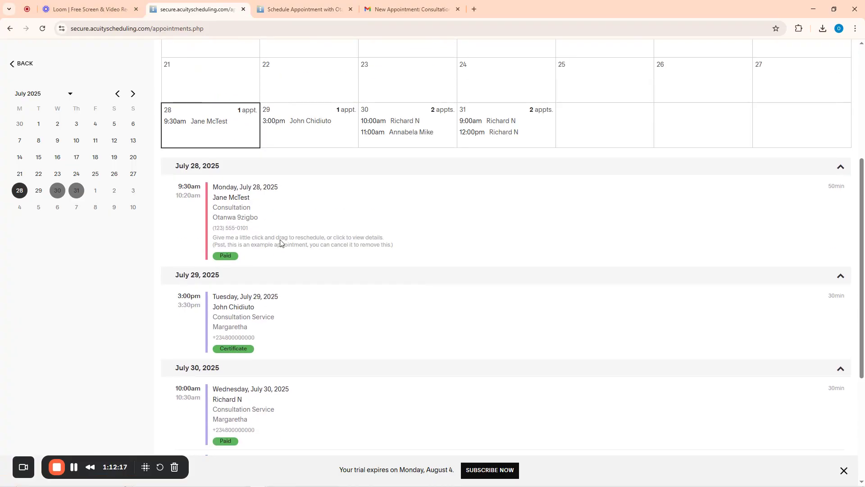
{"action": "left_click", "coordinate": [242, 309]}
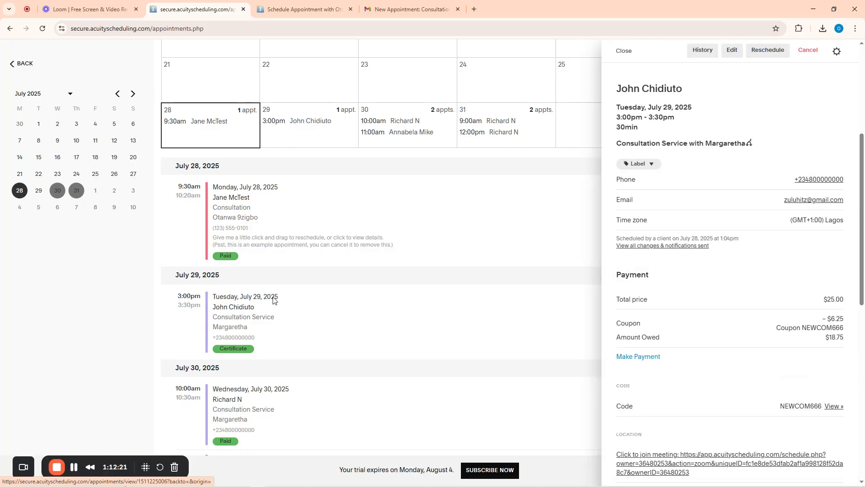
{"action": "scroll", "coordinate": [706, 252], "scroll_direction": "down", "scroll_amount": 3}
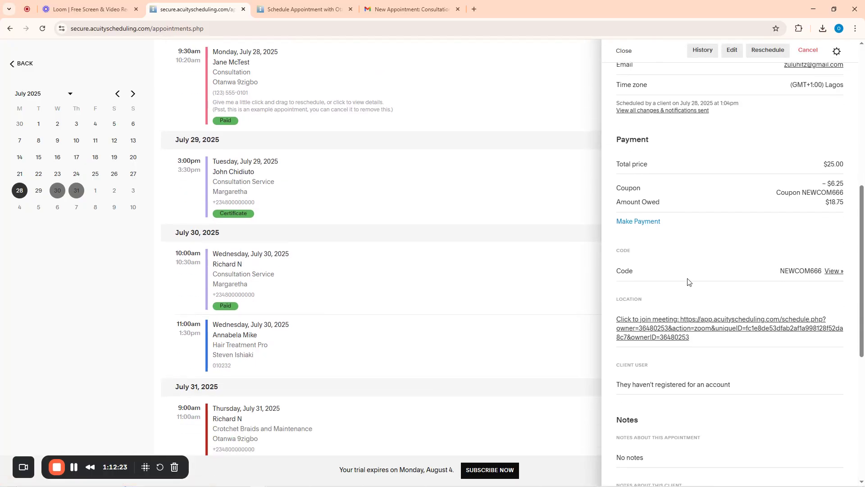
Record the $18.75 payment with a 'Paid with Card' note and an emailed receipt
{"action": "left_click", "coordinate": [634, 221]}
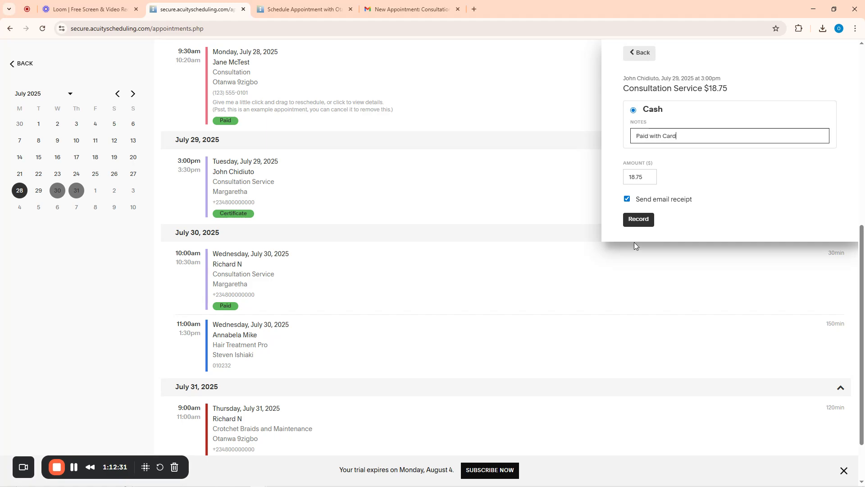
{"action": "left_click", "coordinate": [639, 215]}
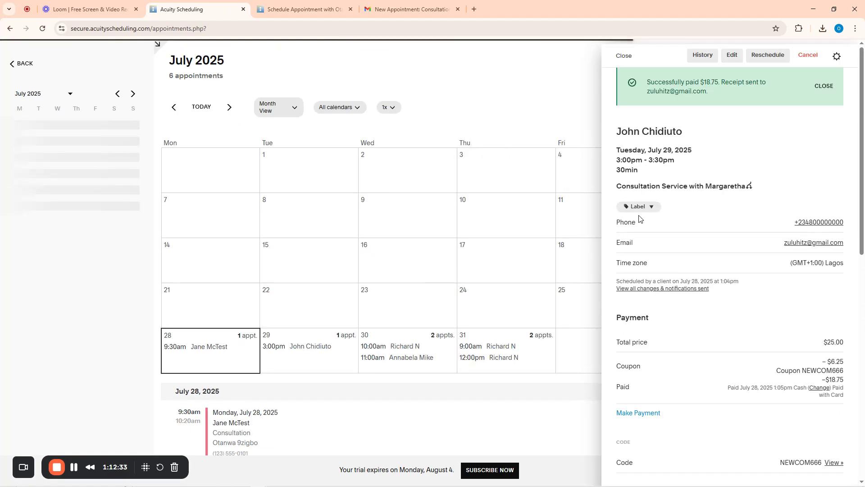
{"action": "left_click", "coordinate": [407, 9]}
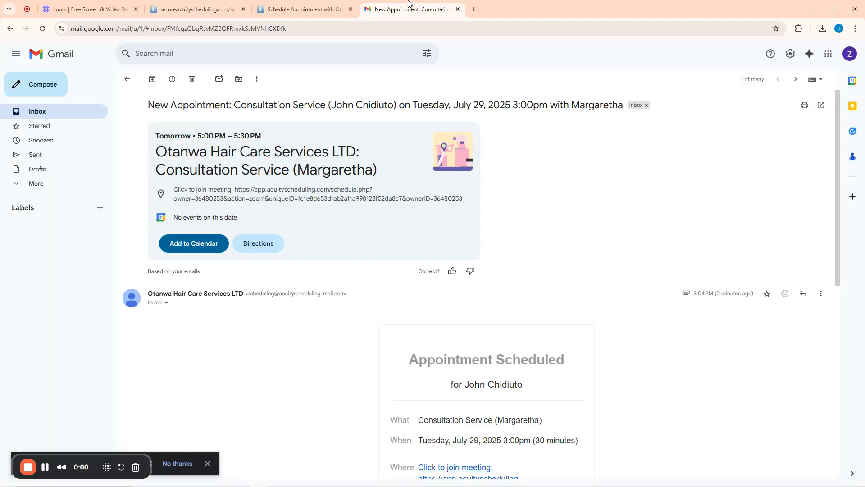
Reload the client's inbox and open the new appointment receipt email
{"action": "left_click", "coordinate": [124, 80]}
{"action": "key", "text": "F5"}
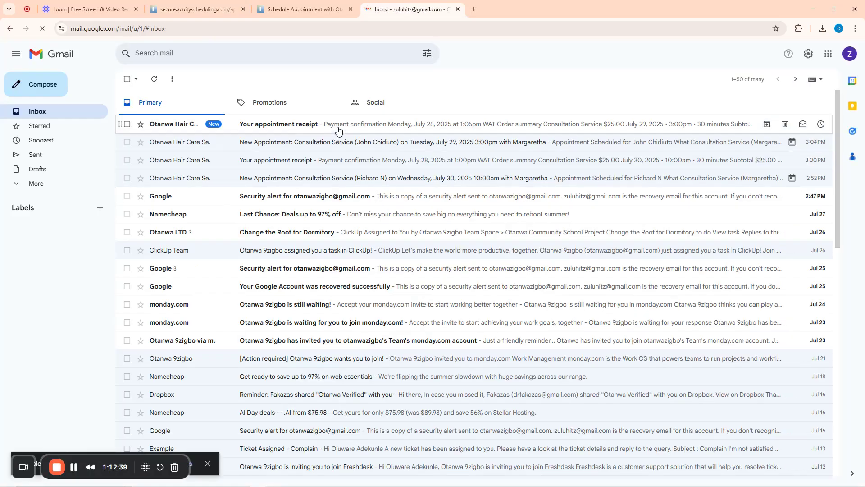
{"action": "left_click", "coordinate": [339, 130]}
{"action": "scroll", "coordinate": [404, 240], "scroll_direction": "down", "scroll_amount": 4}
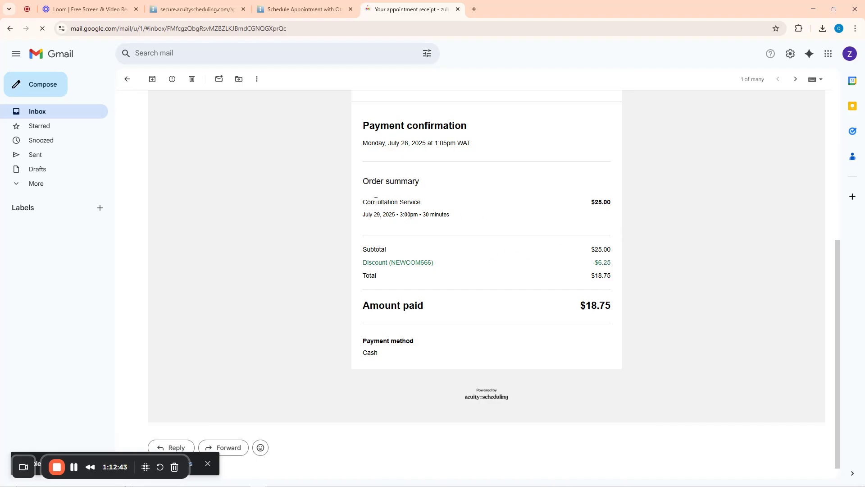
Review the receipt's $25.00 service line, NEWCOM666 discount and $18.75 paid
{"action": "left_click_drag", "start_coordinate": [364, 202], "coordinate": [618, 206]}
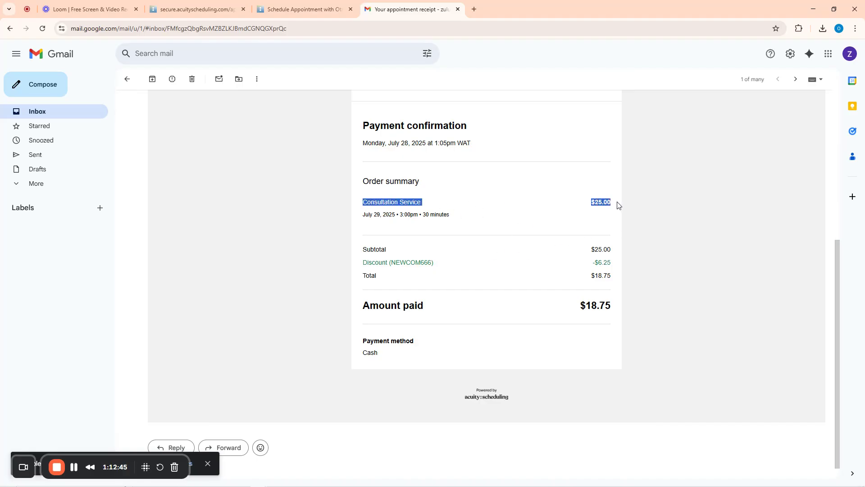
{"action": "left_click", "coordinate": [473, 225]}
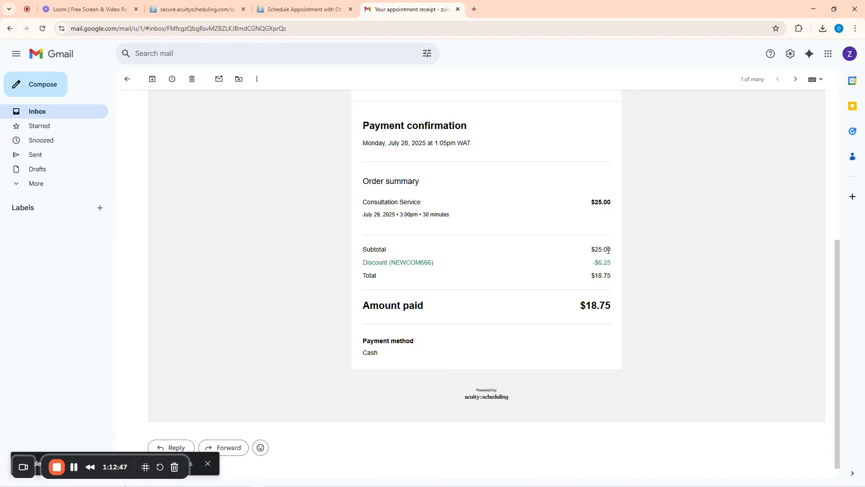
{"action": "left_click_drag", "start_coordinate": [392, 265], "coordinate": [435, 265]}
{"action": "left_click_drag", "start_coordinate": [579, 305], "coordinate": [626, 306]}
{"action": "scroll", "coordinate": [120, 178], "scroll_direction": "up", "scroll_amount": 6}
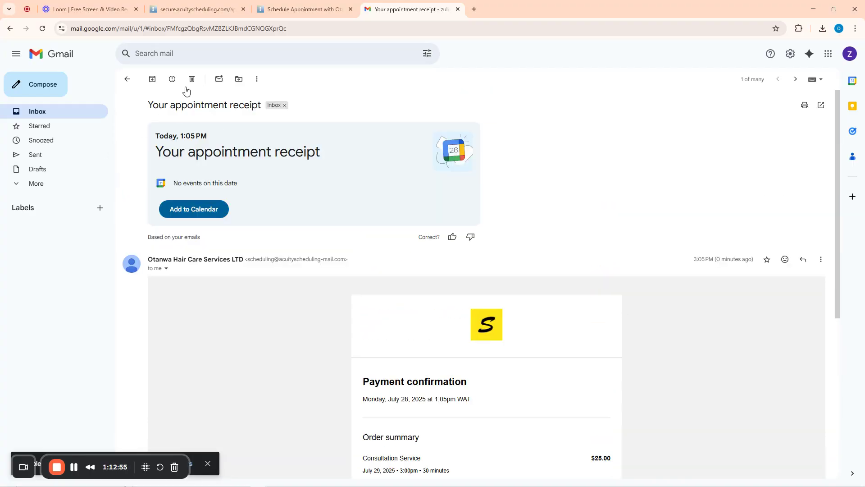
{"action": "left_click", "coordinate": [204, 7]}
{"action": "left_click", "coordinate": [293, 3]}
{"action": "left_click", "coordinate": [198, 6]}
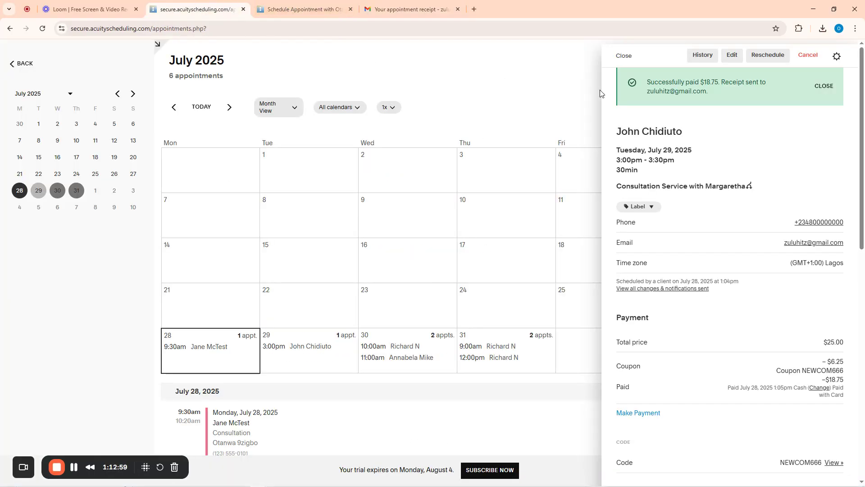
{"action": "left_click", "coordinate": [802, 63]}
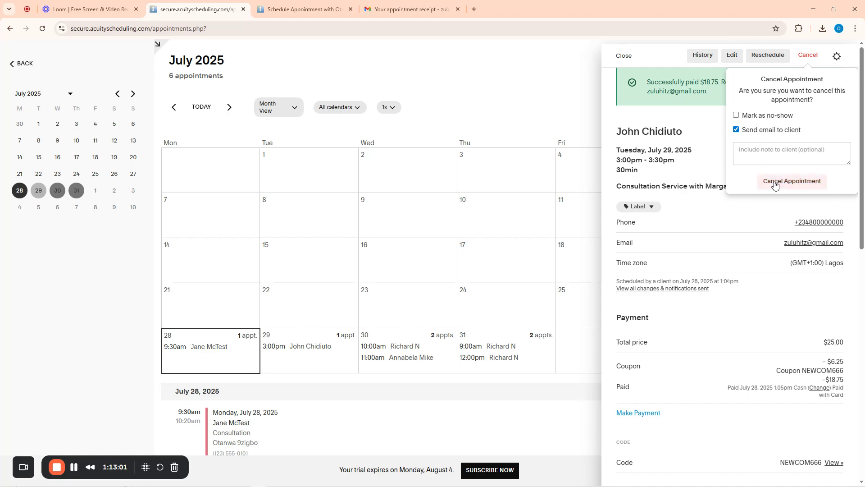
{"action": "left_click", "coordinate": [625, 59]}
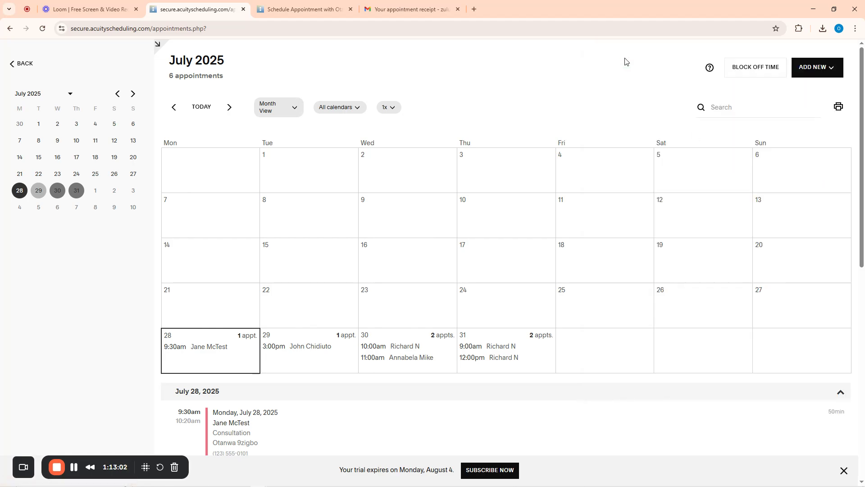
{"action": "left_click", "coordinate": [16, 71]}
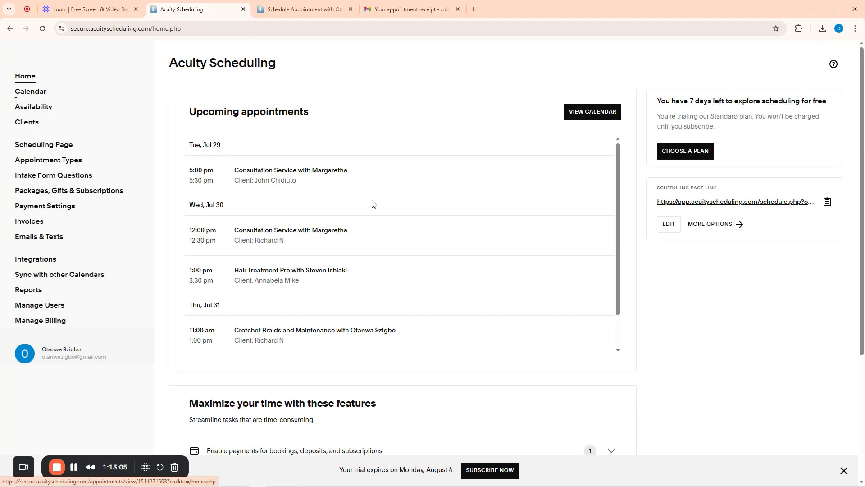
{"action": "scroll", "coordinate": [373, 204], "scroll_direction": "down", "scroll_amount": 1}
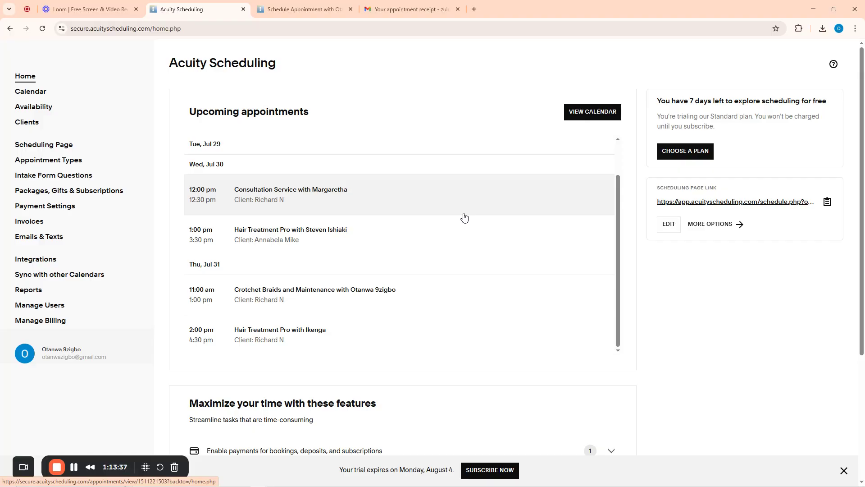
Reschedule the July 30 Hair Treatment Pro appointment to Thursday, August 7, 11:00am
{"action": "left_click", "coordinate": [304, 246]}
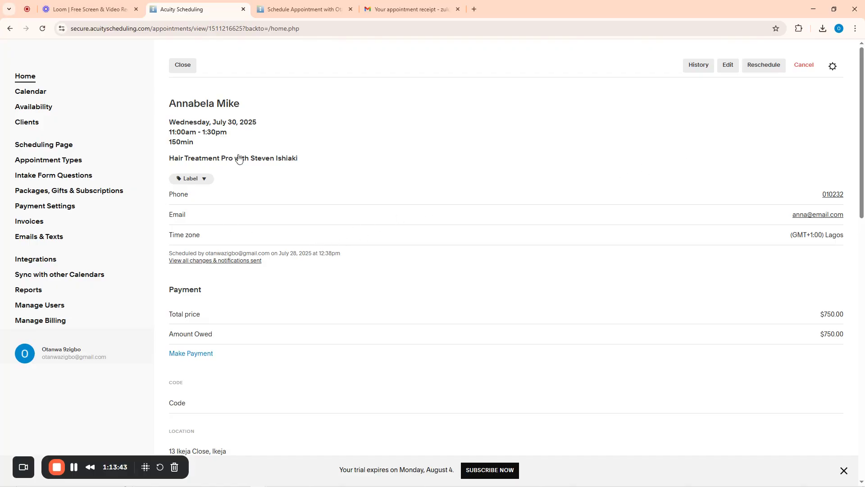
{"action": "scroll", "coordinate": [361, 310], "scroll_direction": "down", "scroll_amount": 13}
{"action": "scroll", "coordinate": [361, 310], "scroll_direction": "up", "scroll_amount": 13}
{"action": "scroll", "coordinate": [757, 107], "scroll_direction": "down", "scroll_amount": 2}
{"action": "scroll", "coordinate": [757, 107], "scroll_direction": "up", "scroll_amount": 2}
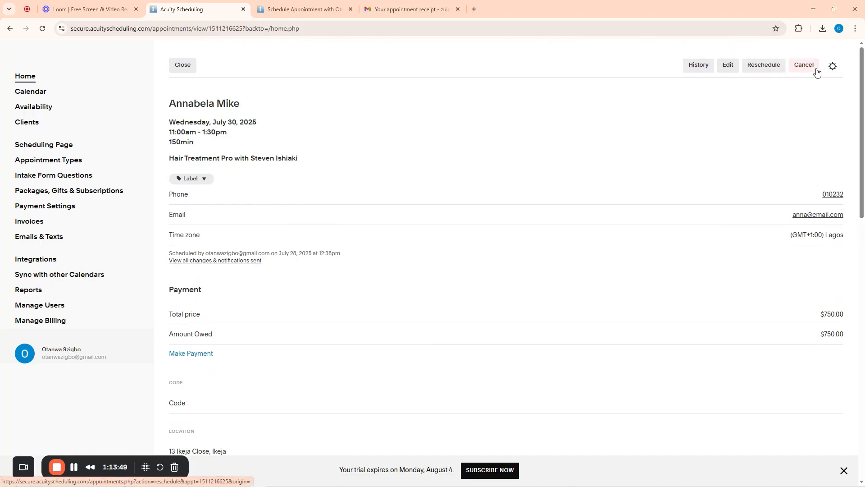
{"action": "left_click", "coordinate": [763, 66]}
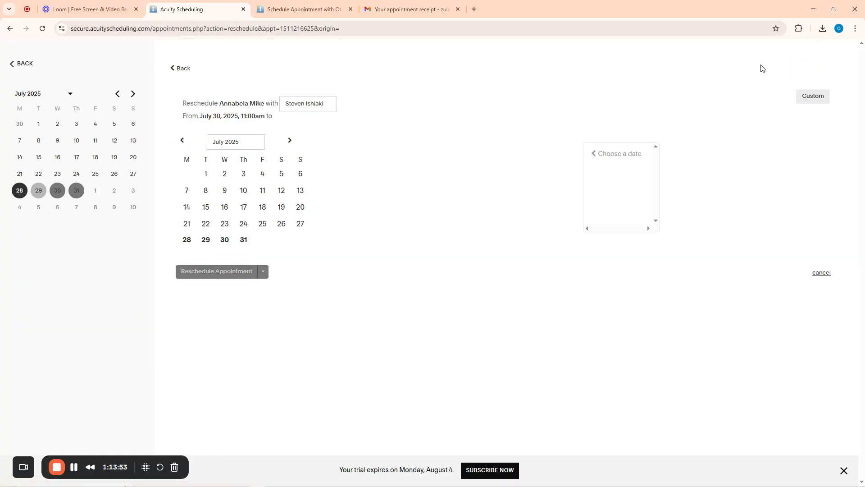
{"action": "left_click", "coordinate": [290, 140]}
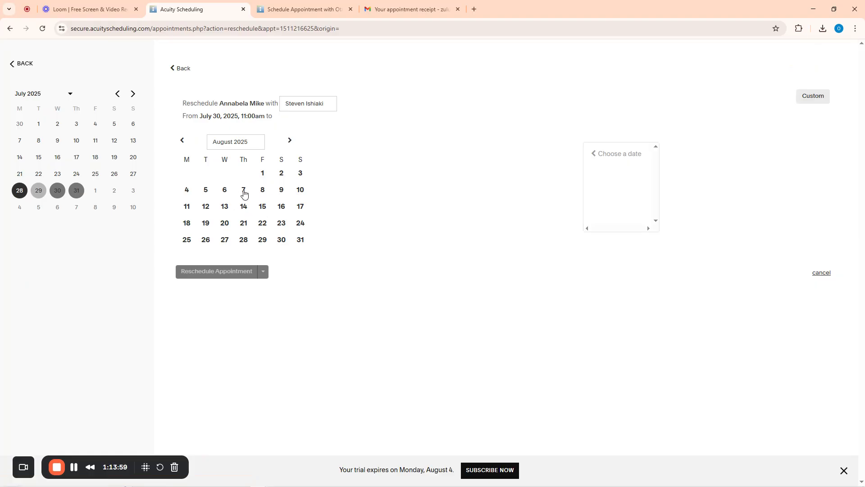
{"action": "left_click", "coordinate": [244, 194]}
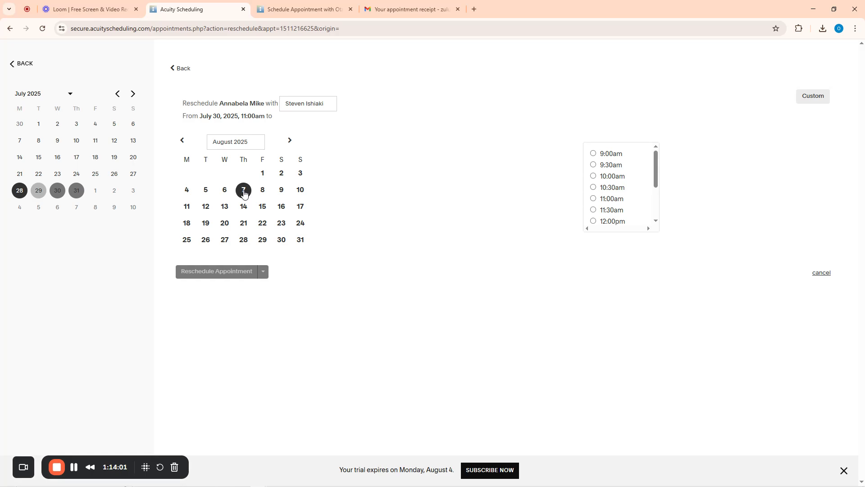
{"action": "left_click", "coordinate": [608, 200]}
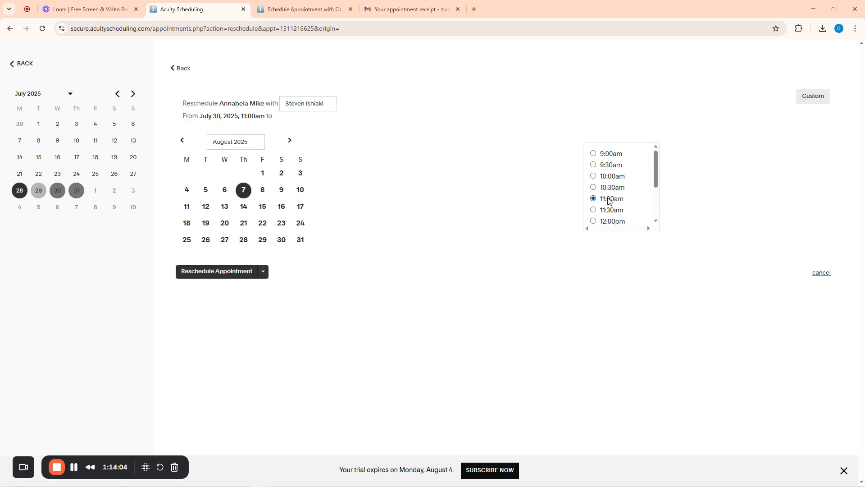
{"action": "left_click", "coordinate": [200, 276]}
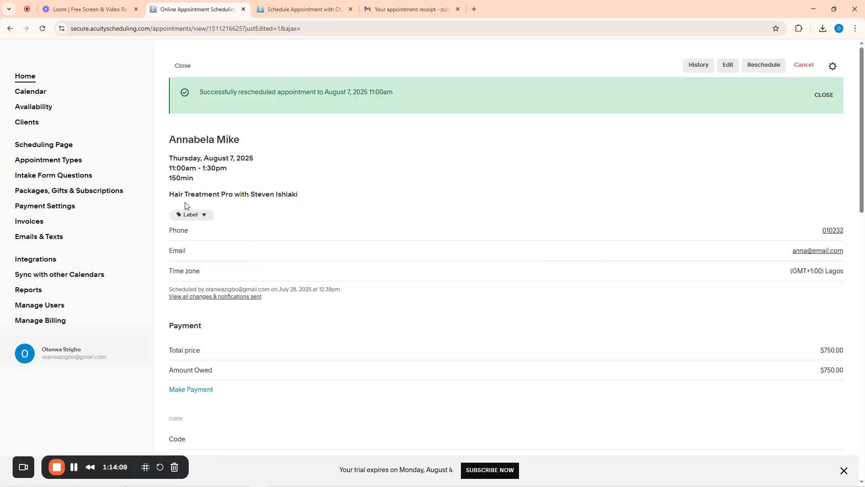
Open the July 28 sample consultation, then back out without cancelling it
{"action": "left_click", "coordinate": [31, 92]}
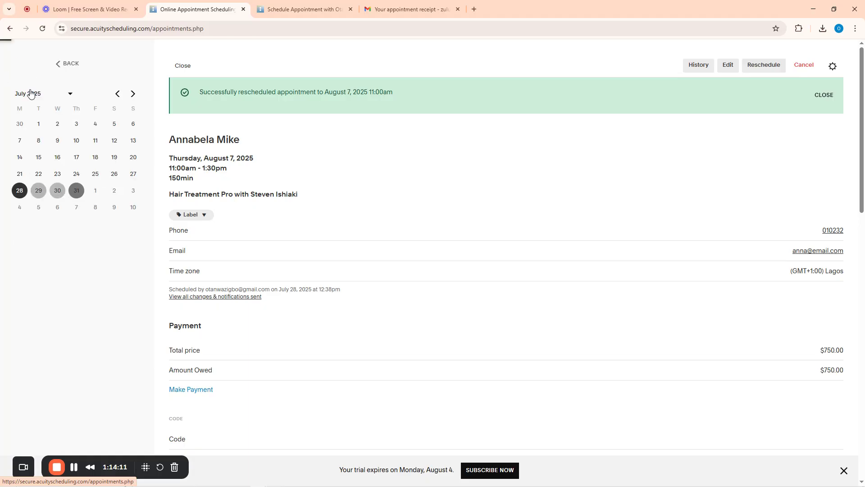
{"action": "scroll", "coordinate": [401, 218], "scroll_direction": "down", "scroll_amount": 7}
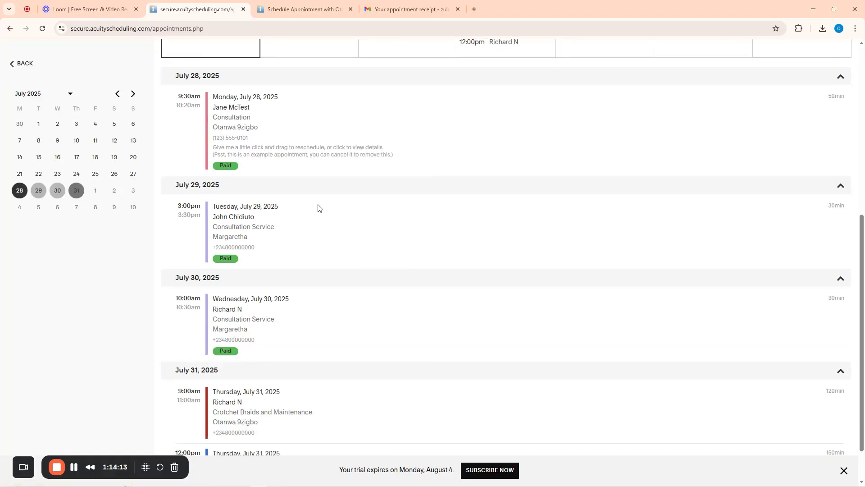
{"action": "left_click", "coordinate": [238, 127]}
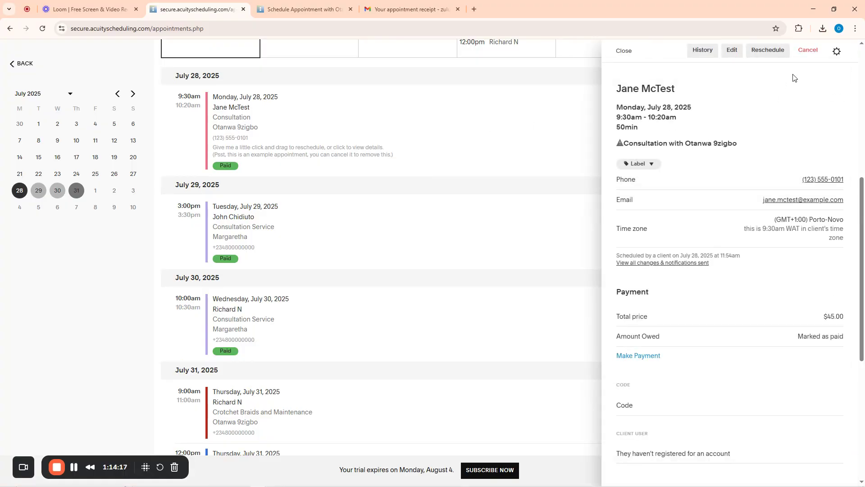
{"action": "left_click", "coordinate": [809, 51]}
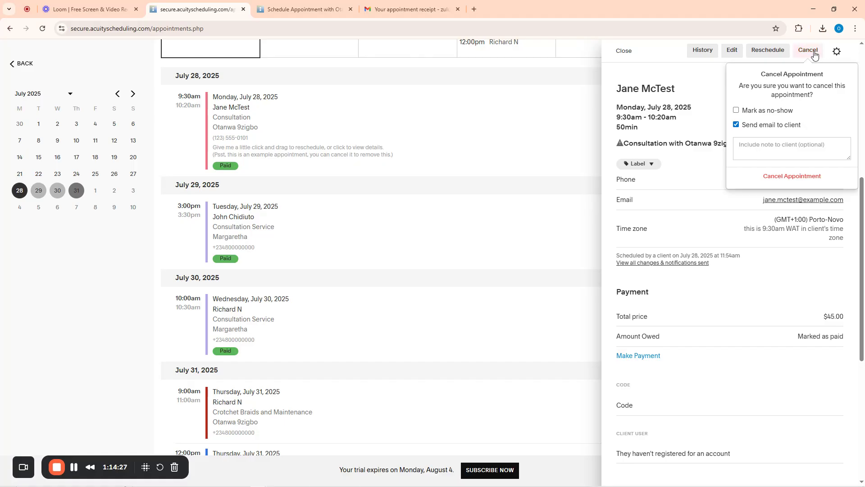
{"action": "left_click", "coordinate": [623, 51]}
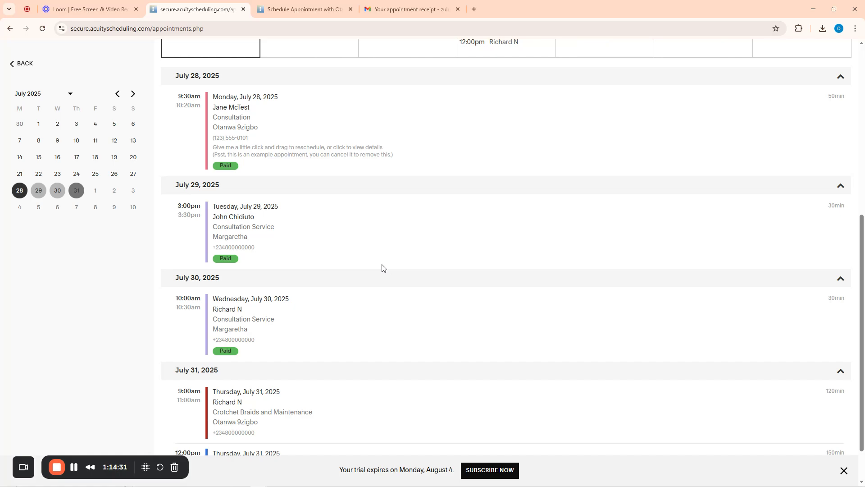
Cancel the July 30 consultation, emailing the client the note 'You cancelled cos your cat swallowed a Shovell'
{"action": "scroll", "coordinate": [263, 264], "scroll_direction": "down", "scroll_amount": 1}
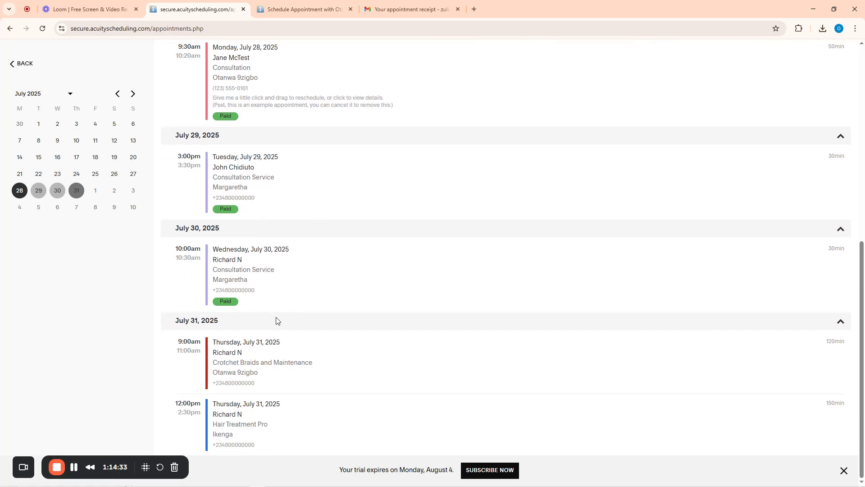
{"action": "left_click", "coordinate": [228, 261]}
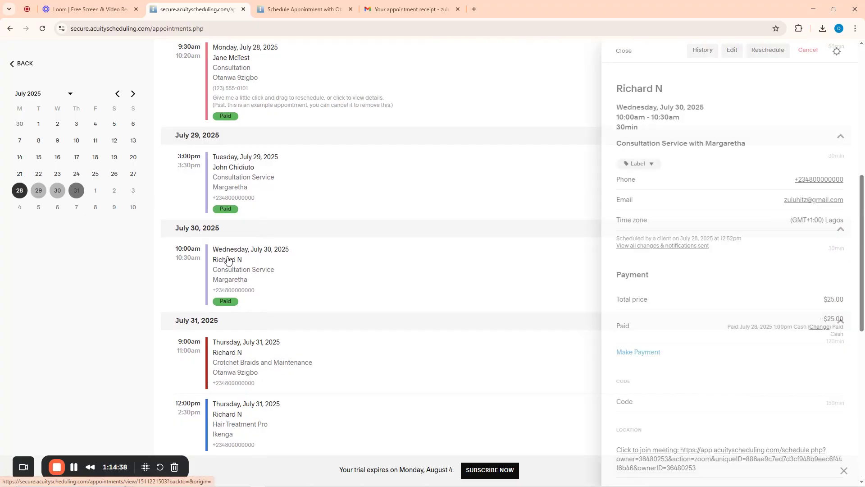
{"action": "left_click", "coordinate": [809, 51]}
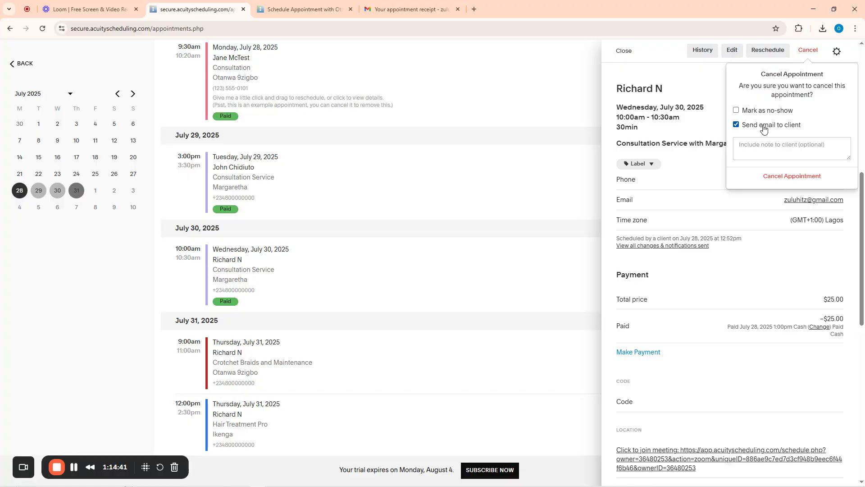
{"action": "left_click", "coordinate": [737, 125]}
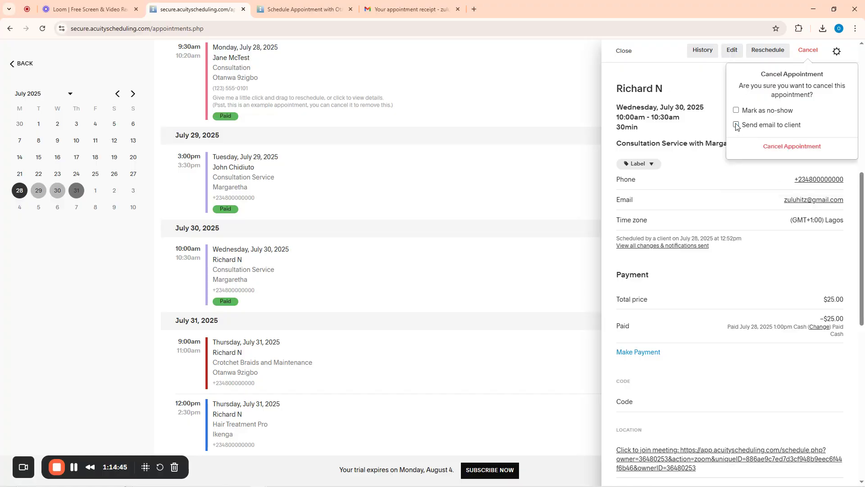
{"action": "left_click", "coordinate": [737, 125]}
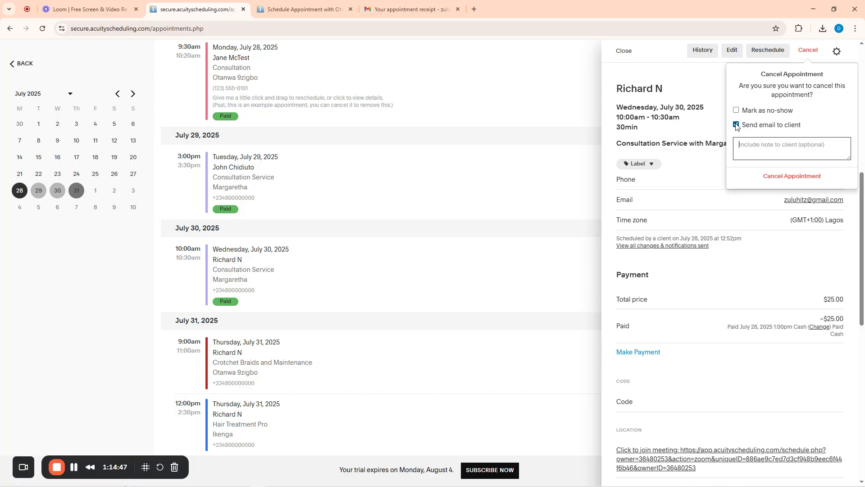
{"action": "left_click", "coordinate": [754, 145]}
{"action": "type", "text": "You cancelled cos your cat swallowed a"}
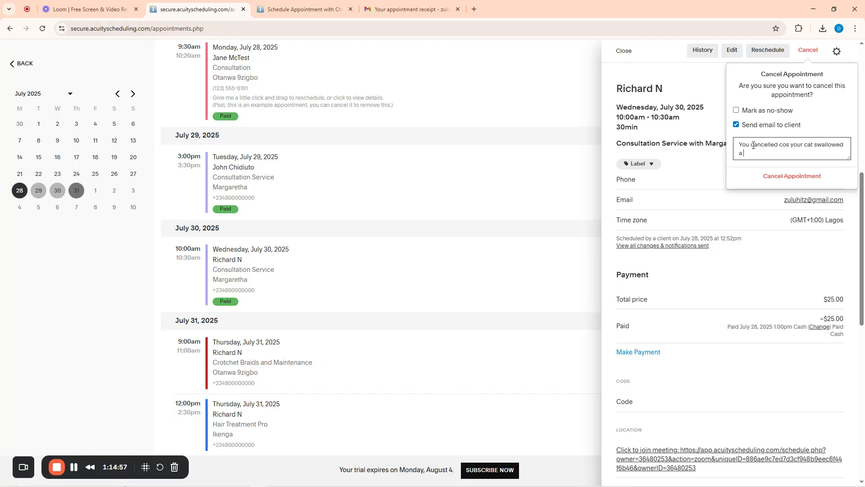
{"action": "type", "text": " Shovell"}
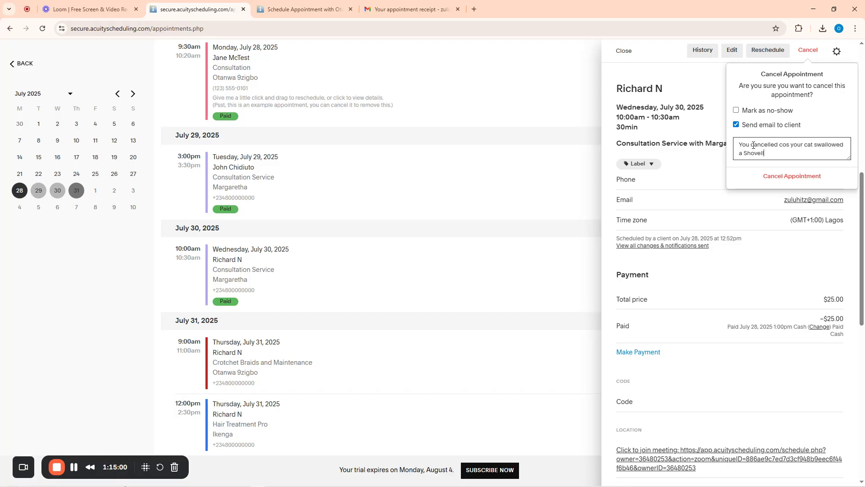
{"action": "left_click", "coordinate": [785, 178]}
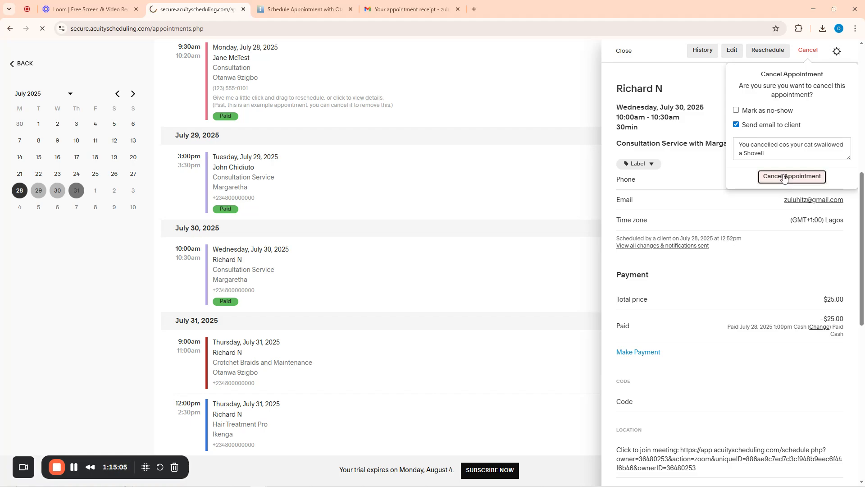
{"action": "left_click", "coordinate": [410, 6]}
Open the Appointment Cancelled email and highlight the client's cancellation note
{"action": "left_click", "coordinate": [127, 79]}
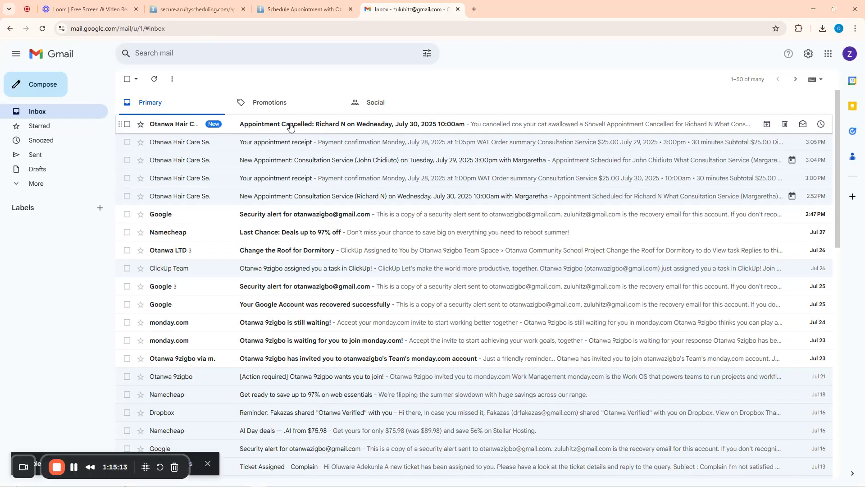
{"action": "left_click", "coordinate": [353, 128]}
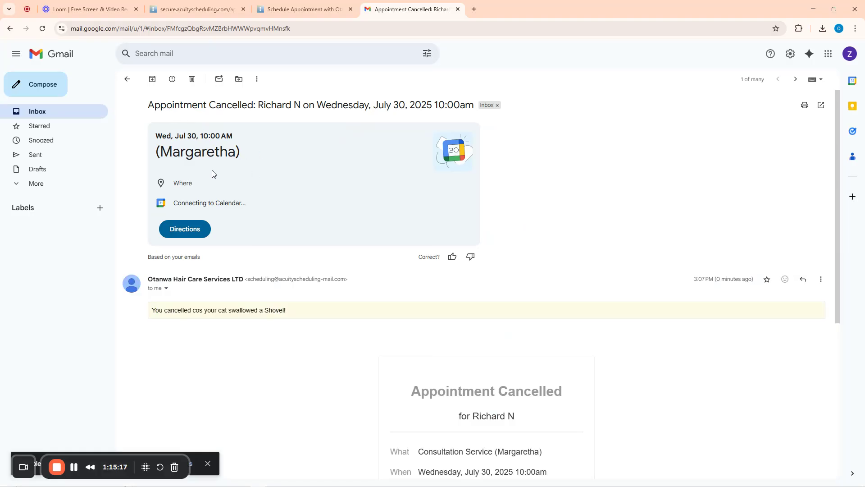
{"action": "scroll", "coordinate": [257, 284], "scroll_direction": "down", "scroll_amount": 6}
{"action": "scroll", "coordinate": [381, 222], "scroll_direction": "up", "scroll_amount": 6}
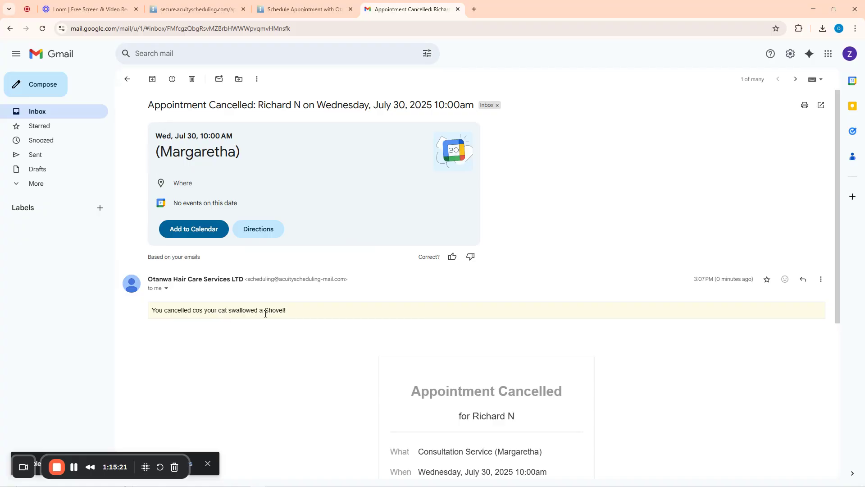
{"action": "left_click_drag", "start_coordinate": [290, 312], "coordinate": [150, 323]}
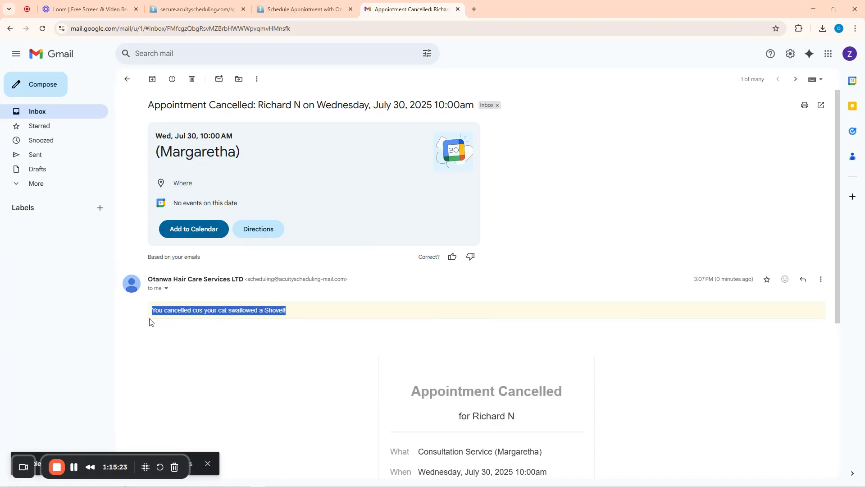
{"action": "scroll", "coordinate": [487, 333], "scroll_direction": "down", "scroll_amount": 5}
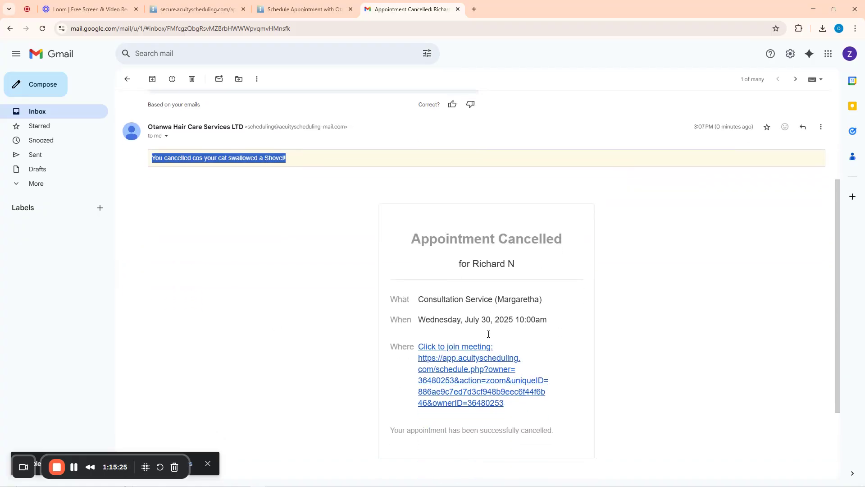
{"action": "scroll", "coordinate": [484, 318], "scroll_direction": "up", "scroll_amount": 5}
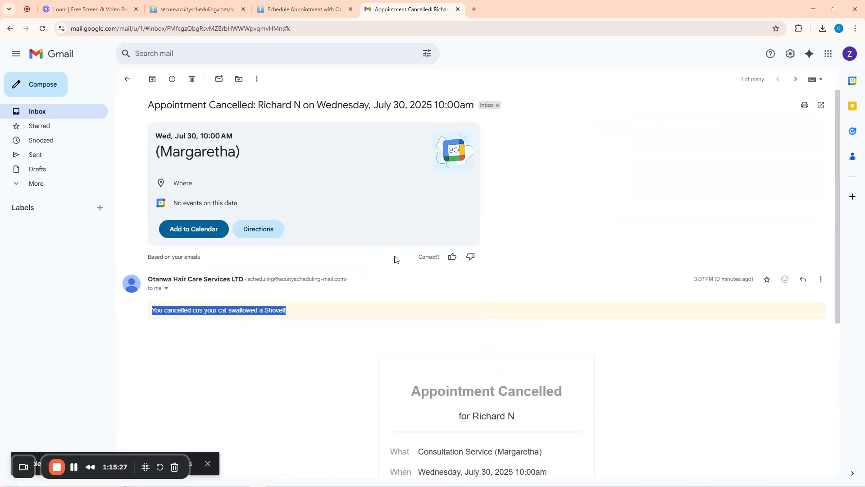
{"action": "left_click", "coordinate": [189, 5]}
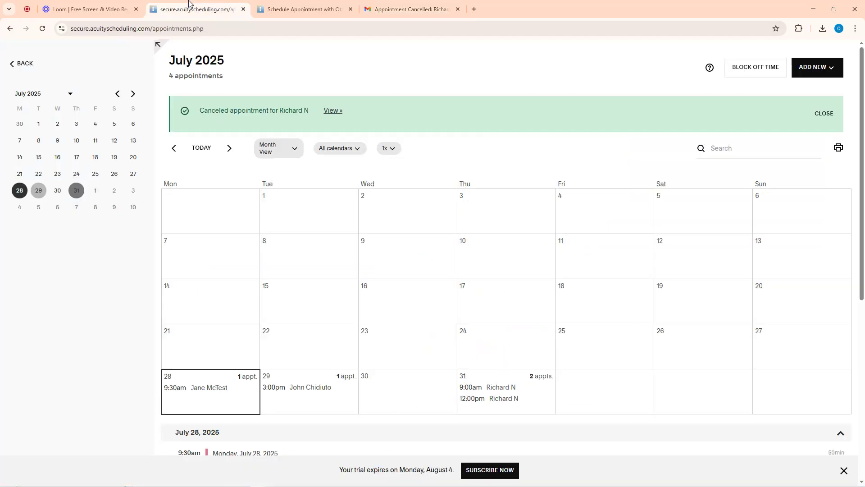
Return to the admin home page and scroll to the upcoming appointments, now without July 30
{"action": "left_click", "coordinate": [23, 64]}
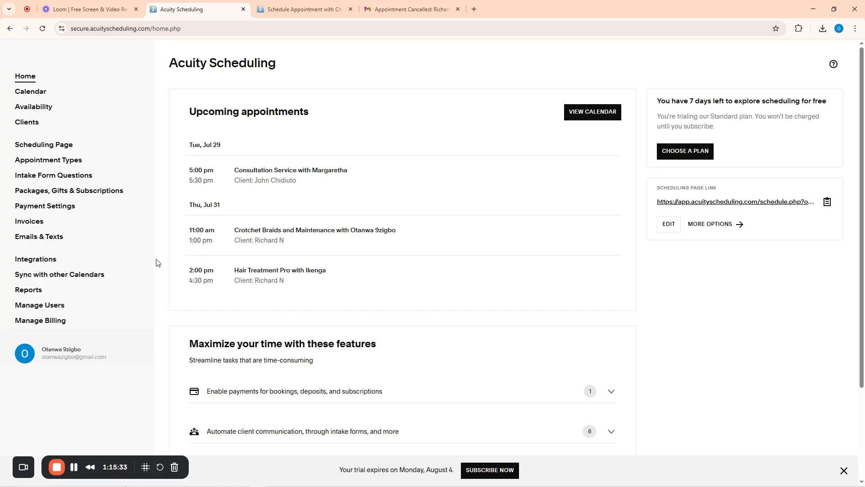
{"action": "scroll", "coordinate": [141, 250], "scroll_direction": "down", "scroll_amount": 3}
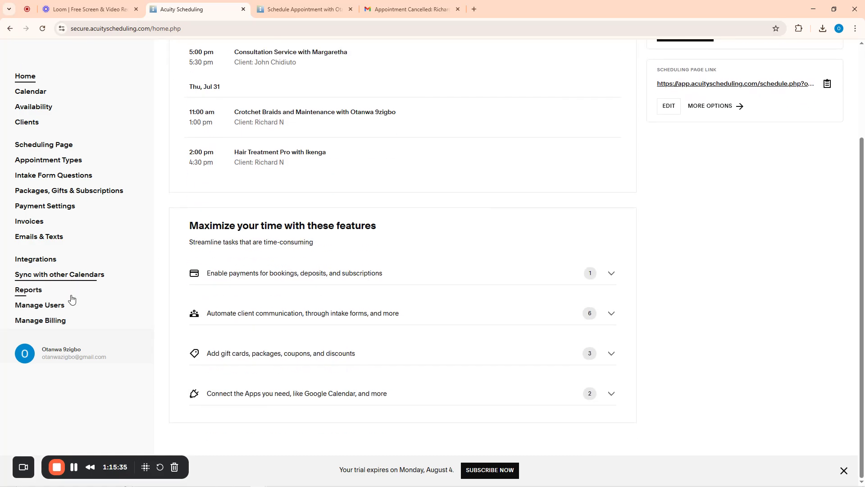
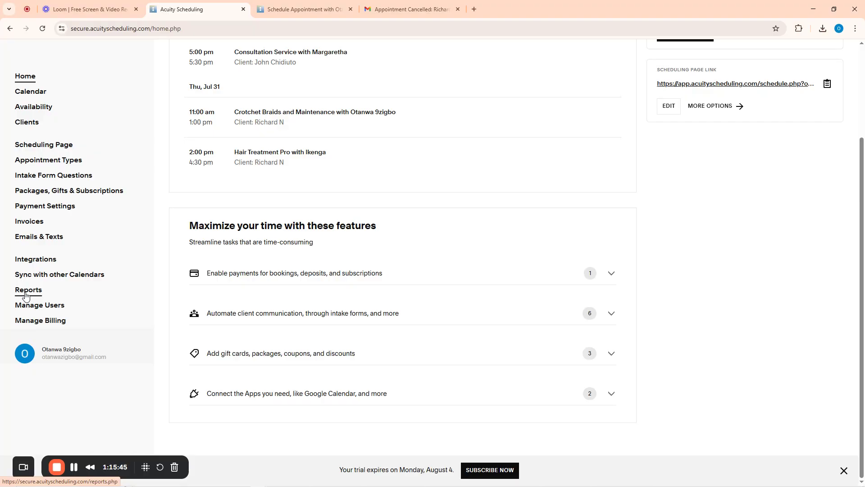
Browse the July 2025 Revenue, Users and Tips reports
{"action": "left_click", "coordinate": [27, 292]}
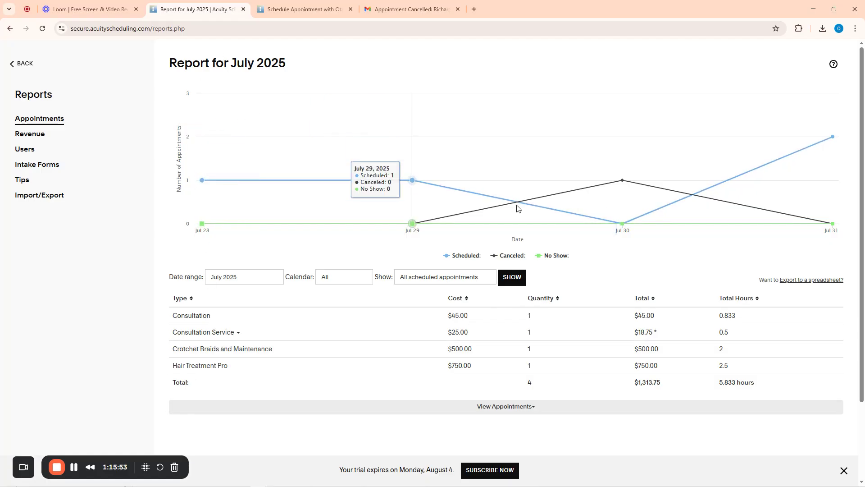
{"action": "left_click", "coordinate": [28, 138]}
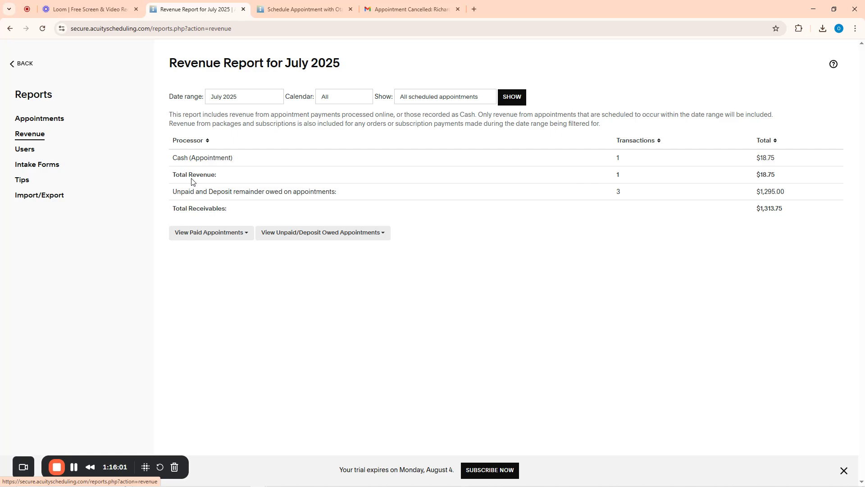
{"action": "mouse_move", "coordinate": [237, 193]}
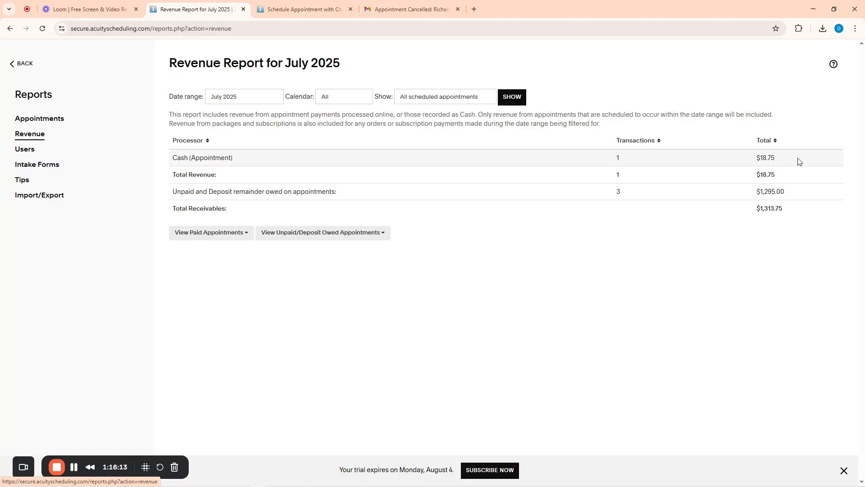
{"action": "left_click", "coordinate": [25, 153]}
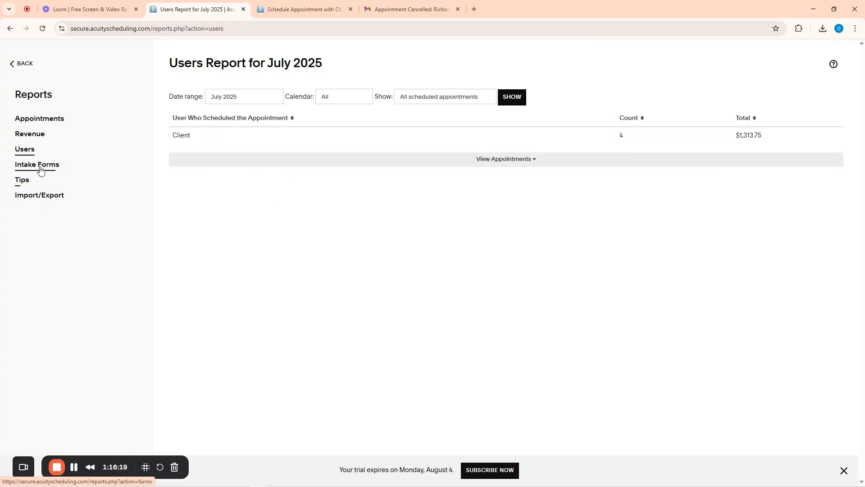
{"action": "left_click", "coordinate": [24, 183]}
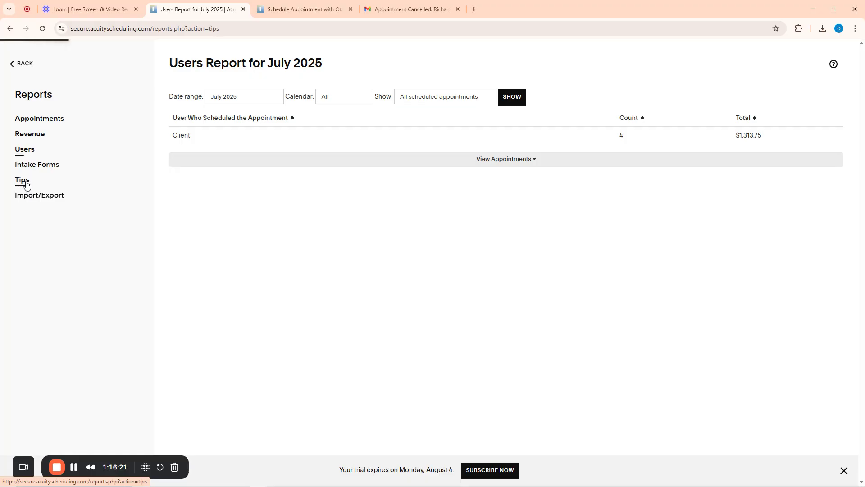
Scroll through the July 2025 appointments report, then return to the Acuity home page
{"action": "left_click", "coordinate": [43, 123]}
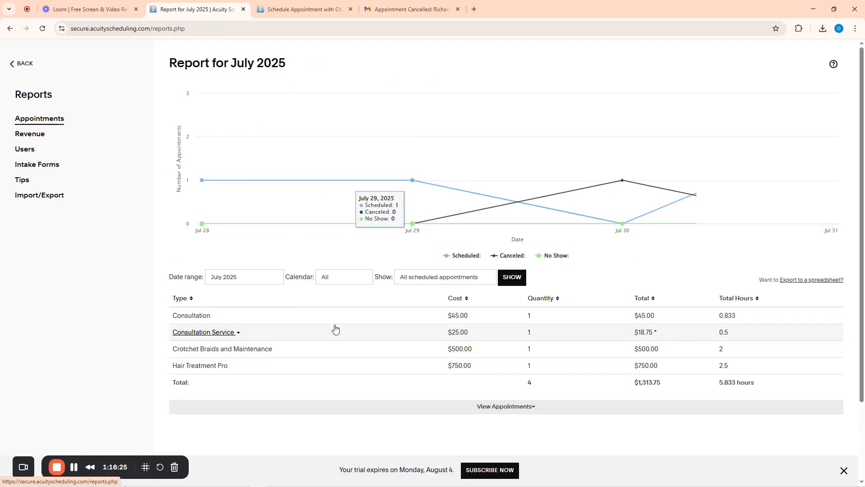
{"action": "scroll", "coordinate": [388, 331], "scroll_direction": "down", "scroll_amount": 3}
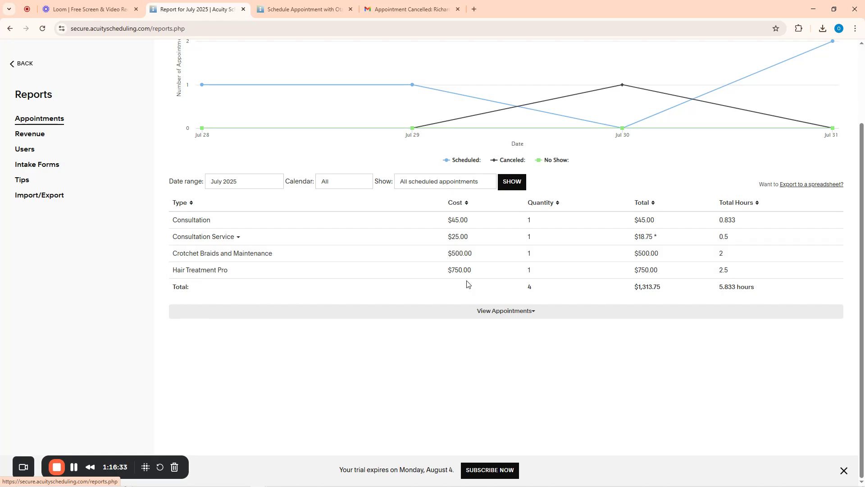
{"action": "scroll", "coordinate": [642, 281], "scroll_direction": "up", "scroll_amount": 2}
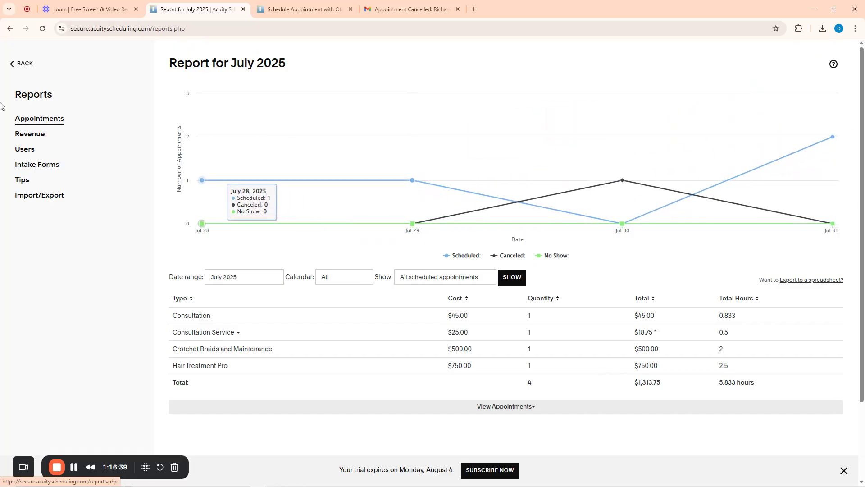
{"action": "left_click", "coordinate": [11, 64]}
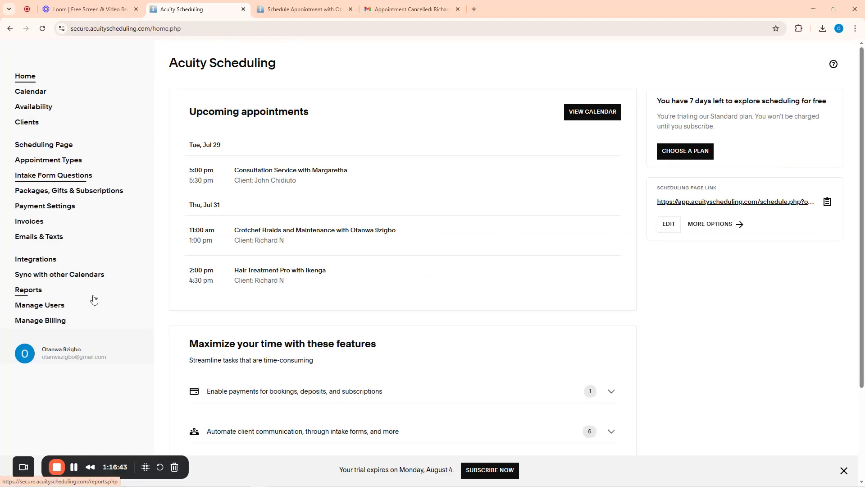
{"action": "left_click", "coordinate": [63, 279]}
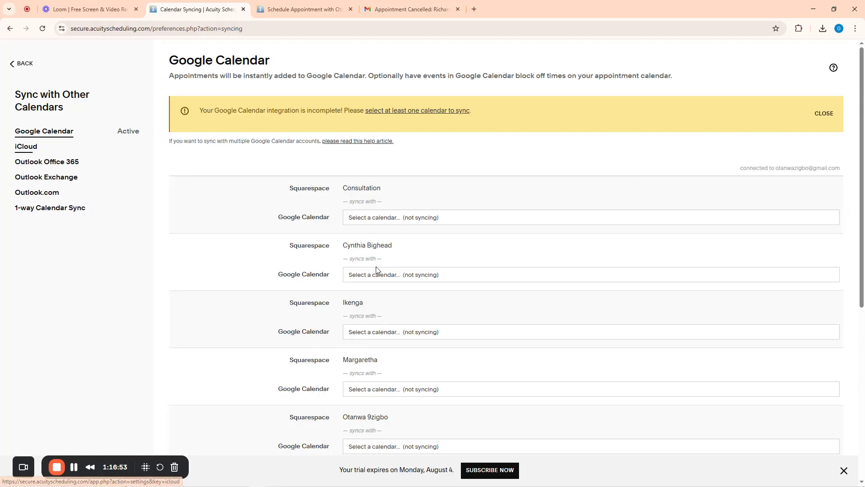
{"action": "left_click", "coordinate": [379, 221]}
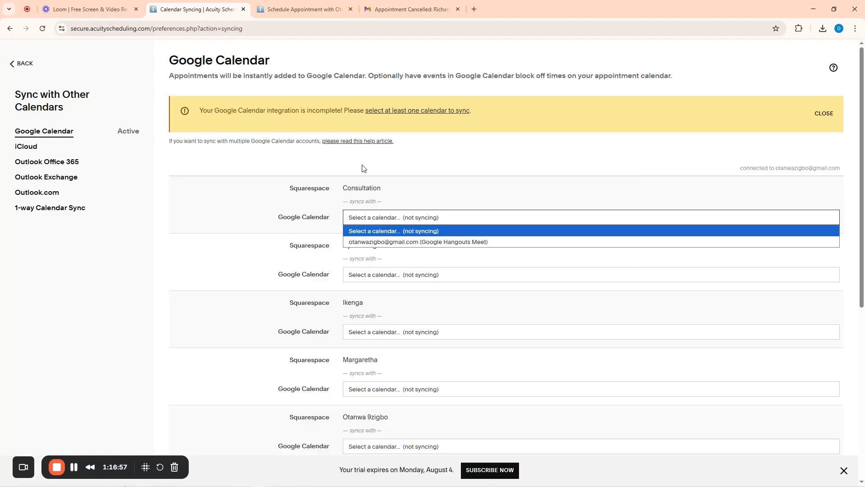
{"action": "left_click", "coordinate": [284, 168]}
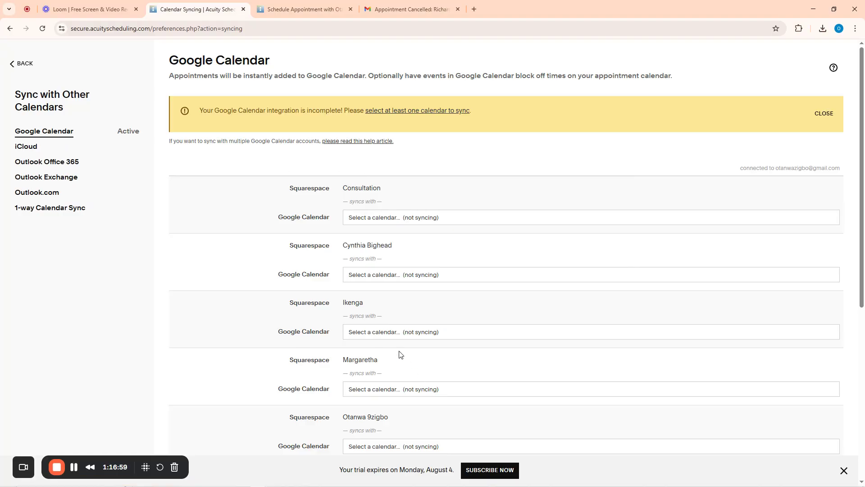
{"action": "scroll", "coordinate": [399, 354], "scroll_direction": "down", "scroll_amount": 6}
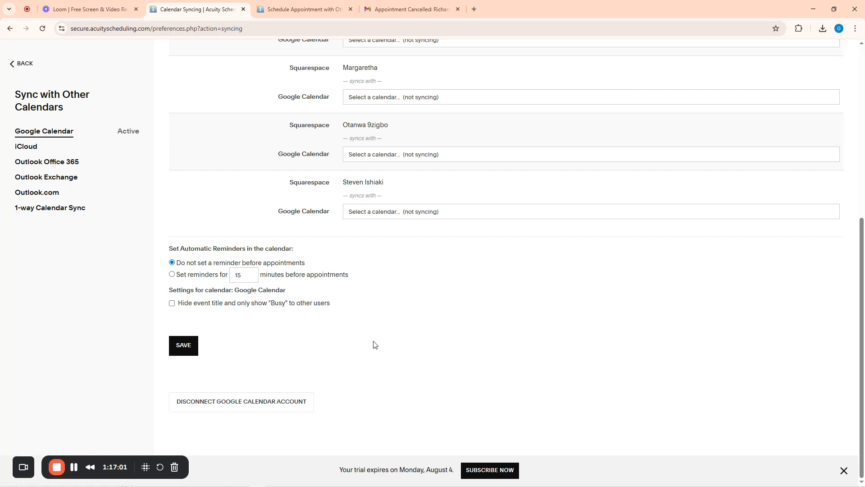
{"action": "scroll", "coordinate": [369, 342], "scroll_direction": "up", "scroll_amount": 6}
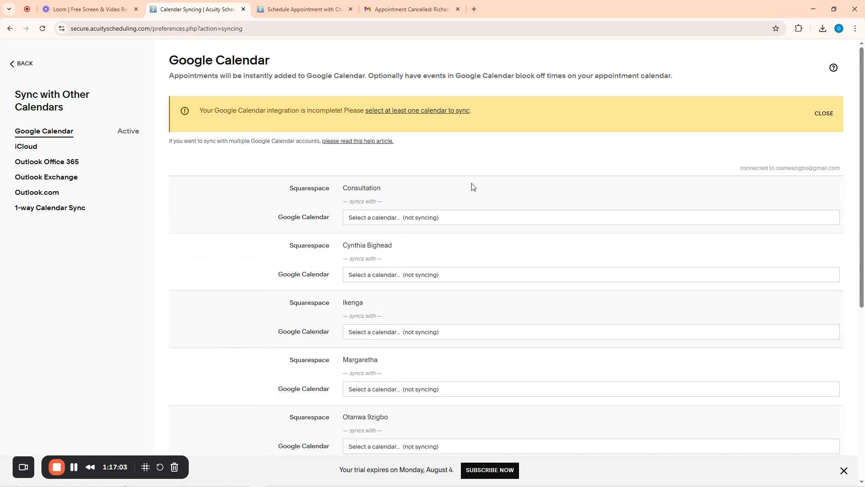
{"action": "left_click", "coordinate": [14, 64]}
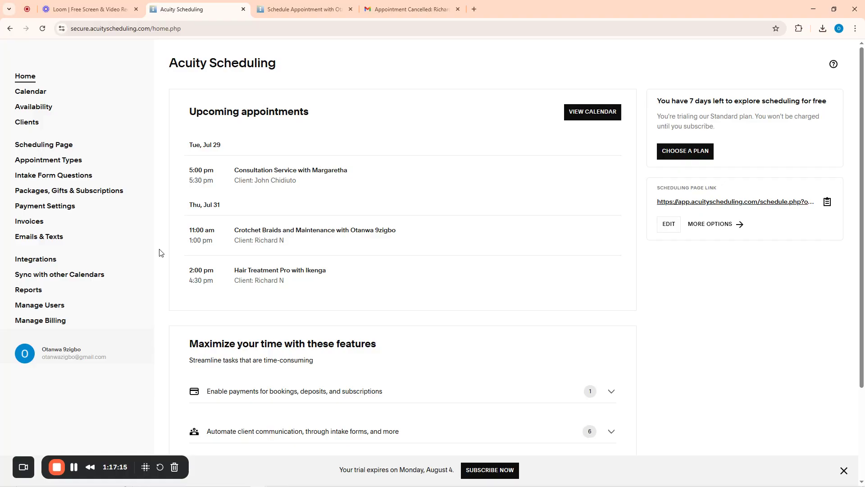
Copy the General Scheduling Page URL from the Scheduling Page's Link section
{"action": "left_click", "coordinate": [48, 146]}
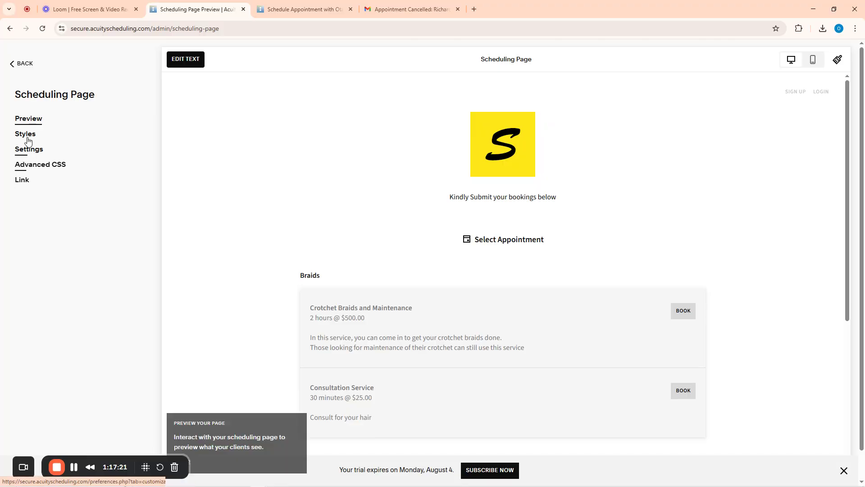
{"action": "left_click", "coordinate": [18, 63]}
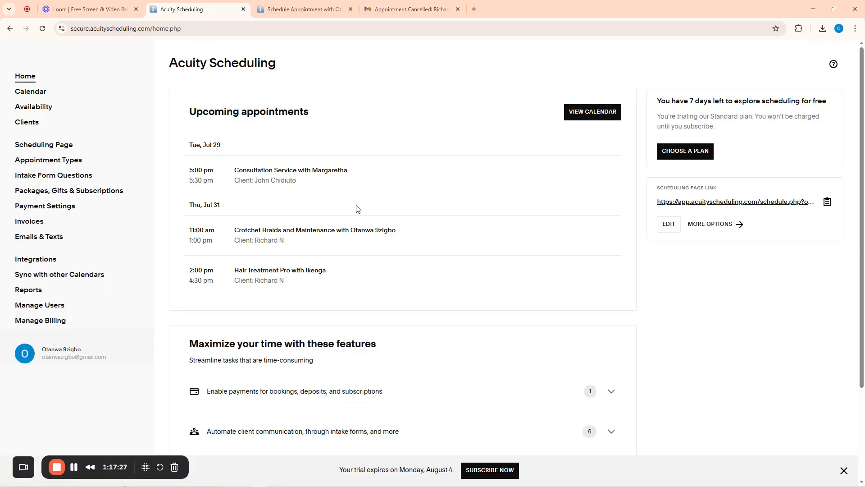
{"action": "left_click", "coordinate": [44, 145]}
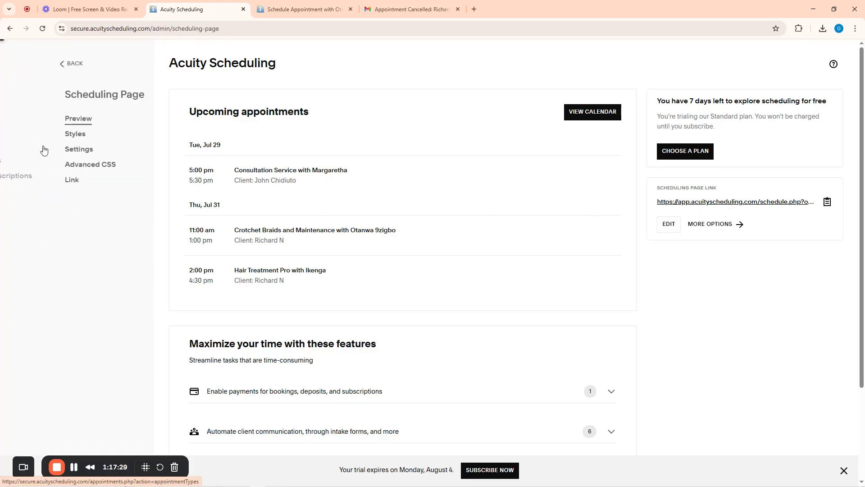
{"action": "left_click", "coordinate": [21, 181]}
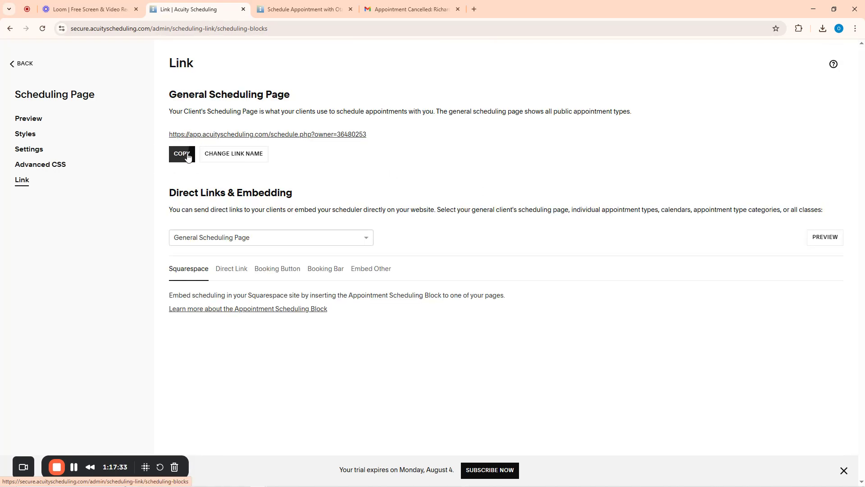
{"action": "left_click", "coordinate": [184, 155]}
Load the nightclass.bellymovie.com site in a new browser tab
{"action": "left_click", "coordinate": [475, 10]}
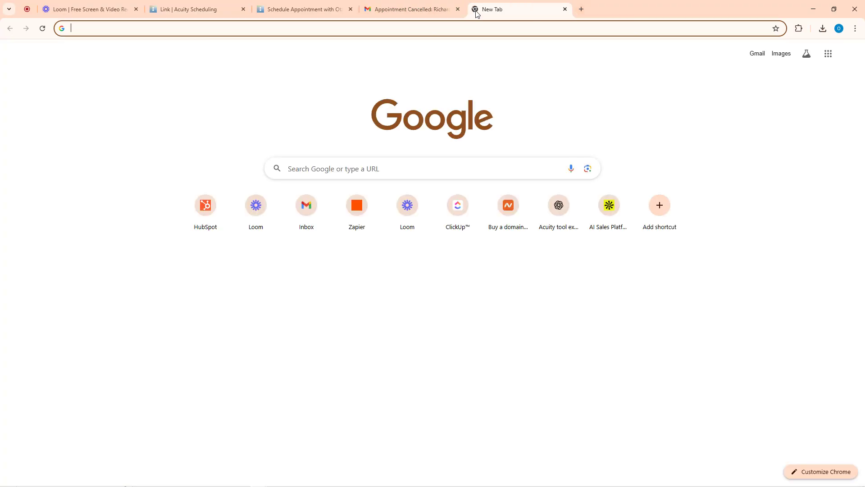
{"action": "type", "text": "naight"}
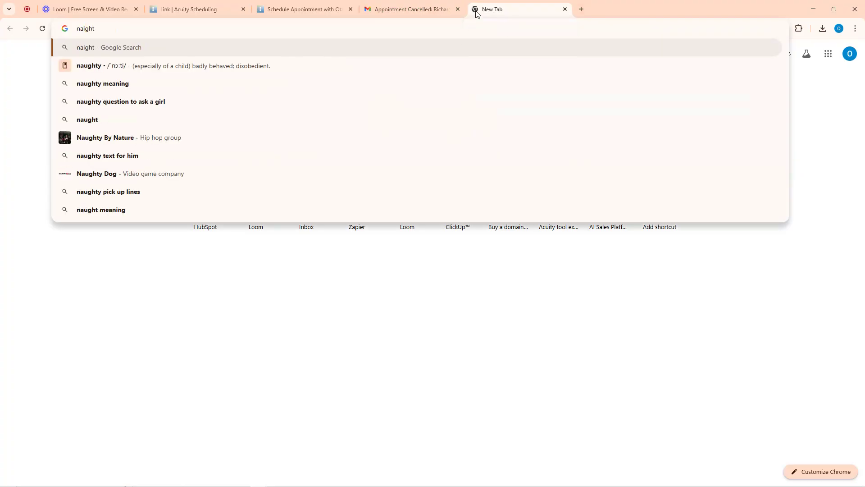
{"action": "key", "text": "BackSpace"}
{"action": "key", "text": "BackSpace"}
{"action": "key", "text": "BackSpace"}
{"action": "key", "text": "BackSpace"}
{"action": "key", "text": "BackSpace"}
{"action": "type", "text": "ight"}
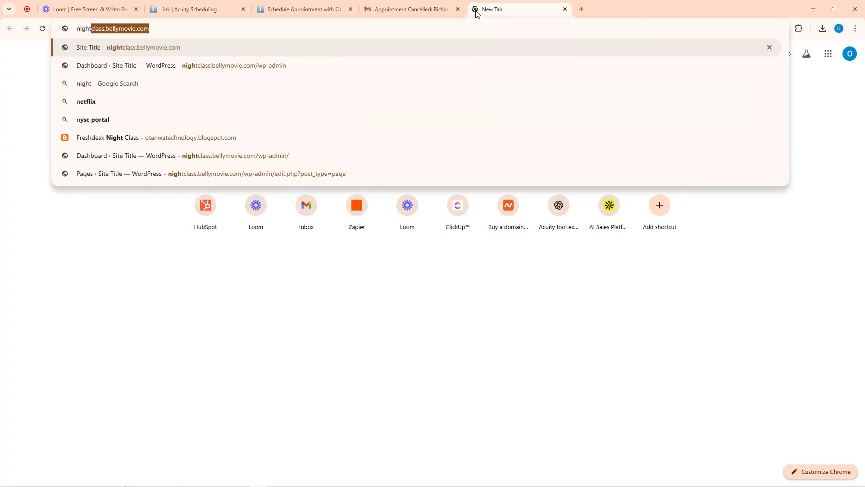
{"action": "key", "text": "Return"}
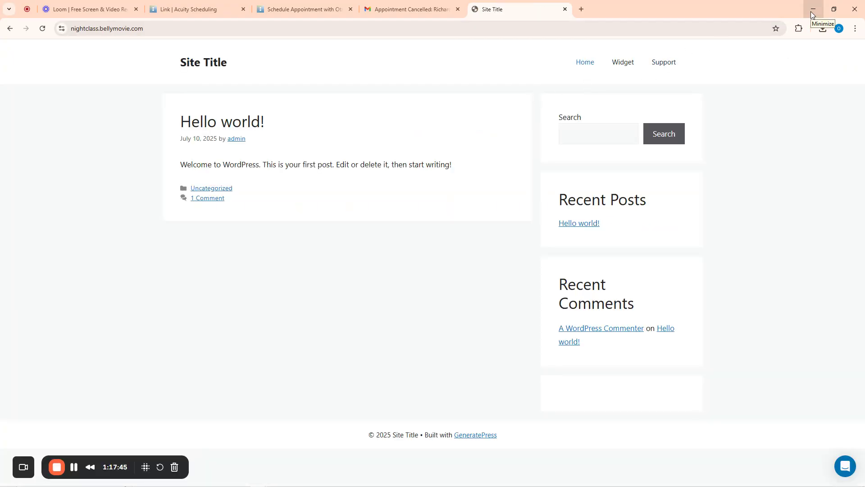
Find the 'night' notes file through Windows search and select the saved admin password
{"action": "key", "text": "super"}
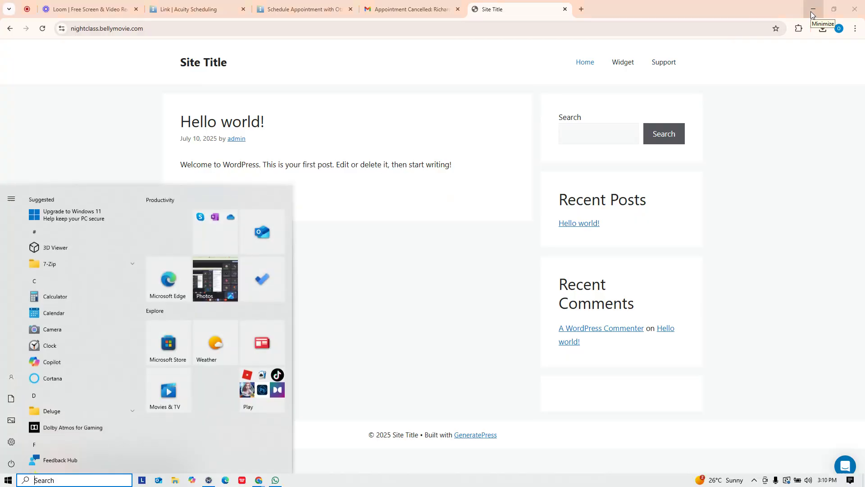
{"action": "type", "text": "night"}
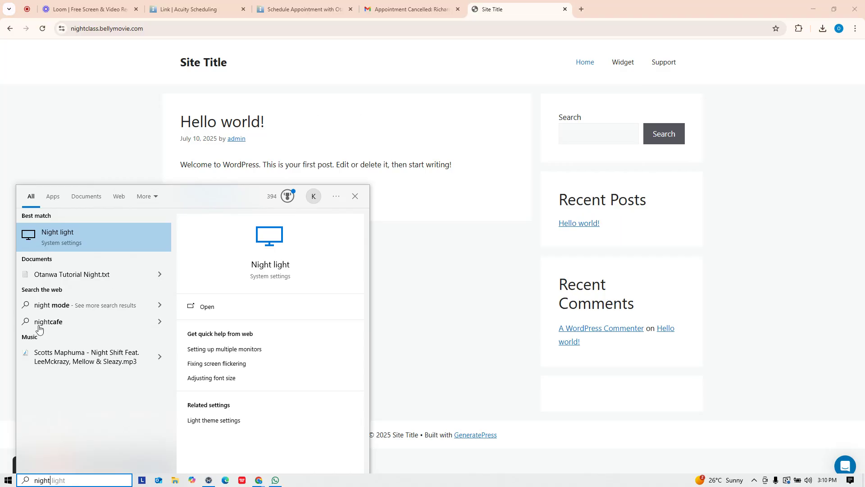
{"action": "left_click", "coordinate": [72, 275]}
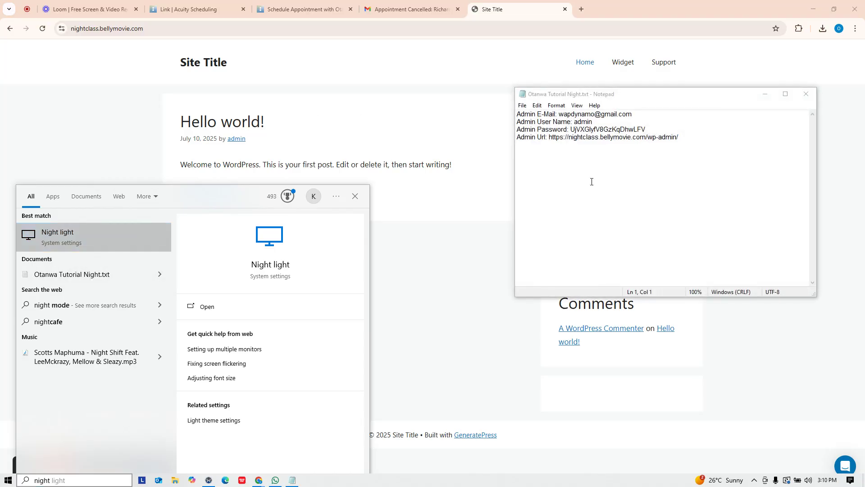
{"action": "left_click_drag", "start_coordinate": [647, 129], "coordinate": [571, 129]}
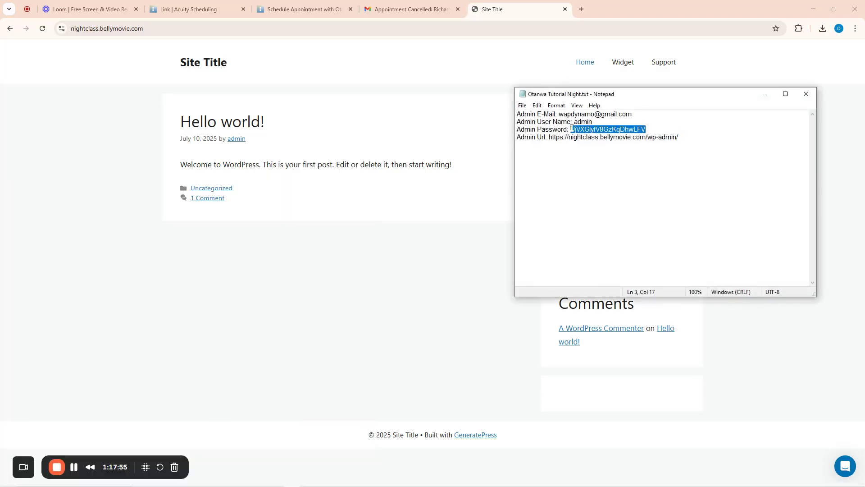
Append 'wp' to the site address to reach the WordPress admin login page
{"action": "left_click", "coordinate": [217, 31]}
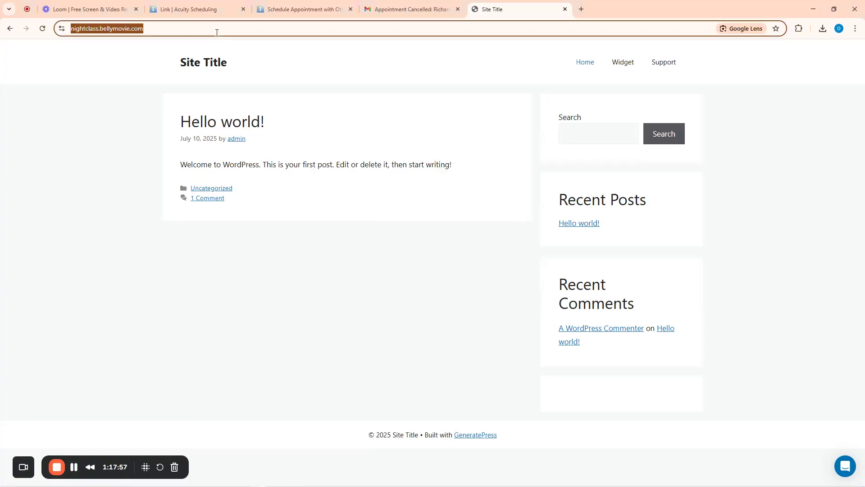
{"action": "key", "text": "End"}
{"action": "type", "text": "wp"}
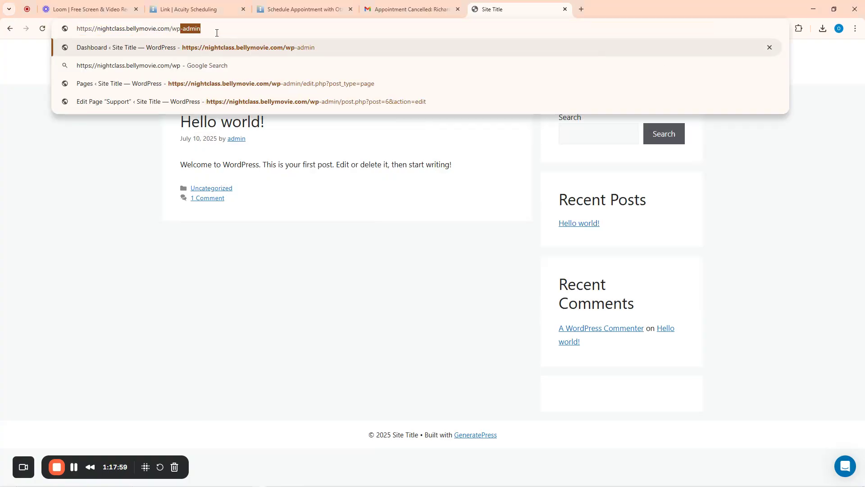
{"action": "key", "text": "Return"}
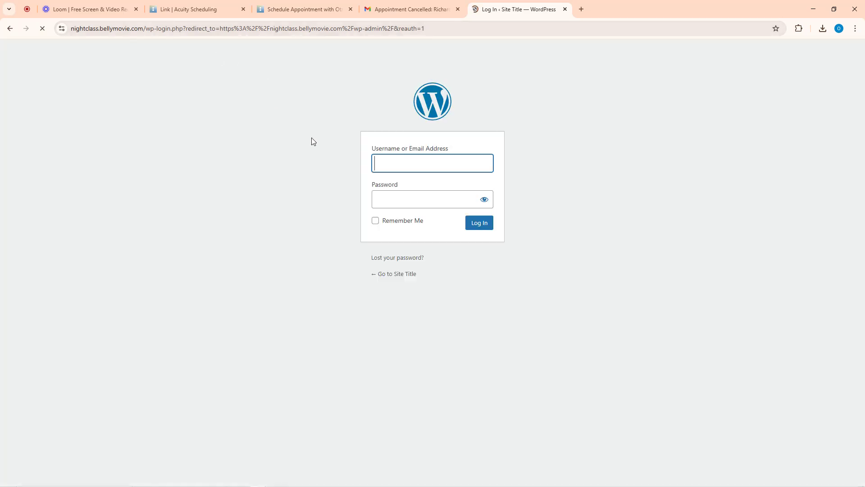
Log in as 'admin' with the pasted password and Remember Me, dismissing the save-password prompt
{"action": "left_click", "coordinate": [385, 164]}
{"action": "type", "text": "admin"}
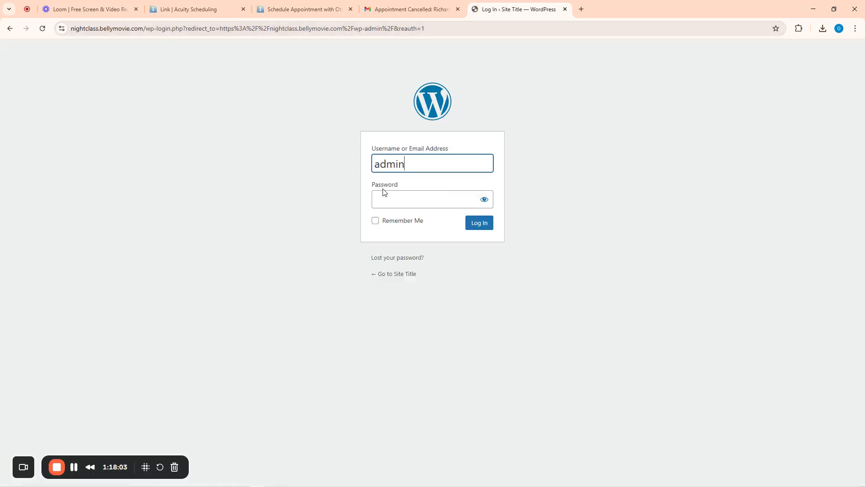
{"action": "left_click", "coordinate": [382, 197]}
{"action": "key", "text": "ctrl+v"}
{"action": "left_click", "coordinate": [384, 221]}
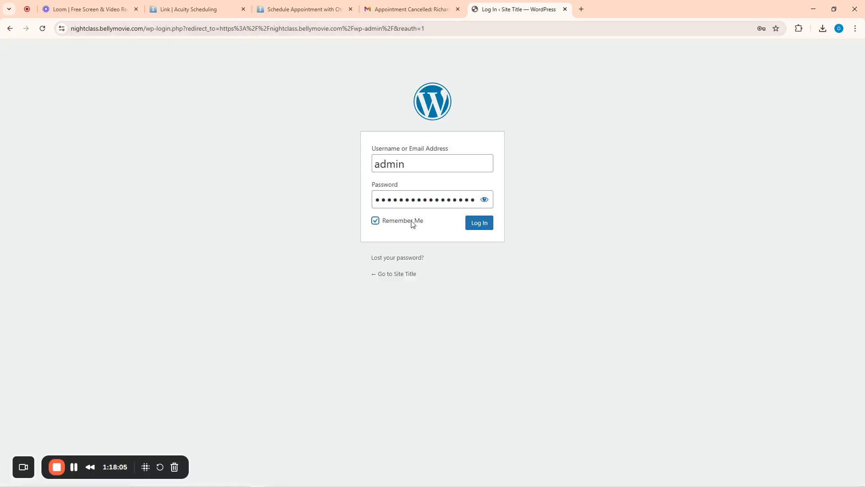
{"action": "left_click", "coordinate": [480, 222]}
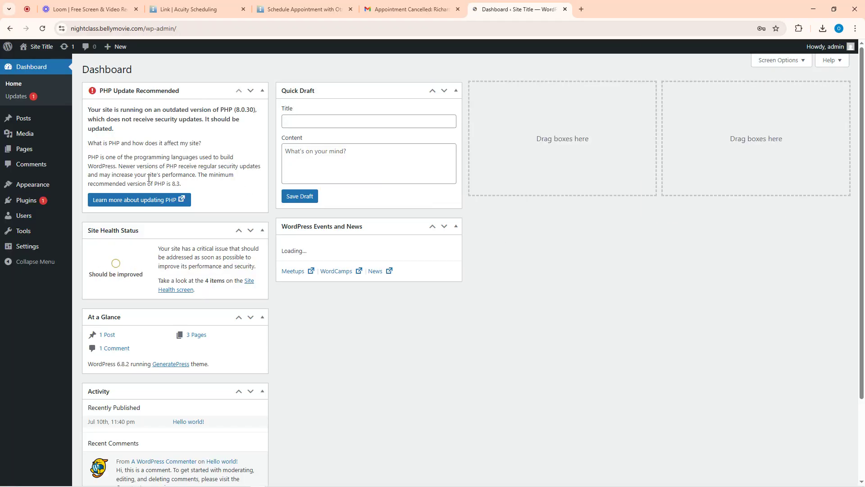
{"action": "scroll", "coordinate": [257, 289], "scroll_direction": "down", "scroll_amount": 3}
{"action": "left_click", "coordinate": [770, 54]}
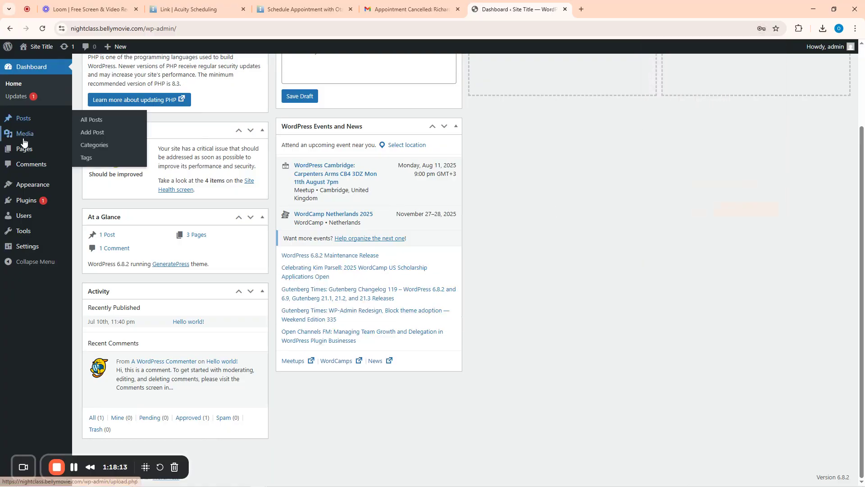
Create a new WordPress page titled 'Book Now'
{"action": "mouse_move", "coordinate": [20, 123]}
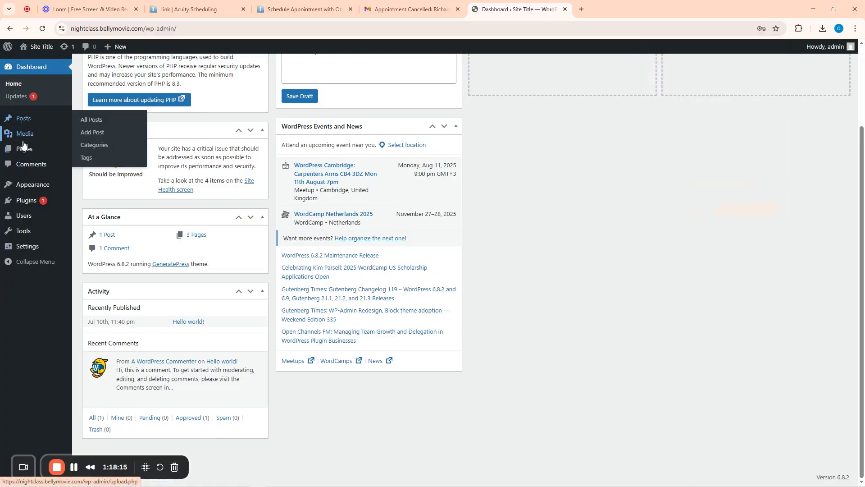
{"action": "mouse_move", "coordinate": [23, 150]}
{"action": "left_click", "coordinate": [88, 150]}
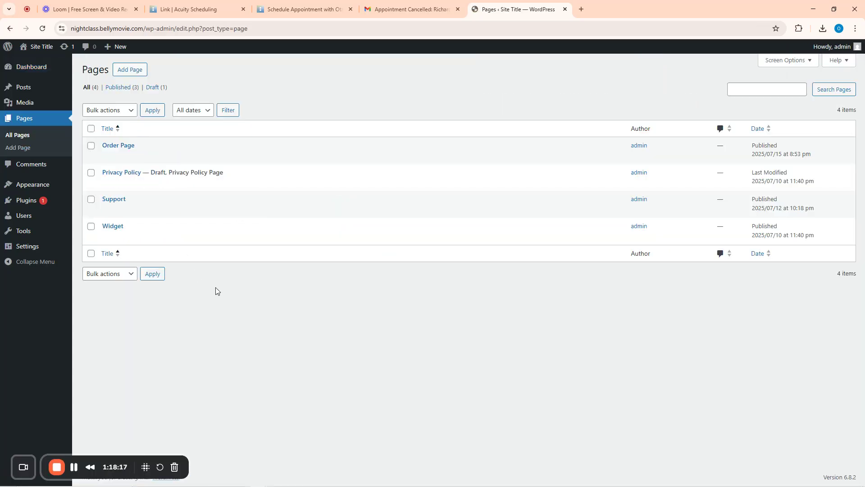
{"action": "left_click", "coordinate": [127, 72]}
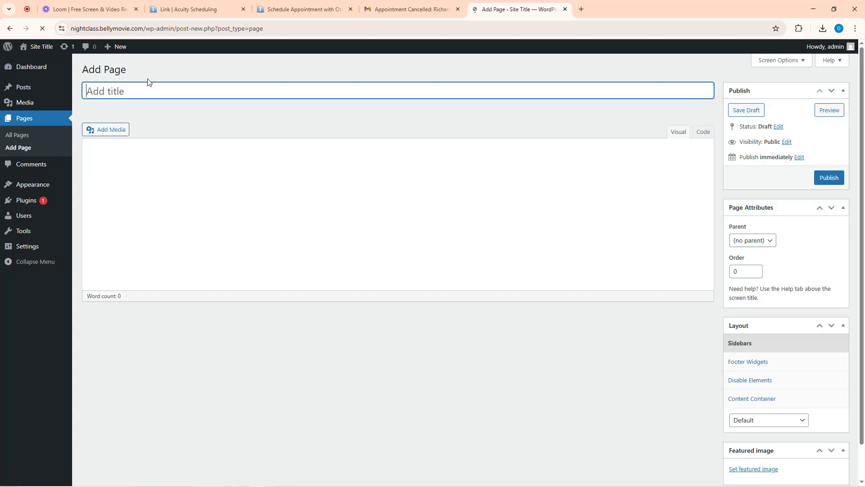
{"action": "type", "text": "Book Now"}
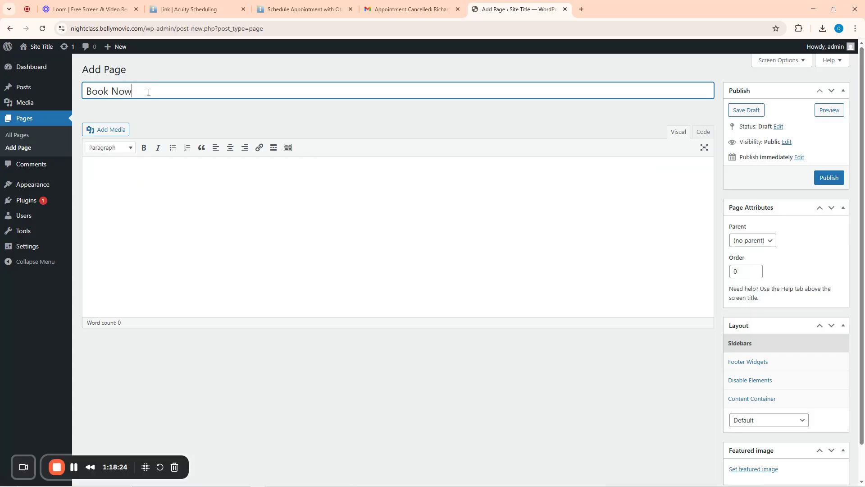
Write the body: 'You're welcome to Otanwa Hair care Services' and 'To book any of our services, kindly click here to begin'
{"action": "left_click", "coordinate": [142, 176]}
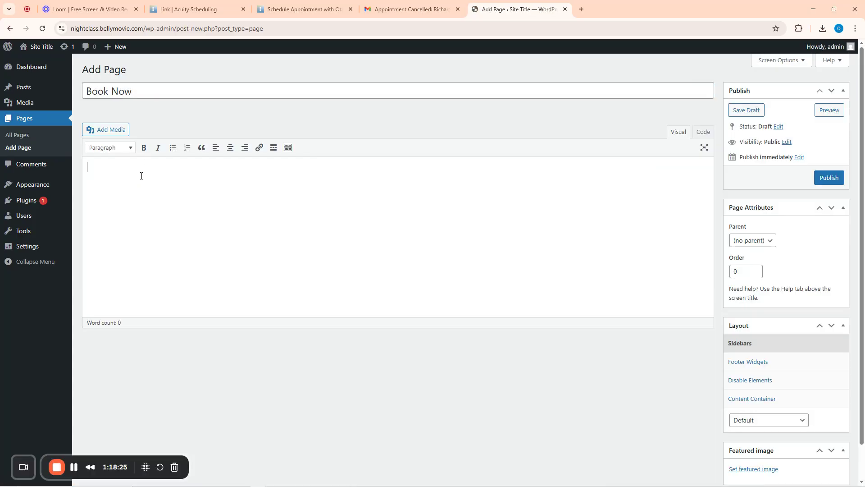
{"action": "type", "text": "You're welcome to Otanwa HA"}
{"action": "key", "text": "BackSpace"}
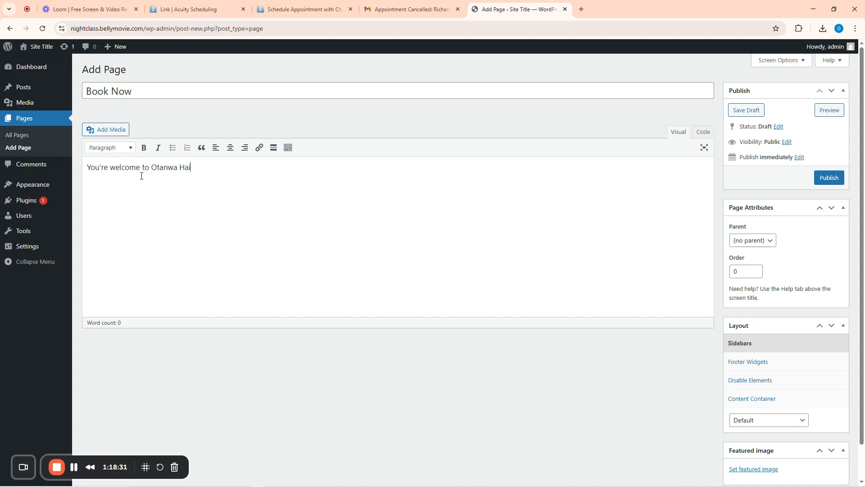
{"action": "type", "text": "air care Services"}
{"action": "type", "text": "ook ou"}
{"action": "type", "text": "rbices"}
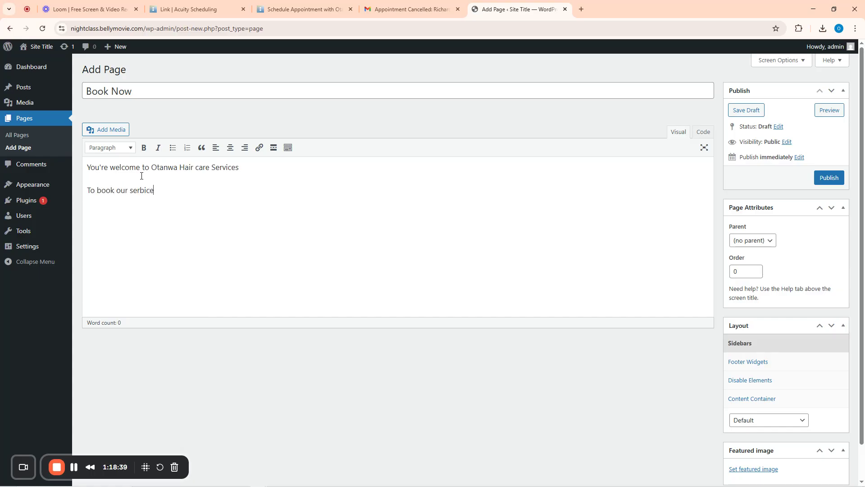
{"action": "key", "text": "BackSpace"}
{"action": "key", "text": "BackSpace"}
{"action": "key", "text": "BackSpace"}
{"action": "key", "text": "BackSpace"}
{"action": "type", "text": "ce"}
{"action": "key", "text": "BackSpace"}
{"action": "key", "text": "BackSpace"}
{"action": "key", "text": "BackSpace"}
{"action": "key", "text": "BackSpace"}
{"action": "key", "text": "BackSpace"}
{"action": "type", "text": "any of"}
{"action": "type", "text": " our service"}
{"action": "type", "text": "s, kinfly"}
{"action": "type", "text": "dly click he"}
{"action": "type", "text": "re "}
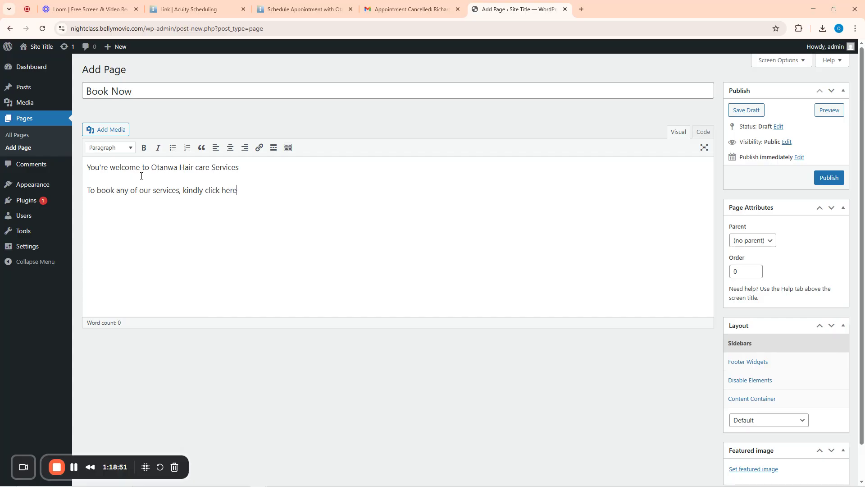
{"action": "type", "text": "to begin"}
Copy the general scheduling page link from the Acuity Link tab and return to the draft
{"action": "left_click", "coordinate": [190, 7]}
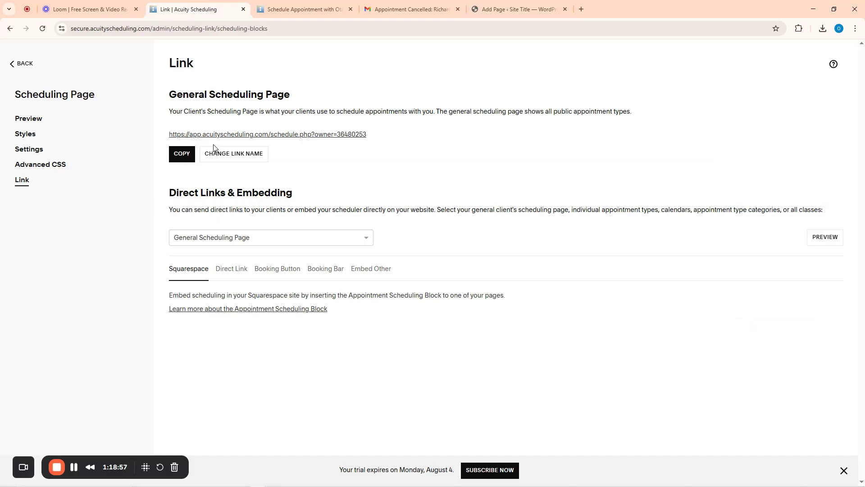
{"action": "left_click", "coordinate": [181, 154]}
{"action": "left_click", "coordinate": [515, 6]}
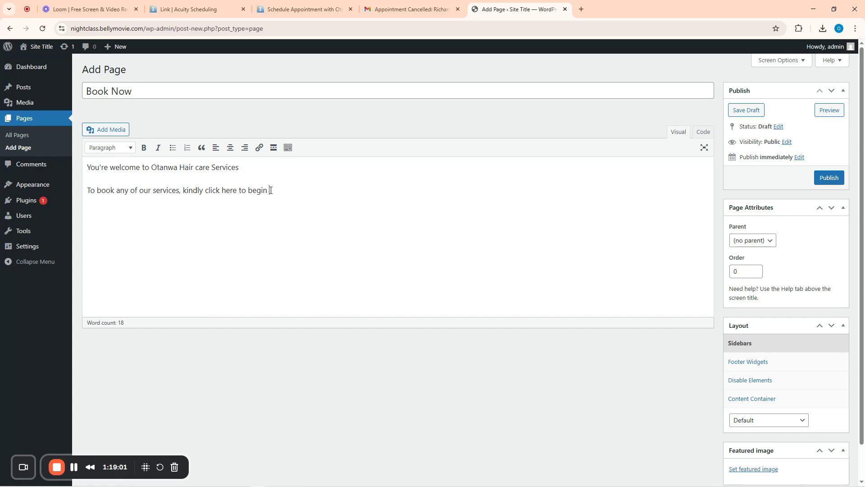
Link the words 'click here to begin' to the pasted Acuity scheduling page URL
{"action": "left_click_drag", "start_coordinate": [268, 192], "coordinate": [206, 191]}
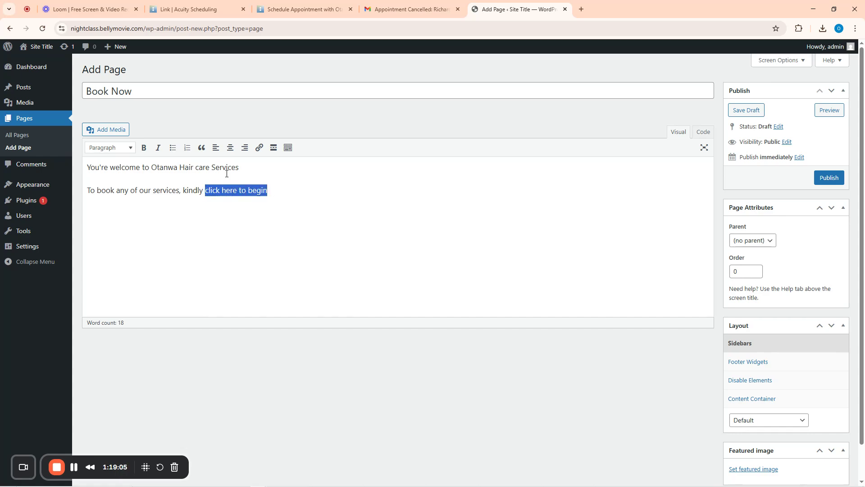
{"action": "left_click", "coordinate": [260, 148]}
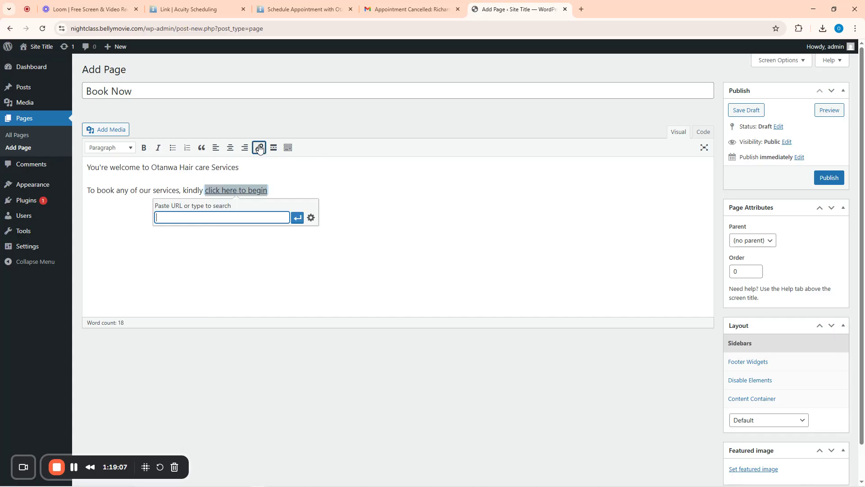
{"action": "key", "text": "ctrl+v"}
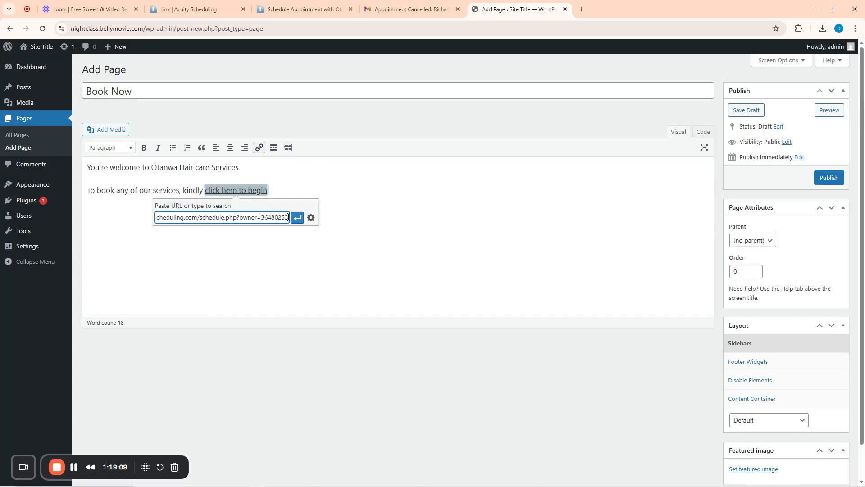
{"action": "left_click", "coordinate": [297, 220]}
{"action": "left_click", "coordinate": [297, 117]}
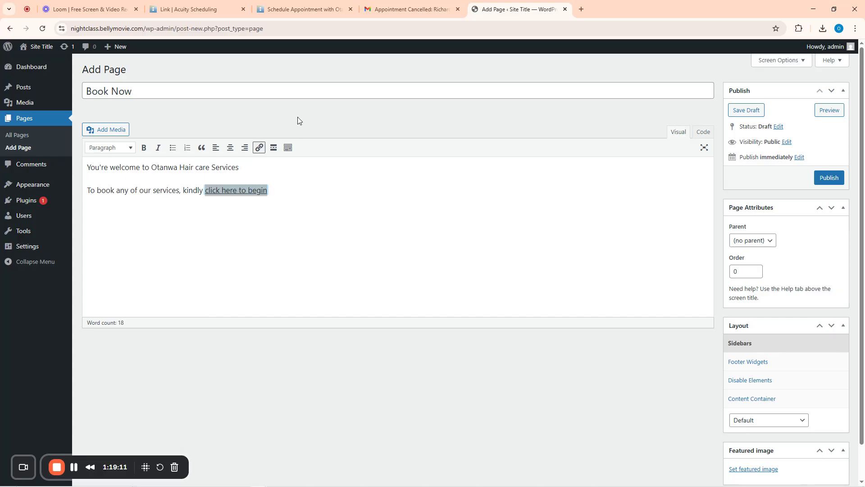
{"action": "left_click", "coordinate": [284, 191]}
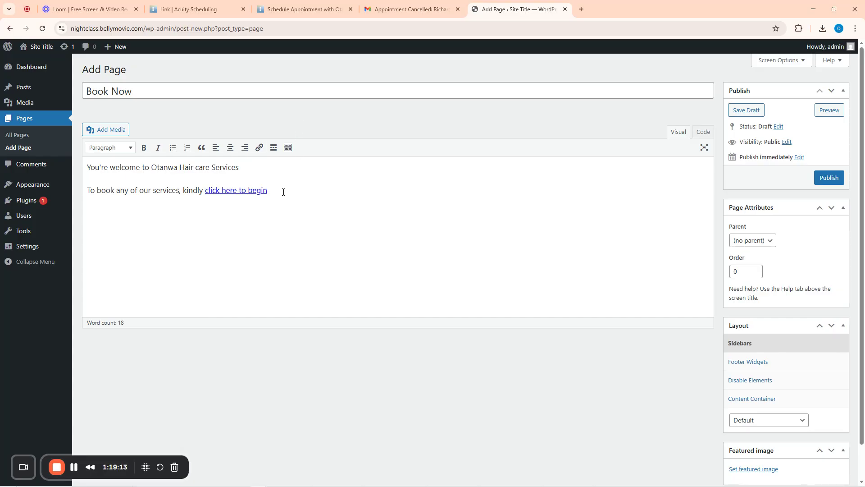
Add a line telling readers to book a consultation via the consultation option in the link above
{"action": "type", "text": "To bo"}
{"action": "key", "text": "BackSpace"}
{"action": "key", "text": "BackSpace"}
{"action": "key", "text": "BackSpace"}
{"action": "type", "text": "a consultatio"}
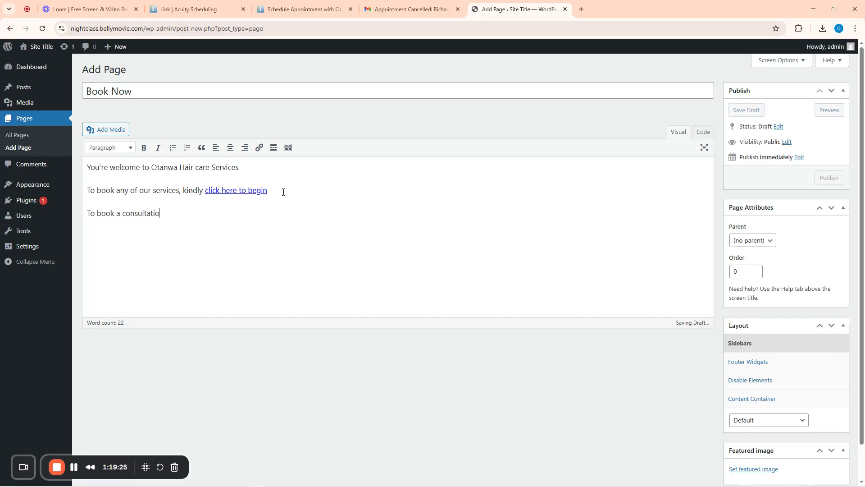
{"action": "type", "text": "n, Click"}
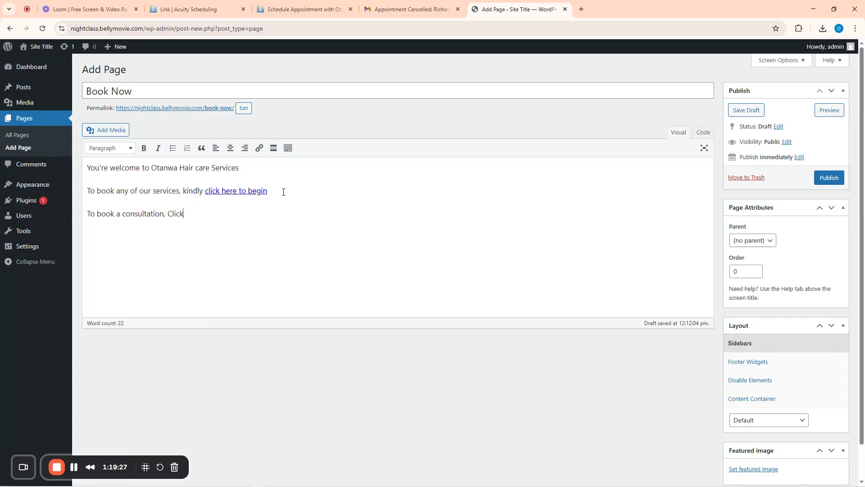
{"action": "type", "text": " here"}
{"action": "key", "text": "BackSpace"}
{"action": "key", "text": "BackSpace"}
{"action": "key", "text": "BackSpace"}
{"action": "key", "text": "BackSpace"}
{"action": "type", "text": "the consultation option from the"}
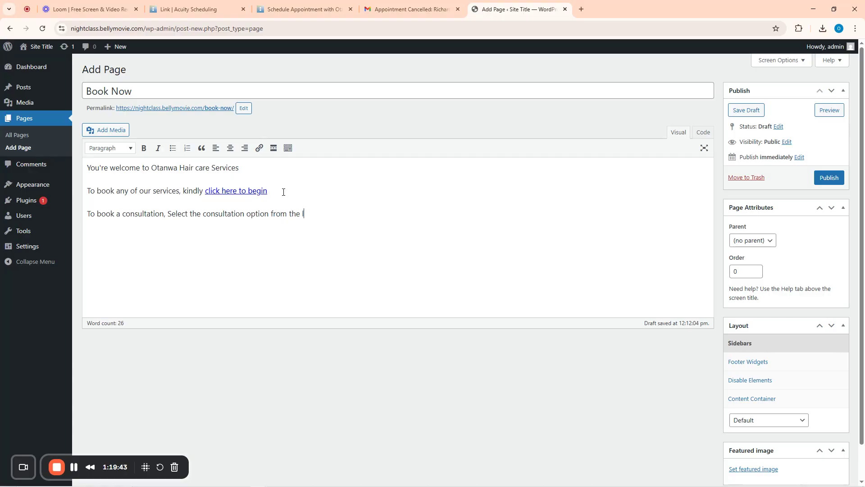
{"action": "type", "text": " page in the linka bo"}
{"action": "key", "text": "BackSpace"}
{"action": "key", "text": "Left"}
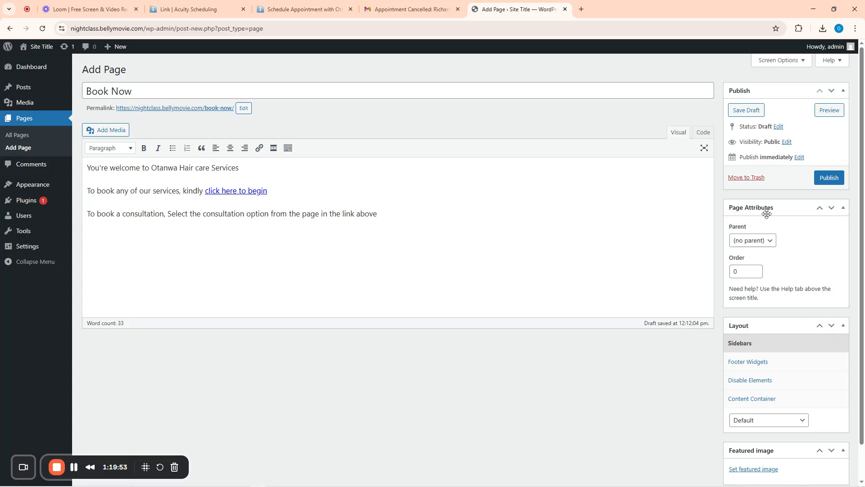
Publish the Book Now page and open the live site in a new tab
{"action": "left_click", "coordinate": [827, 176]}
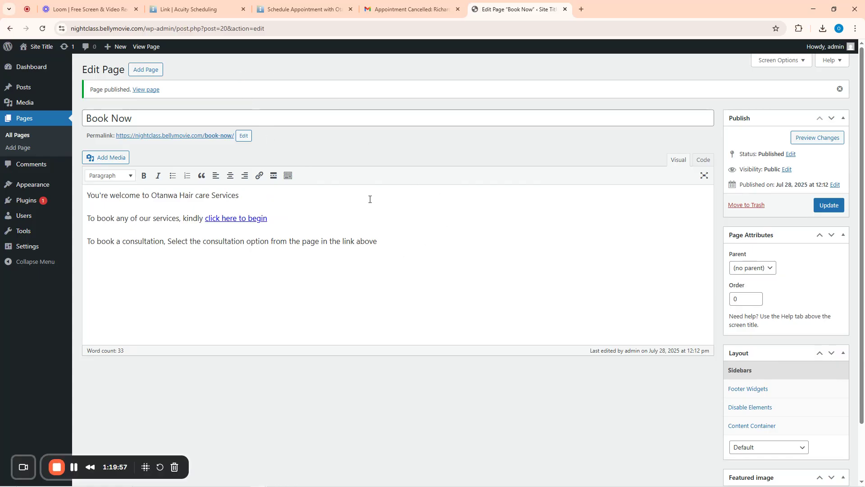
{"action": "mouse_move", "coordinate": [39, 53]}
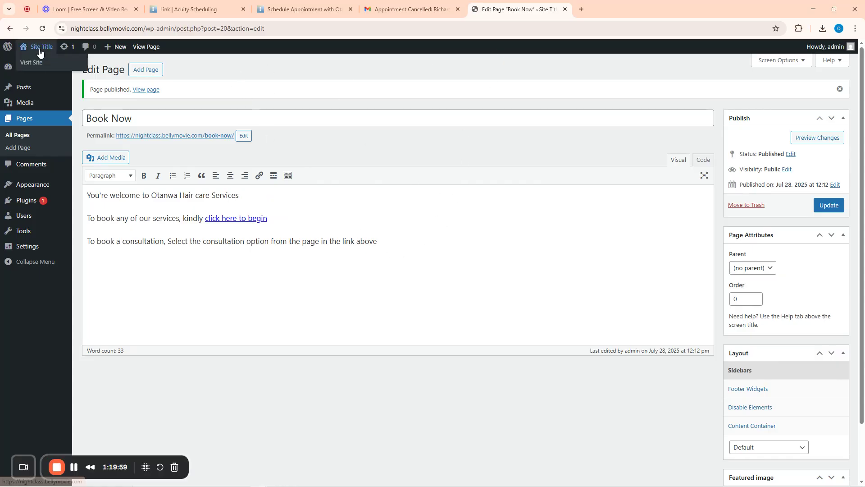
{"action": "right_click", "coordinate": [32, 62]}
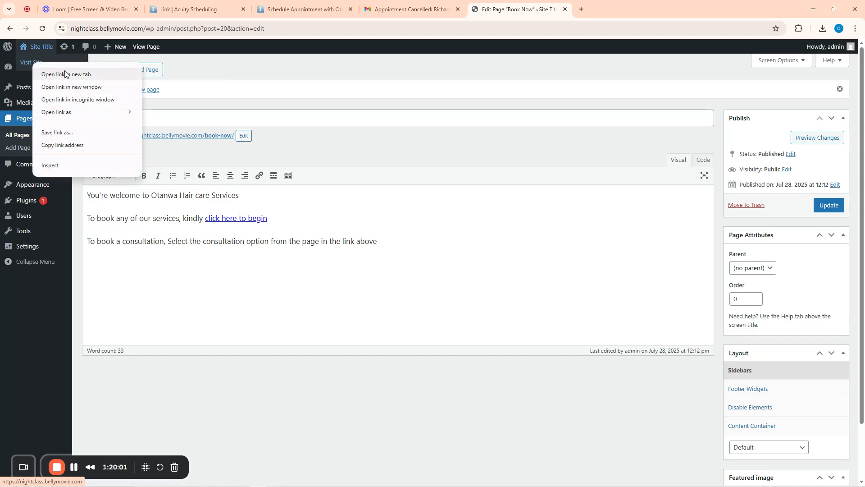
{"action": "left_click", "coordinate": [66, 74]}
{"action": "left_click", "coordinate": [620, 8]}
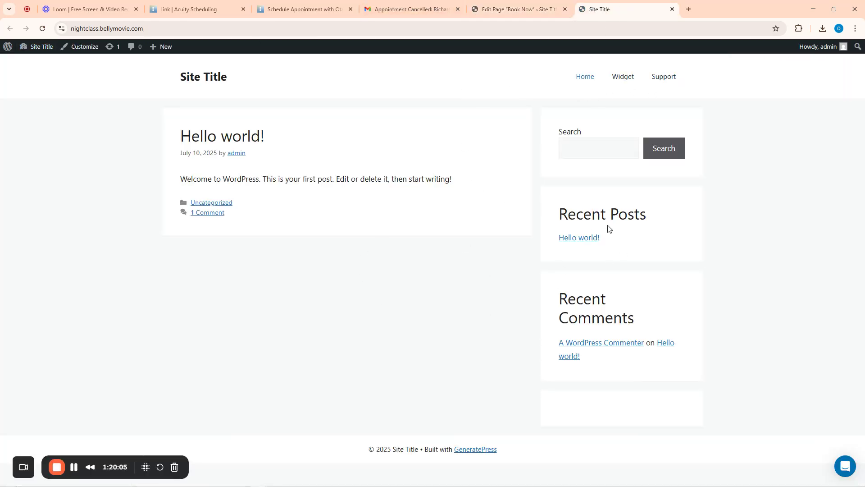
{"action": "left_click", "coordinate": [494, 4]}
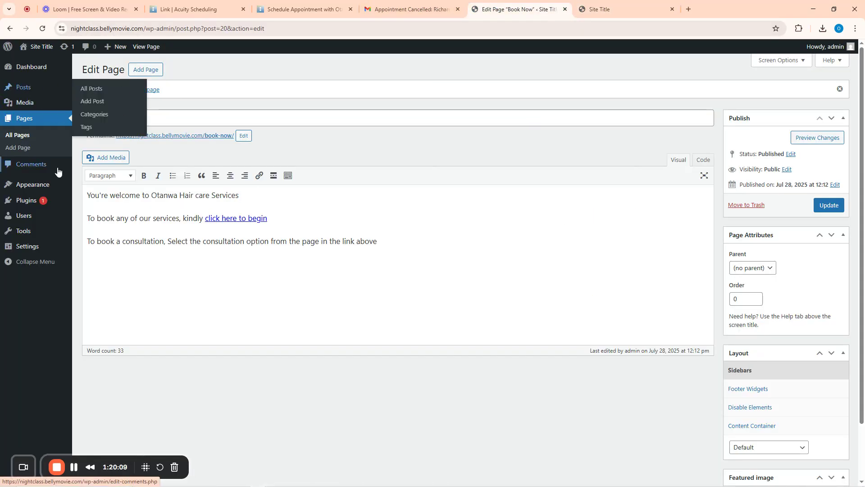
Add the Book Now page to Menu 1, save the menu, and reload the live site
{"action": "mouse_move", "coordinate": [32, 185]}
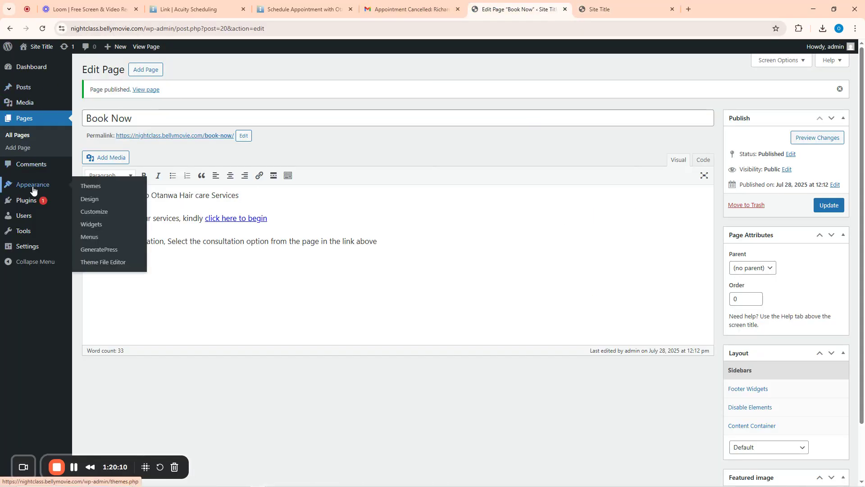
{"action": "left_click", "coordinate": [91, 237]}
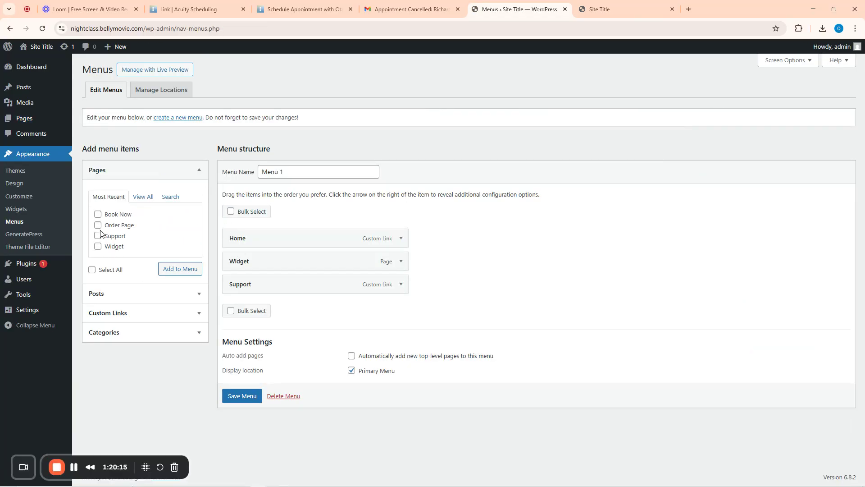
{"action": "left_click", "coordinate": [98, 214]}
{"action": "left_click", "coordinate": [173, 269]}
{"action": "left_click", "coordinate": [241, 420]}
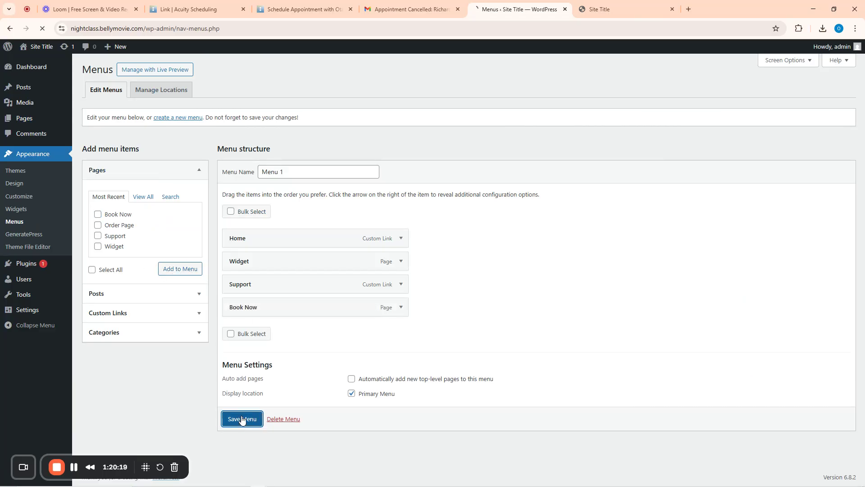
{"action": "left_click", "coordinate": [606, 5]}
{"action": "key", "text": "F5"}
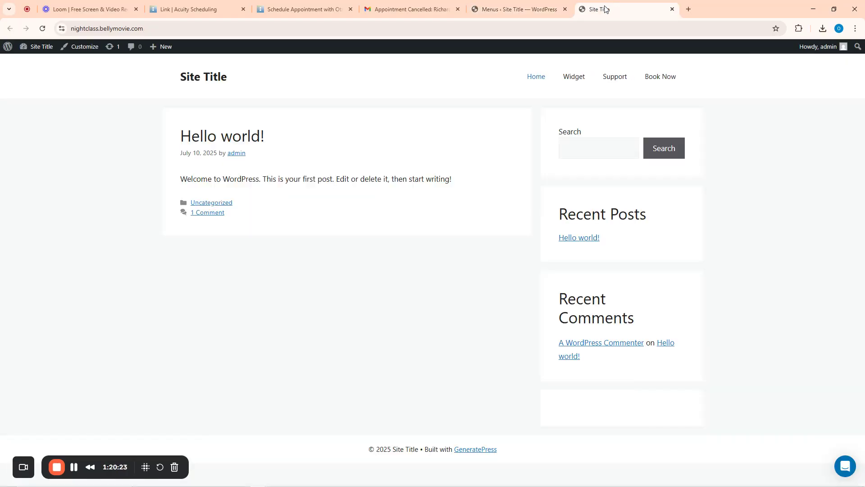
Open Book Now from the site's header menu and follow 'click here to begin' to Acuity
{"action": "left_click", "coordinate": [659, 77]}
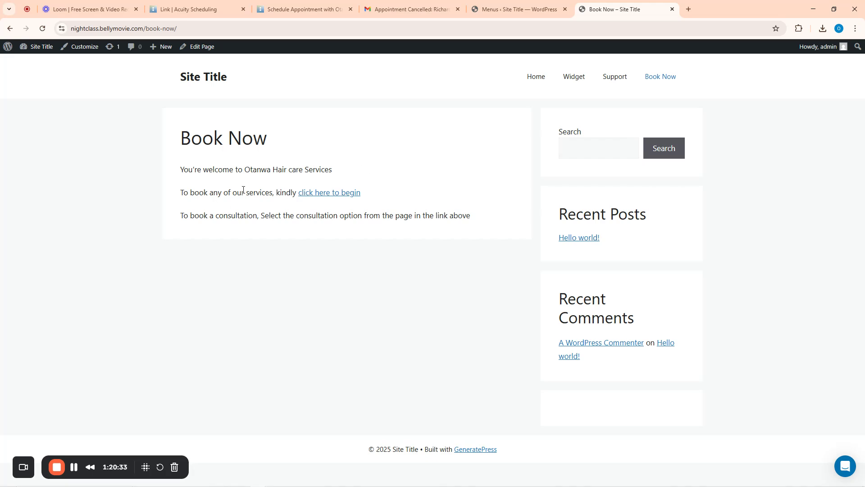
{"action": "left_click", "coordinate": [343, 195]}
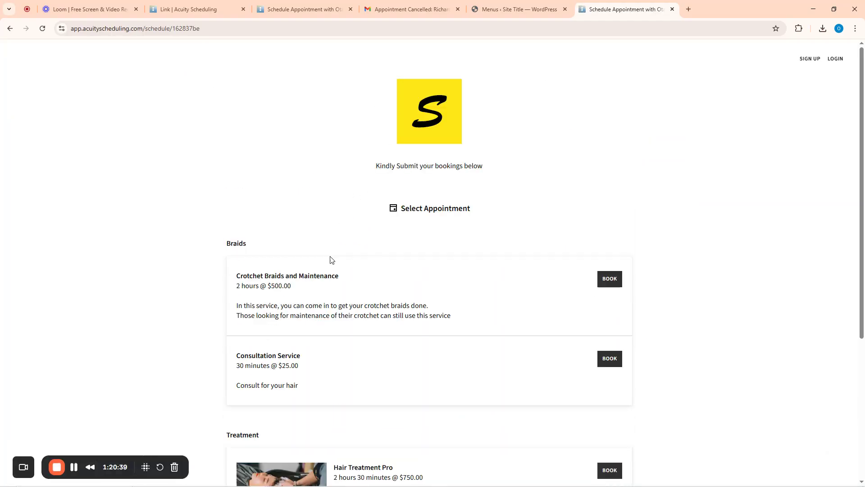
Start booking the Consultation Service, then return to the Acuity scheduling page's Link settings
{"action": "scroll", "coordinate": [372, 287], "scroll_direction": "down", "scroll_amount": 5}
{"action": "scroll", "coordinate": [371, 289], "scroll_direction": "up", "scroll_amount": 5}
{"action": "scroll", "coordinate": [512, 261], "scroll_direction": "down", "scroll_amount": 5}
{"action": "scroll", "coordinate": [421, 264], "scroll_direction": "up", "scroll_amount": 3}
{"action": "scroll", "coordinate": [400, 245], "scroll_direction": "up", "scroll_amount": 1}
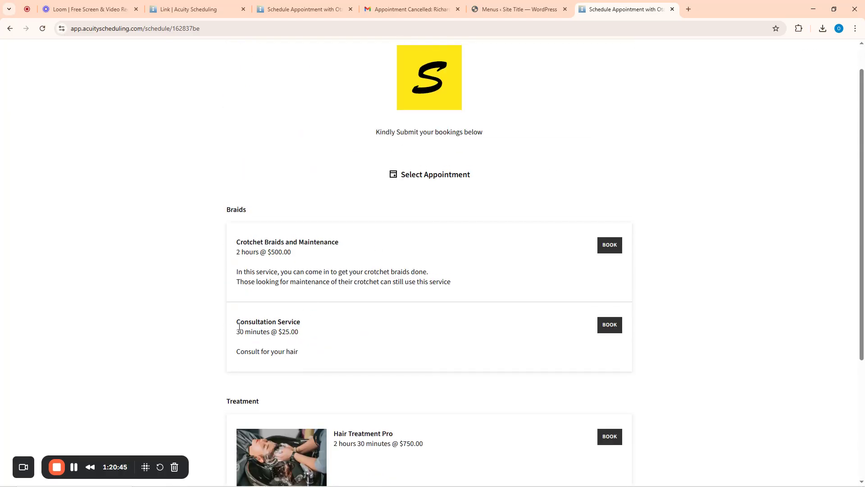
{"action": "left_click", "coordinate": [614, 327]}
{"action": "scroll", "coordinate": [374, 252], "scroll_direction": "up", "scroll_amount": 3}
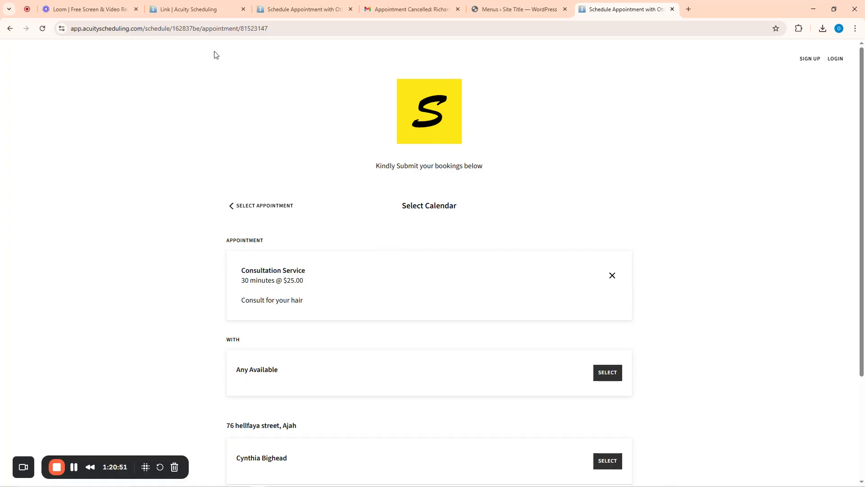
{"action": "left_click", "coordinate": [163, 5]}
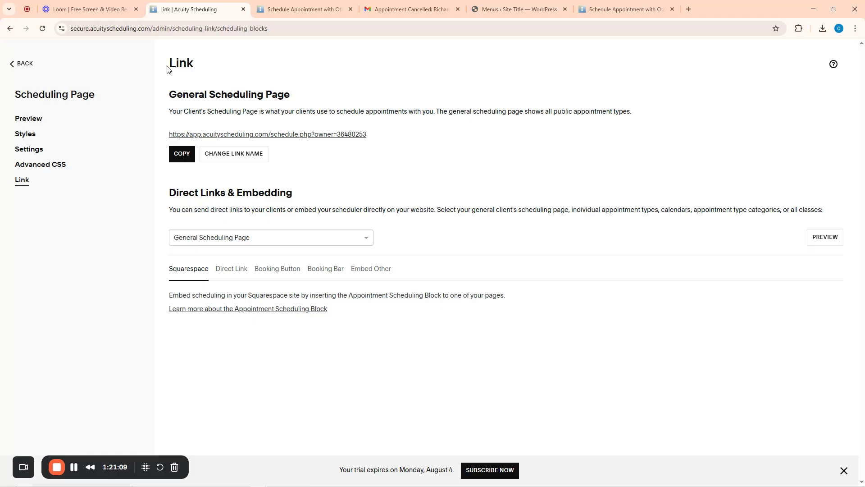
{"action": "left_click_drag", "start_coordinate": [170, 64], "coordinate": [207, 65]}
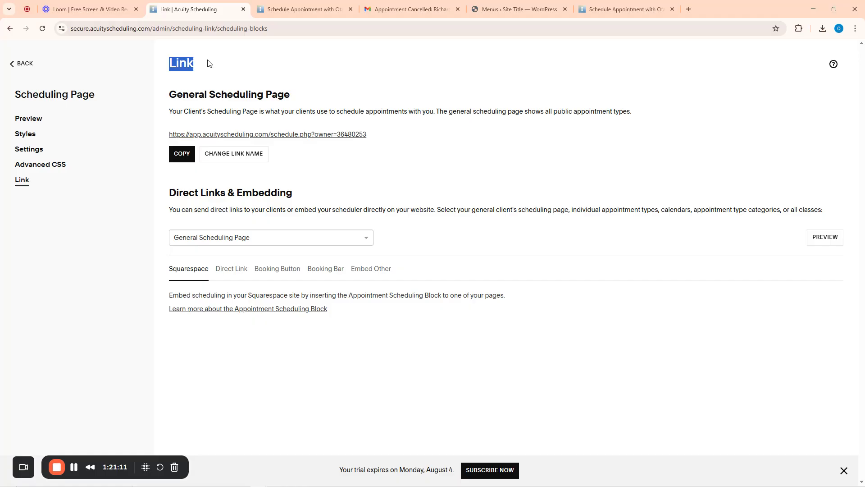